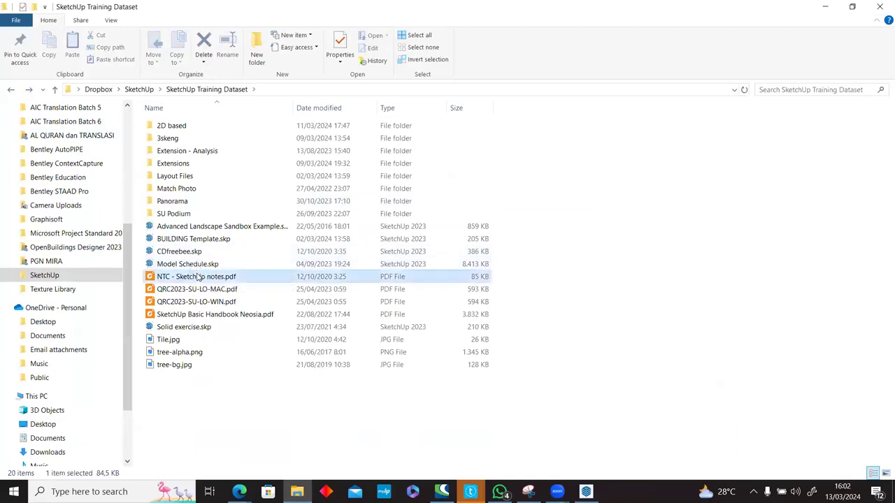
Step: Open NTC - SketchUp notes.pdf and read the notes on LayOut viewports, annotations, layer management and output formats
double_click(462, 278)
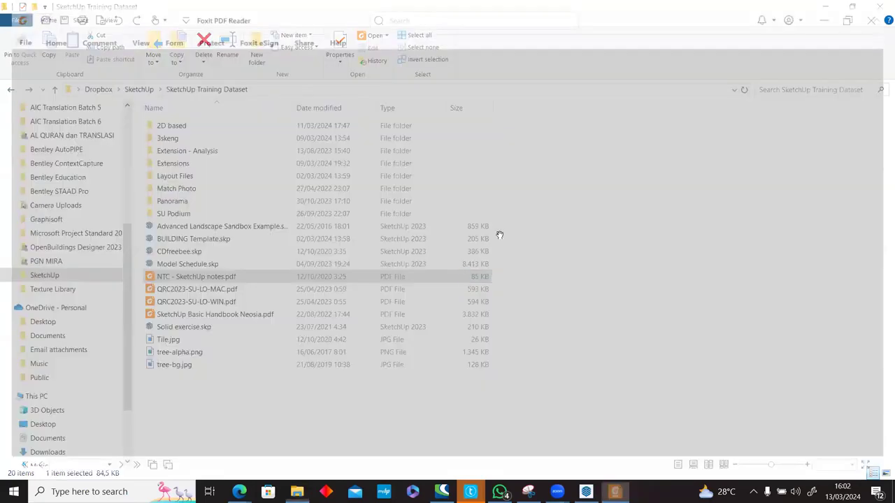
scroll(499, 229, "down", 4)
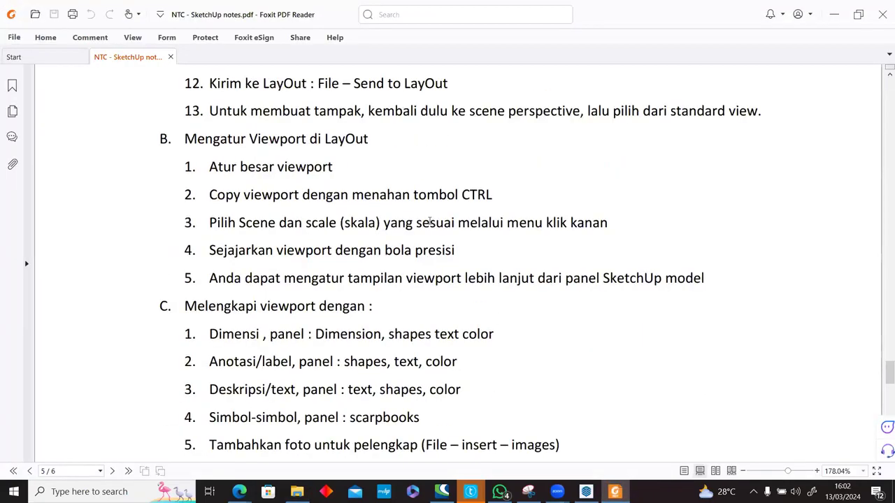
scroll(569, 221, "up", 3)
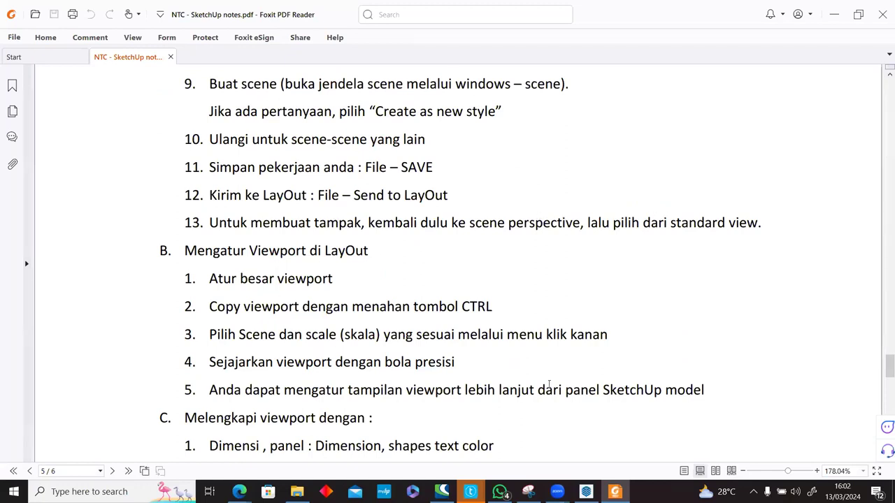
scroll(550, 376, "down", 2)
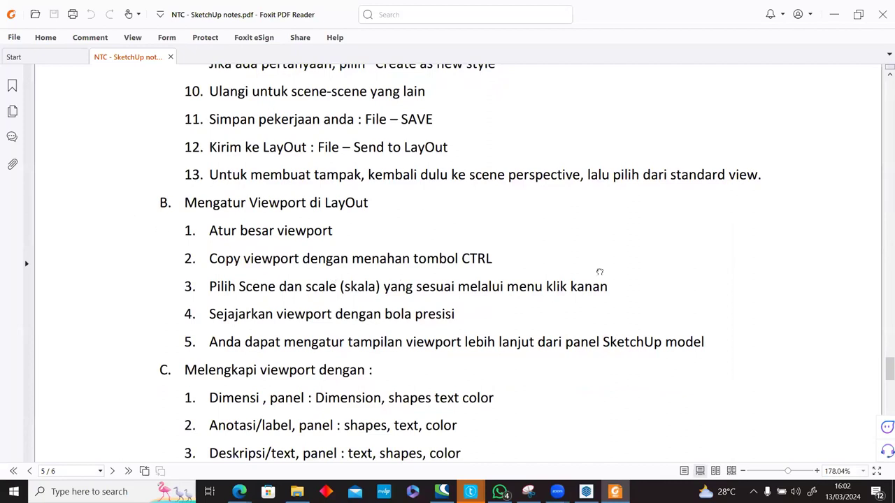
scroll(597, 270, "down", 5)
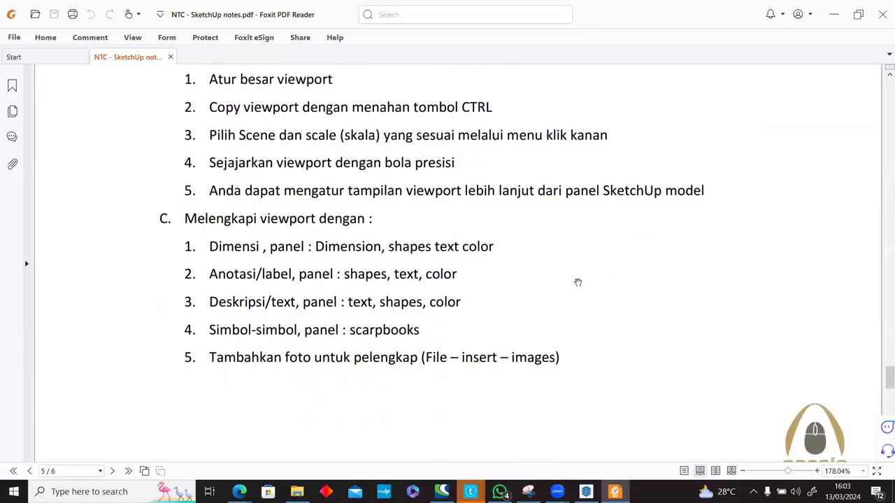
scroll(577, 282, "down", 5)
scroll(577, 282, "down", 10)
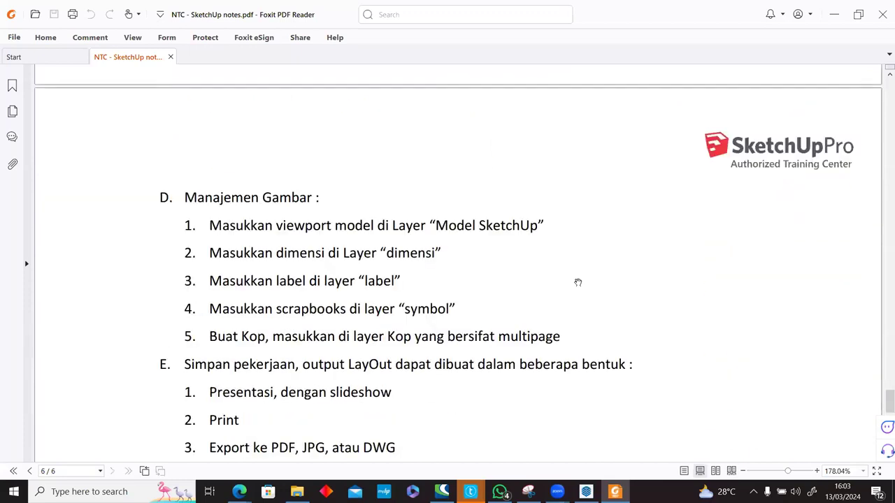
scroll(578, 282, "up", 10)
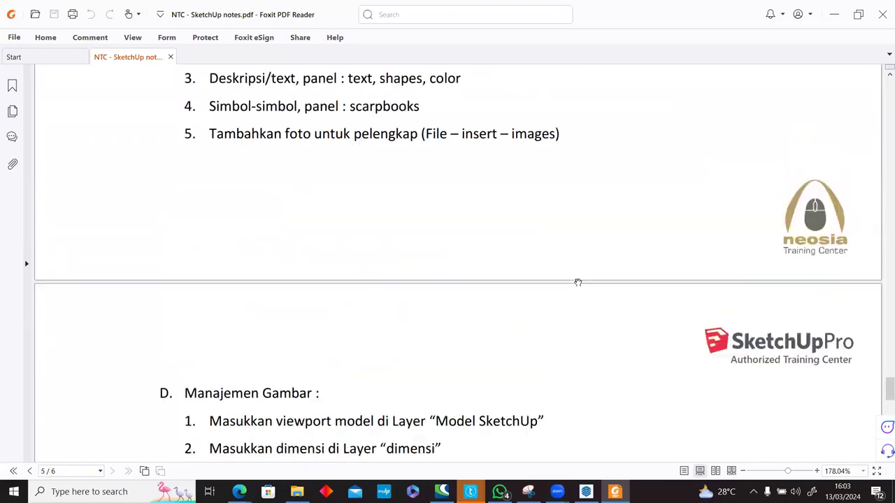
scroll(400, 297, "down", 6)
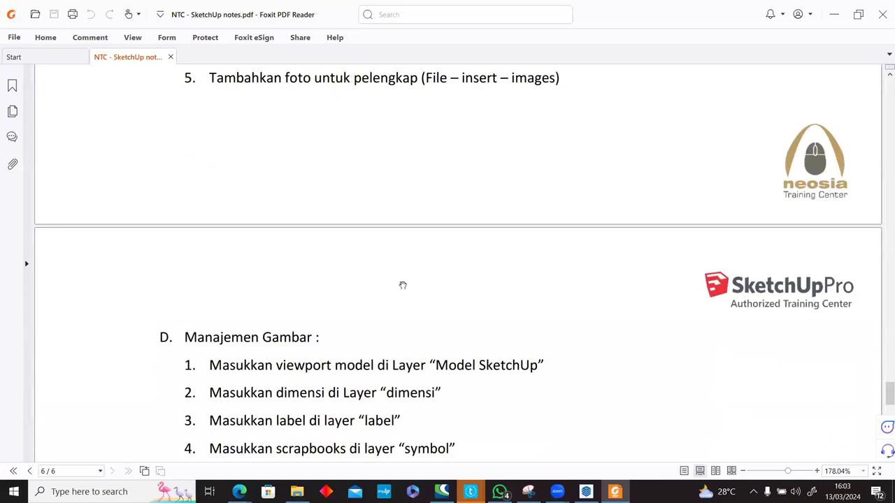
scroll(494, 258, "down", 4)
scroll(512, 170, "down", 1)
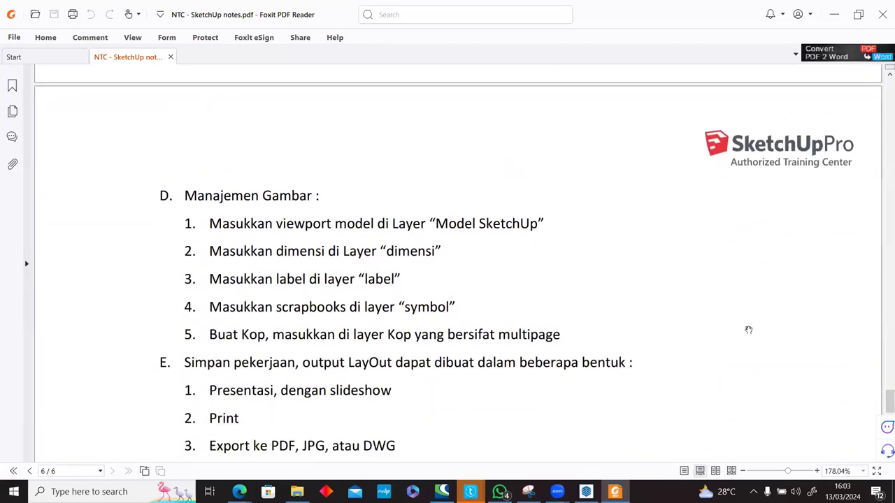
left_click(846, 492)
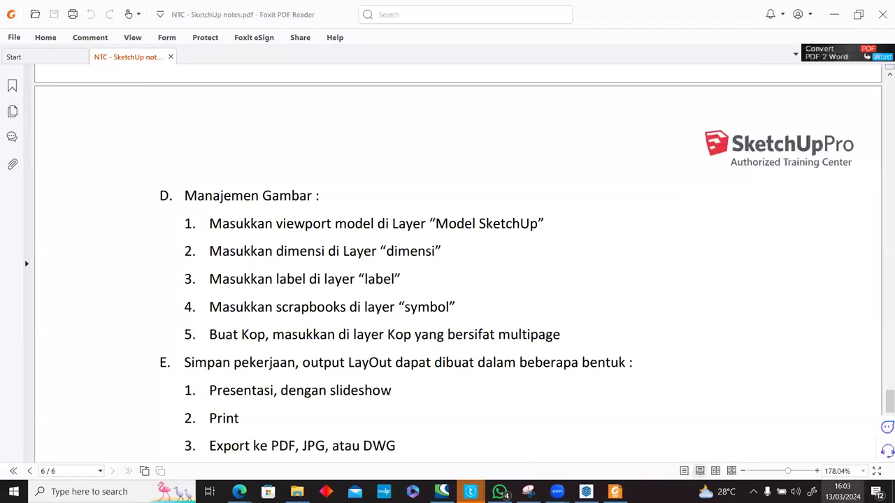
left_click(632, 315)
left_click_drag(586, 275, 585, 250)
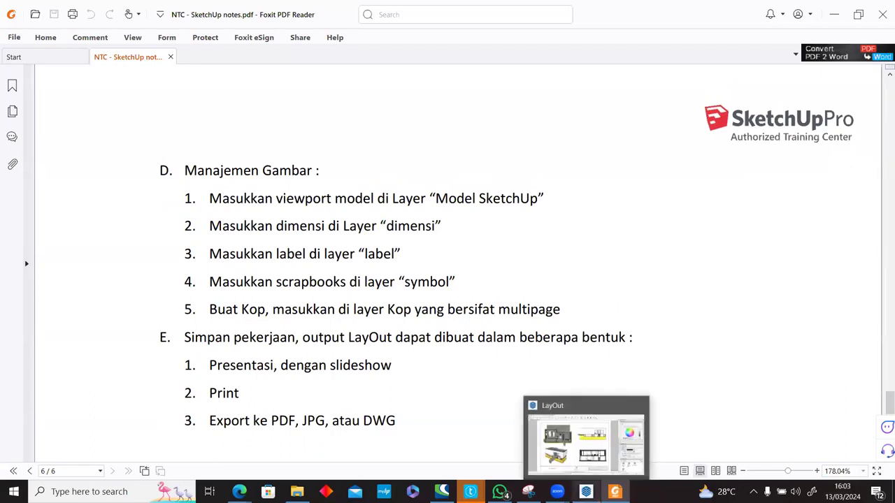
Step: Switch to the LayOut document layout msib6, select the yellow-based elevation viewport and clear the selection
left_click(586, 491)
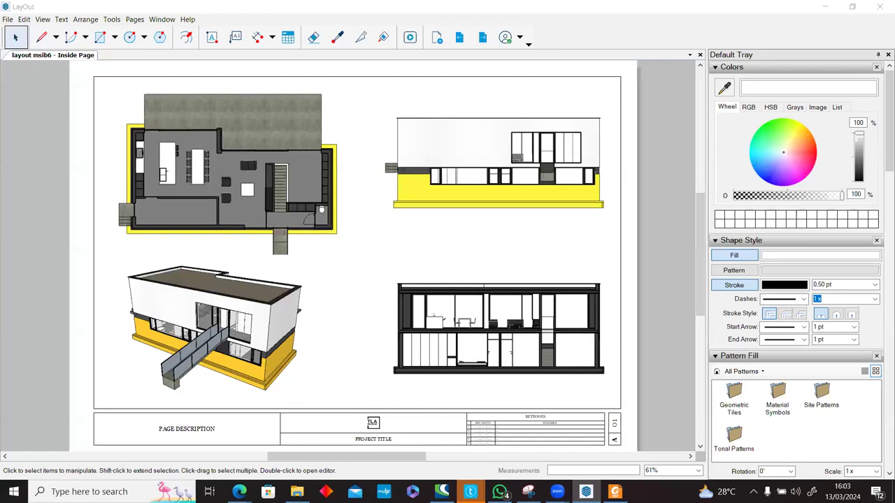
left_click(368, 210)
left_click(370, 213)
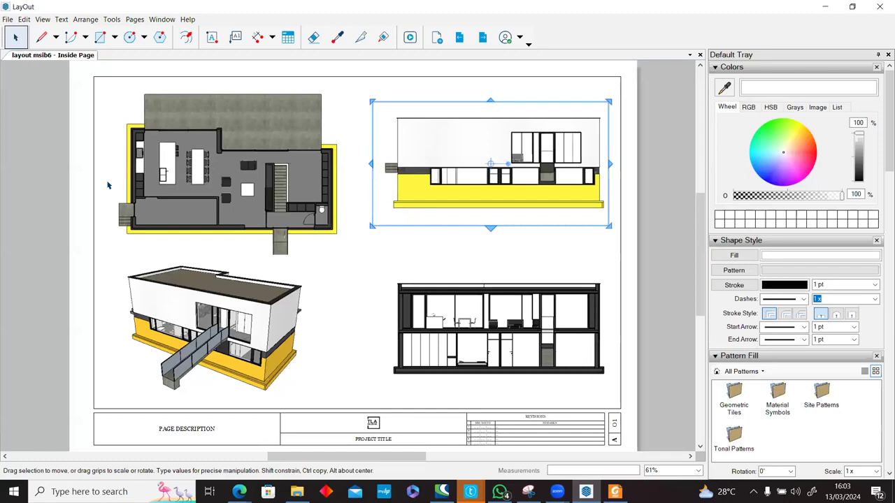
left_click(106, 193)
left_click(105, 276)
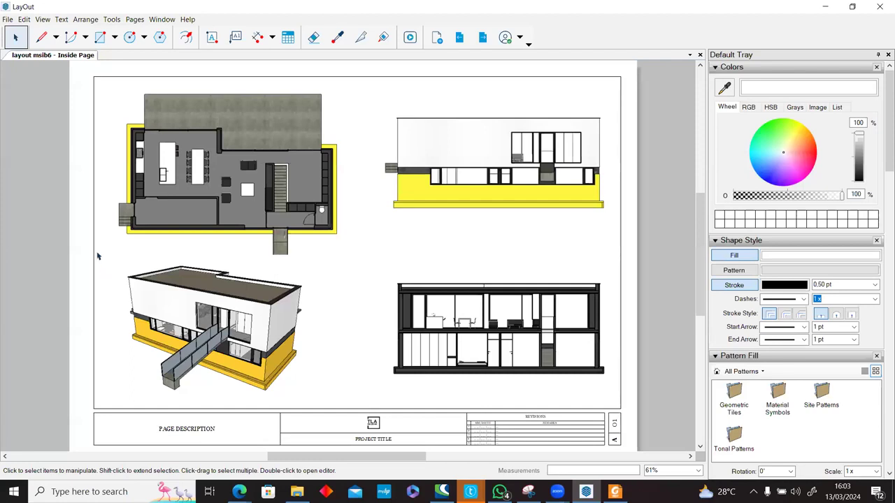
Step: Look up which scenes can be assigned to the floor plan viewport, leaving its scene unchanged
right_click(294, 144)
mouse_move(378, 410)
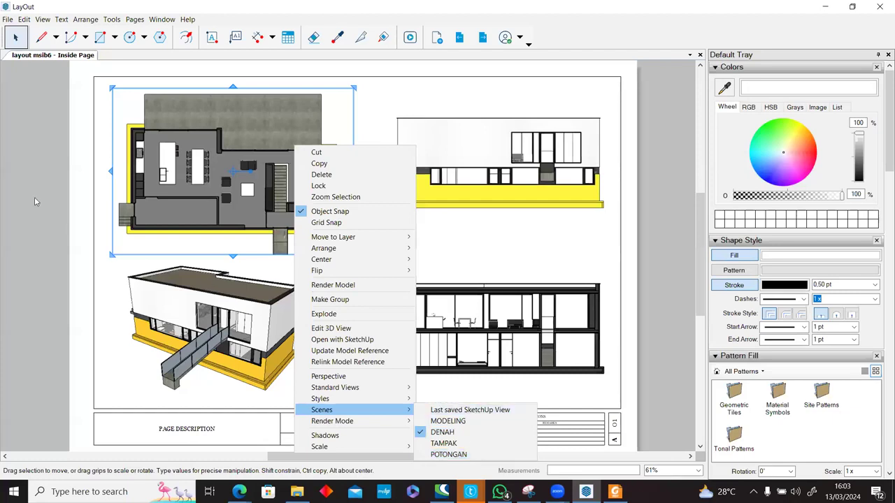
left_click(78, 187)
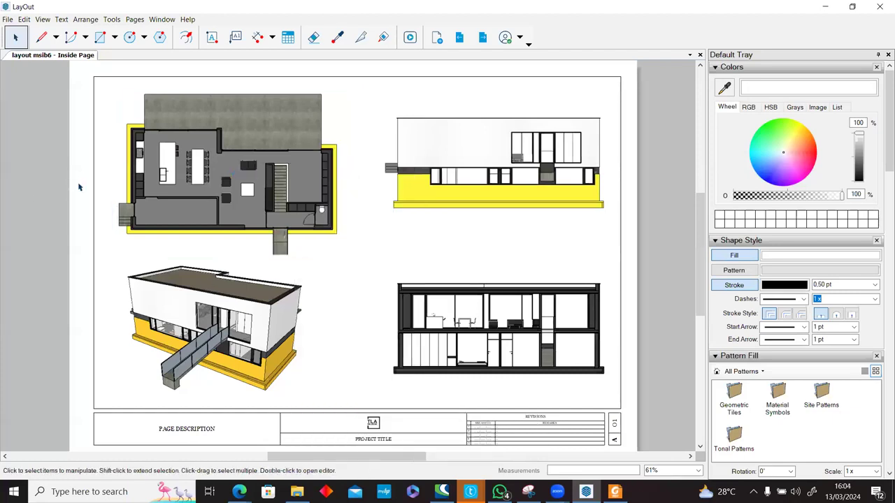
Step: Review the scales offered for the floor plan viewport without choosing another one
right_click(245, 166)
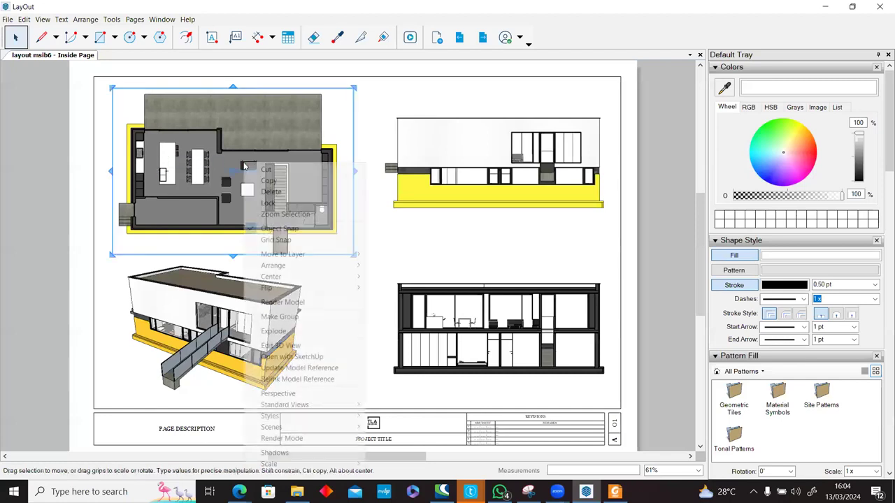
mouse_move(337, 464)
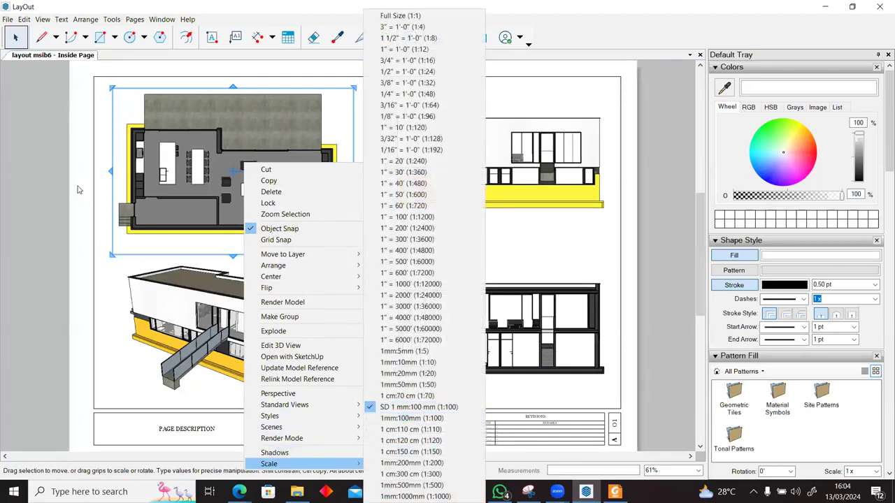
right_click(260, 164)
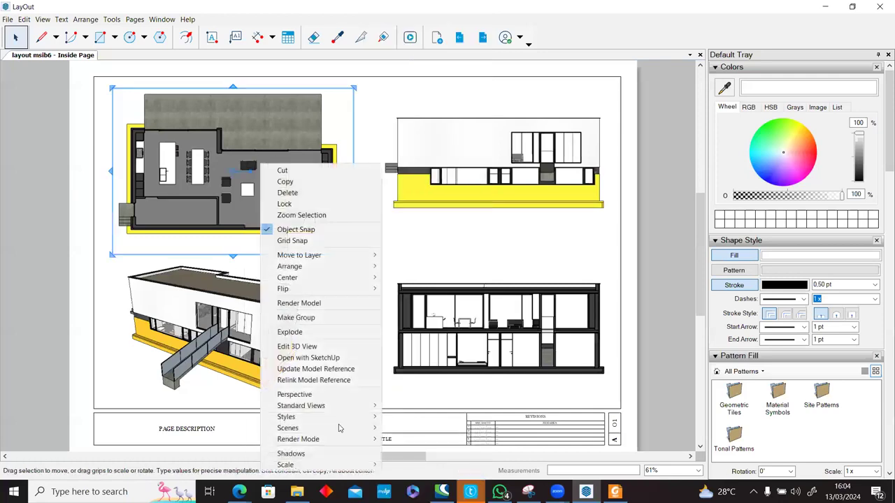
mouse_move(351, 466)
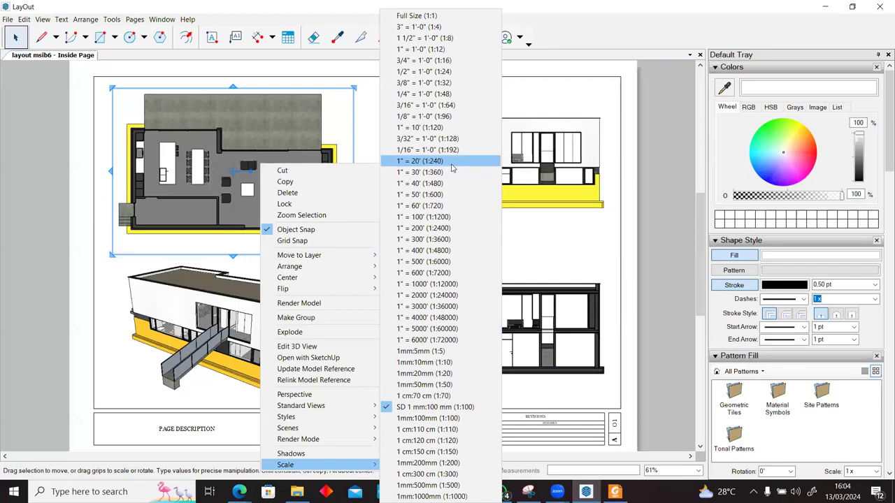
left_click(15, 36)
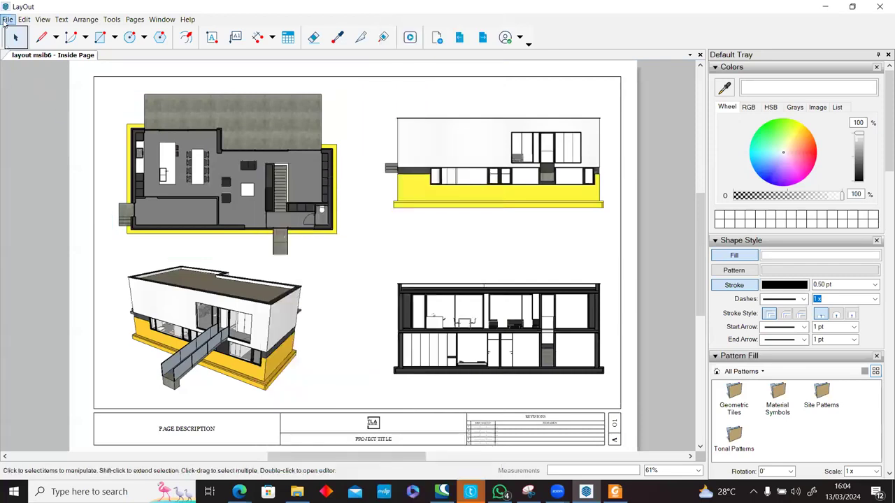
left_click(7, 19)
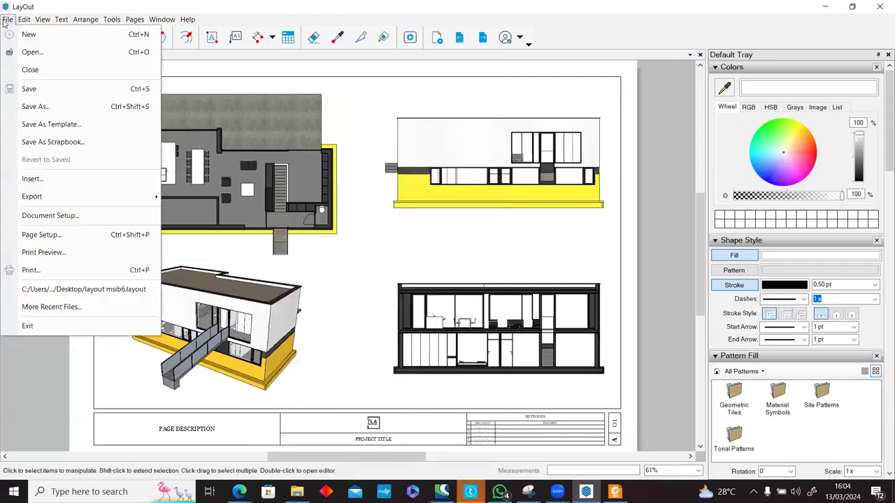
left_click(61, 218)
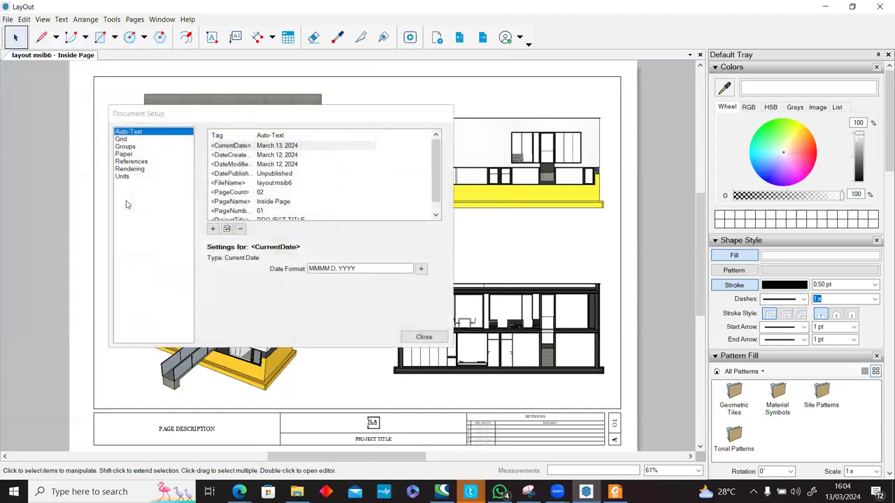
left_click(424, 338)
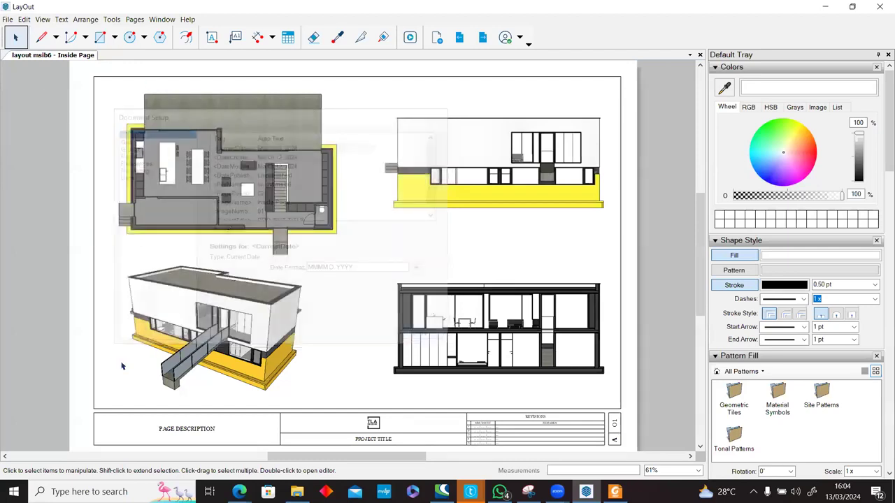
Step: Open the scale preferences and set both the paper and model units of a custom scale to cm
left_click(24, 19)
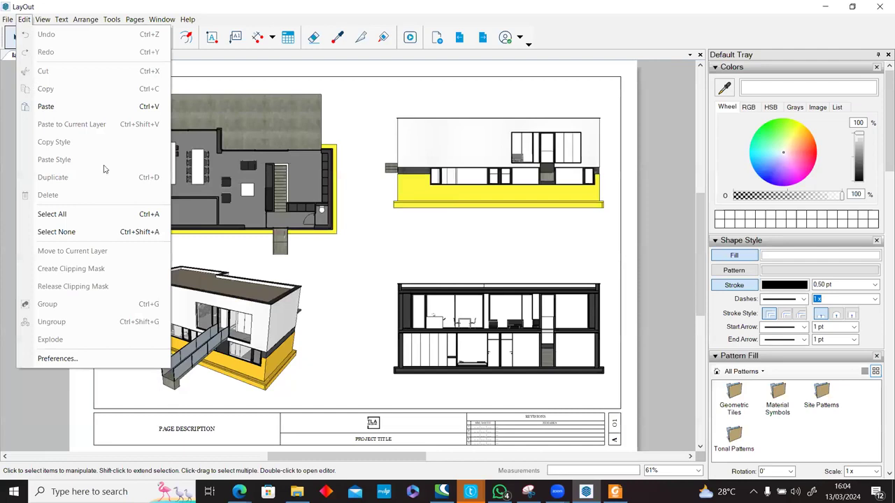
left_click(57, 358)
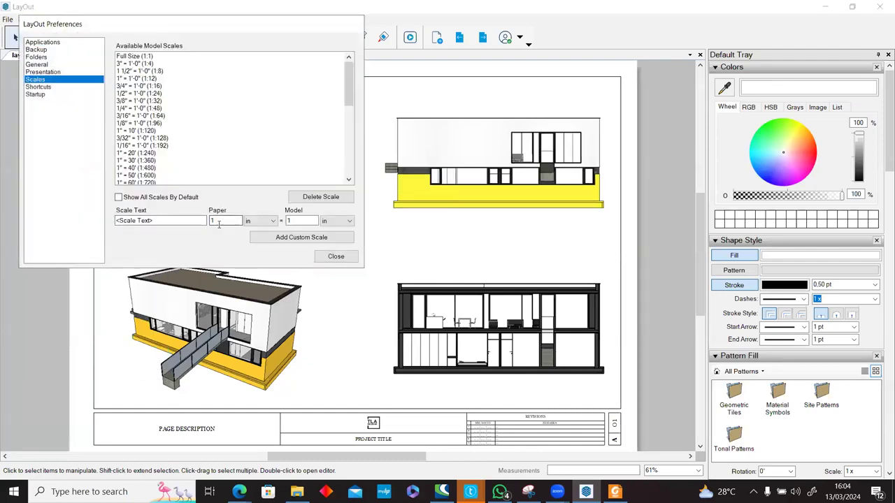
left_click(260, 221)
left_click(256, 253)
left_click(336, 221)
left_click(328, 253)
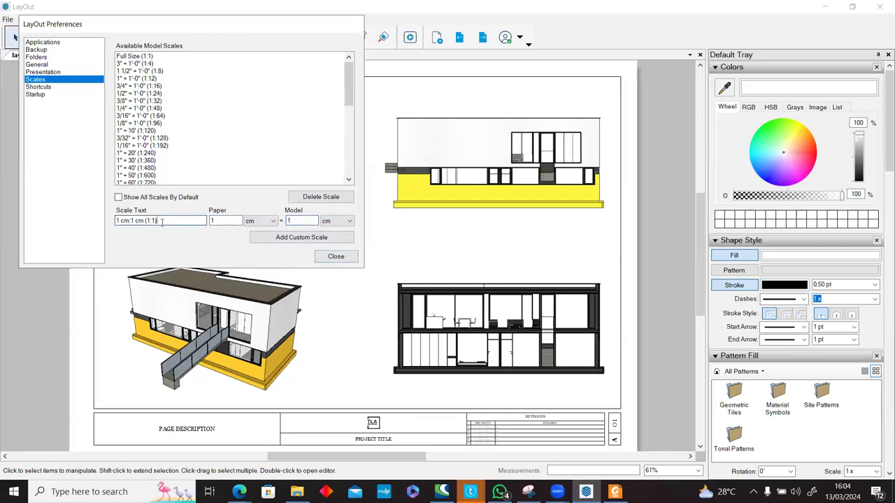
Step: Set the model value of the custom scale to 125 cm
left_click_drag(161, 221, 53, 238)
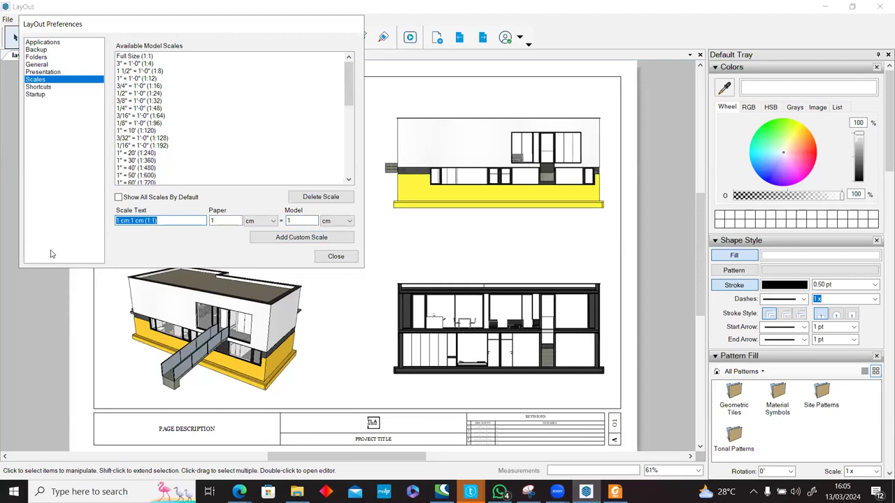
left_click(291, 221)
type("20")
key("BackSpace")
type("5")
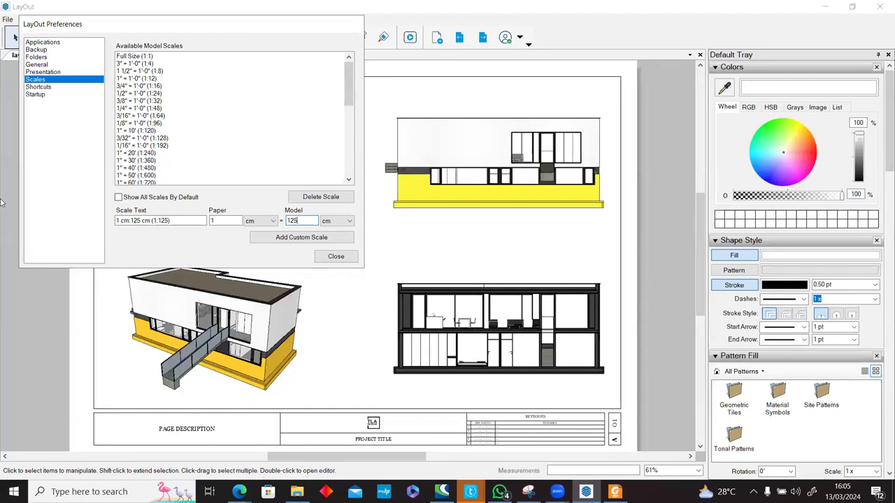
Step: Highlight the "1 cm:125 cm" part of the scale text and close the preferences without adding the custom scale
left_click(182, 220)
left_click(150, 222)
left_click(152, 221)
left_click_drag(151, 221, 86, 224)
left_click(150, 222)
key("shift+Home")
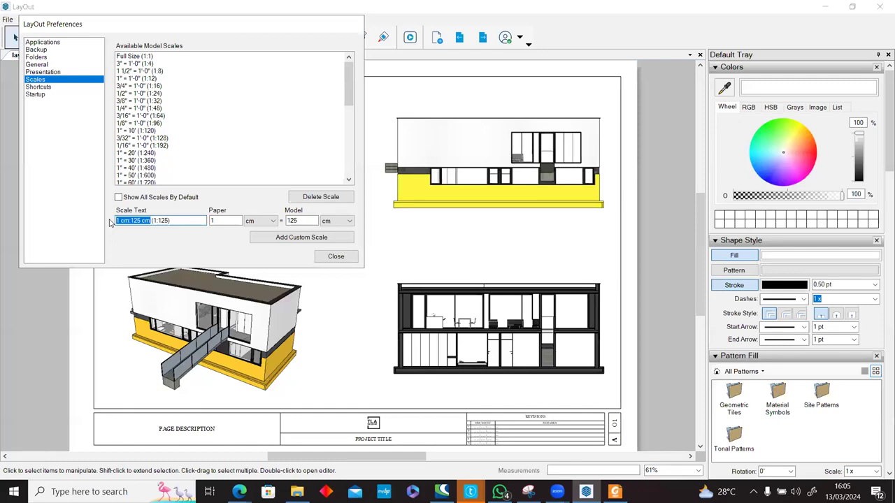
left_click(330, 258)
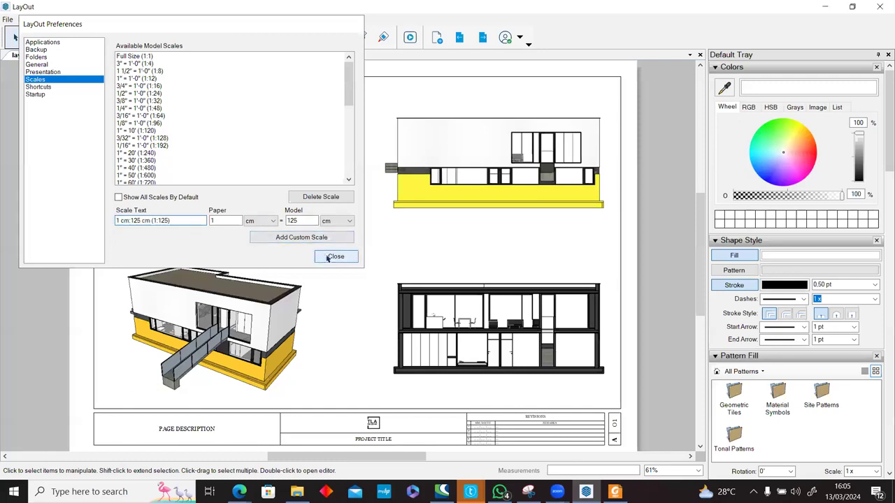
left_click(328, 257)
Step: Check the floor plan viewport's scene and scale options again, then clear the selection
right_click(288, 190)
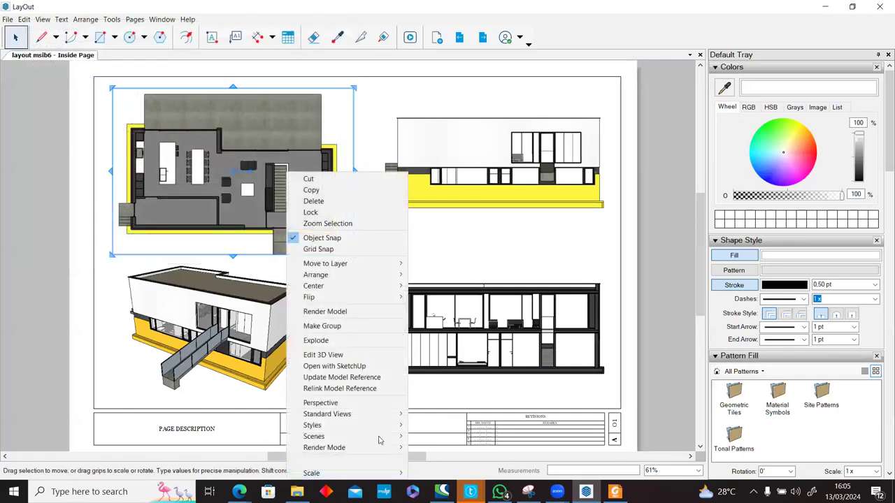
mouse_move(378, 436)
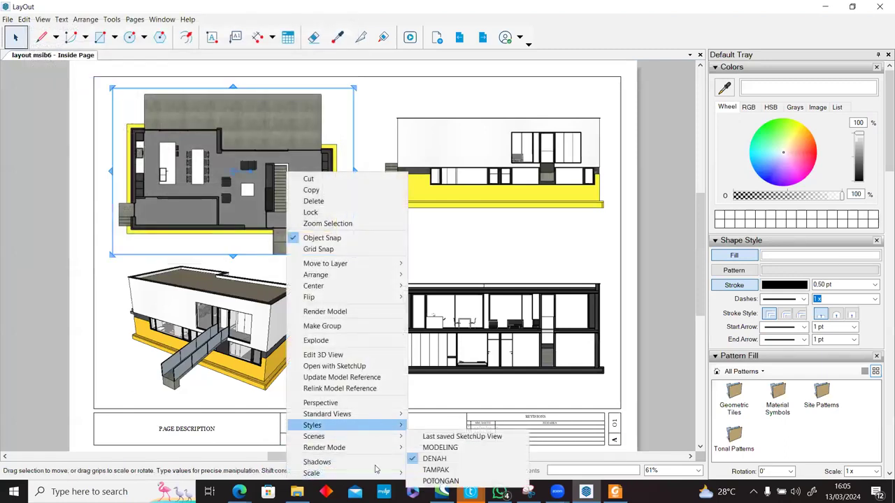
mouse_move(380, 473)
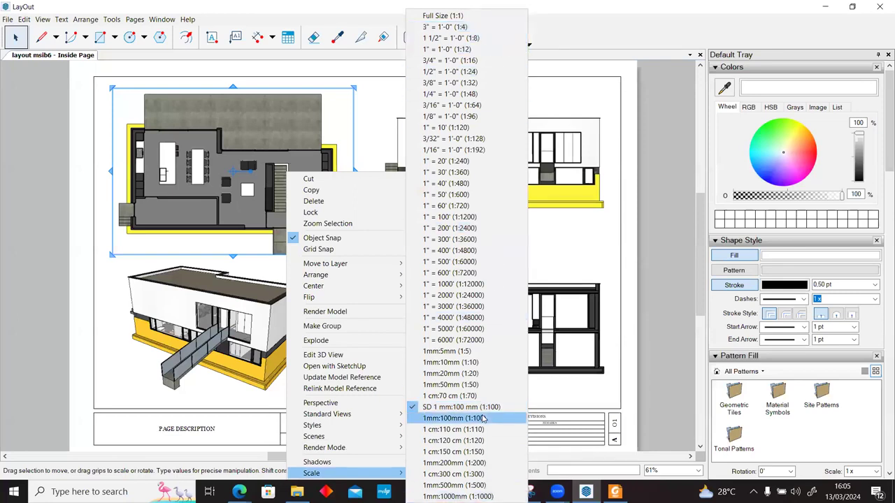
left_click(86, 203)
left_click(86, 203)
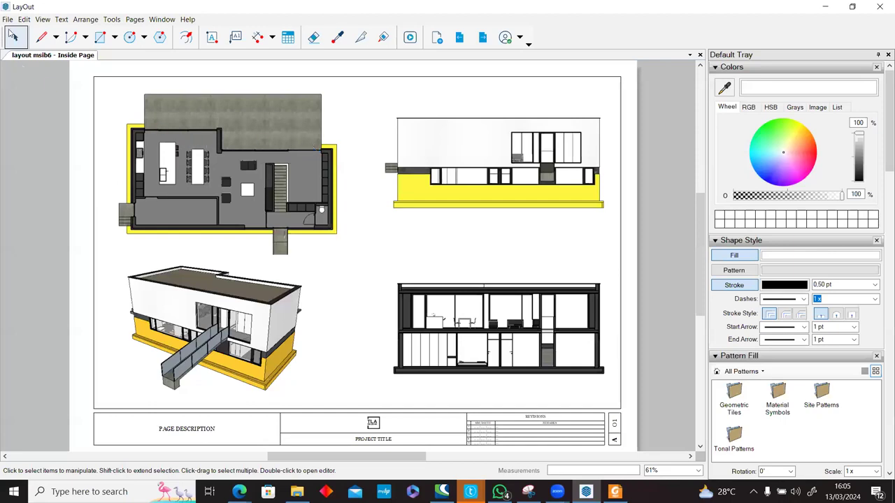
Step: Review the linked files in the document's references settings, including Casa LayOut 01.skp, and close the settings
left_click(7, 20)
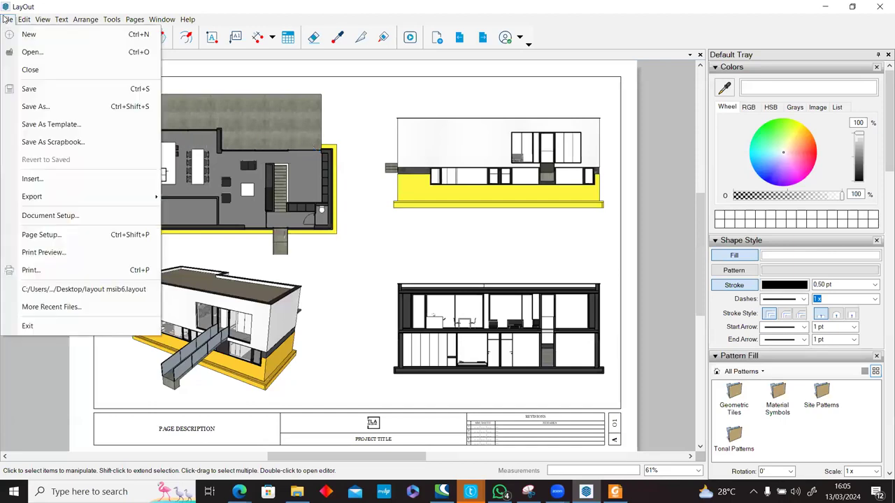
left_click(46, 217)
left_click(62, 87)
left_click_drag(174, 44, 510, 62)
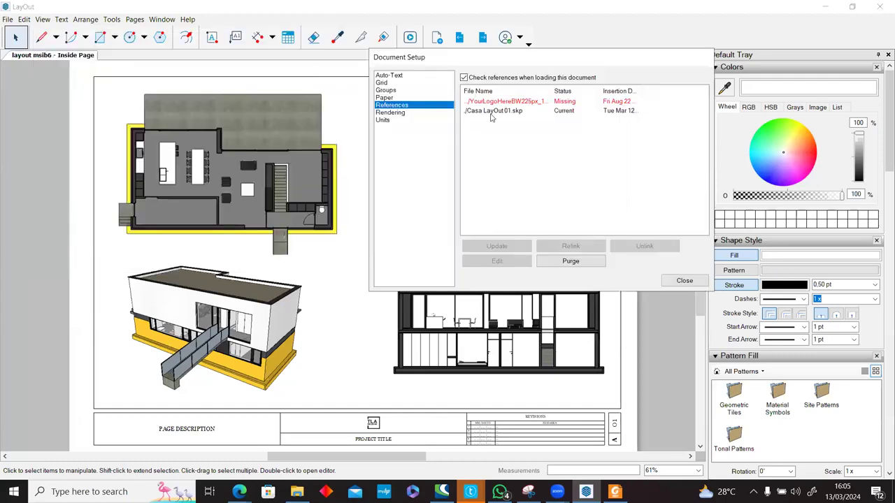
left_click(301, 165)
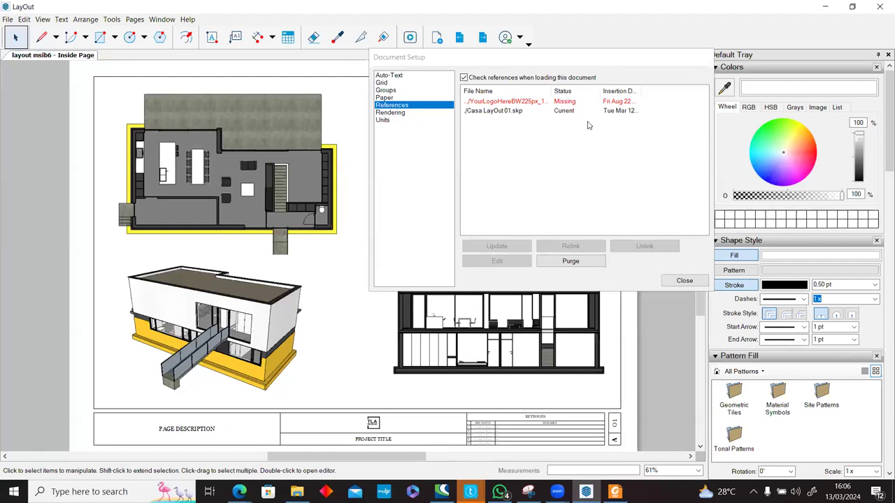
left_click(685, 280)
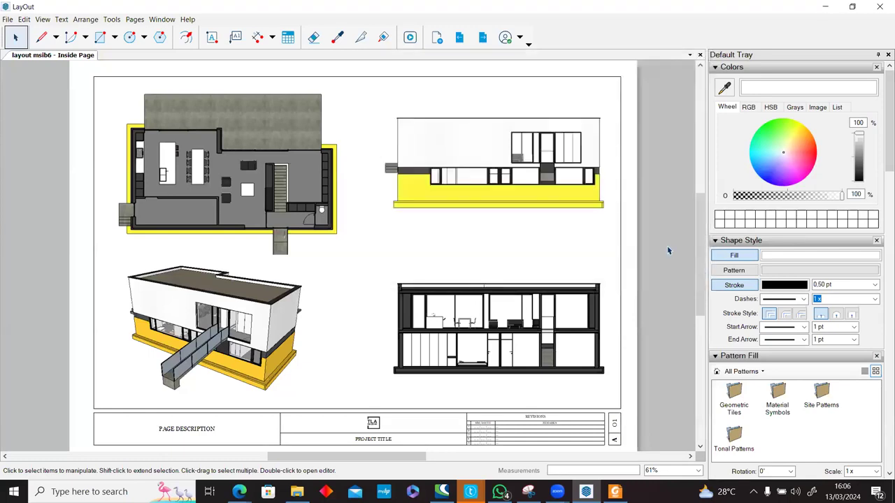
Step: Switch to File Explorer, locate Casa LayOut 01.skp in the Desktop folder and open it
mouse_move(297, 491)
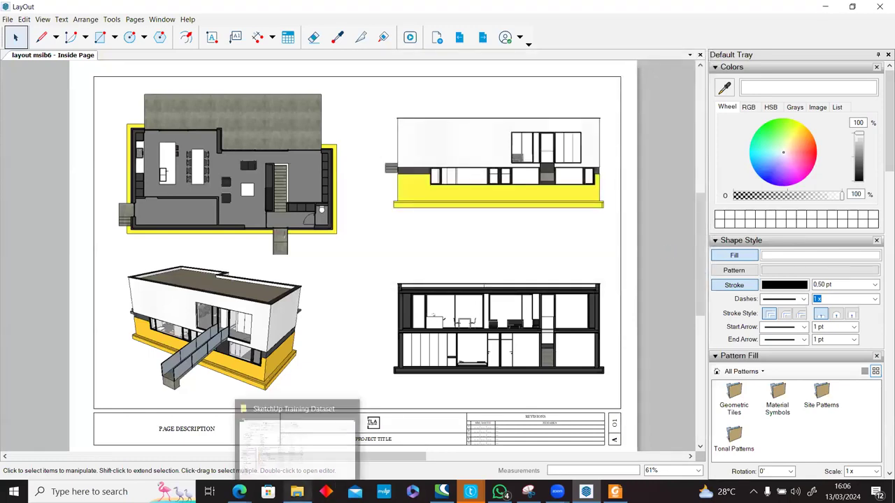
left_click(311, 447)
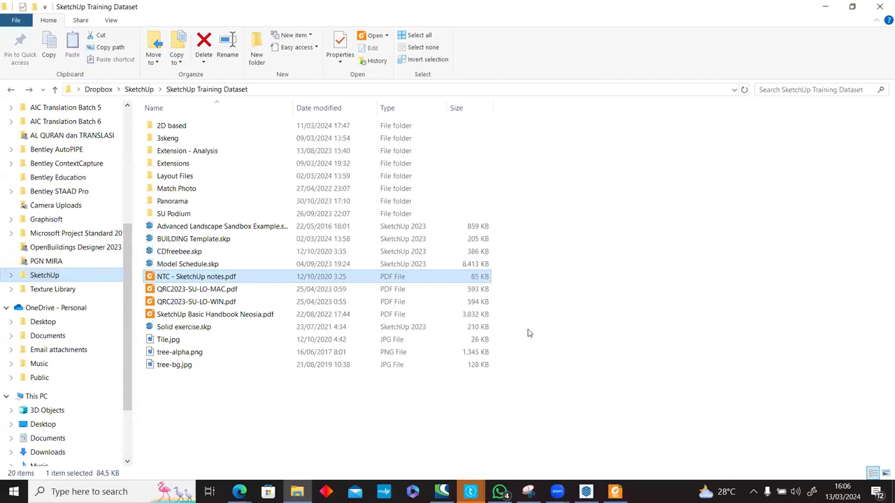
left_click(11, 90)
left_click(11, 90)
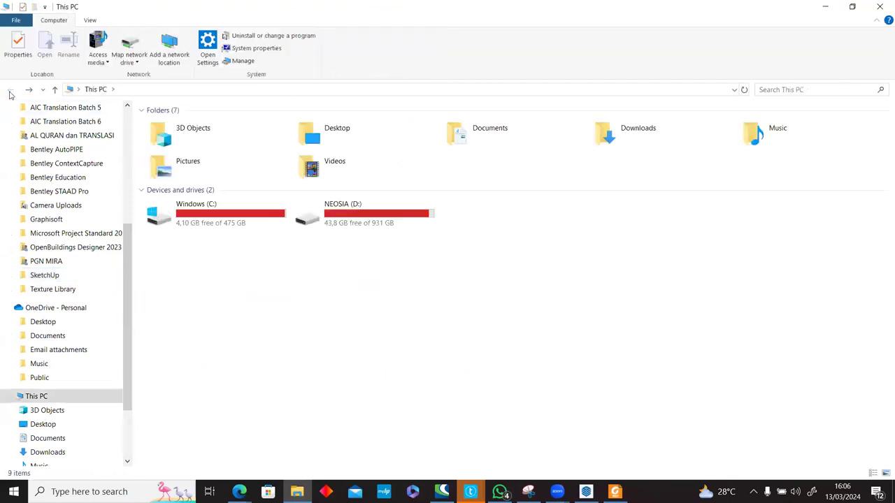
left_click(28, 91)
left_click(28, 90)
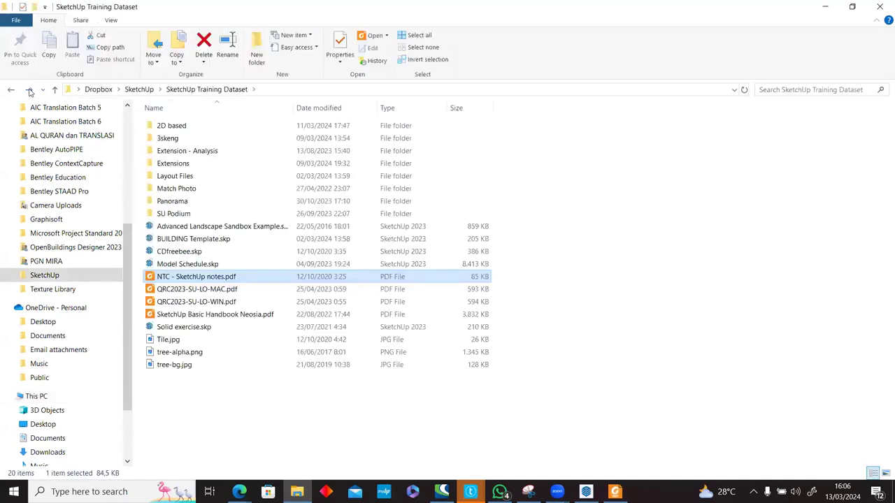
left_click(43, 425)
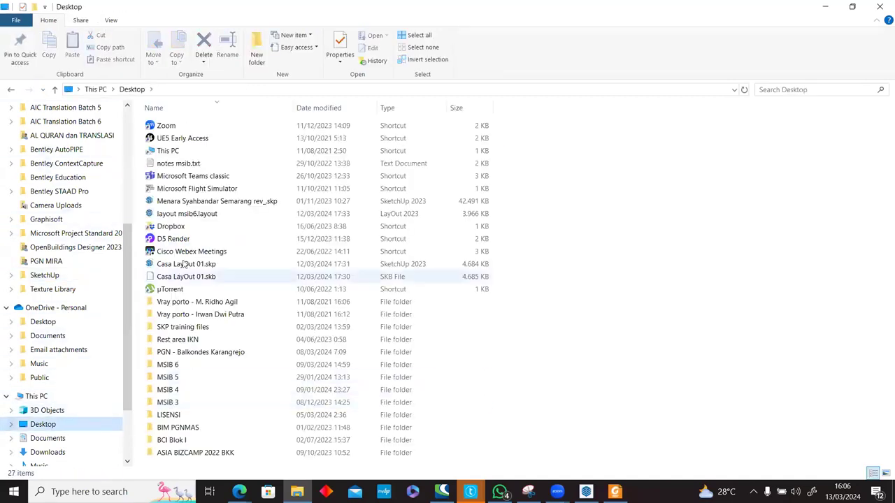
left_click(187, 265)
right_click(187, 265)
left_click(552, 180)
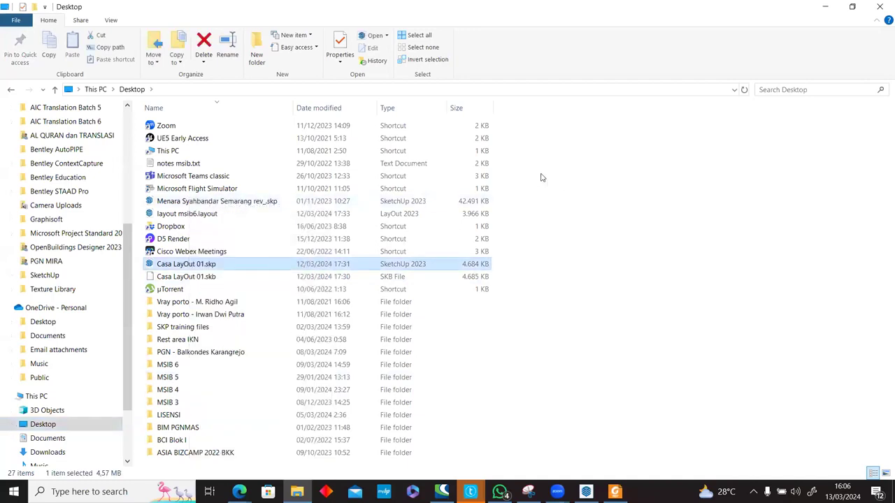
Step: Return to the SketchUp Training Dataset folder, and switch back to the layout msib6 document in LayOut
left_click(11, 90)
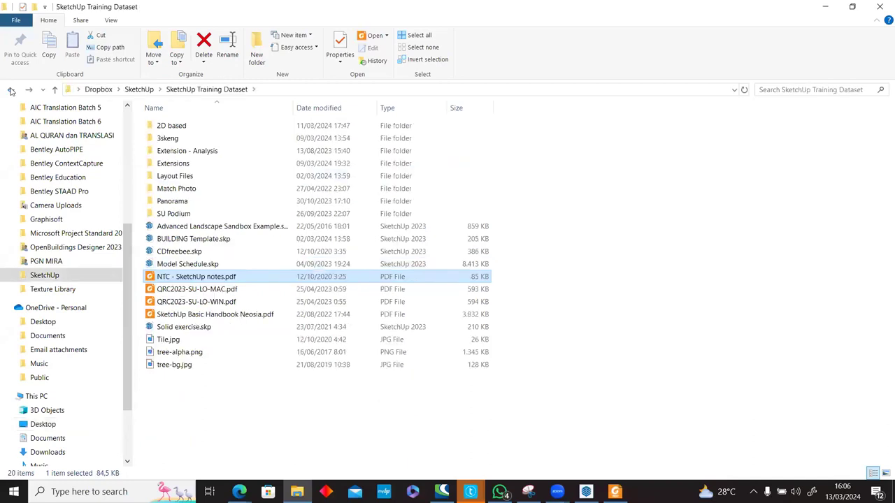
left_click(11, 90)
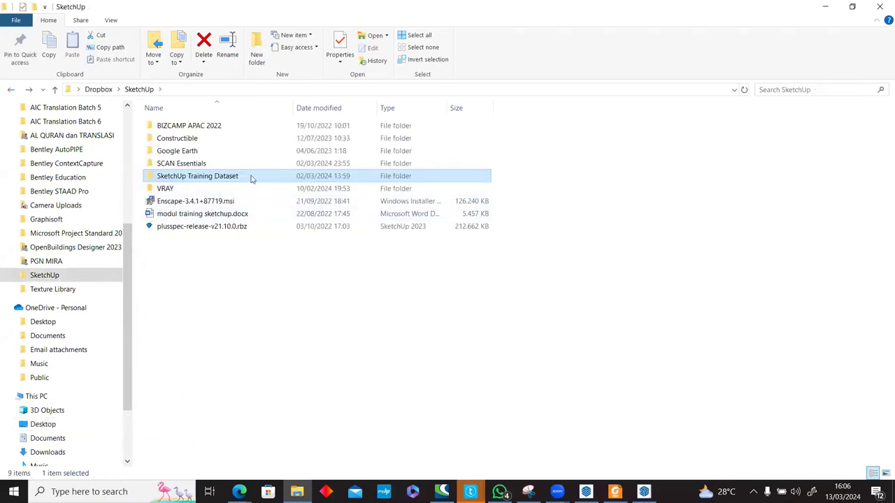
double_click(252, 179)
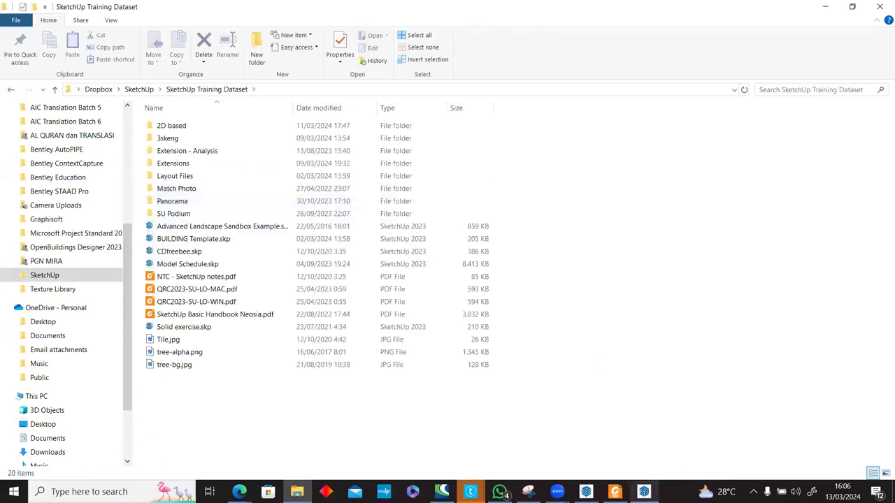
mouse_move(586, 491)
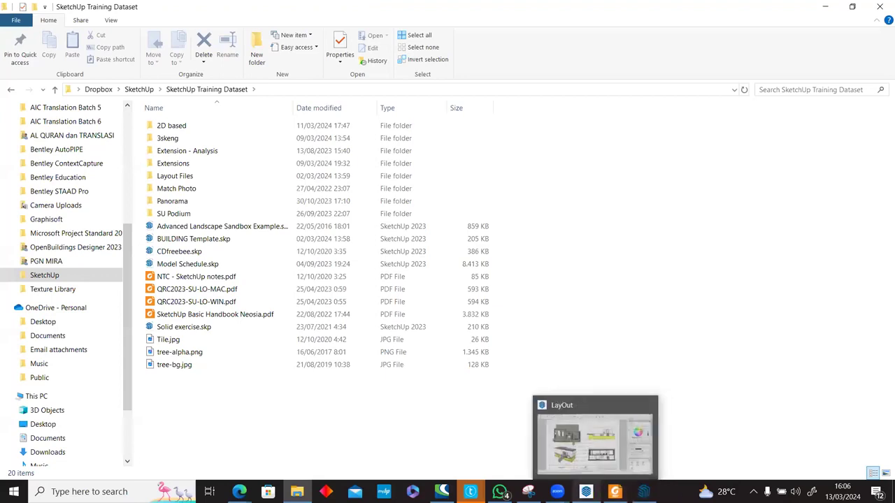
left_click(594, 437)
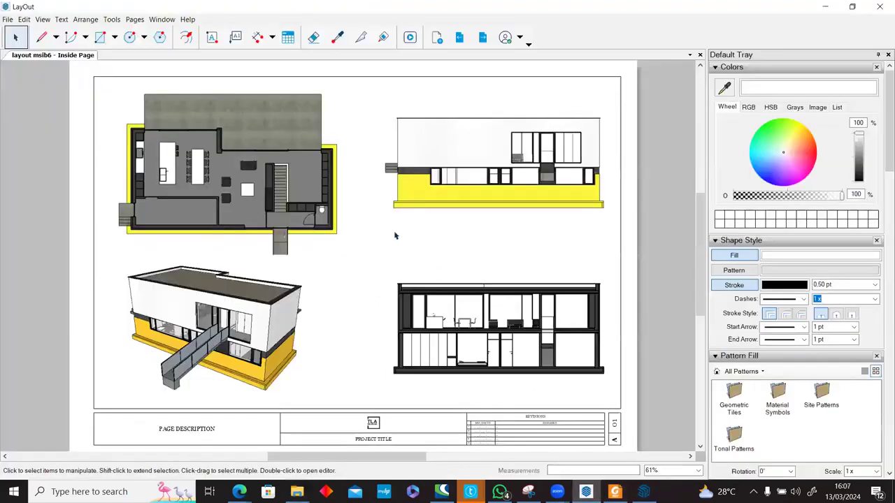
Step: Check the floor plan viewport's linked model file and scene settings, and clear the selection
left_click(325, 159)
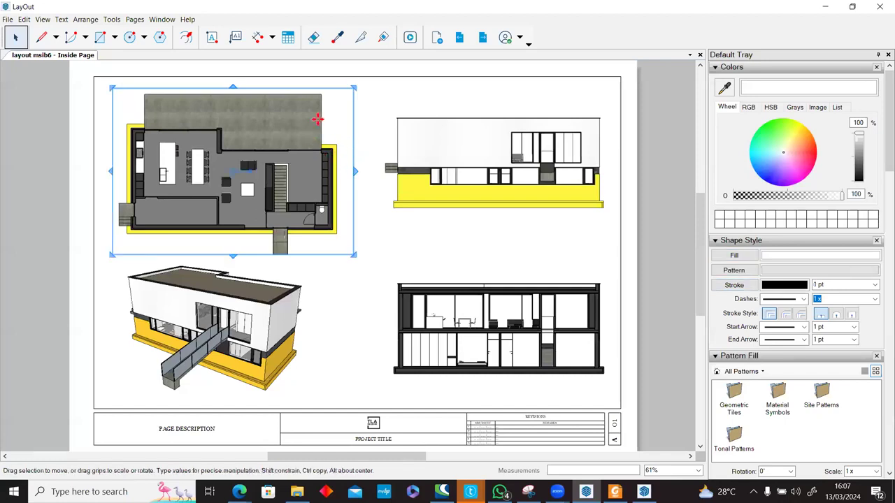
left_click_drag(882, 100, 880, 169)
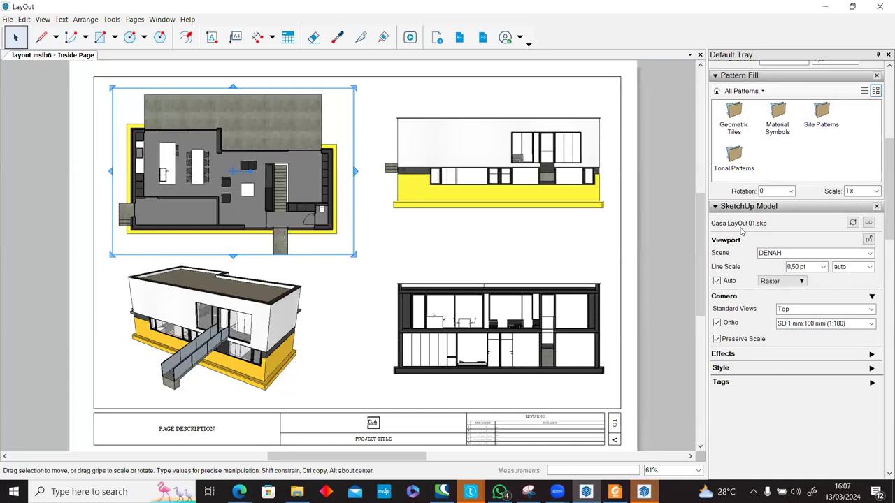
left_click(560, 170)
left_click(623, 246)
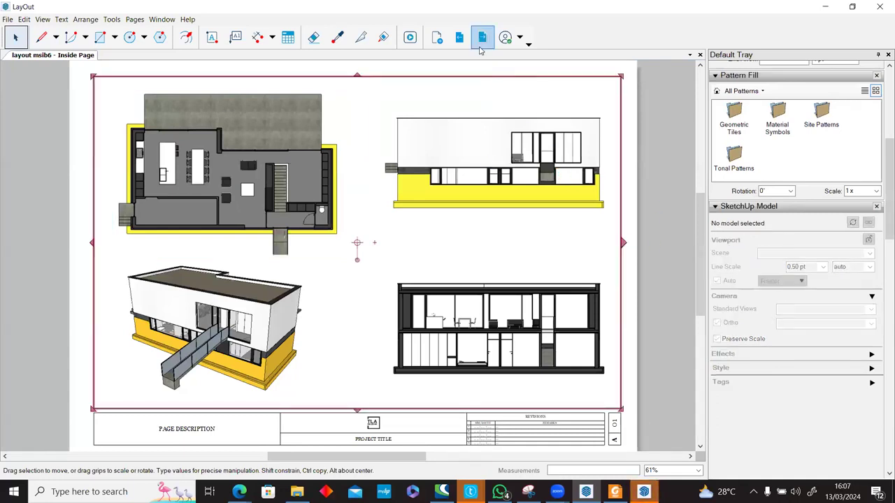
left_click(630, 121)
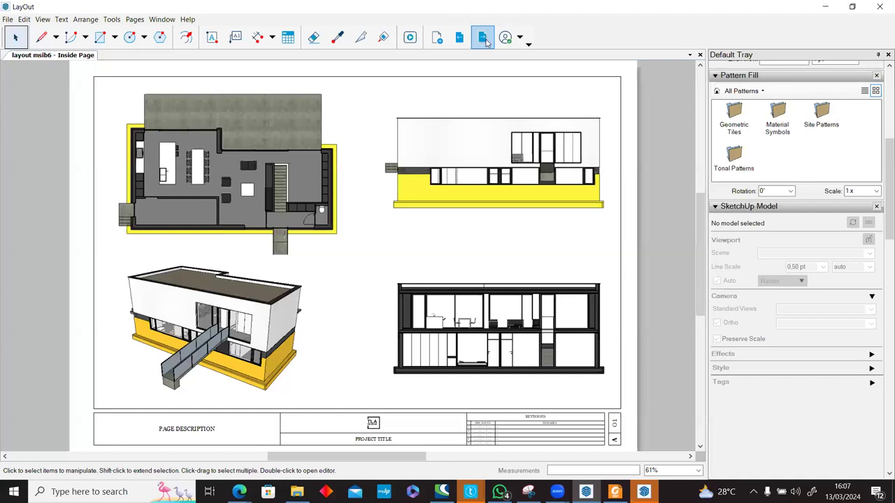
Step: Insert mkLotus_final.skp from the Layout Files folder of SketchUp Training Dataset onto the Detail Page
left_click(483, 38)
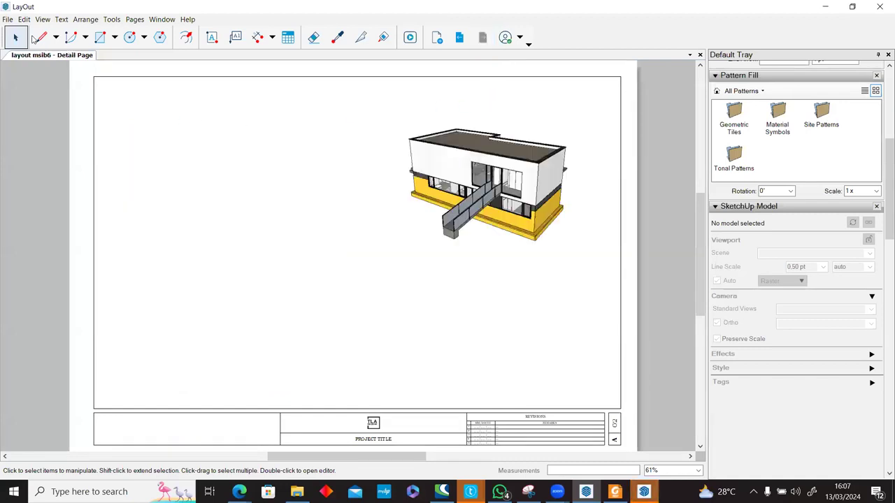
left_click(8, 21)
left_click(59, 180)
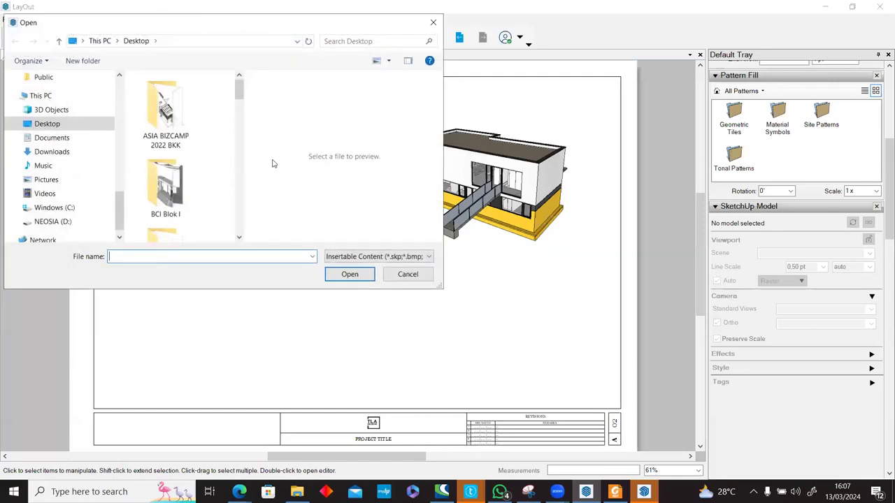
scroll(70, 158, "up", 4)
scroll(71, 158, "up", 2)
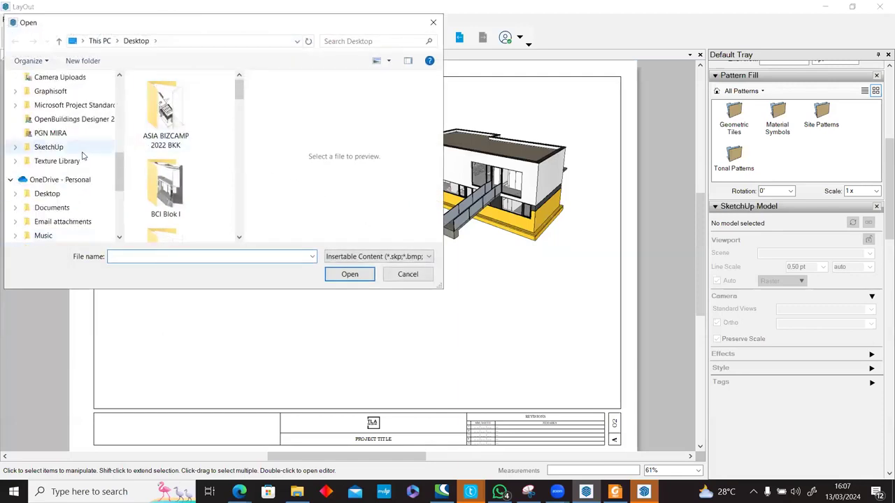
left_click(63, 147)
double_click(175, 144)
double_click(177, 146)
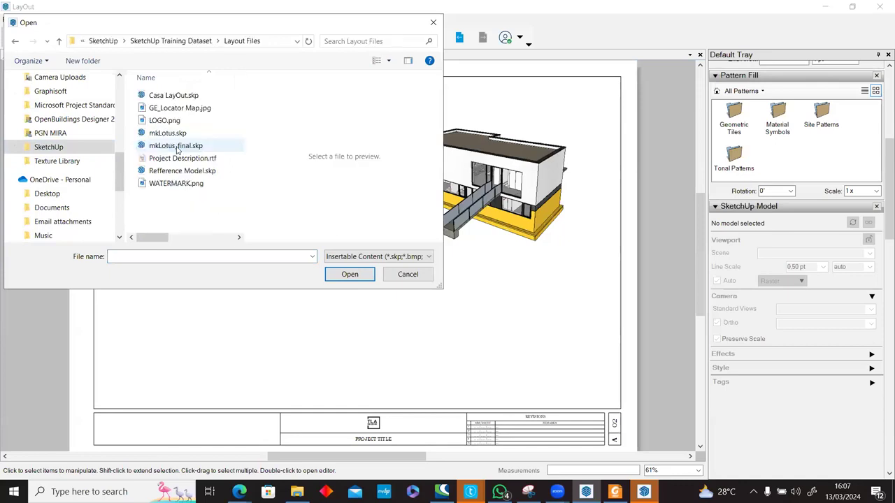
left_click(178, 147)
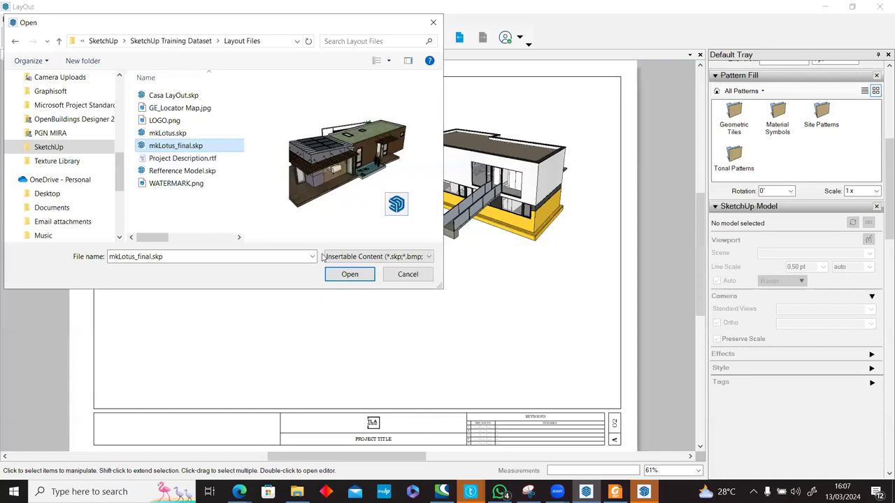
left_click(349, 275)
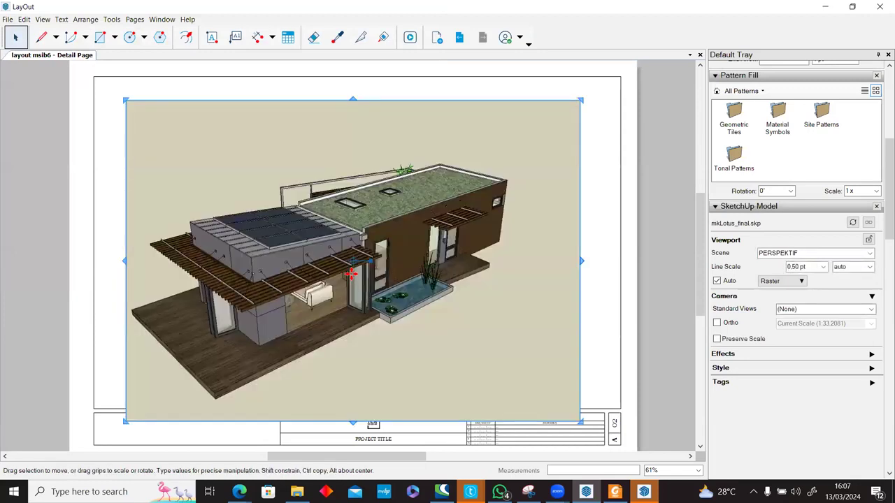
Step: Shrink the mkLotus_final viewport to about half its width and place it on the left half of the page, clear of the house view
left_click_drag(457, 238, 443, 222)
left_click_drag(565, 84, 355, 227)
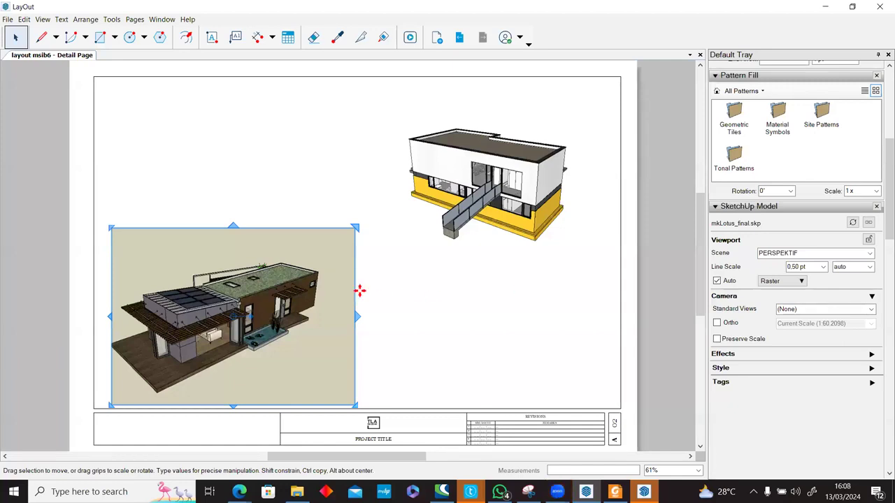
left_click_drag(325, 279, 318, 233)
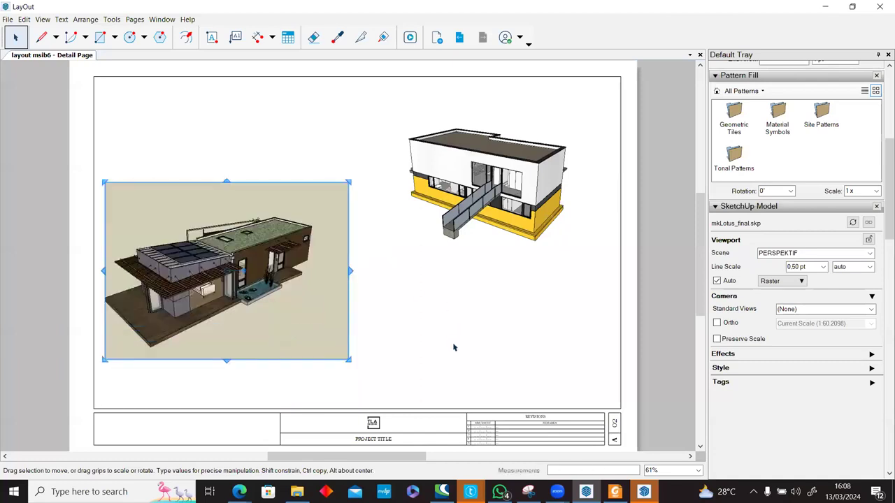
left_click(452, 347)
left_click(314, 264)
left_click_drag(300, 243, 316, 238)
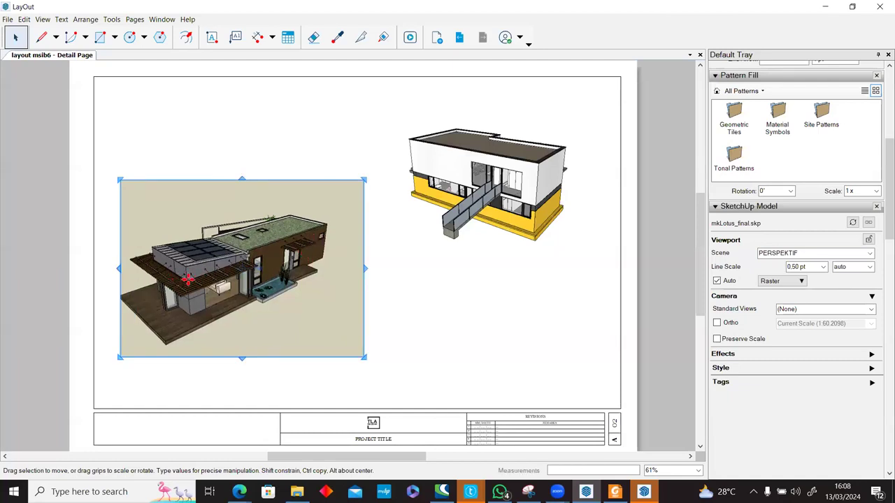
Step: Assign the DENAH scene to the mkLotus_final viewport
scroll(188, 278, "up", 5)
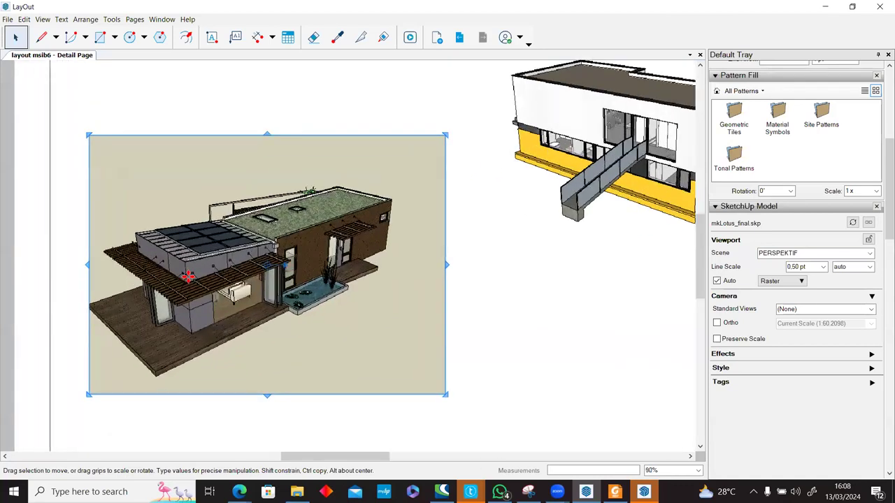
scroll(188, 277, "down", 4)
middle_click_drag(388, 298, 308, 275)
left_click(308, 276)
left_click(242, 262)
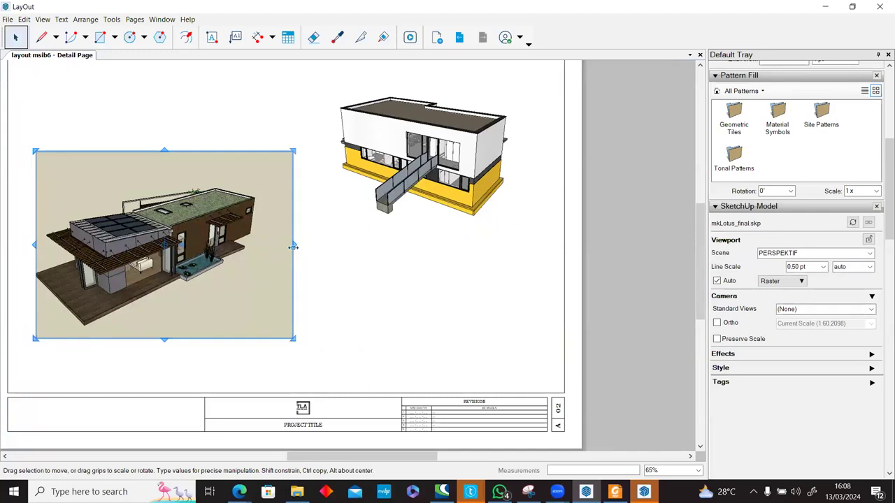
right_click(231, 235)
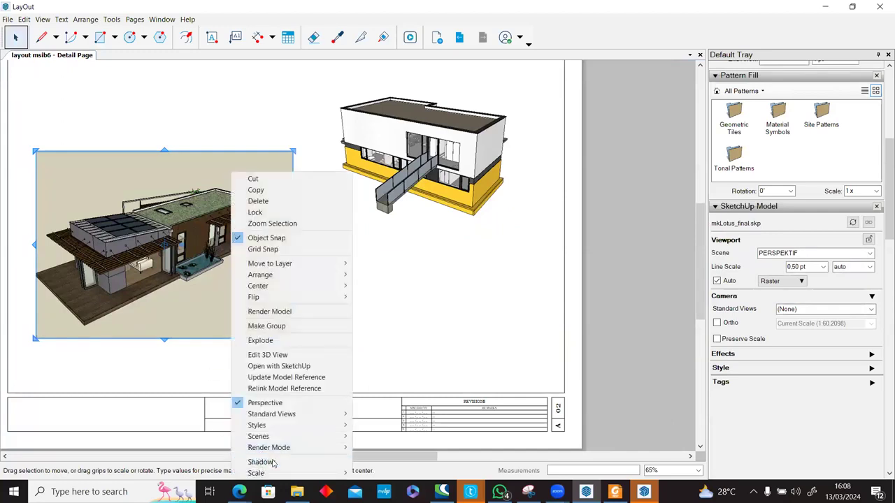
mouse_move(300, 437)
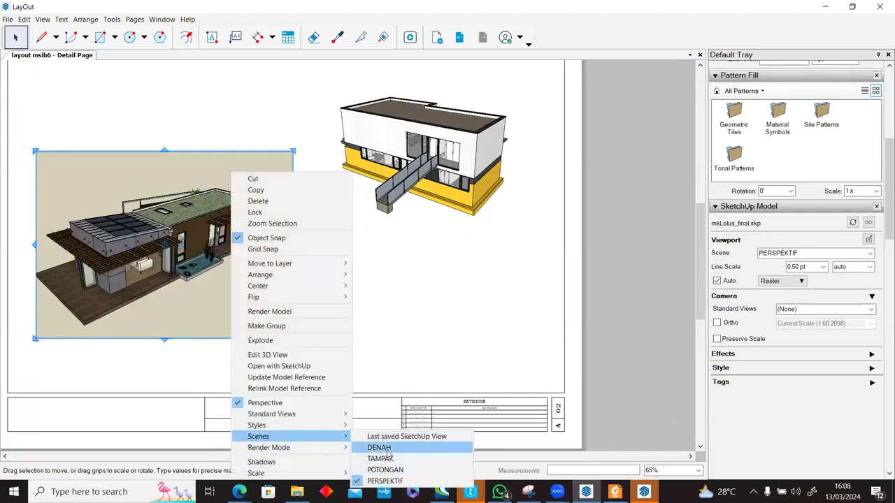
left_click(388, 455)
Step: Check the scale options available for the mkLotus_final viewport and clear the selection
right_click(193, 225)
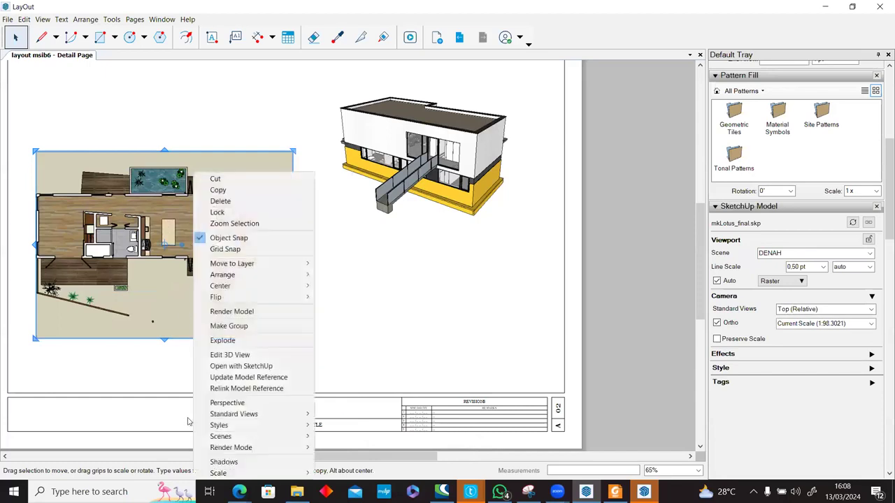
left_click(165, 179)
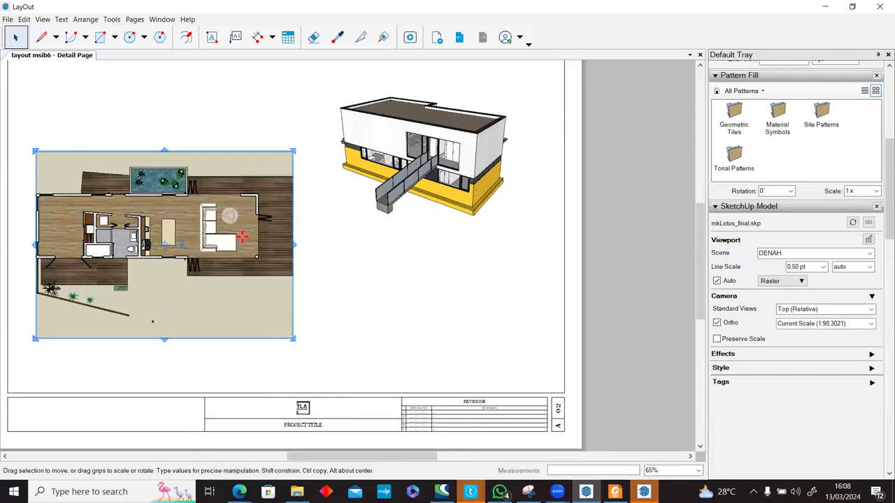
right_click(210, 229)
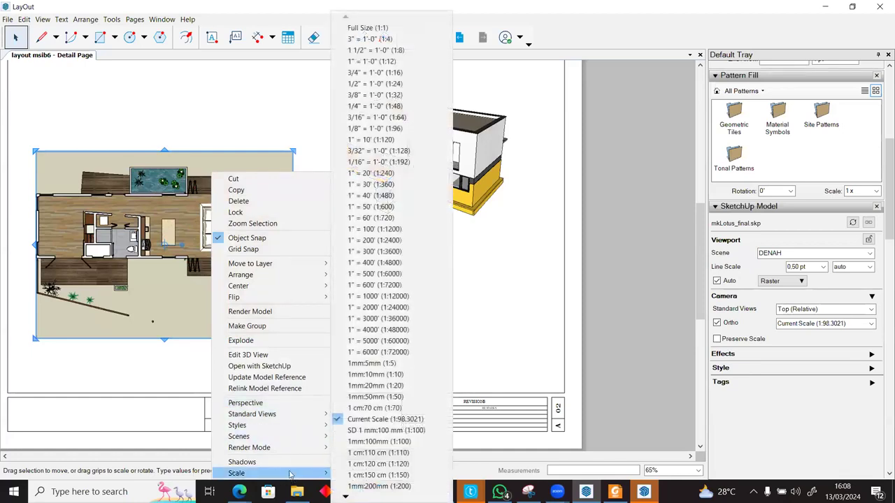
left_click(90, 232)
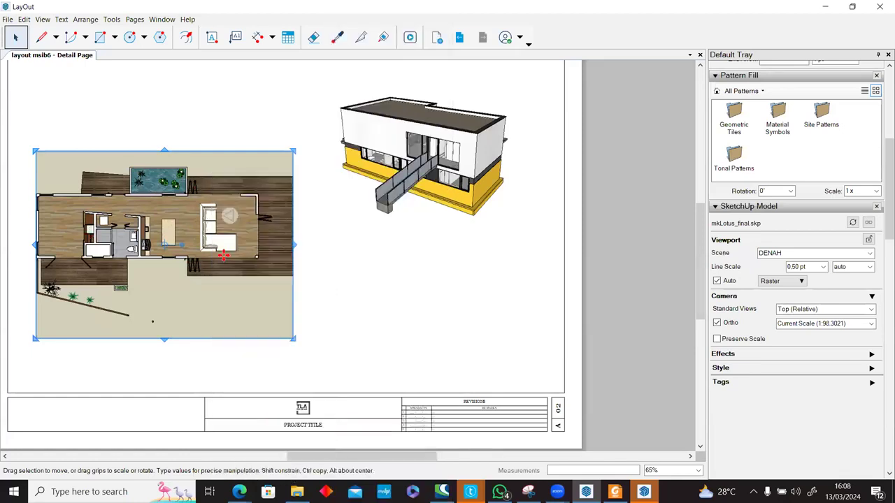
left_click(440, 263)
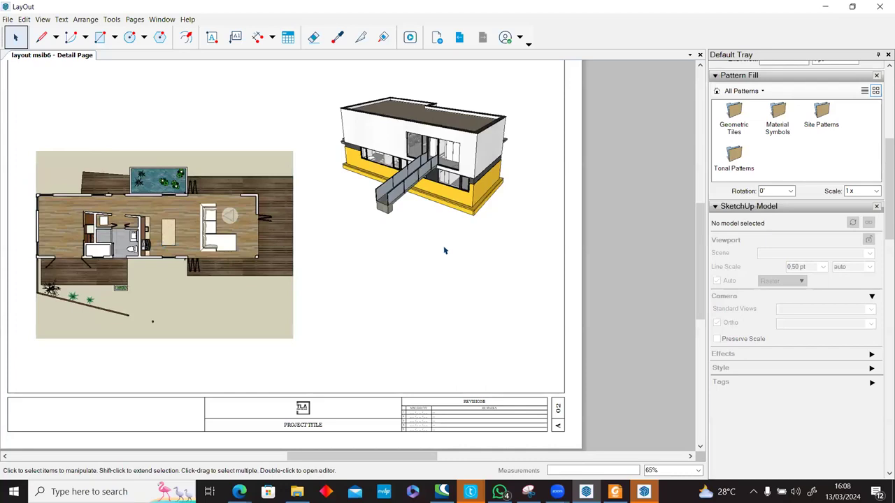
Step: Compare SketchUp's Send to LayOut command with LayOut's Insert command, switching between the SketchUp model Casa LayOut 01 and the Detail Page
left_click(622, 488)
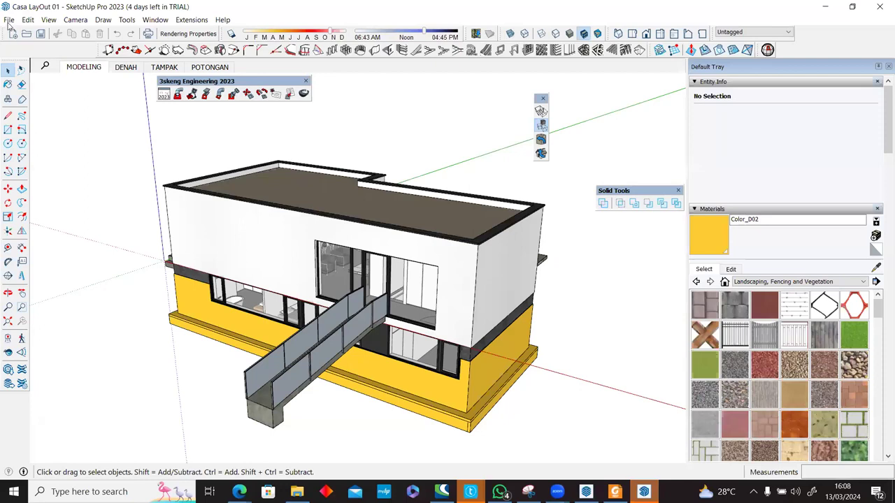
left_click(9, 19)
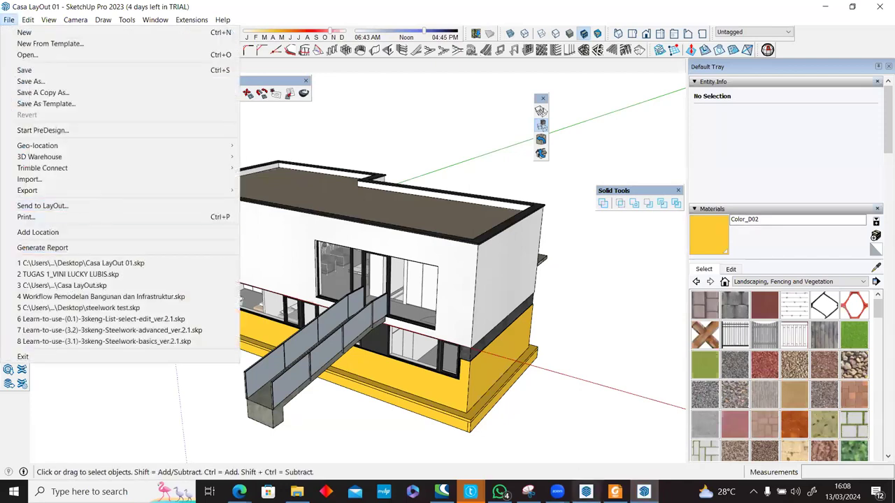
left_click(584, 491)
left_click(8, 20)
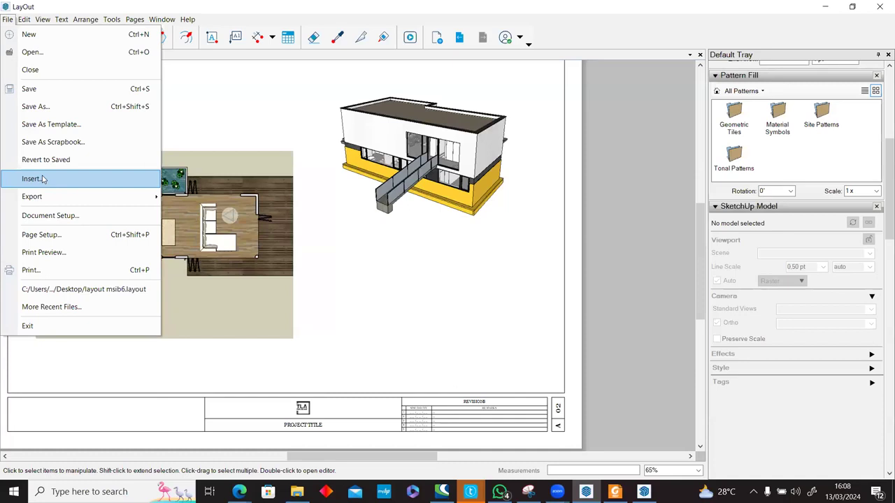
left_click(353, 226)
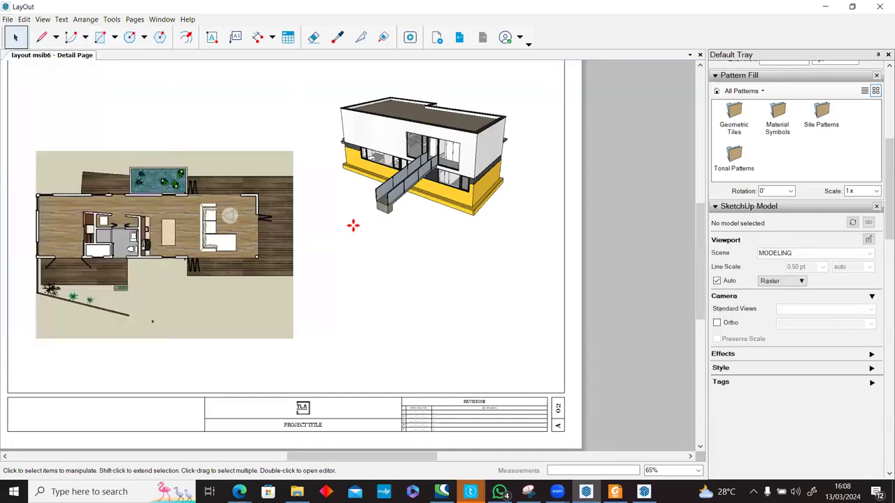
left_click(361, 269)
scroll(374, 252, "down", 2)
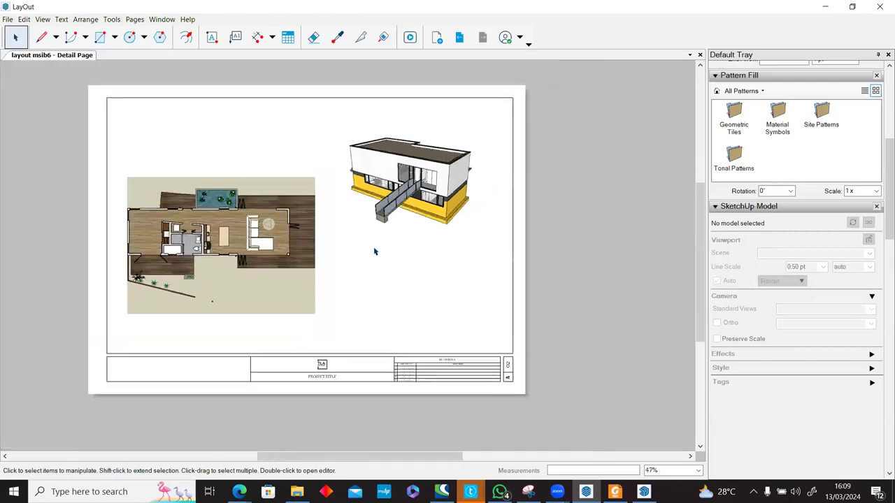
scroll(373, 250, "up", 1)
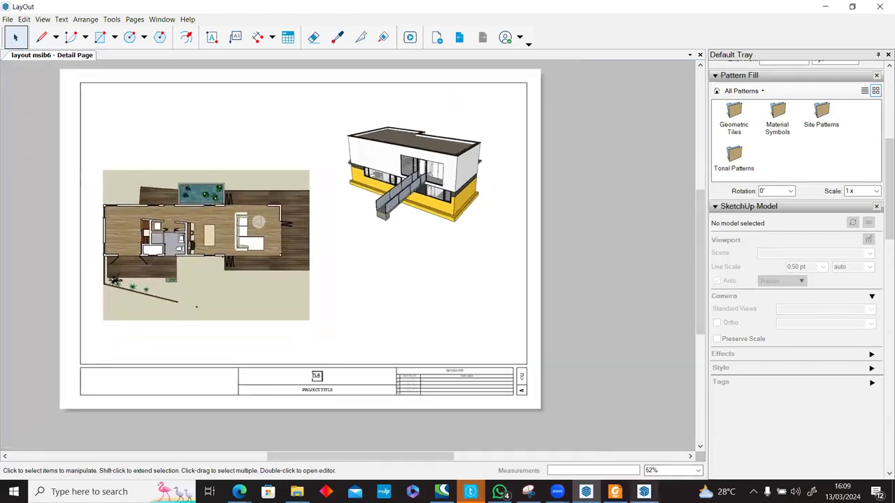
mouse_move(643, 491)
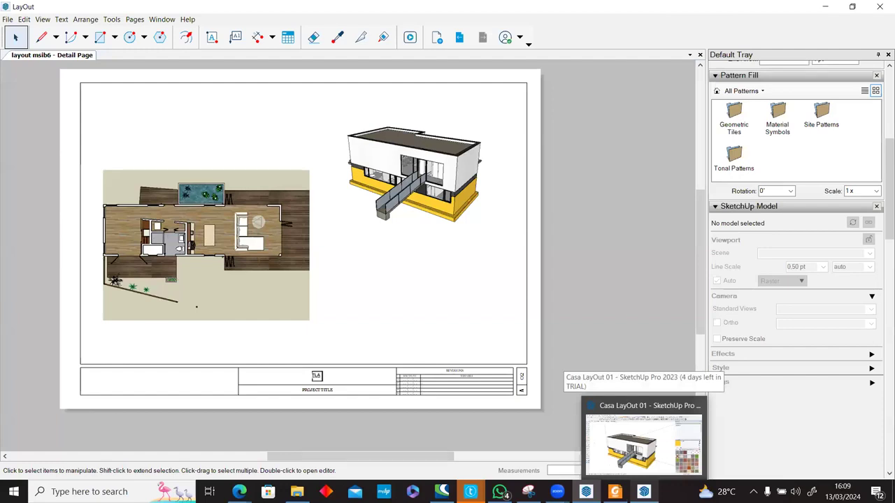
left_click(643, 492)
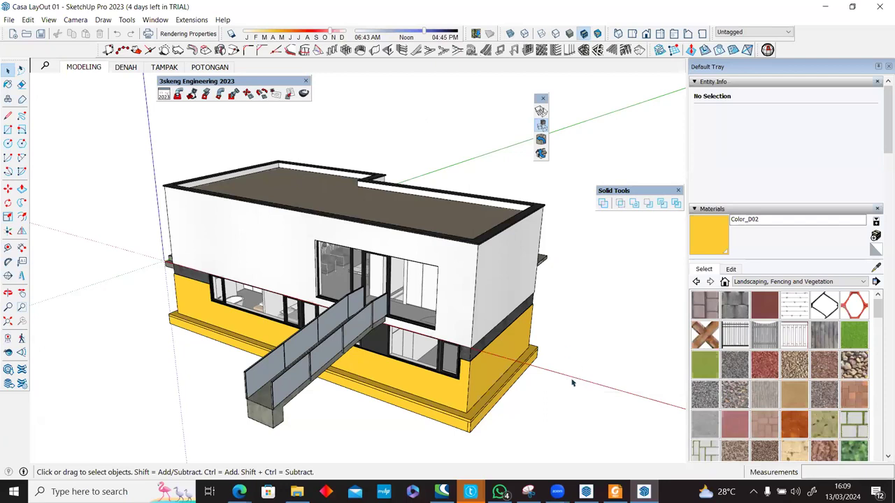
Step: Switch to LayOut and insert Advanced Landscape Sandbox Example.skp from the SketchUp Training Dataset folder onto the Detail Page
left_click(592, 487)
left_click(8, 22)
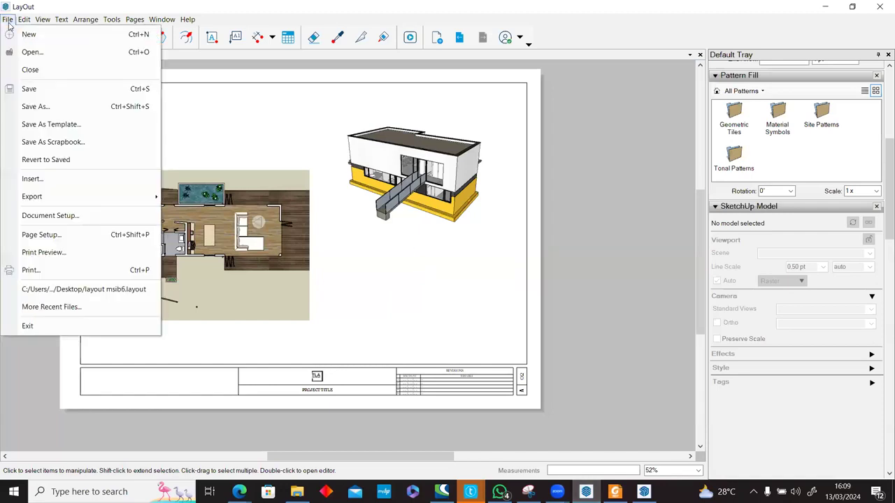
left_click(69, 182)
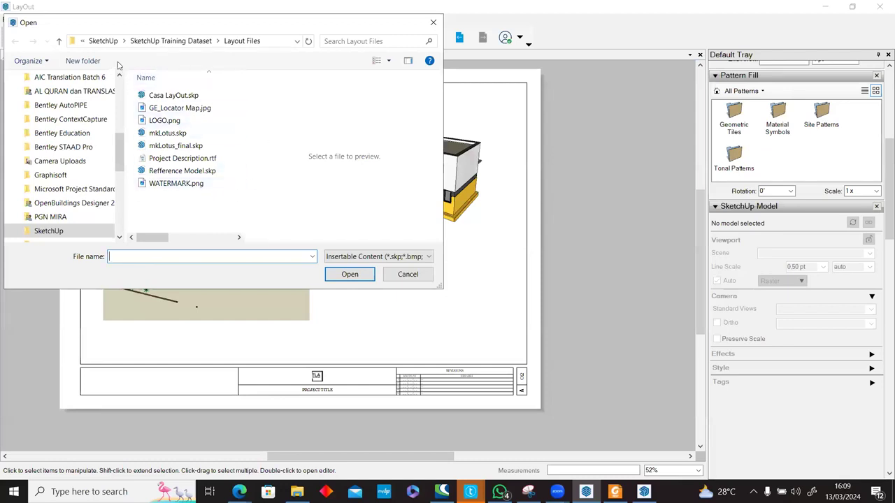
left_click(183, 41)
scroll(213, 213, "down", 1)
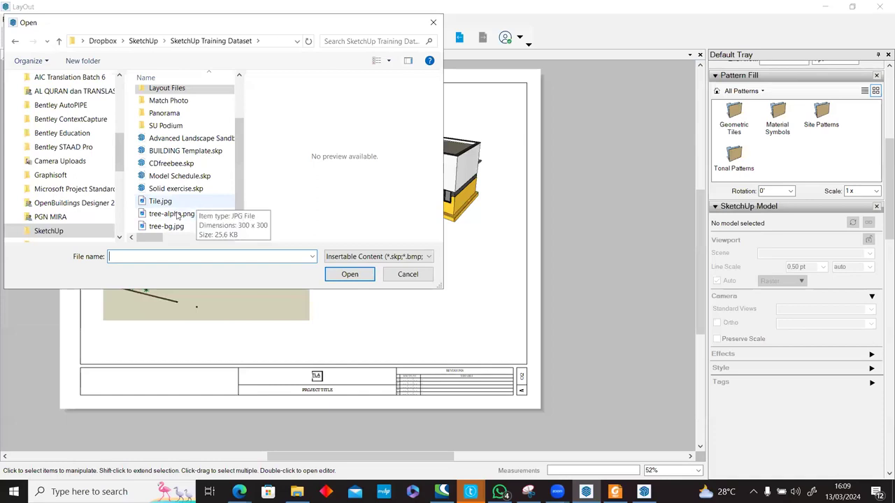
left_click(173, 164)
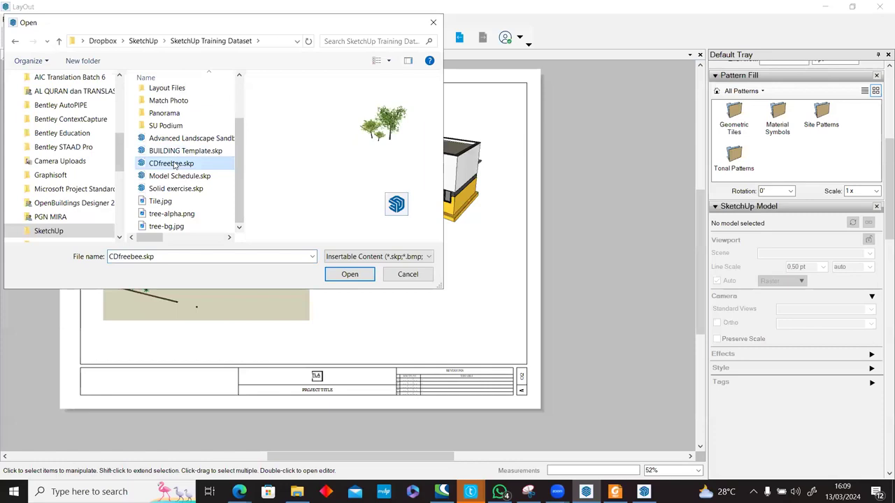
left_click(186, 140)
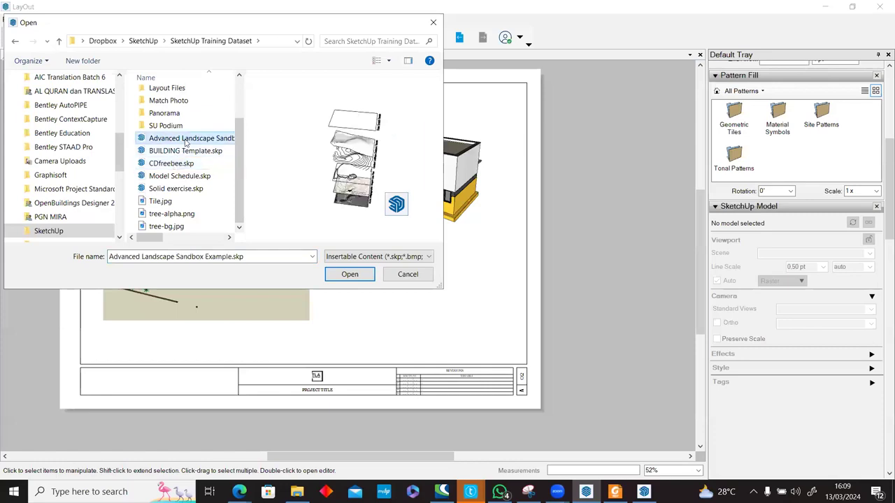
double_click(186, 140)
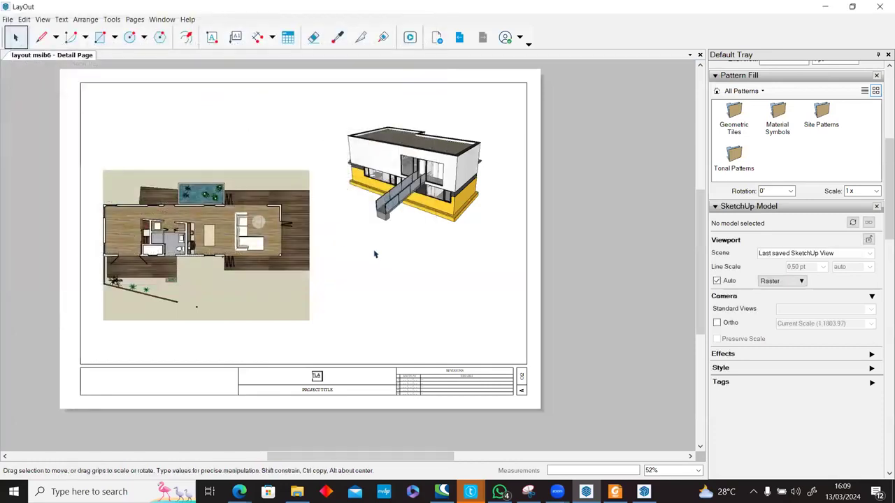
Step: Narrow the landscape viewport to about half its width and move it to the right side of the page
left_click_drag(490, 241, 384, 238)
left_click_drag(106, 239, 179, 239)
mouse_move(303, 219)
left_mouse_down()
mouse_move(446, 217)
mouse_move(399, 216)
mouse_move(485, 174)
mouse_move(486, 198)
left_mouse_up()
Step: Move the Casa LayOut 01 house view to the upper-left part of the page, clear of the landscape view
left_click(354, 149)
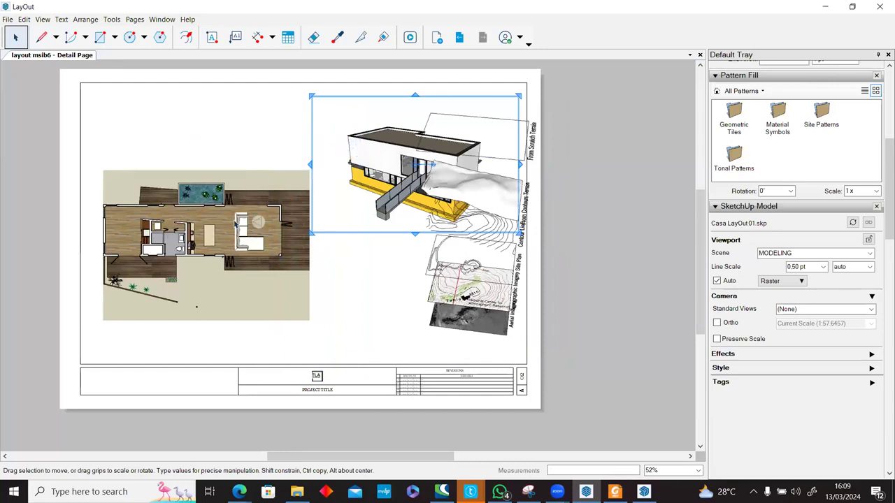
left_click(238, 163)
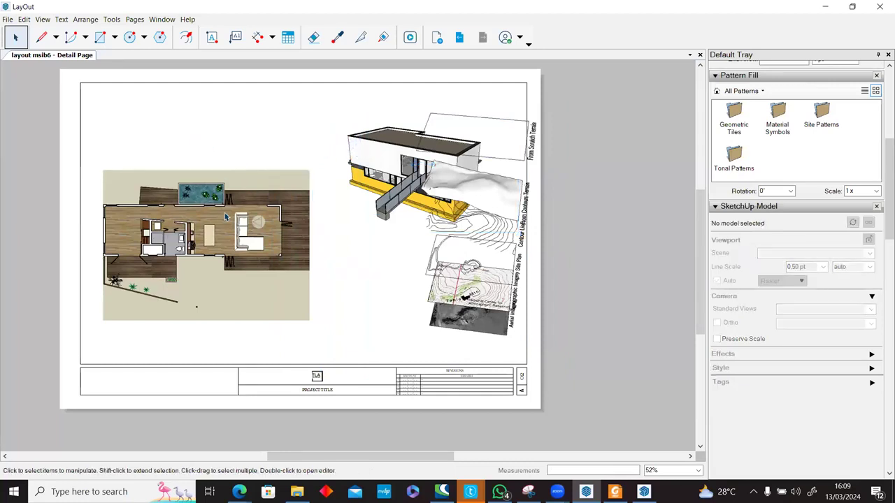
left_click(303, 176)
left_click(301, 147)
left_click(367, 162)
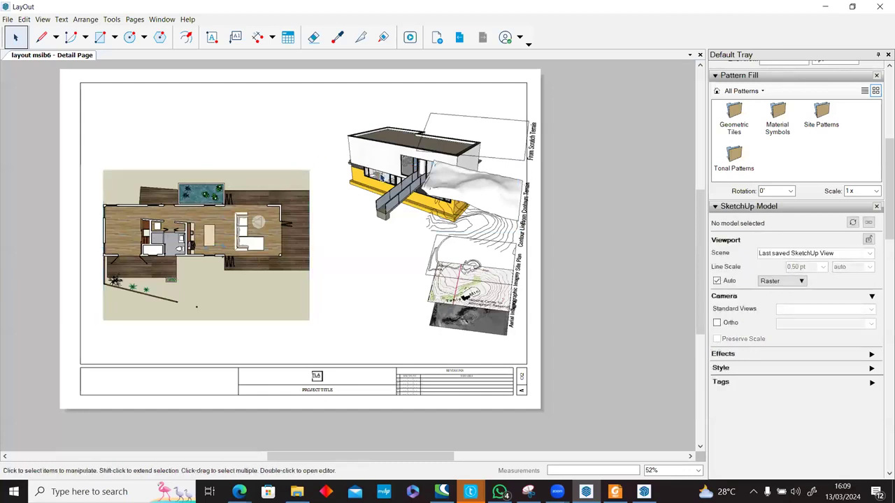
left_click(355, 154)
left_click_drag(349, 137, 147, 123)
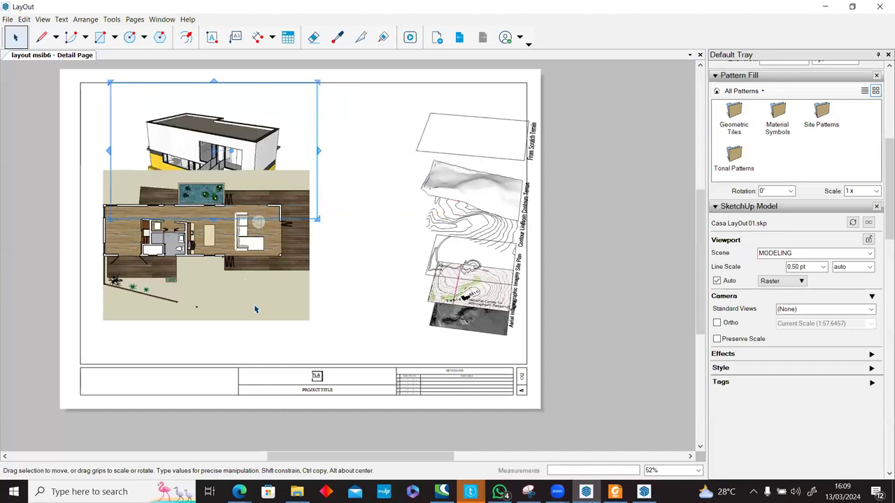
Step: Move the mkLotus_final floor plan viewport below the house view and shrink it slightly to fit above the title block
left_click(274, 294)
left_click_drag(296, 244, 302, 279)
left_click_drag(312, 205, 302, 229)
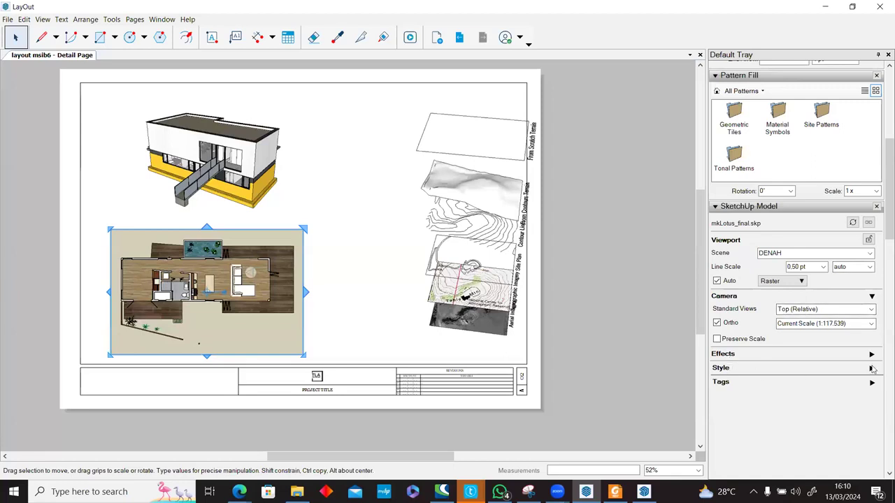
Step: Try the floor plan viewport without its background, restore it, and browse the model's own styles
left_click(811, 369)
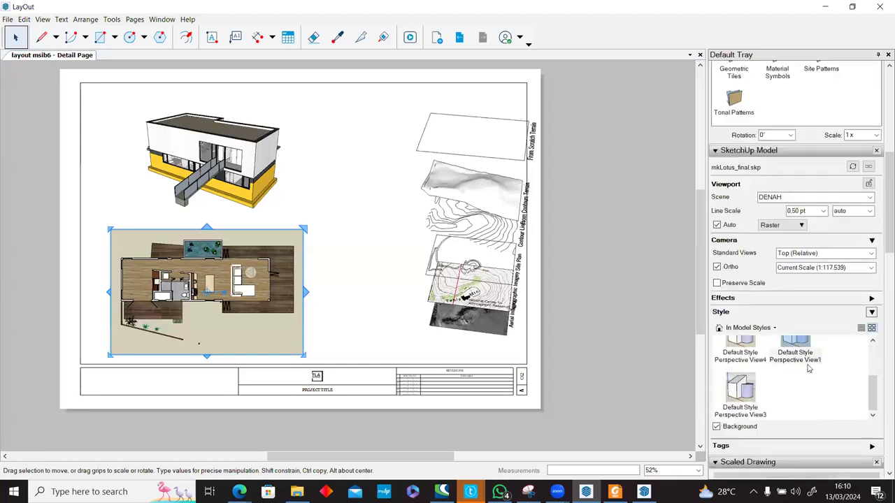
left_click(717, 426)
left_click(717, 427)
scroll(757, 390, "down", 3)
scroll(753, 393, "up", 3)
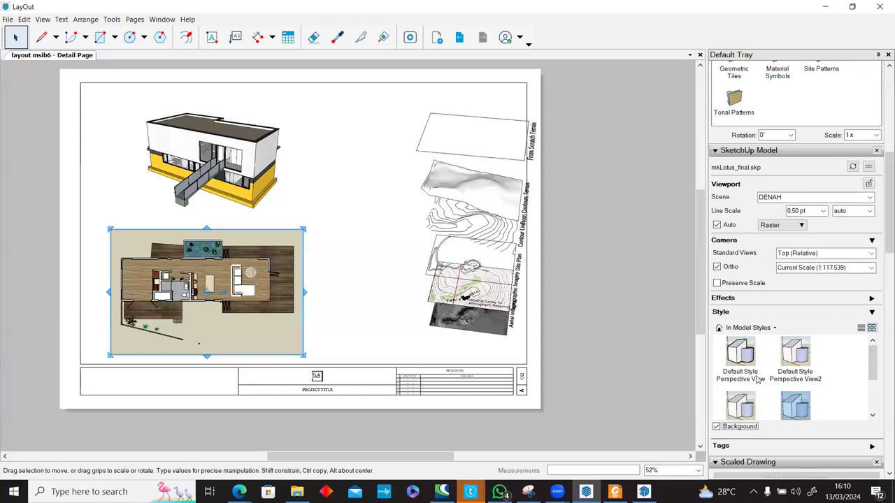
Step: Apply the Shaded with textures style from Default Styles to the floor plan viewport and turn off its background
left_click(766, 334)
left_click(744, 359)
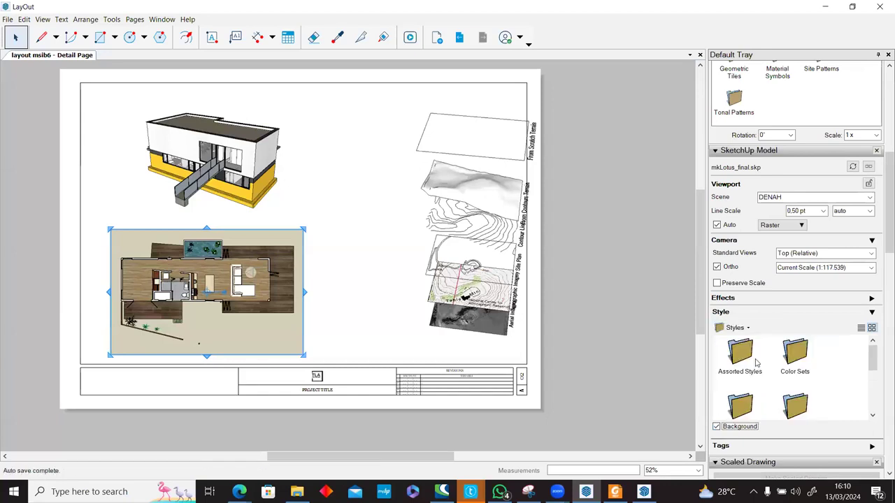
double_click(747, 358)
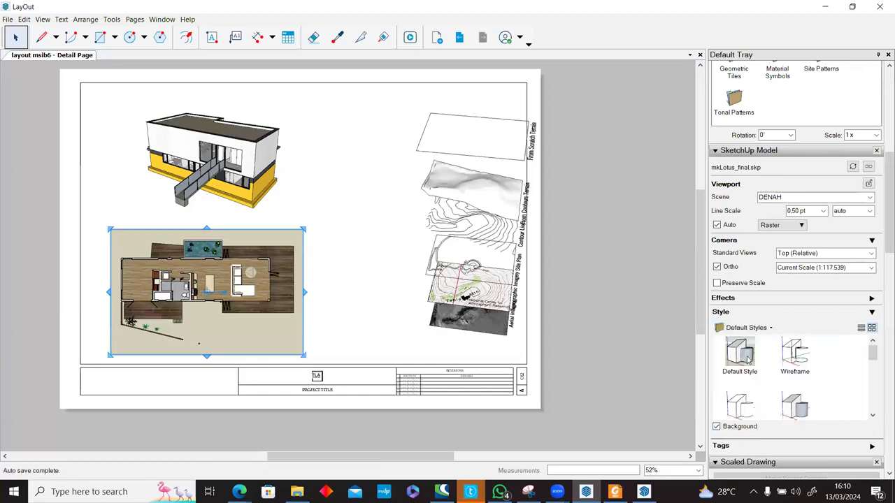
scroll(748, 359, "down", 2)
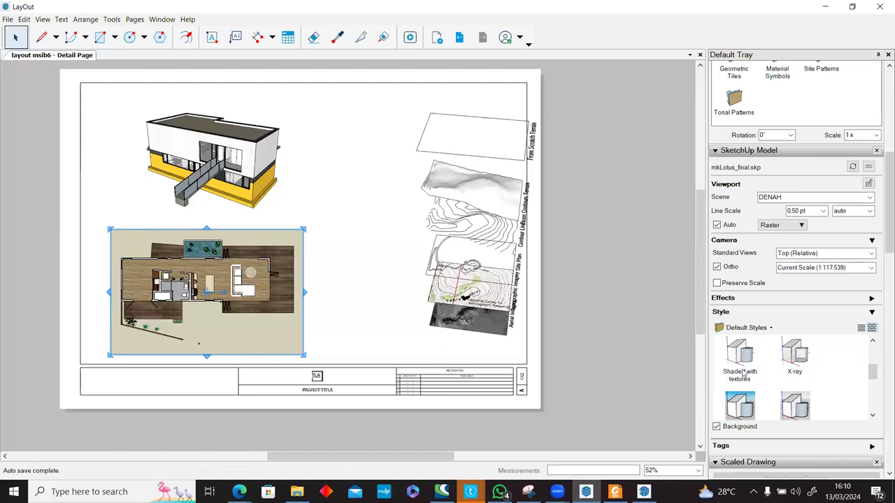
left_click(741, 360)
left_click_drag(252, 277, 268, 290)
left_click(716, 427)
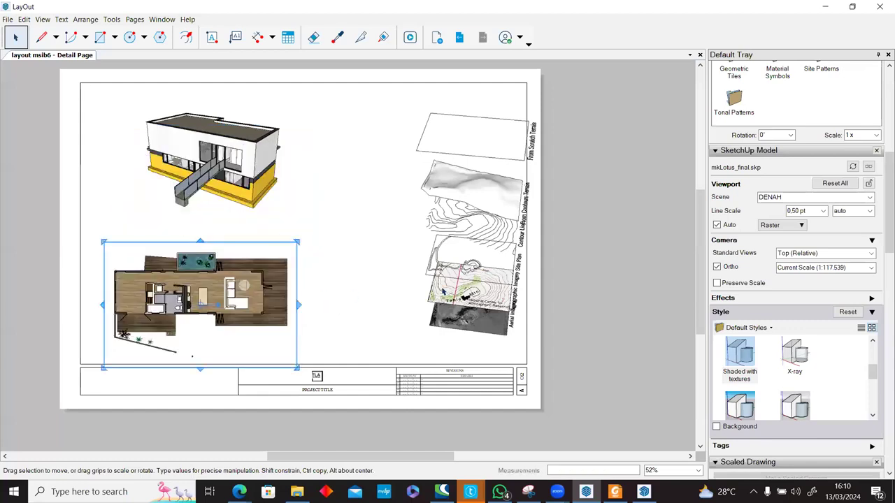
Step: Shrink the floor plan viewport to about 0.92 of its height and move the landscape viewport left, fitting both inside the page border
left_click(872, 313)
left_click_drag(199, 371, 201, 358)
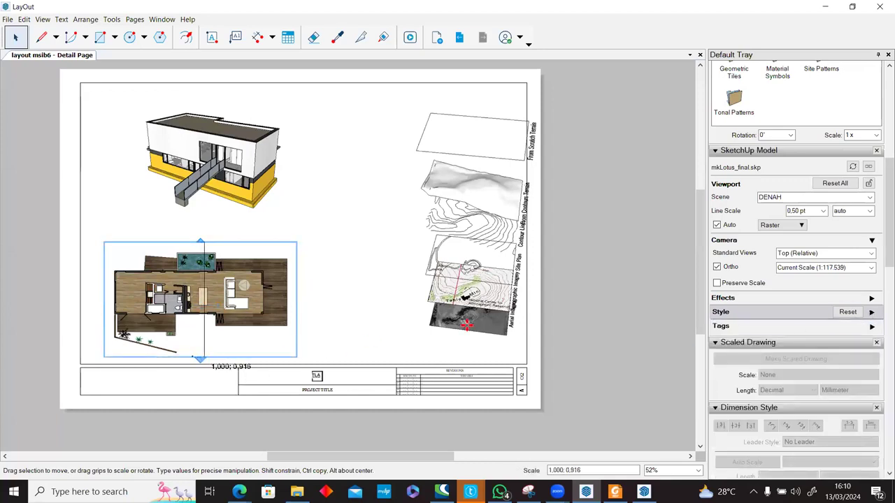
left_click(610, 277)
left_click(494, 223)
left_click_drag(510, 196, 471, 197)
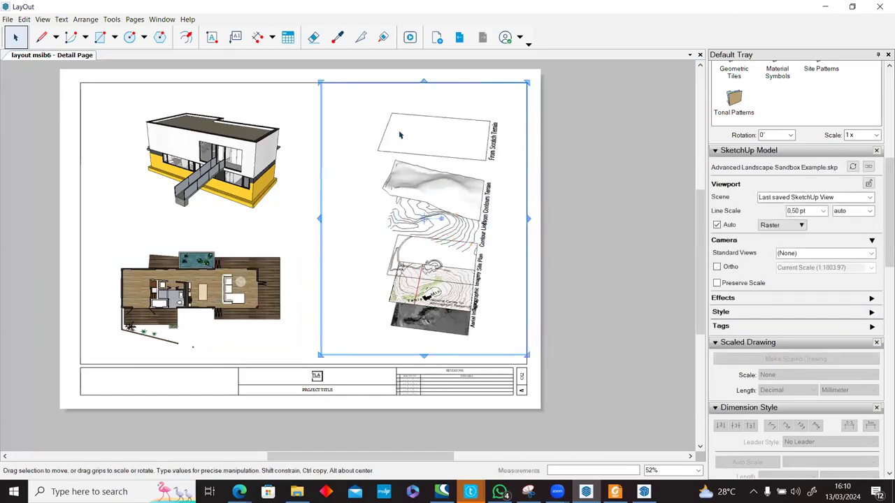
Step: Open the document's file references and select the linked Casa LayOut 01, mkLotus_final and Advanced Landscape Sandbox Example models one after another
left_click(9, 20)
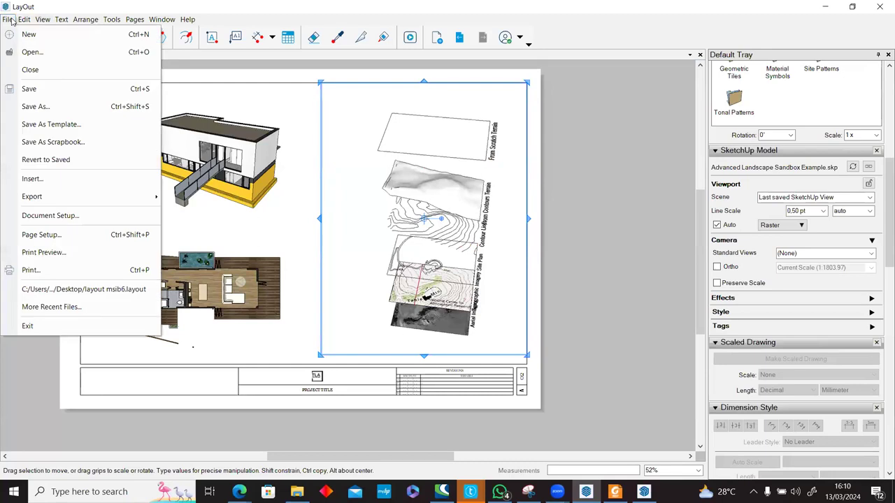
left_click(94, 217)
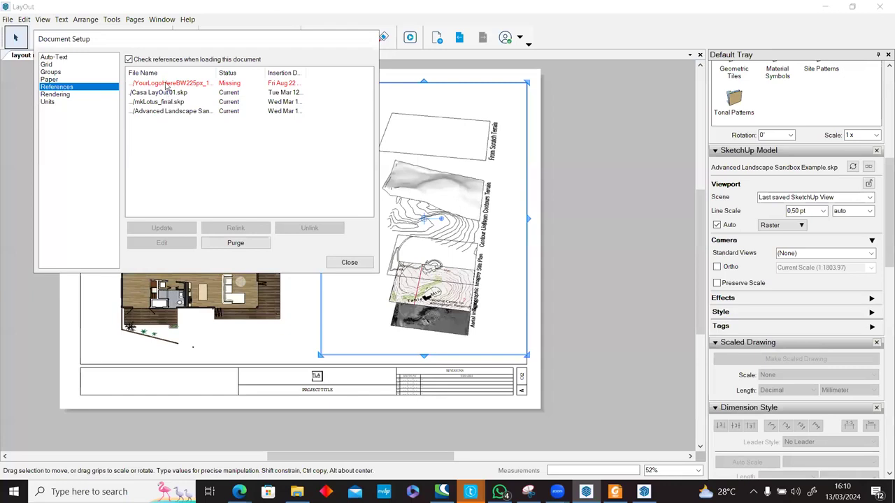
left_click(171, 84)
left_click(173, 92)
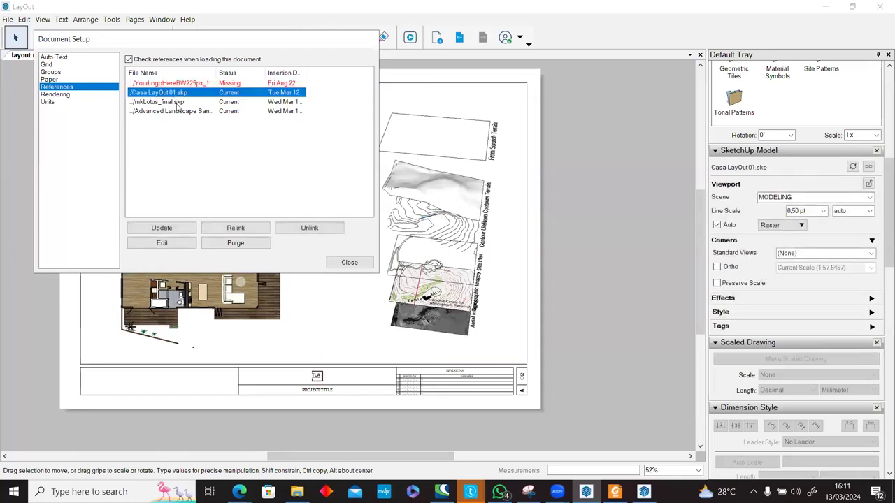
left_click(179, 102)
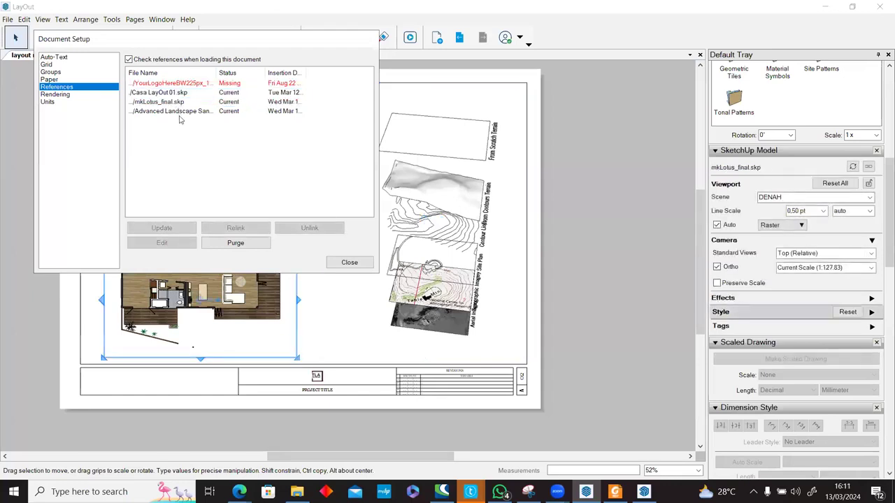
left_click(180, 112)
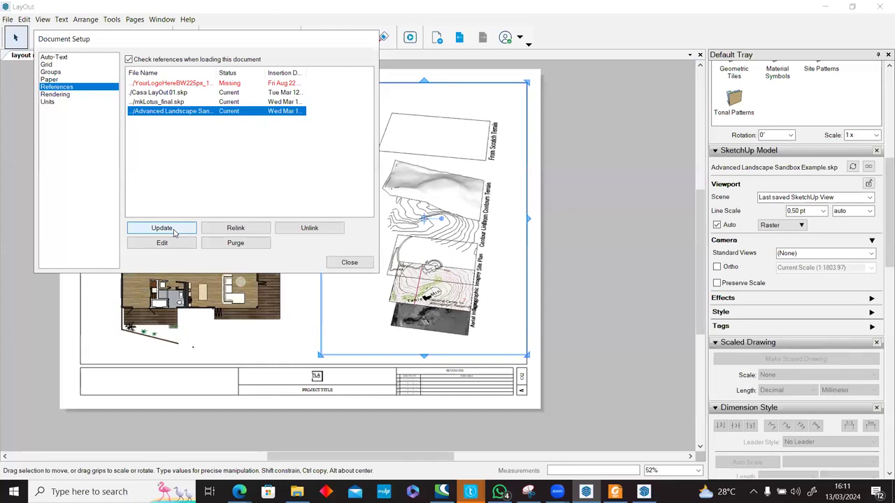
Step: View the landscape viewport's model reference commands, and reselect each linked model in the references list to identify its viewport on the page
right_click(471, 207)
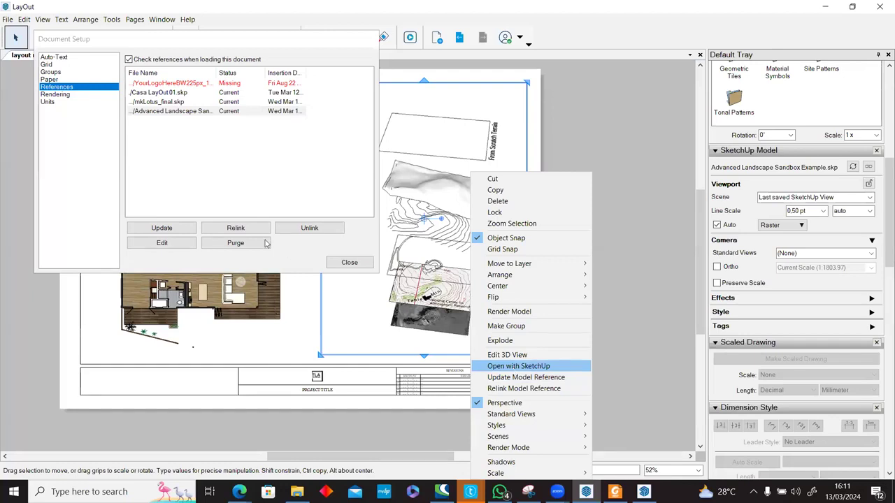
left_click(188, 103)
left_click(188, 103)
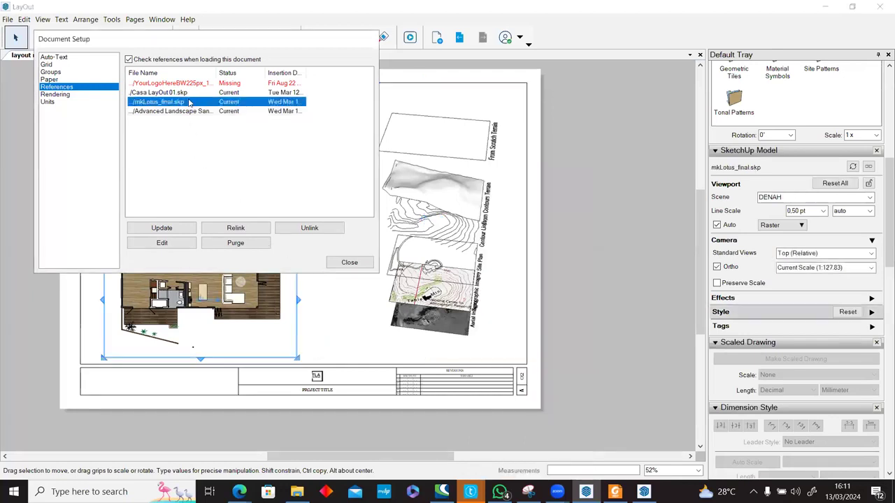
left_click(188, 93)
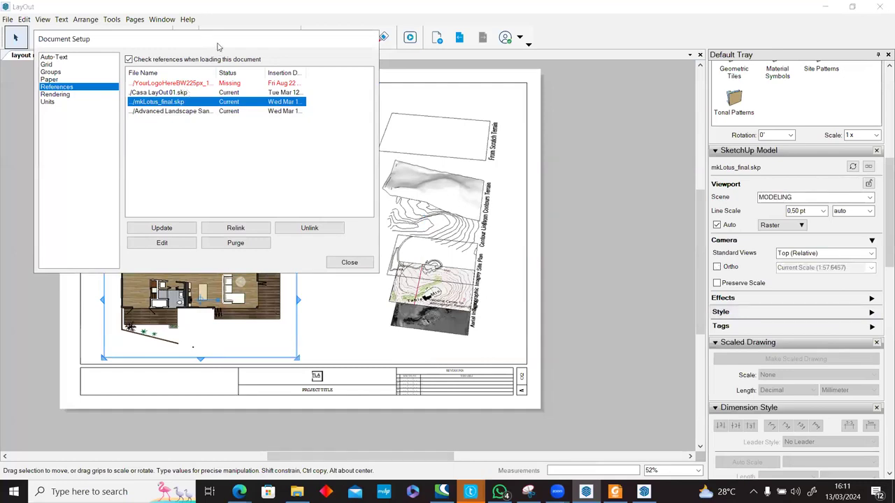
left_click_drag(217, 46, 499, 84)
left_click(462, 139)
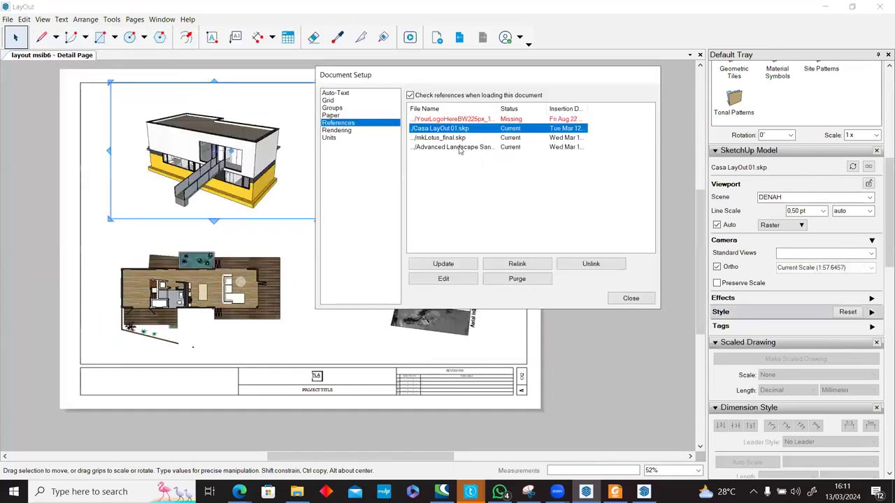
left_click(460, 147)
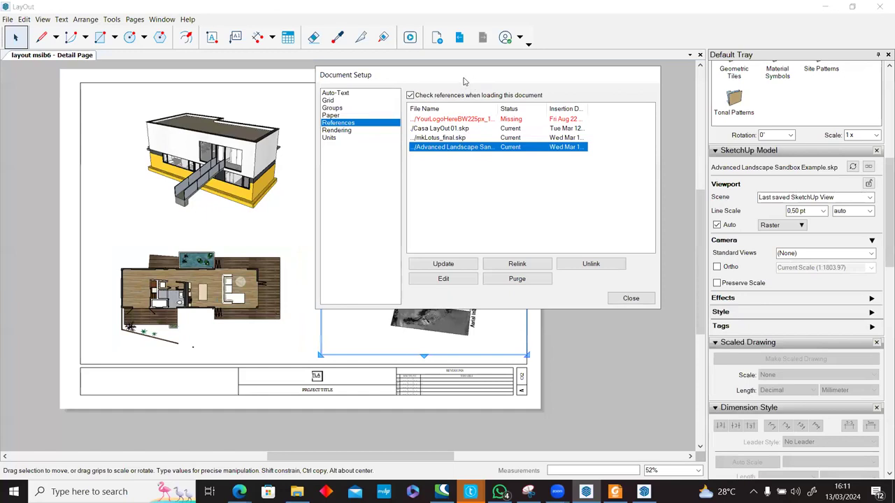
left_click_drag(467, 82, 298, 75)
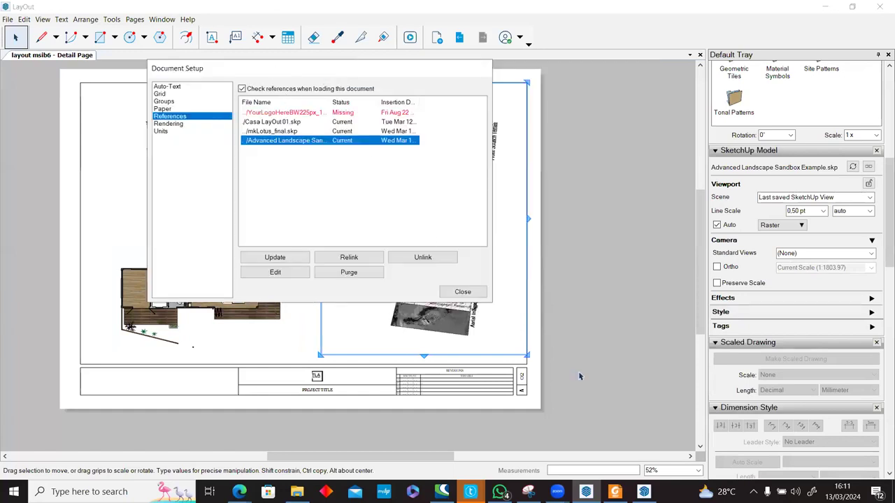
Step: Review the landscape viewport's open, update and relink model commands alongside the references list, keeping the viewport uncovered
left_click(643, 492)
right_click(446, 329)
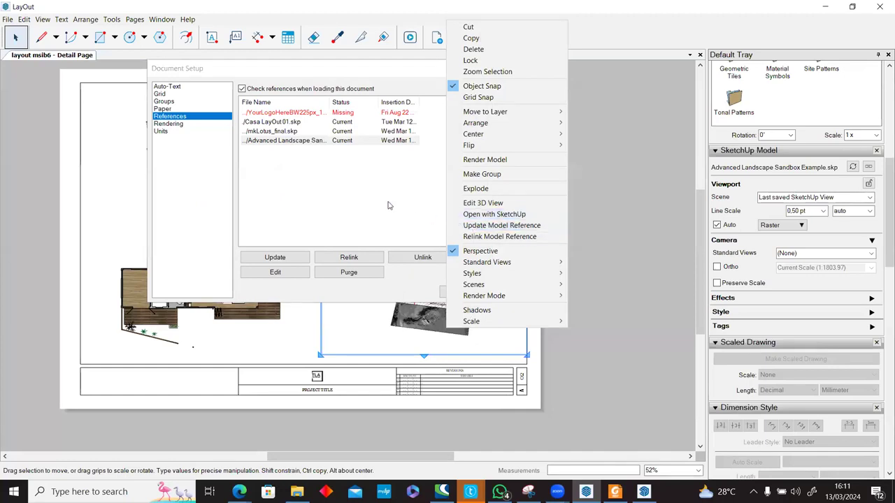
left_click(361, 201)
left_click(358, 201)
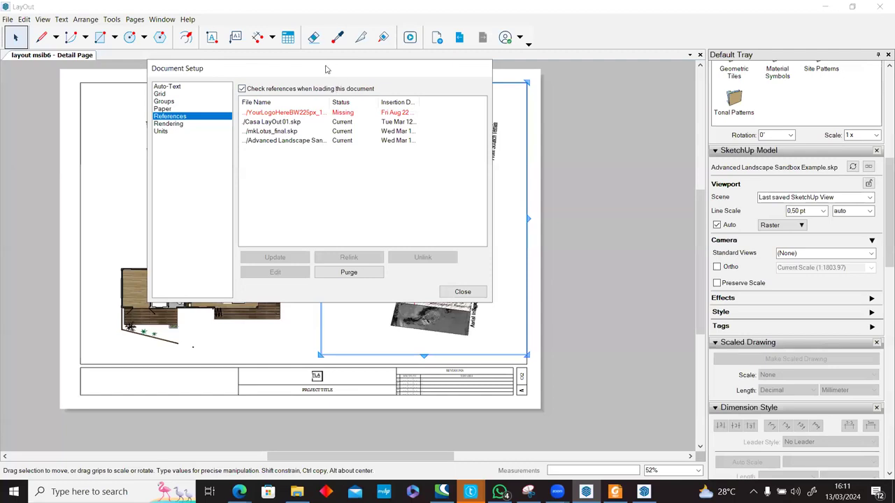
left_click_drag(325, 70, 181, 66)
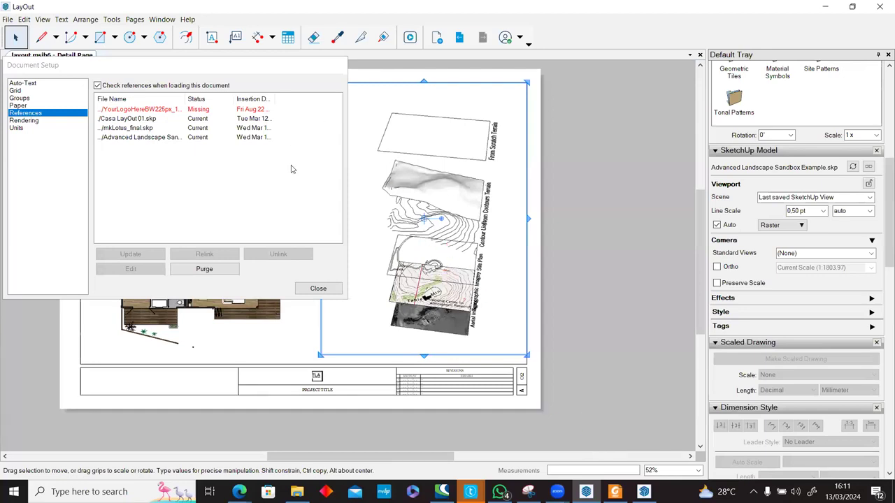
Step: View the file chooser for relinking mkLotus_final.skp, cancel it without choosing a file, and close the document setup
left_click(133, 131)
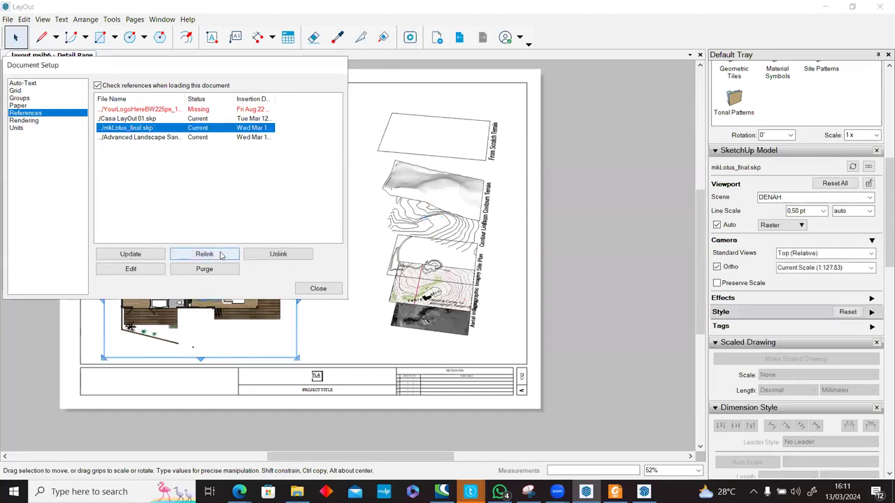
left_click(220, 255)
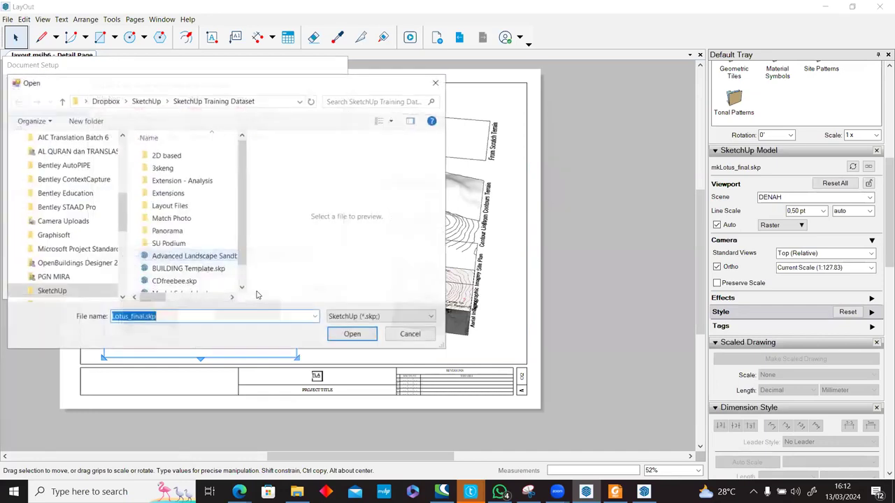
left_click(405, 337)
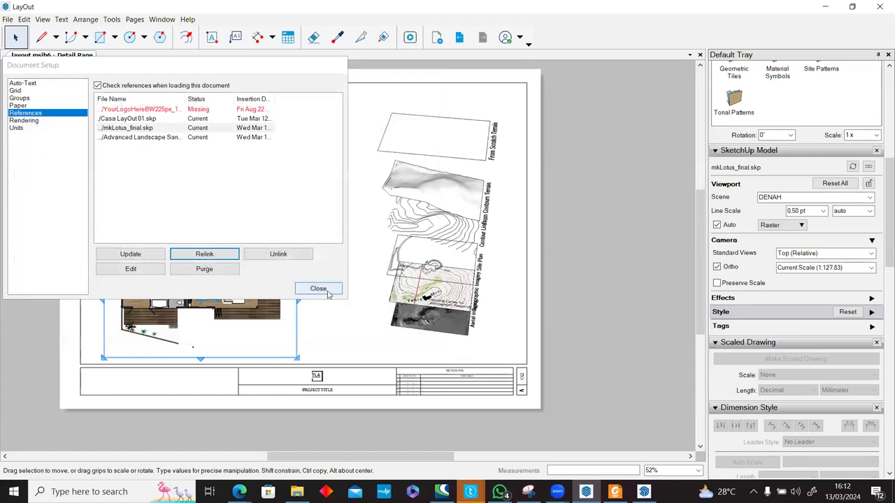
left_click(328, 293)
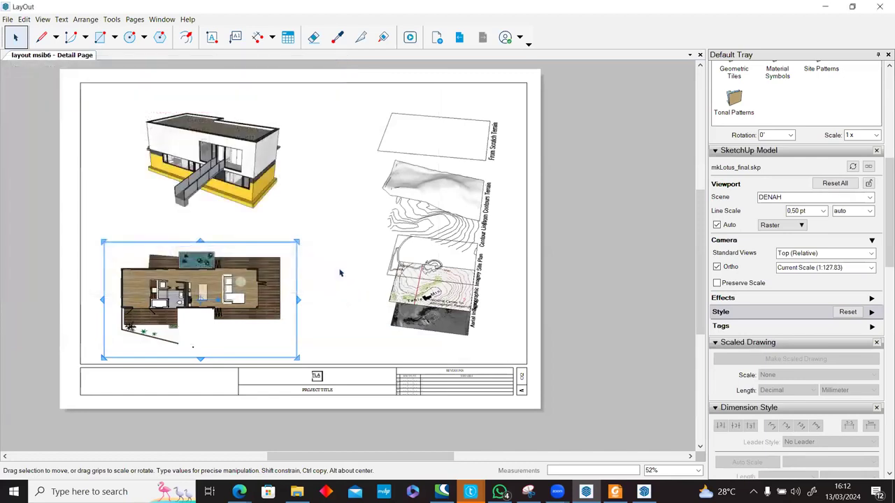
Step: Deselect the floor plan viewport and compare the Detail Page with the Inside Page, finishing on the Inside Page
left_click(341, 273)
left_click(458, 37)
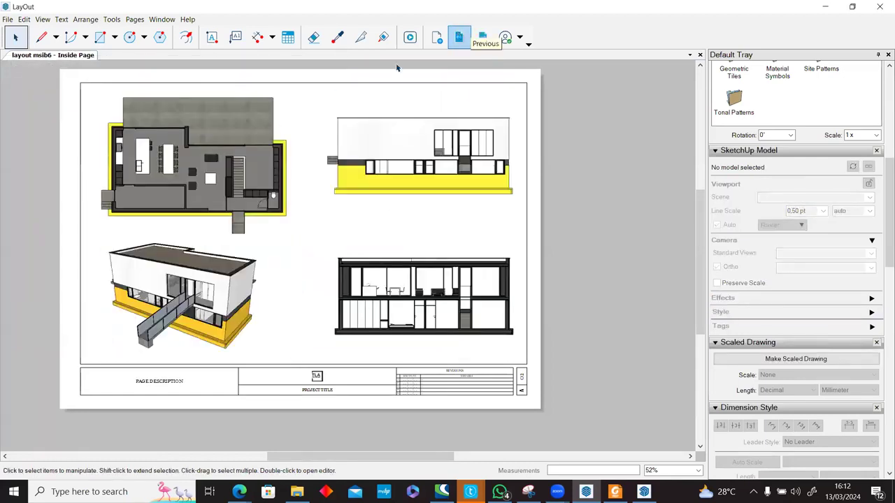
scroll(201, 195, "up", 3)
scroll(201, 195, "down", 3)
left_click(483, 36)
left_click(459, 38)
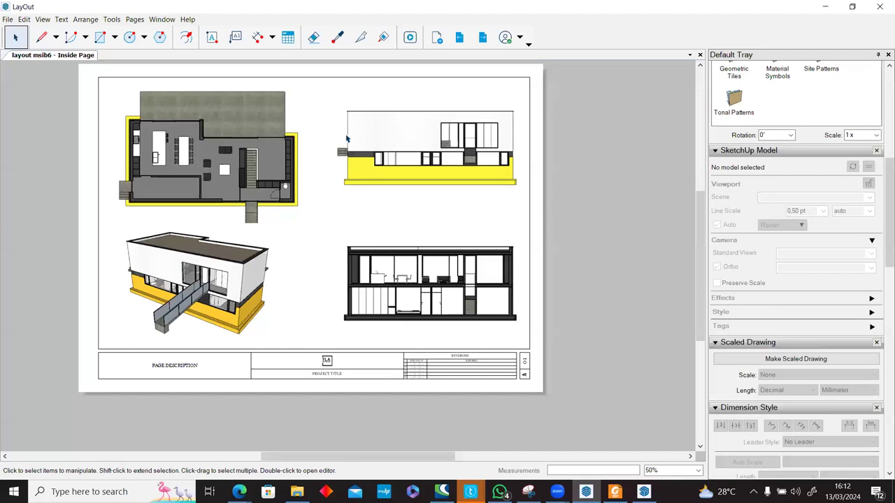
left_click(482, 37)
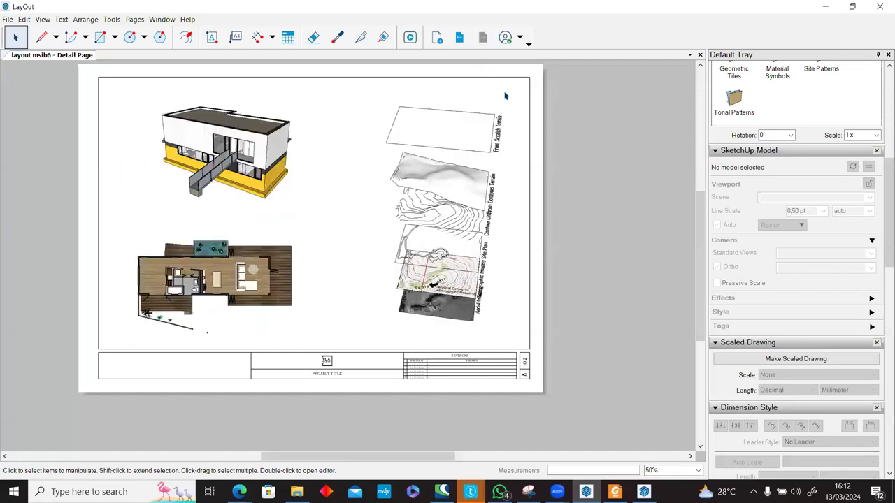
left_click(459, 37)
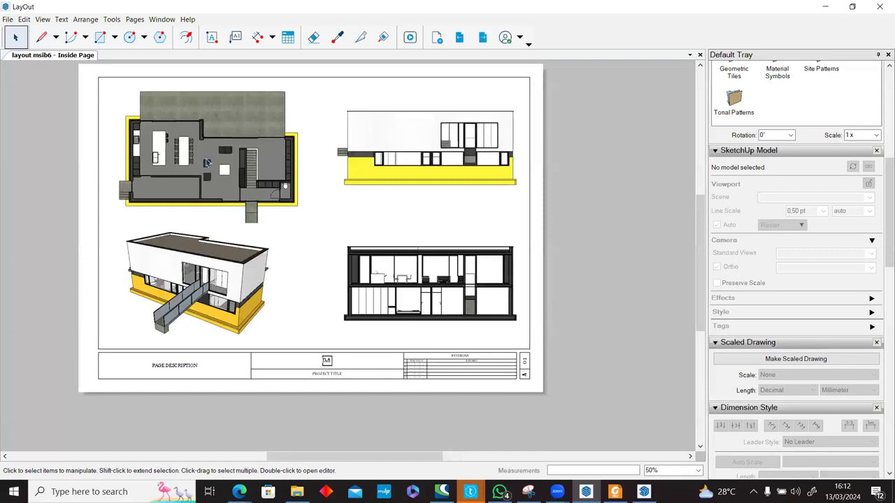
Step: Examine the line quality of the raster-rendered floor plan on the Inside Page up close, around the furniture, walls and entrance steps
scroll(232, 144, "up", 8)
scroll(318, 174, "down", 4)
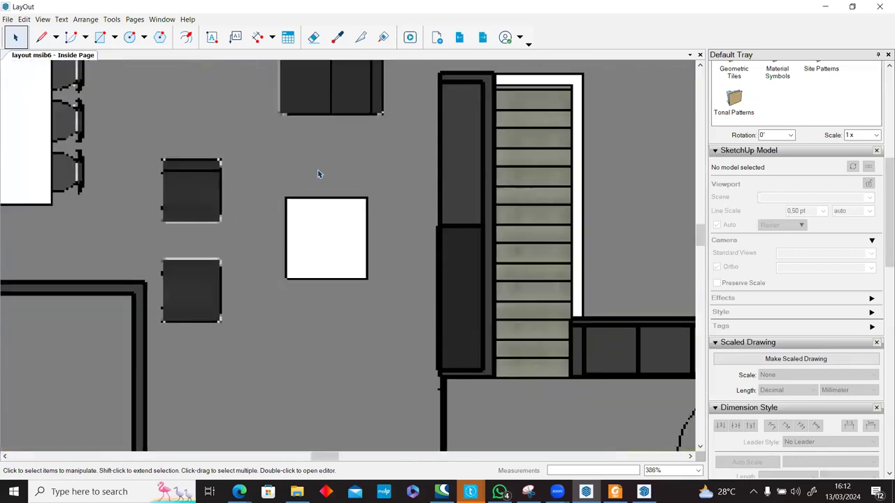
scroll(116, 151, "up", 4)
scroll(116, 150, "up", 4)
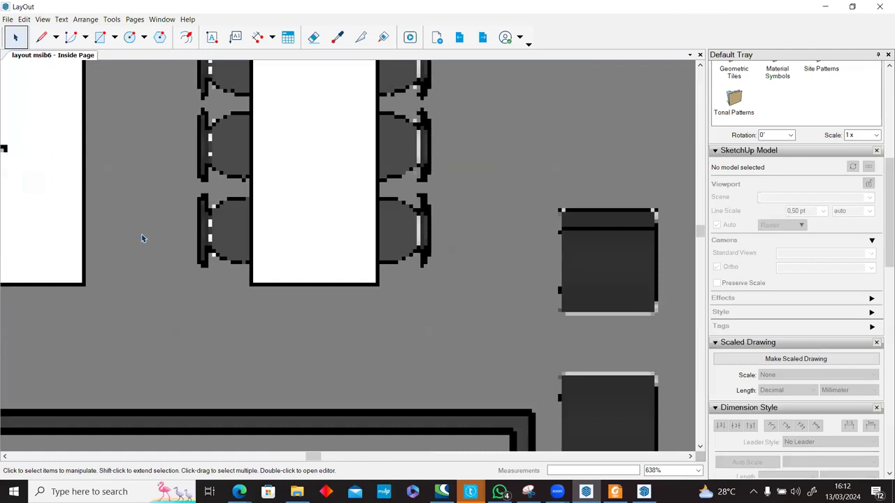
middle_click_drag(148, 283, 353, 109)
scroll(248, 195, "down", 4)
middle_click_drag(149, 229, 266, 167)
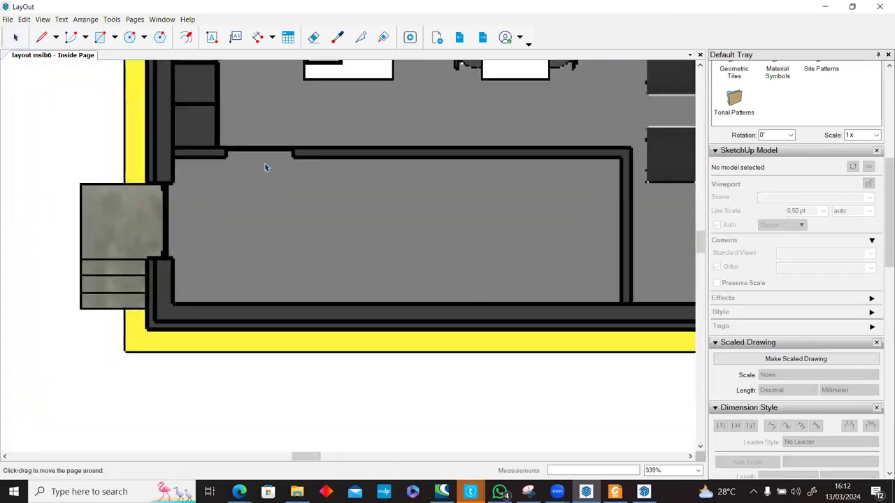
scroll(89, 273, "up", 2)
scroll(101, 259, "up", 3)
middle_click_drag(371, 245, 298, 74)
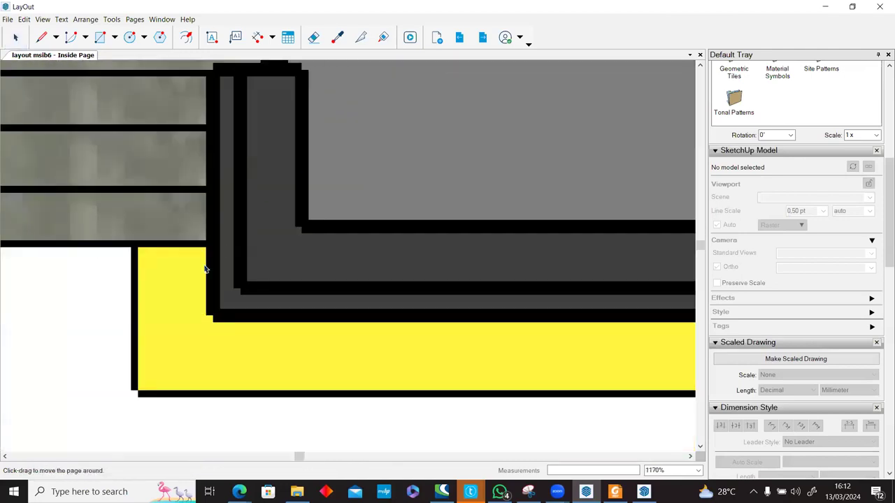
scroll(263, 255, "down", 4)
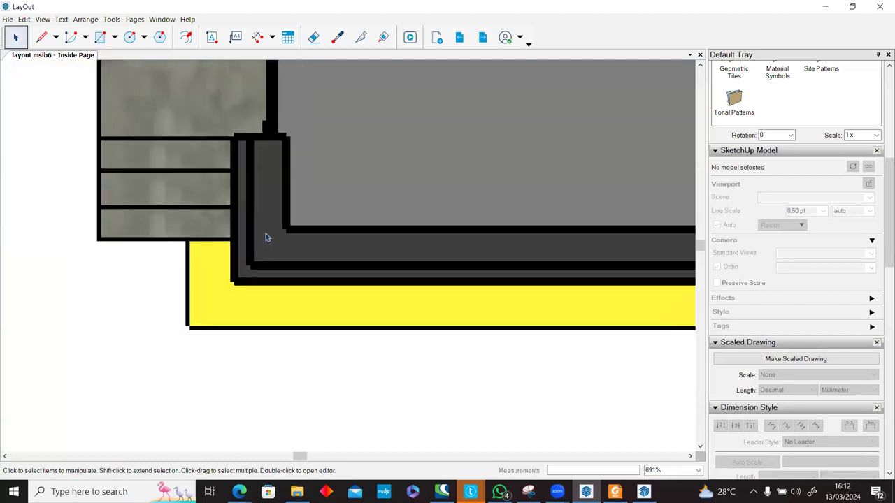
middle_click_drag(277, 156, 154, 319)
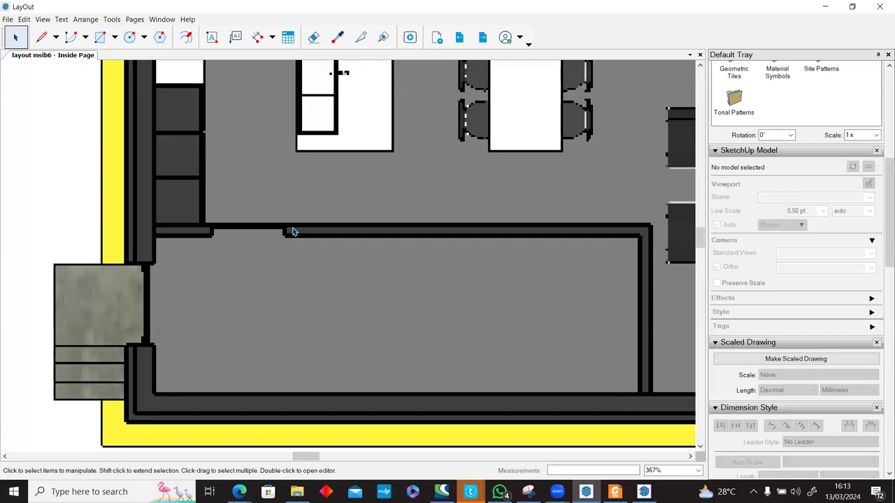
scroll(293, 233, "down", 2)
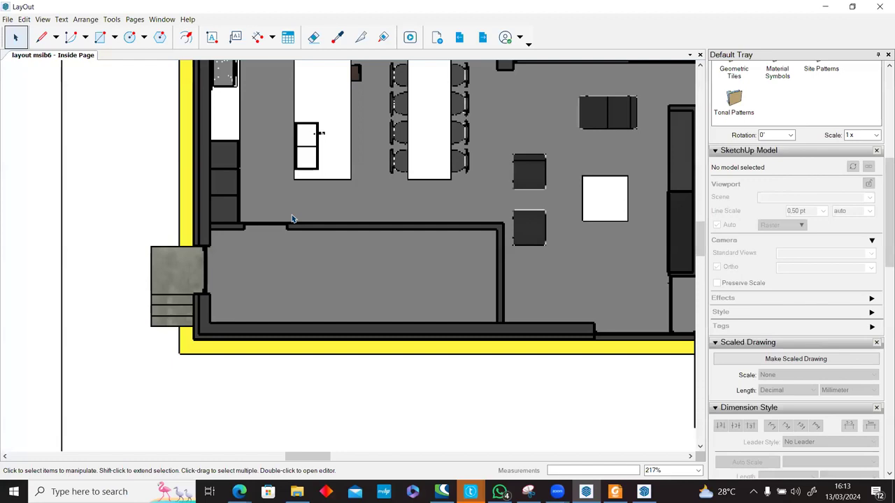
scroll(401, 225, "down", 2)
middle_click_drag(467, 224, 191, 258)
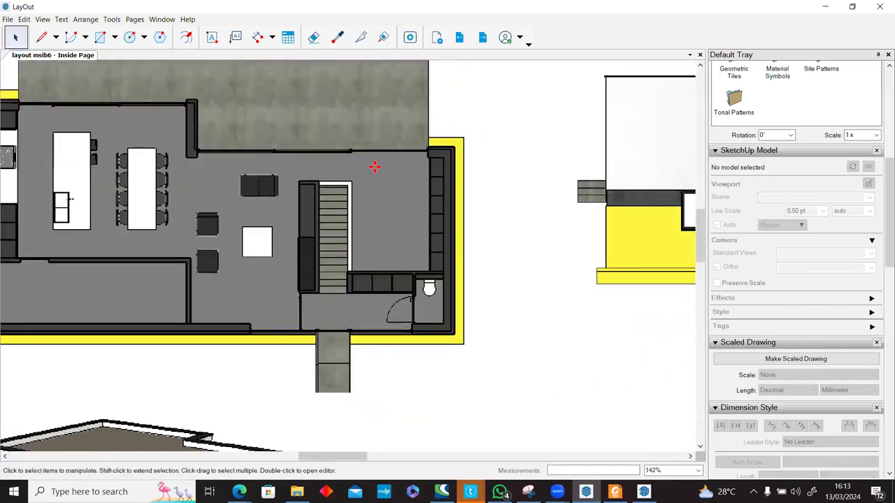
Step: Change the render mode of the Inside Page's DENAH floor plan viewport to Vector, accepting the limitation on complex styles
left_click(376, 168)
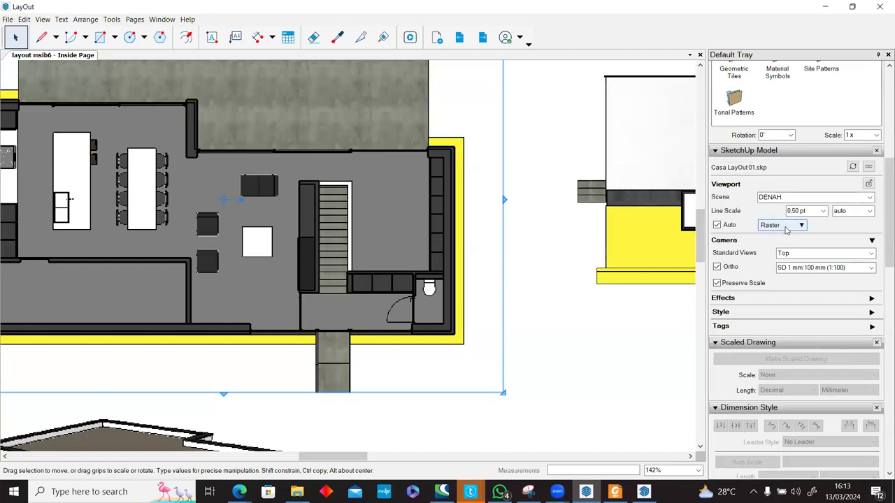
scroll(314, 183, "down", 4)
scroll(155, 148, "up", 4)
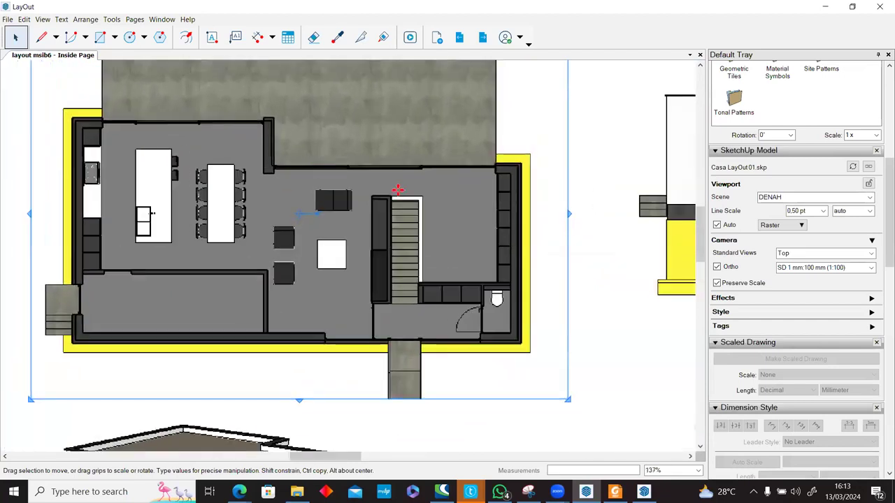
left_click(771, 226)
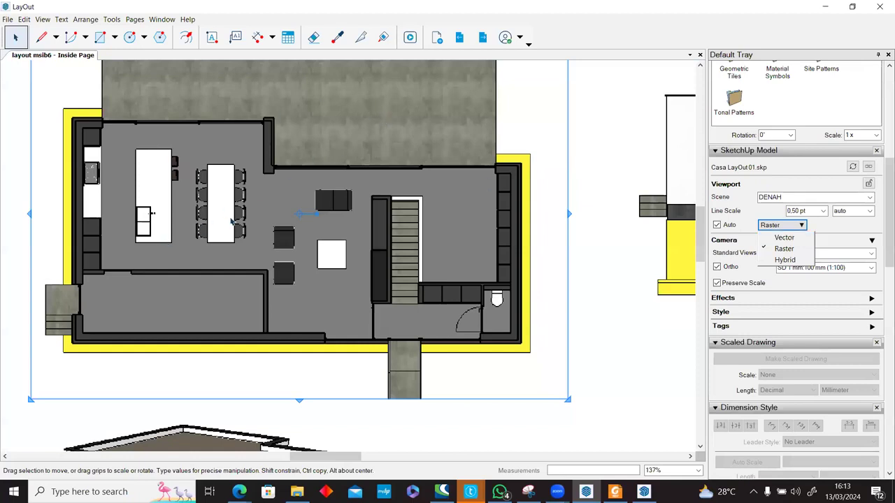
left_click(781, 238)
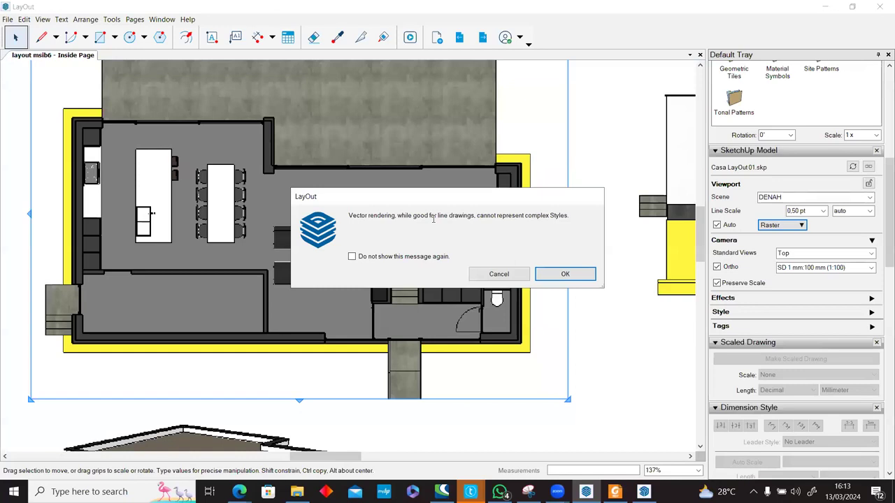
left_click(565, 275)
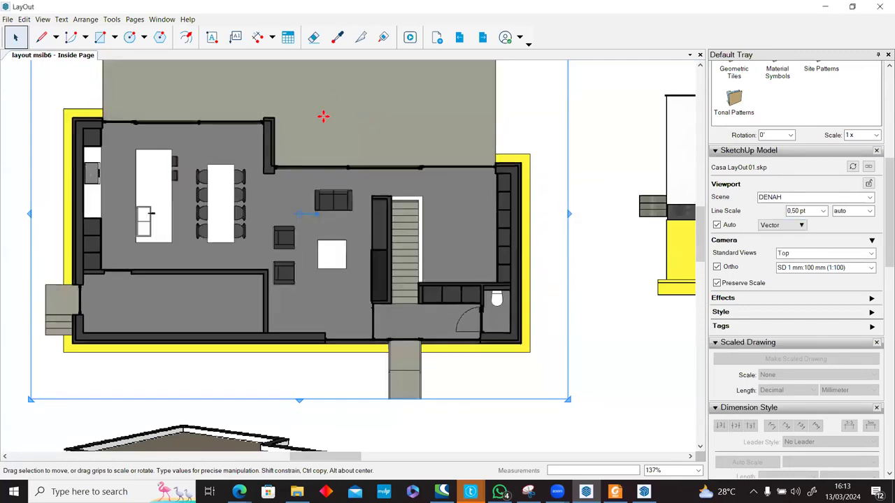
Step: Examine the vector-rendered floor plan lines up close, around the kitchen, the lower-left room, the wall corner and the side entrance steps
scroll(156, 237, "up", 4)
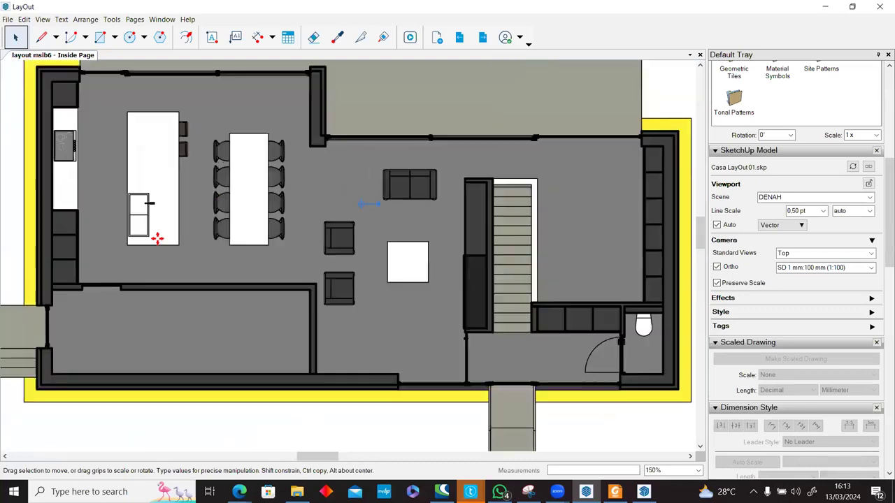
scroll(245, 255, "up", 10)
scroll(228, 231, "down", 3)
middle_click_drag(102, 287, 418, 171)
scroll(392, 193, "down", 3)
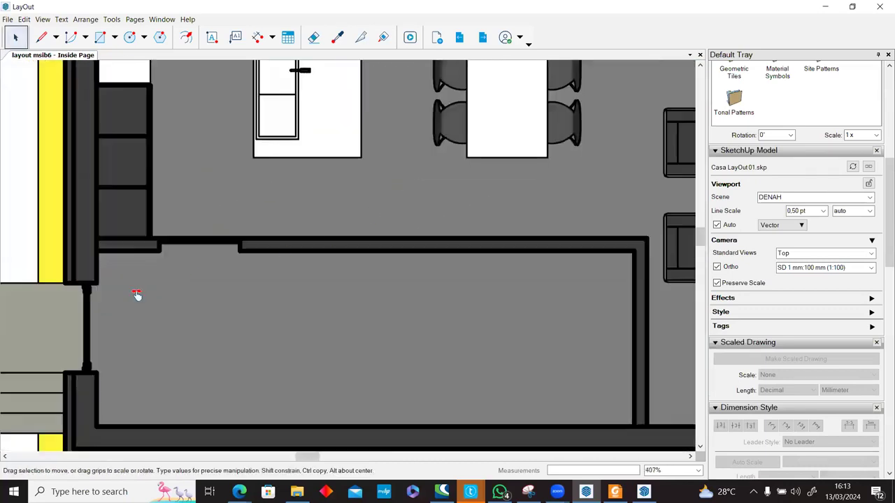
middle_click_drag(120, 314, 316, 209)
scroll(248, 326, "up", 3)
scroll(248, 316, "up", 4)
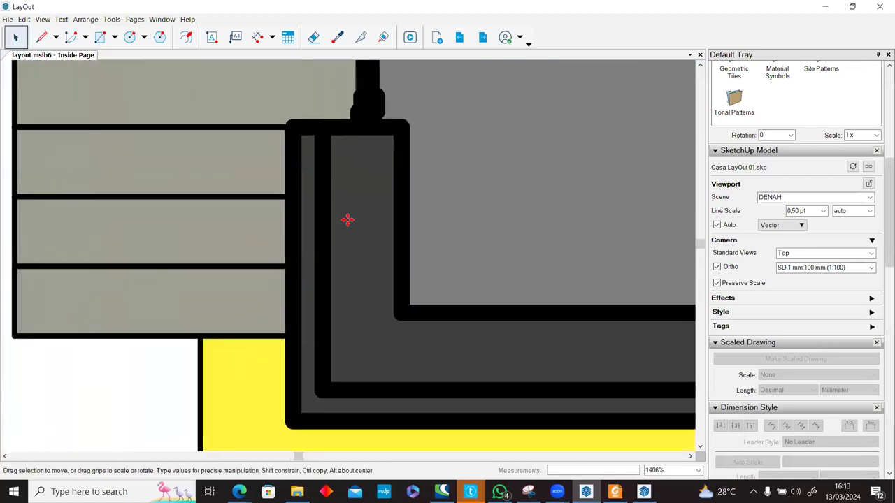
scroll(358, 154, "down", 3)
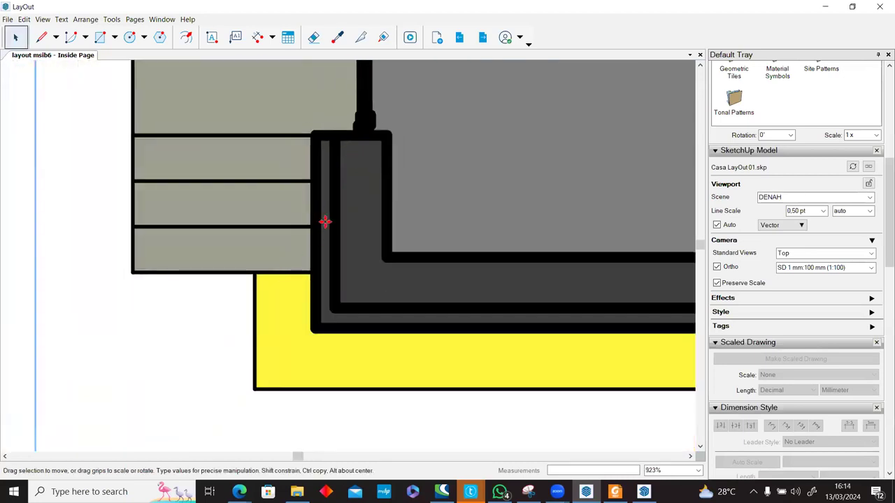
middle_click_drag(371, 174, 360, 204)
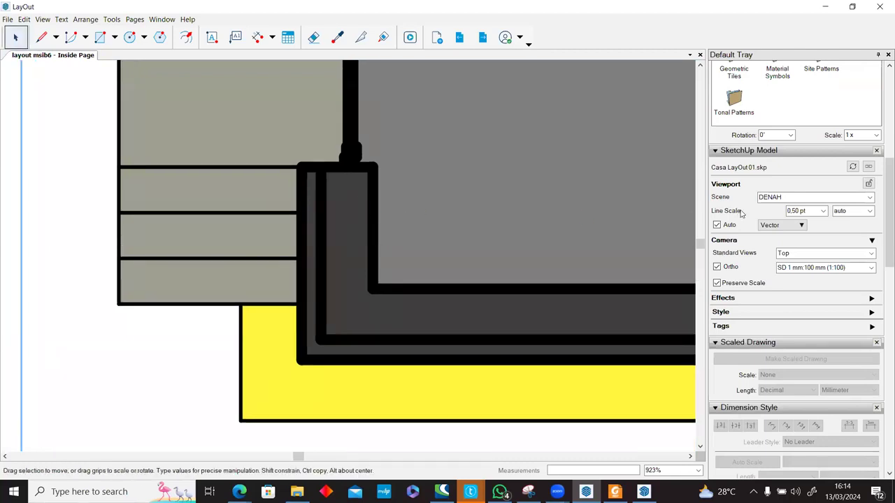
Step: Set the DENAH viewport's line scale to 0.10 pt and inspect the line weight around the kitchen and side entrance
left_click(824, 210)
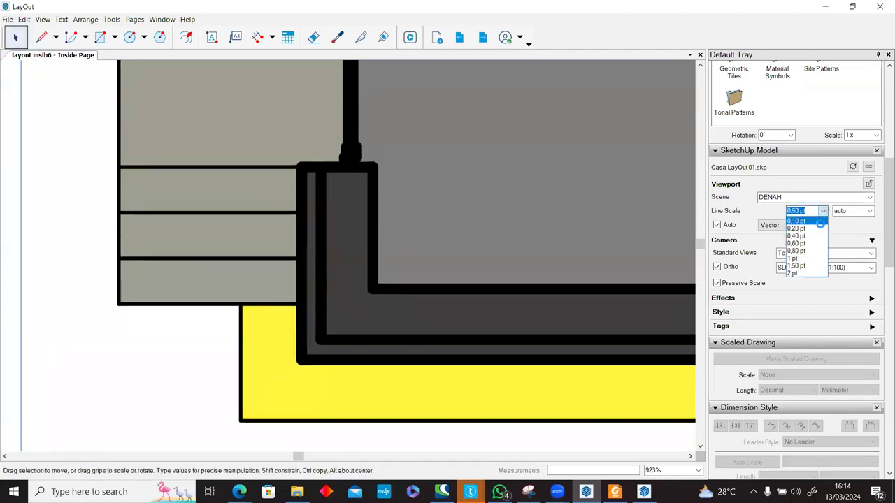
left_click(819, 222)
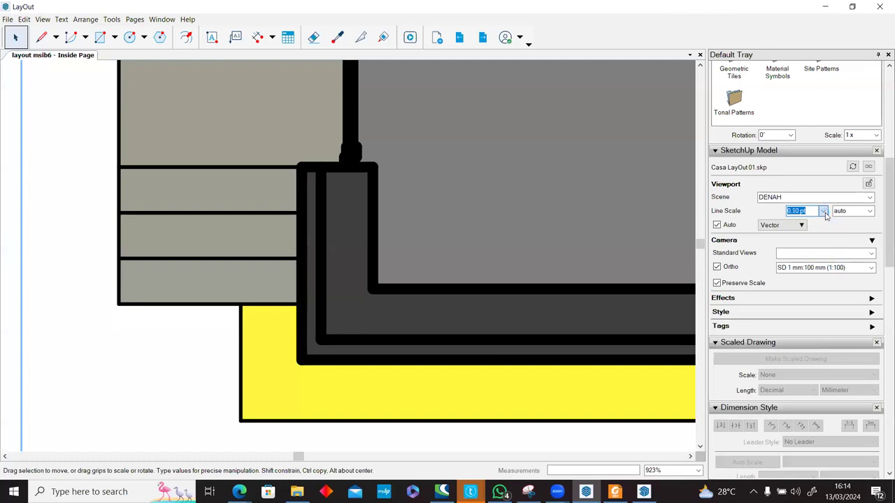
scroll(417, 266, "down", 6)
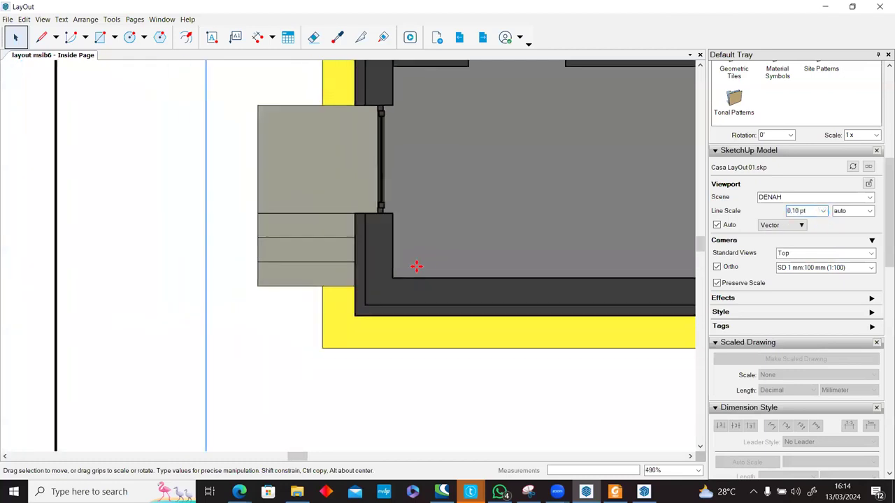
middle_click_drag(485, 184, 331, 320)
scroll(364, 297, "up", 2)
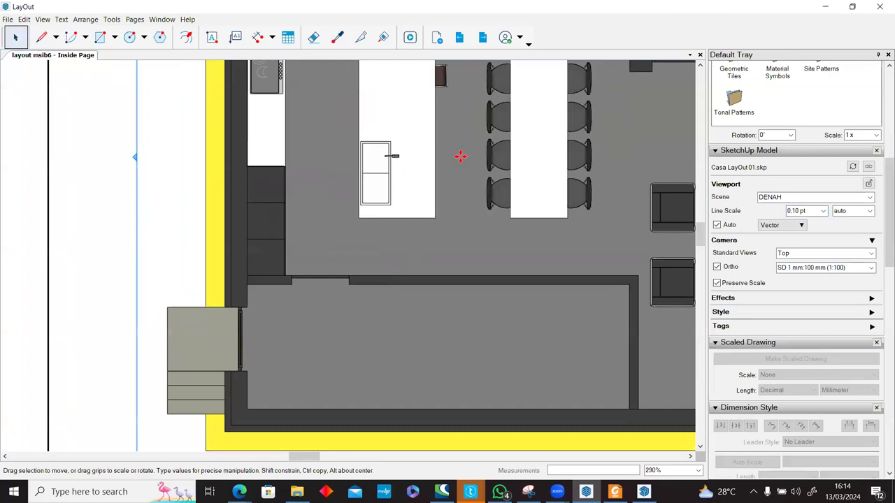
scroll(459, 155, "up", 2)
Step: Set the DENAH floor plan viewport's line scale to 0.20 pt
left_click(823, 211)
left_click(800, 226)
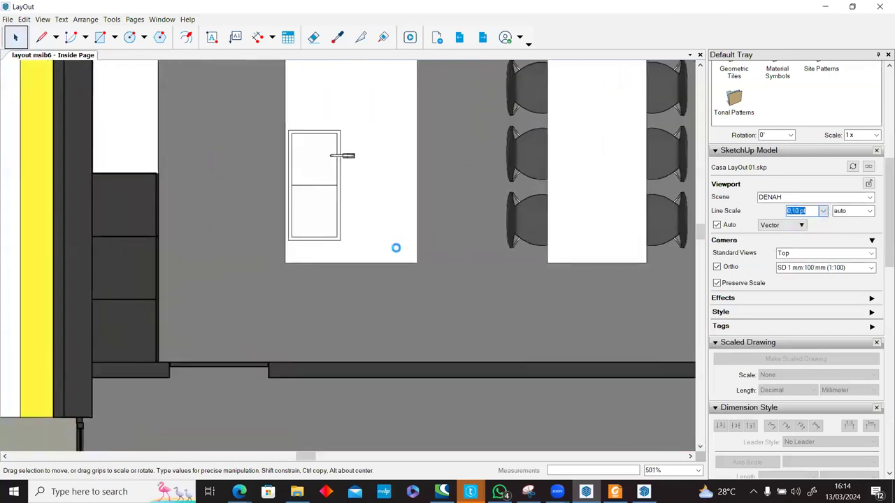
scroll(396, 231, "down", 3)
scroll(433, 234, "down", 3)
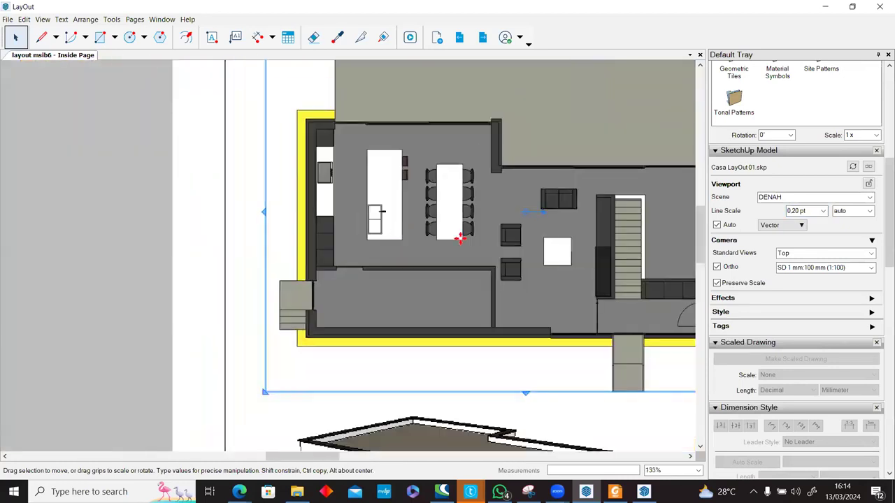
Step: Examine the floor plan's line weight up close around the kitchen island, dining table and chairs
scroll(246, 199, "up", 2)
scroll(222, 184, "up", 2)
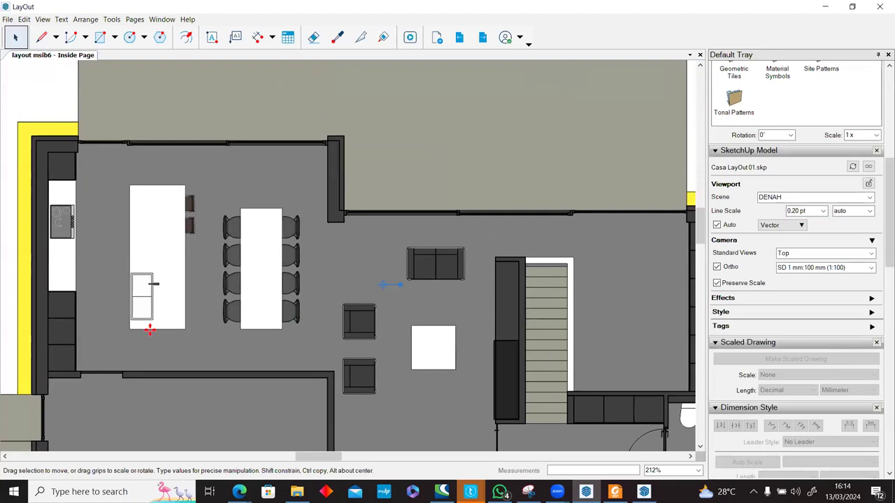
scroll(202, 326, "up", 2)
scroll(259, 296, "up", 2)
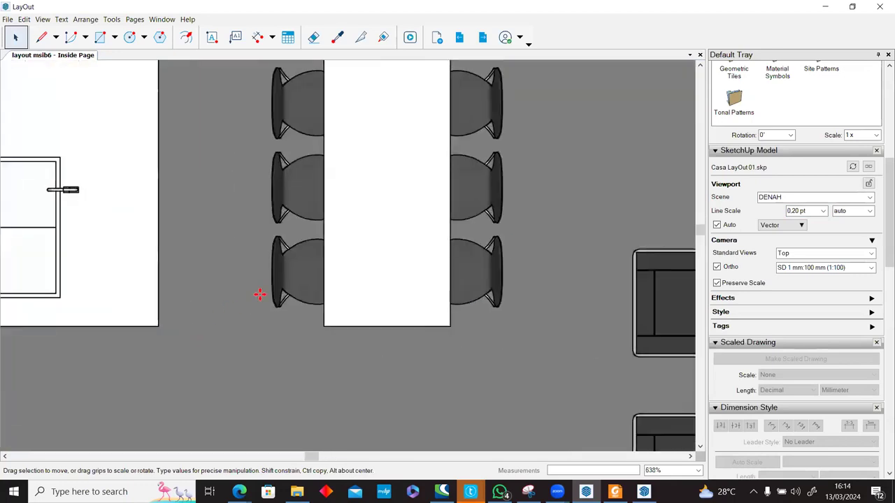
scroll(289, 160, "up", 3)
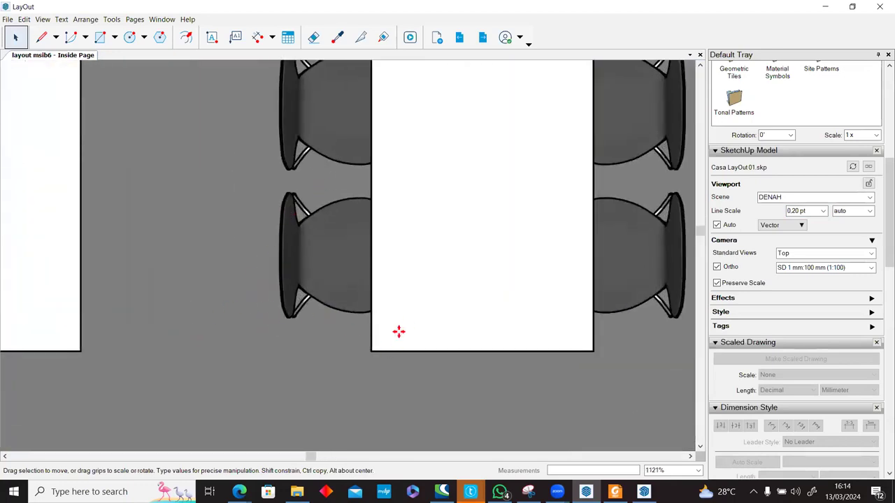
scroll(331, 309, "down", 3)
scroll(412, 277, "down", 4)
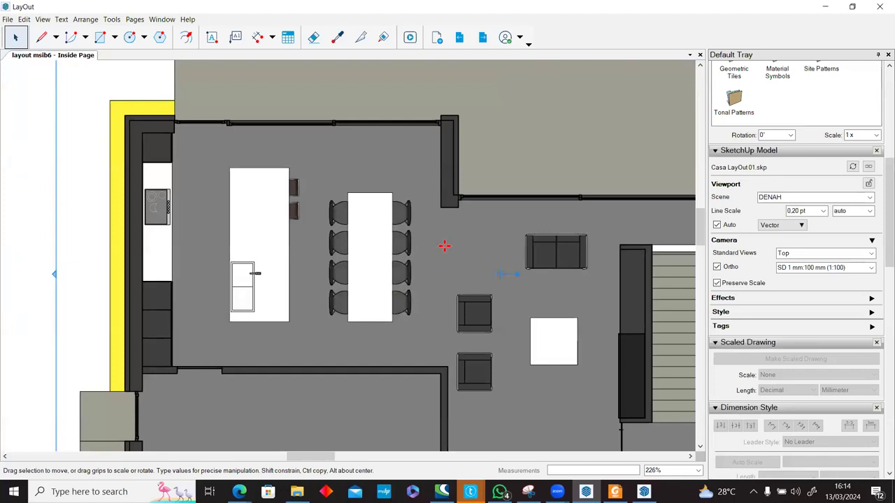
scroll(445, 247, "down", 2)
Step: Change the DENAH viewport's render mode from Vector to Hybrid, accepting the longer rendering time
left_click(781, 225)
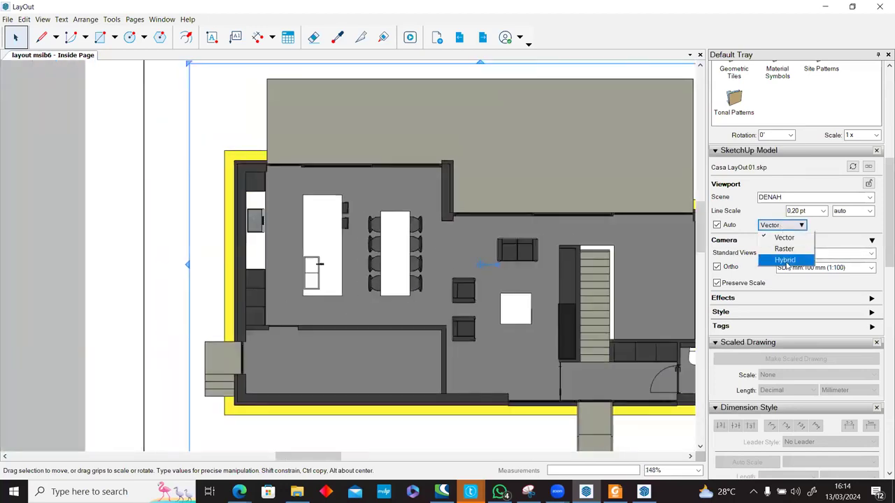
key("Return")
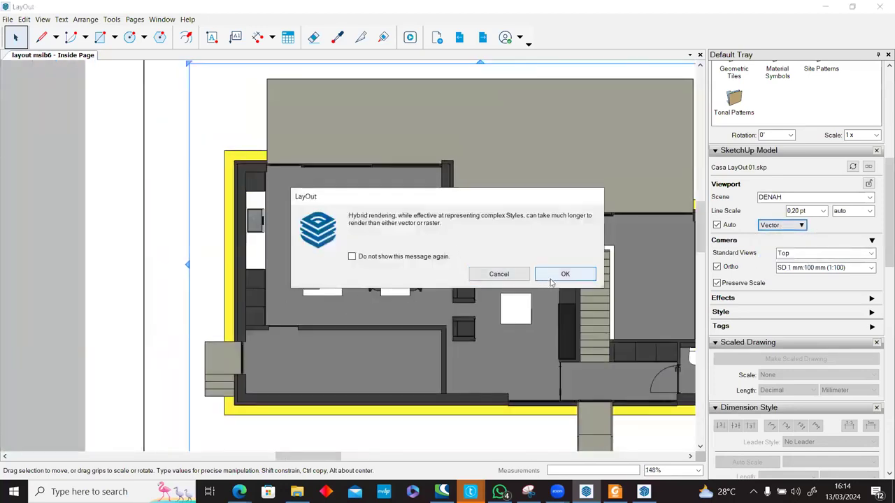
left_click(559, 273)
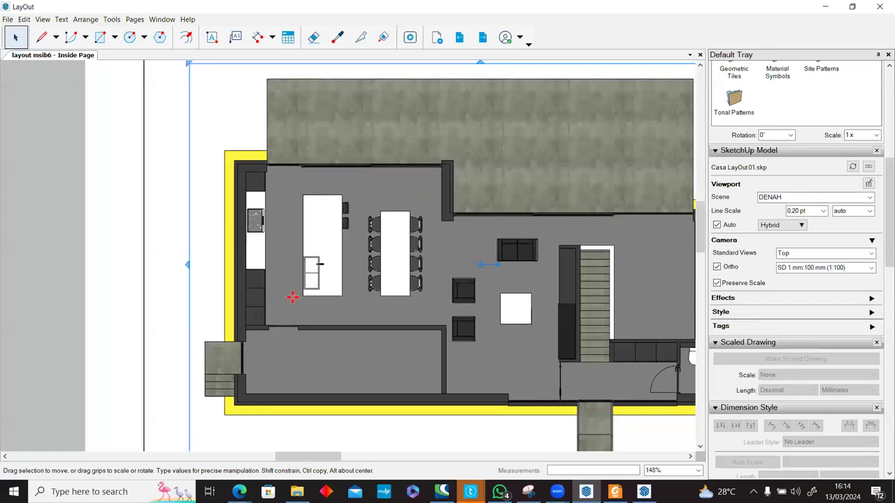
Step: Examine the hybrid-rendered floor plan's lines and textures around the kitchen sink and side entrance, finishing with all four viewports in view
scroll(296, 293, "up", 15)
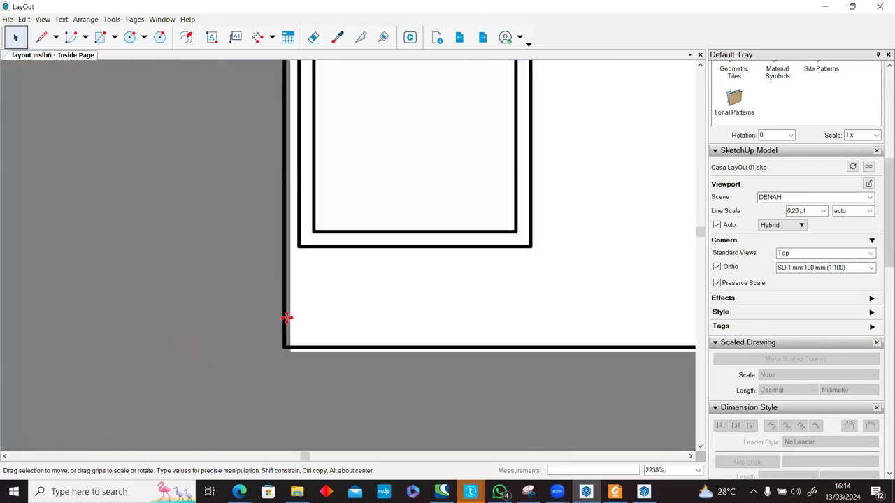
scroll(314, 244, "down", 7)
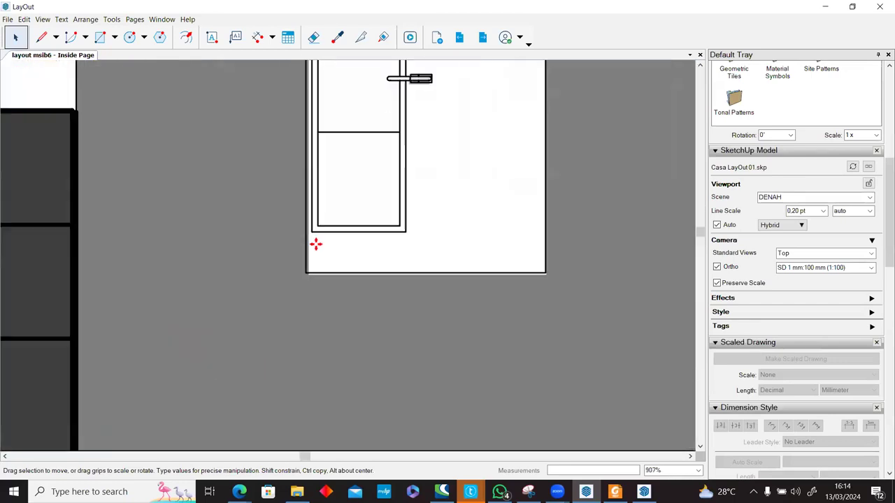
scroll(305, 266, "down", 2)
middle_click_drag(174, 387, 321, 235)
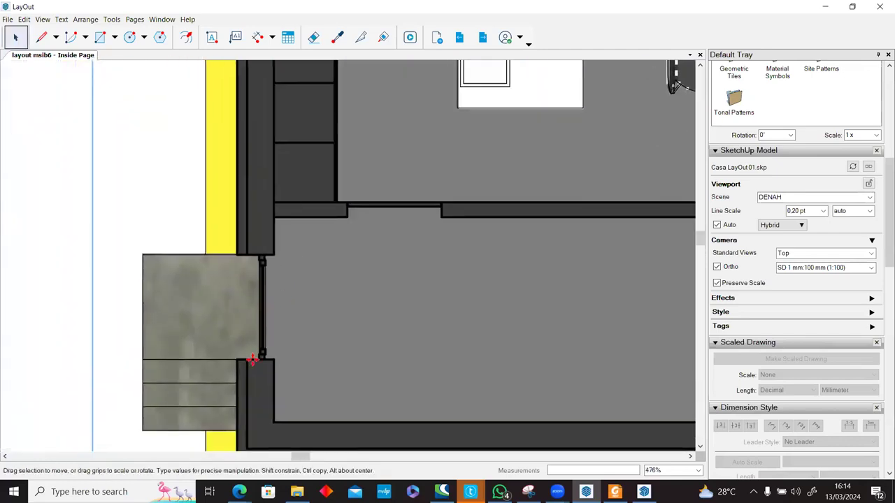
scroll(250, 362, "up", 5)
scroll(239, 371, "down", 12)
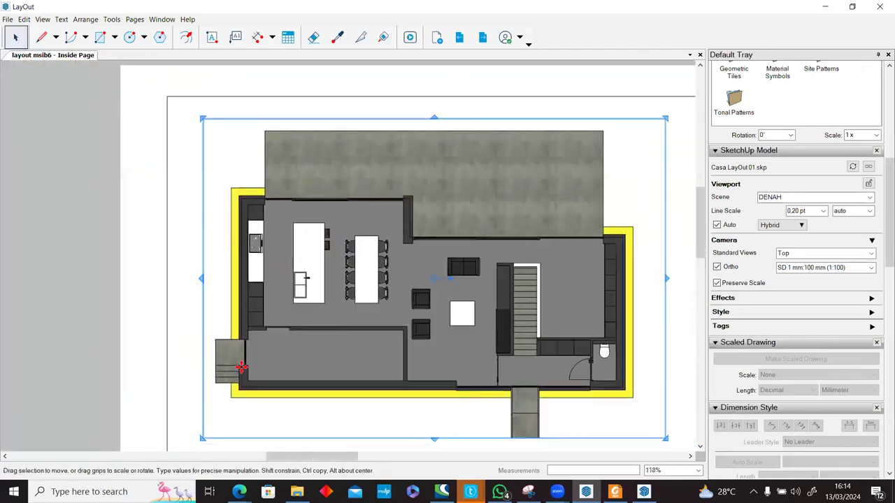
scroll(241, 367, "down", 2)
middle_click_drag(432, 411, 331, 318)
scroll(338, 315, "down", 1)
middle_click_drag(423, 339, 406, 276)
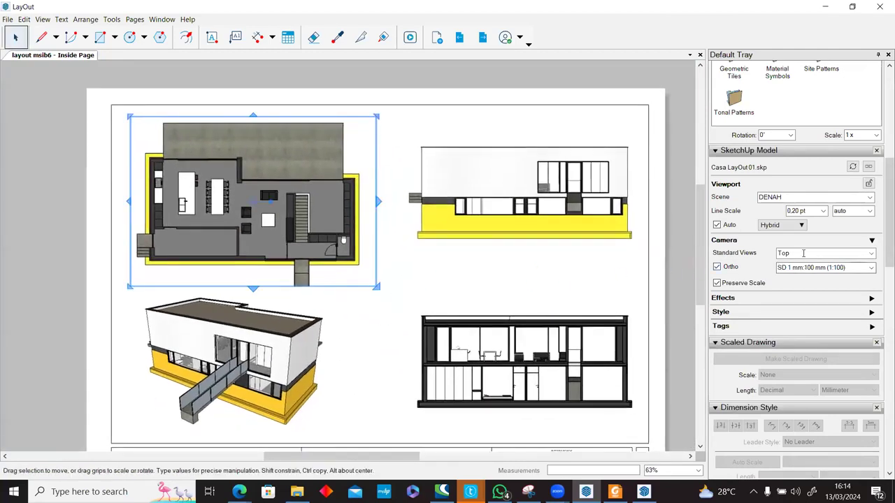
Step: Switch the DENAH viewport's render mode to Raster, deselect it, and select the TAMPAK elevation viewport
left_click(793, 226)
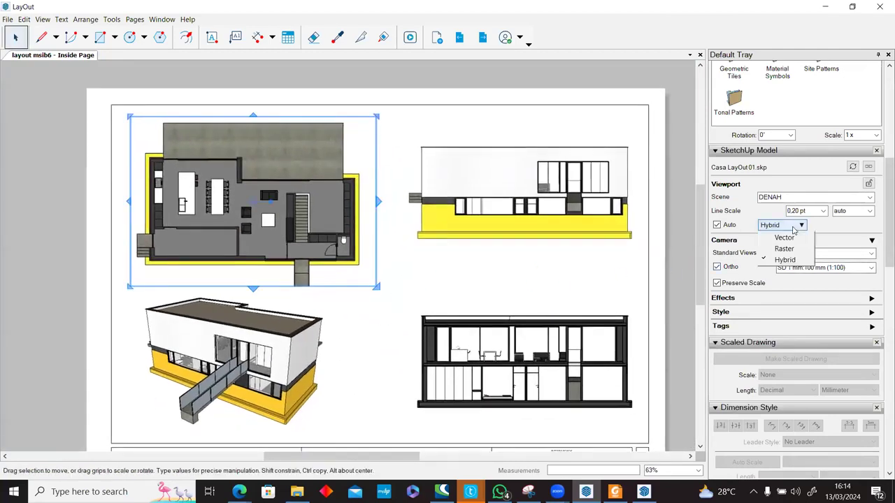
left_click(783, 249)
left_click(678, 220)
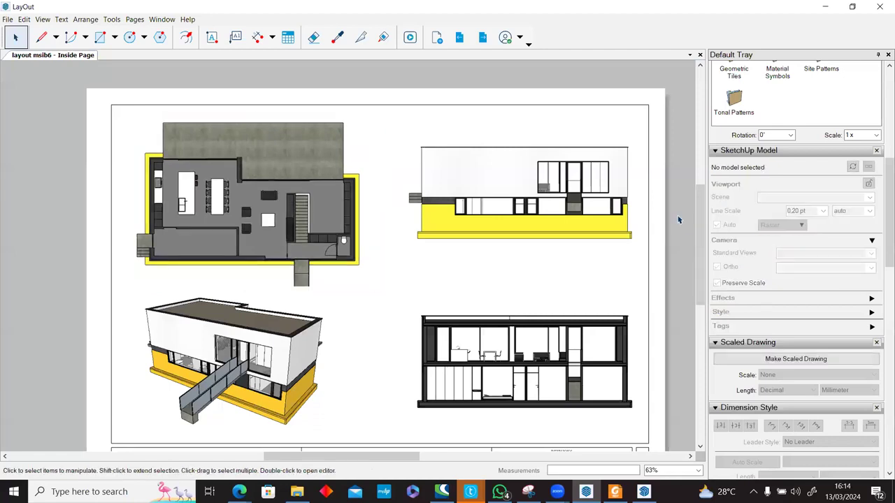
left_click(422, 219)
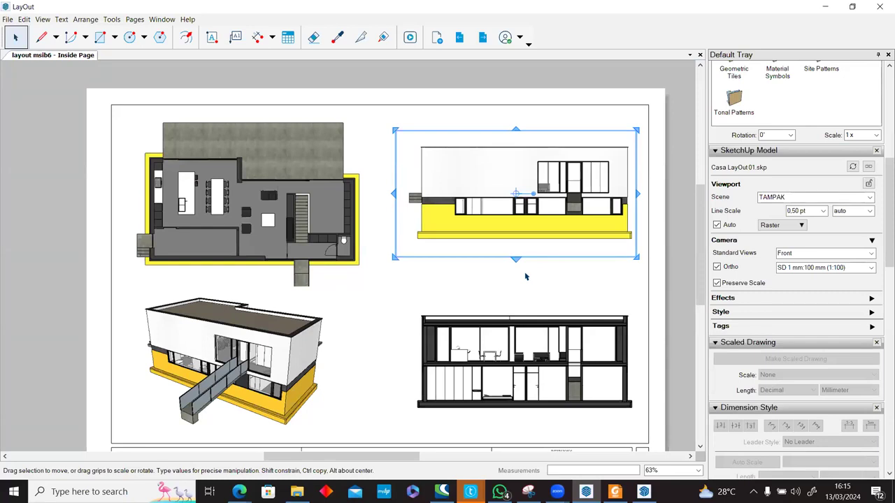
Step: Reselect the DENAH floor plan viewport and set its render mode back to Hybrid, accepting the longer rendering time
left_click(338, 219)
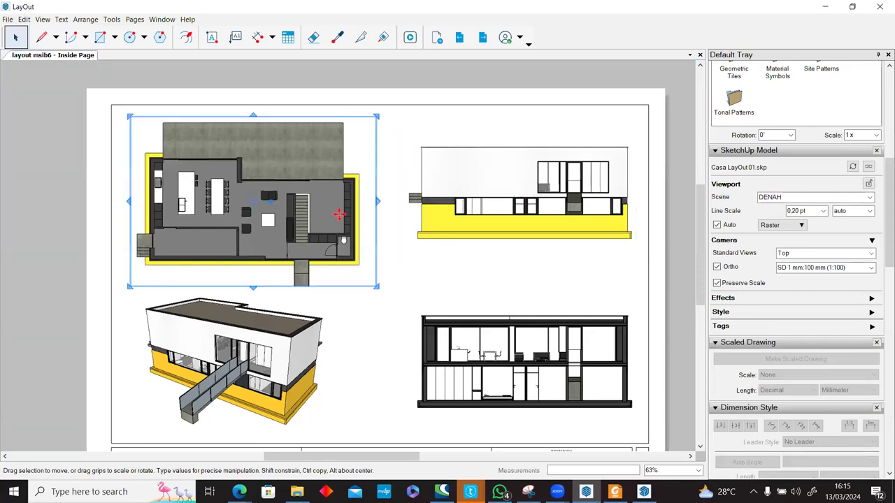
left_click(780, 224)
left_click(782, 259)
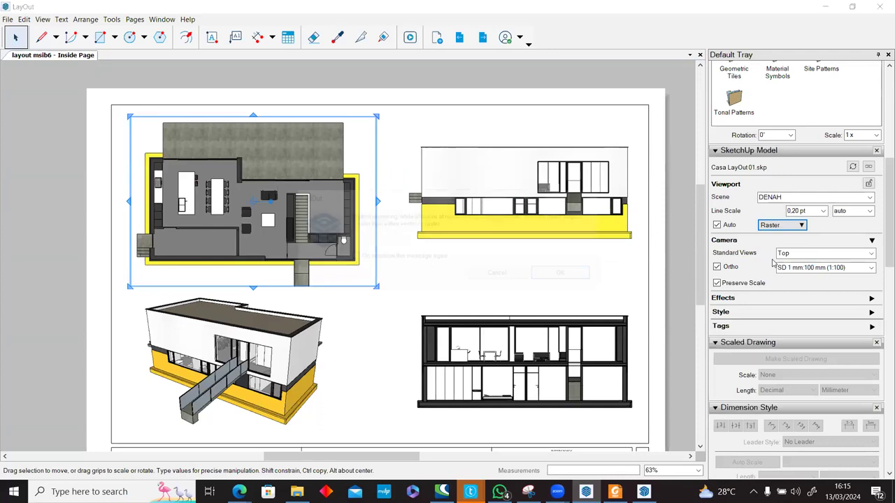
left_click(565, 274)
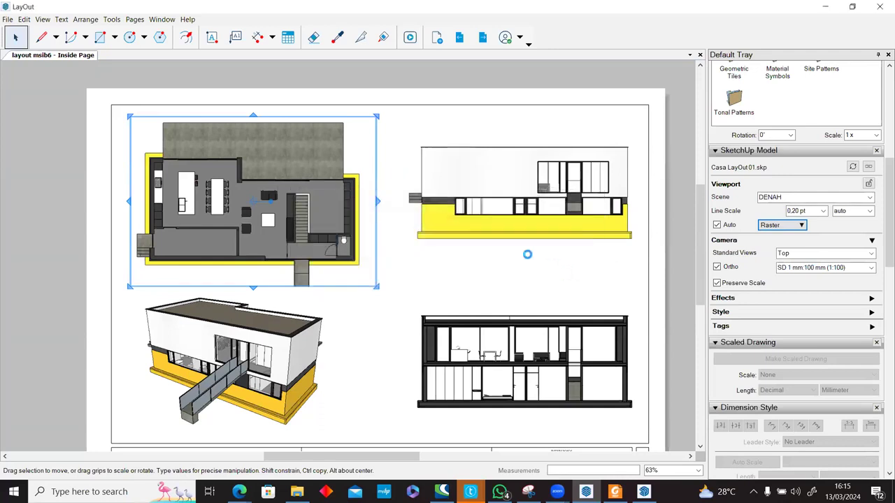
Step: Examine the hybrid floor plan around the stairs, entrance bridge and toilet, and compare it with the raster front elevation's windows
scroll(276, 234, "up", 8)
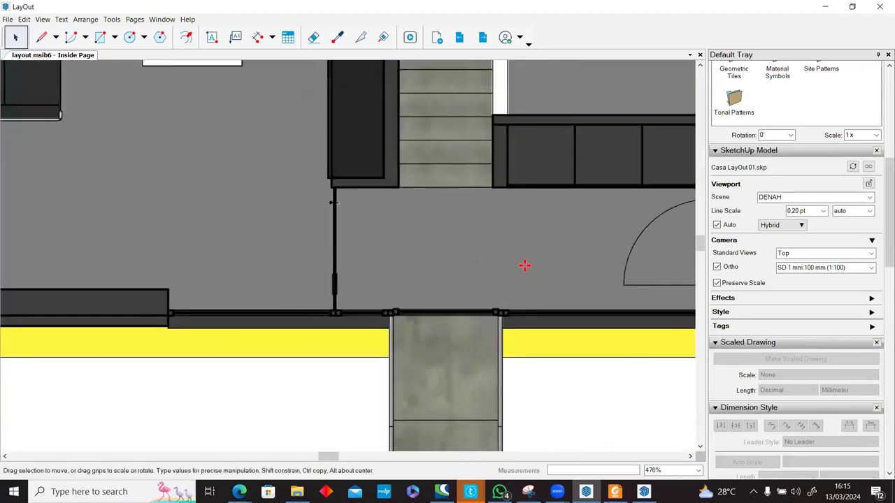
middle_click_drag(524, 266, 376, 202)
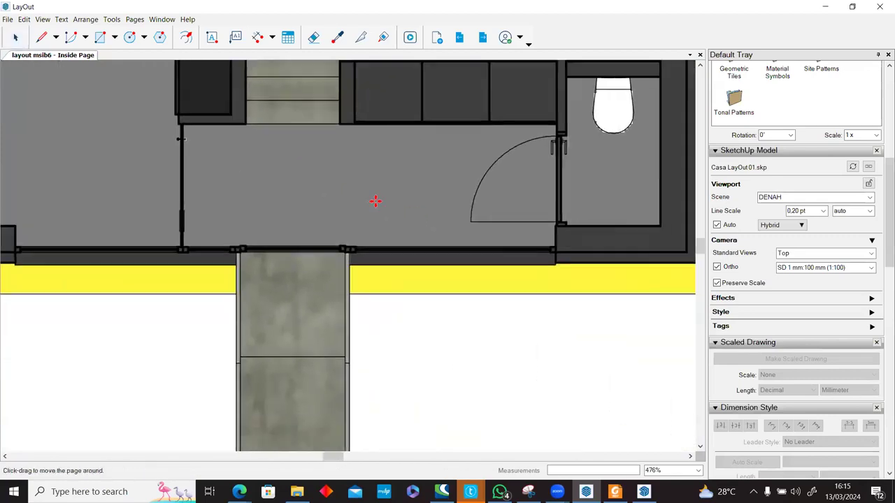
middle_click_drag(590, 196, 467, 291)
scroll(480, 193, "up", 1)
scroll(480, 191, "down", 3)
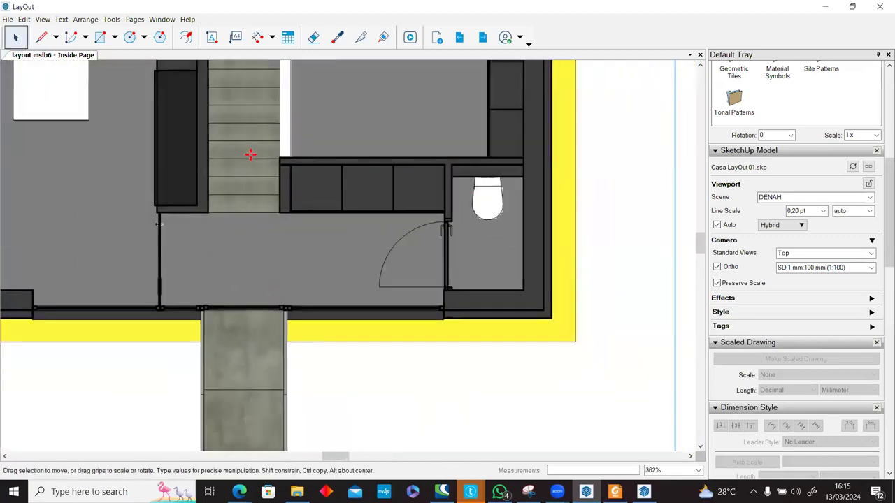
scroll(244, 140, "up", 3)
scroll(237, 130, "down", 2)
scroll(475, 272, "up", 2)
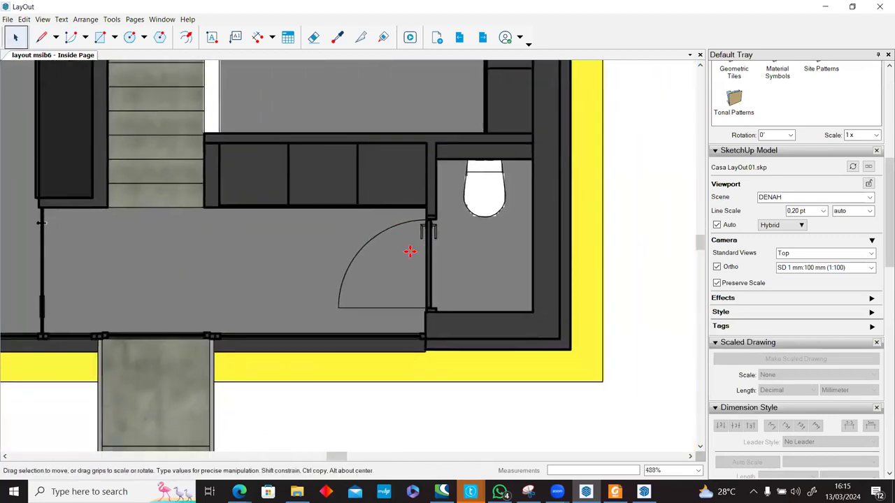
scroll(550, 189, "down", 6)
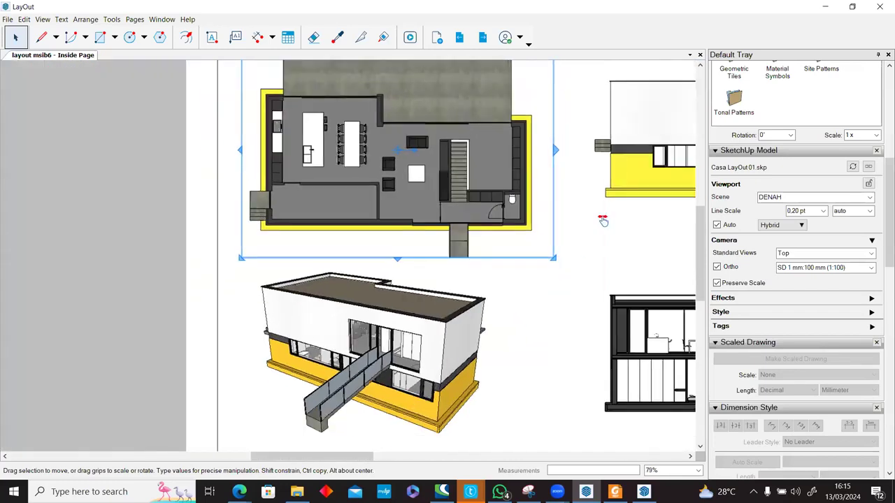
scroll(464, 300, "down", 1)
scroll(547, 303, "up", 5)
scroll(557, 285, "up", 2)
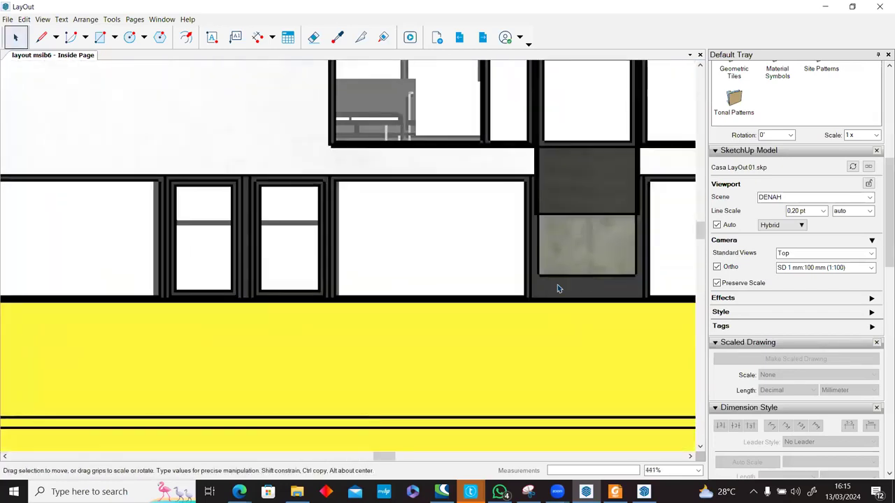
Step: Examine the raster front elevation's windows, side steps and wall lines up close, then compare all four viewports on the page
scroll(541, 247, "up", 2)
middle_click_drag(215, 272, 602, 262)
middle_click_drag(276, 264, 450, 373)
scroll(318, 312, "down", 1)
scroll(317, 311, "down", 1)
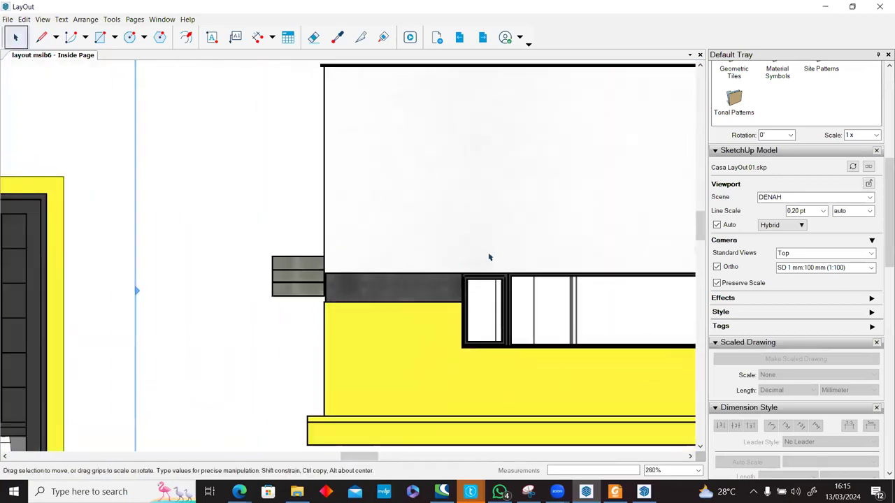
middle_click_drag(489, 256, 174, 358)
middle_click_drag(478, 317, 339, 217)
scroll(411, 233, "up", 3)
scroll(410, 233, "up", 2)
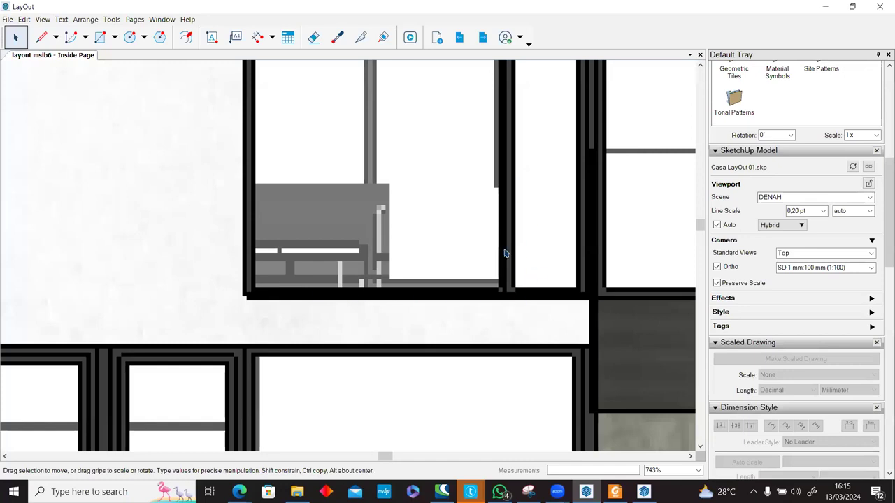
scroll(506, 253, "down", 10)
middle_click_drag(378, 420, 364, 309)
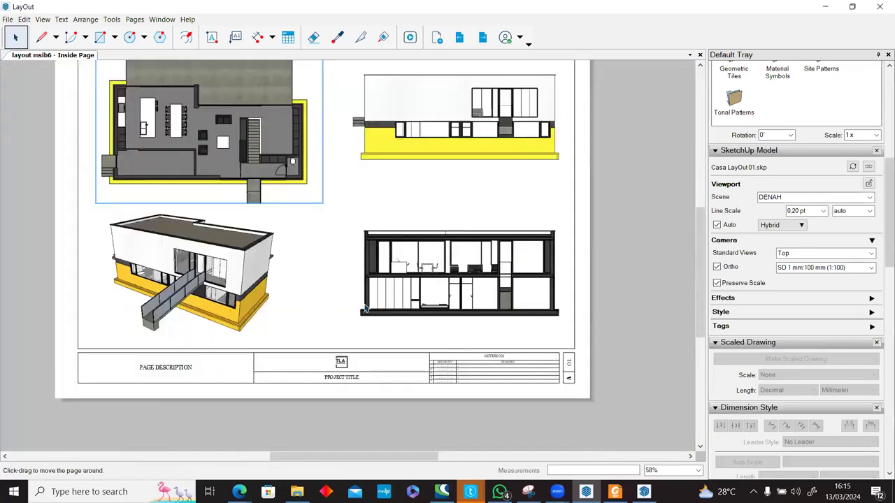
scroll(364, 308, "up", 3)
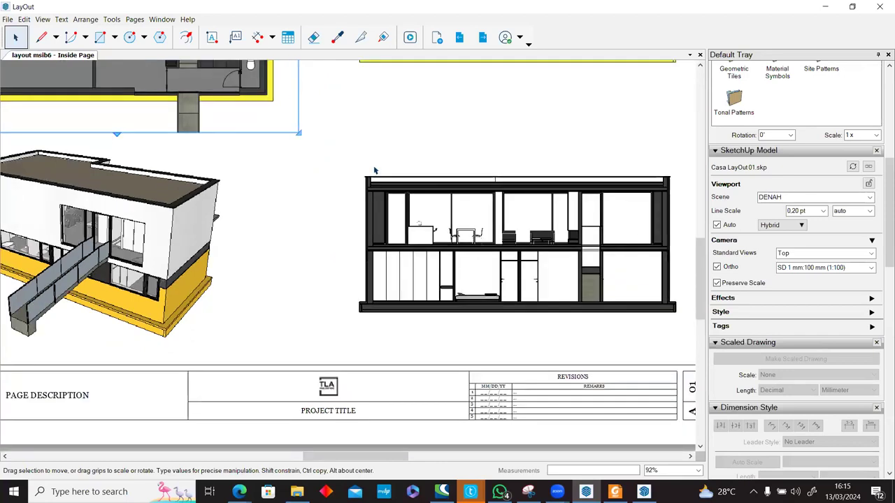
scroll(410, 309, "down", 2)
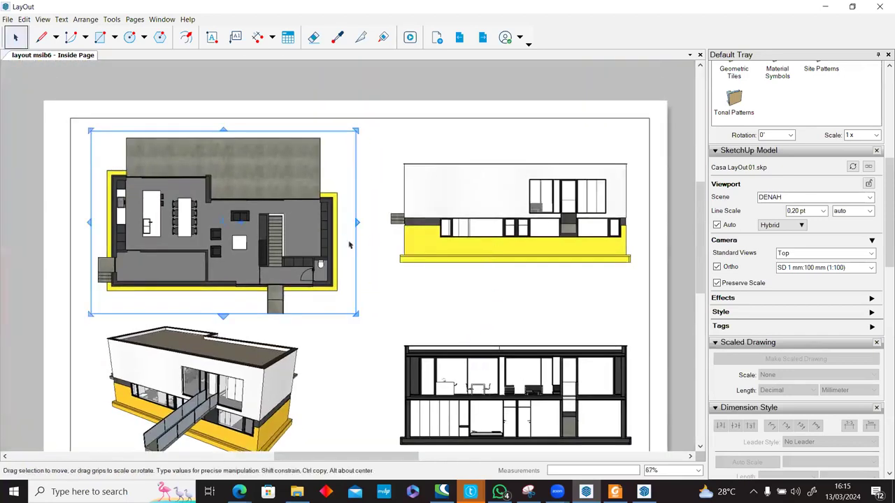
Step: Sample the DENAH floor plan viewport's style and apply it to the TAMPAK front elevation viewport
left_click(338, 39)
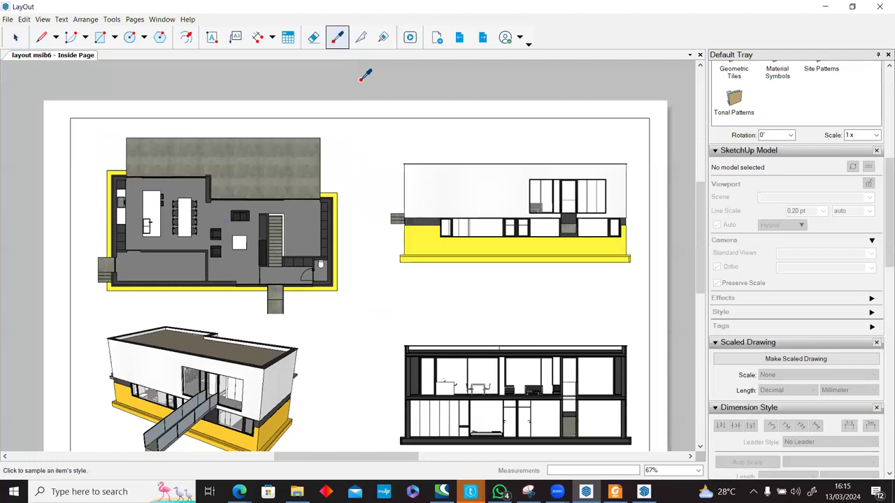
left_click(228, 223)
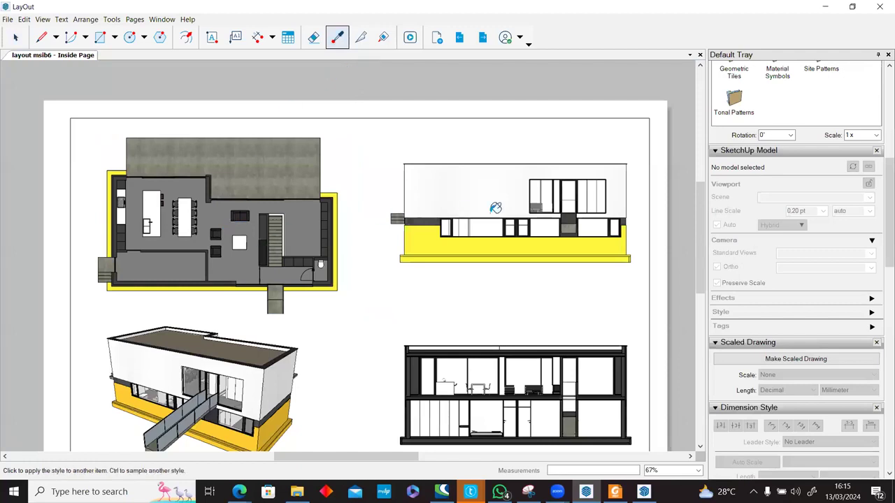
scroll(502, 218, "up", 3)
scroll(503, 218, "up", 2)
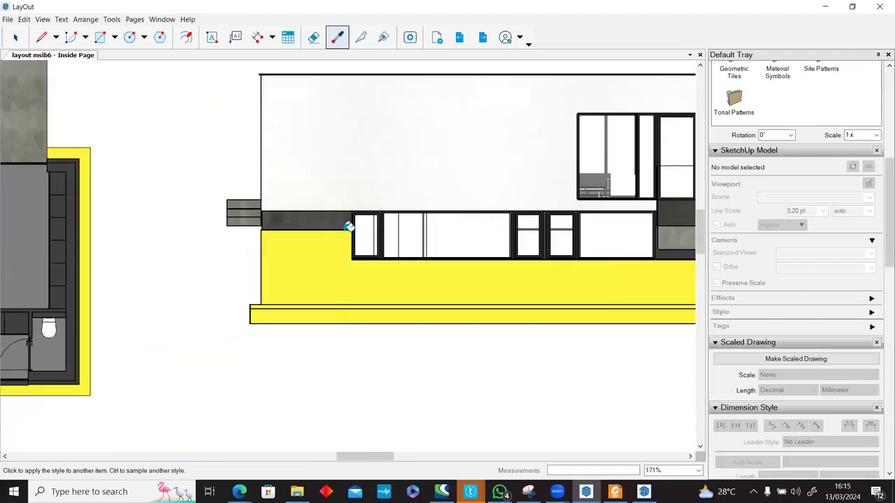
scroll(362, 237, "up", 3)
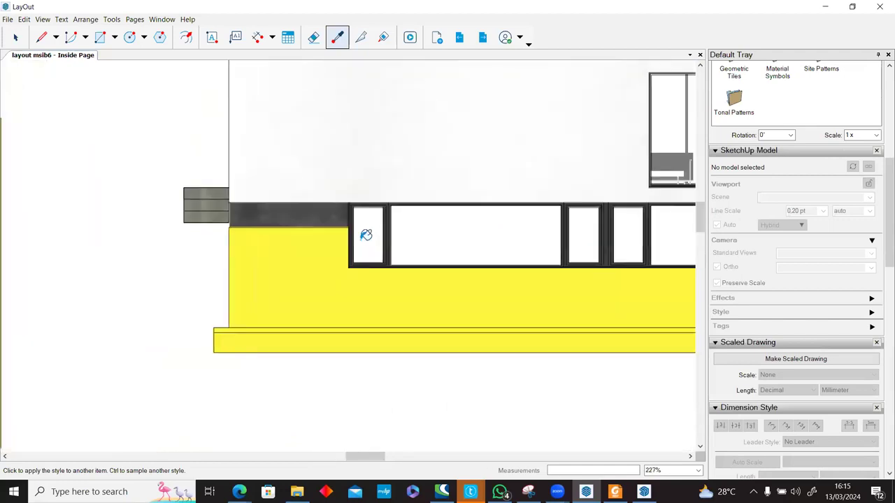
scroll(242, 343, "down", 5)
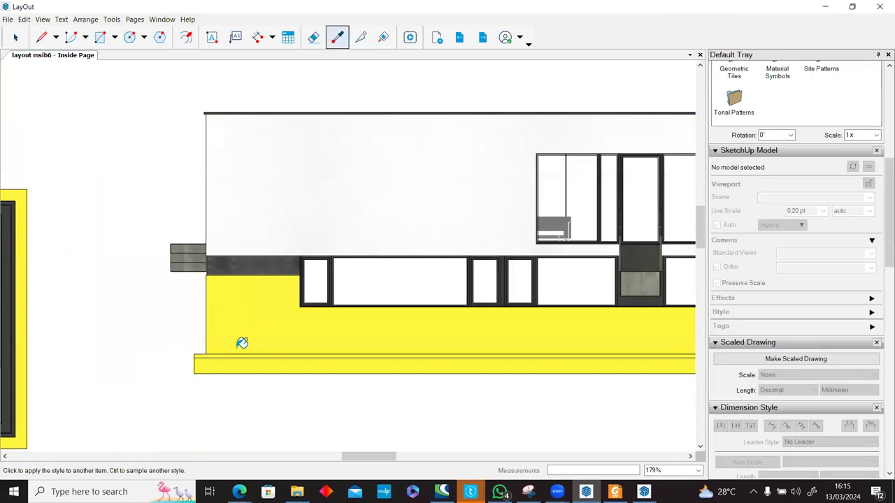
key("space")
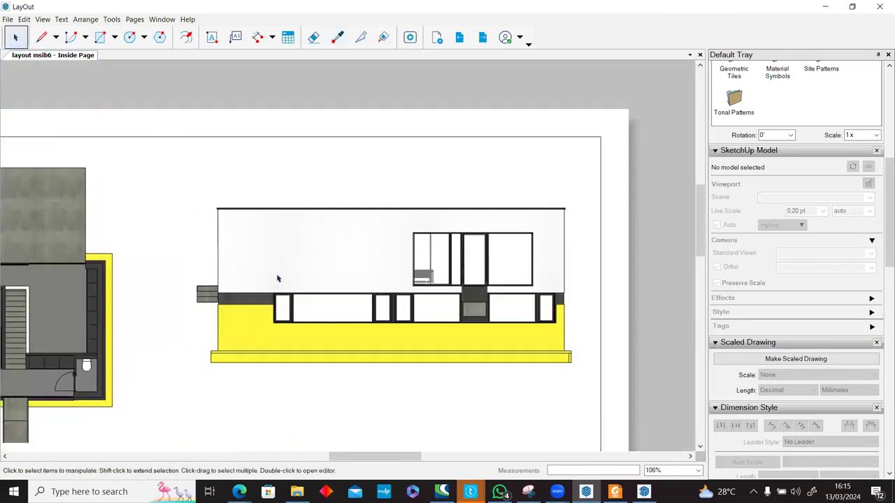
Step: Select the TAMPAK viewport to check its render mode, and deselect it again
left_click(296, 309)
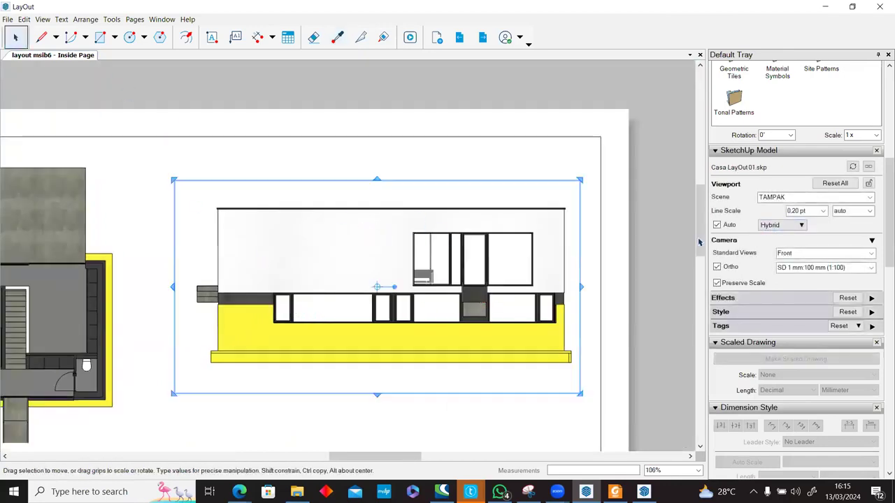
scroll(377, 286, "down", 3)
left_click(412, 134)
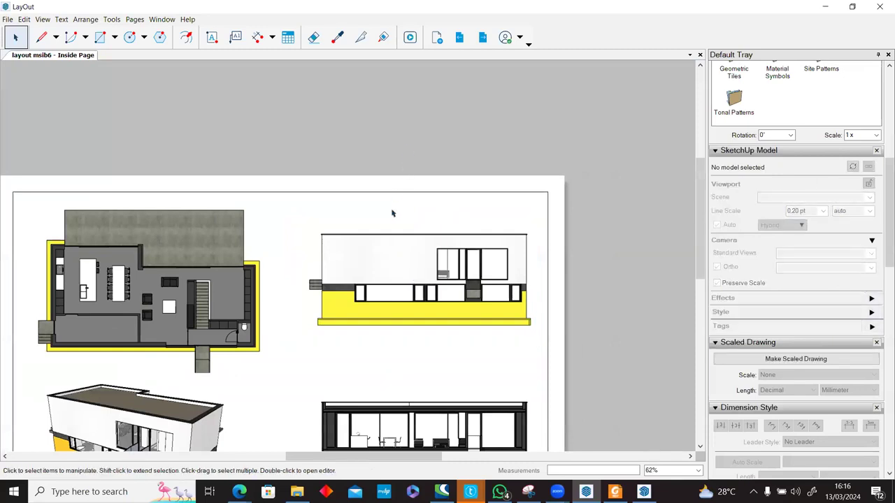
scroll(384, 263, "down", 1)
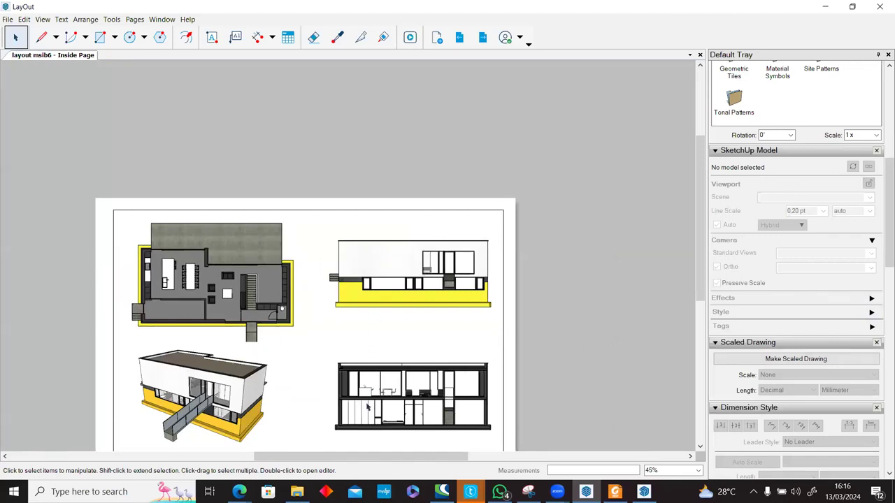
left_click(409, 287)
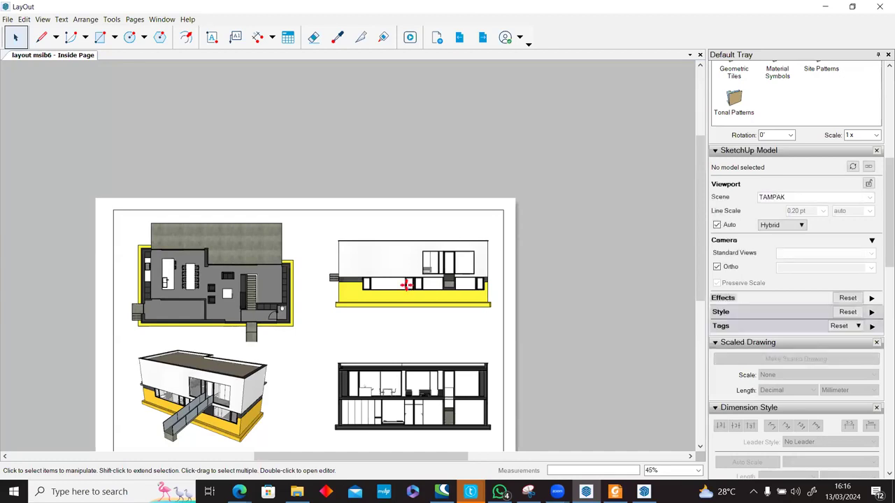
left_click(506, 280)
left_click(531, 279)
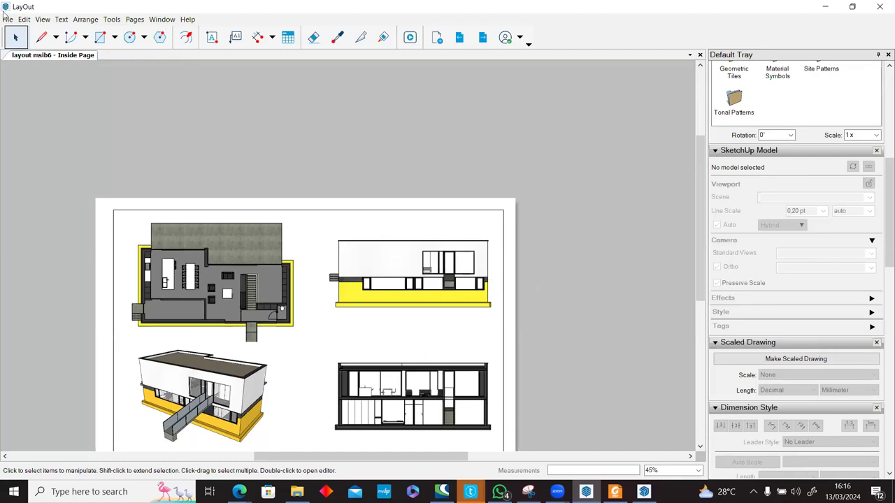
Step: Look through the Scales, Presentation and General preferences, and close the preferences
left_click(25, 19)
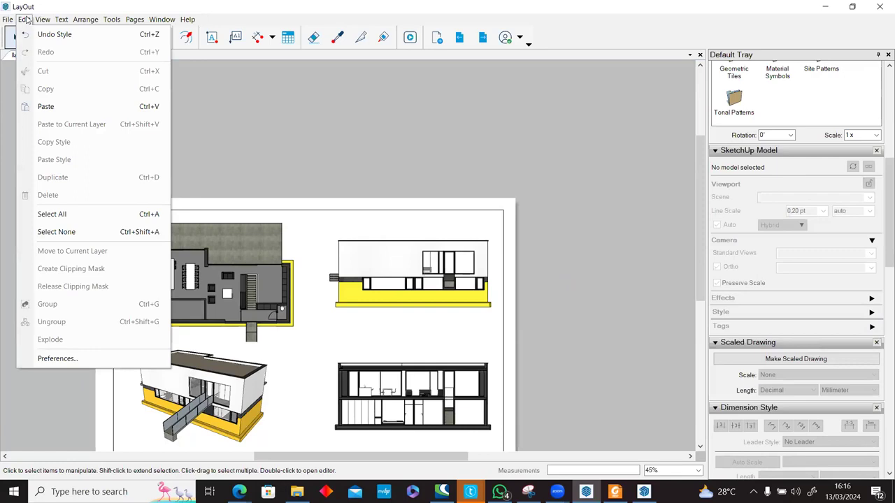
left_click(26, 20)
left_click(27, 18)
left_click(84, 357)
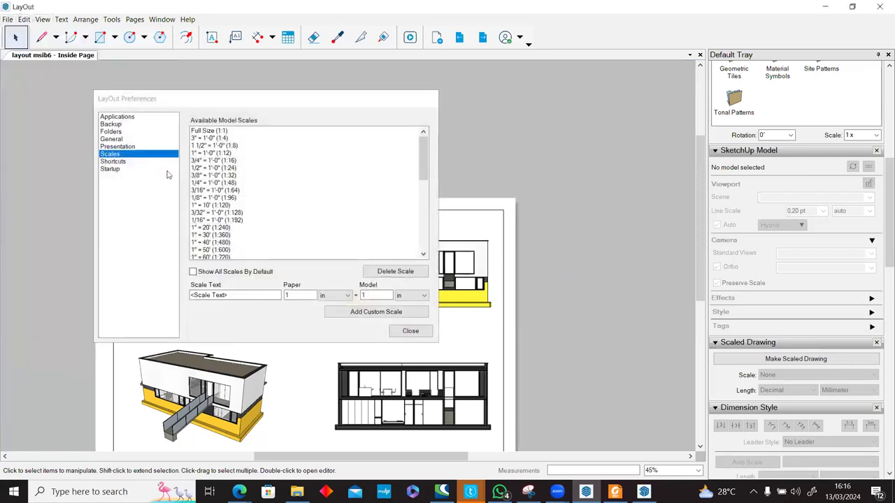
left_click(133, 148)
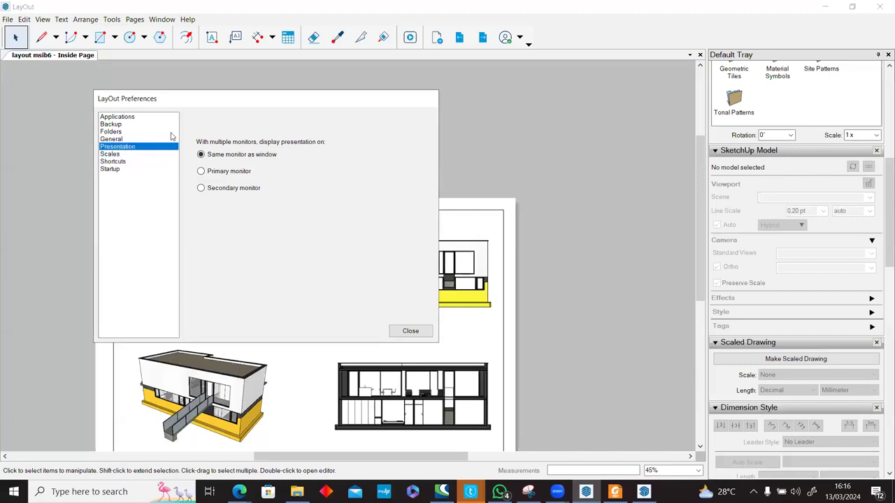
left_click(160, 139)
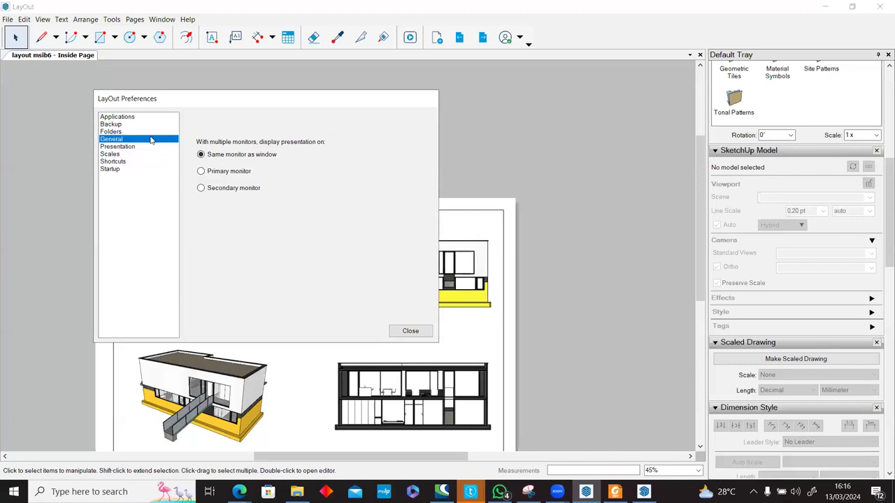
left_click(410, 332)
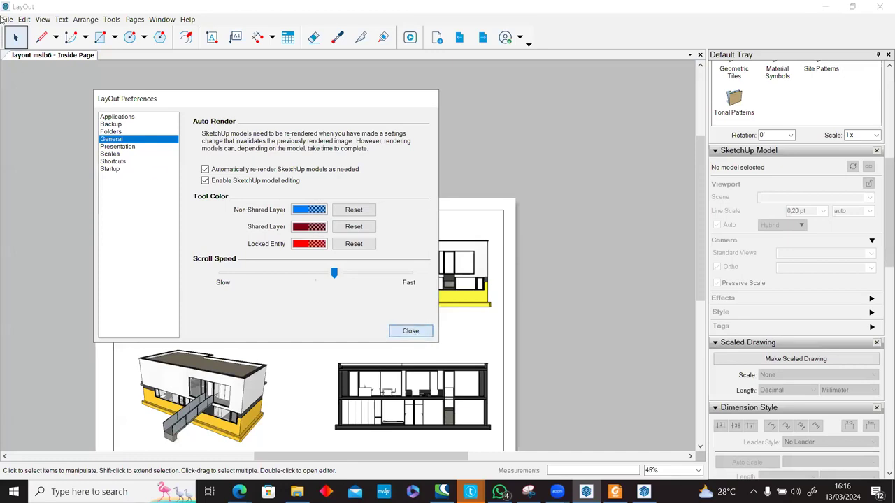
Step: Open the document's Rendering setup, move the dialog off the floor plan, and examine the entrance bridge's texture up close
left_click(7, 20)
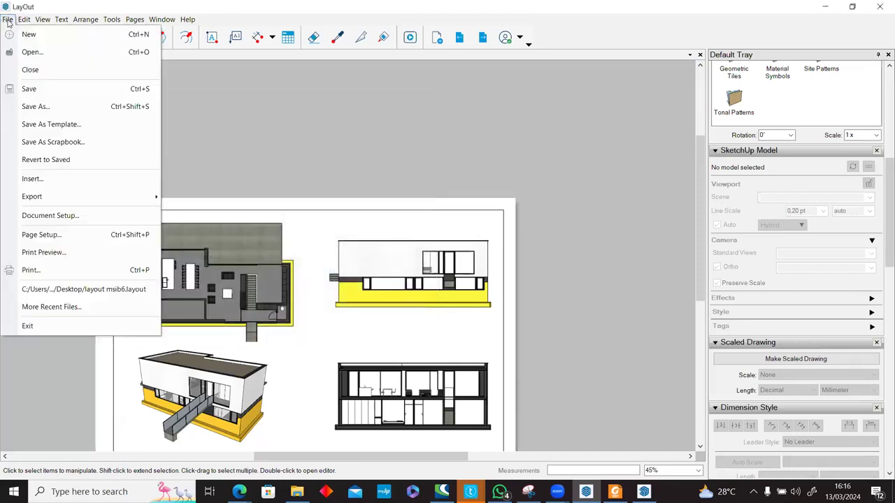
left_click(60, 216)
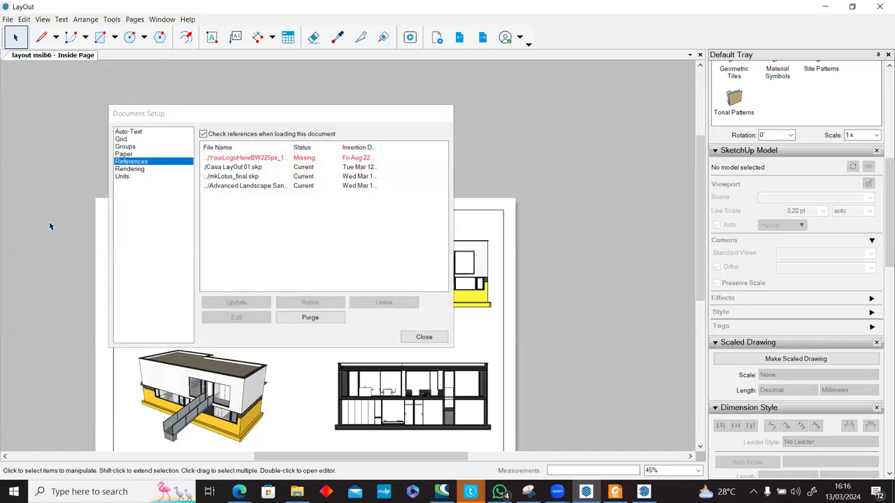
left_click(128, 170)
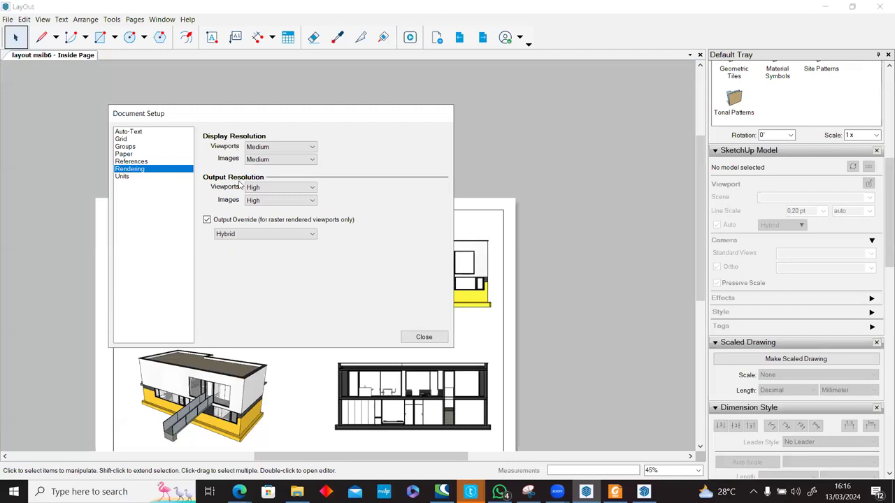
left_click_drag(249, 123, 574, 126)
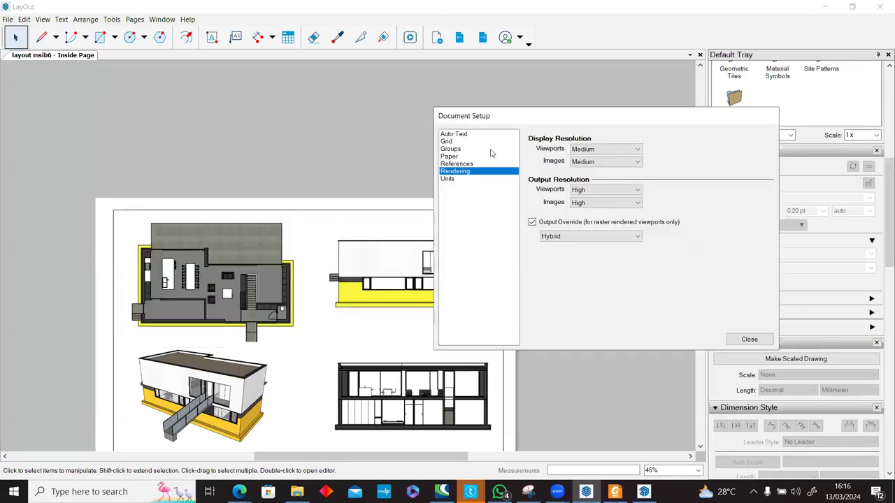
scroll(295, 285, "up", 2)
scroll(295, 284, "up", 1)
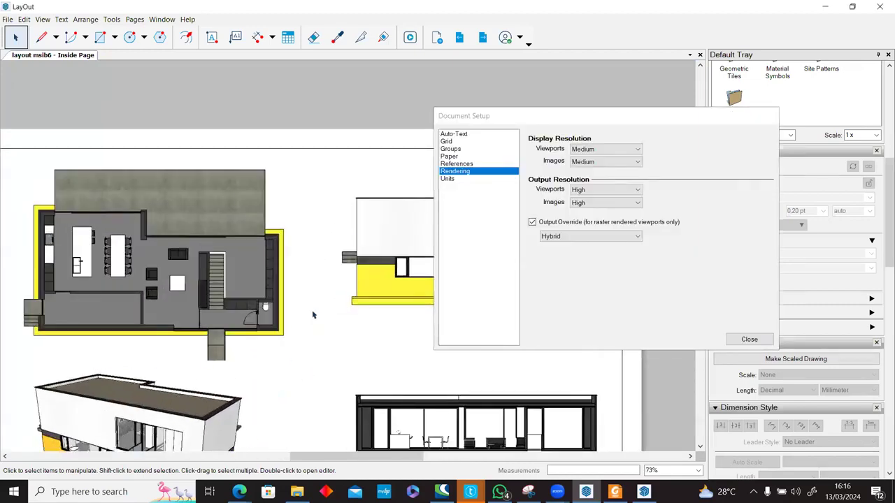
scroll(343, 269, "up", 2)
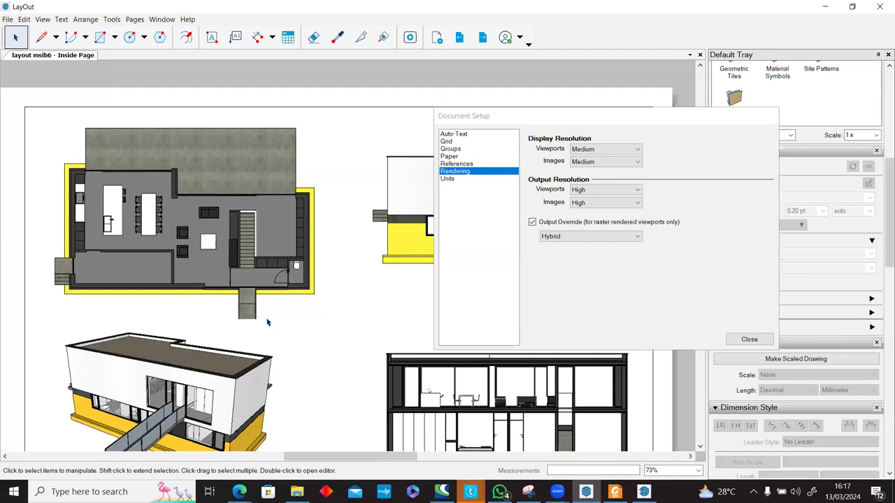
scroll(267, 322, "up", 6)
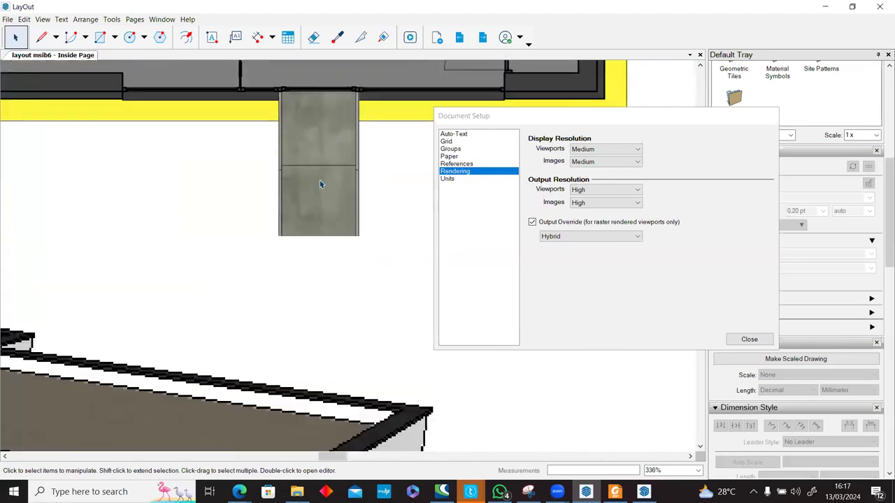
Step: Set the output resolution to High for viewports and images, and the viewports' display resolution to Medium
left_click(591, 190)
left_click(592, 214)
left_click(599, 203)
left_click(599, 229)
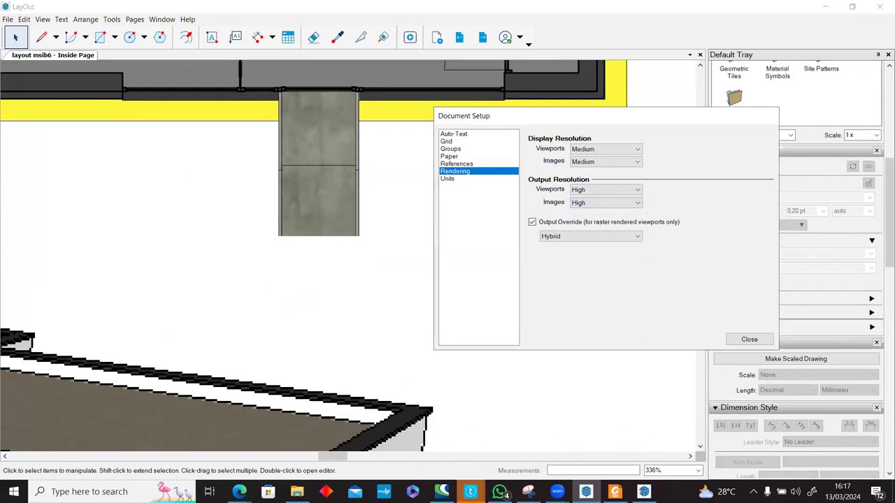
left_click(577, 151)
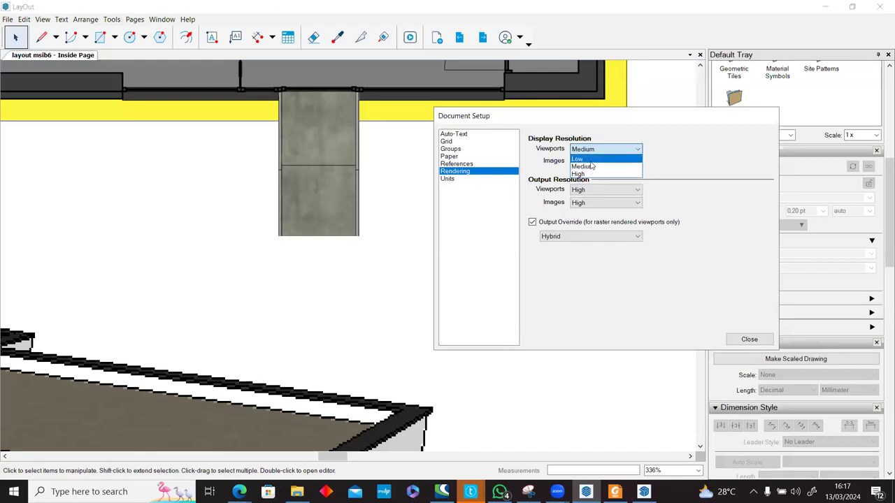
left_click(593, 167)
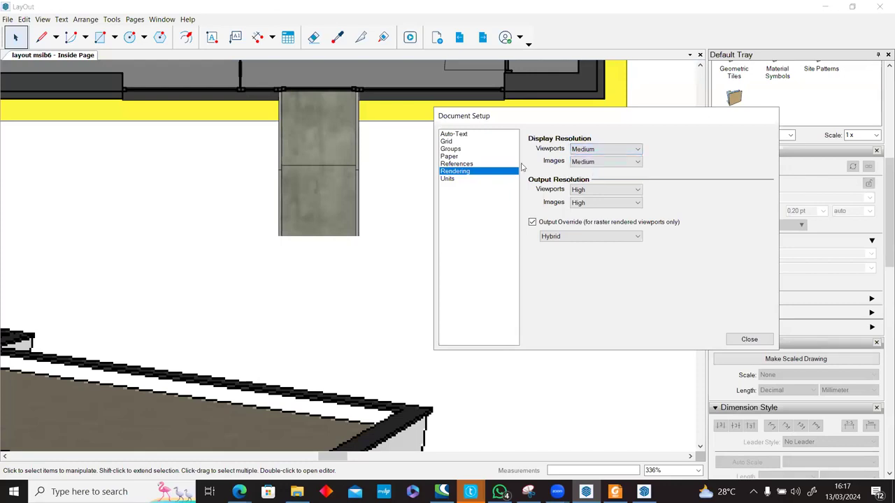
Step: Go to the Detail Page and look over its model viewports
left_click(277, 249)
scroll(277, 249, "down", 10)
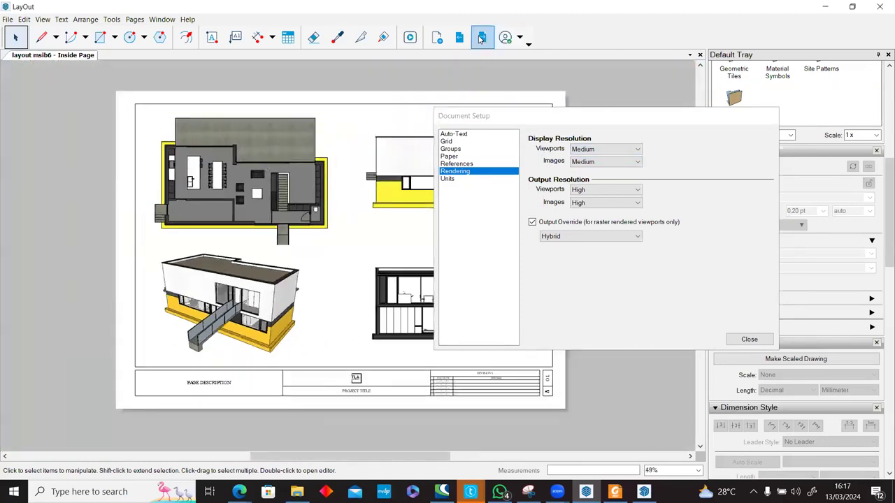
left_click(482, 37)
middle_click_drag(267, 127, 326, 146)
scroll(278, 360, "up", 2)
scroll(277, 360, "up", 2)
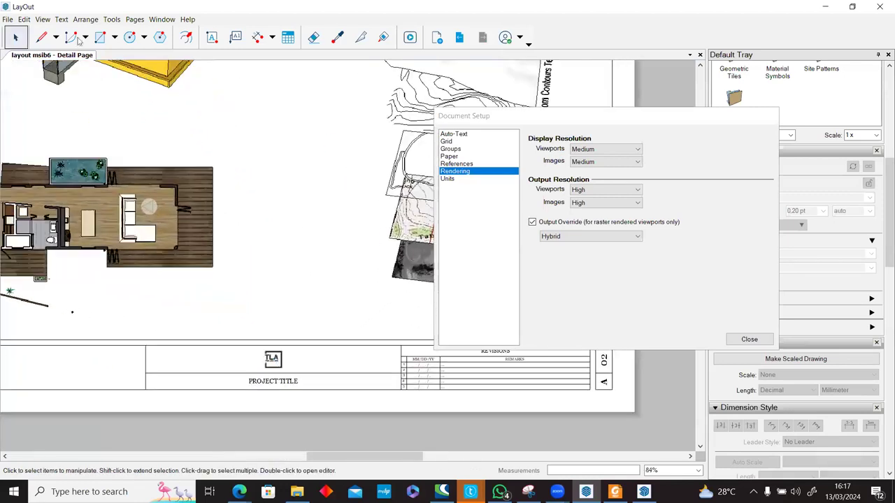
scroll(278, 361, "down", 3)
Step: Insert the image tree-alpha.png on the Detail Page, placed between the house viewports and the terrain layers
left_click(7, 19)
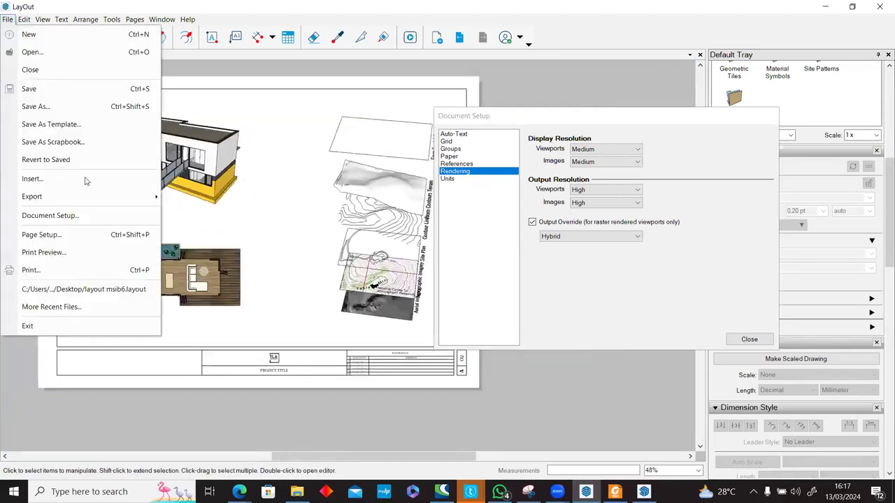
left_click(24, 178)
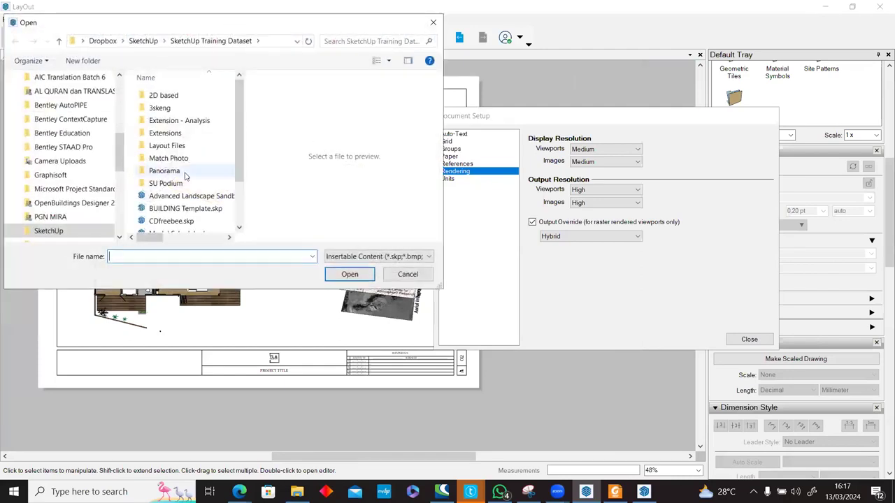
scroll(183, 177, "down", 2)
left_click(161, 202)
left_click(185, 215)
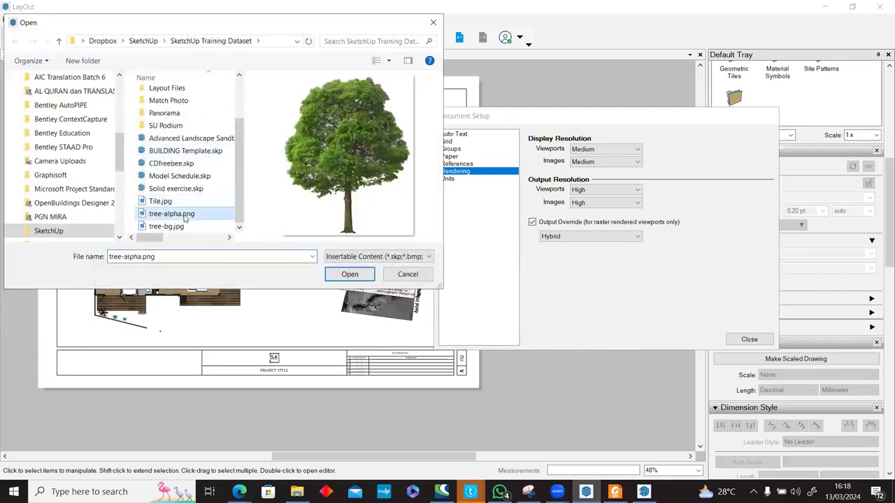
double_click(171, 214)
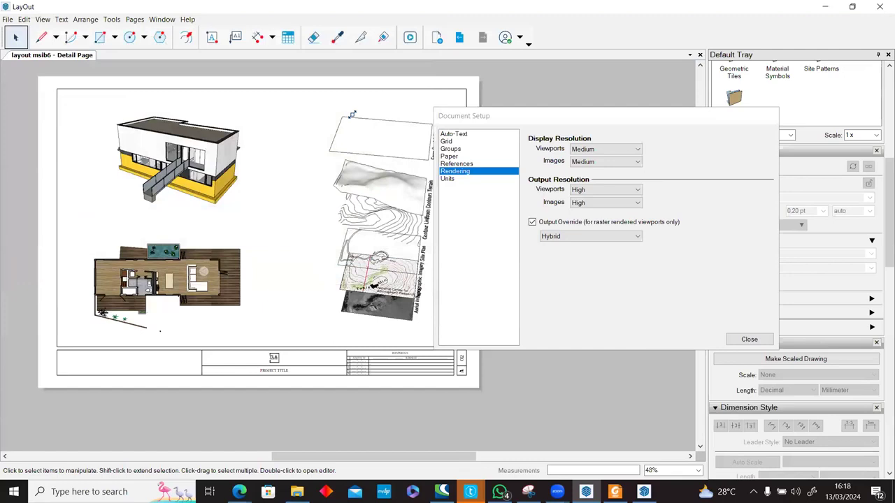
left_click_drag(353, 114, 308, 183)
Step: Try the Low display resolution for images while viewing the tree up close, and restore Medium
scroll(308, 184, "up", 3)
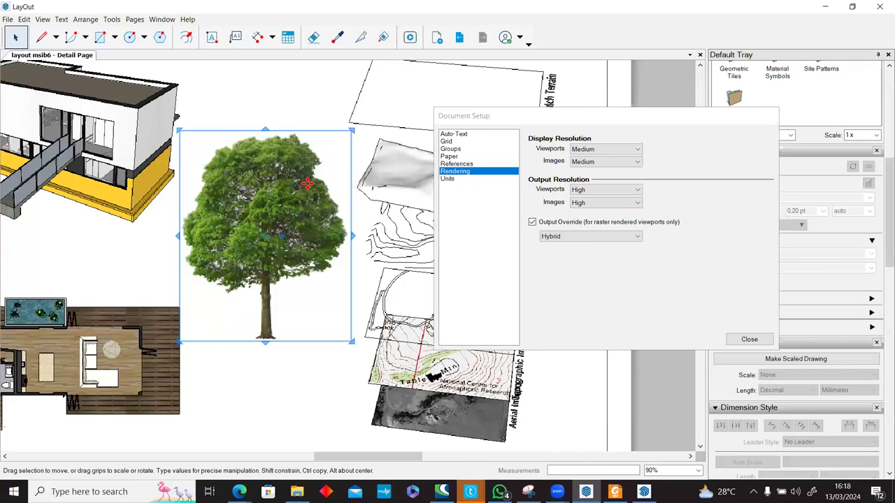
scroll(308, 184, "up", 3)
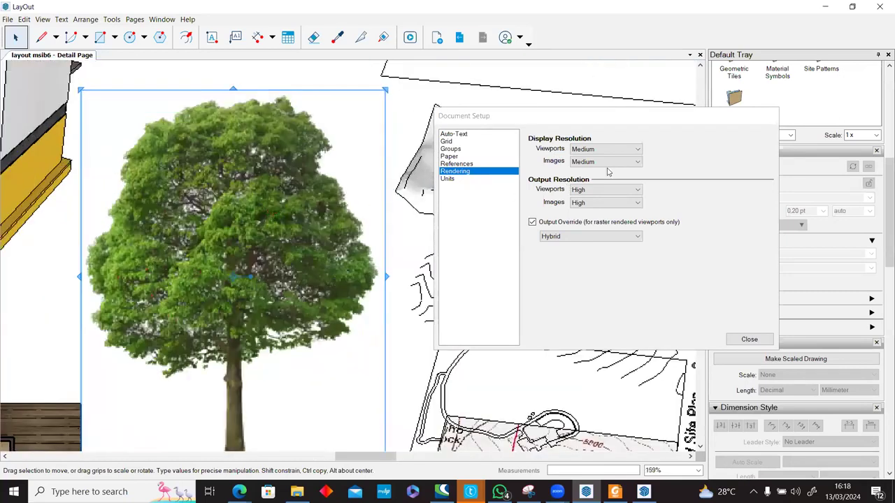
scroll(212, 195, "up", 2)
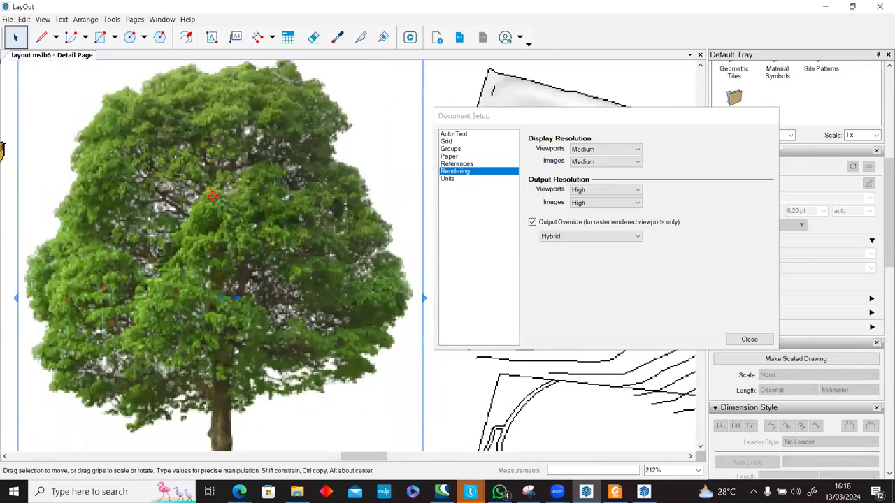
left_click(595, 161)
left_click(591, 171)
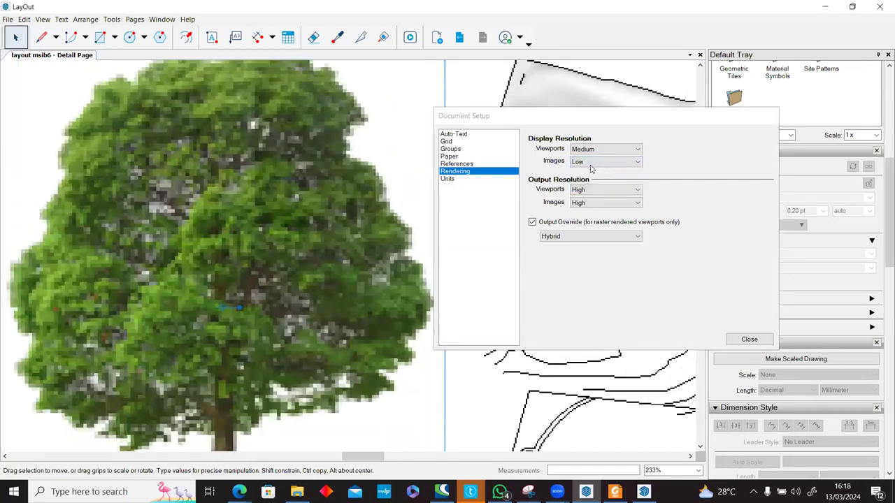
left_click(591, 161)
left_click(591, 178)
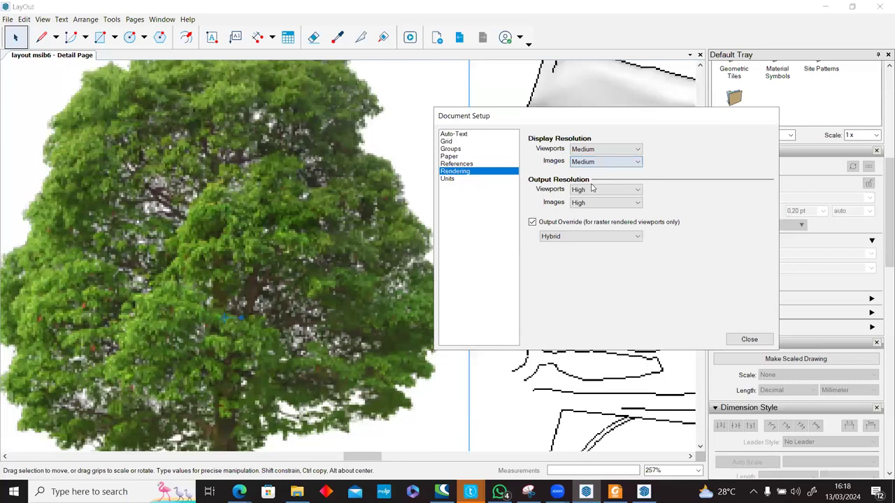
Step: Set the images' display resolution back to Medium and check how the tree image renders
scroll(583, 164, "down", 1)
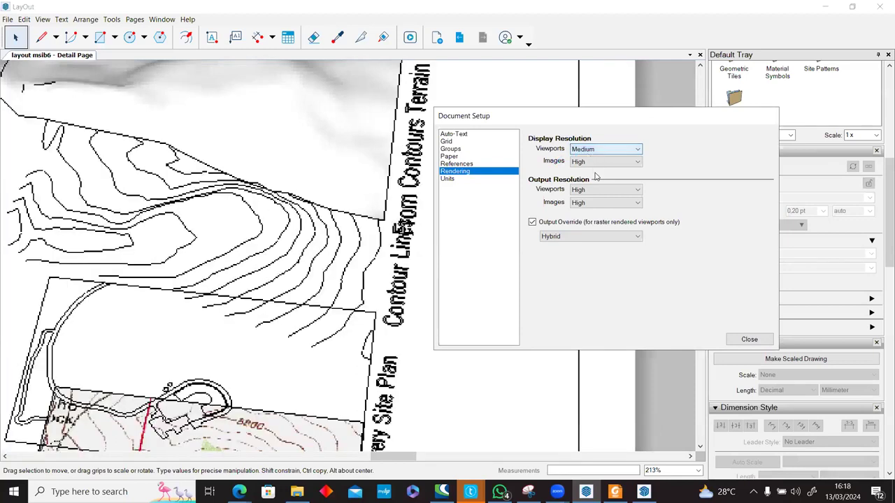
left_click(256, 203)
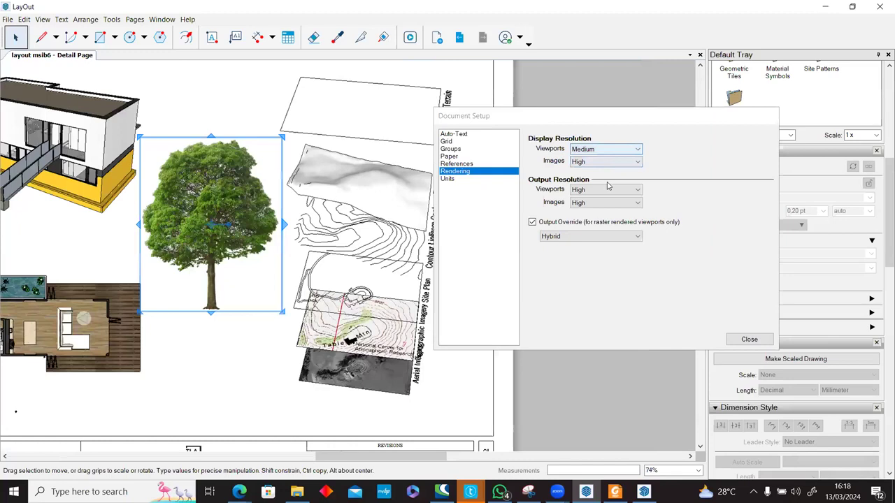
left_click(605, 161)
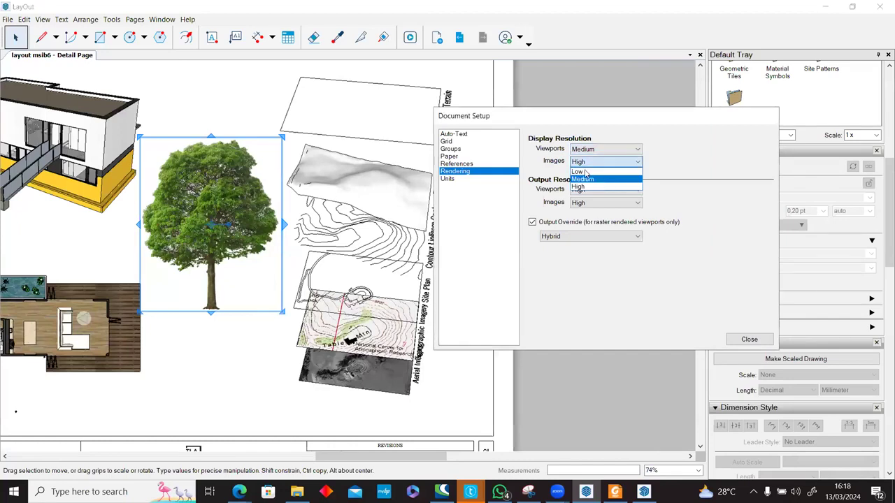
left_click(585, 176)
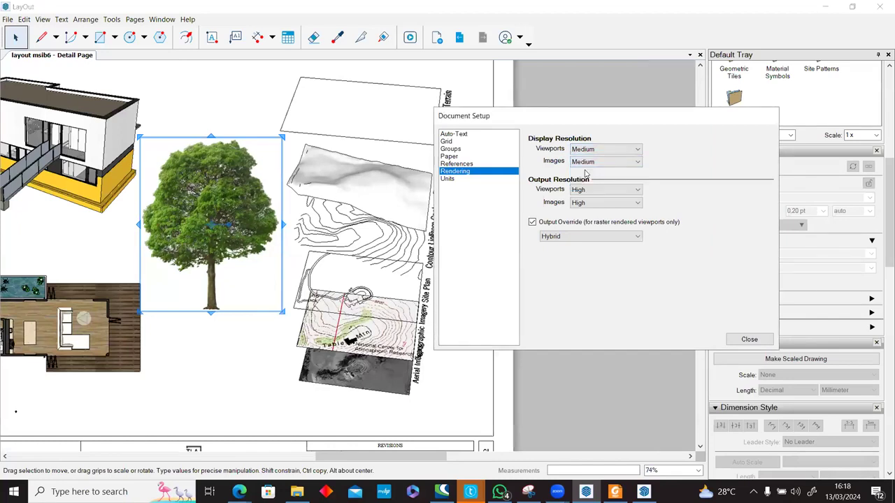
left_click(214, 234)
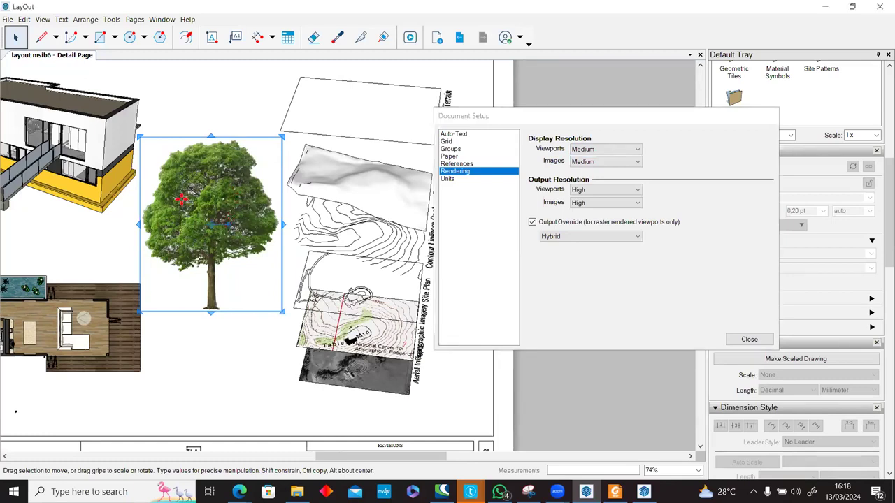
scroll(239, 175, "up", 2)
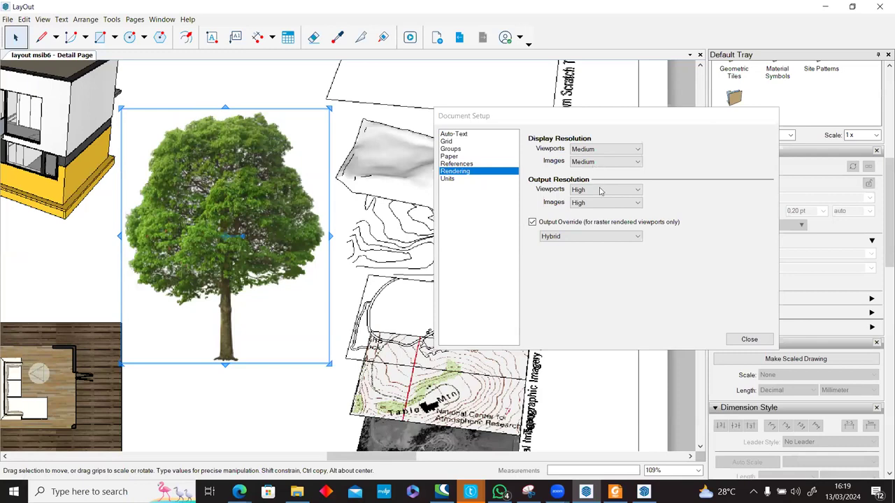
left_click(601, 162)
left_click(526, 155)
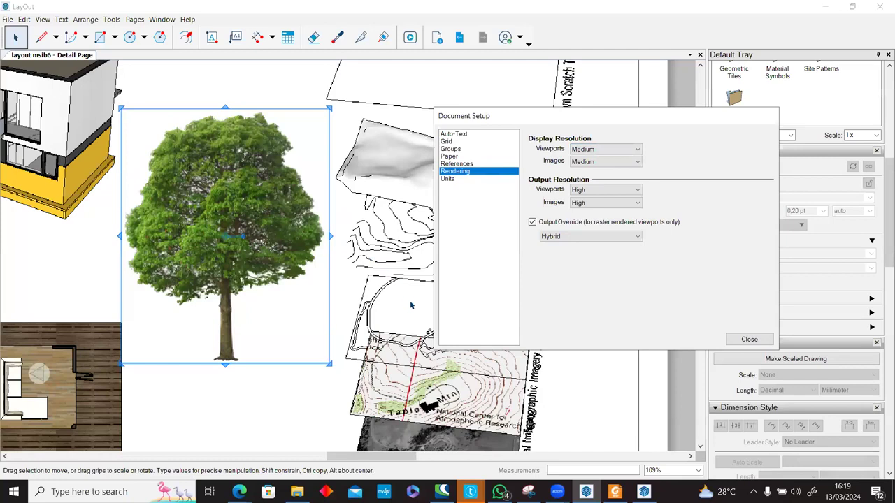
Step: Delete the tree image from the Detail Page and close the document setup
scroll(305, 228, "down", 3)
scroll(335, 225, "up", 7)
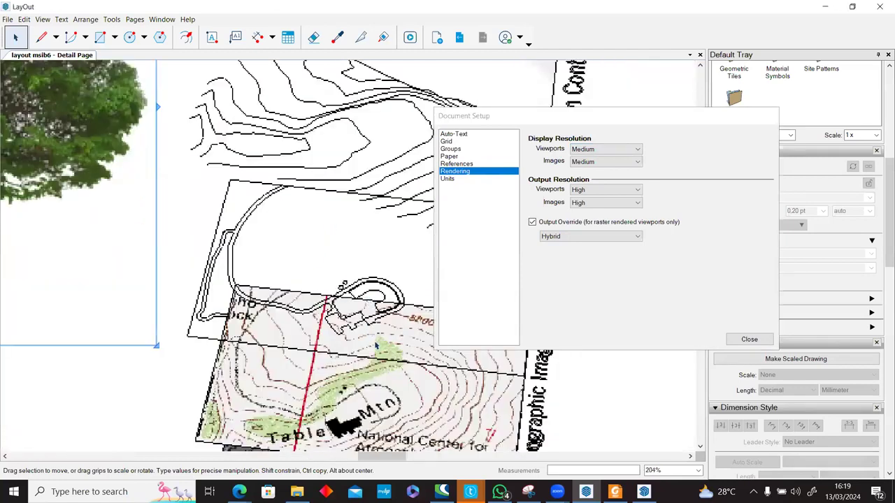
scroll(250, 270, "down", 4)
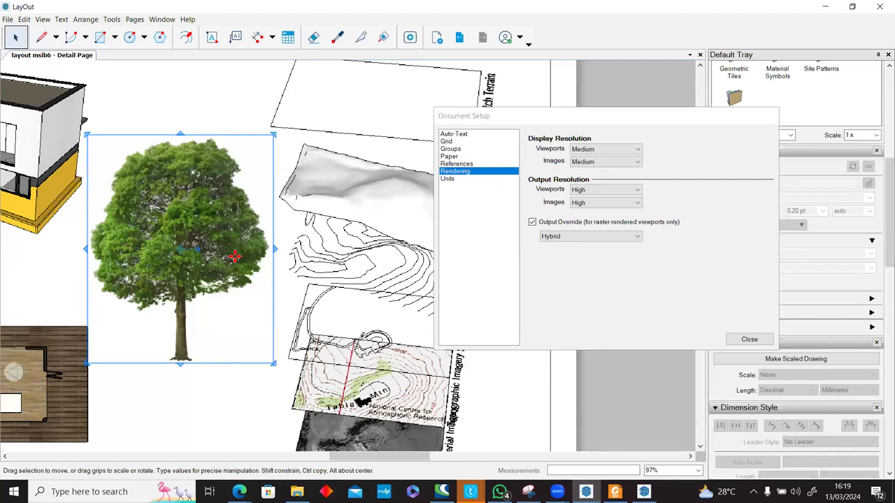
key("Delete")
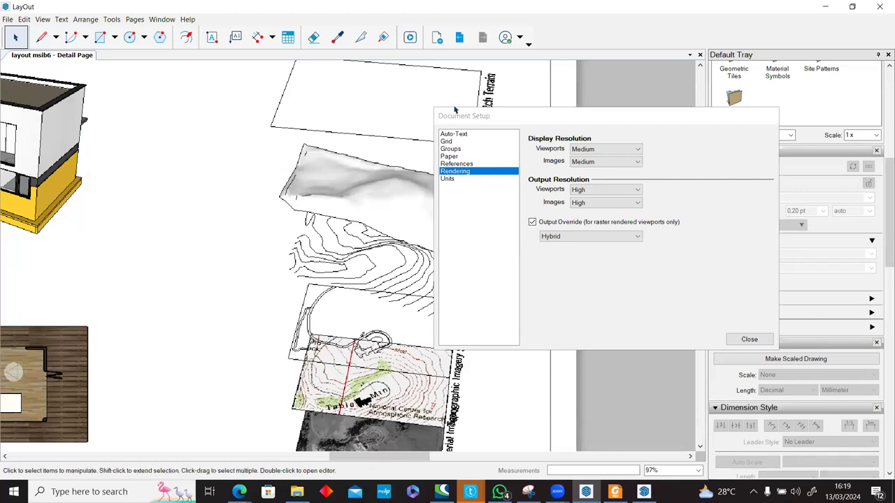
left_click(746, 339)
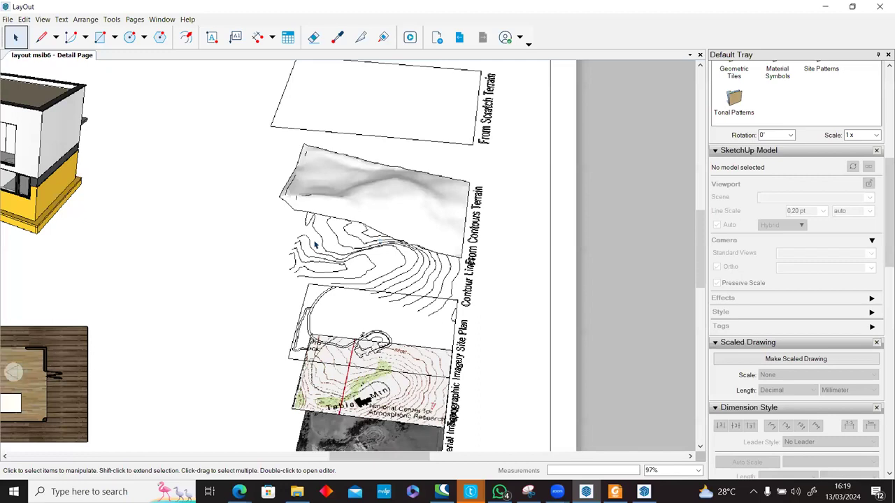
Step: Go to the Inside Page, review the viewport completion section of the SketchUp notes PDF in Foxit PDF Reader, and return to LayOut
scroll(297, 242, "down", 3)
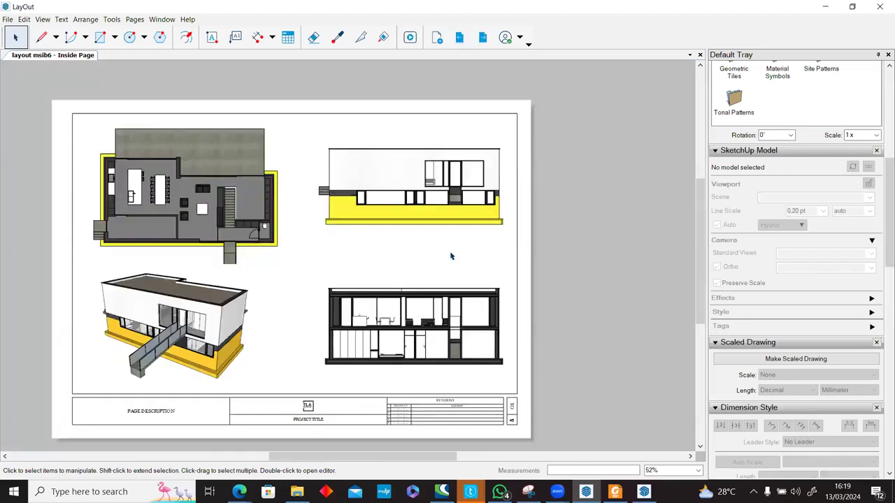
left_click(614, 491)
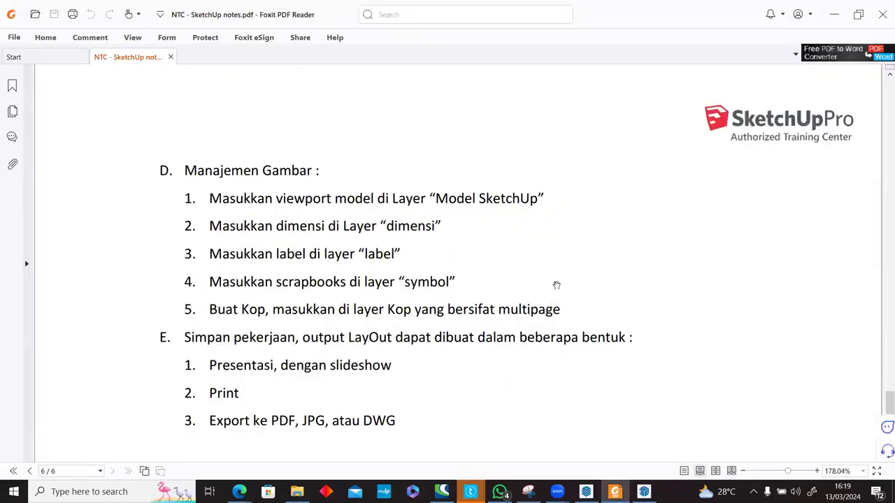
scroll(561, 286, "up", 5)
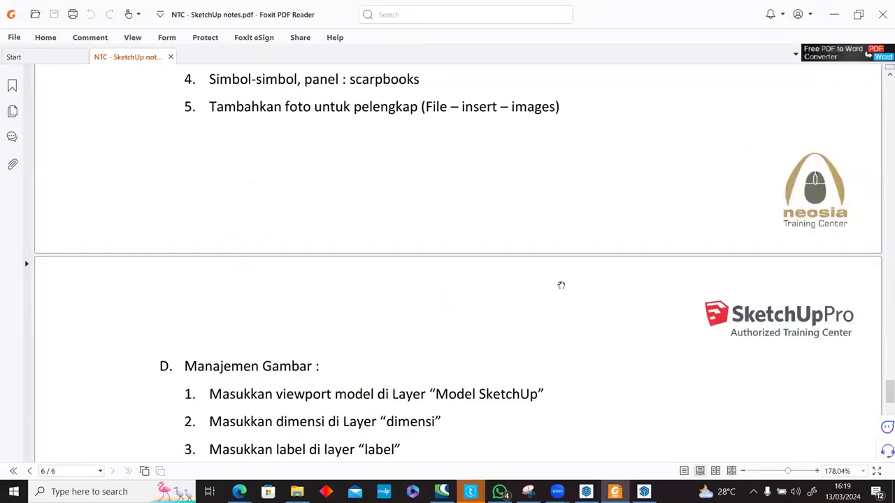
scroll(560, 285, "up", 4)
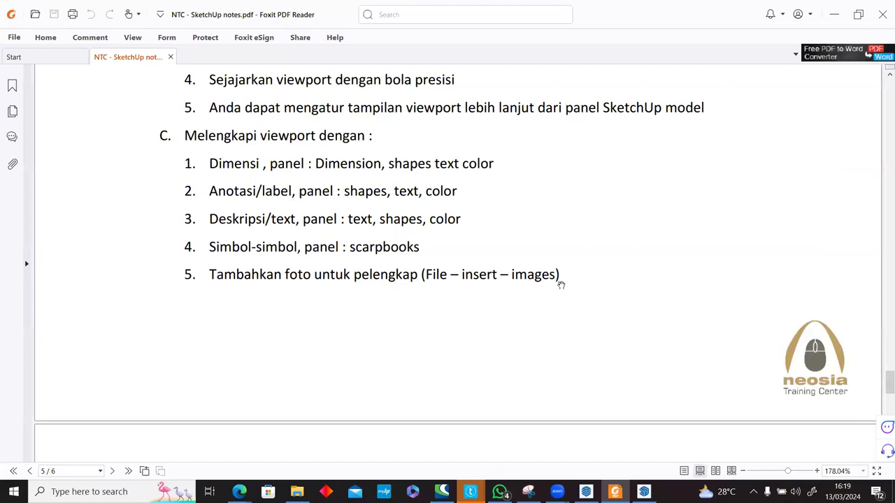
key("alt+Tab")
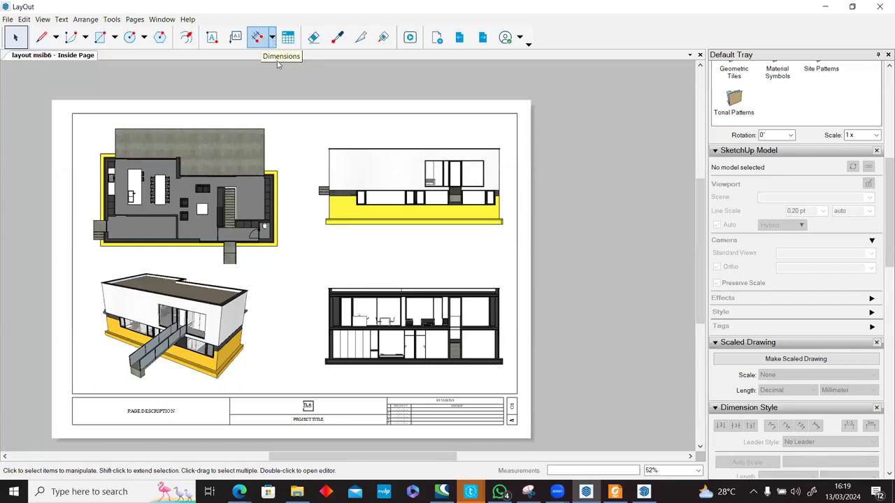
Step: Check the available dimension types, and visit the Detail Page before returning to the Inside Page
left_click(272, 37)
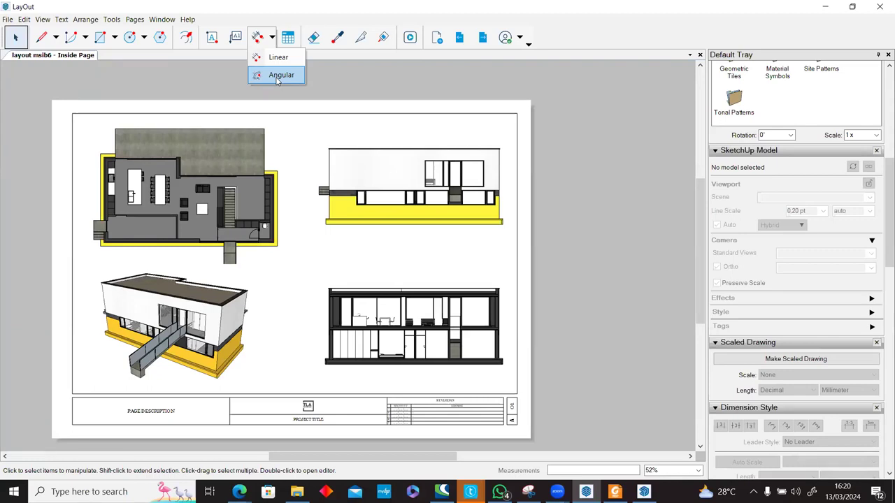
left_click(447, 82)
left_click(482, 38)
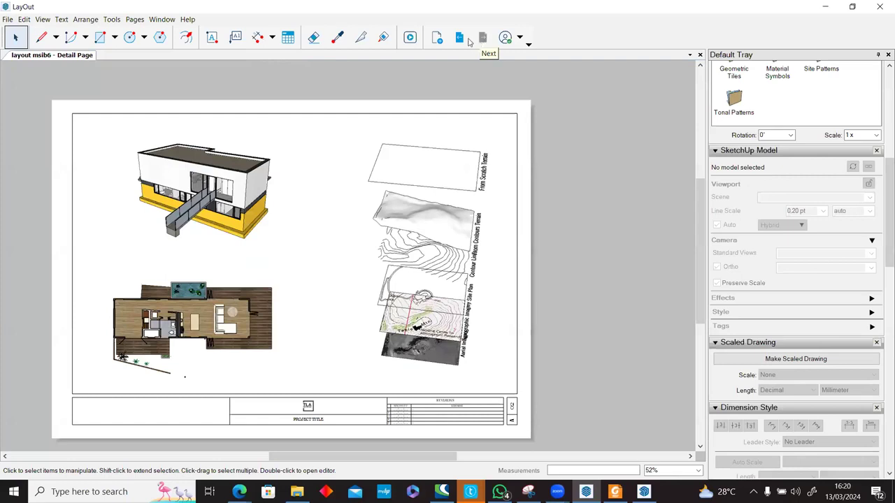
left_click(461, 39)
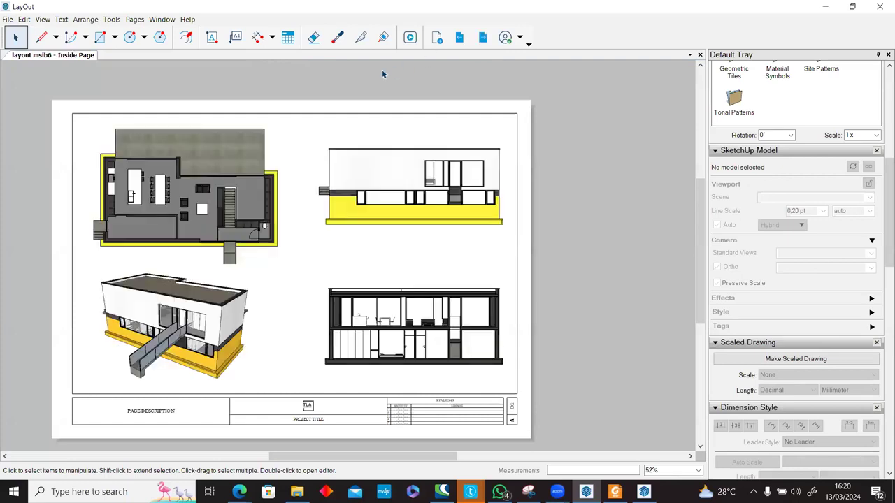
Step: Add a linear dimension below the floor plan, from its lower-left outer corner to the near edge of the front entrance walkway
left_click(258, 37)
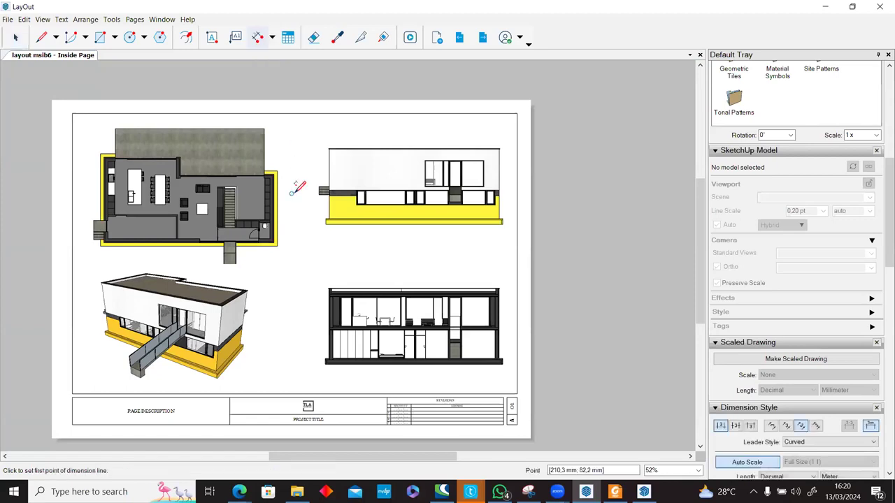
scroll(103, 246, "up", 5)
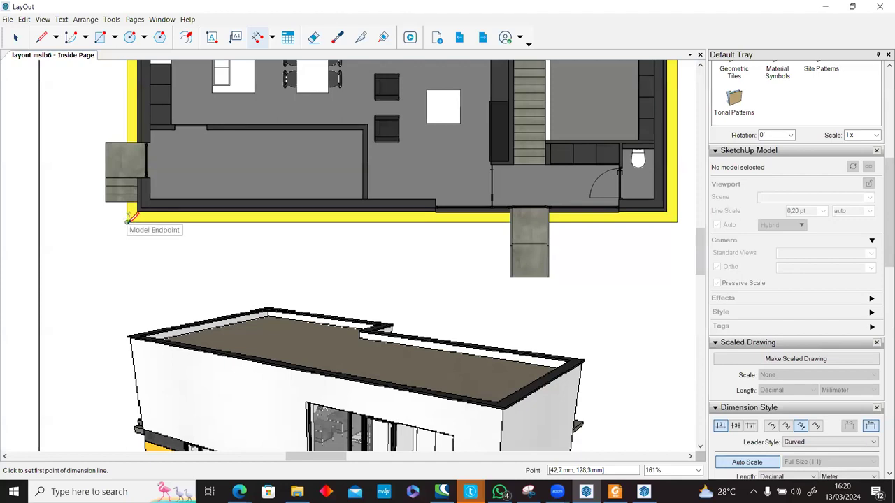
left_click(129, 220)
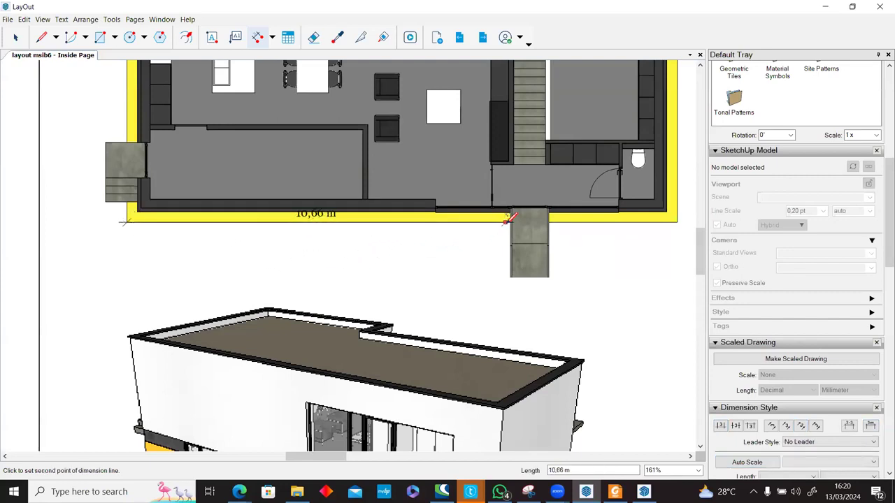
scroll(509, 220, "up", 3)
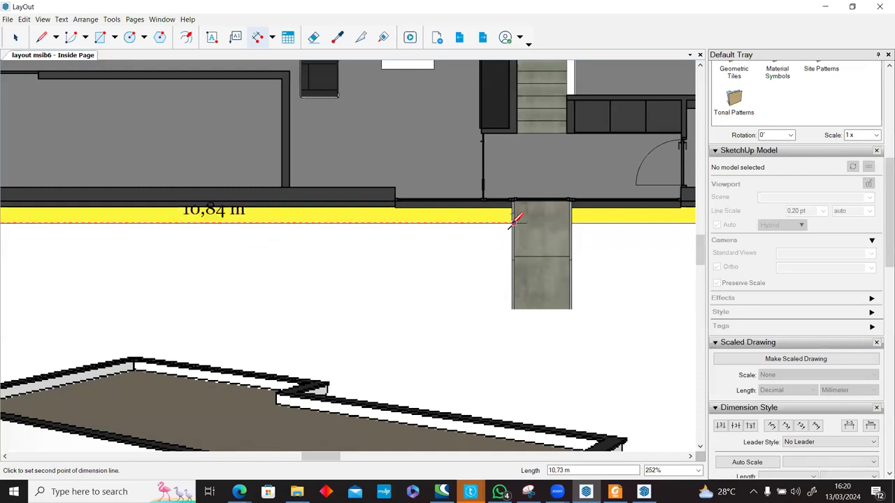
scroll(515, 222, "up", 4)
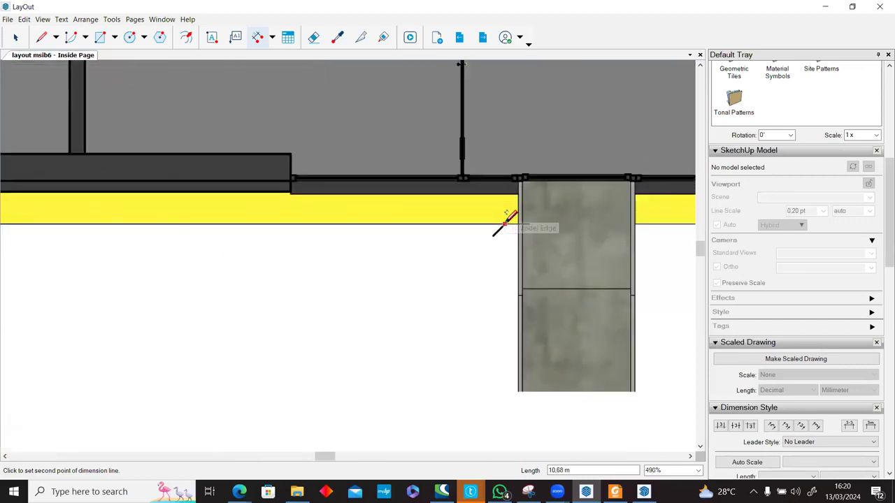
scroll(521, 223, "up", 4)
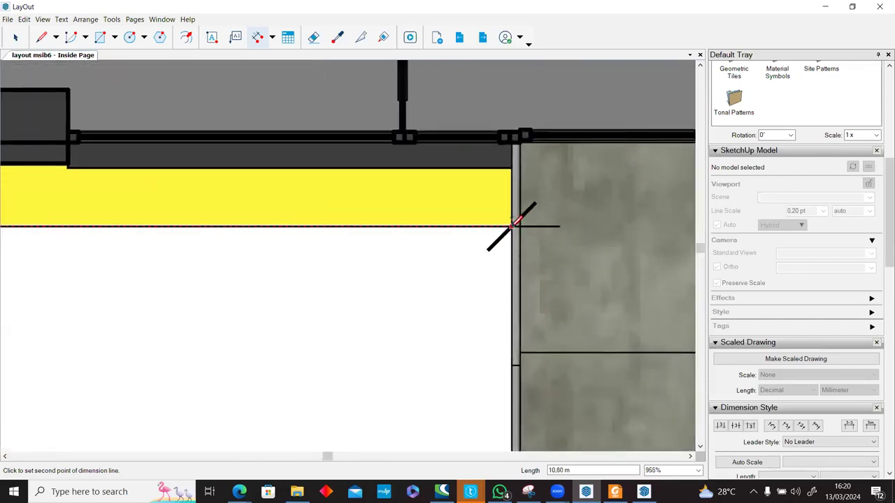
left_click(515, 224)
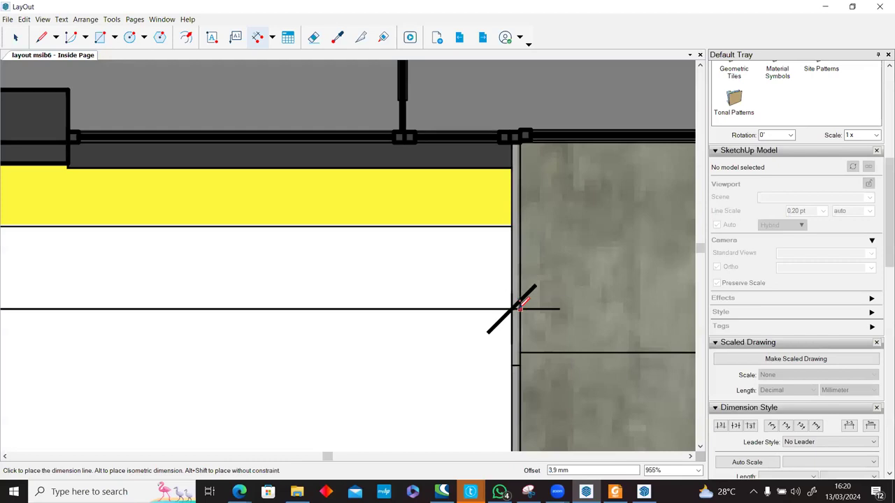
scroll(515, 303, "down", 12)
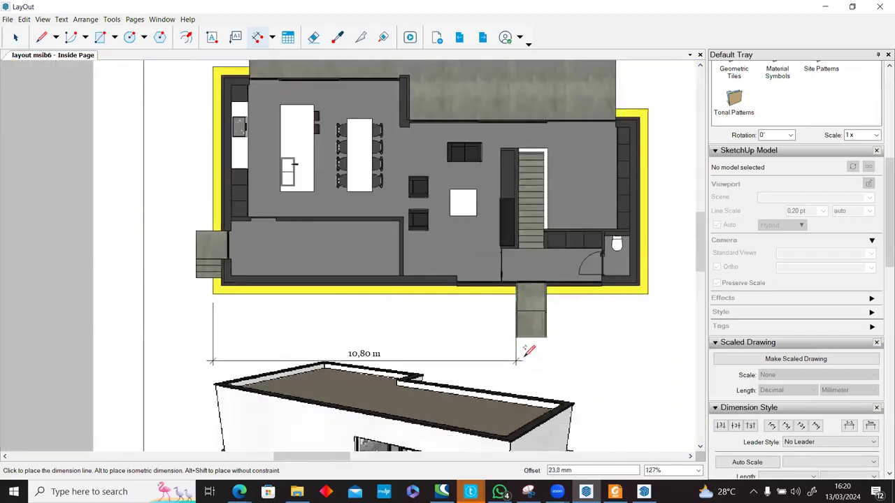
left_click(526, 346)
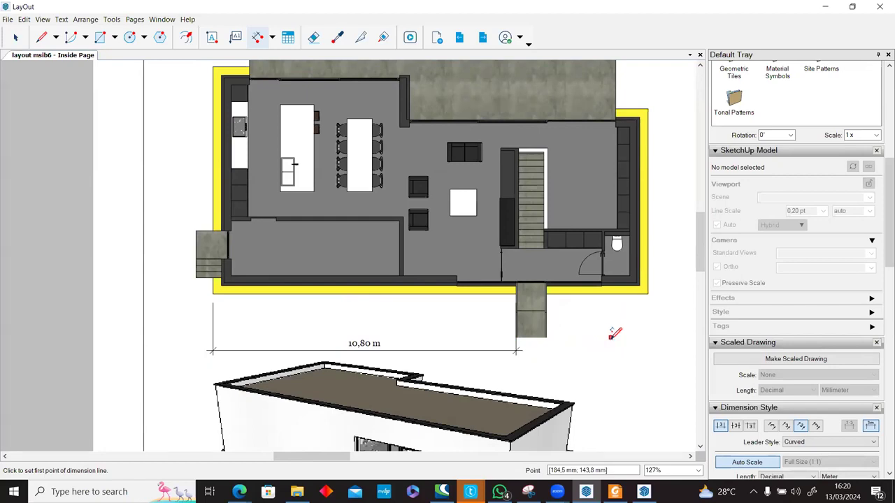
Step: Dimension the rest of the floor plan's lower edge, from the entrance walkway to the lower-right corner, in line with the first dimension
scroll(517, 287, "up", 4)
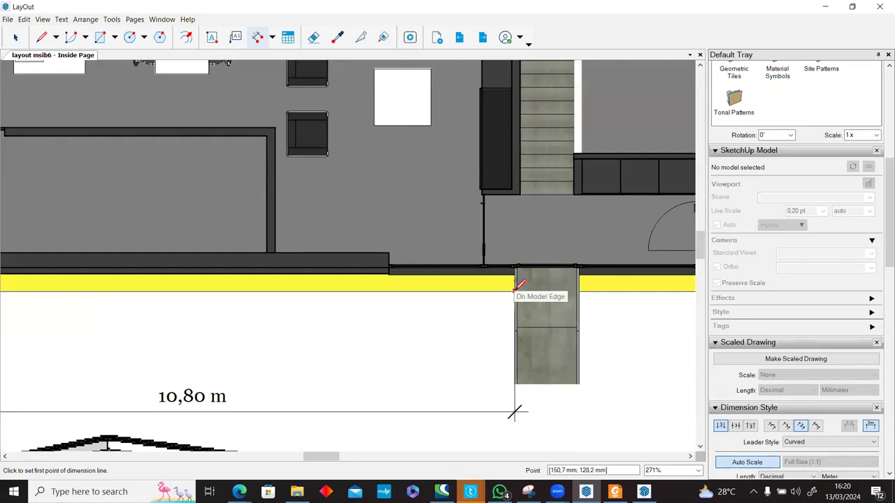
left_click(515, 287)
scroll(615, 287, "down", 3)
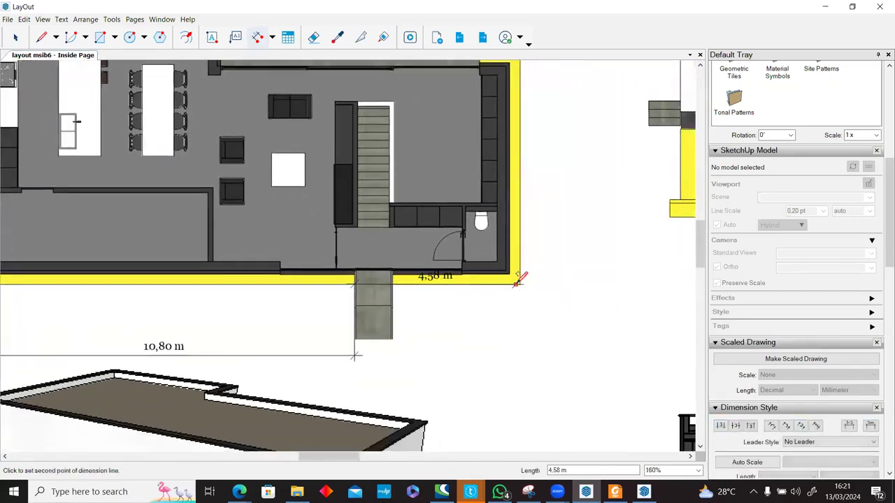
left_click(520, 285)
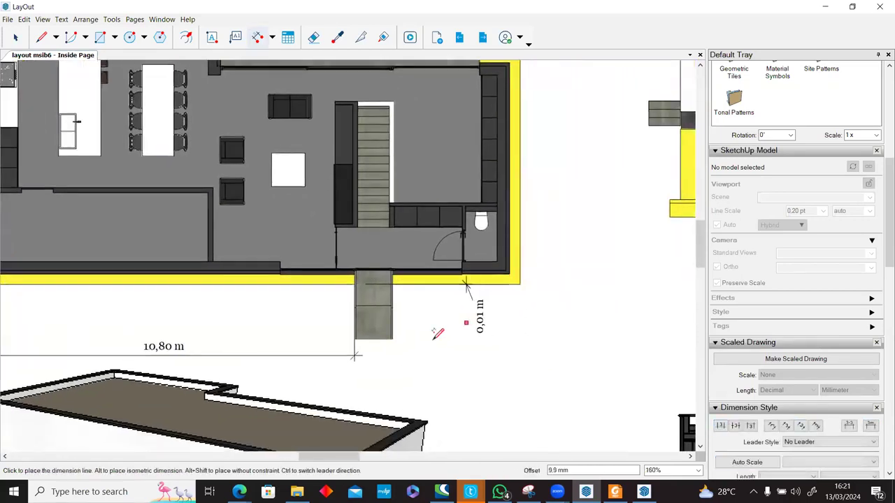
left_click(536, 343)
Step: Dimension the section view horizontally from the foundation's left end to the wall before the bed, placing the dimension line below the foundation
scroll(415, 256, "down", 4)
middle_click_drag(497, 225, 339, 151)
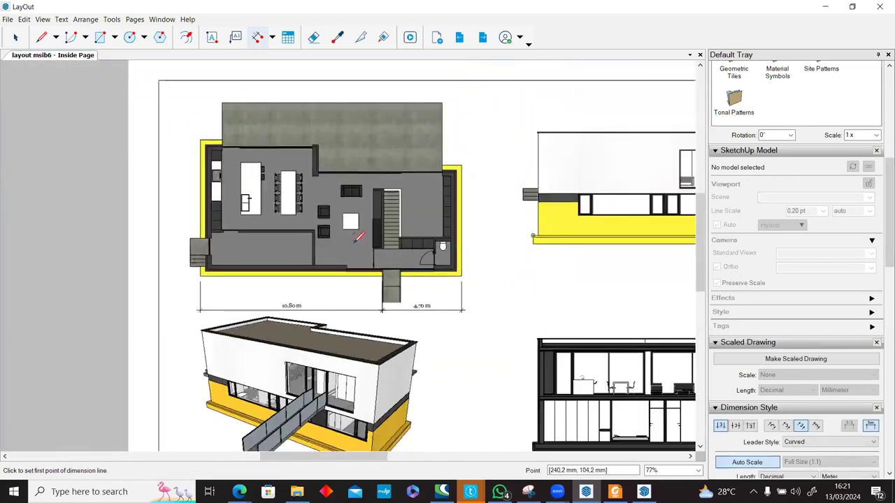
middle_click_drag(500, 230, 404, 206)
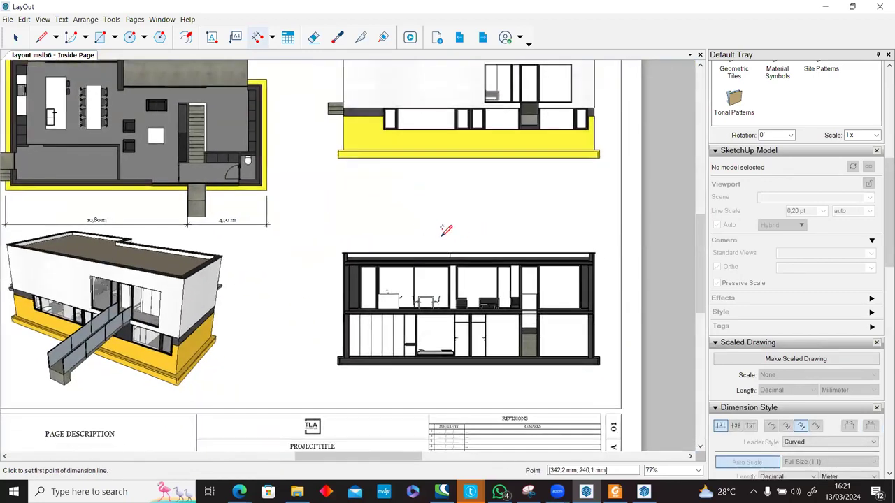
middle_click_drag(403, 345, 395, 199)
scroll(395, 199, "up", 7)
middle_click_drag(177, 266, 128, 294)
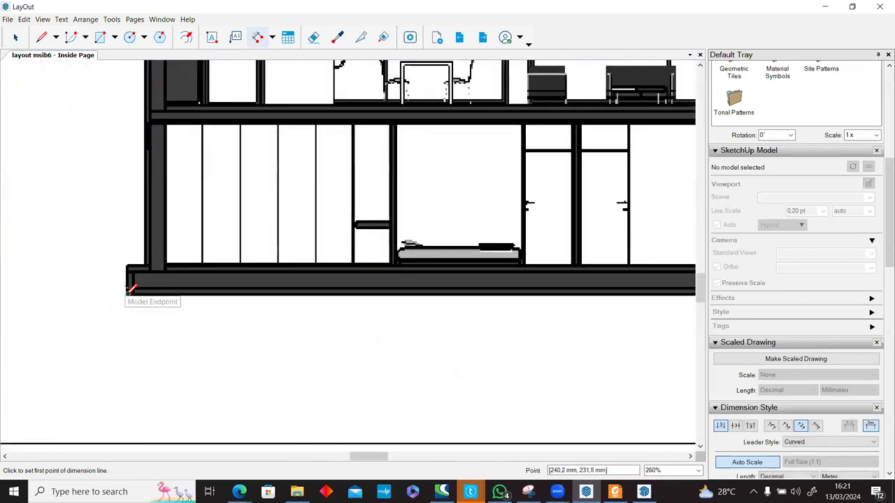
left_click(128, 293)
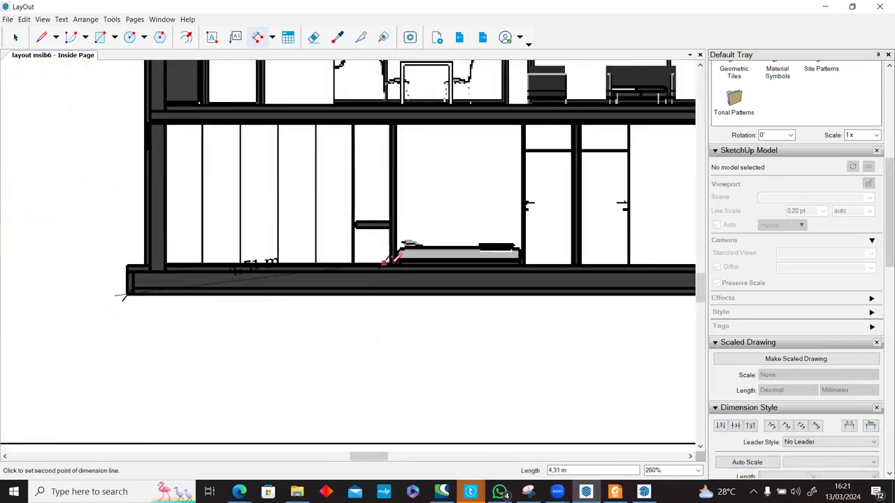
left_click(390, 264)
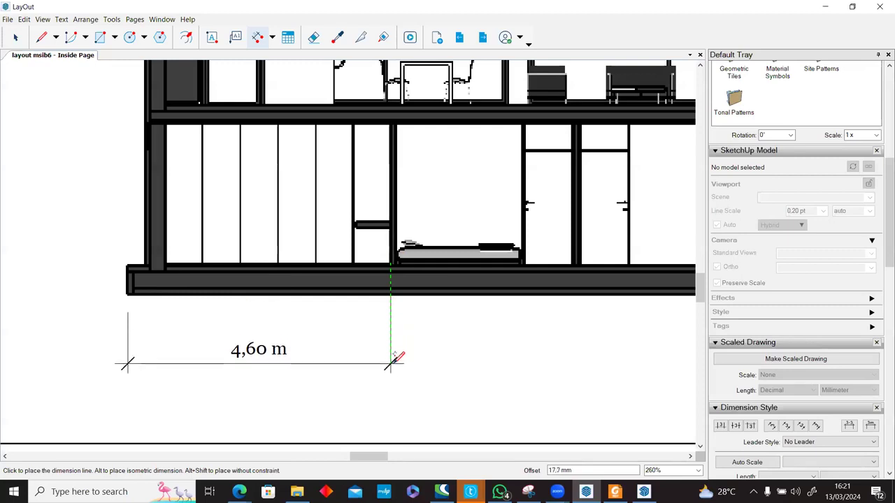
left_click(394, 358)
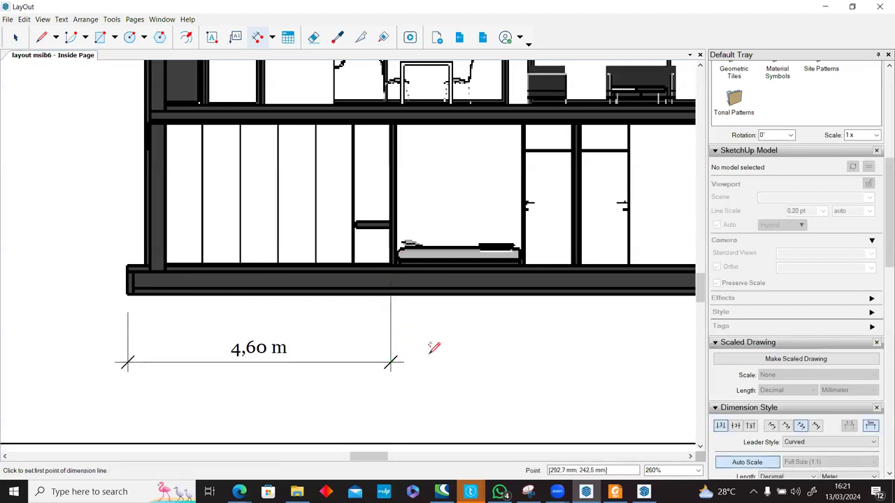
Step: Continue the section's dimension chain across the bed bay and the two adjacent door bays
double_click(525, 264)
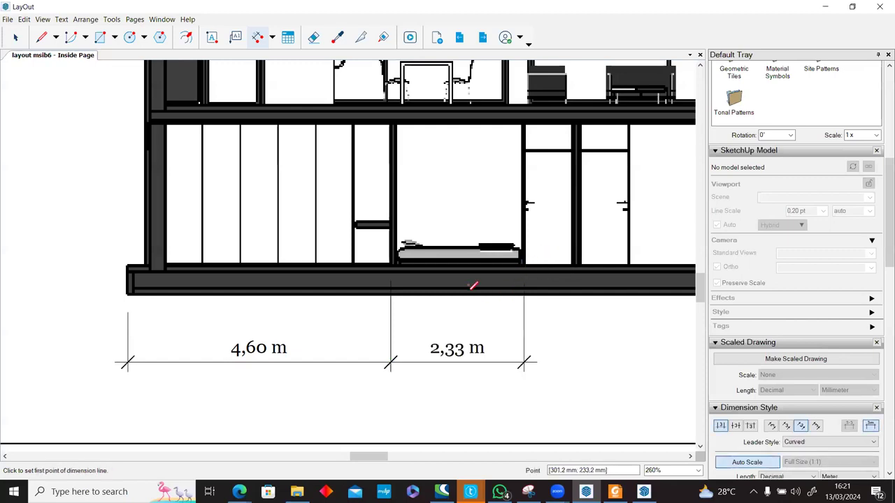
double_click(578, 264)
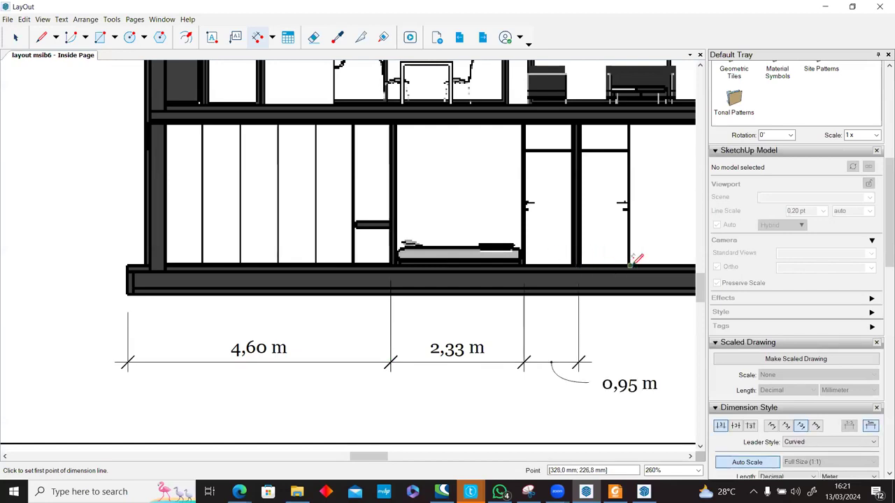
double_click(628, 265)
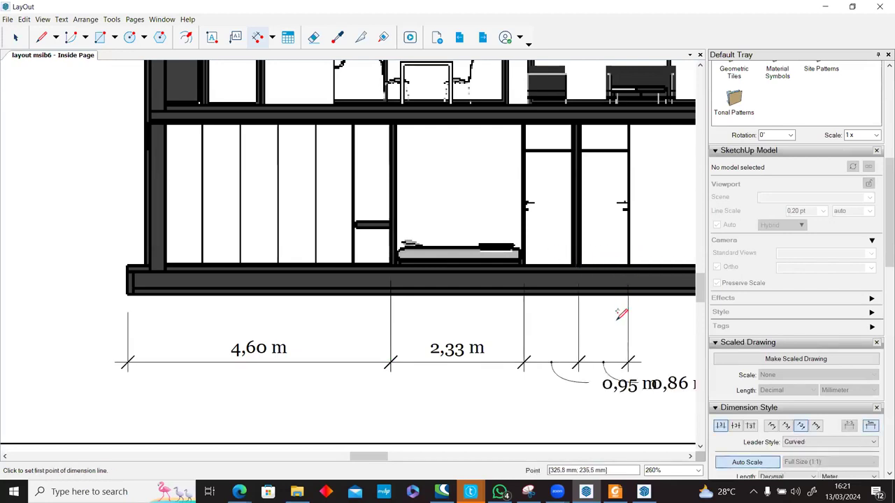
Step: Extend the section's dimension chain across the open bay, the stair bay and the last room to the foundation's right end
middle_click_drag(621, 311, 436, 311)
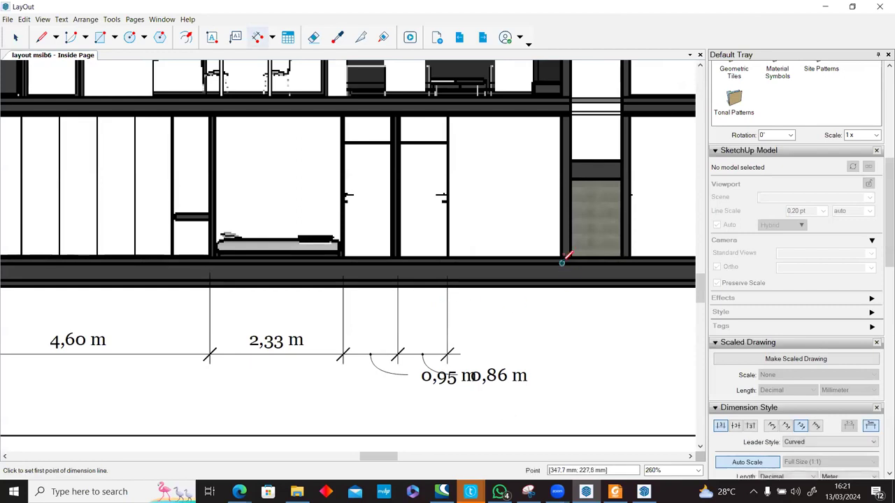
scroll(566, 256, "up", 1)
scroll(569, 250, "up", 3)
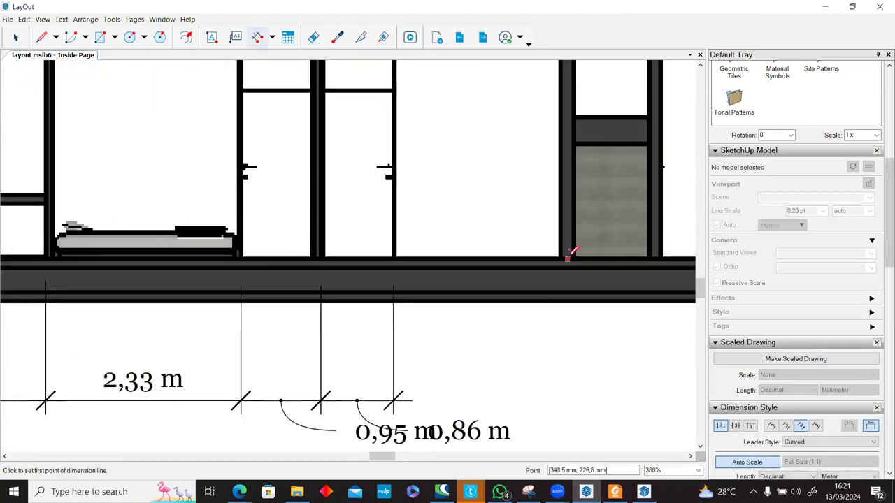
double_click(562, 258)
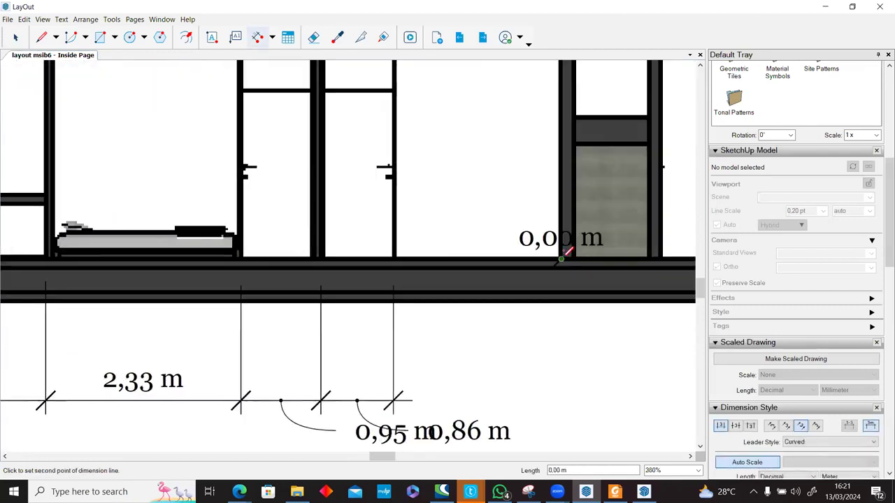
double_click(653, 259)
scroll(543, 256, "down", 4)
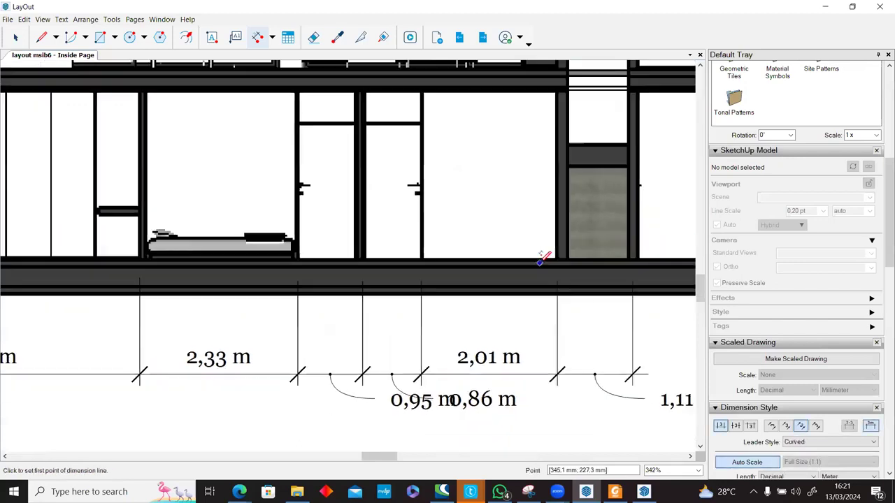
middle_click_drag(492, 292, 282, 284)
double_click(553, 275)
scroll(578, 311, "down", 3)
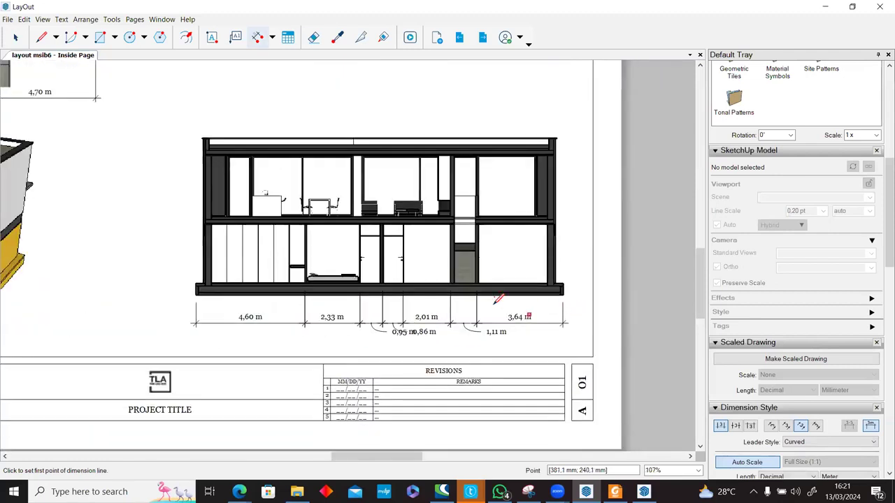
Step: Place the text of the section's leftmost dimension below its dimension line
mouse_move(304, 229)
middle_mouse_down()
mouse_move(367, 245)
mouse_move(373, 225)
middle_mouse_up()
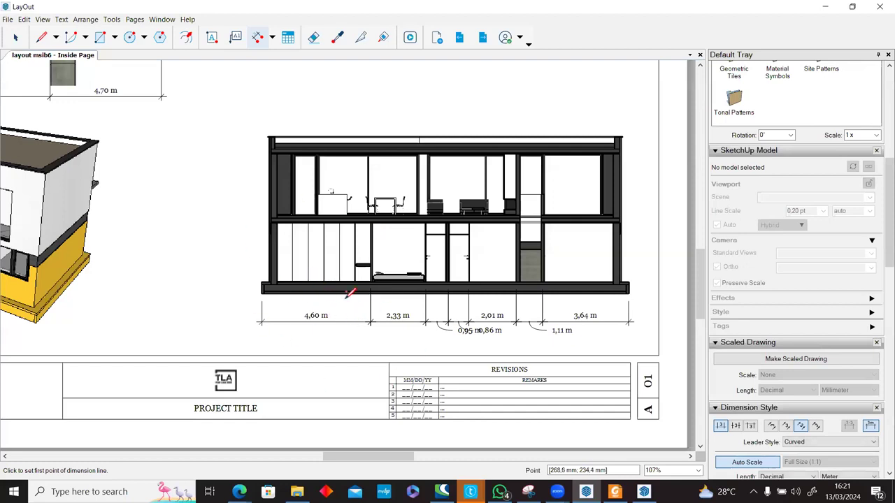
scroll(318, 311, "up", 4)
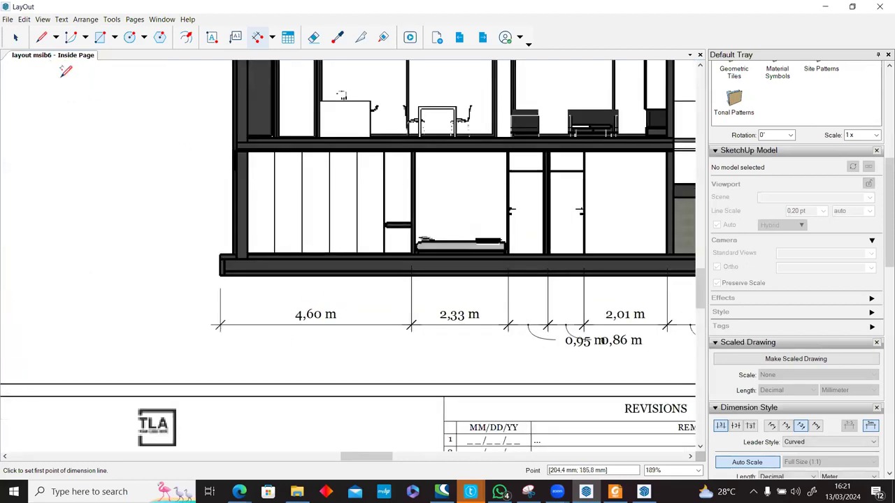
left_click(16, 40)
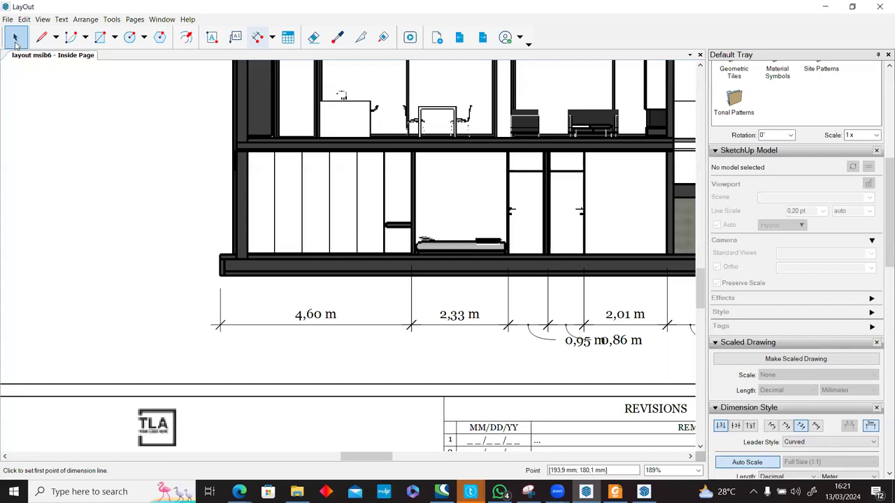
left_click(305, 322)
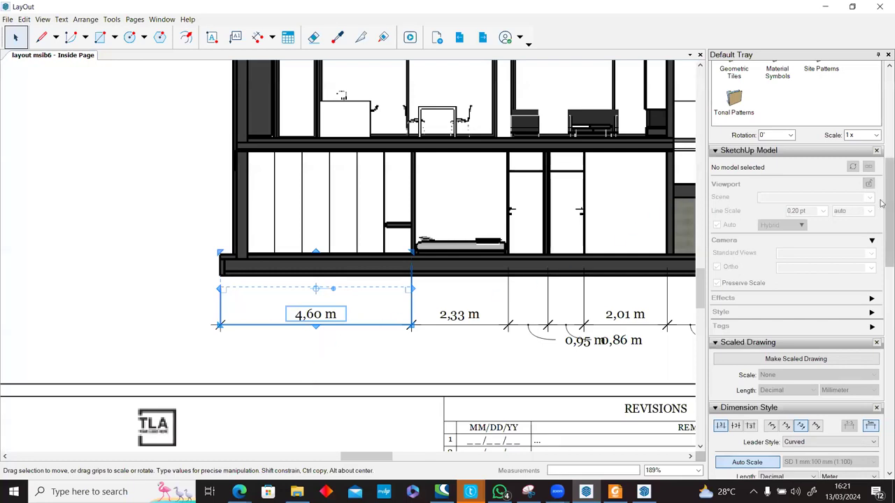
scroll(880, 253, "down", 2)
scroll(881, 253, "down", 3)
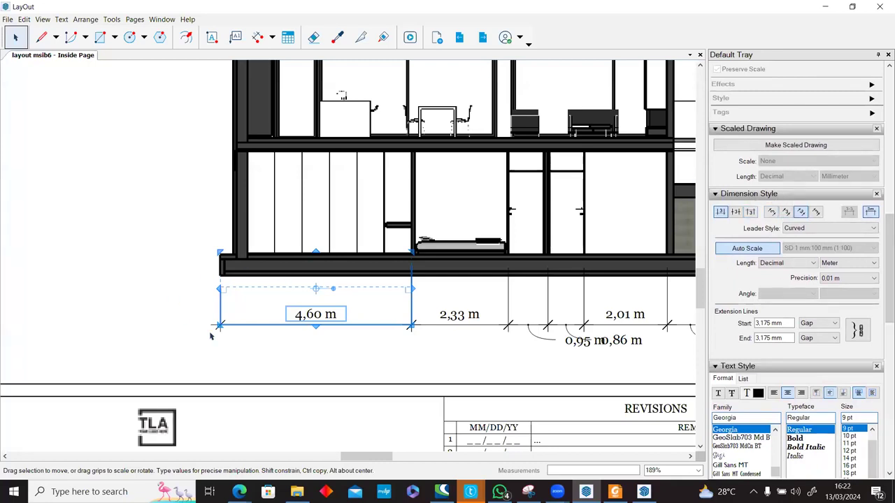
left_click(305, 359)
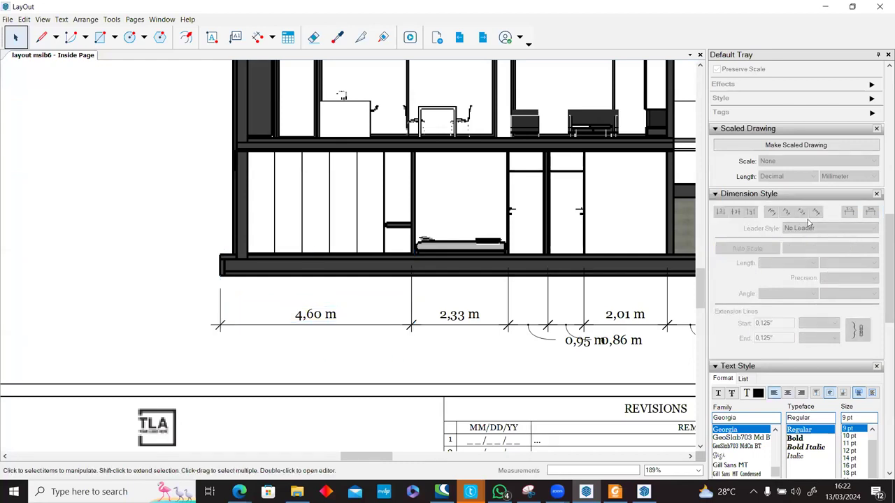
left_click(307, 315)
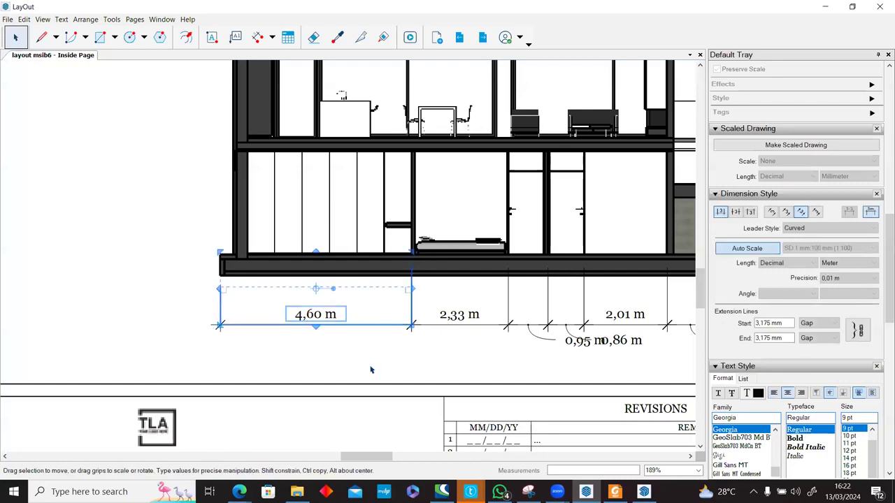
scroll(340, 310, "up", 2)
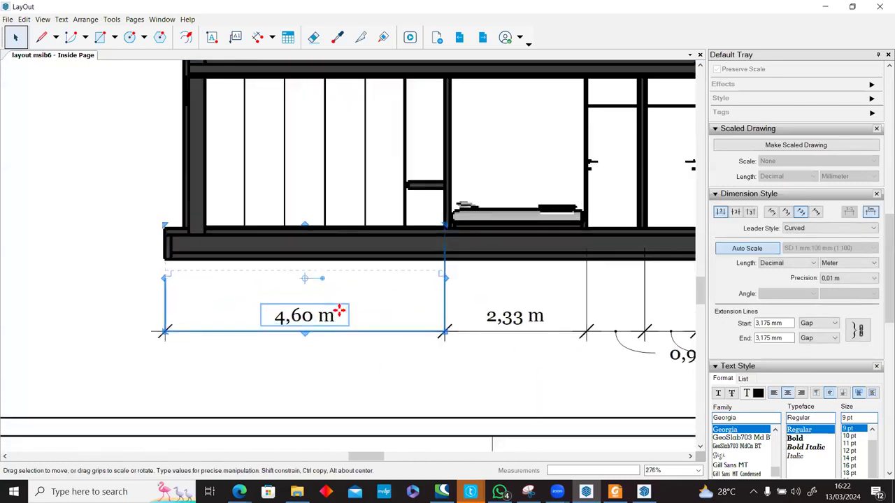
left_click(750, 211)
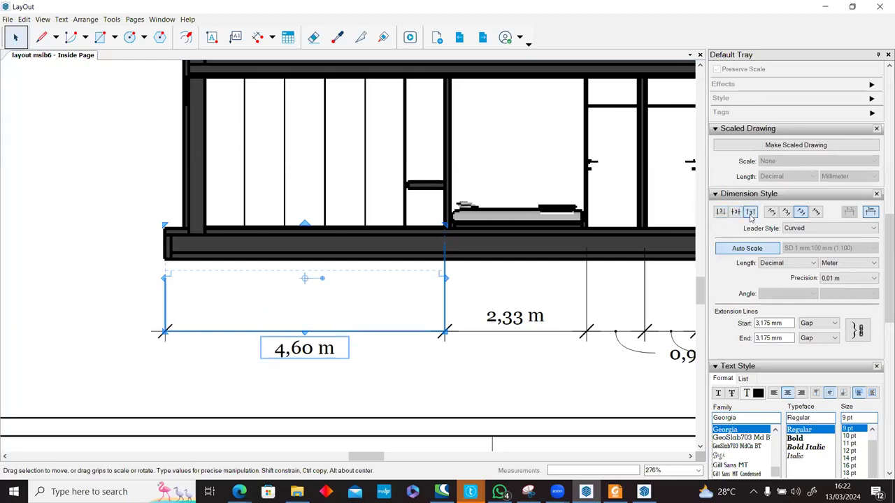
Step: Center the leftmost section dimension's text on its dimension line, trying vertical, horizontal and perpendicular orientations before restoring aligned text
left_click(735, 213)
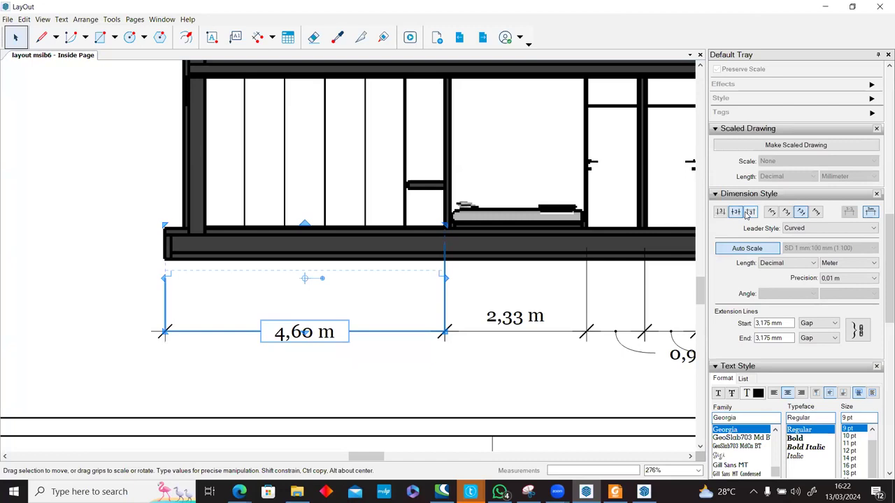
left_click(771, 216)
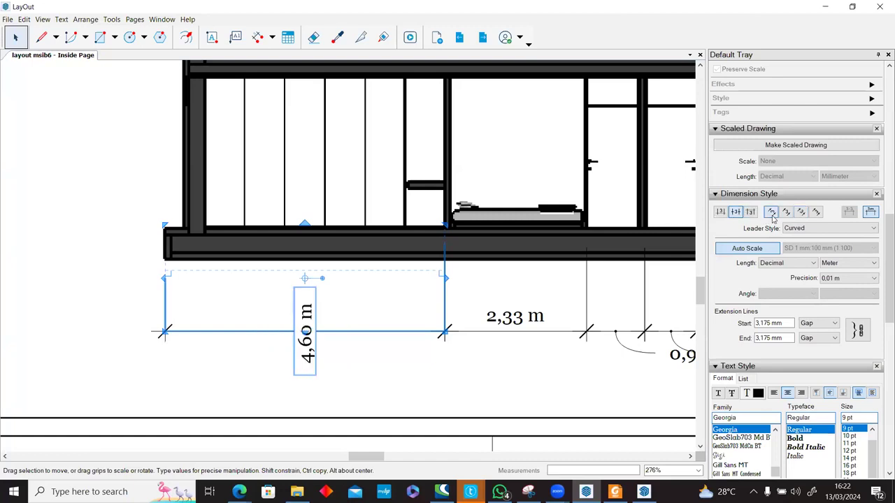
left_click(786, 214)
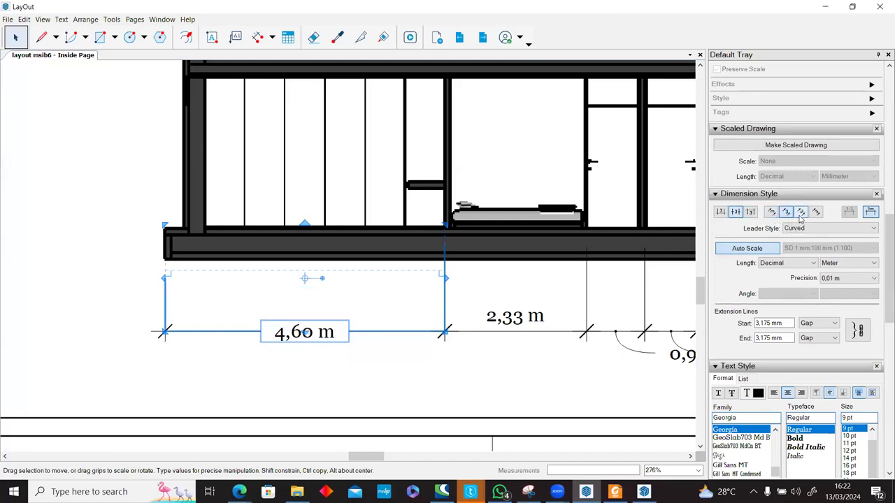
left_click(815, 214)
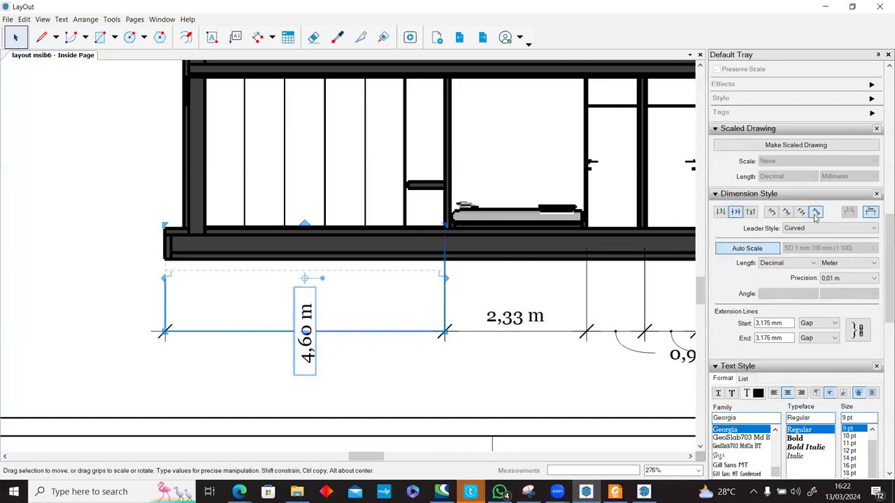
left_click(801, 213)
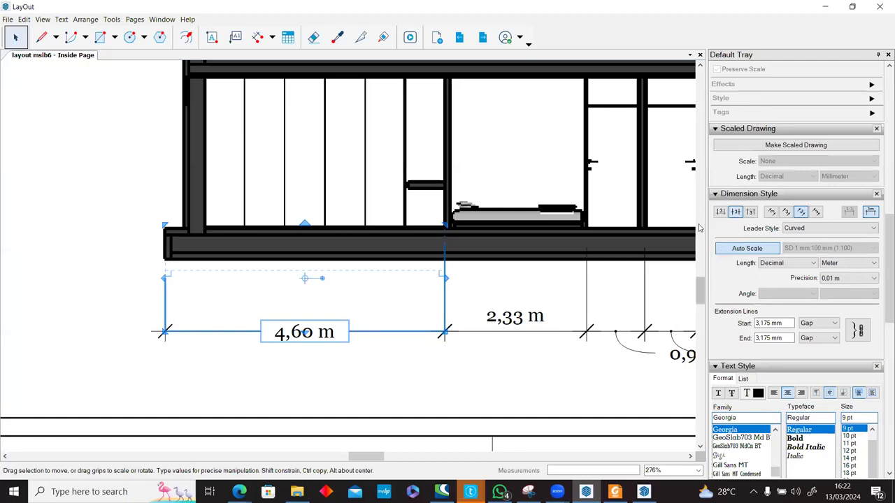
left_click(727, 249)
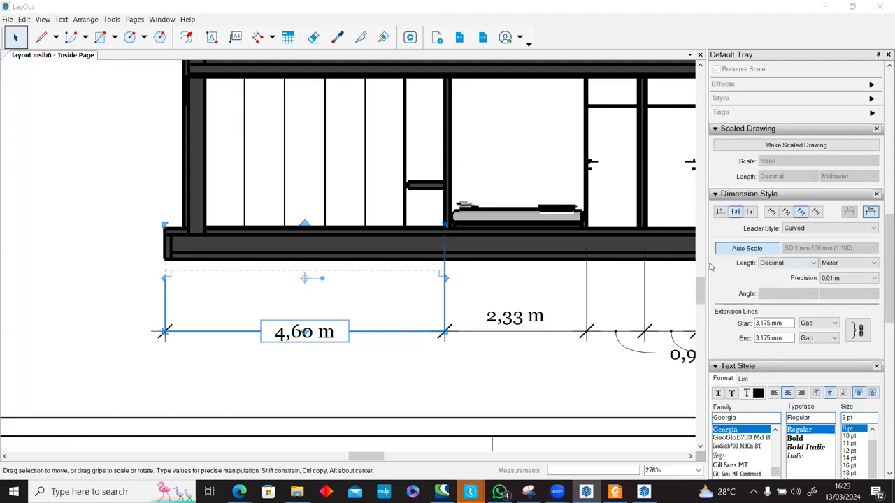
Step: Try centimeters and millimeters as the length unit of the section's leftmost dimension
scroll(388, 313, "up", 1)
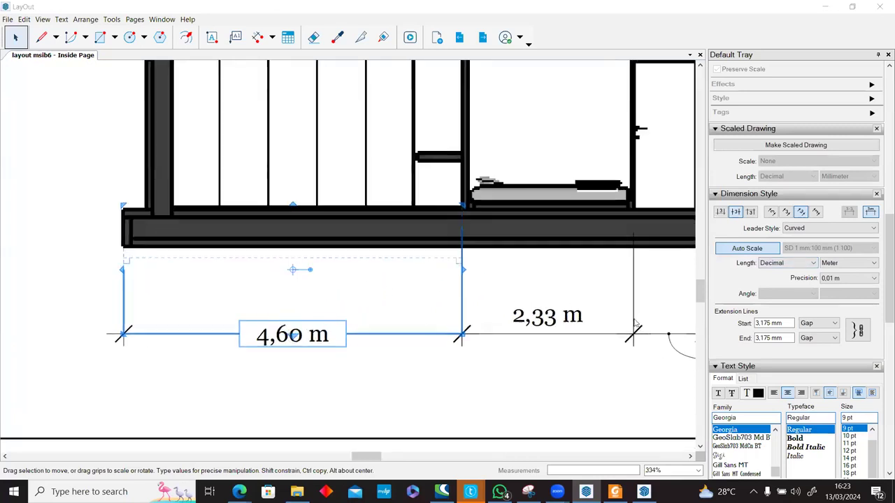
left_click(836, 264)
left_click(837, 295)
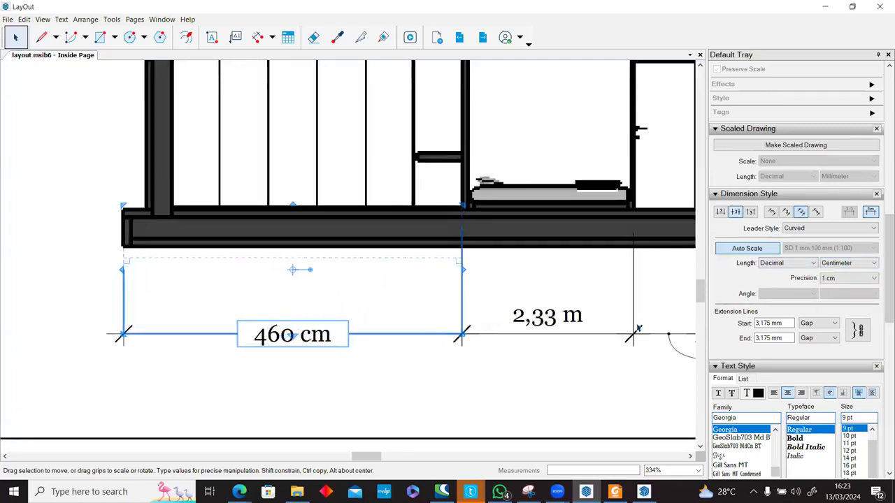
left_click(845, 263)
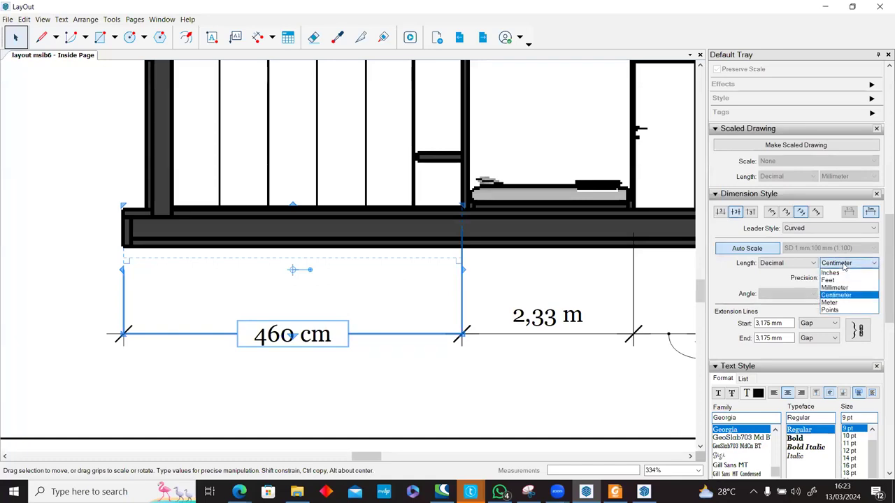
left_click(838, 293)
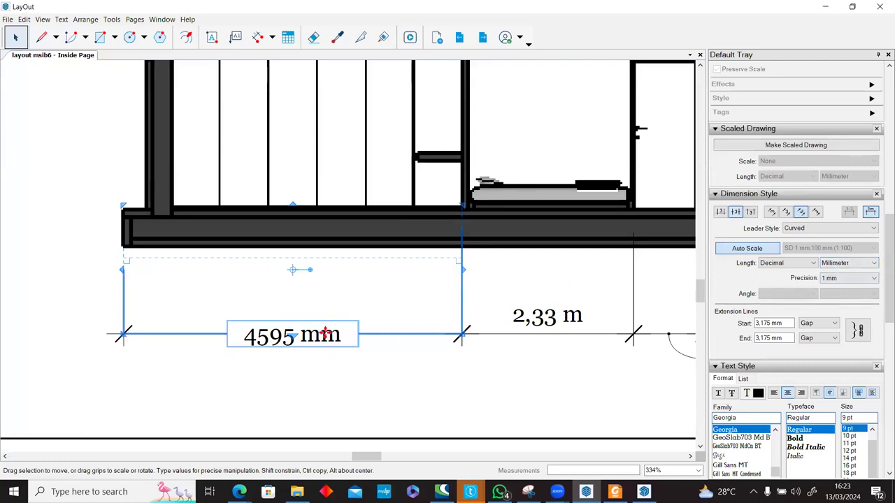
Step: Hide the unit suffix of the leftmost dimension and set its length unit to Centimeter with a precision of 1
left_click(871, 216)
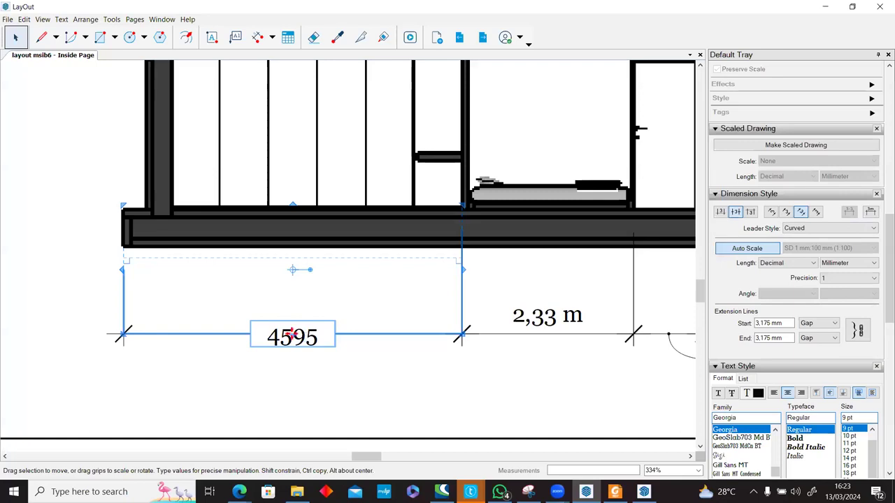
left_click(836, 263)
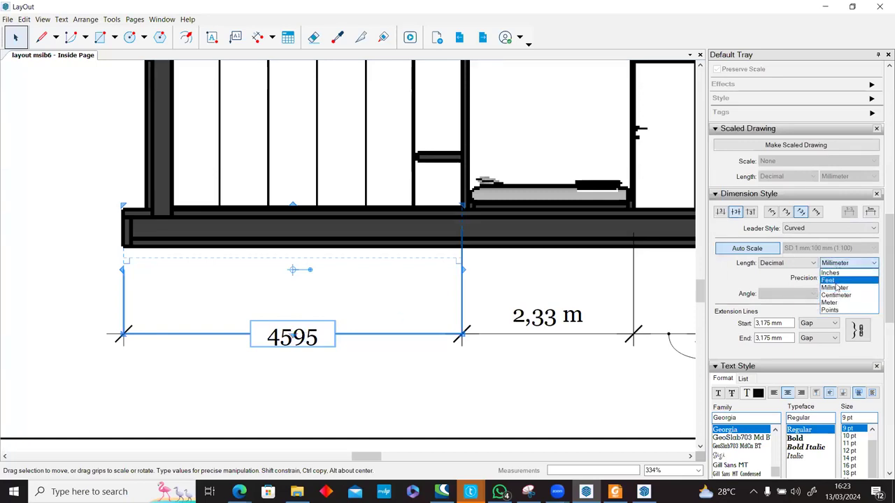
left_click(838, 296)
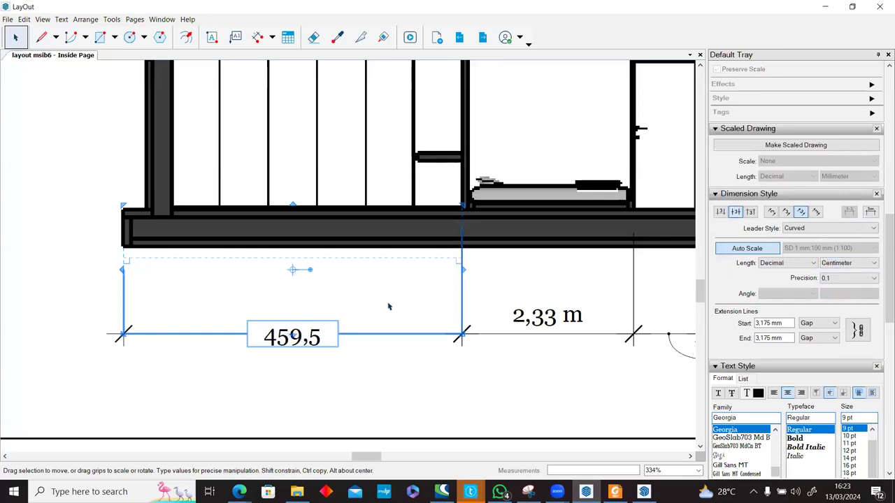
left_click(855, 280)
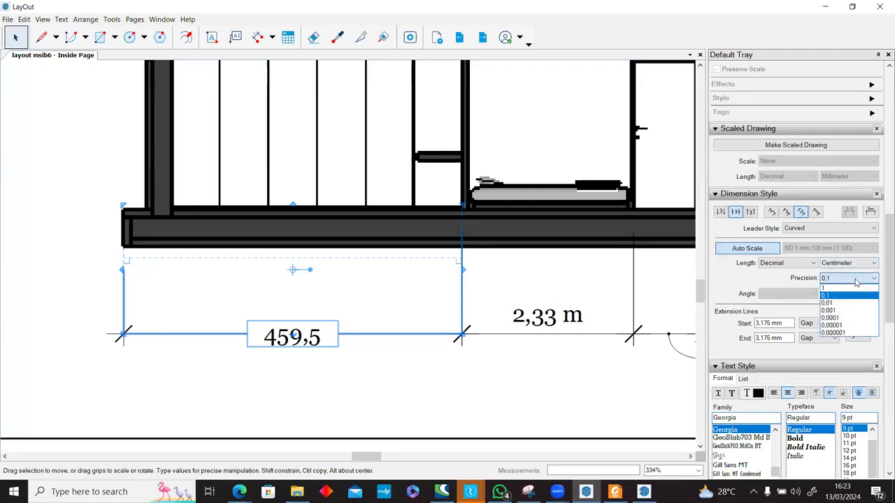
left_click(841, 289)
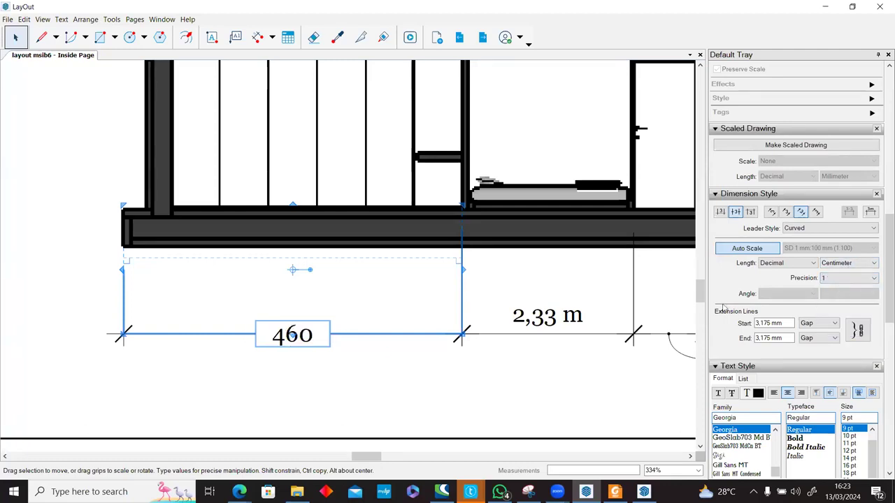
Step: Try linked start and end extension line gaps of 2 mm and 3 mm on the leftmost dimension
scroll(382, 352, "down", 1)
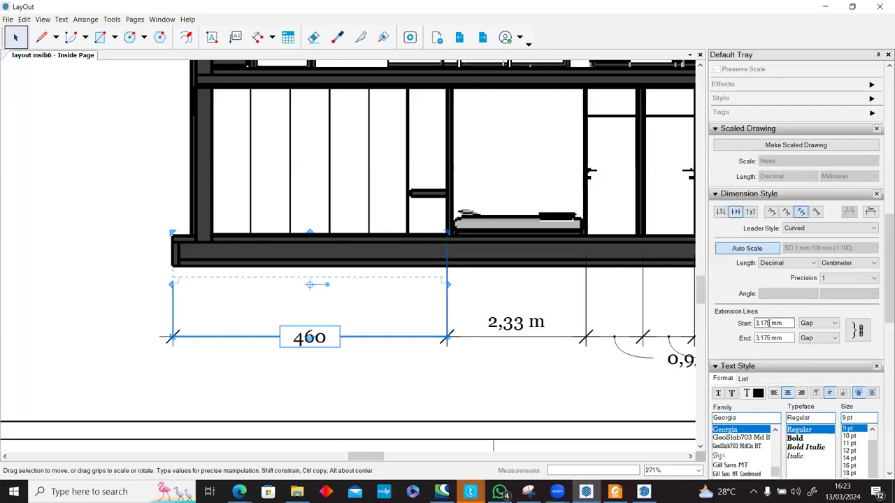
scroll(364, 347, "up", 2)
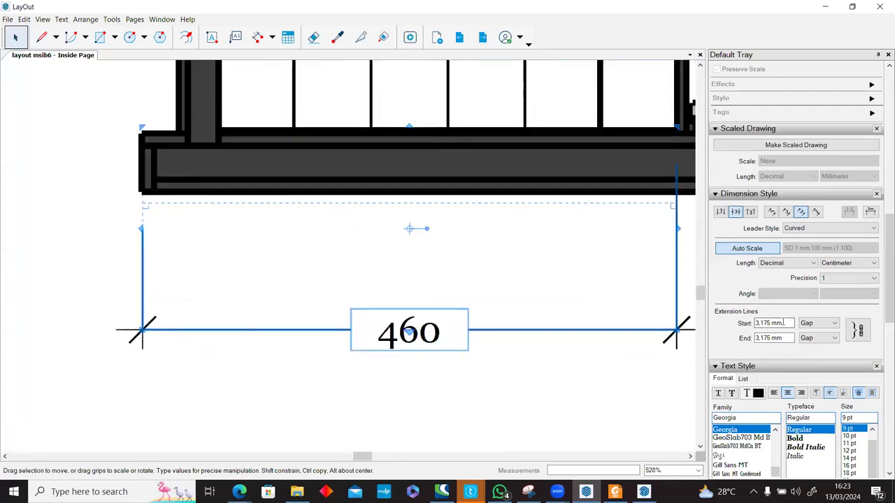
left_click(807, 323)
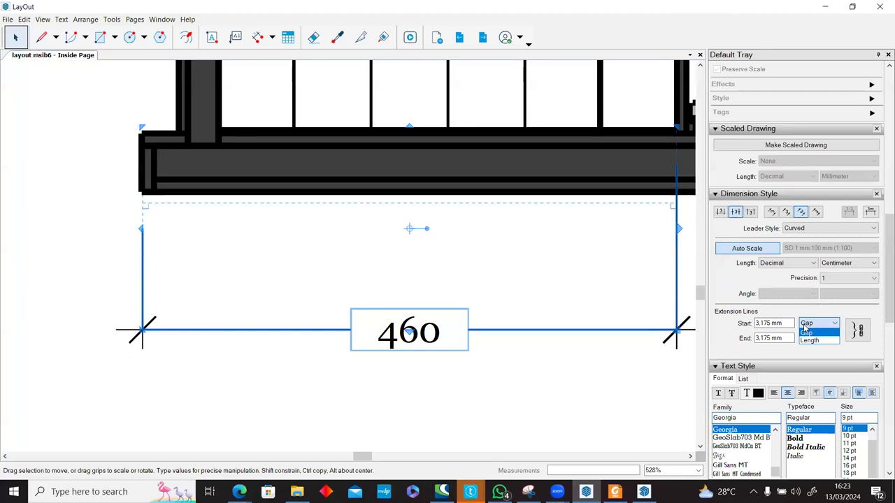
left_click(804, 328)
left_click_drag(790, 325, 724, 325)
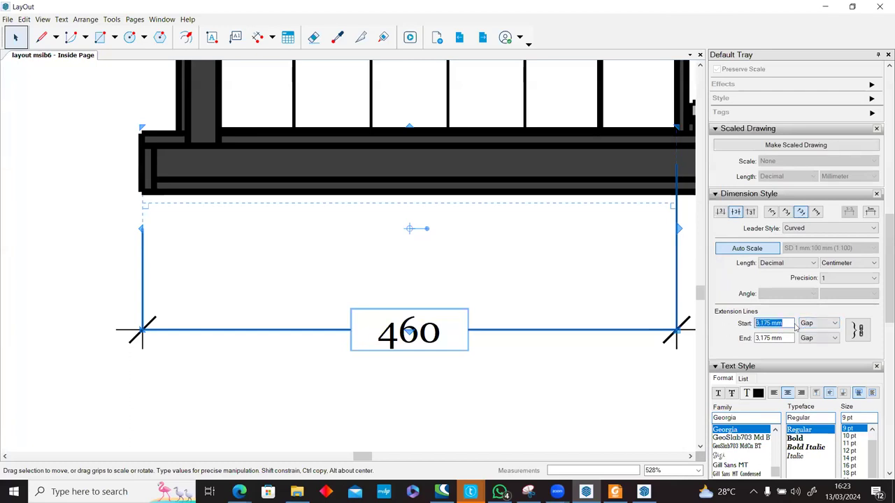
type("2")
key("Tab")
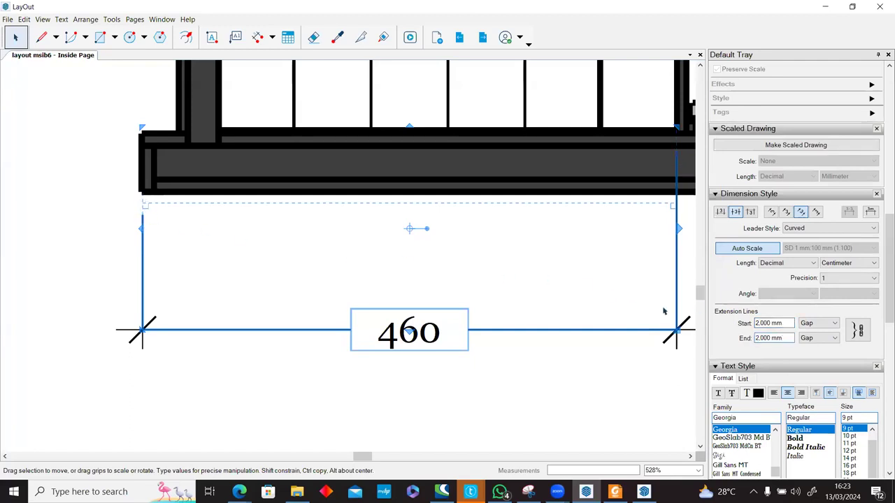
left_click(784, 323)
type("3")
key("Tab")
Step: Adjust the leftmost dimension's extension lines individually to begin just below the foundation, with gaps of about 1.4 mm at the start and 6.8 mm at the end
double_click(143, 248)
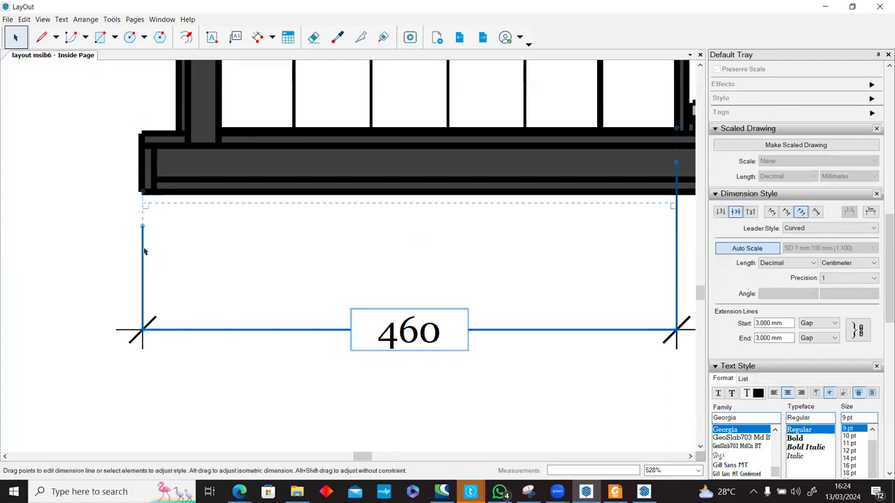
left_click(143, 250)
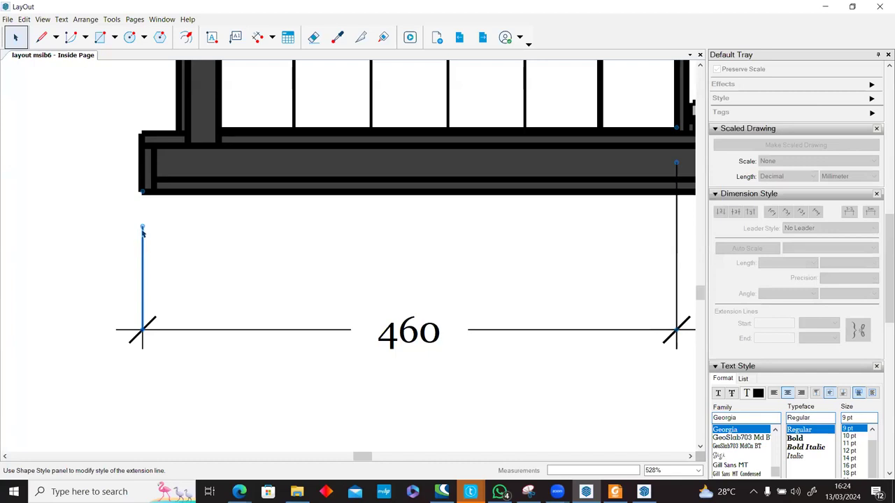
scroll(141, 225, "up", 3)
left_click_drag(142, 225, 142, 173)
scroll(142, 225, "down", 4)
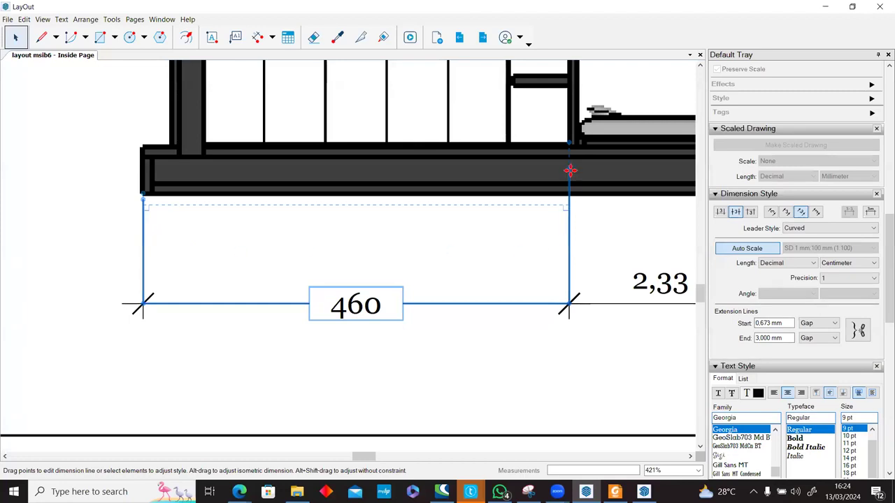
left_click_drag(571, 170, 569, 208)
left_click_drag(142, 199, 143, 206)
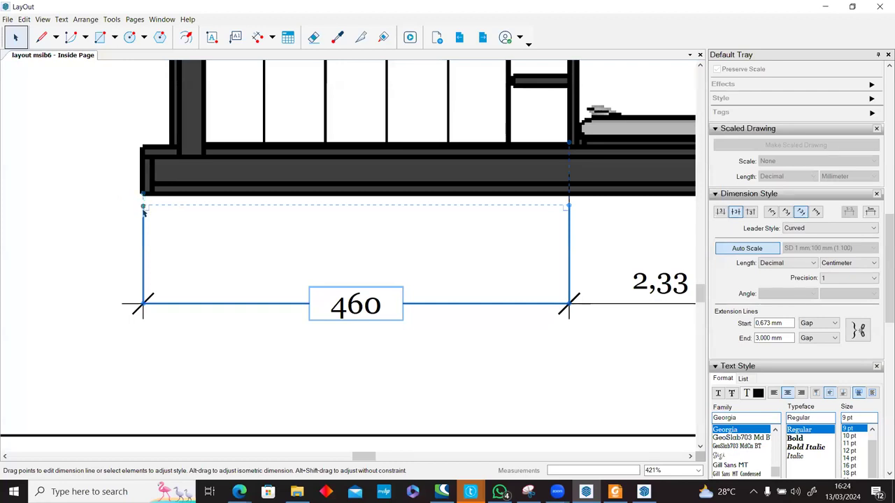
left_click(492, 374)
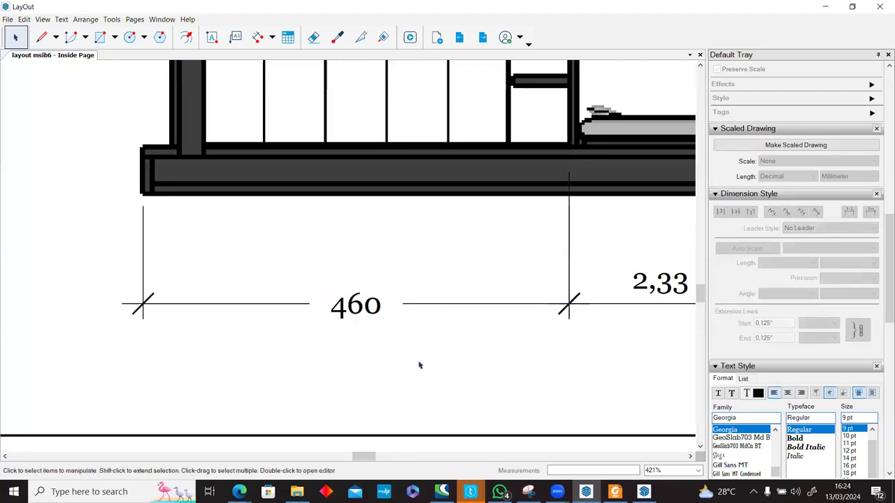
Step: Change the leftmost dimension's text to Gill Sans MT, trying other fonts and bold but keeping Regular at 9 pt
left_click(378, 307)
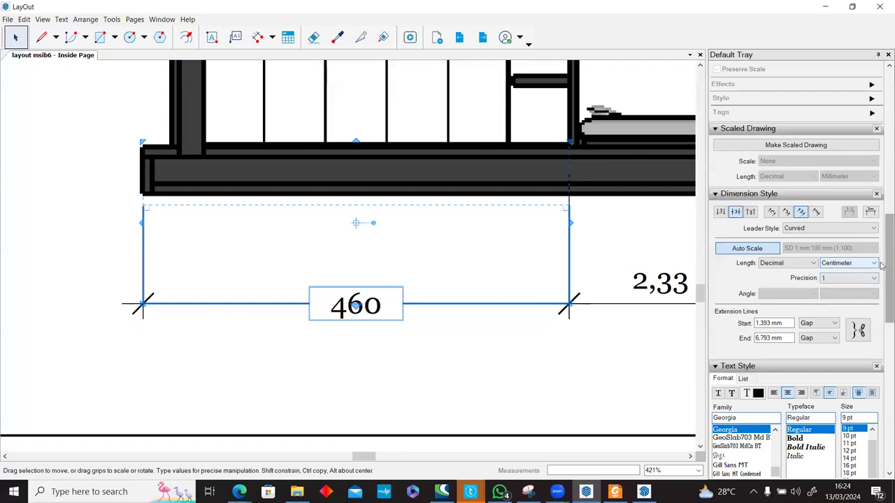
scroll(882, 272, "down", 5)
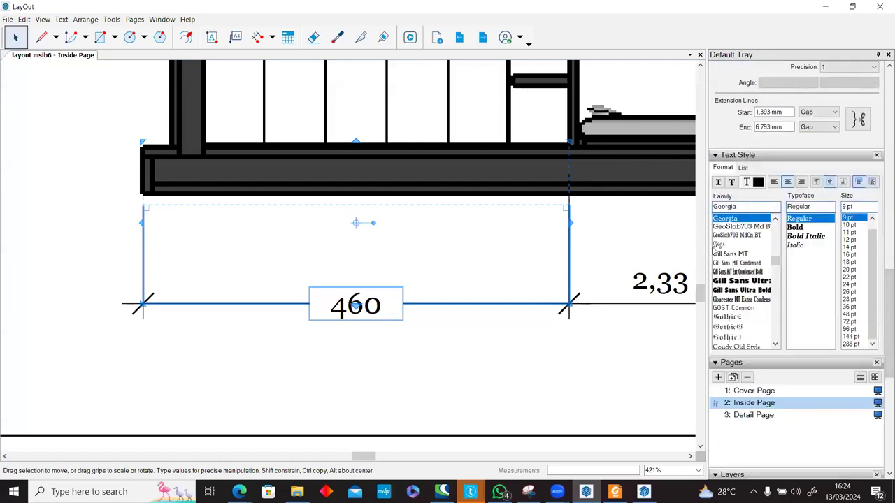
left_click(733, 227)
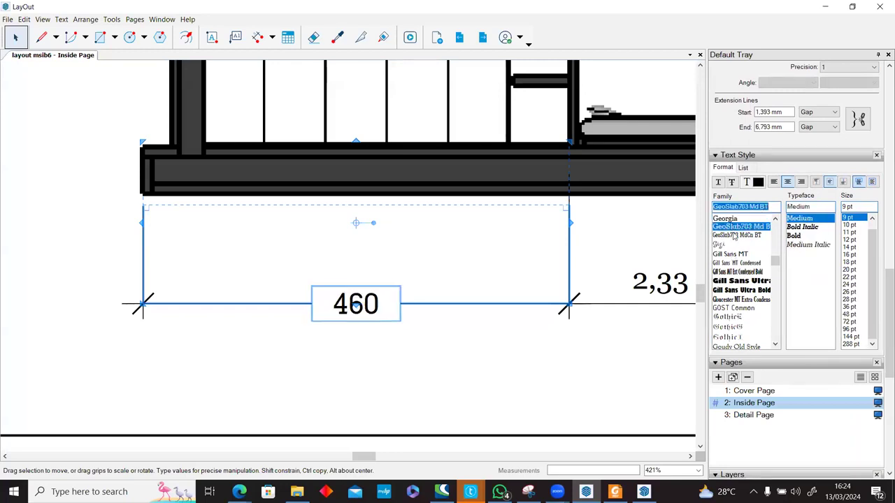
left_click(734, 236)
left_click(734, 253)
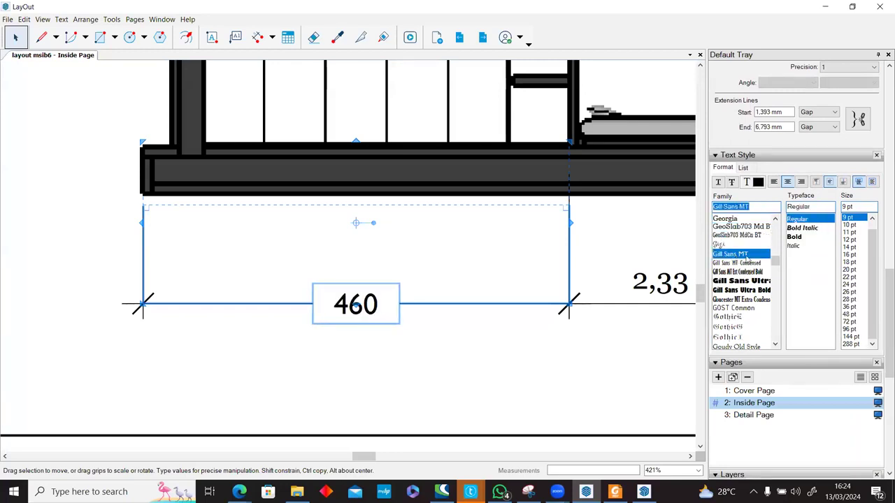
left_click(802, 237)
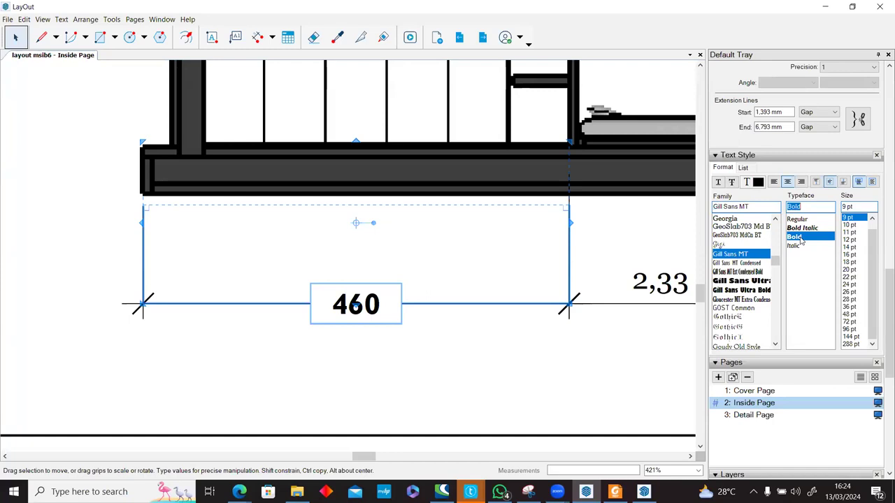
left_click(797, 219)
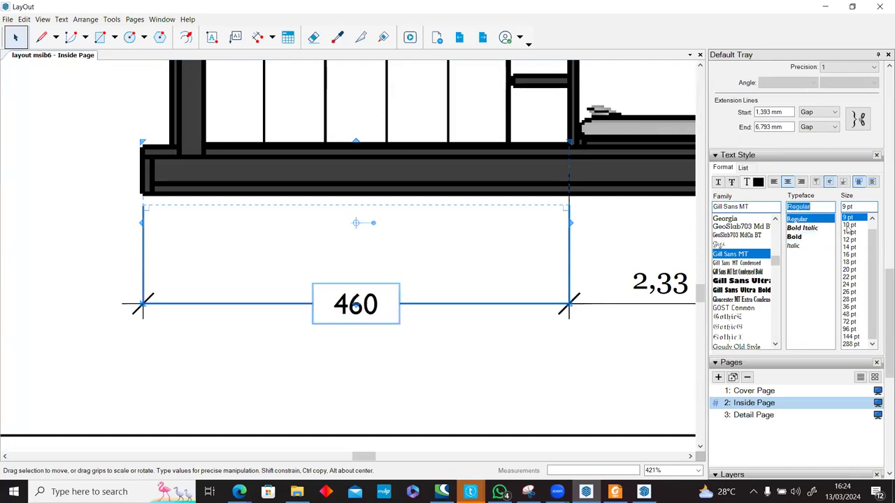
left_click(849, 225)
left_click(848, 218)
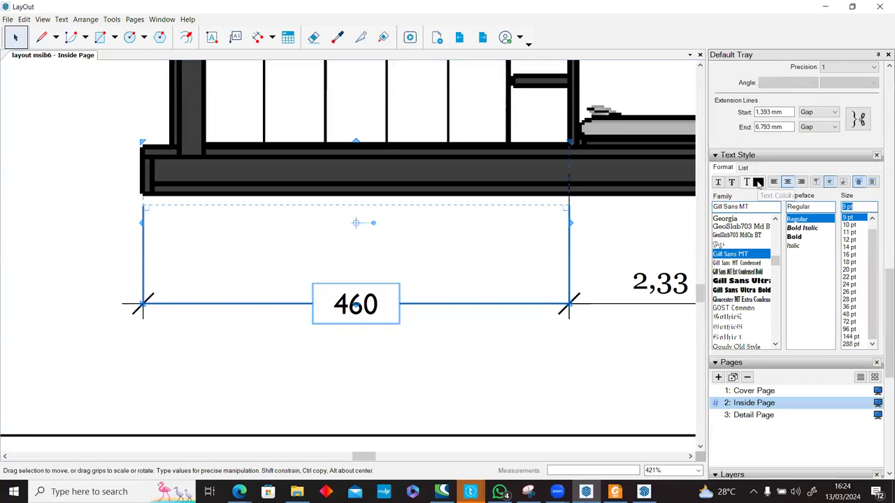
Step: Color the leftmost dimension's text orange-red using the image color spectrum
scroll(748, 199, "up", 5)
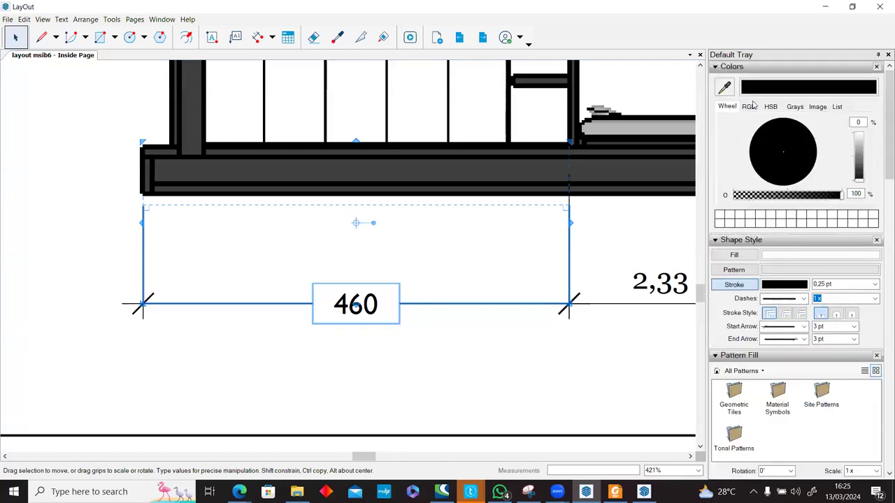
left_click(748, 106)
left_click(817, 107)
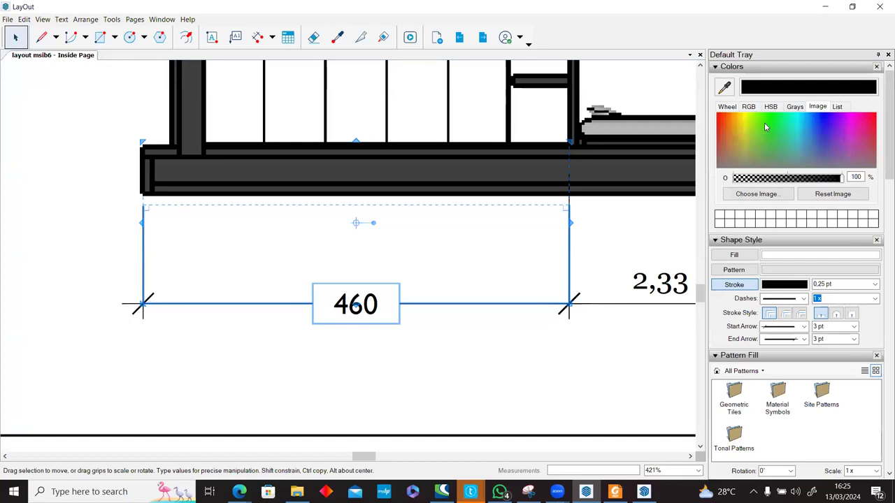
left_click(725, 120)
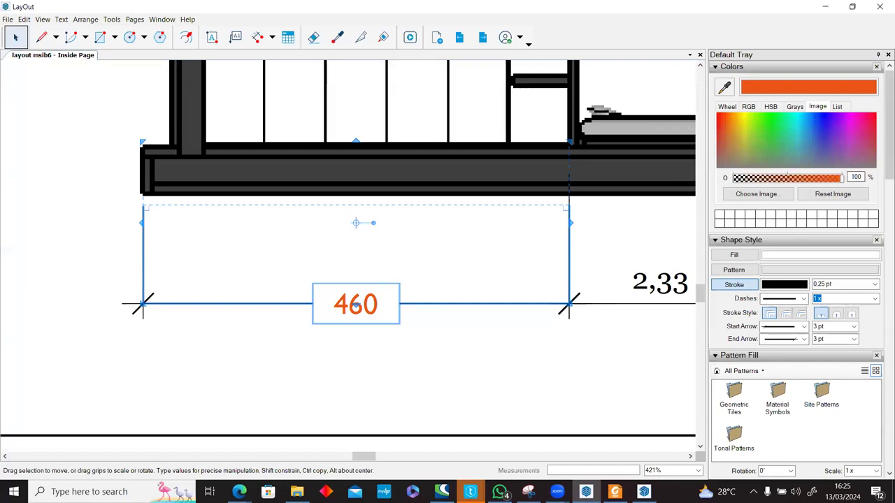
Step: Try left and right alignment on the leftmost dimension's text, returning it to centre alignment
left_click_drag(882, 159, 882, 343)
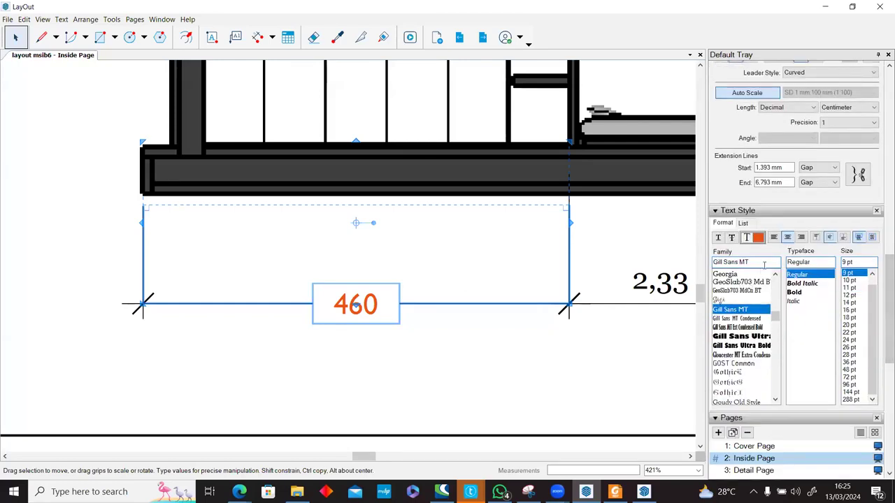
left_click(775, 237)
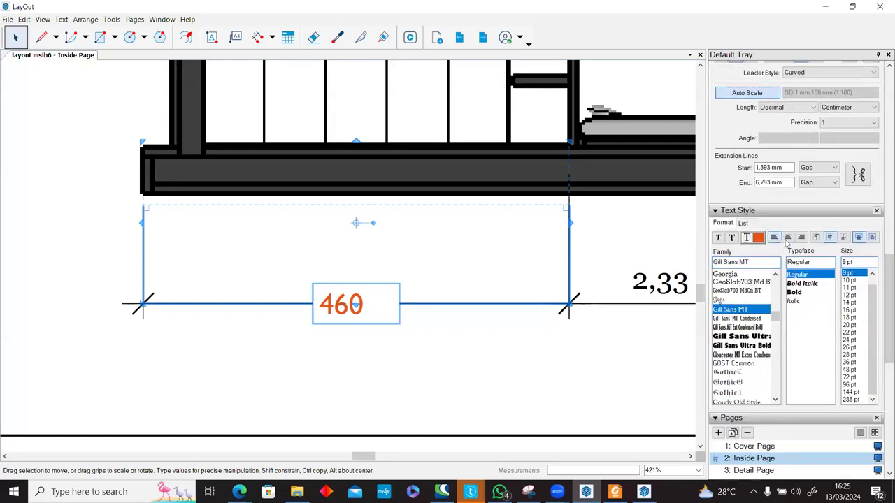
left_click(787, 238)
left_click(802, 239)
left_click(789, 238)
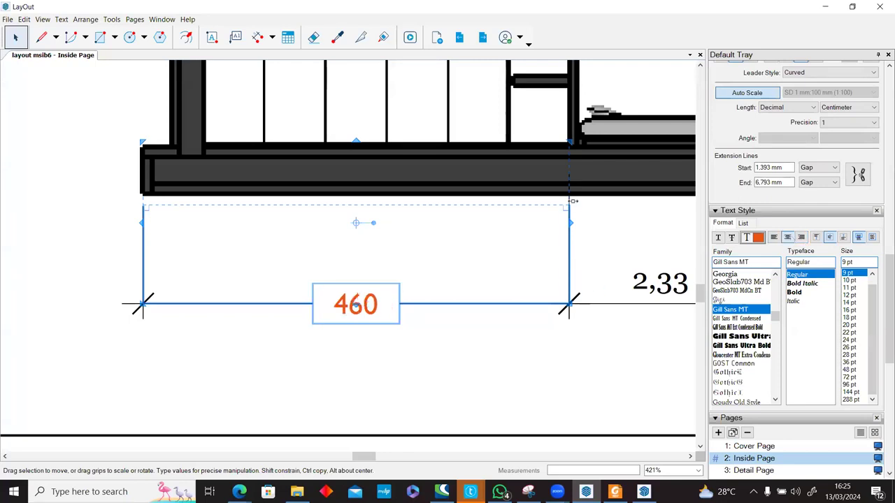
left_click(440, 316)
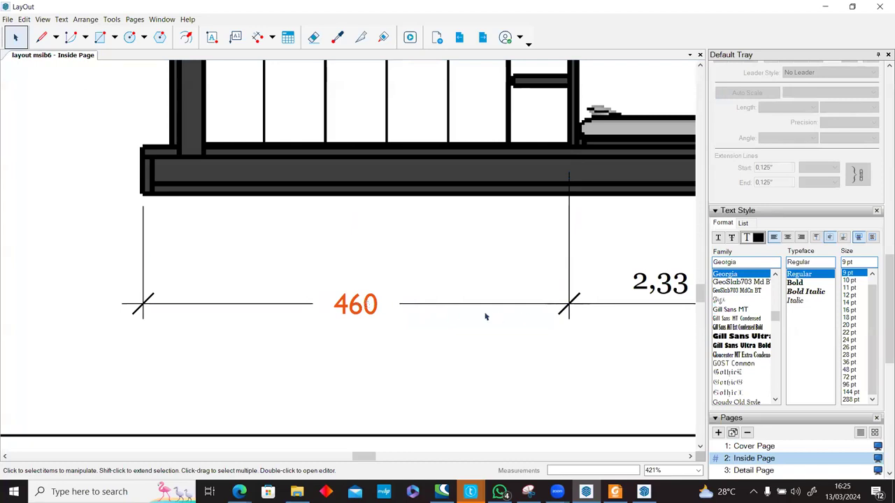
Step: Set the stroke width of the whole leftmost dimension to 0.20 pt after trying 0.40 pt
left_click(444, 308)
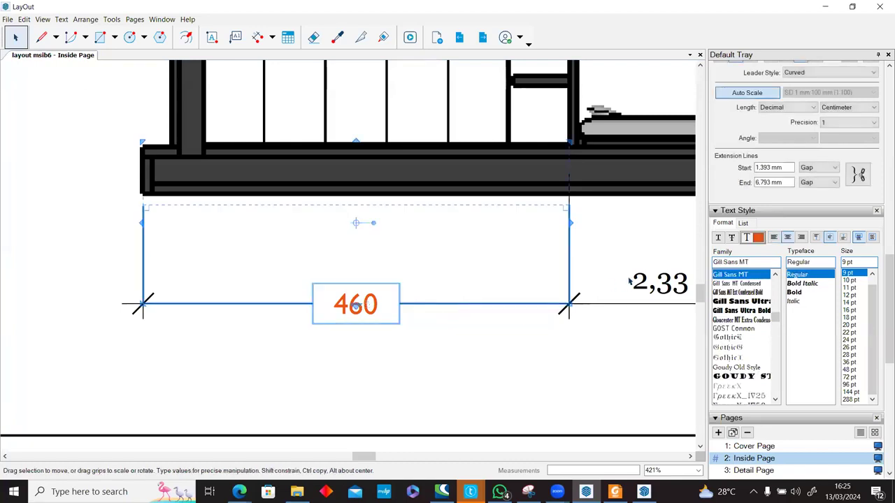
left_click_drag(881, 308, 881, 145)
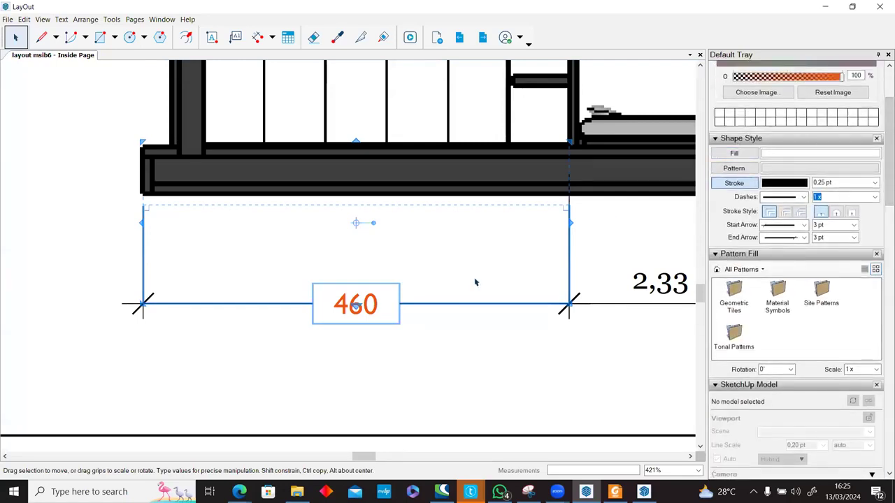
scroll(378, 339, "up", 1)
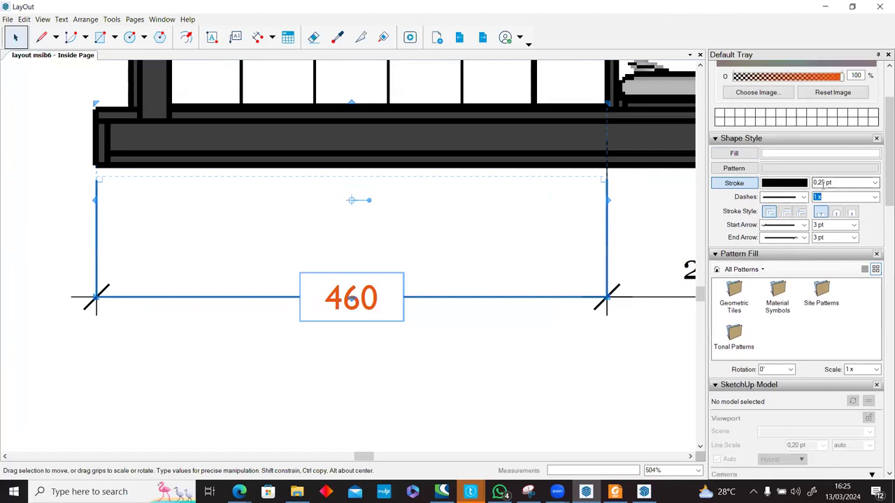
left_click(874, 183)
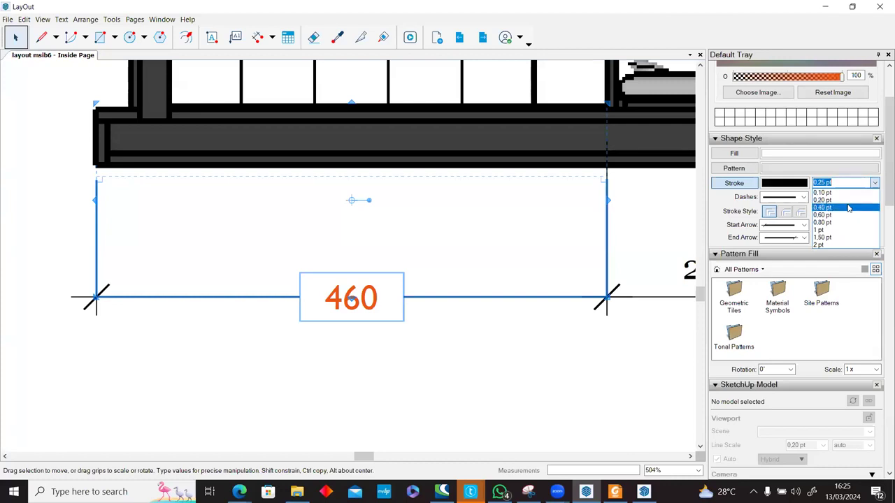
left_click(822, 208)
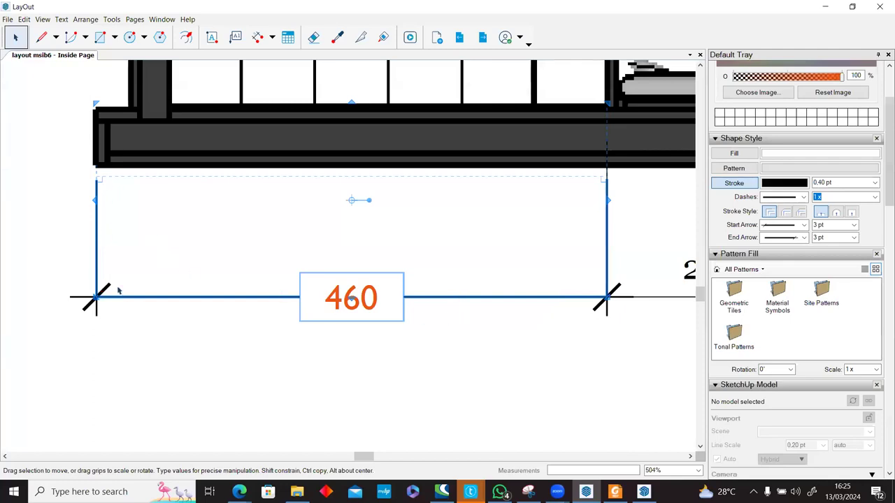
left_click(874, 183)
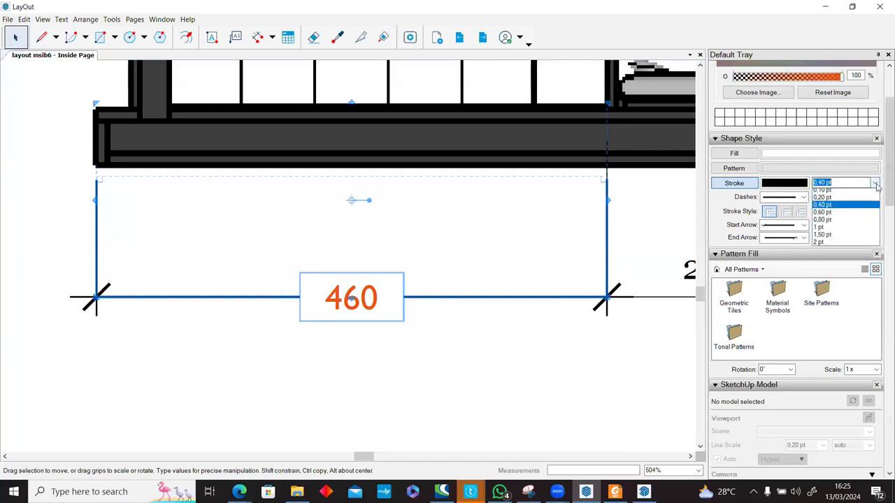
left_click(854, 199)
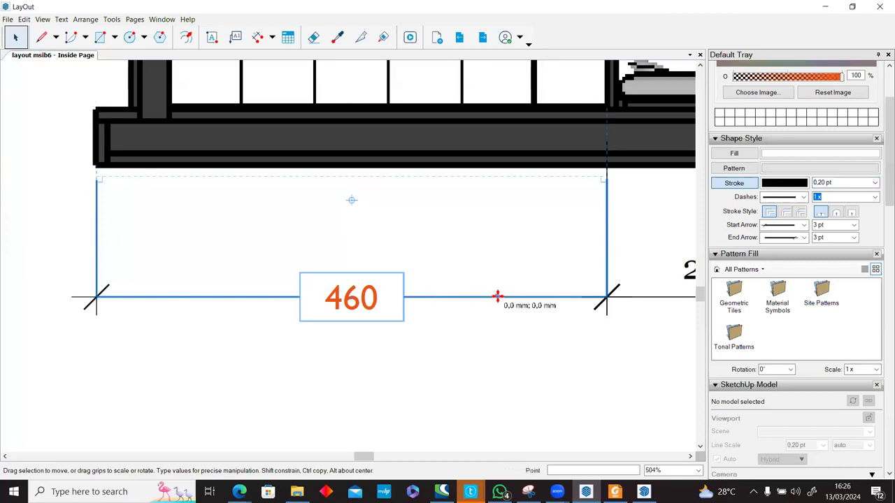
Step: Open the leftmost dimension for editing and give only its dimension line a 0.40 pt bright blue stroke
double_click(487, 296)
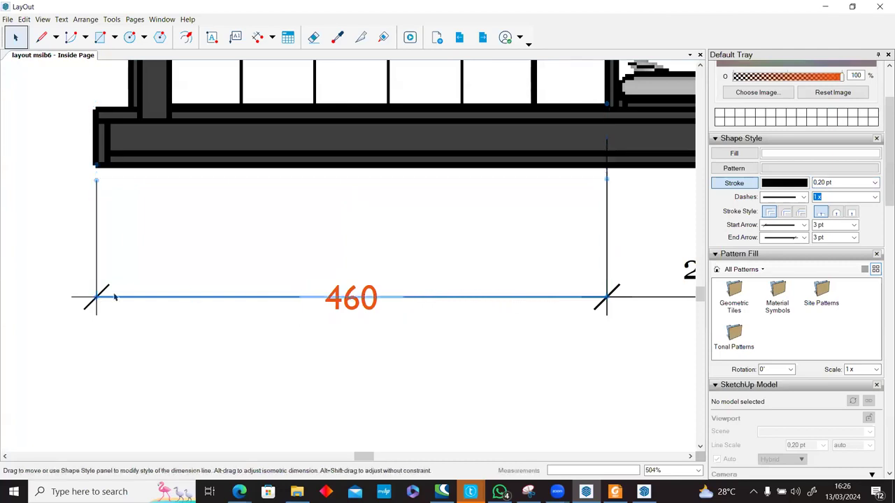
left_click(875, 183)
left_click(864, 208)
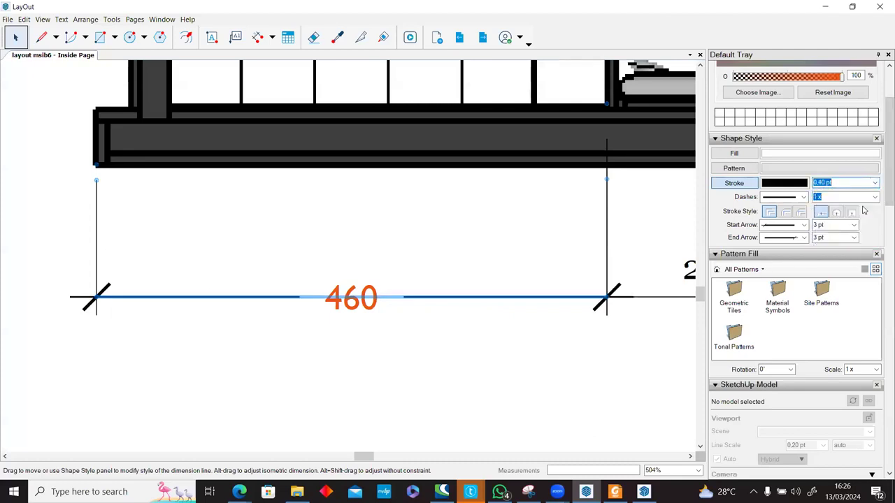
left_click(794, 184)
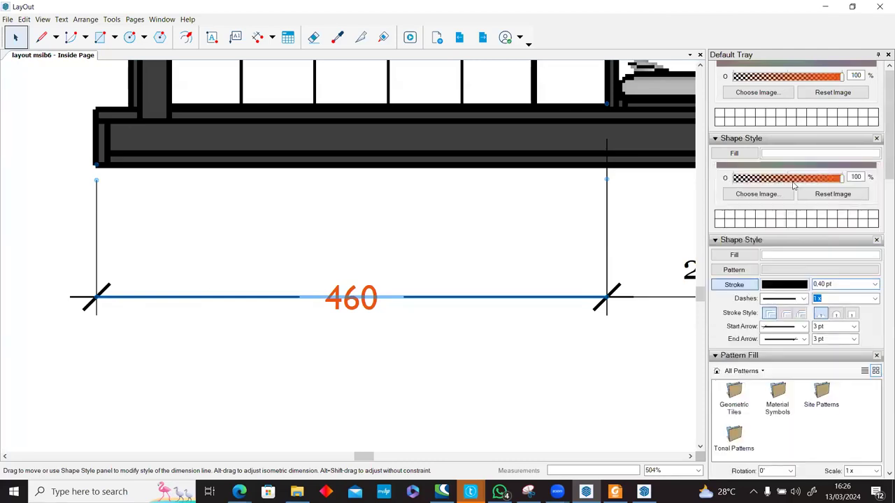
left_click(822, 122)
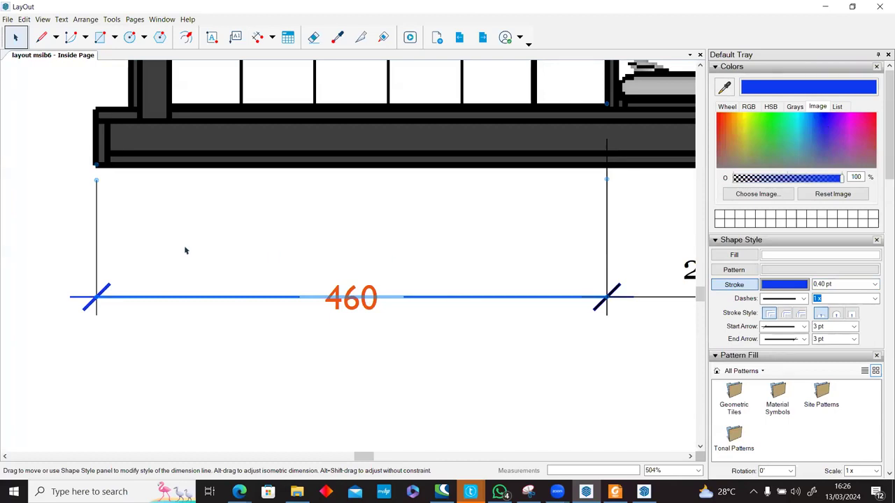
Step: Apply the short-dash line pattern to the leftmost dimension's left extension line
left_click(97, 226)
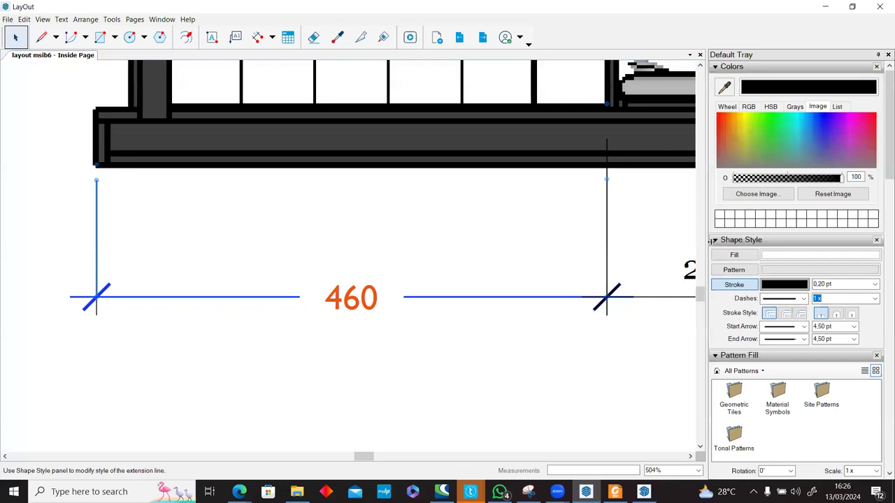
left_click(777, 300)
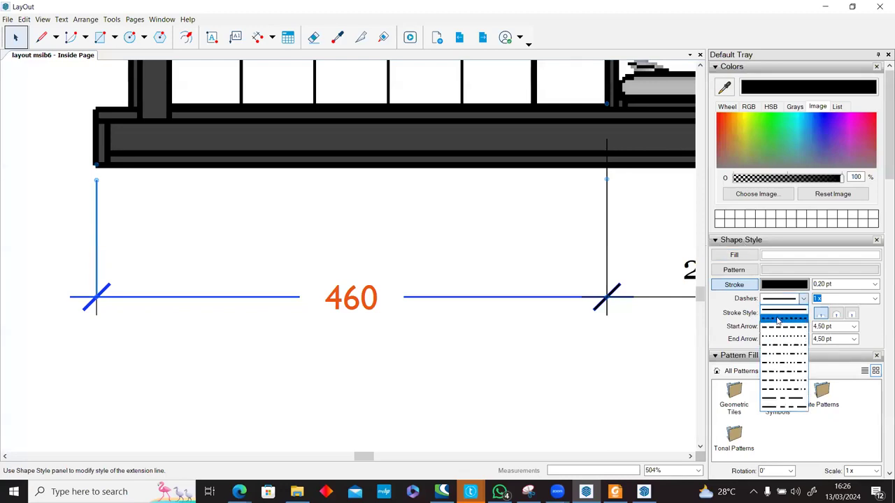
left_click(778, 318)
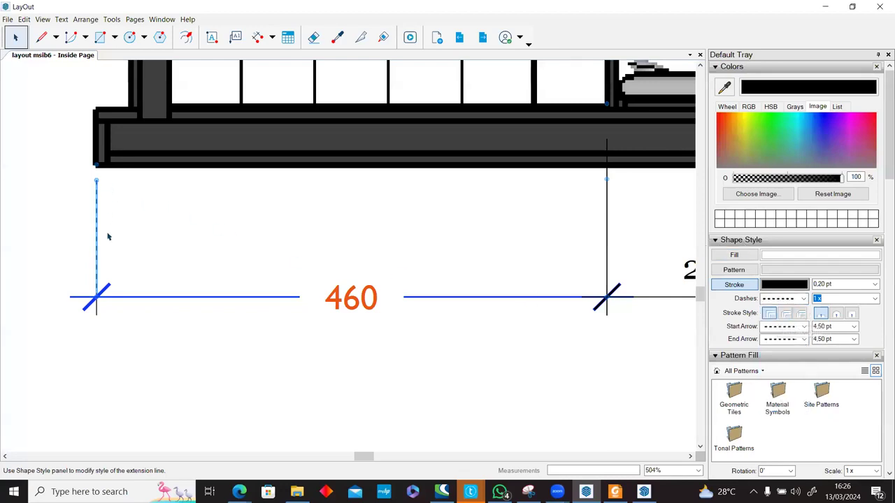
Step: Apply the same short-dash pattern to the dimension's right extension line after trying the longer-dash pattern
left_click(607, 225)
left_click(786, 300)
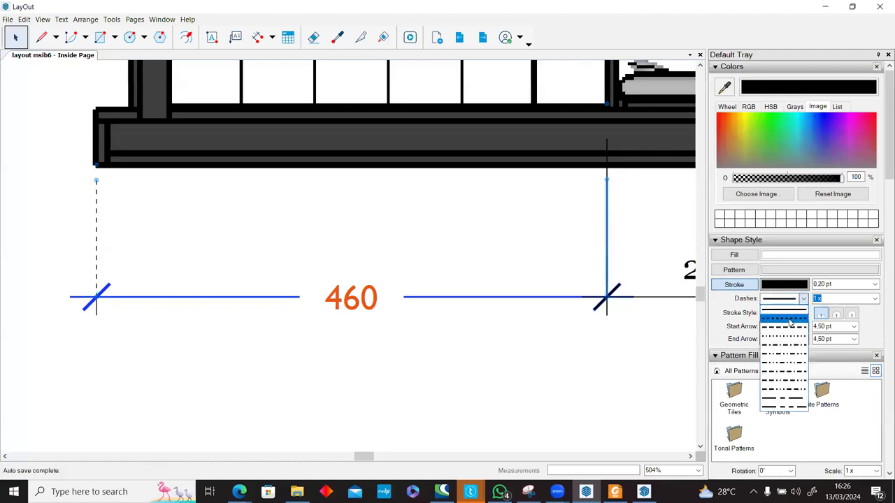
left_click(791, 320)
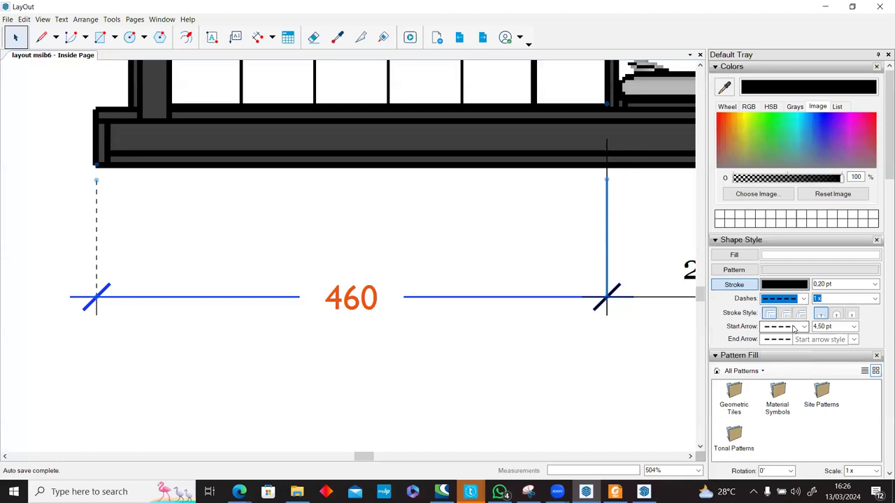
left_click(96, 223)
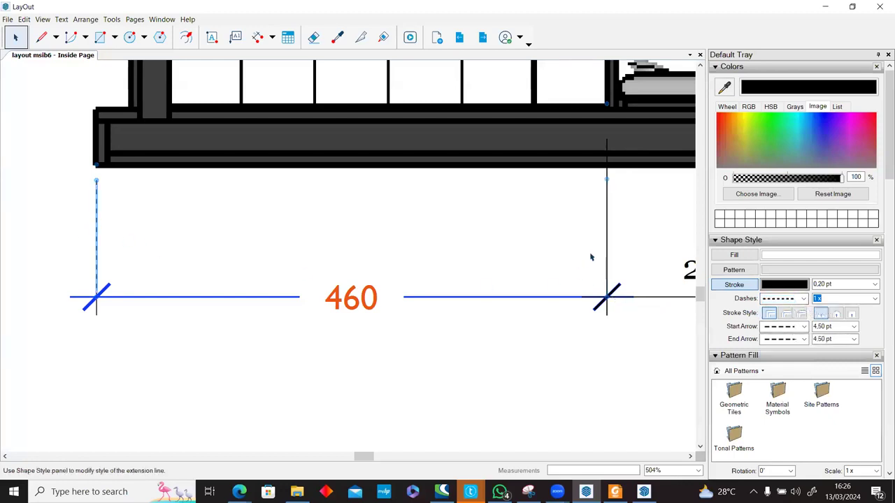
left_click(607, 238)
left_click(776, 300)
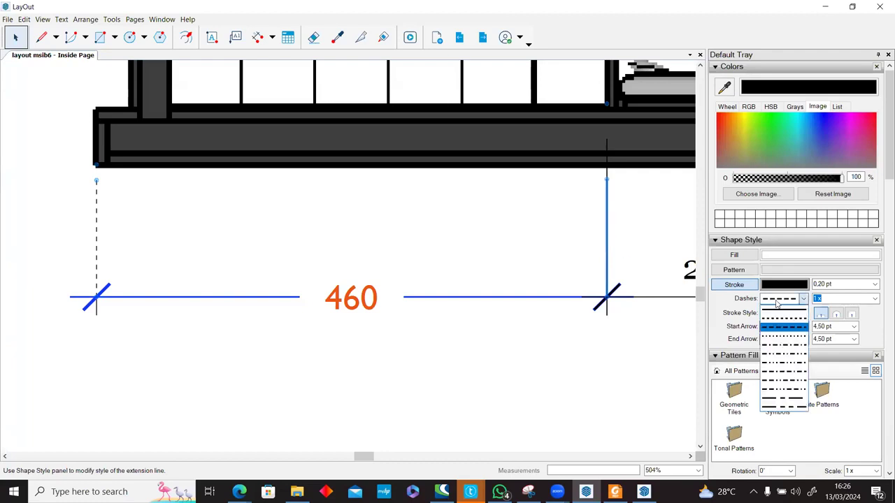
left_click(783, 318)
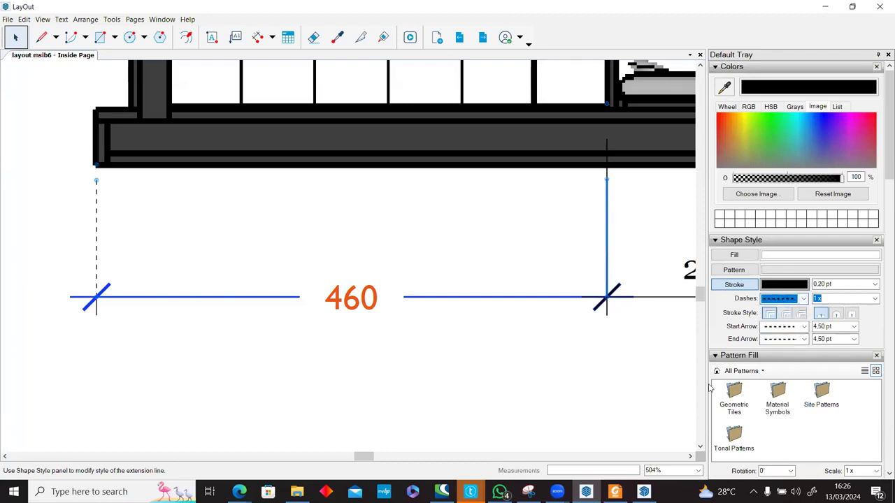
Step: Set the right extension line's dash scale to 0.50x and compare it with the left extension line
left_click(873, 299)
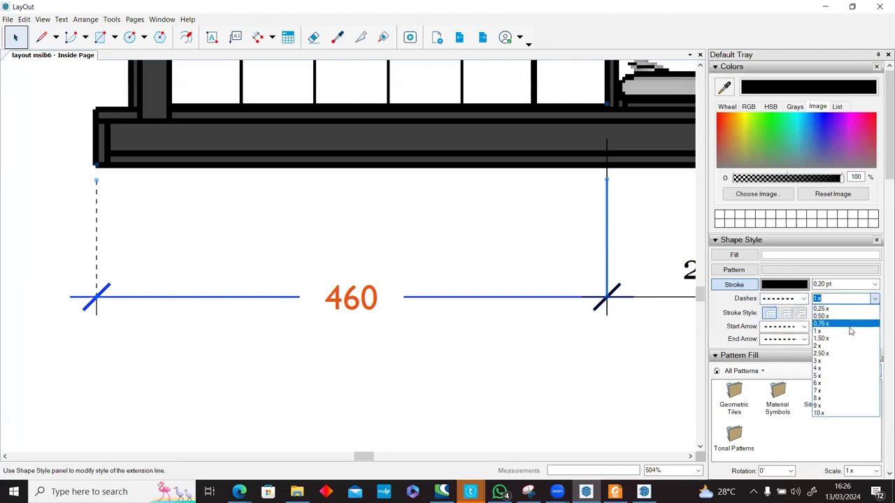
left_click(846, 316)
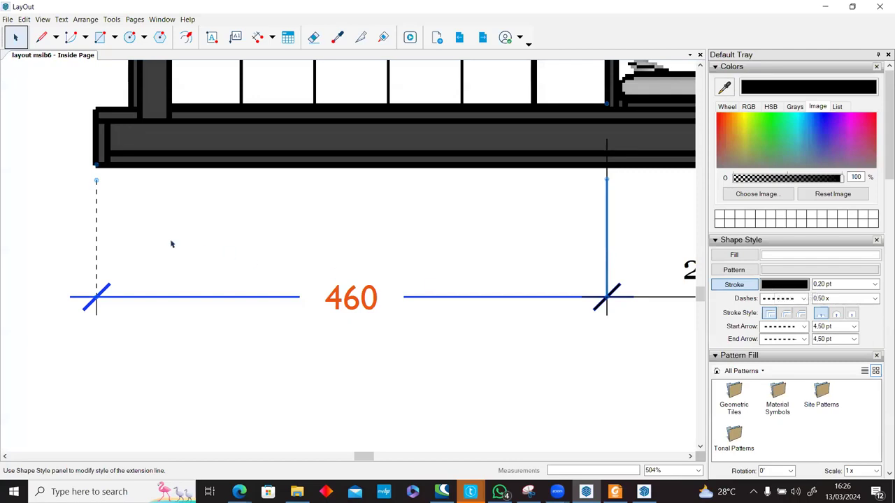
left_click(97, 221)
left_click(607, 218)
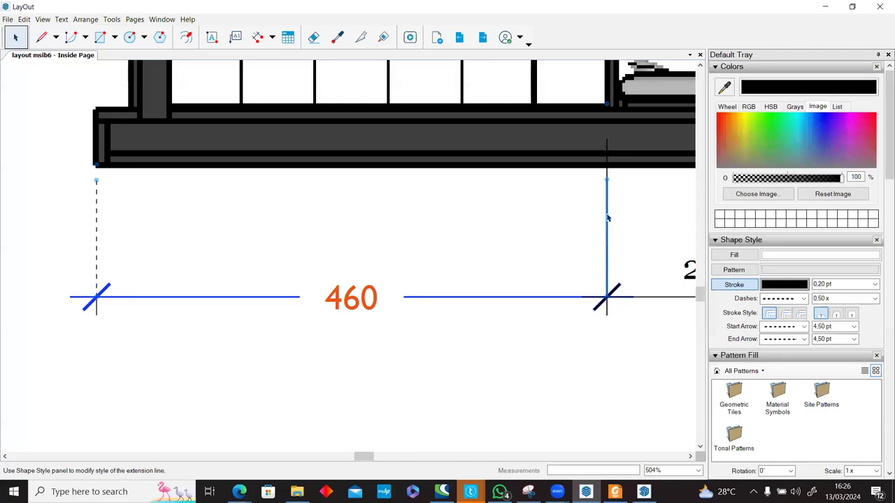
Step: Color the dimension's left extension line a muted green after trying bright green
left_click(98, 204)
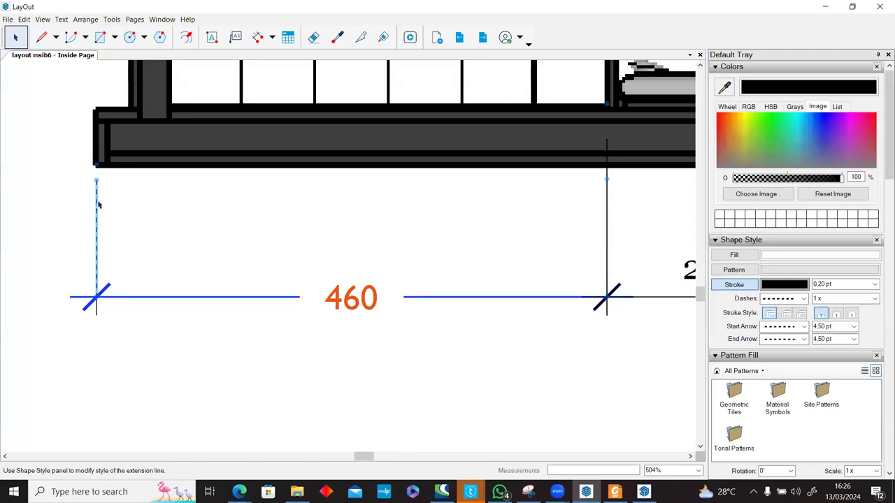
left_click(772, 122)
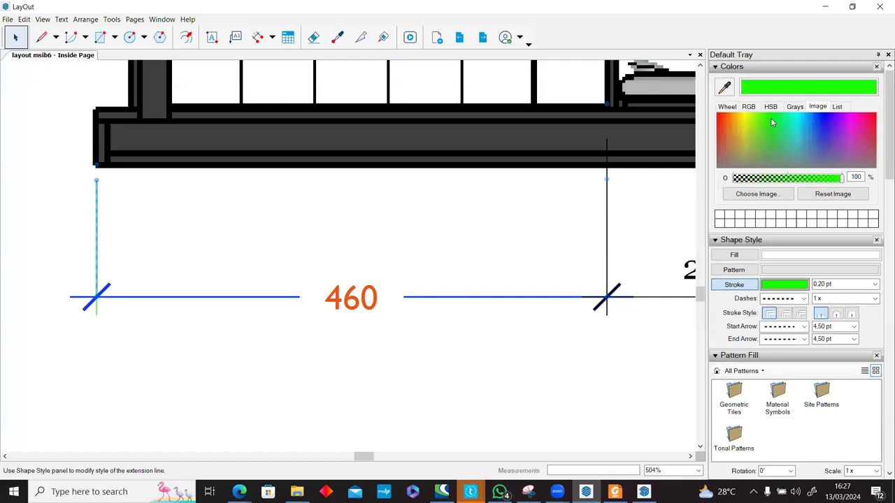
left_click(135, 311)
left_click(97, 211)
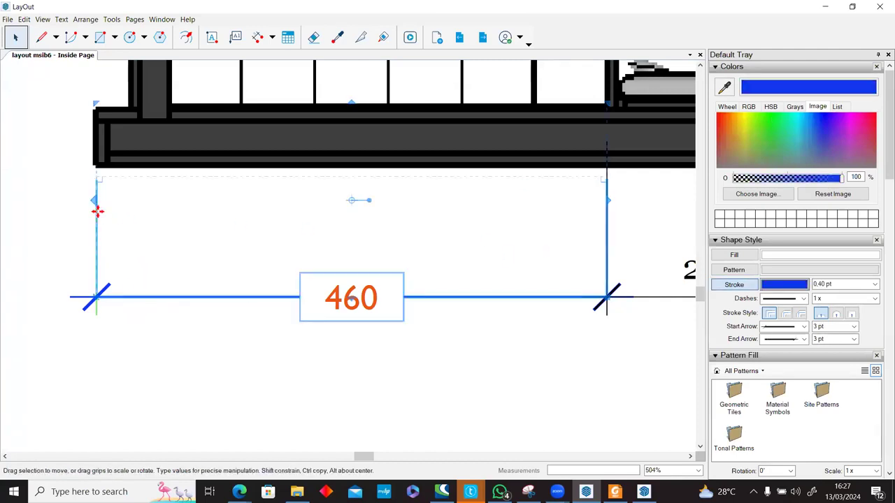
double_click(97, 239)
left_click(97, 238)
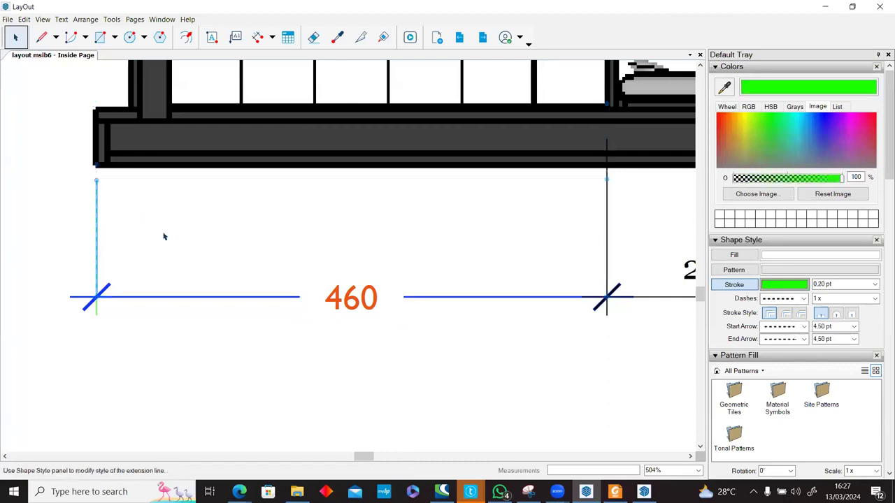
left_click(766, 149)
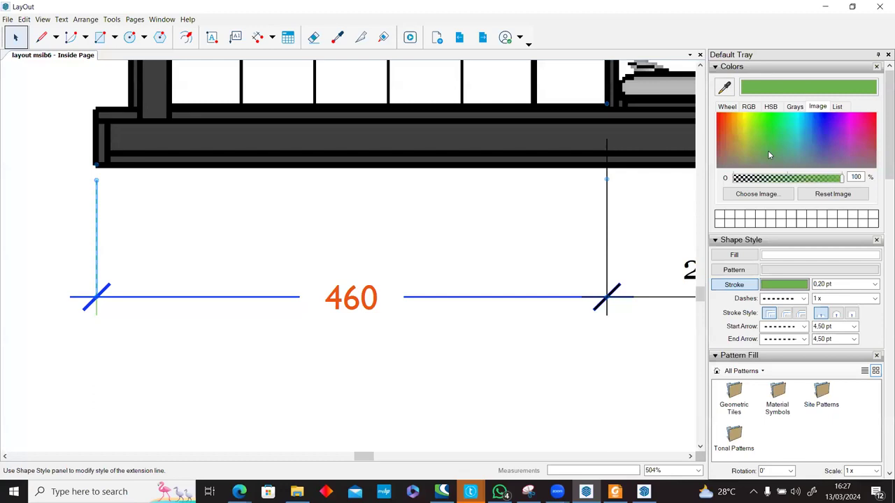
Step: Color the dimension's right extension line a similar muted green and finish editing the dimension
left_click(608, 206)
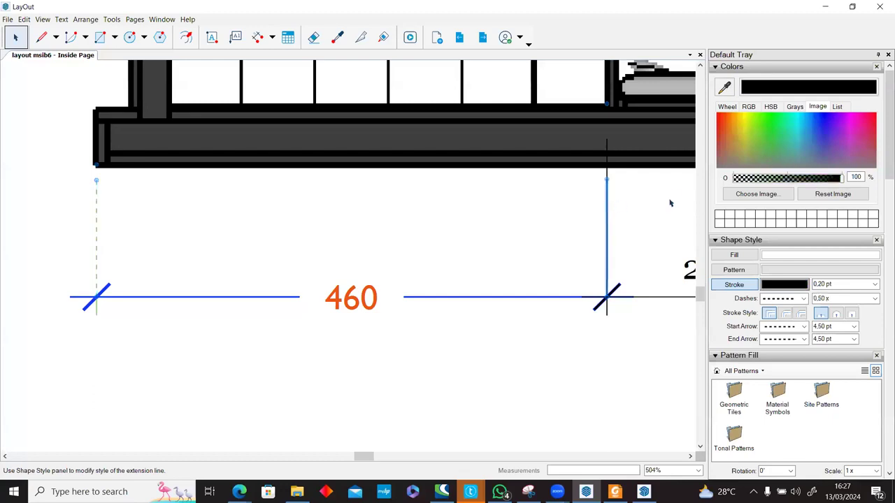
left_click(767, 150)
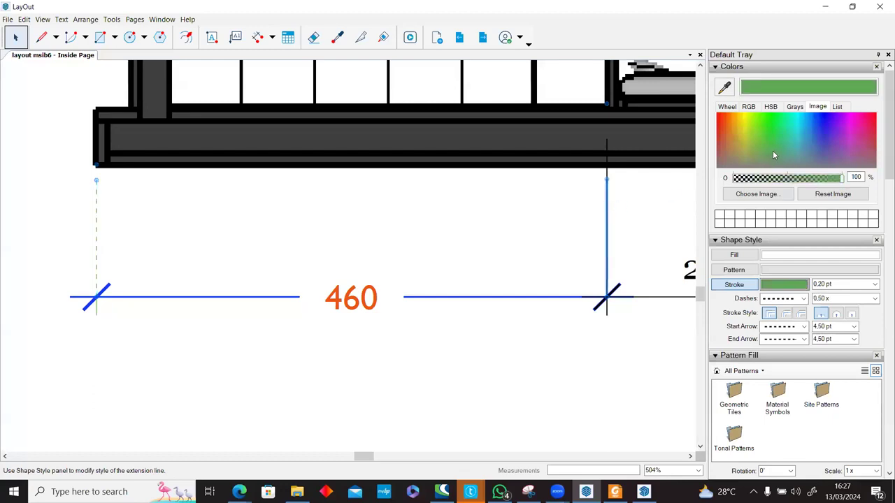
left_click(481, 340)
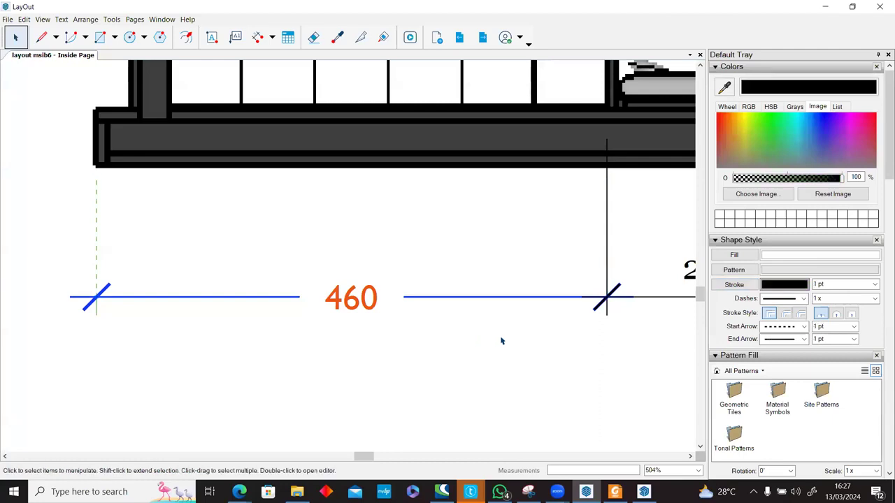
scroll(439, 339, "down", 2)
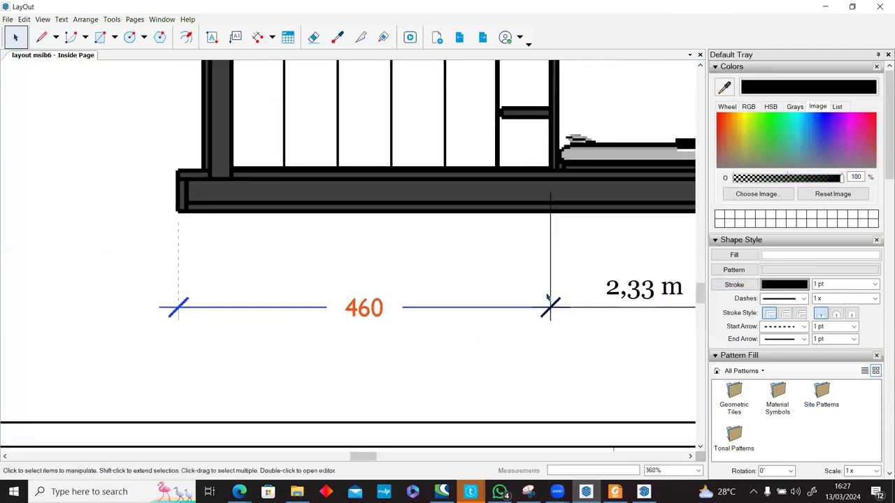
Step: Give the dimension line of the restyled 460 dimension filled triangular arrowheads at both its start and end
scroll(546, 298, "up", 3)
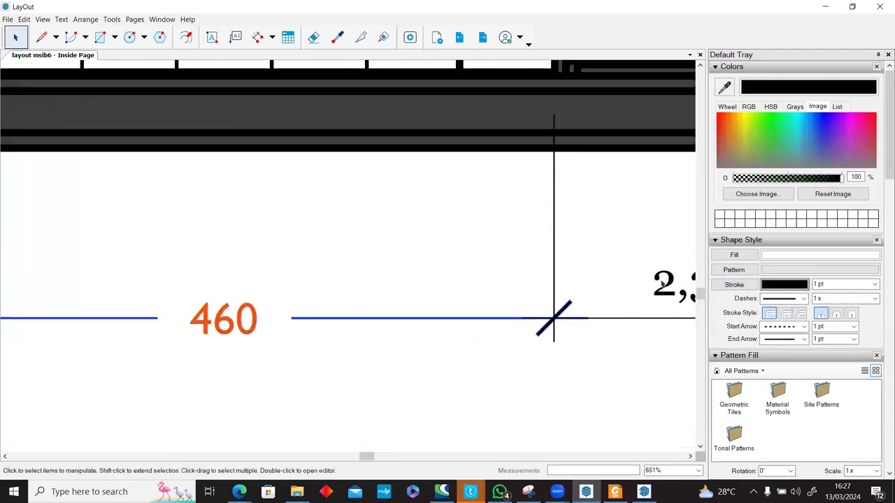
scroll(428, 295, "down", 3)
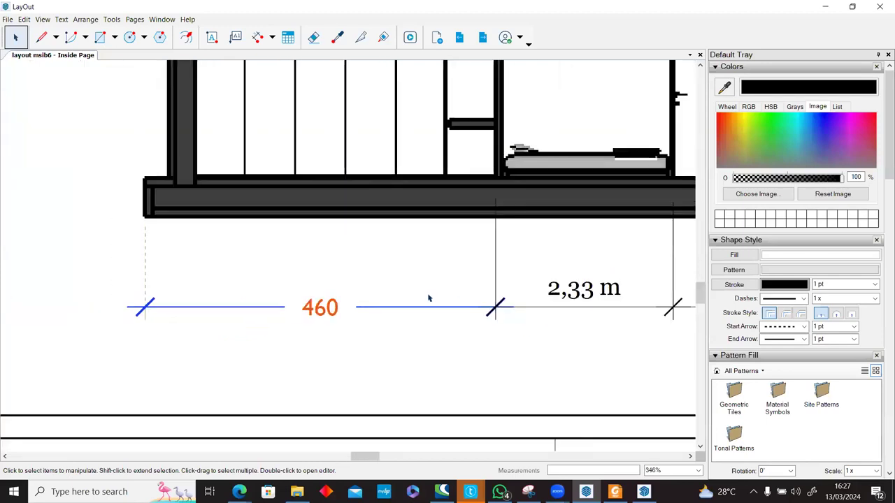
scroll(429, 299, "down", 2)
scroll(239, 291, "up", 1)
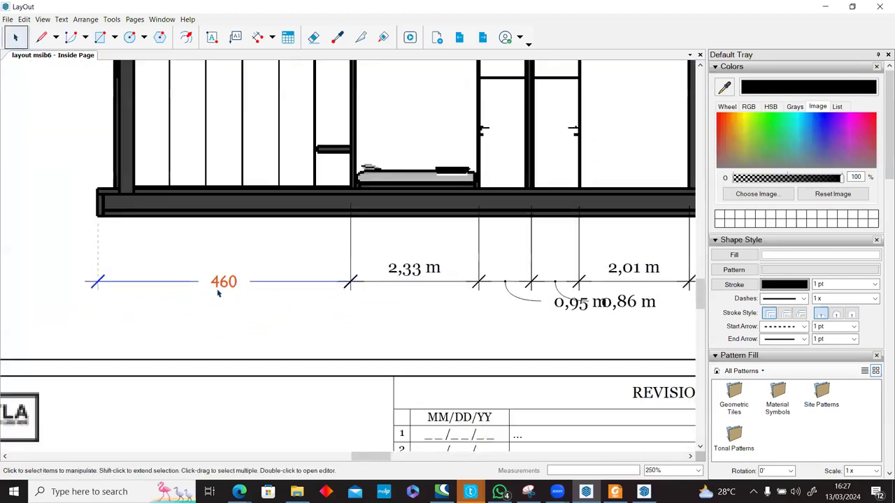
scroll(278, 279, "up", 2)
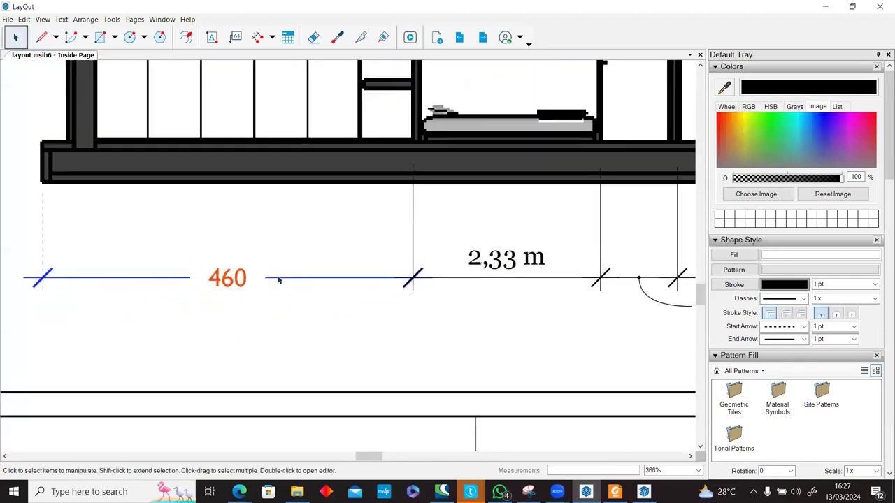
left_click(395, 279)
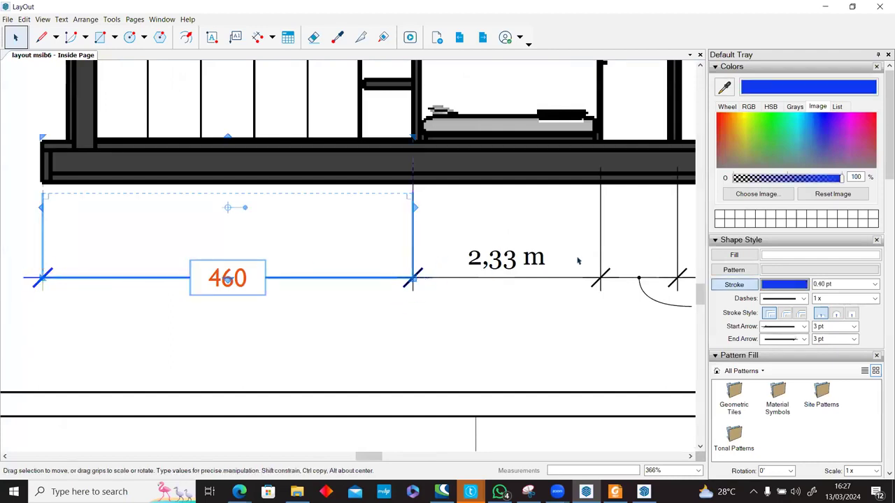
left_click(782, 326)
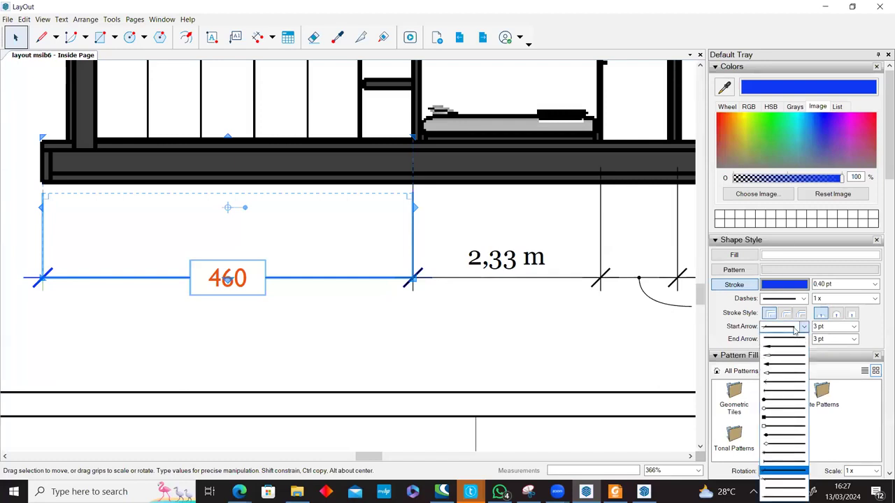
left_click(788, 363)
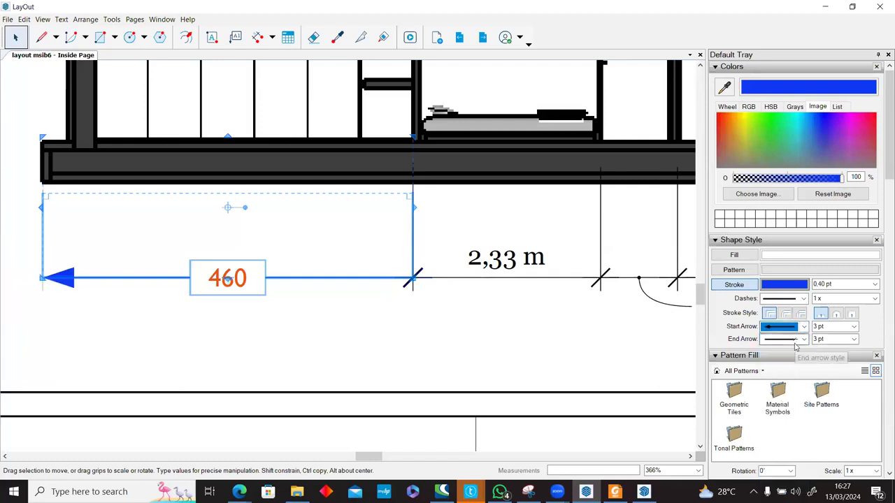
left_click(790, 339)
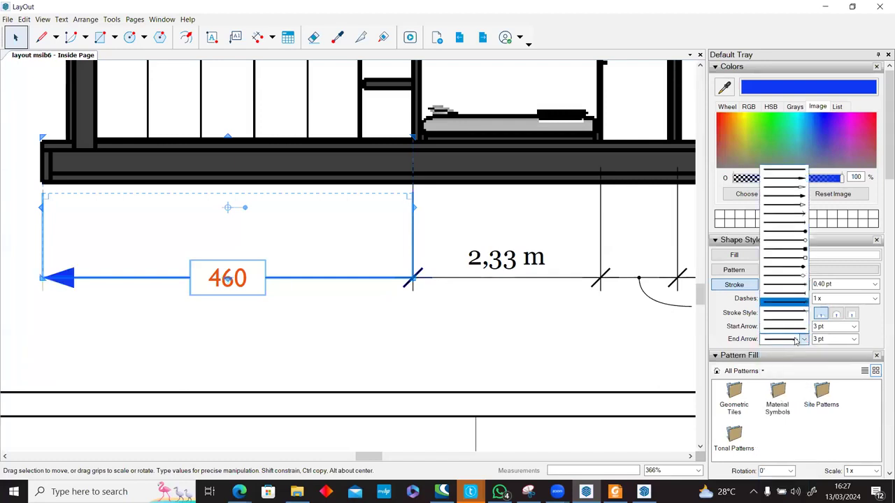
left_click(786, 199)
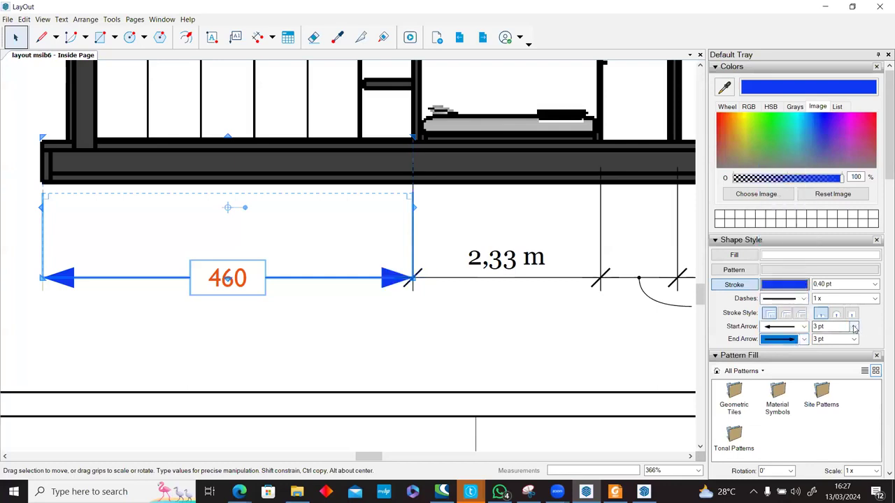
Step: Set the dimension's start and end arrow sizes to 0.50 pt and deselect it
left_click(853, 326)
left_click(838, 344)
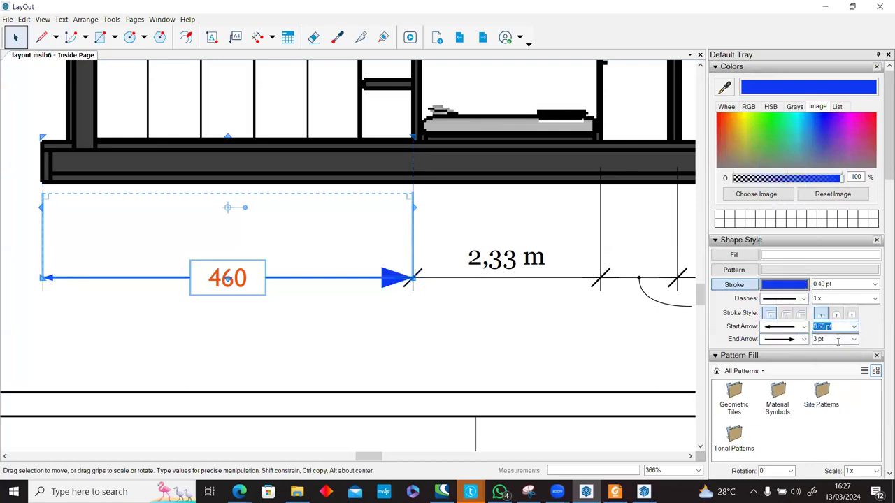
left_click(847, 339)
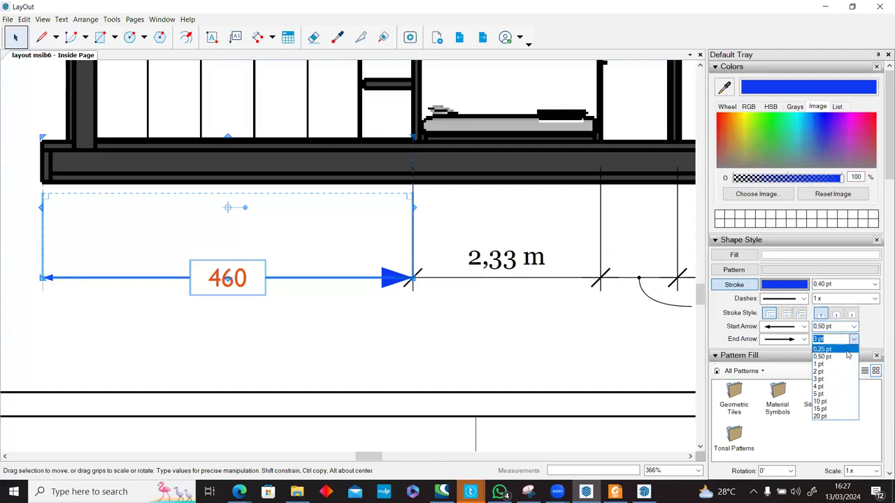
left_click(846, 361)
left_click(460, 338)
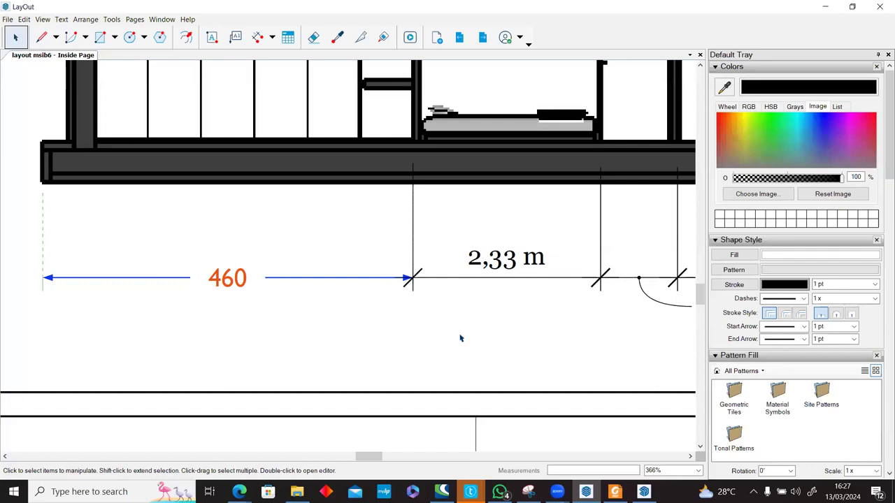
scroll(459, 338, "down", 5)
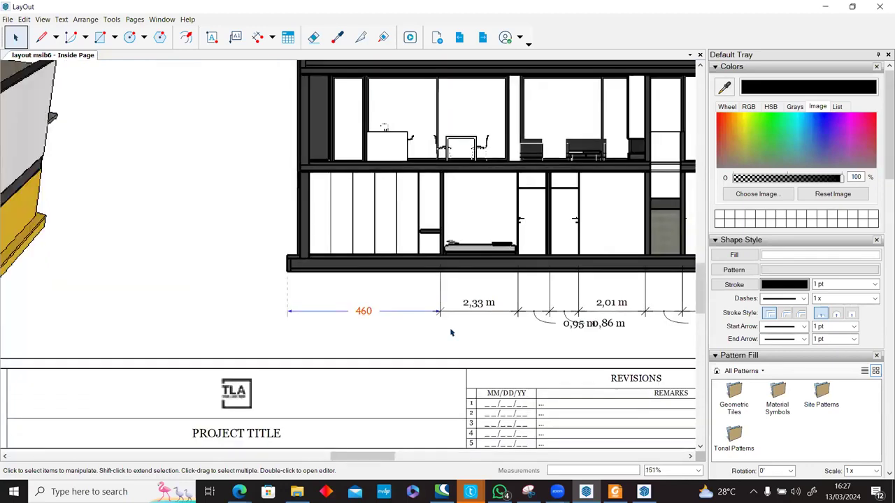
middle_click_drag(450, 328, 303, 305)
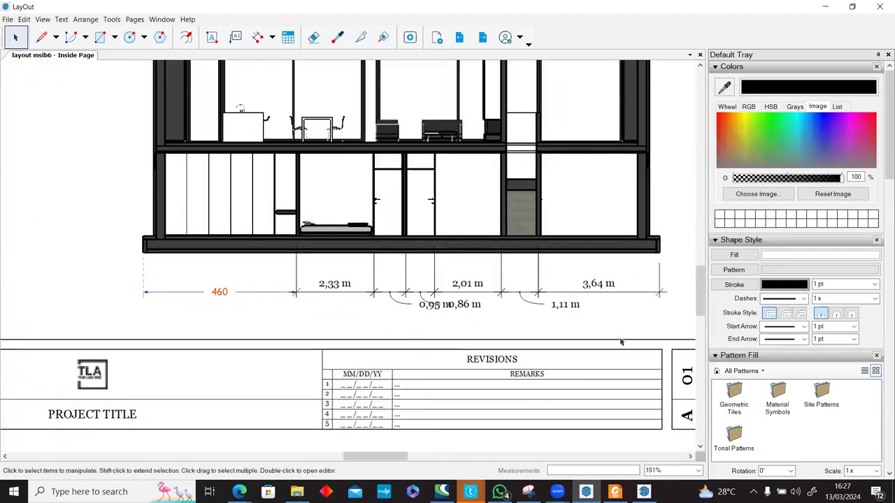
left_click_drag(549, 313, 350, 278)
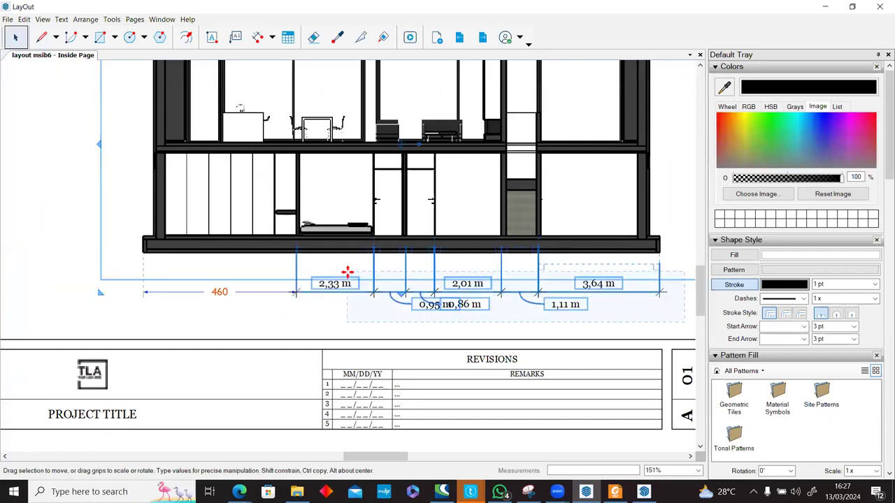
left_click(491, 327)
left_click_drag(685, 328, 367, 295)
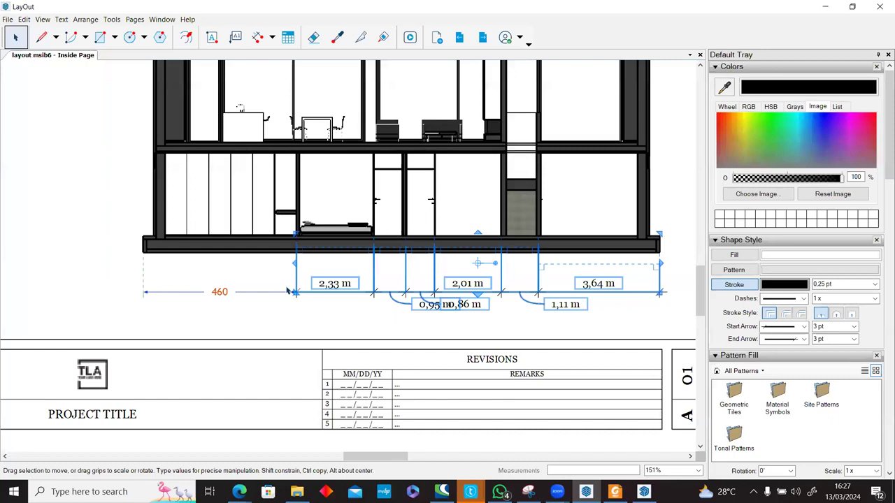
left_click(264, 320)
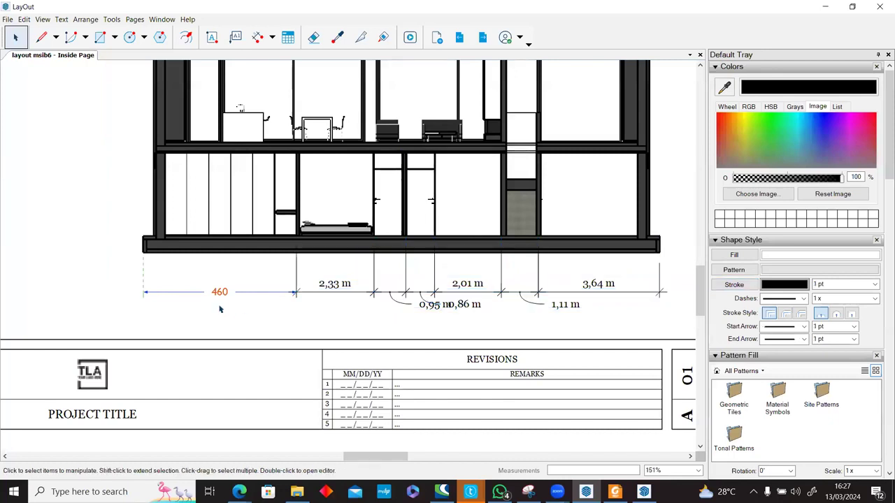
Step: Sample the 460 dimension's style and apply it to the six remaining dimensions in the row below the building section
scroll(219, 309, "up", 3)
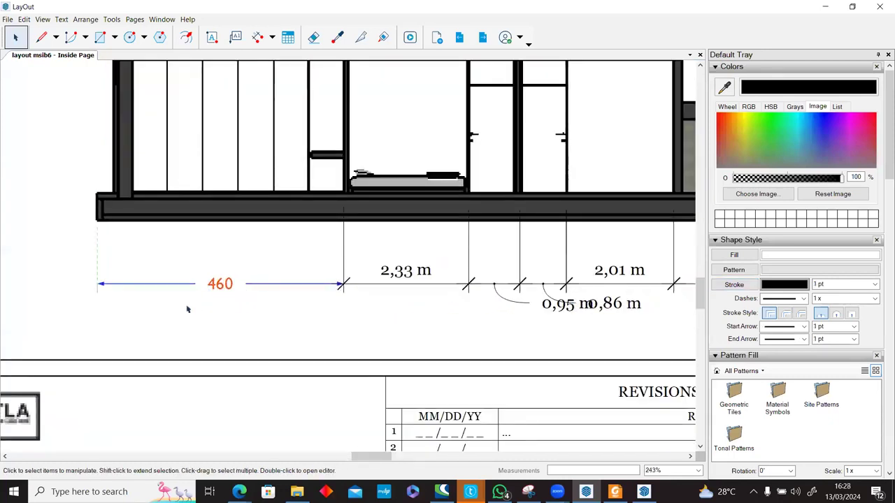
left_click(336, 37)
left_click(220, 282)
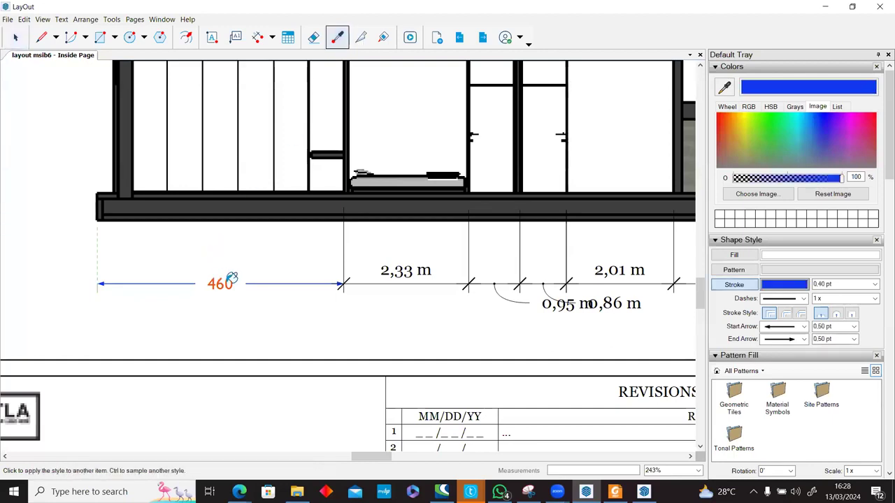
left_click(396, 271)
left_click(497, 282)
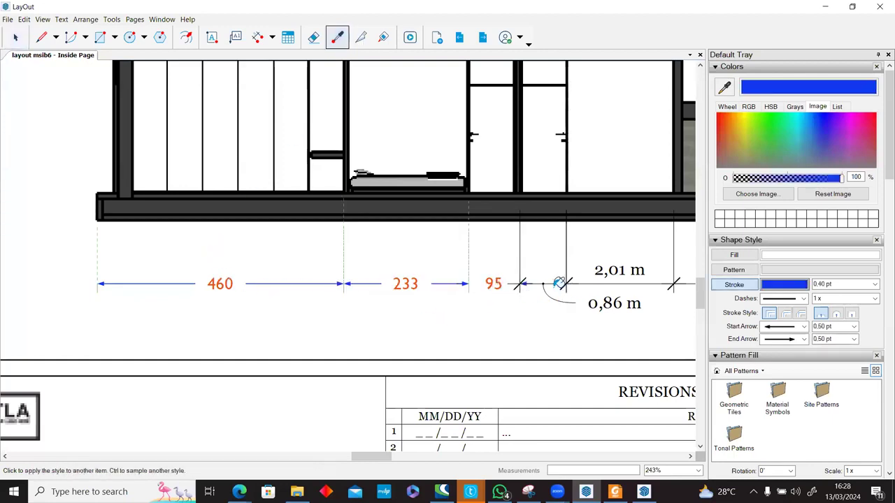
left_click(559, 283)
left_click(629, 270)
scroll(410, 258, "down", 2)
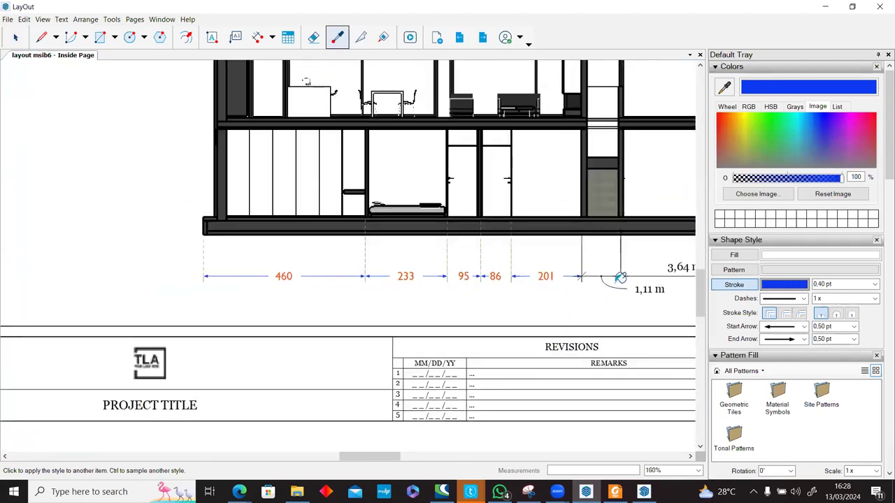
left_click(609, 274)
left_click(667, 267)
scroll(471, 266, "down", 2)
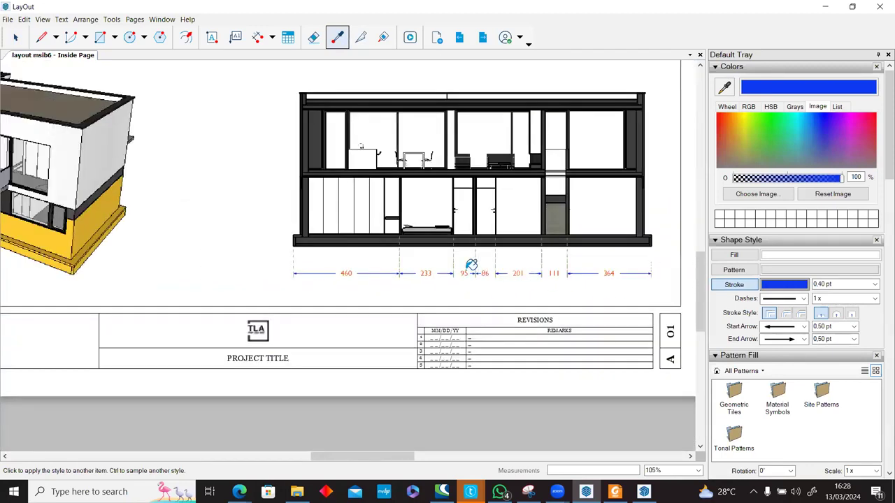
scroll(471, 265, "down", 1)
middle_click_drag(551, 281, 527, 319)
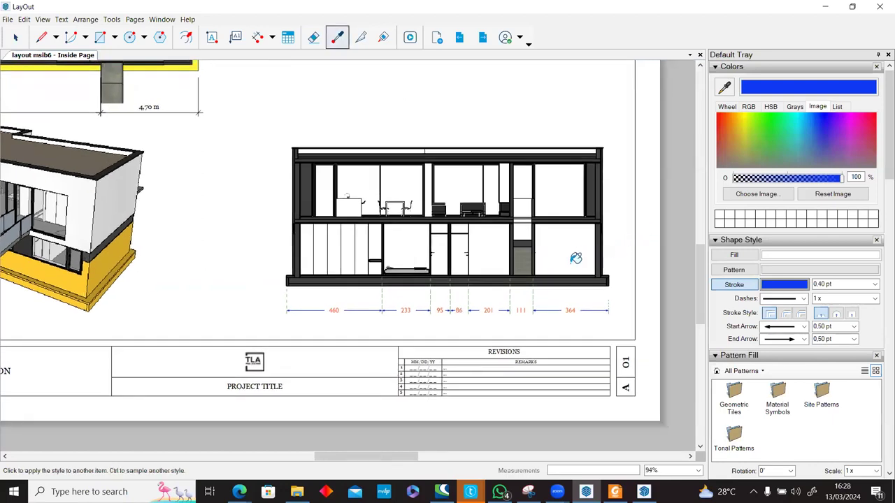
scroll(466, 266, "up", 3)
middle_click_drag(467, 262, 415, 280)
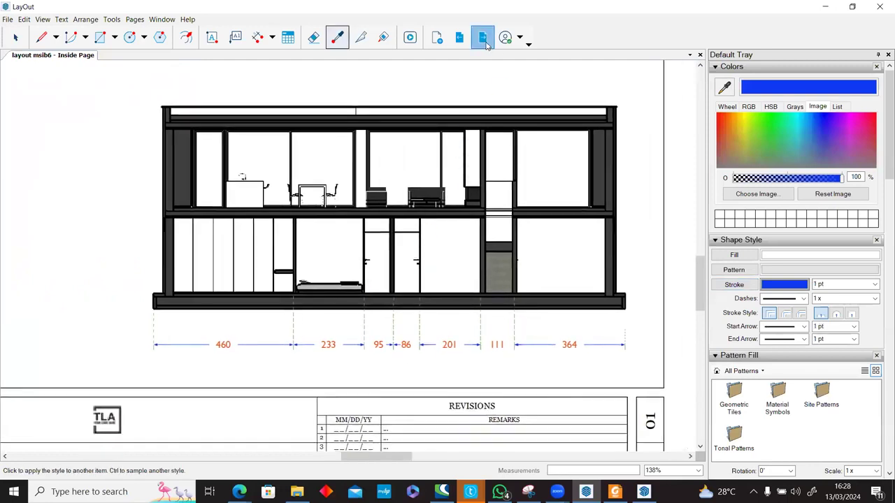
Step: Go to the Detail Page and focus on the slanted wall below the floor plan's lower deck
left_click(482, 37)
scroll(225, 263, "down", 2)
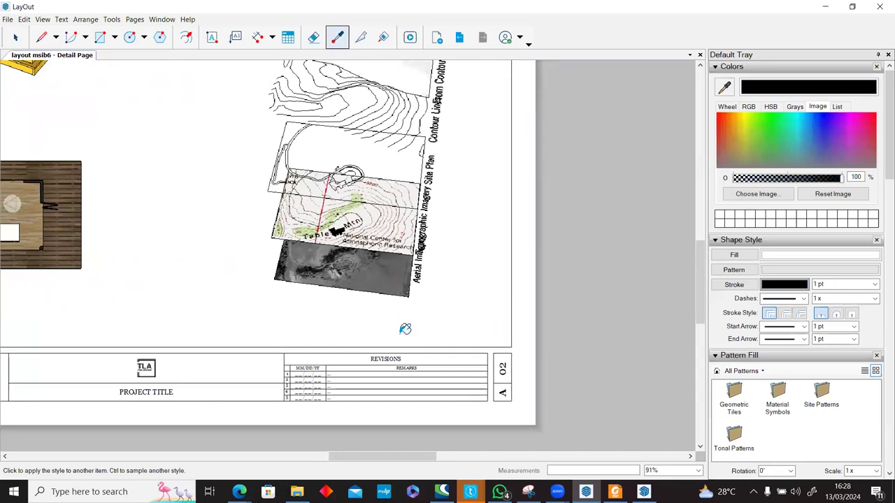
middle_click_drag(404, 328, 875, 341)
scroll(355, 307, "up", 6)
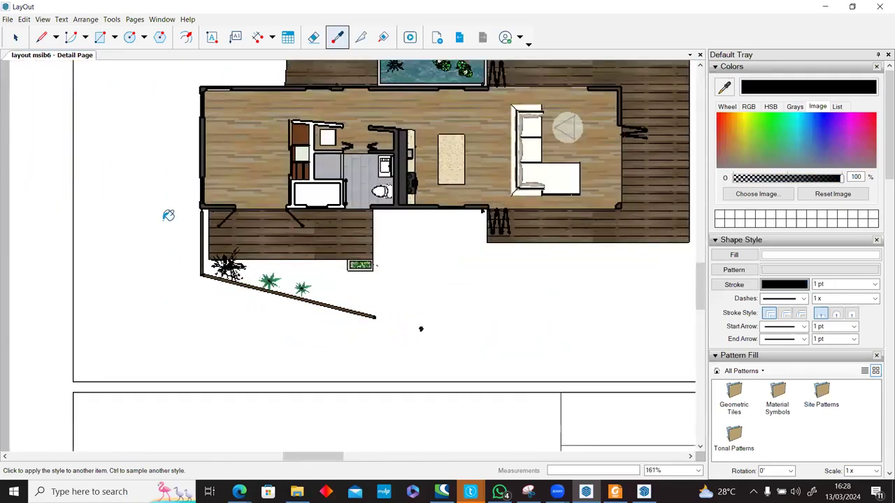
scroll(168, 215, "up", 4)
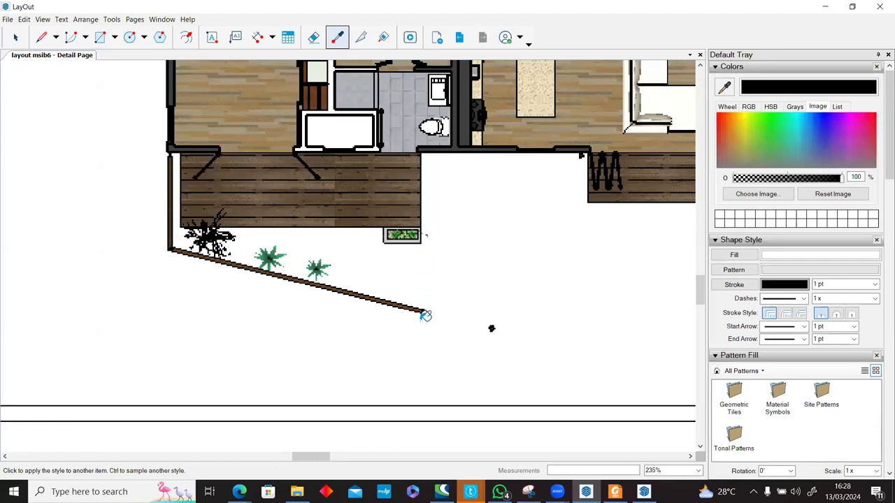
scroll(491, 328, "up", 2)
scroll(536, 331, "down", 2)
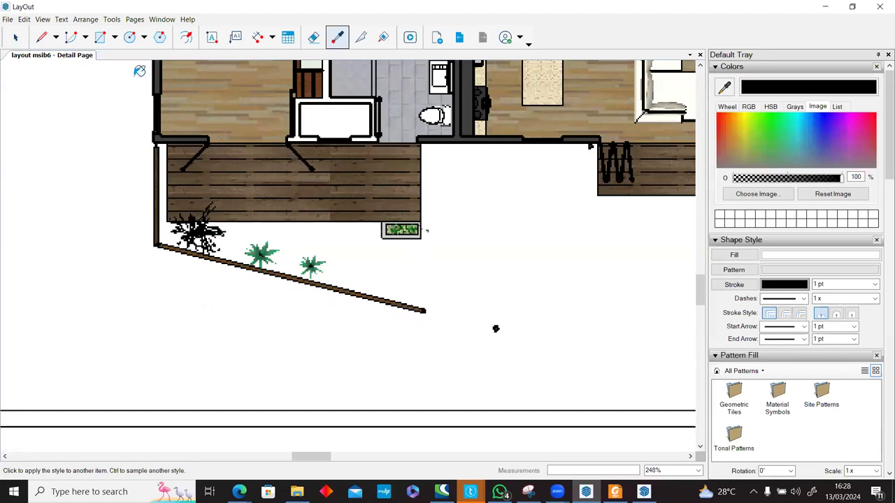
Step: Add an angular dimension between a horizontal baseline from the slanted wall's lower end and the wall itself, placing its arc below the plants
left_click(271, 38)
left_click(280, 75)
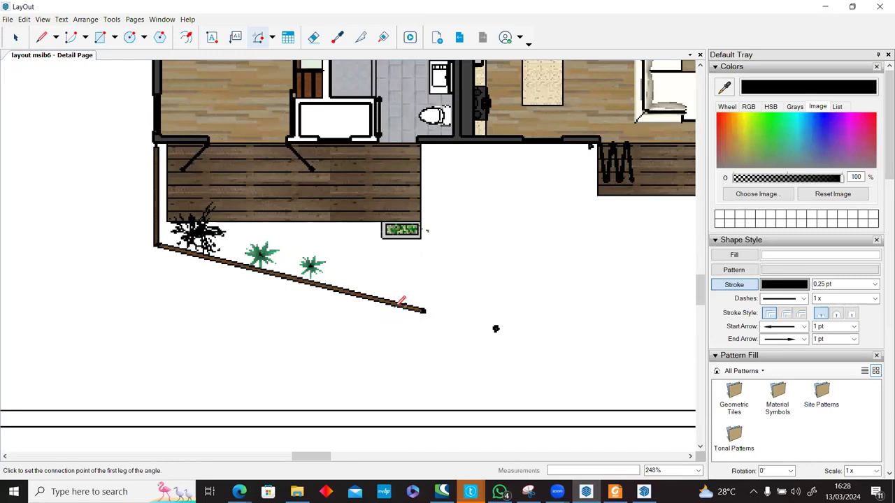
scroll(413, 311, "up", 4)
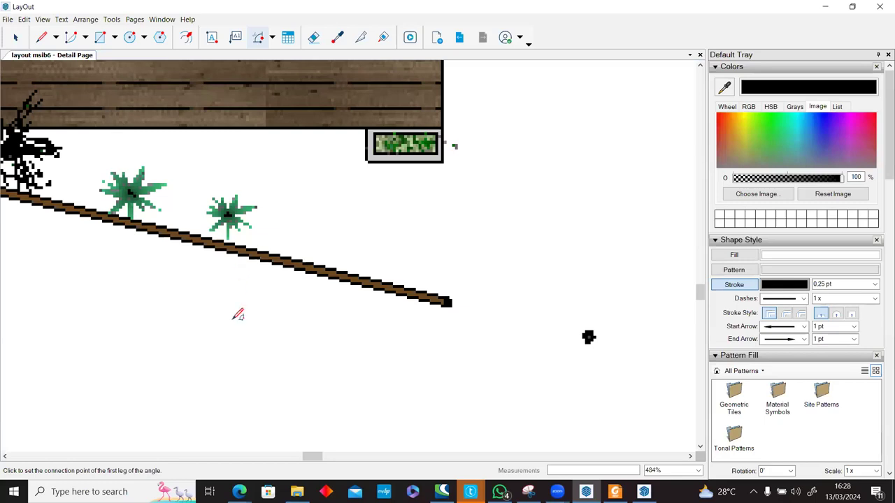
left_click(450, 303)
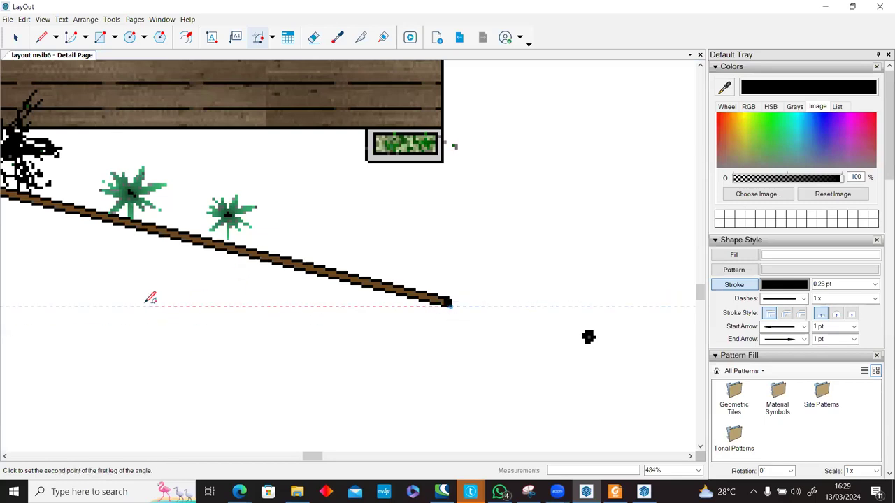
left_click(119, 306)
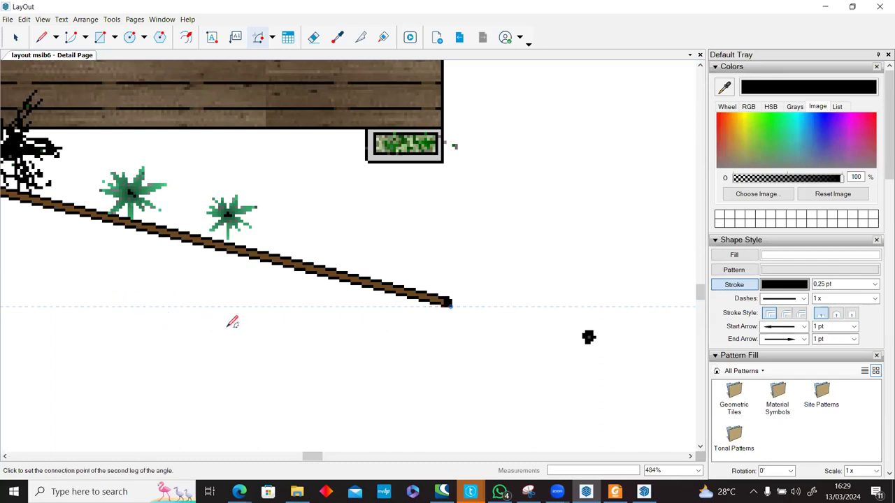
left_click(348, 280)
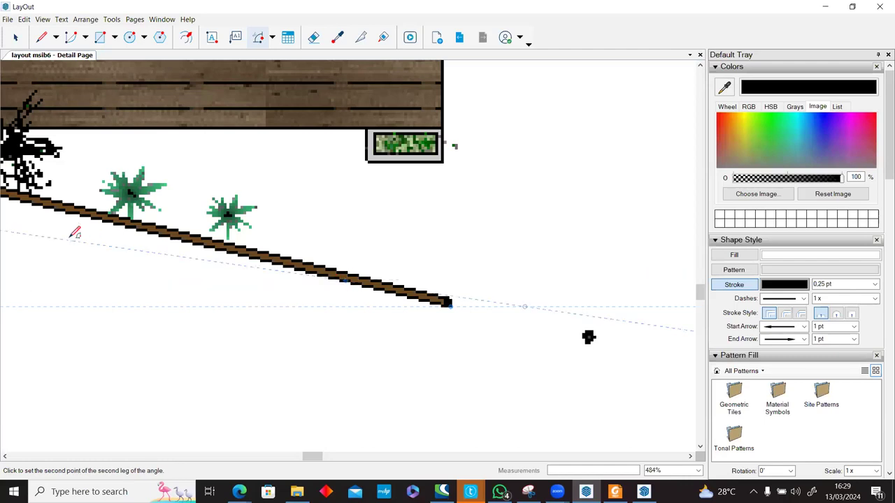
left_click(73, 208)
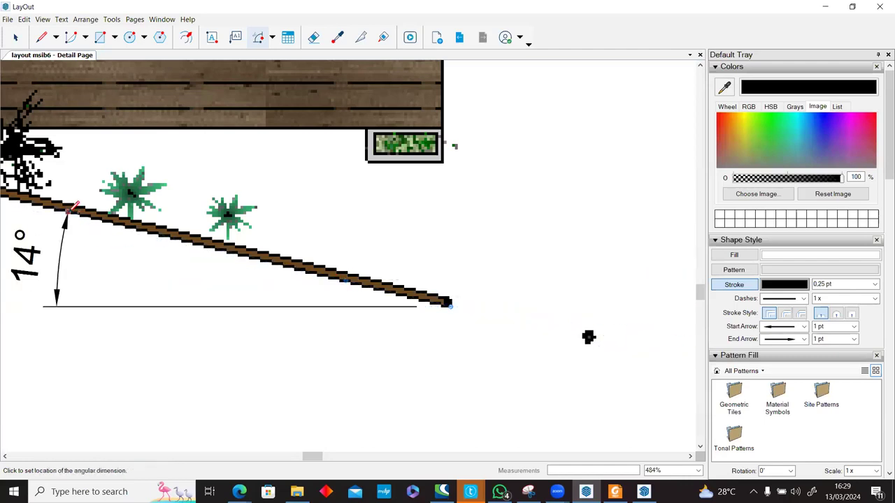
scroll(73, 209, "down", 5)
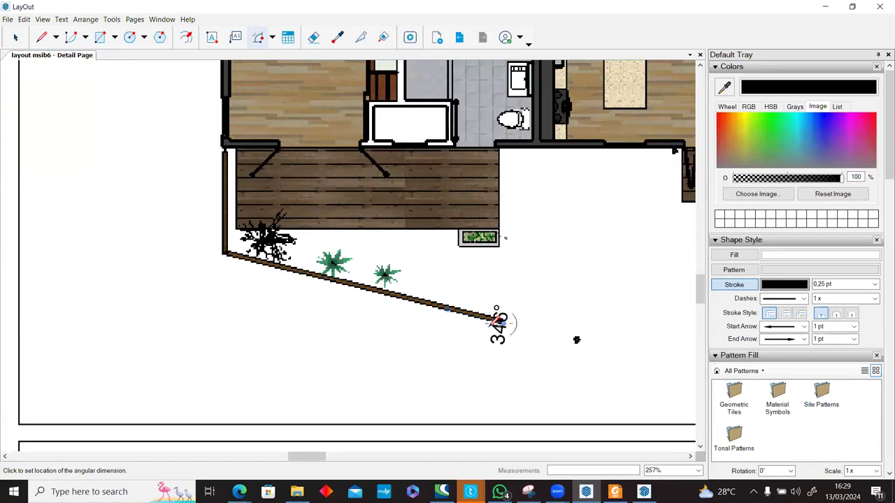
left_click(320, 300)
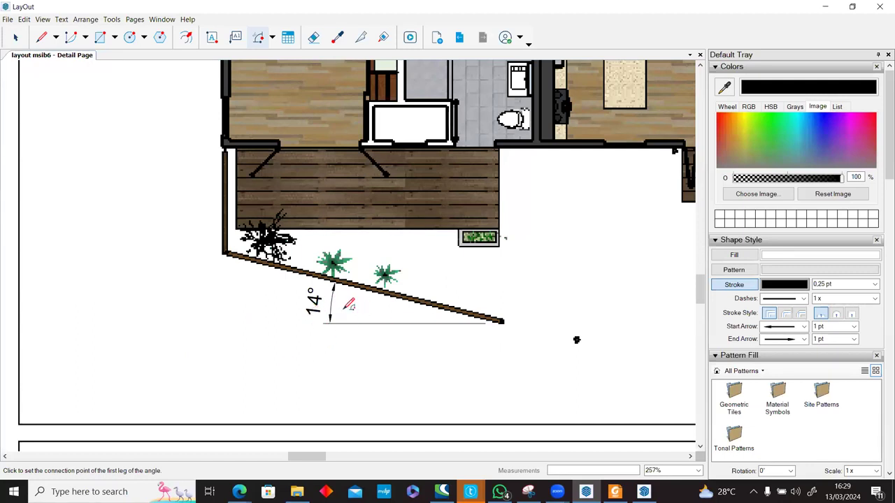
Step: Copy the restyled 460 dimension from the Inside Page and place it on the Detail Page beneath the floor plan's large deck
left_click(462, 37)
scroll(419, 299, "down", 6)
middle_click_drag(557, 290, 215, 322)
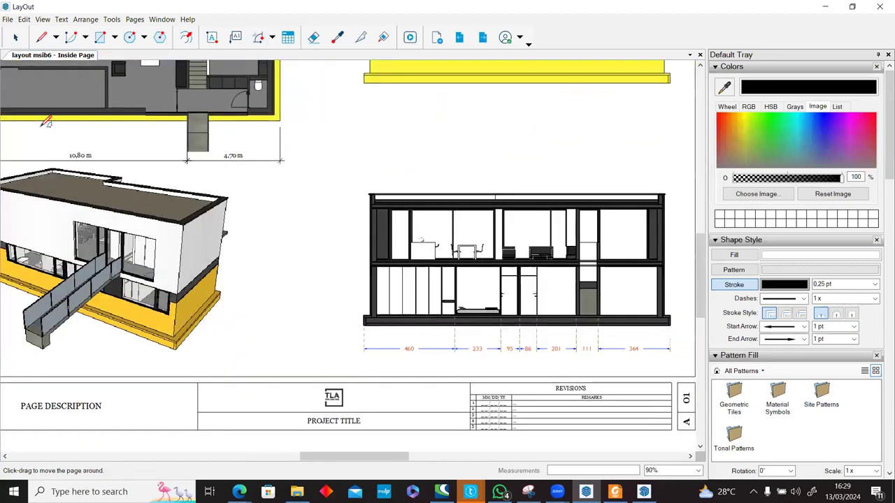
left_click(408, 351)
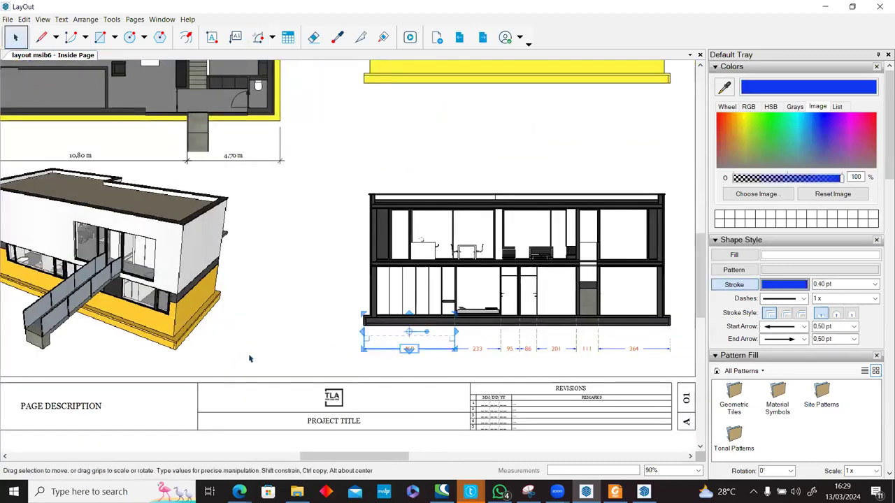
left_click(482, 37)
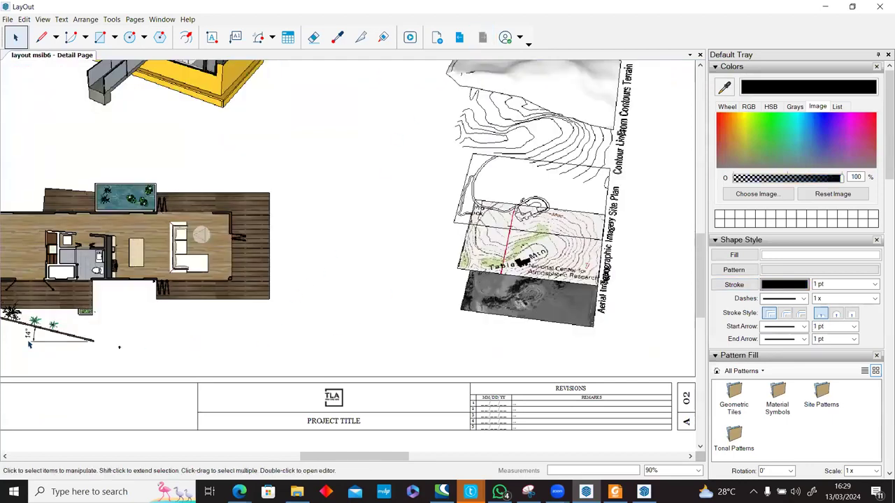
scroll(18, 340, "up", 4)
scroll(252, 328, "down", 4)
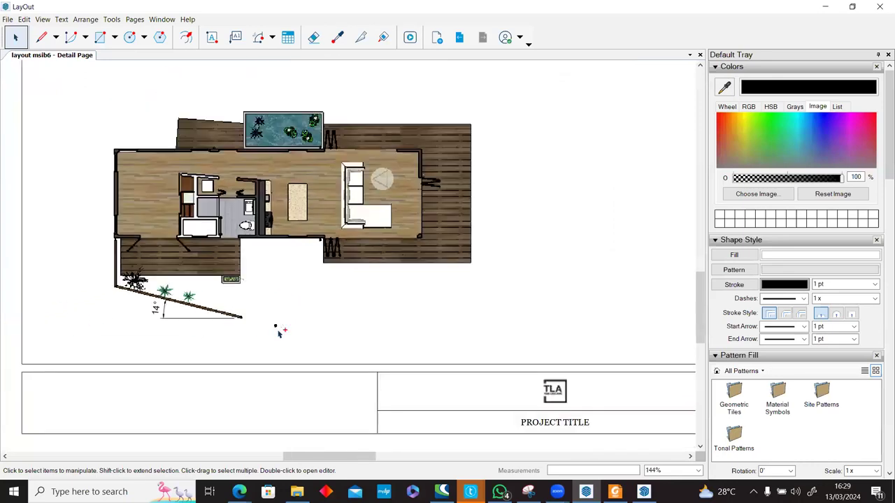
key("ctrl+v")
left_click_drag(546, 327, 380, 334)
left_click(481, 324)
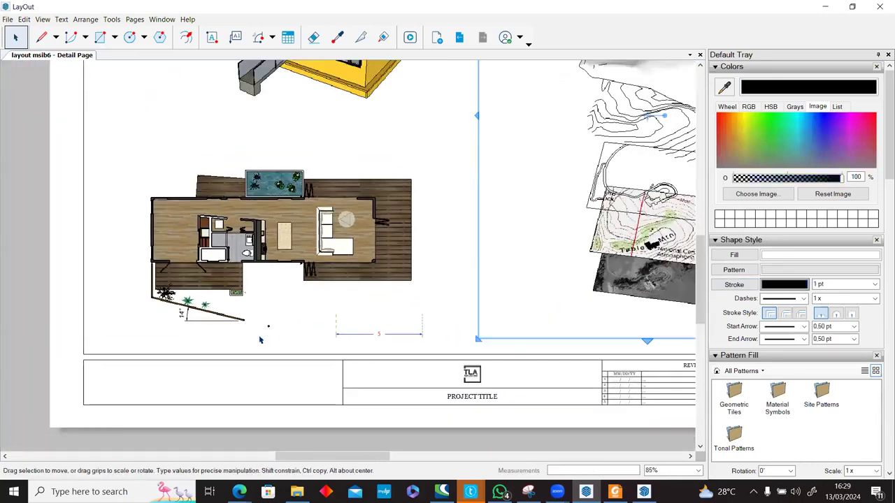
left_click(298, 338)
Step: Try applying the pasted dimension's style to the angular dimension at the slanted wall, and undo the style change
scroll(280, 328, "up", 4)
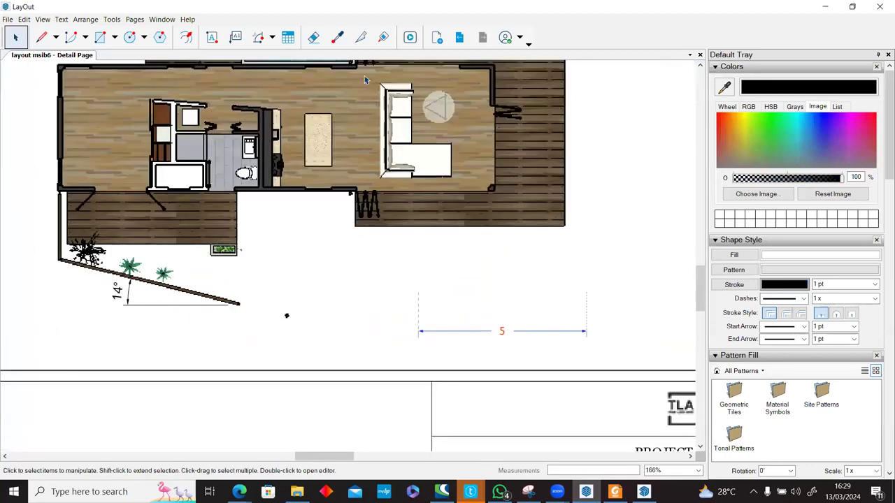
left_click(337, 37)
left_click(501, 331)
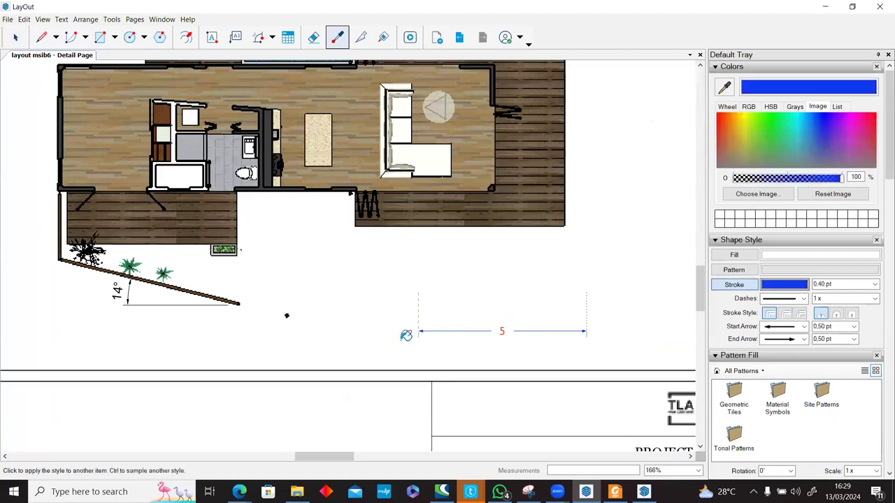
left_click(116, 295)
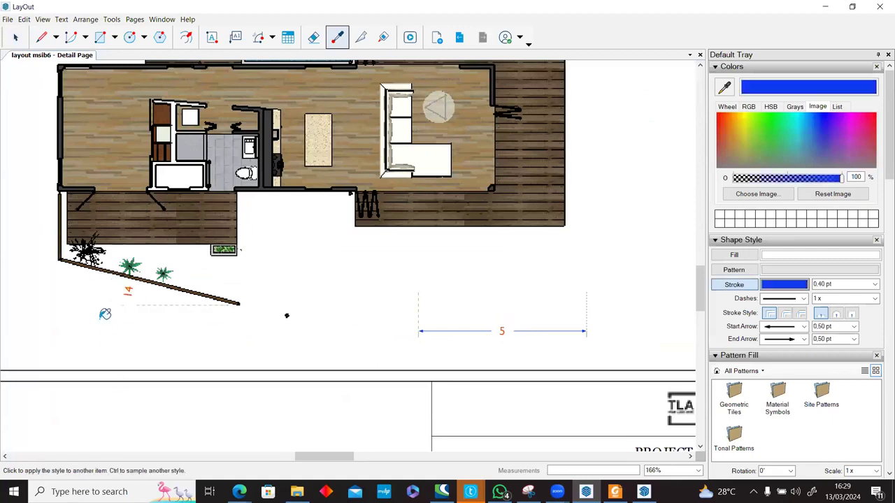
scroll(106, 314, "up", 4)
scroll(180, 187, "up", 2)
scroll(165, 295, "down", 5)
scroll(166, 295, "down", 3)
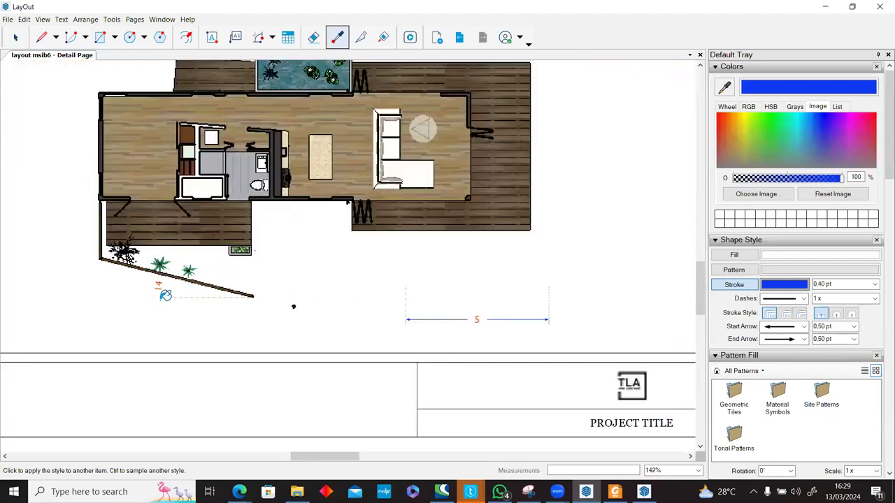
key("ctrl+z")
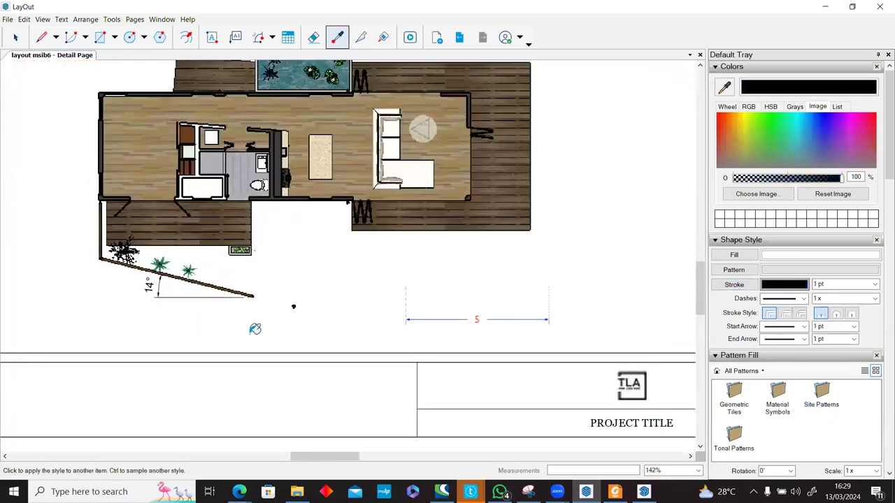
key("space")
left_click(448, 319)
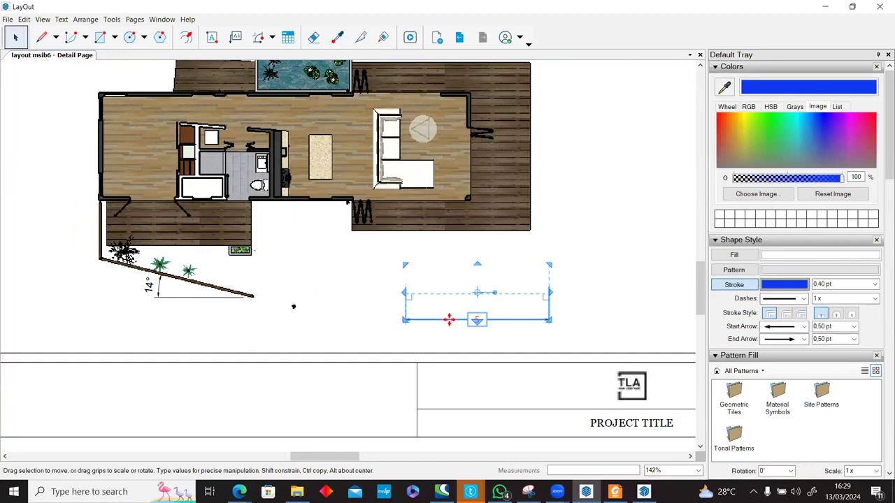
key("Escape")
Step: Return to the Inside Page and examine the row of restyled dimensions below the building section
left_click(459, 37)
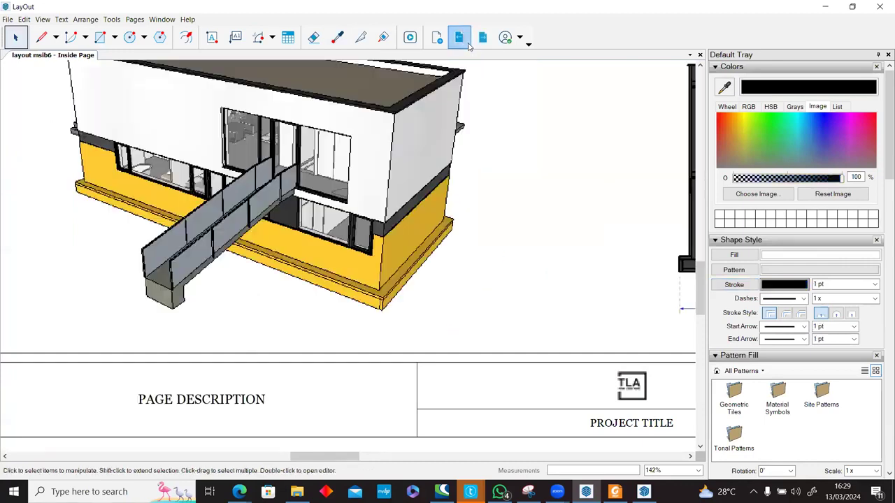
scroll(483, 281, "down", 5)
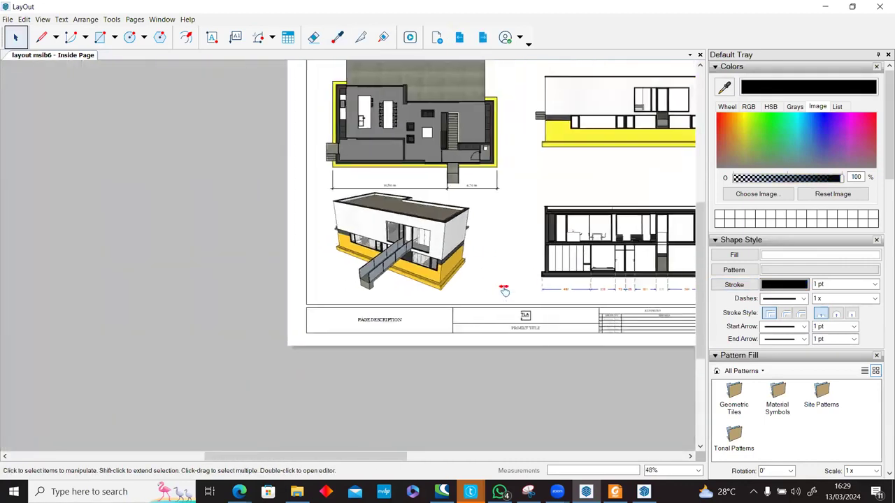
middle_click_drag(504, 290, 325, 373)
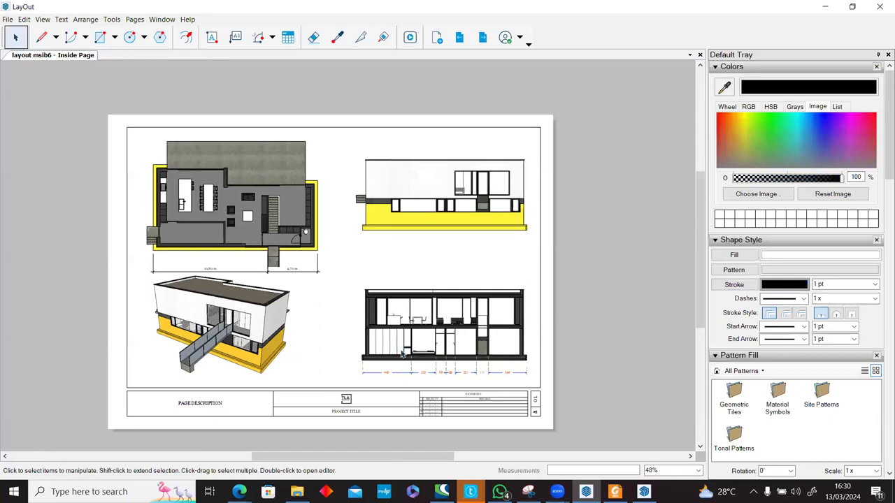
scroll(406, 339, "up", 1)
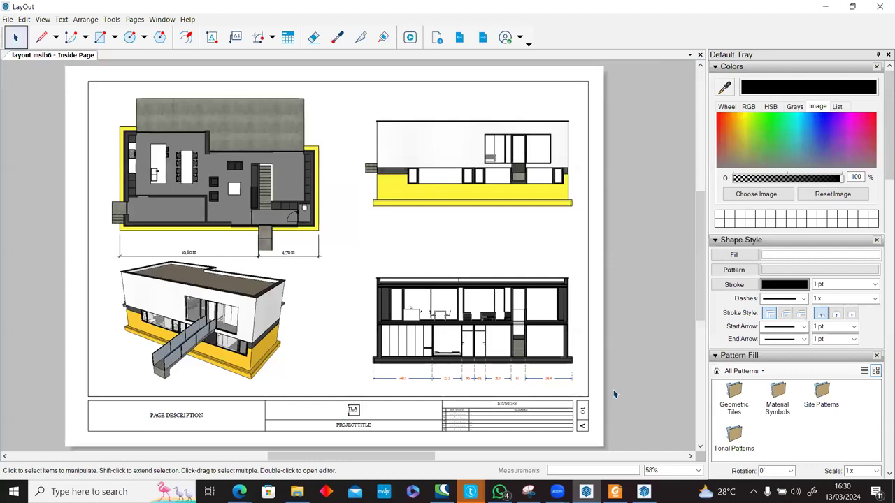
scroll(393, 380, "up", 3)
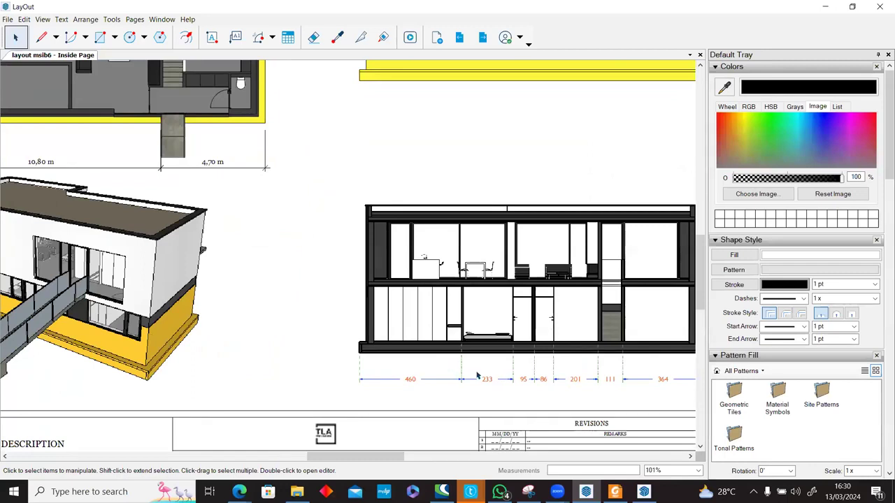
scroll(478, 376, "up", 3)
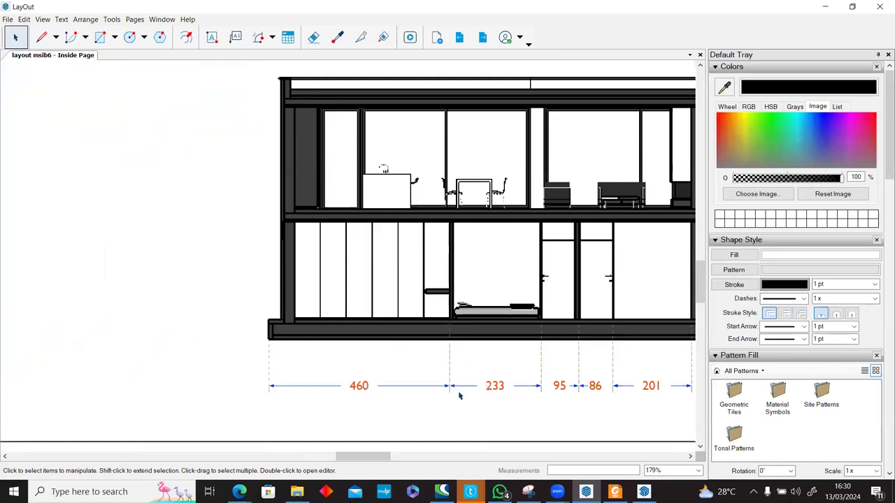
scroll(448, 394, "up", 2)
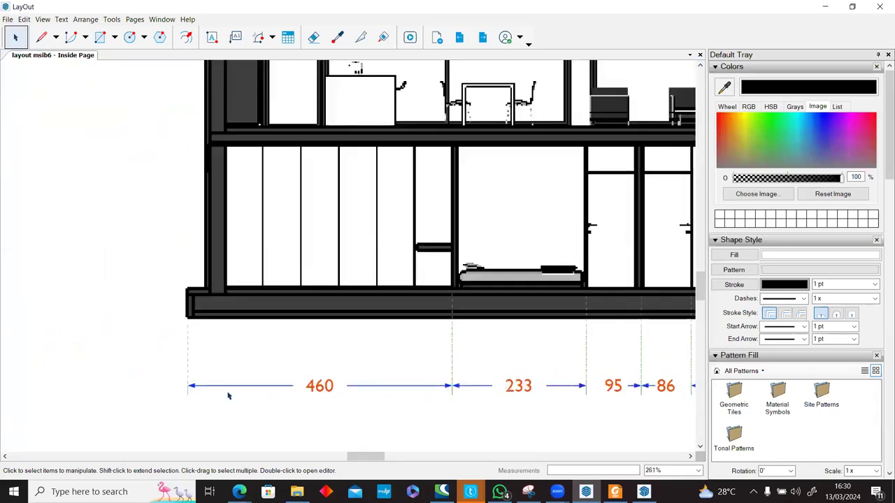
scroll(293, 385, "down", 7)
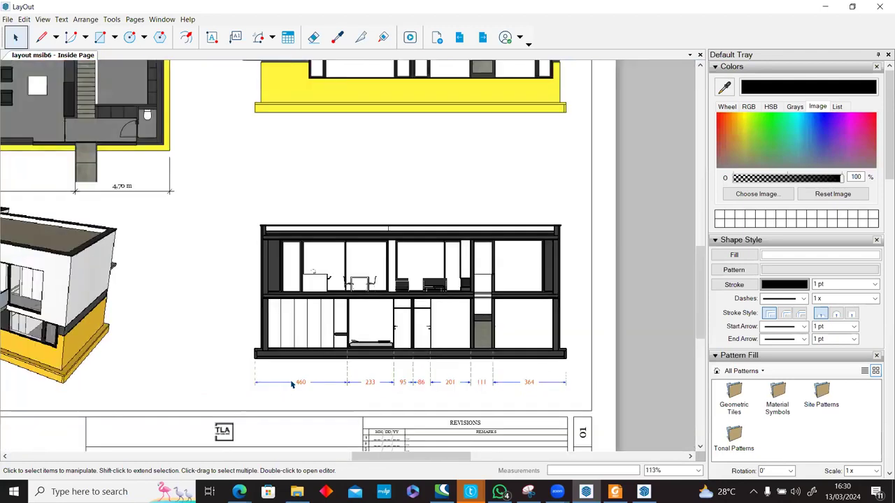
scroll(274, 379, "down", 2)
scroll(208, 303, "up", 2)
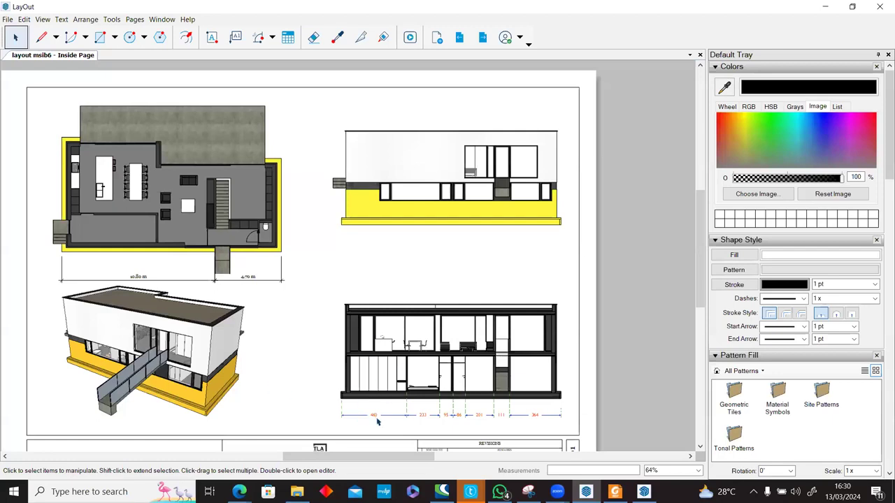
scroll(377, 422, "up", 4)
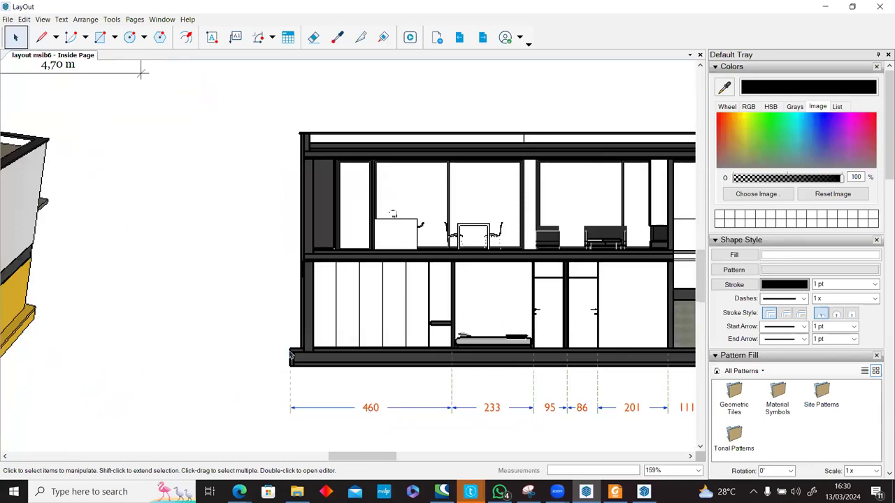
scroll(291, 355, "down", 2)
Step: Switch to the Casa LayOut 01 model in SketchUp and inspect the yellow base of the building, comparing it with the LayOut section
left_click(644, 492)
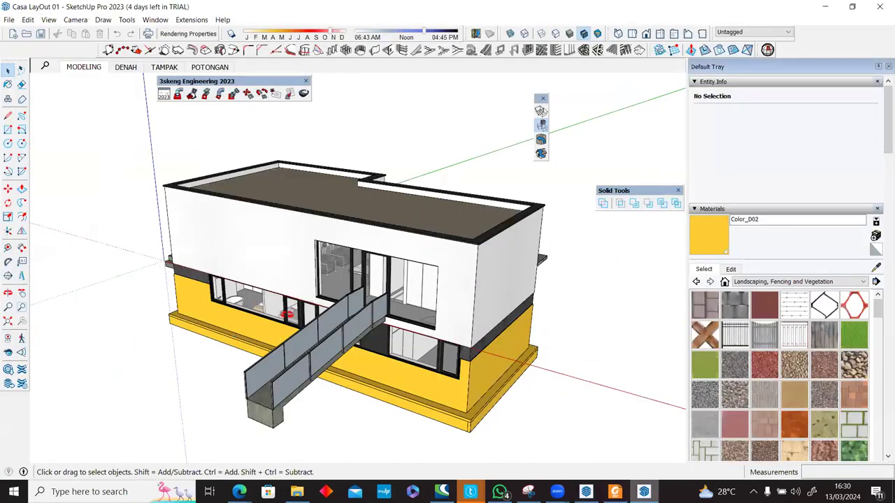
mouse_move(382, 292)
middle_mouse_down()
mouse_move(210, 323)
mouse_move(350, 321)
mouse_move(410, 359)
mouse_move(310, 370)
mouse_move(277, 383)
mouse_move(292, 435)
mouse_move(329, 355)
middle_mouse_up()
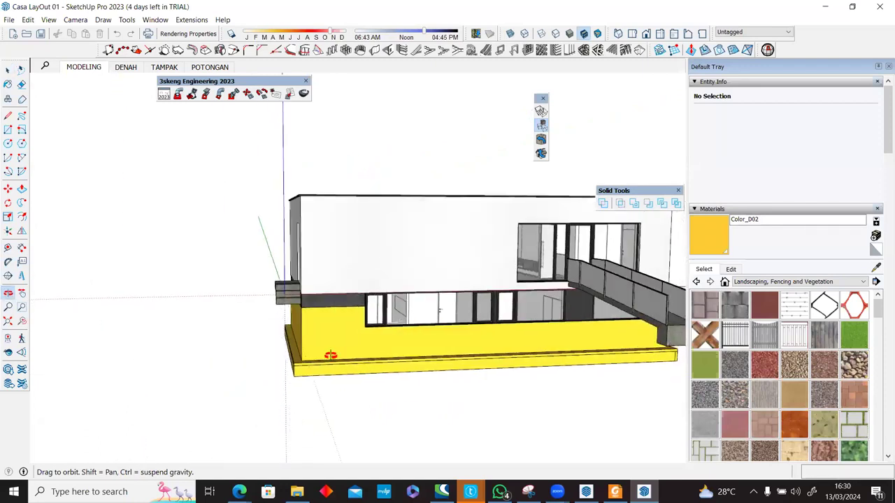
key("alt+Tab")
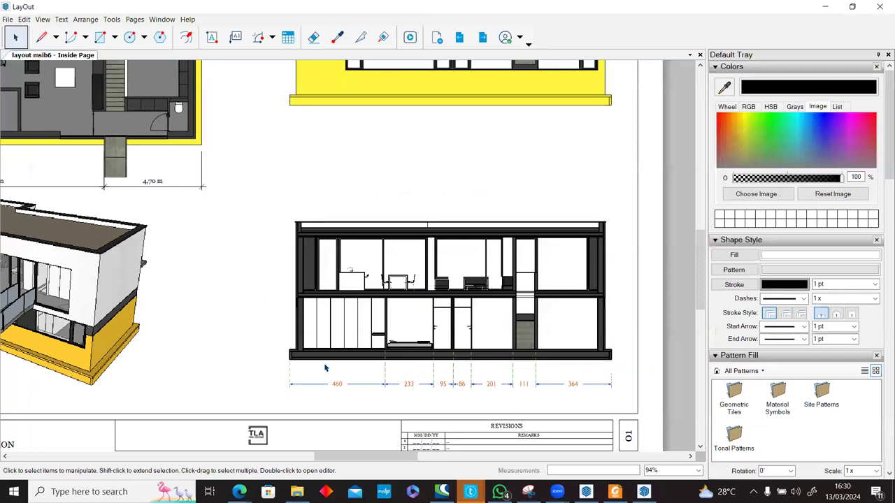
key("alt+Tab")
mouse_move(332, 371)
middle_mouse_down()
mouse_move(351, 378)
mouse_move(317, 361)
mouse_move(518, 282)
mouse_move(307, 354)
middle_mouse_up()
Step: Select the basement insulation strip along the building's base and start scaling it at the corner
left_click(352, 378)
scroll(352, 379, "up", 5)
left_click(351, 374)
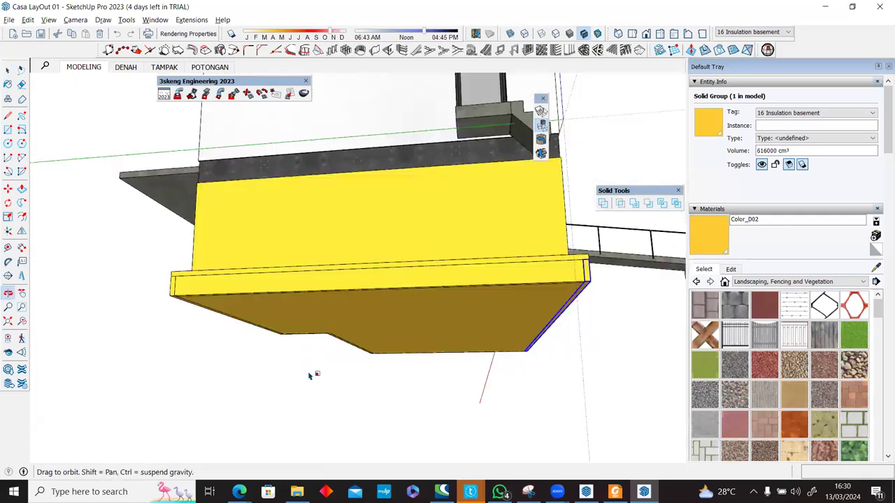
key("s")
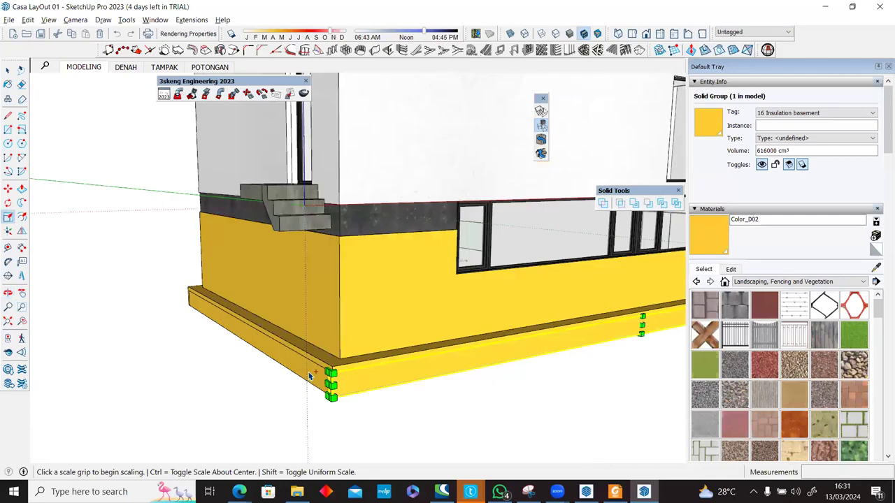
key("space")
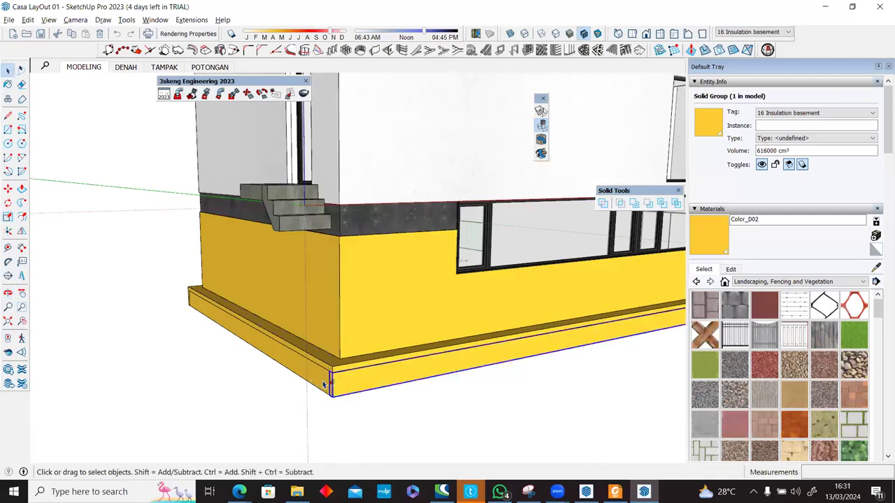
scroll(331, 388, "up", 2)
key("s")
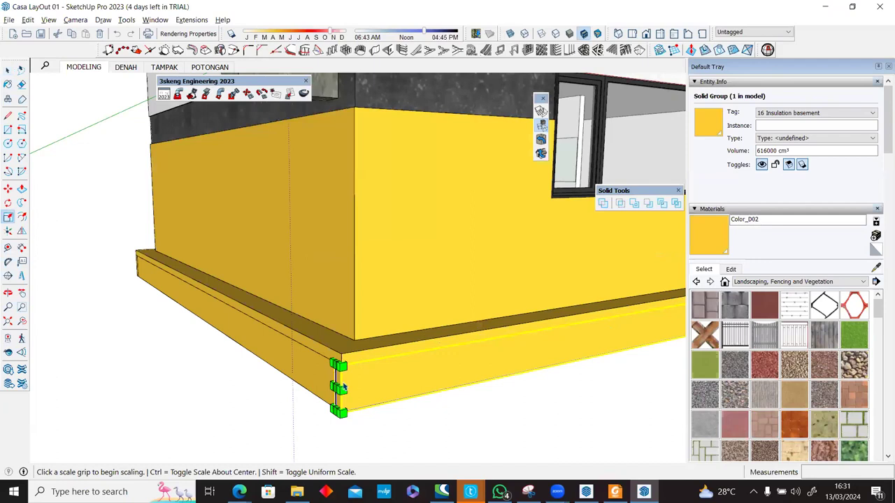
Step: Scale the lower insulation strip lengthwise along the green axis so it extends outward past the building corner
key("space")
scroll(343, 386, "down", 4)
scroll(332, 396, "up", 3)
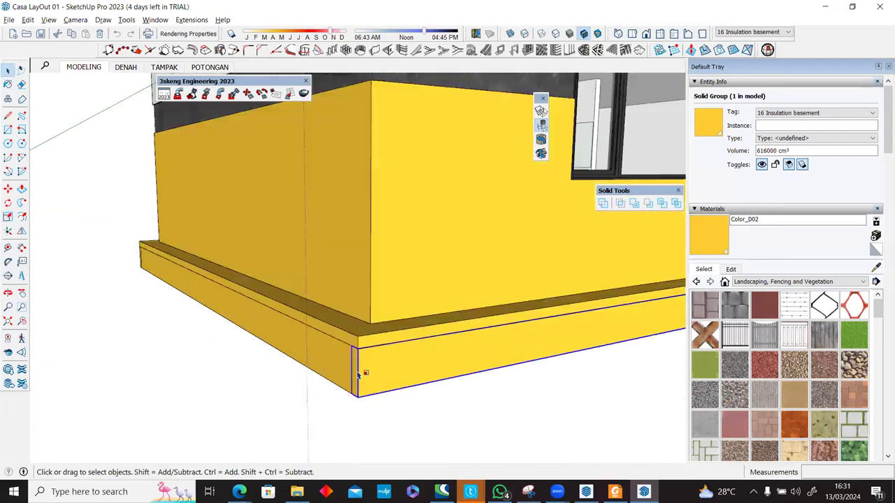
scroll(342, 380, "up", 1)
key("s")
left_click(350, 372)
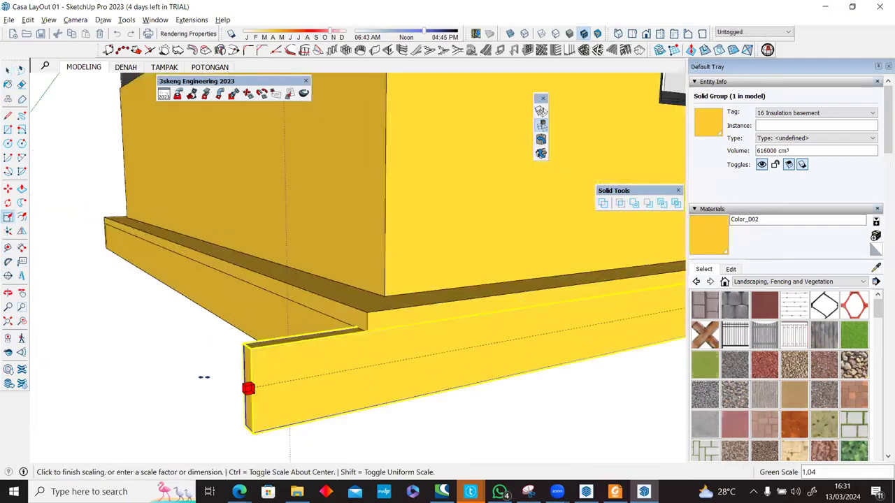
left_click(170, 376)
key("space")
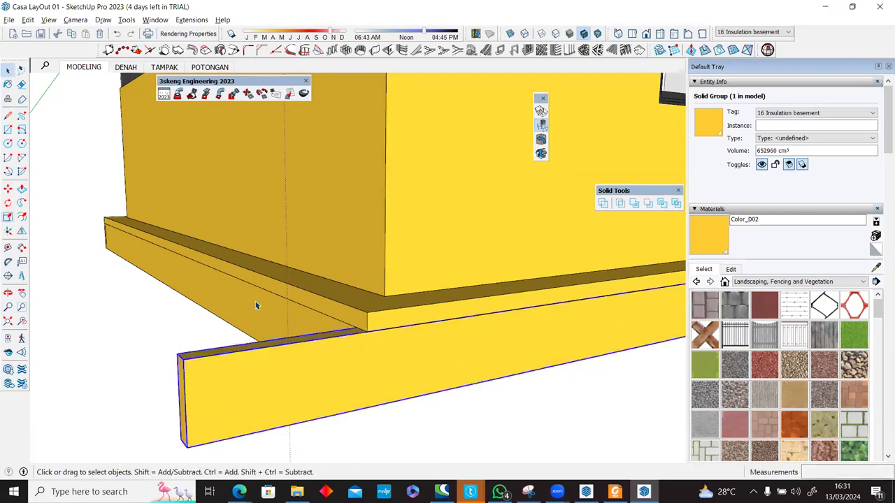
Step: Move the adjacent side insulation strip outward to the end corner of the extended strip
left_click(264, 293)
key("m")
left_click(265, 292)
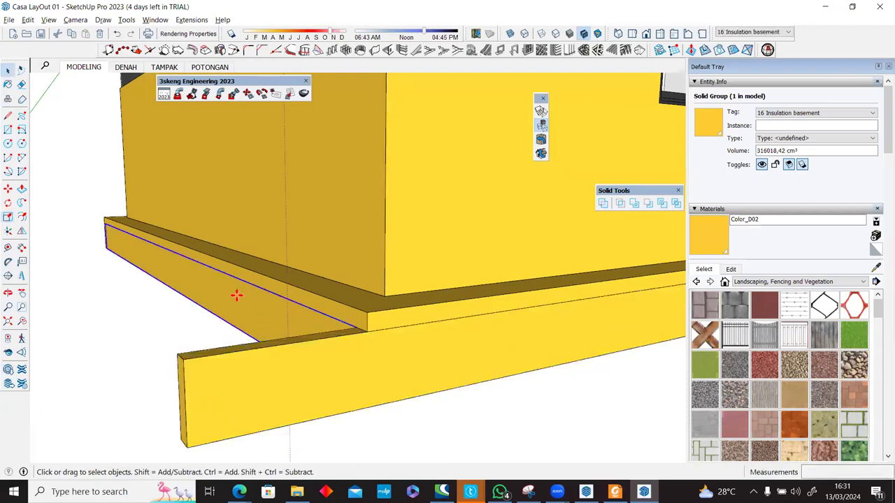
left_click(181, 358)
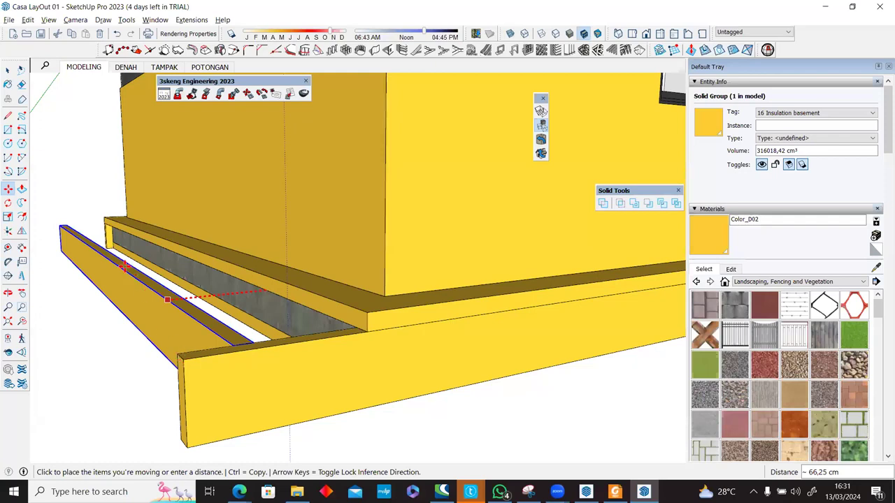
Step: Scale the far end insulation strip out to meet the moved side strip, and extend the base insulation underneath to the same edge
key("space")
left_click(108, 243)
key("s")
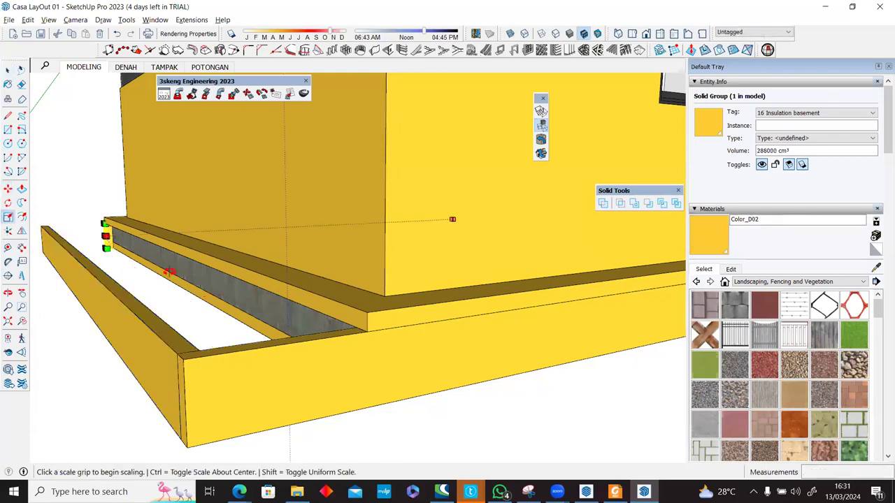
middle_click_drag(169, 272, 239, 316)
middle_click_drag(172, 344, 176, 332)
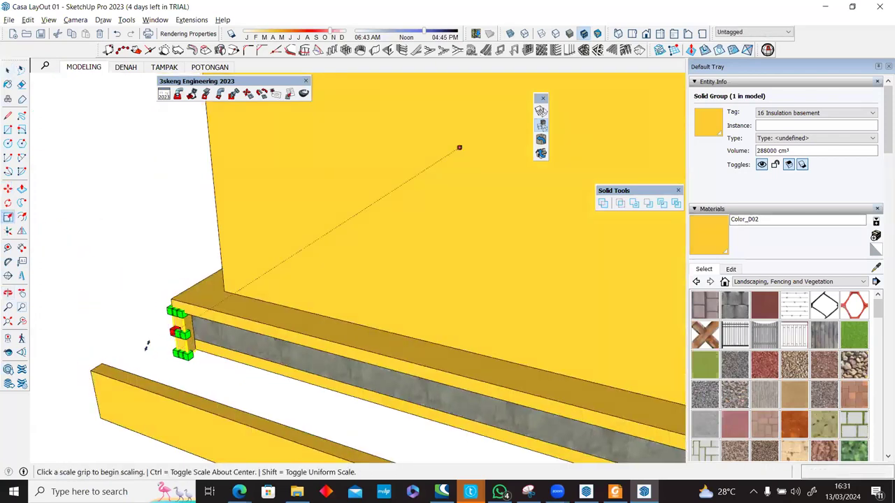
left_click(175, 332)
left_click(92, 374)
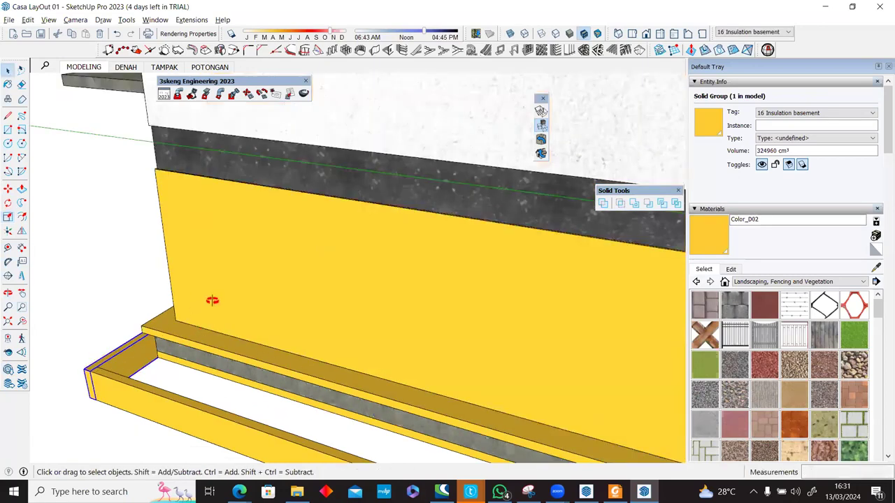
middle_click_drag(209, 300, 229, 351)
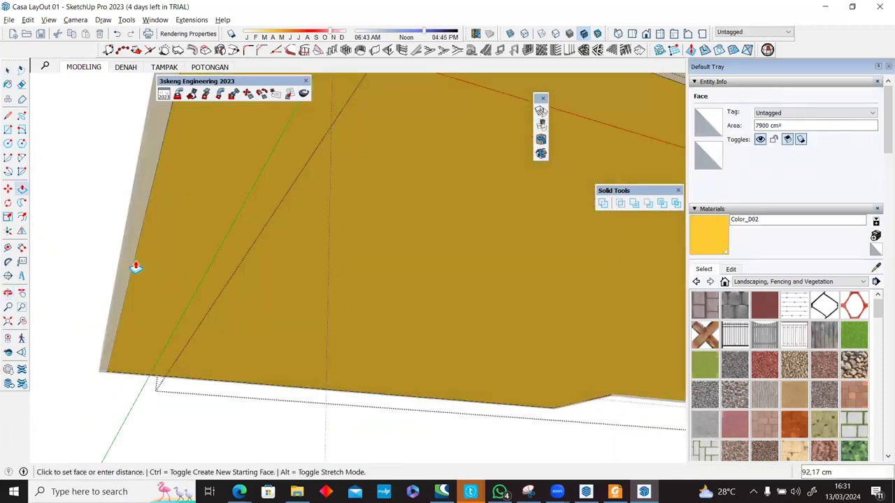
middle_click_drag(209, 397, 175, 383)
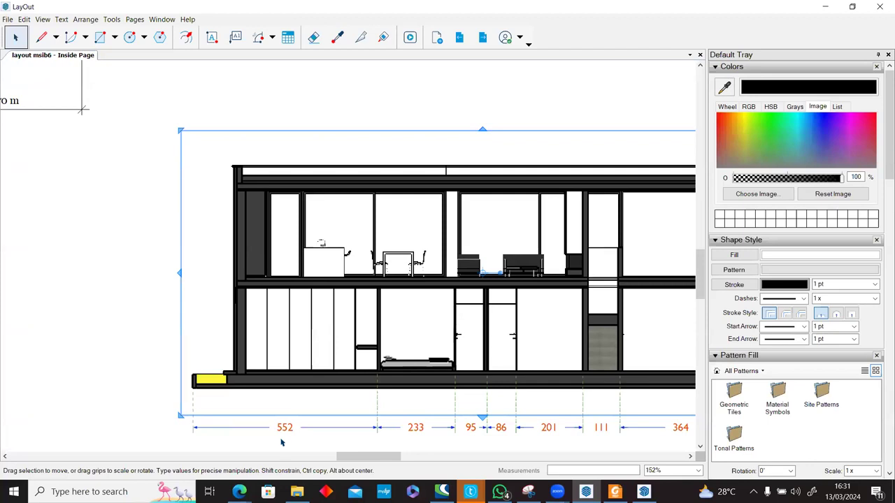
Step: Check the floor plan, elevation and section viewports on the LayOut sheet for the extended insulation base
scroll(287, 383, "down", 5)
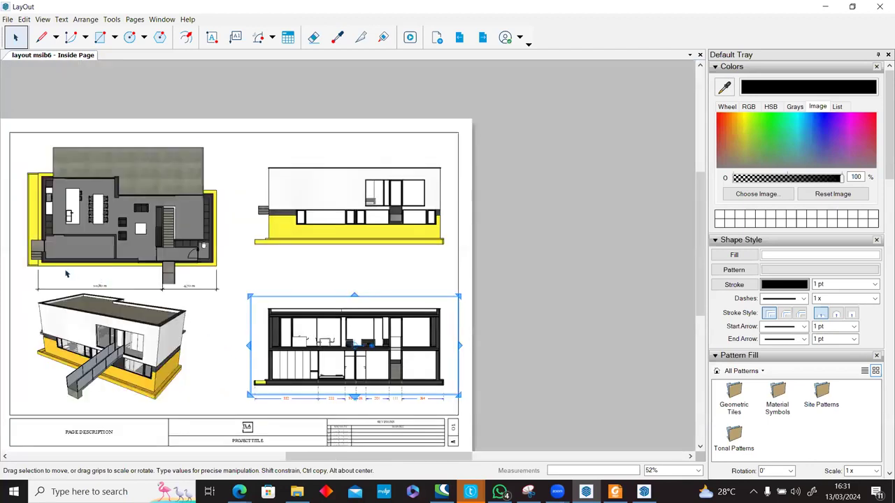
scroll(48, 277, "up", 1)
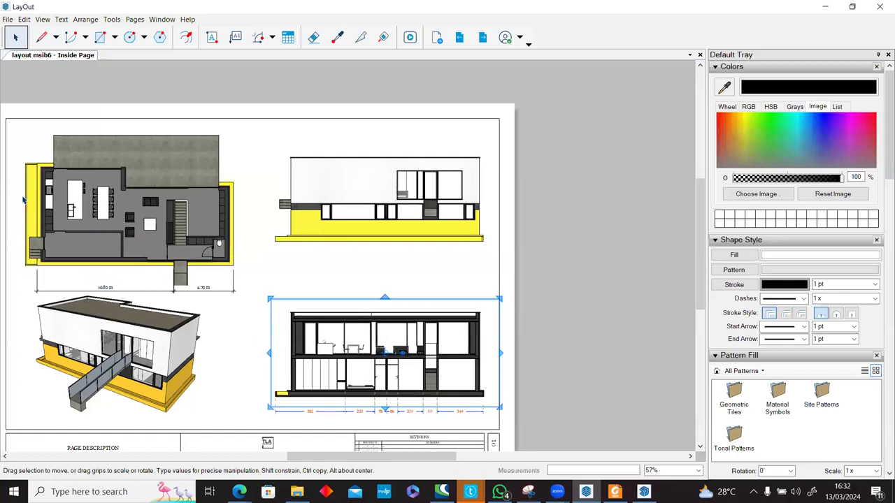
scroll(28, 264, "up", 1)
scroll(30, 301, "up", 8)
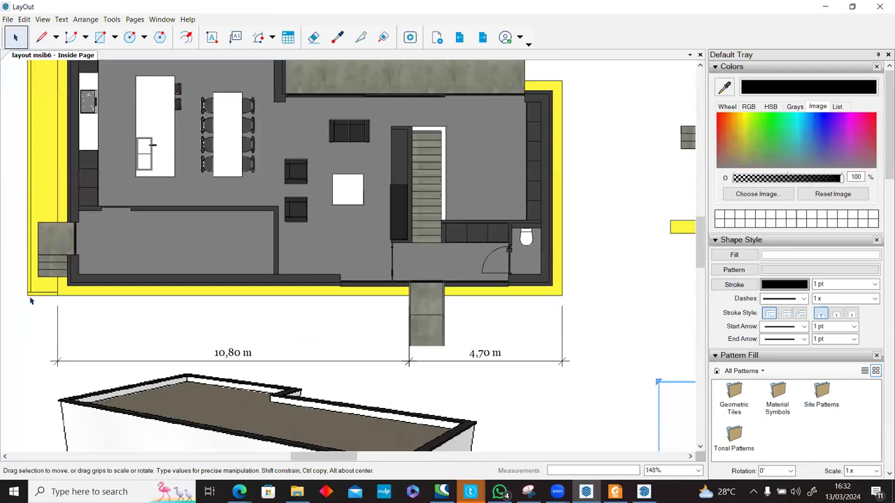
scroll(33, 295, "down", 5)
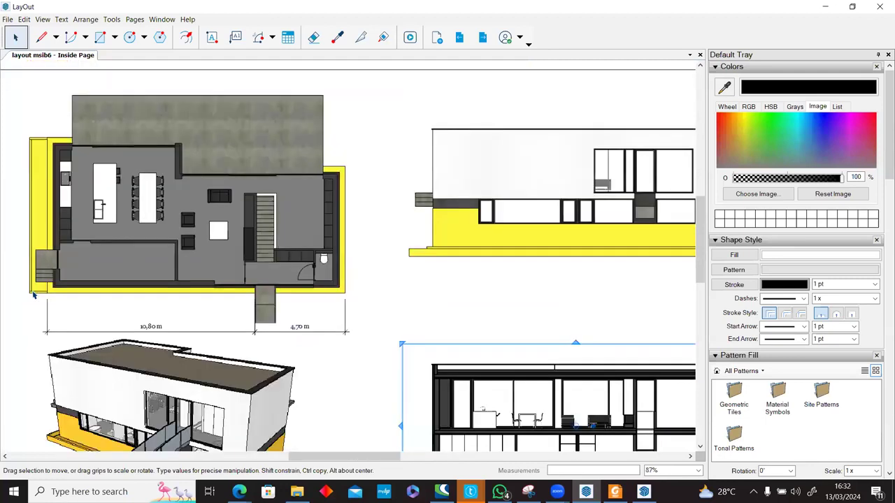
scroll(45, 292, "down", 5)
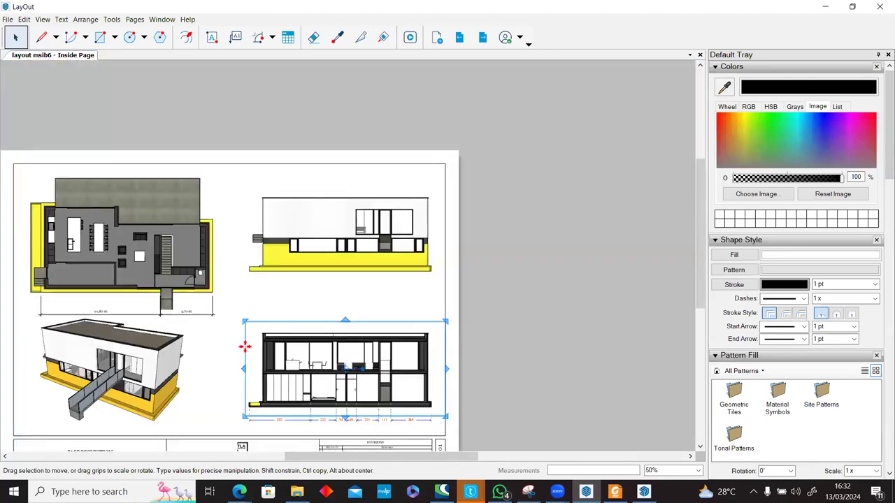
scroll(376, 164, "up", 4)
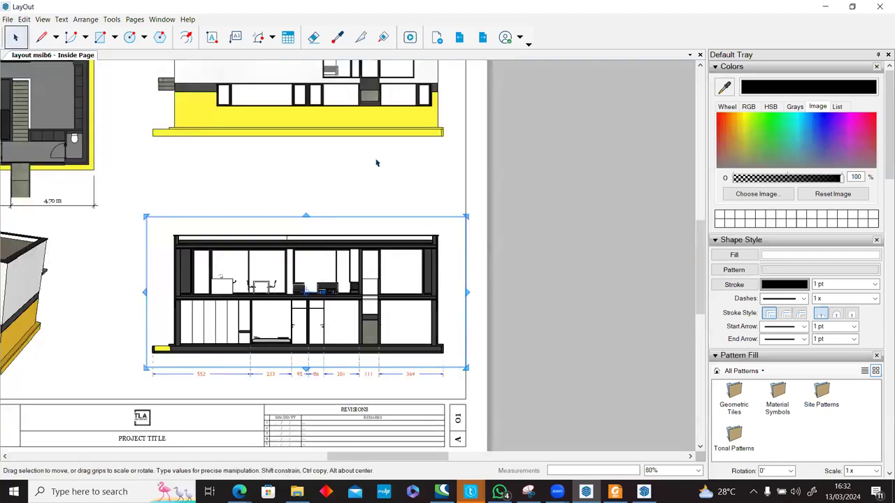
left_click(392, 180)
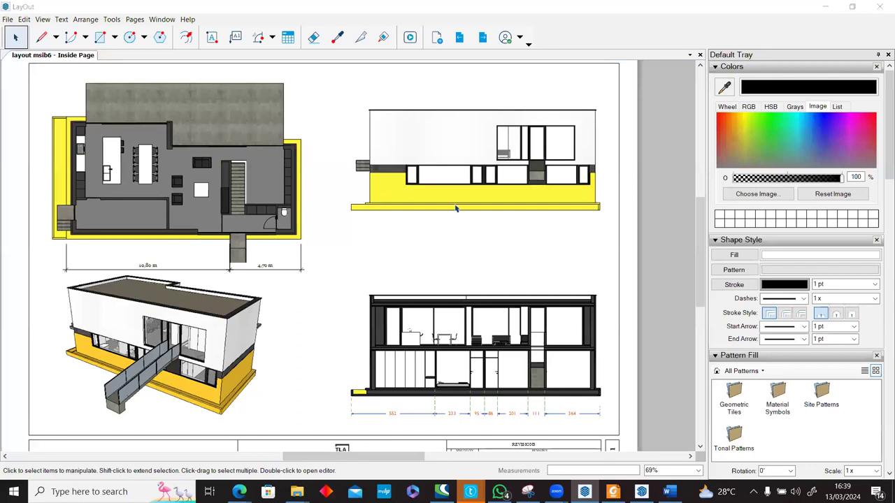
Step: Consult the SketchUp notes PDF in Foxit PDF Reader for how to complete the viewports, and return to the LayOut sheet
left_click(651, 220)
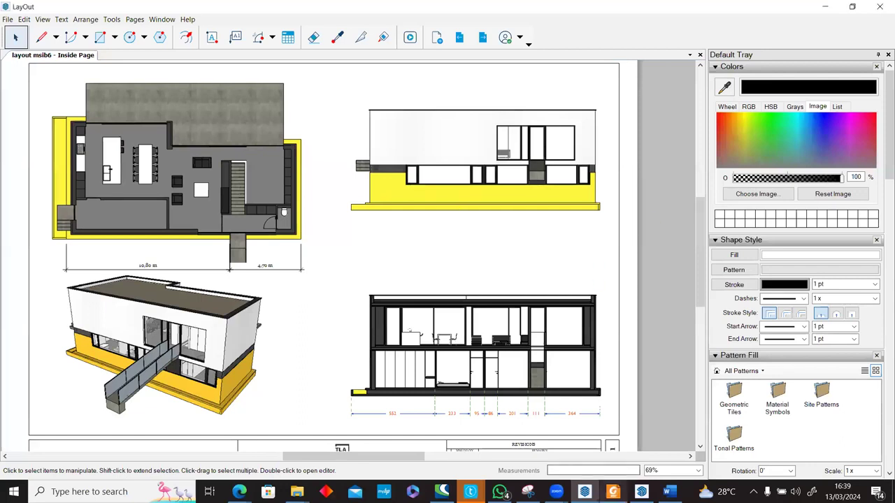
left_click(612, 492)
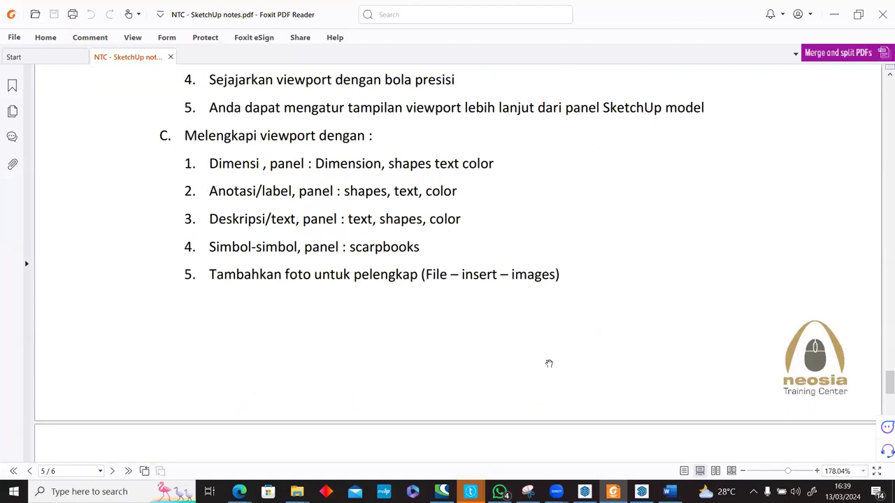
left_click(612, 492)
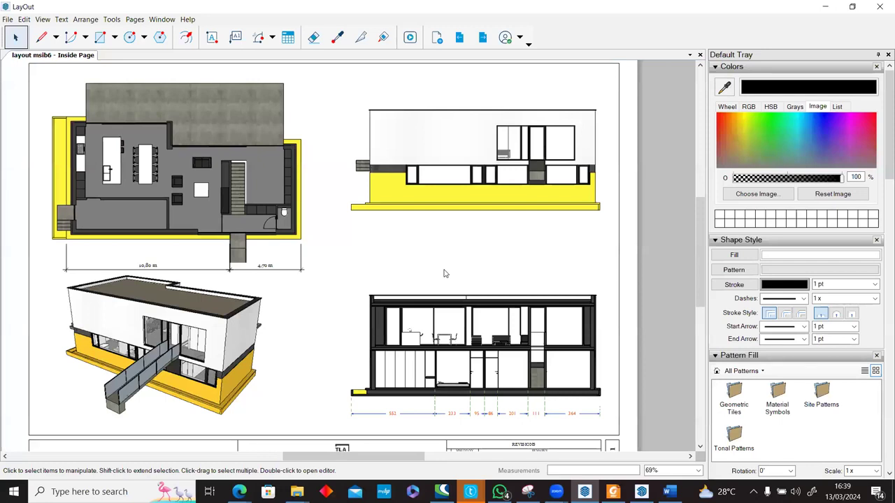
Step: Switch to the SketchUp model, show the DENAH scene and inspect the component details of the kitchen island and dining table
scroll(175, 145, "up", 2)
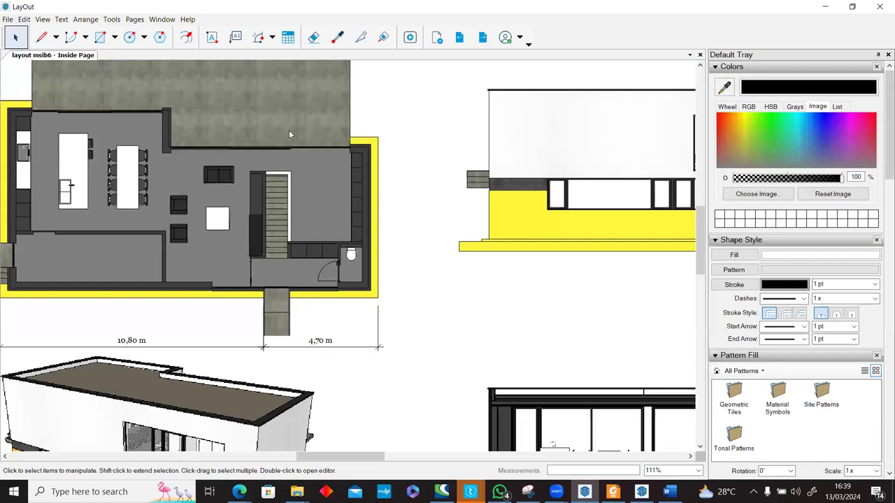
left_click(641, 491)
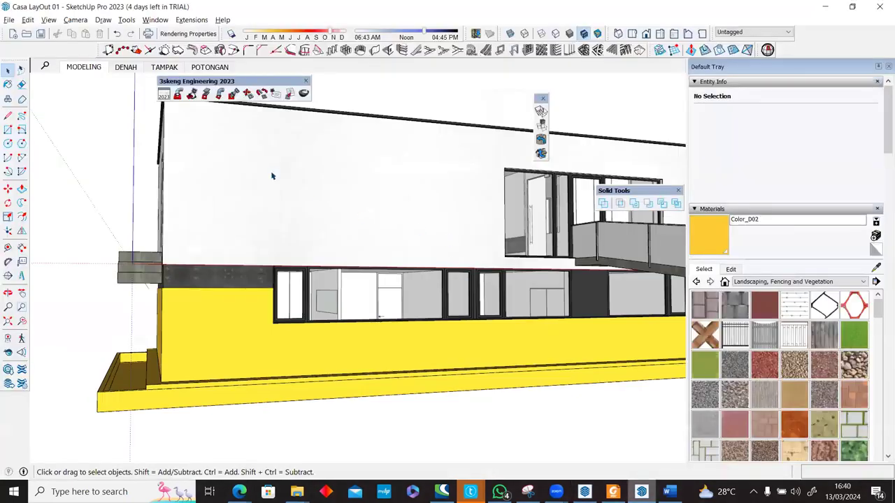
left_click(124, 67)
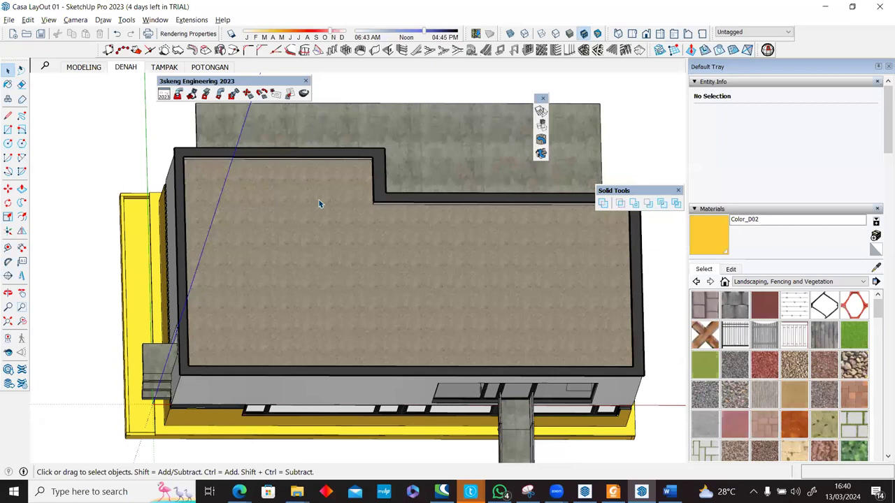
middle_click_drag(319, 204, 246, 145)
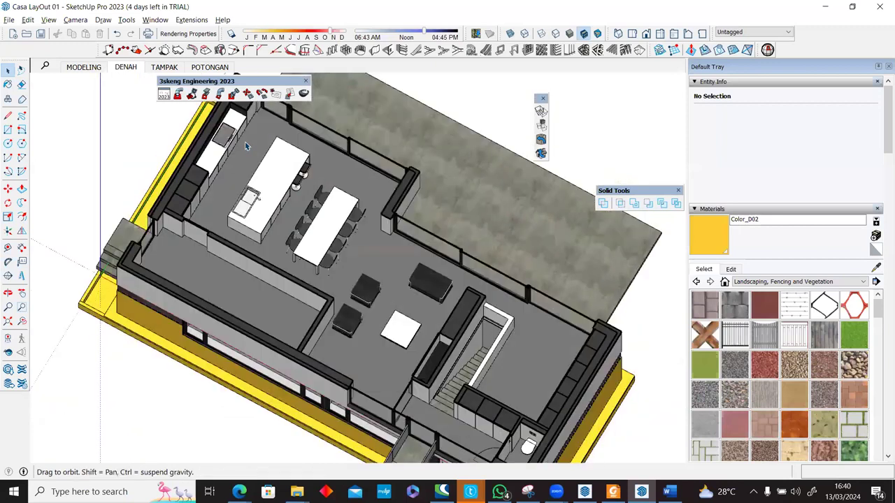
left_click(246, 145)
scroll(246, 145, "up", 2)
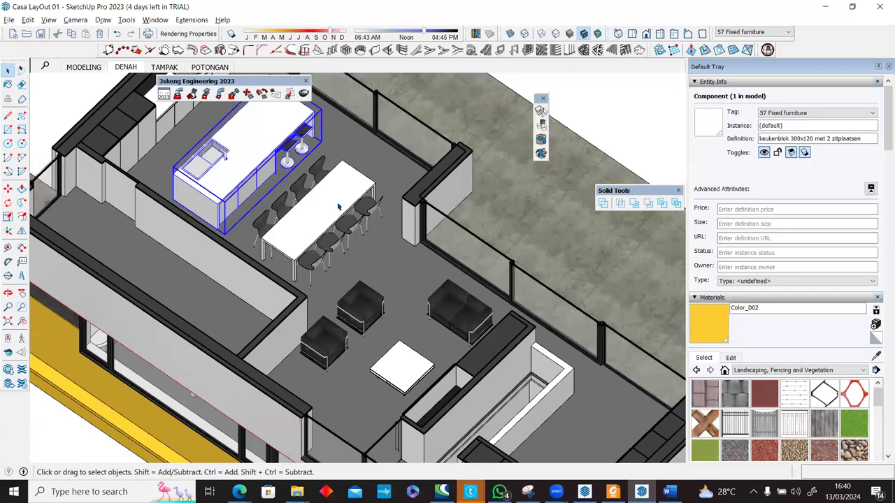
scroll(390, 198, "down", 2)
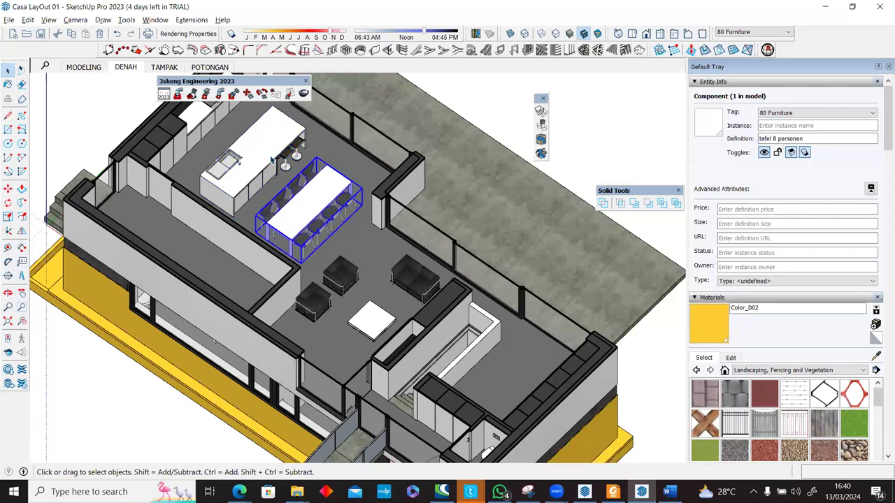
Step: Compare the tags and definition names of the kitchen island, lounge set and tall wall cabinets
left_click(278, 162)
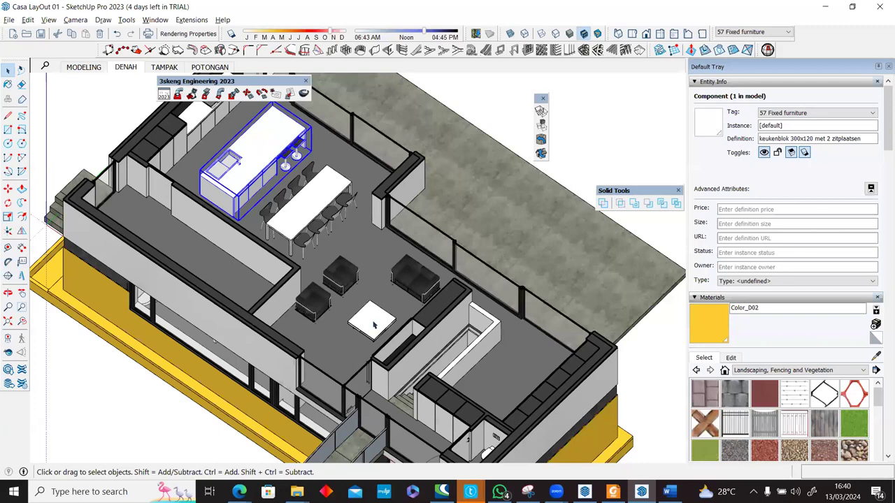
scroll(374, 325, "down", 2)
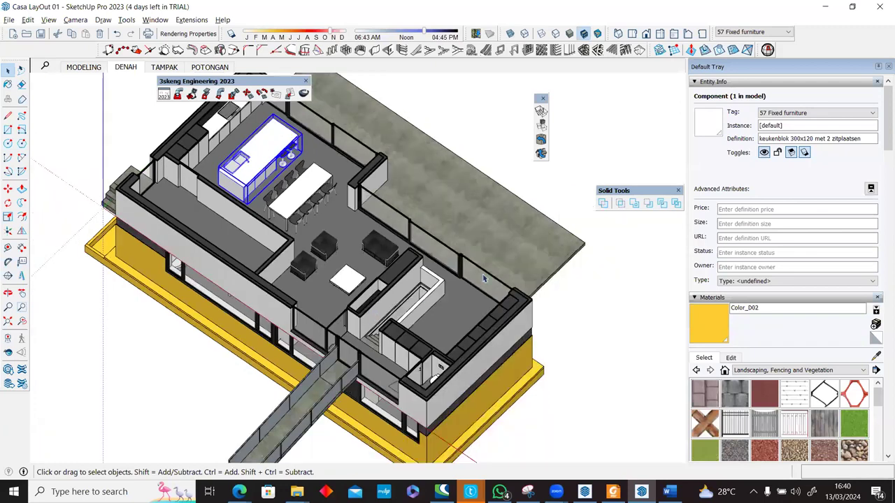
scroll(170, 152, "up", 3)
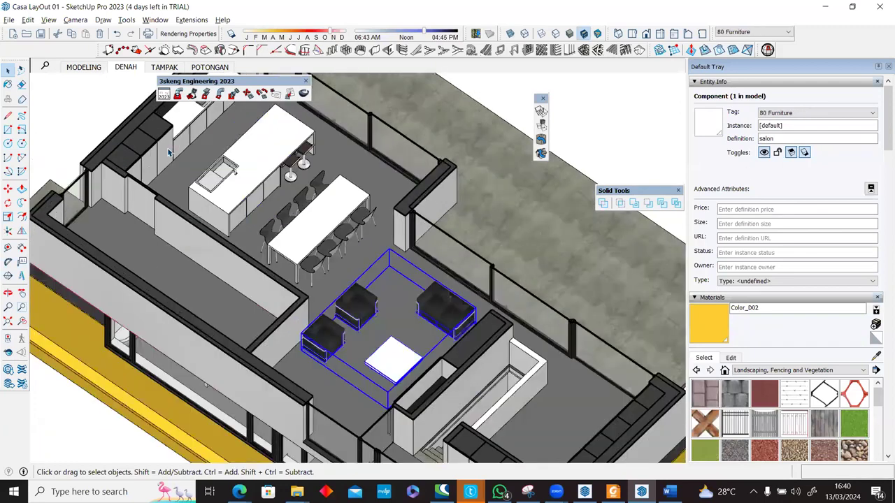
left_click(169, 153)
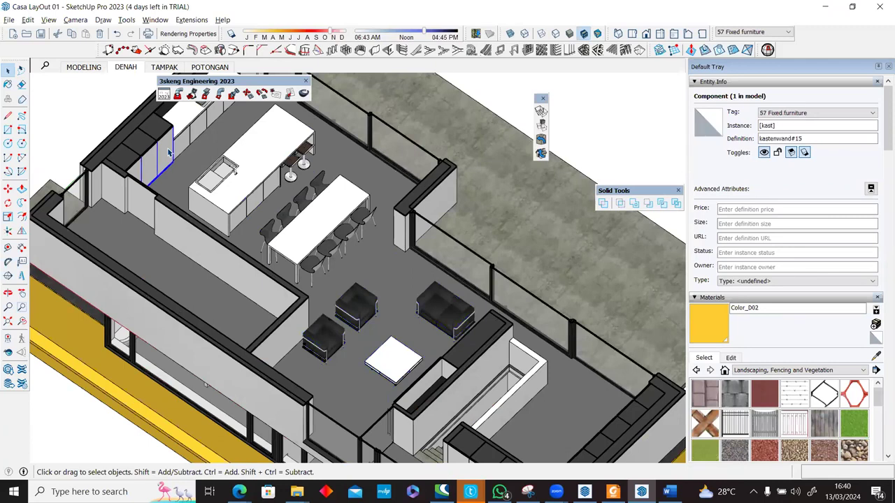
left_click(235, 173)
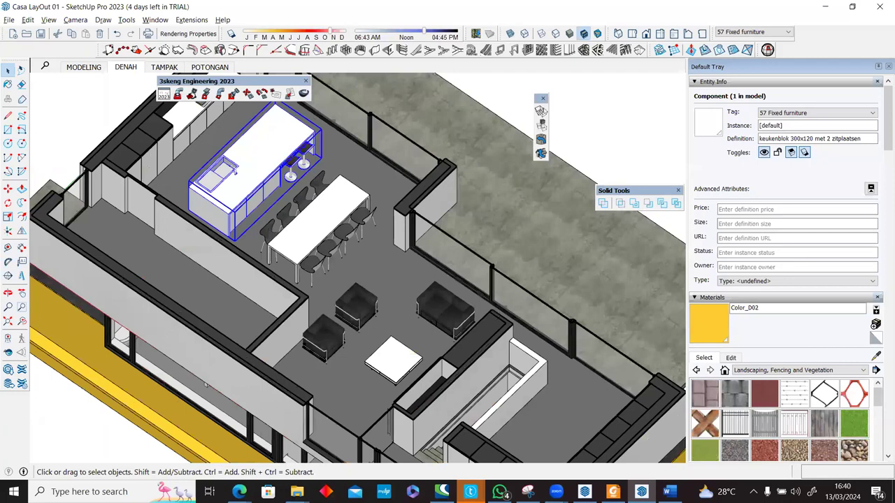
Step: Switch to LayOut and label the kitchen island with its component definition, running a straight leader to text over the terrace
mouse_move(585, 492)
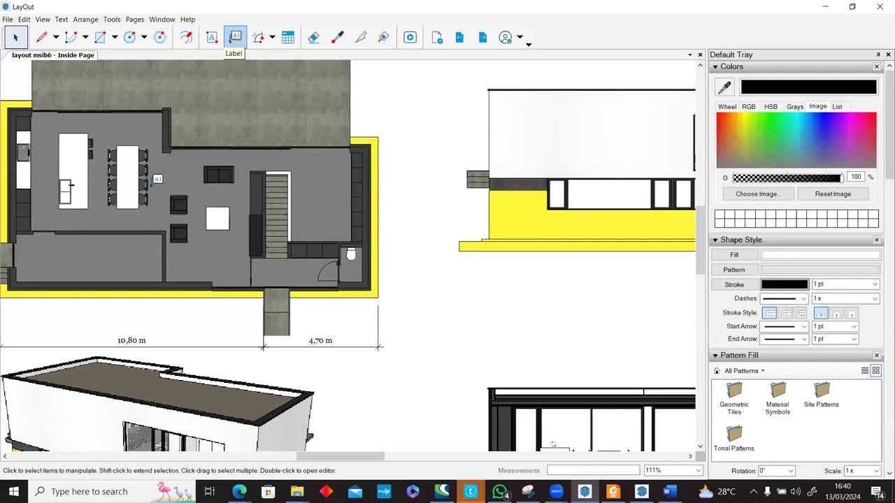
scroll(243, 268, "down", 2)
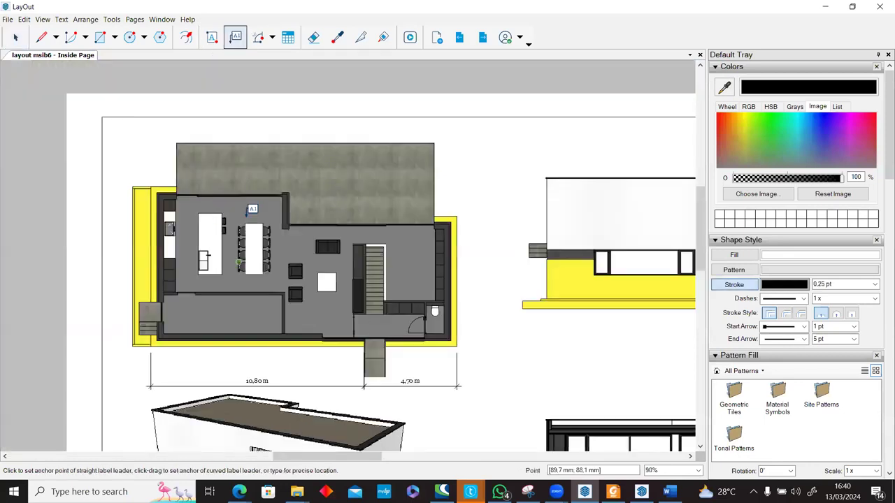
scroll(244, 216, "up", 4)
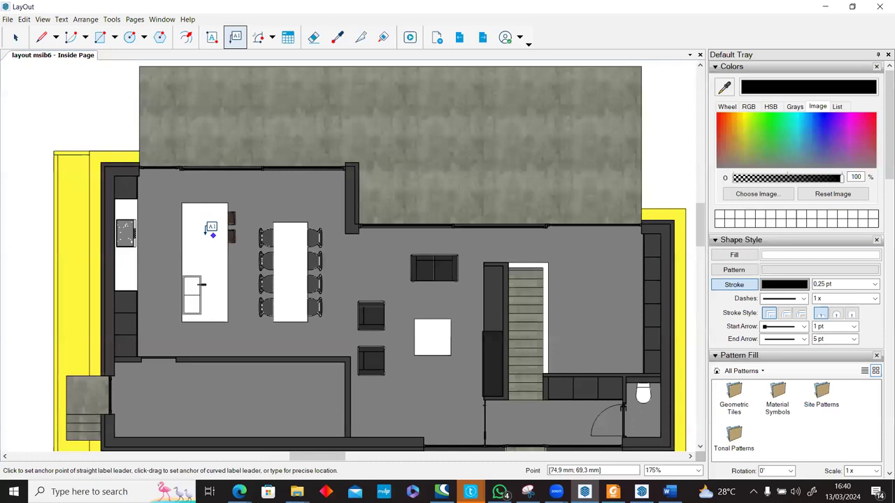
left_click(205, 235)
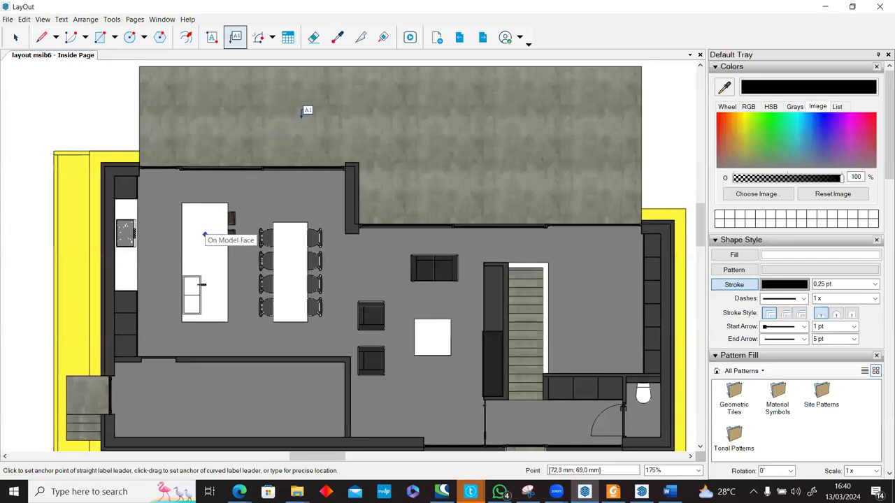
left_click(320, 117)
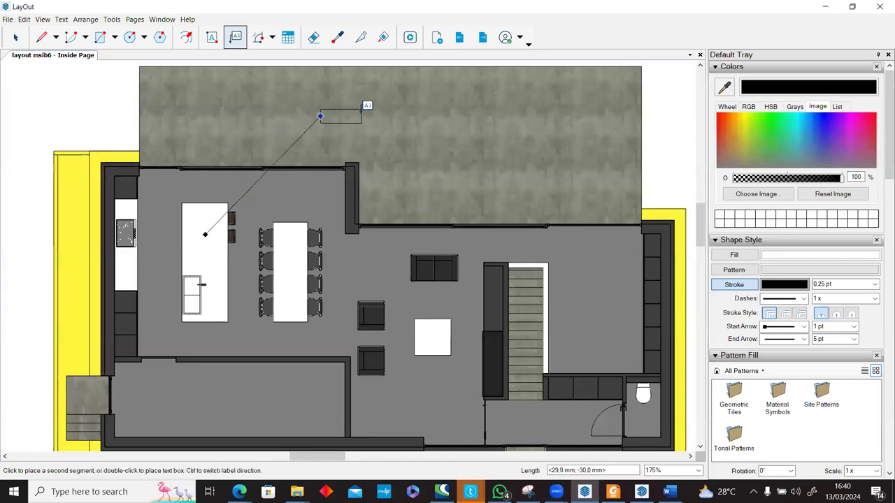
left_click(358, 131)
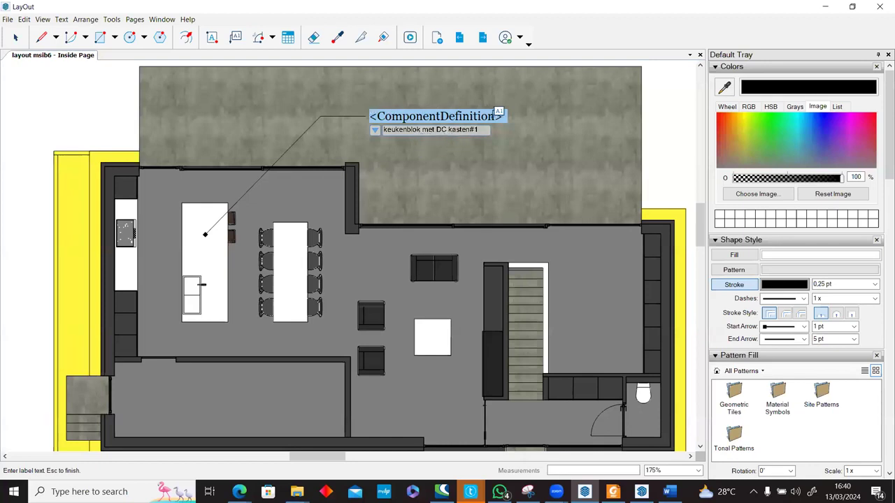
key("Escape")
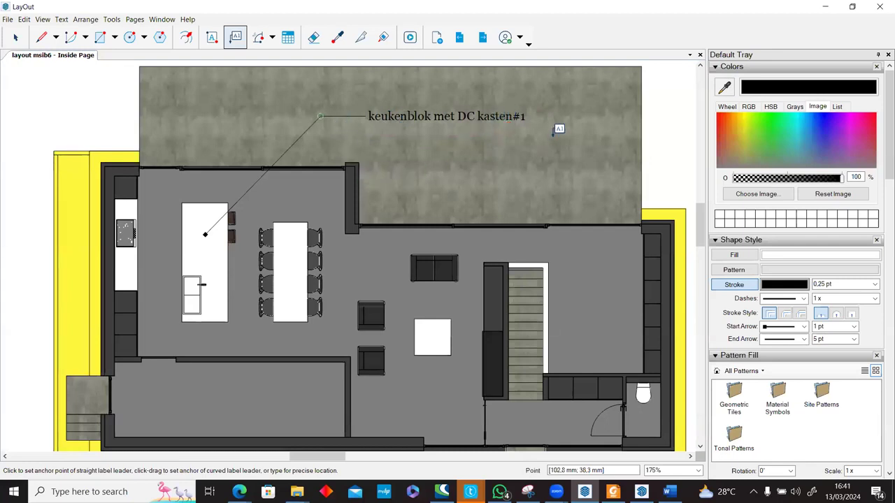
Step: Label the concrete terrace with its face area, placing the text outside the floor plan beside the terrace
scroll(599, 136, "down", 3)
scroll(378, 142, "up", 3)
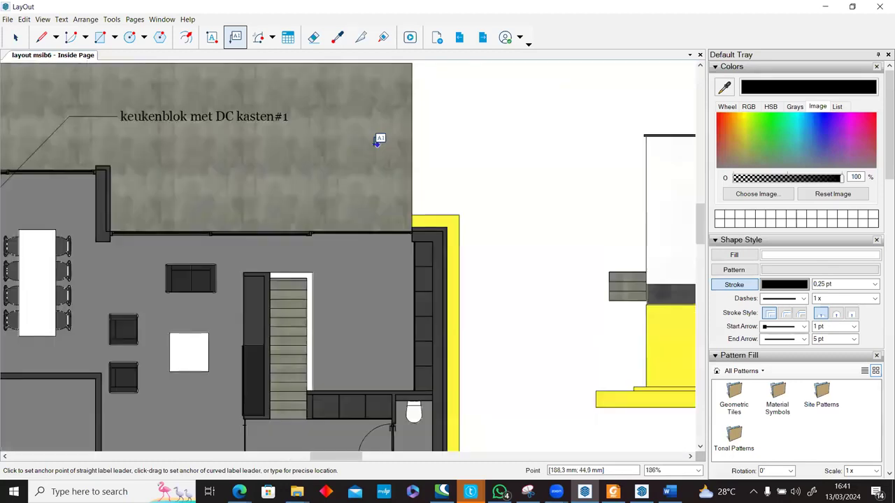
left_click(374, 145)
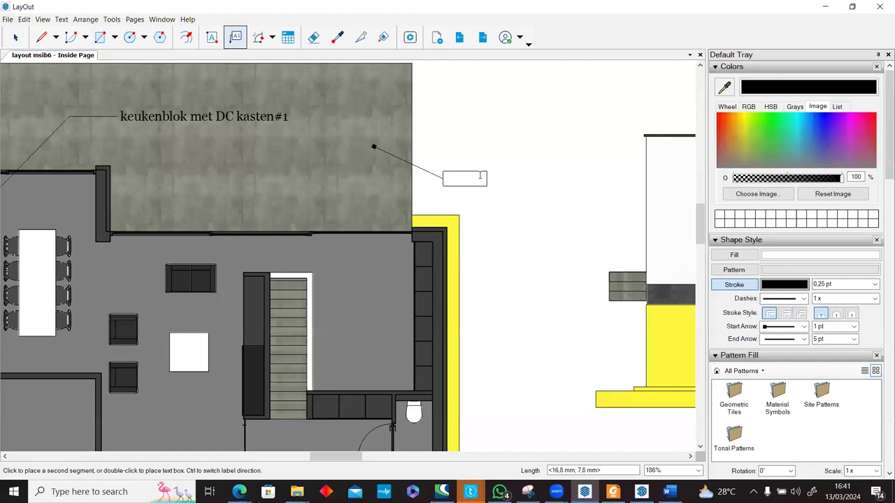
left_click(479, 176)
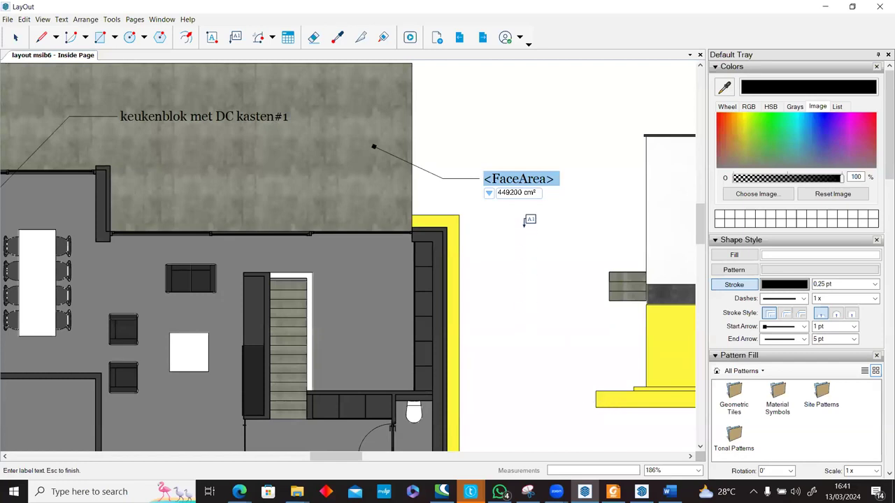
key("Escape")
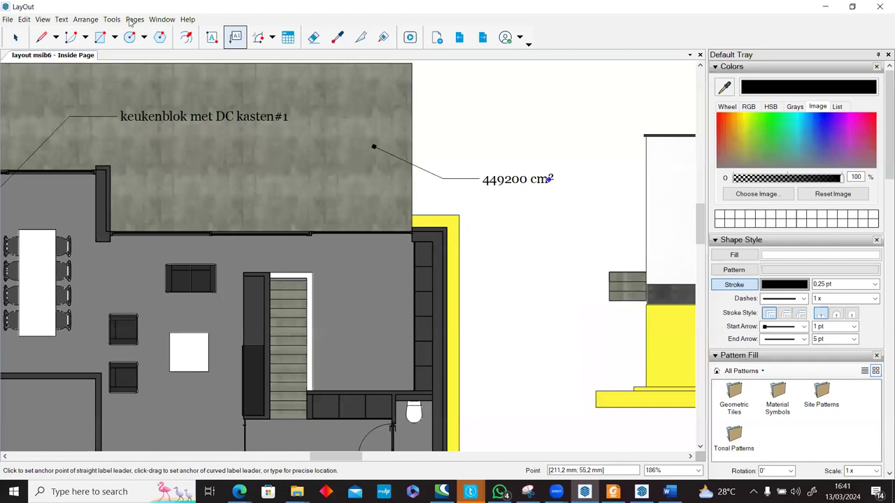
Step: Switch to SketchUp, examine the area unit options in the model's unit settings, and return to LayOut
key("alt+Tab")
left_click(155, 19)
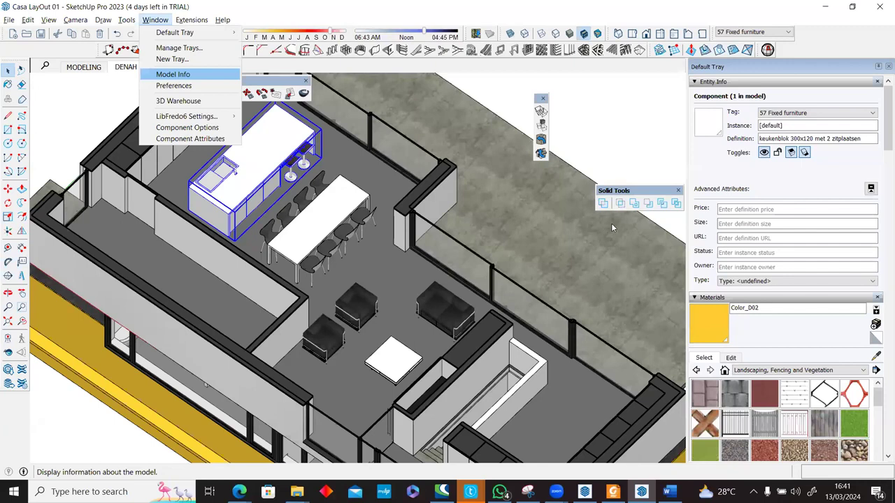
left_click(176, 75)
left_click(586, 205)
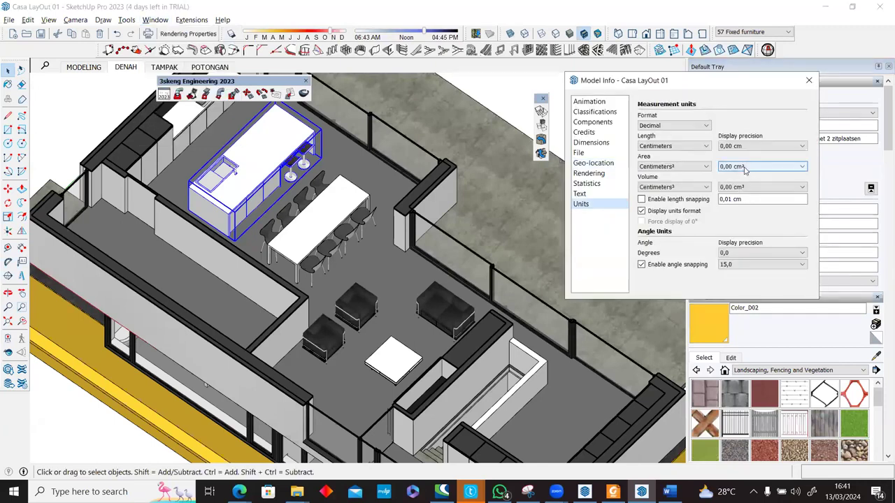
left_click(686, 170)
left_click(682, 166)
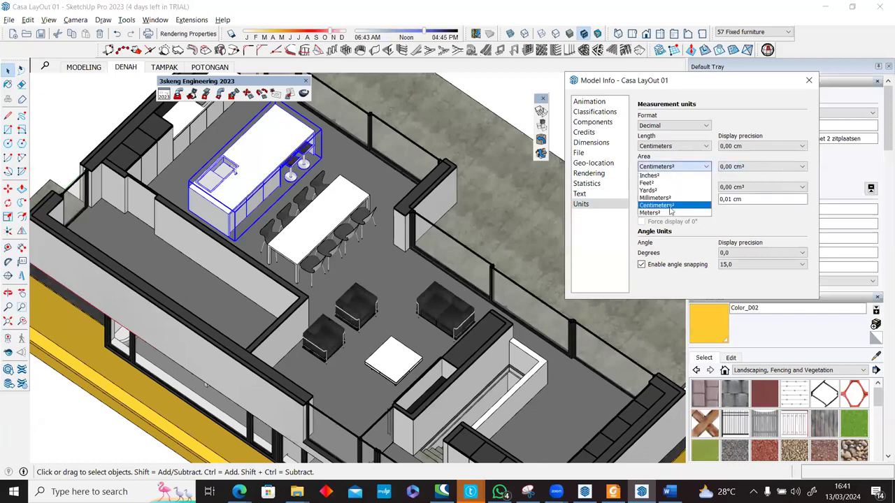
left_click(683, 87)
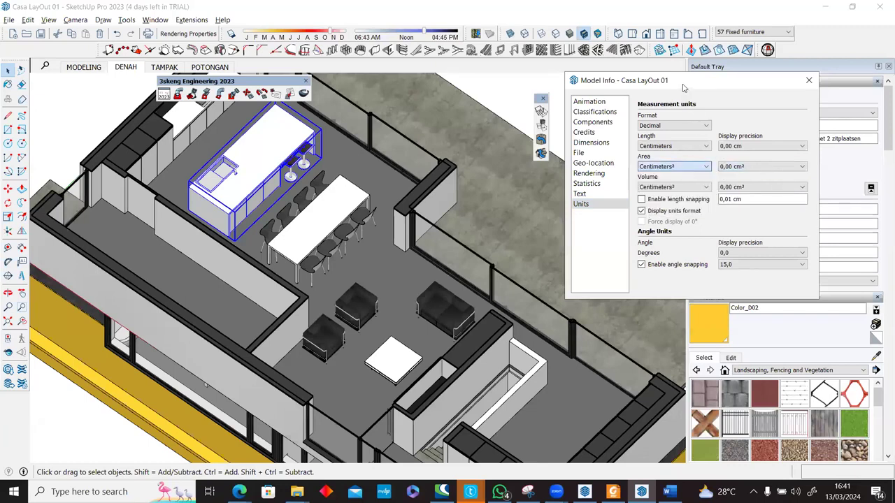
left_click(809, 80)
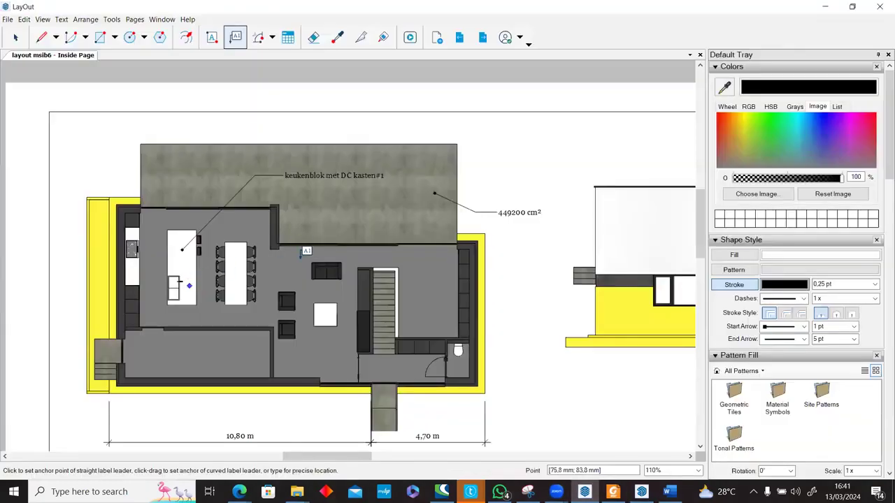
Step: Add a second label to the kitchen island below the floor plan, with its text set to the face area
scroll(308, 238, "up", 3)
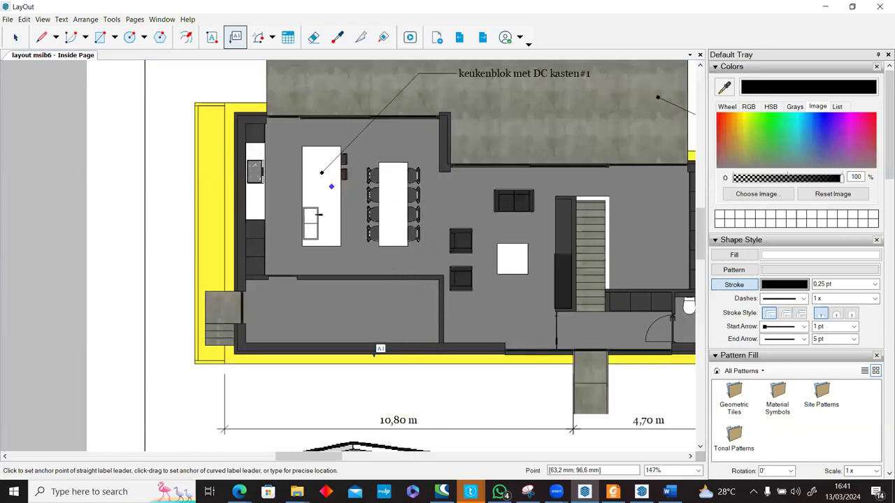
scroll(420, 301, "up", 2)
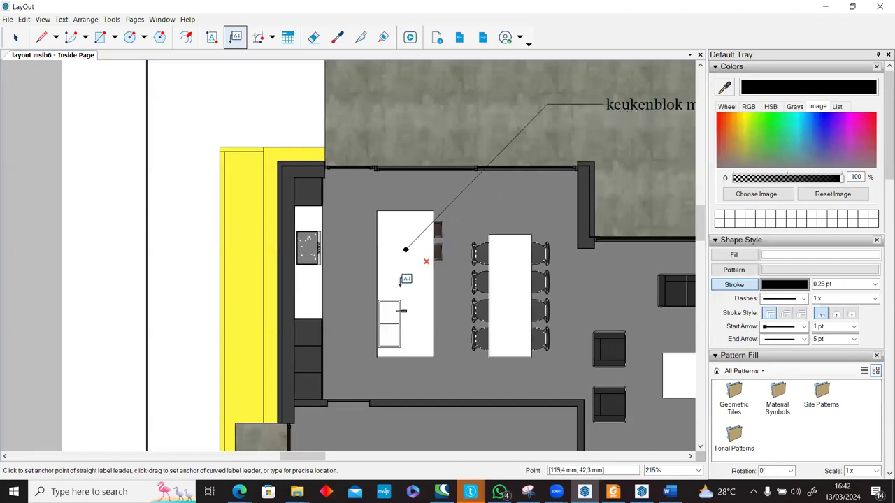
scroll(463, 223, "down", 3)
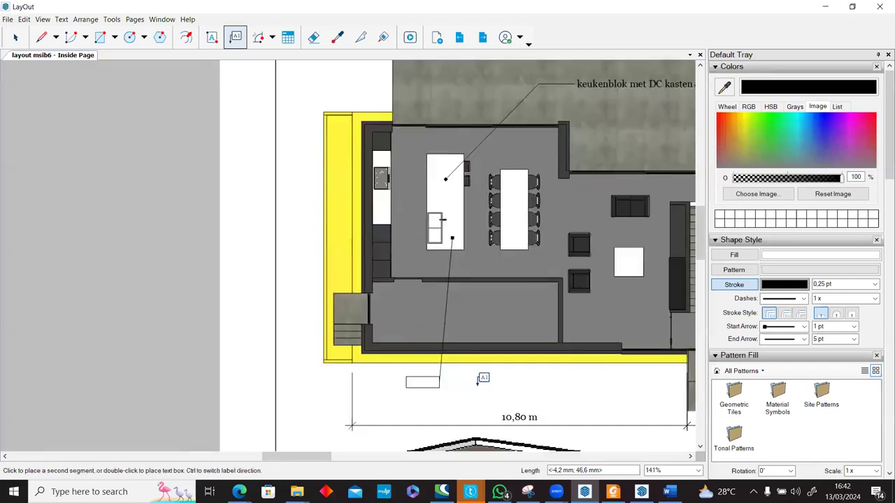
left_click(490, 376)
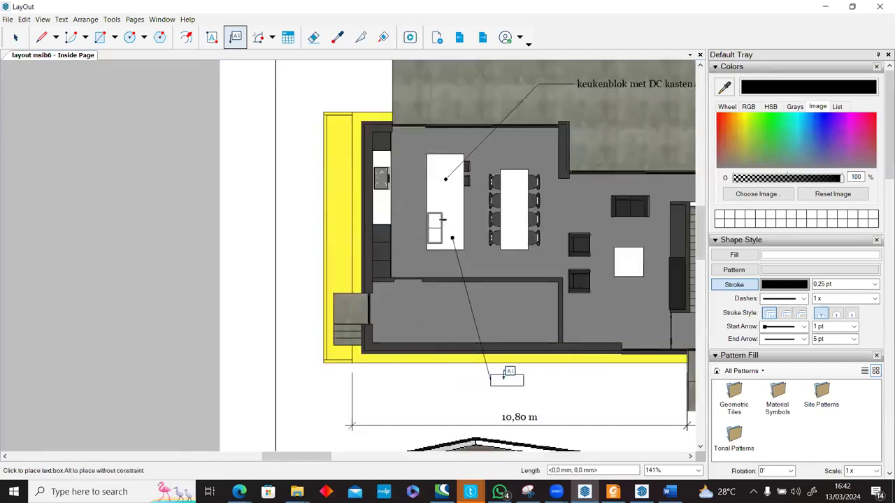
left_click(551, 382)
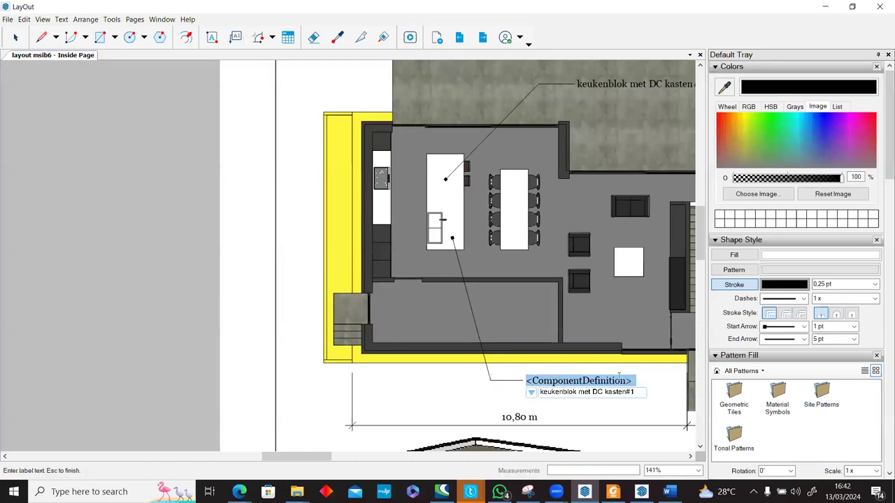
left_click(531, 393)
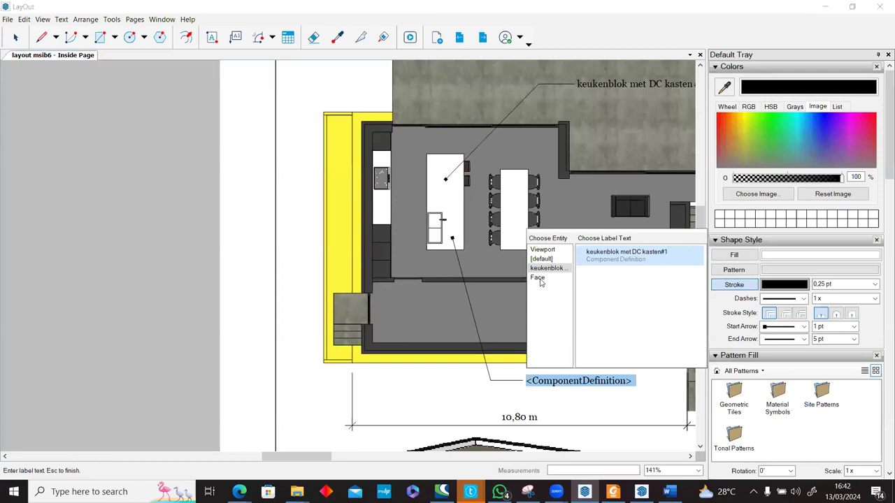
left_click(538, 278)
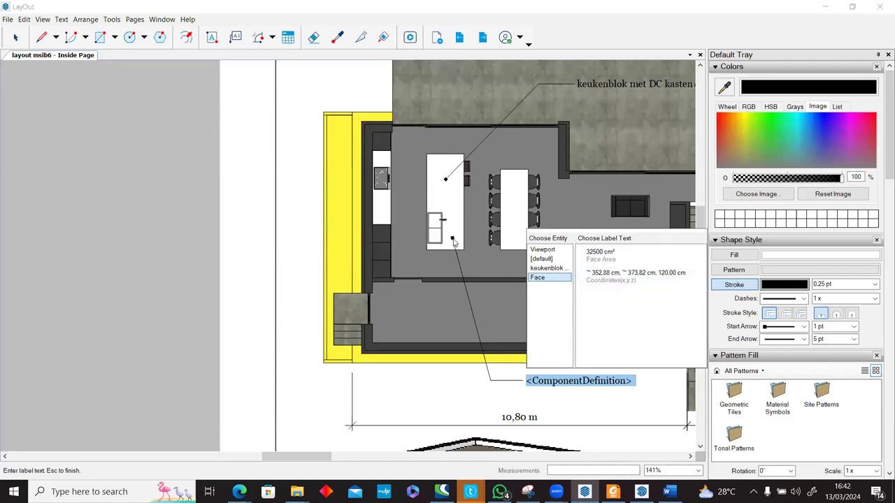
left_click(600, 255)
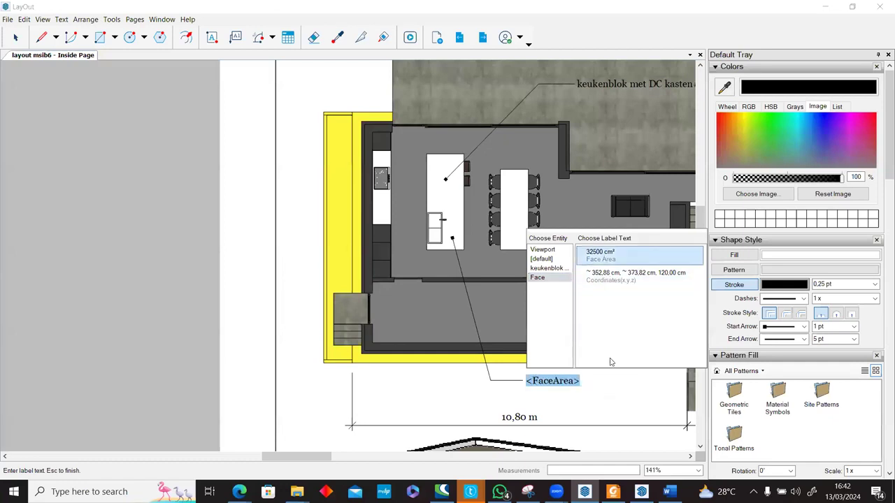
double_click(605, 253)
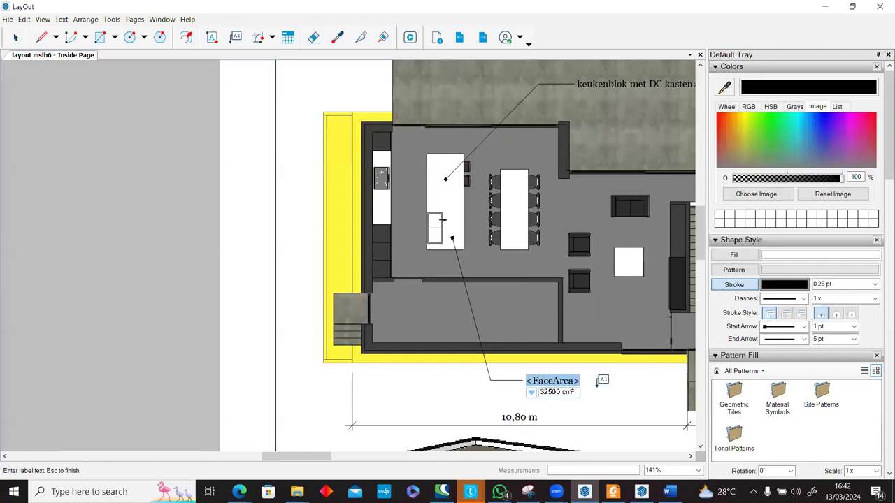
key("Escape")
scroll(419, 367, "down", 3)
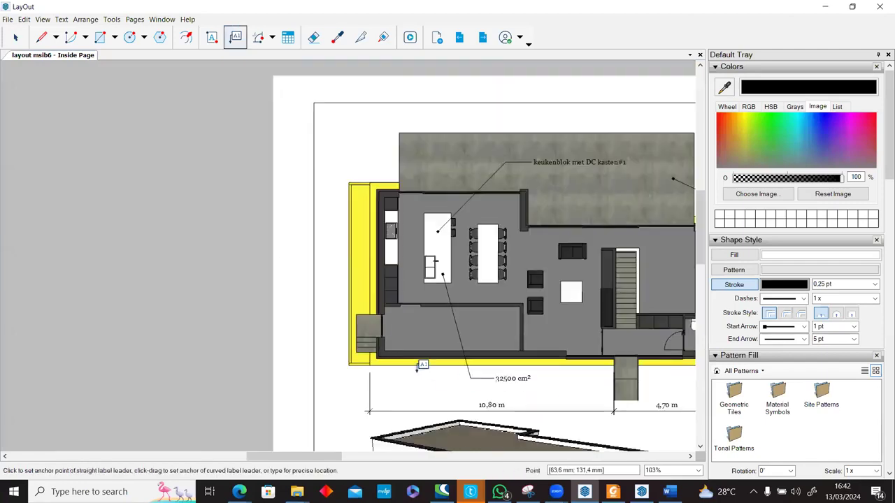
scroll(449, 243, "down", 2)
middle_click_drag(531, 209, 435, 171)
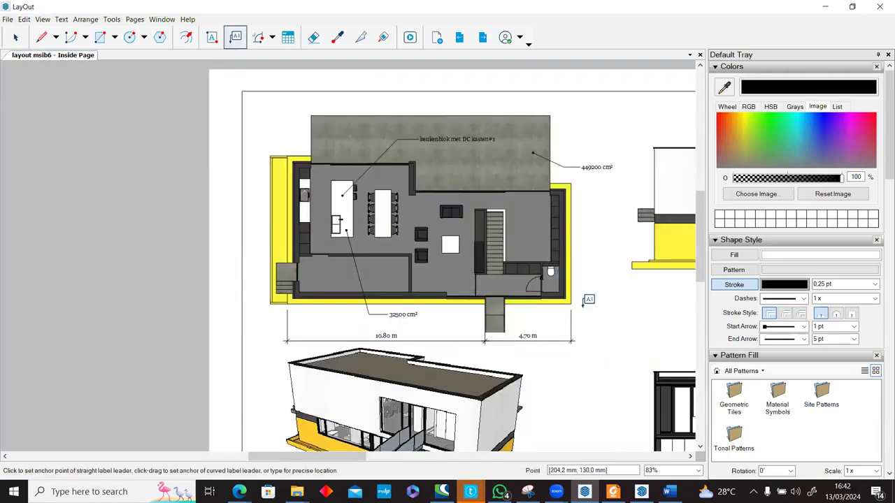
scroll(584, 300, "up", 7)
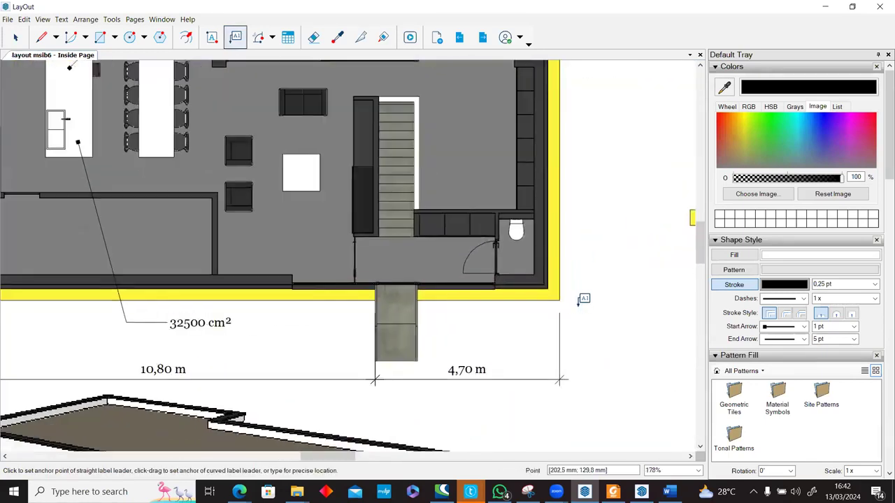
scroll(557, 288, "up", 3)
left_click(552, 289)
scroll(648, 330, "down", 1)
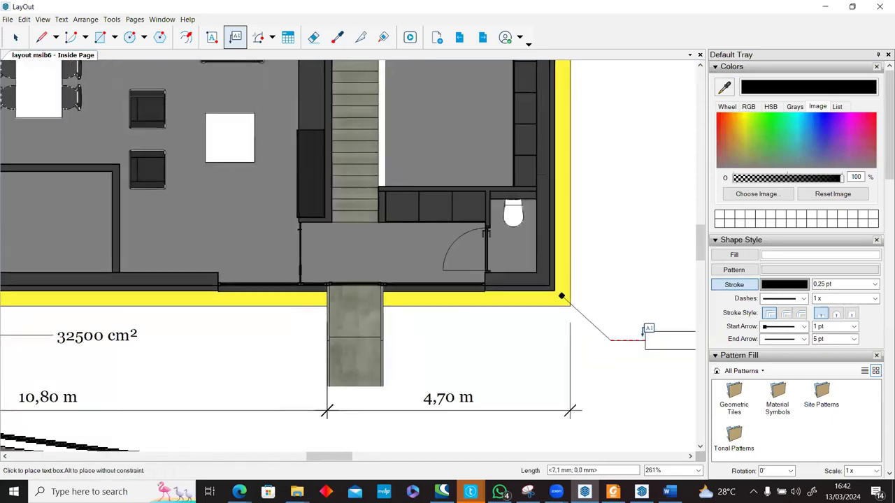
scroll(648, 330, "down", 3)
key("Escape")
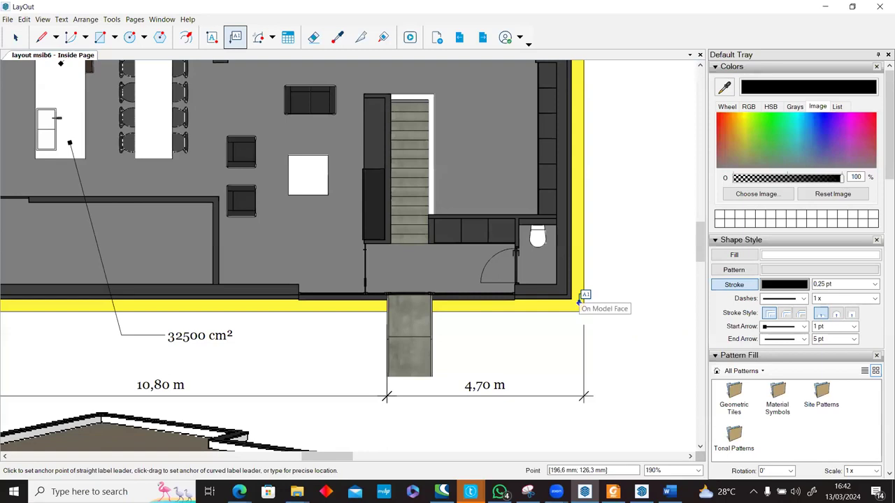
Step: Label the yellow insulation base at the corner near the toilet with its face area, using a straight leader
middle_click_drag(630, 276, 393, 272)
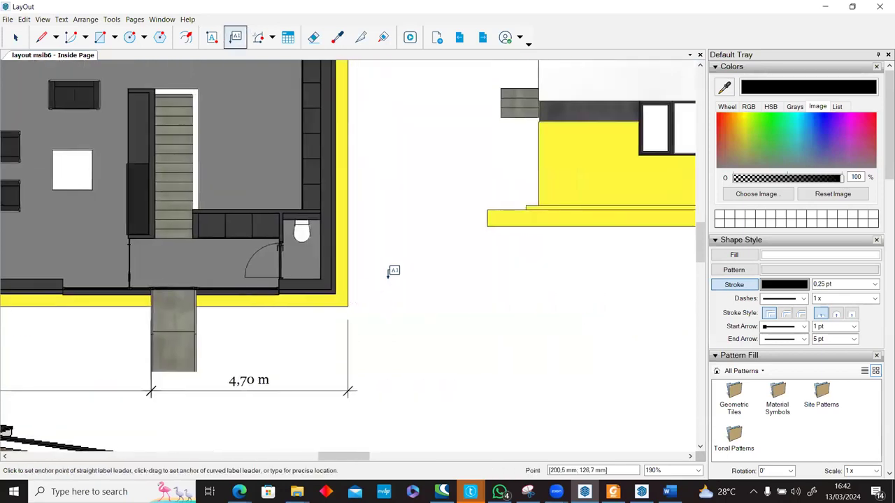
left_click(342, 298)
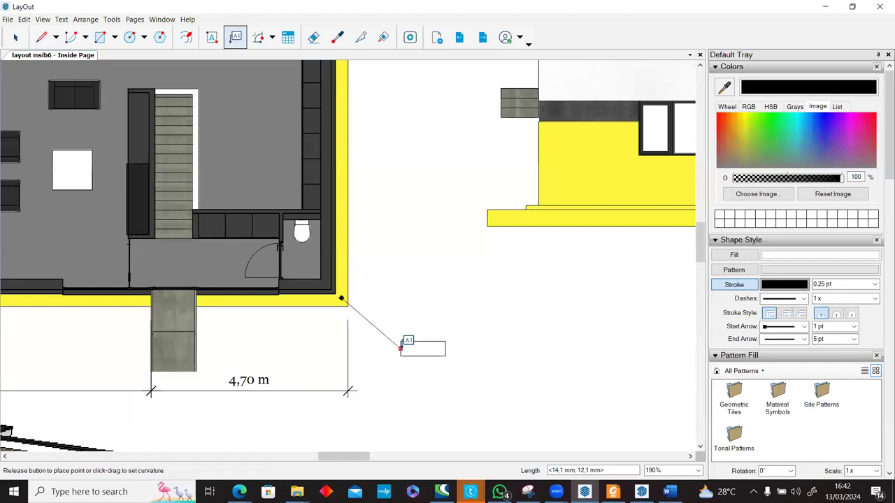
left_click(482, 342)
left_click(529, 392)
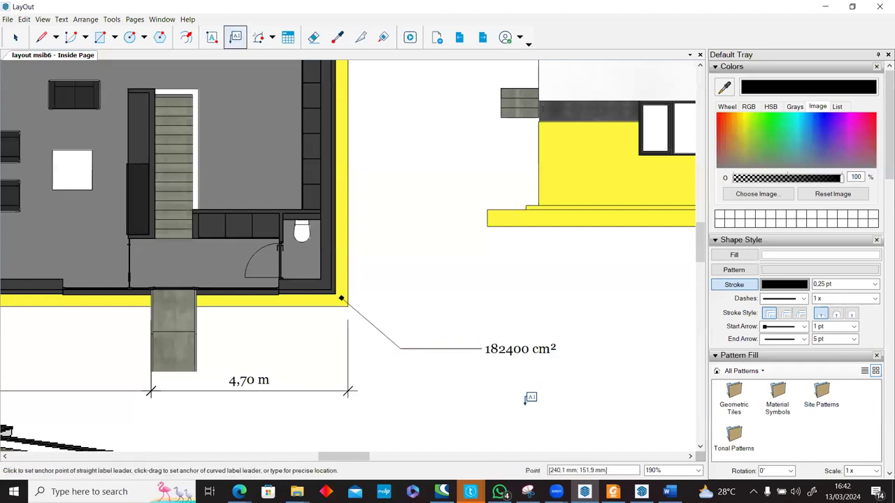
Step: Add two face area labels with curved leaders to the yellow insulation strip beside the toilet and cabinets in the floor plan
left_click(342, 258)
left_click_drag(420, 286, 463, 246)
left_click(398, 210)
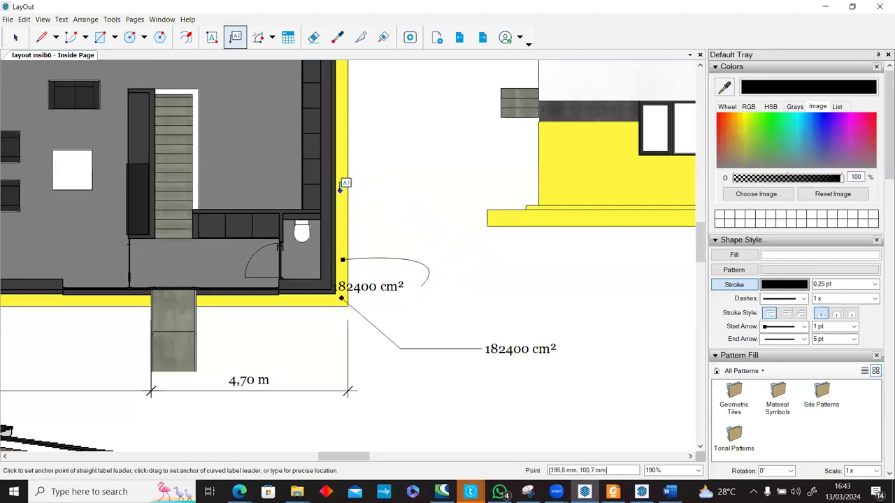
left_click_drag(340, 190, 428, 146)
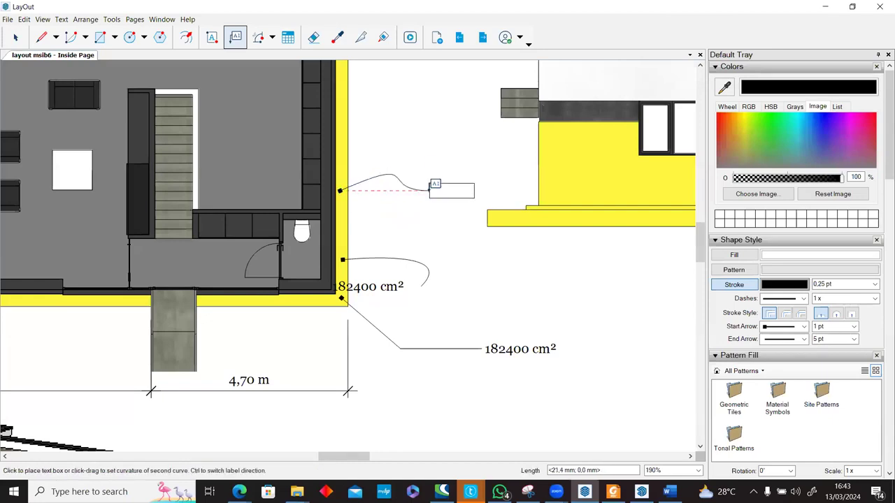
left_click(434, 186)
left_click(425, 226)
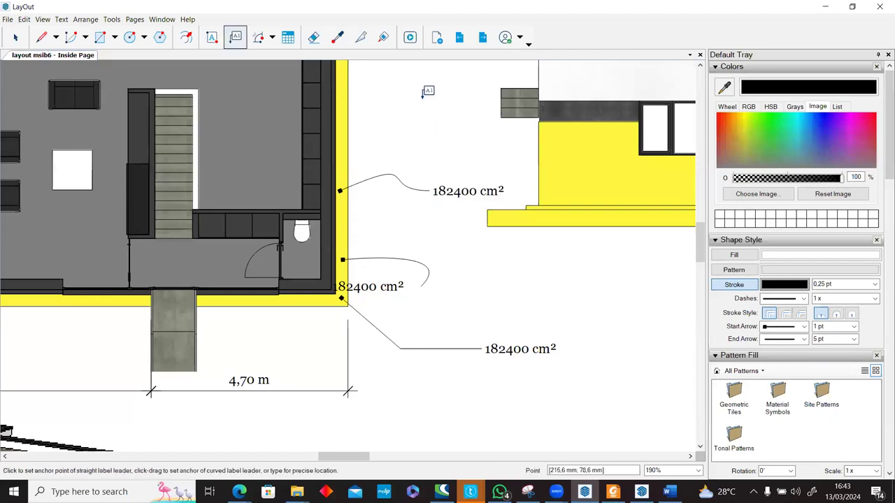
Step: Try labelling the yellow insulation wall in the elevation with its face area using a straight leader, and undo that label
scroll(411, 143, "down", 3)
scroll(443, 151, "up", 2)
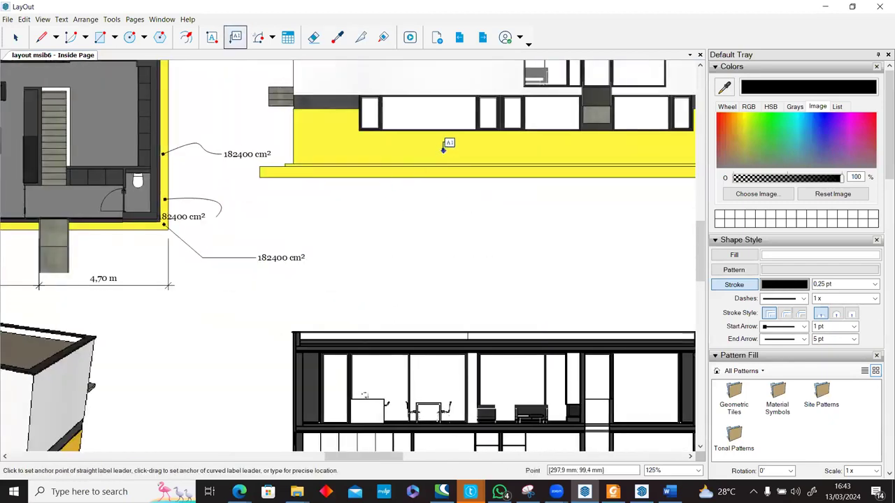
left_click(443, 151)
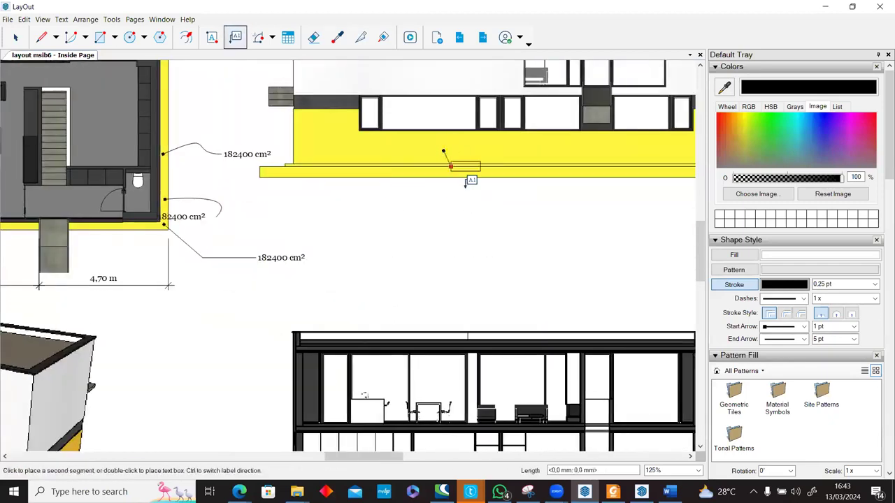
left_click(523, 201)
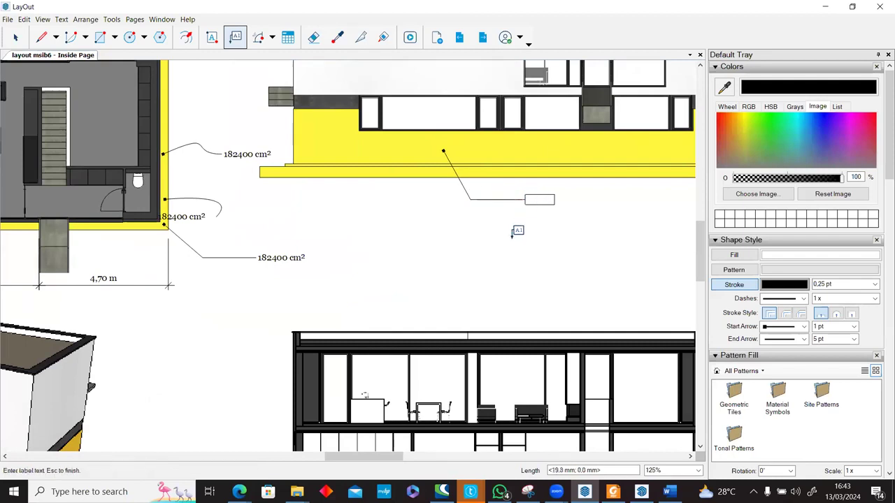
key("Escape")
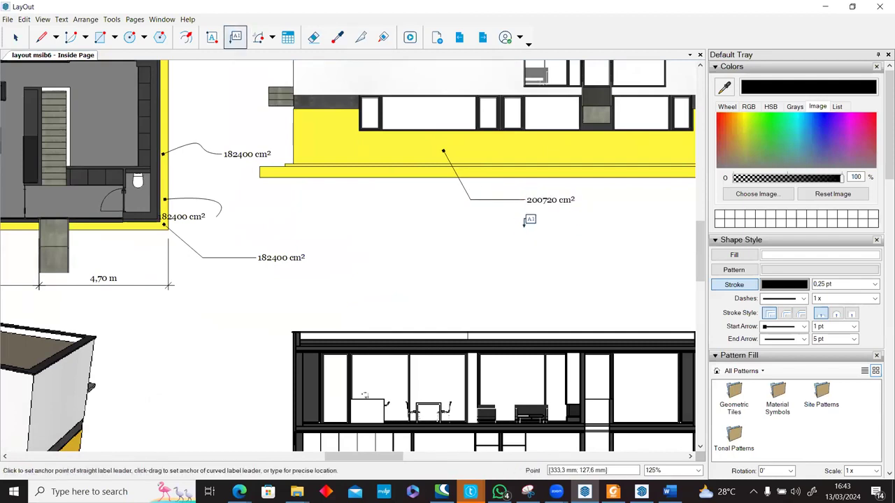
scroll(482, 222, "down", 2)
middle_click_drag(299, 229, 487, 263)
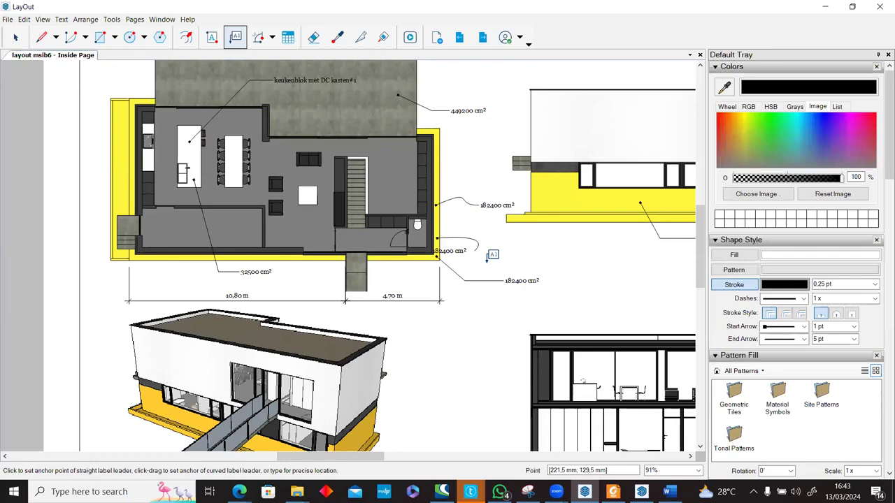
scroll(455, 235, "down", 4)
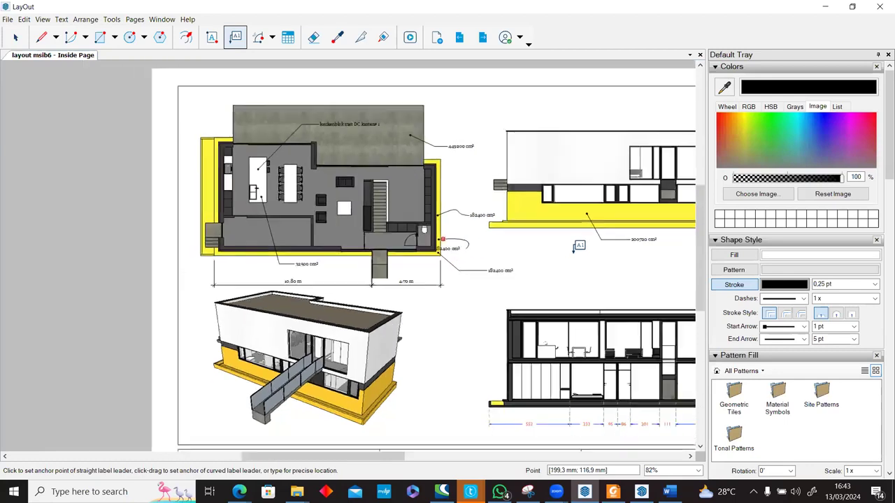
scroll(427, 228, "up", 4)
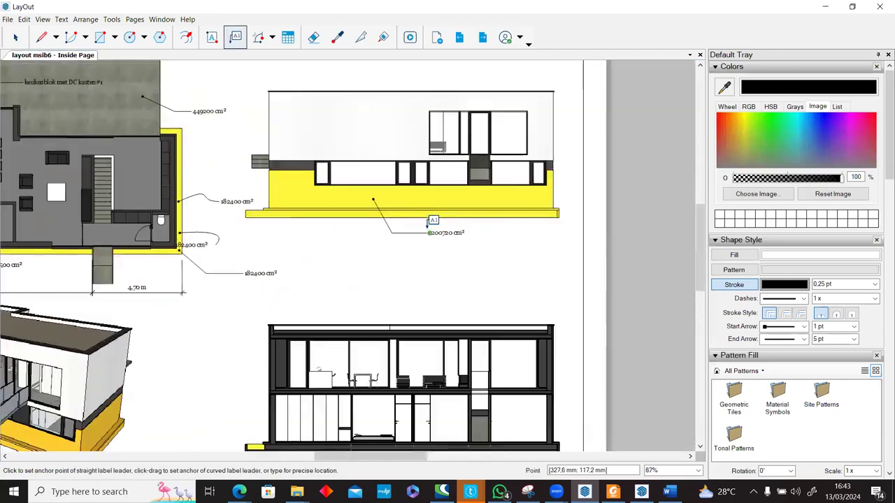
key("ctrl+z")
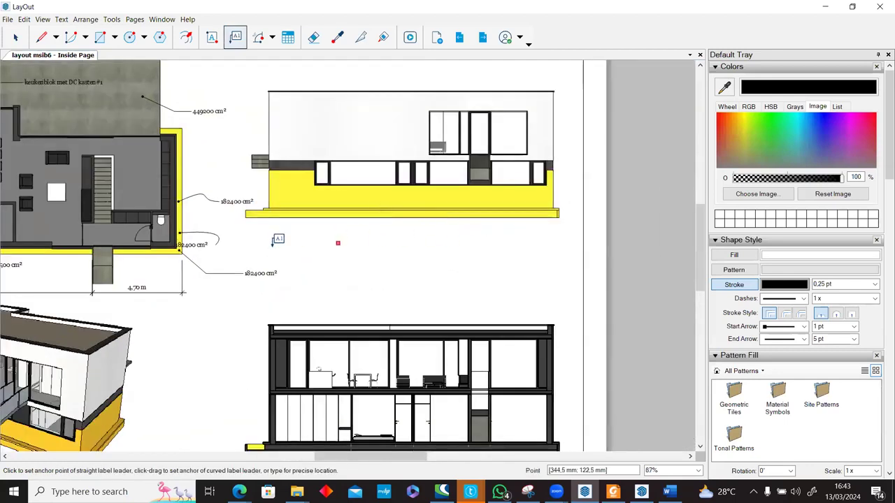
Step: Select the straight-leader area label at the insulation corner and examine its shape, dimension and text style settings
middle_click_drag(213, 273, 346, 275)
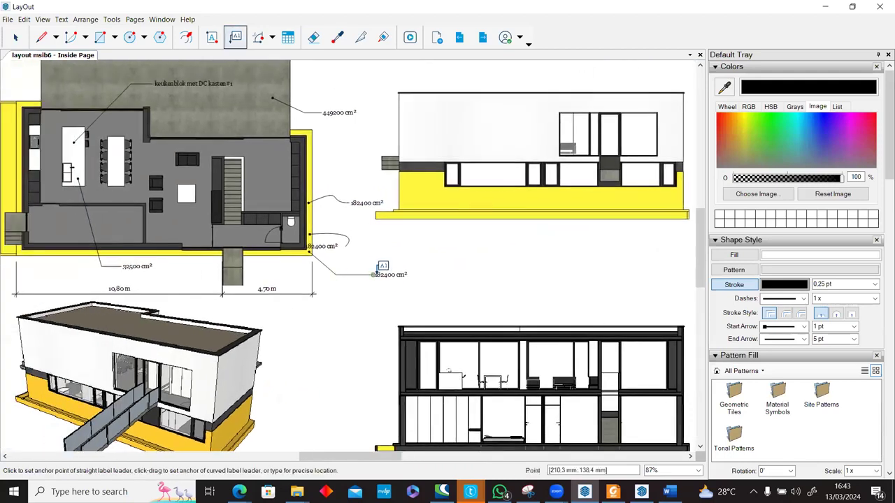
scroll(380, 271, "up", 10)
key("space")
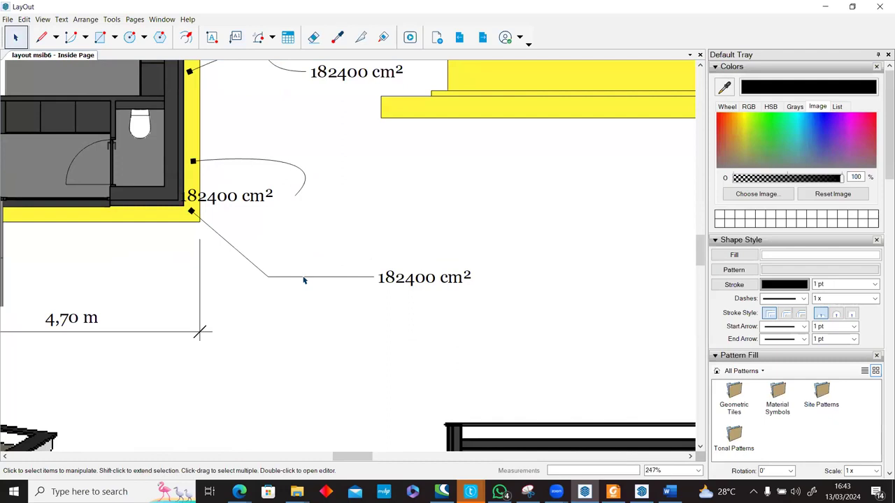
left_click(303, 278)
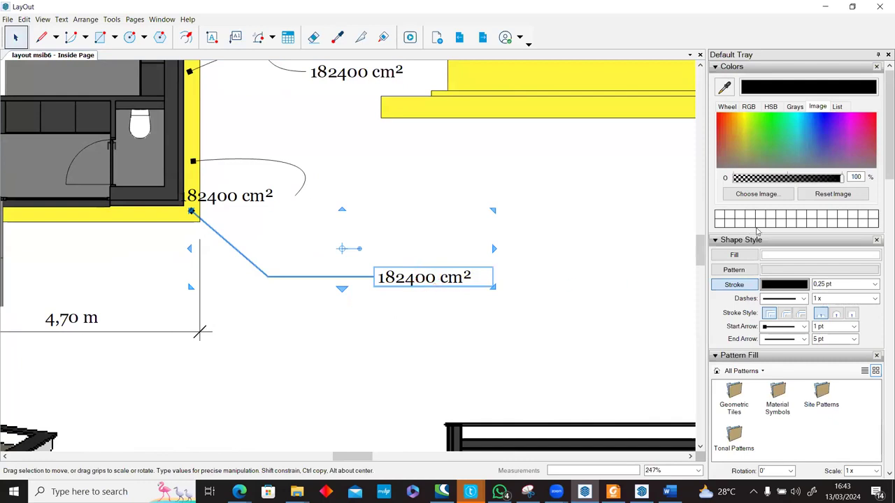
mouse_move(882, 133)
left_mouse_down()
mouse_move(882, 309)
mouse_move(889, 140)
left_mouse_up()
mouse_move(881, 292)
left_mouse_down()
mouse_move(882, 312)
mouse_move(882, 177)
mouse_move(882, 257)
left_mouse_up()
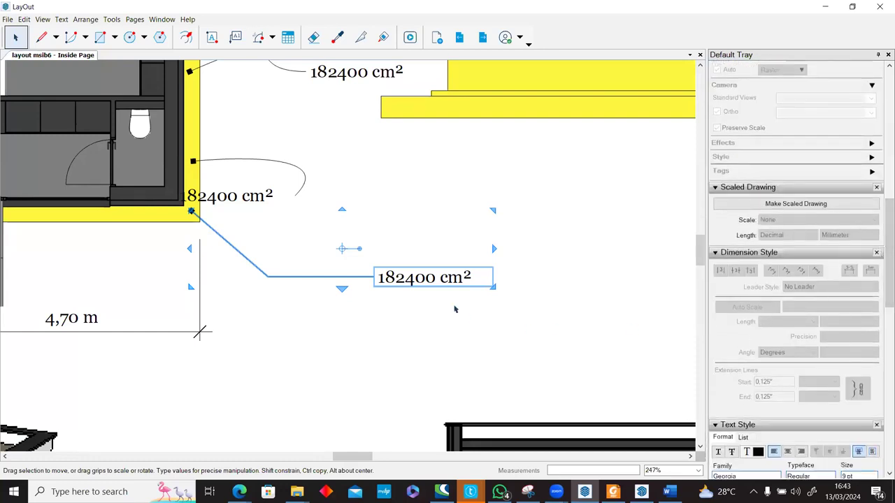
scroll(455, 267, "down", 2)
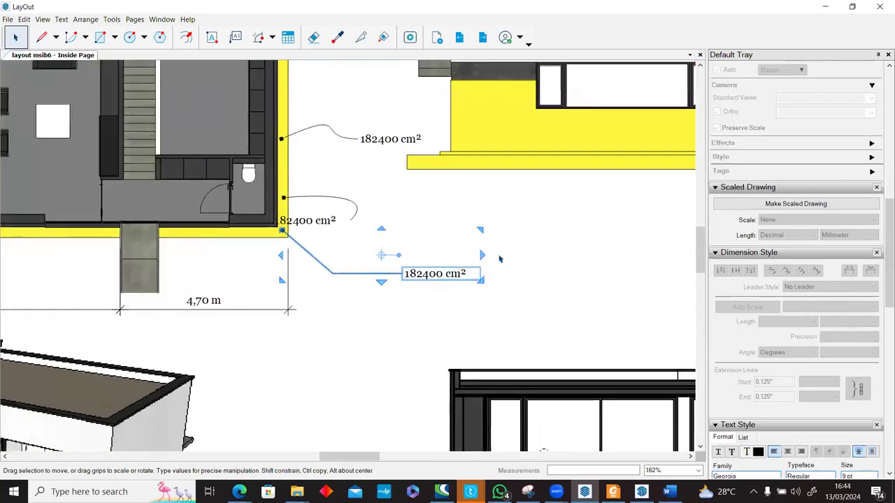
left_click(529, 246)
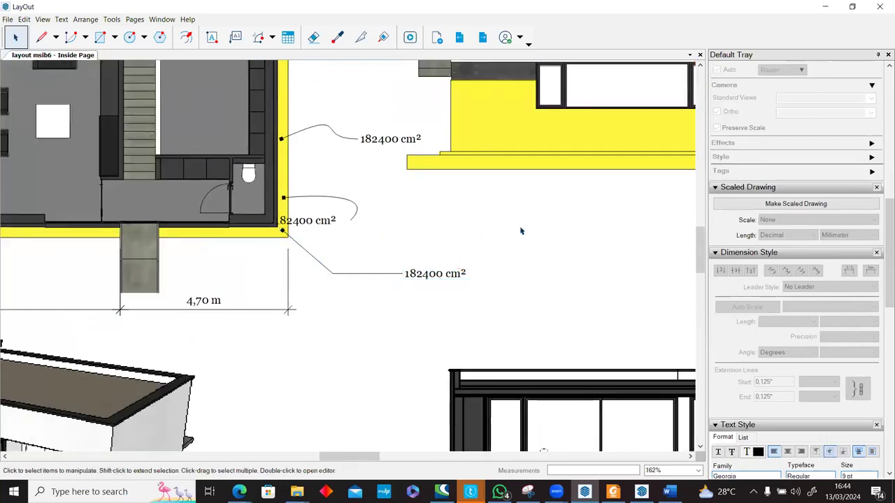
Step: Place the unbounded text "Dapur" in the floor plan room between the stairs and the wall cabinets
scroll(520, 230, "down", 4)
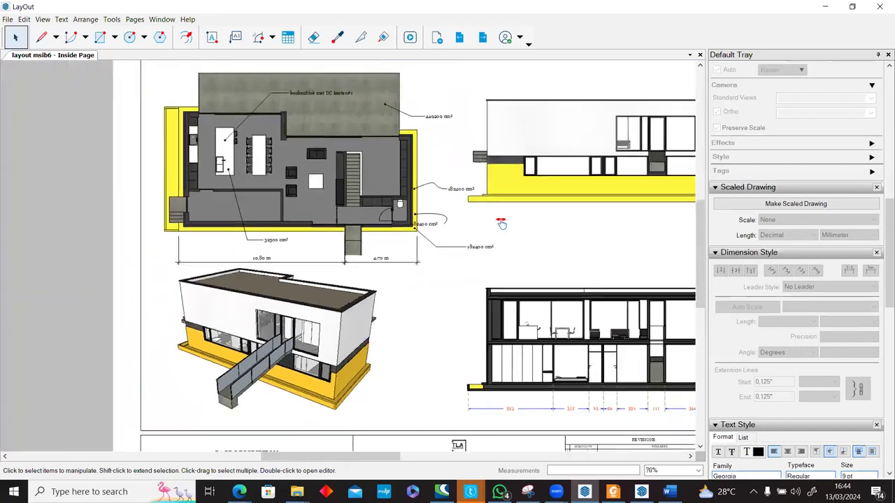
scroll(456, 226, "down", 1)
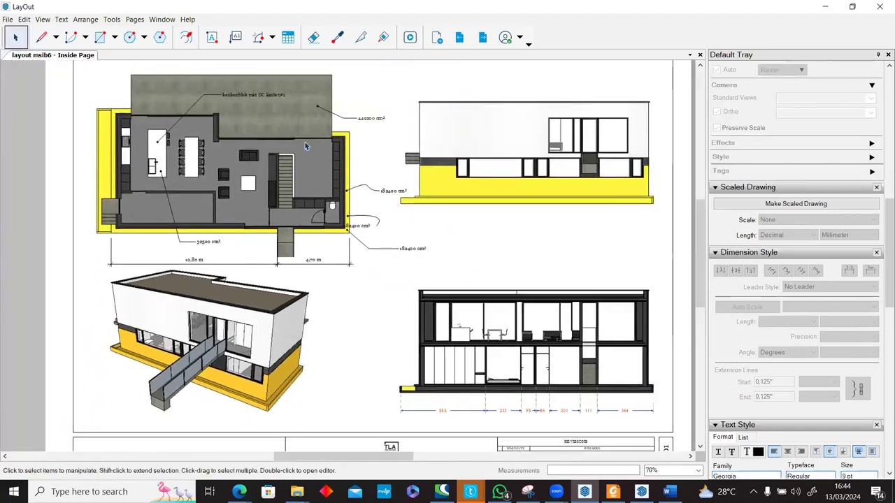
left_click(212, 38)
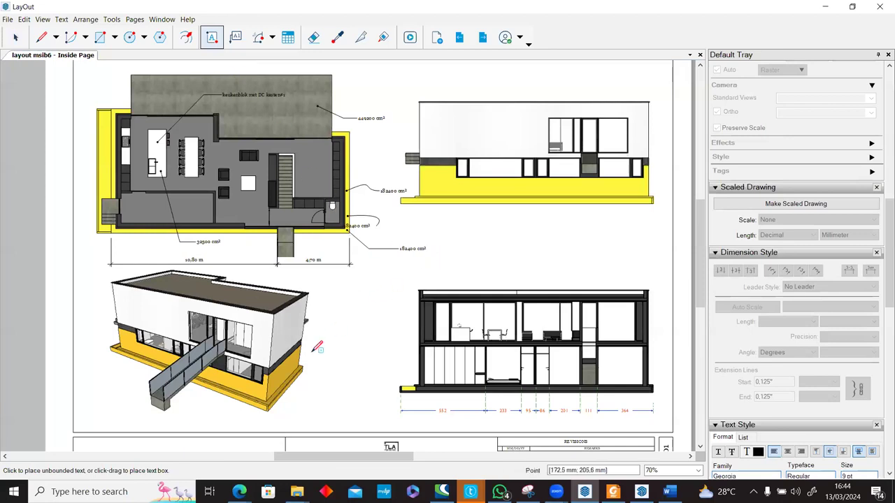
scroll(323, 329, "up", 5)
scroll(434, 395, "up", 5)
scroll(435, 395, "down", 5)
middle_click_drag(366, 209, 476, 224)
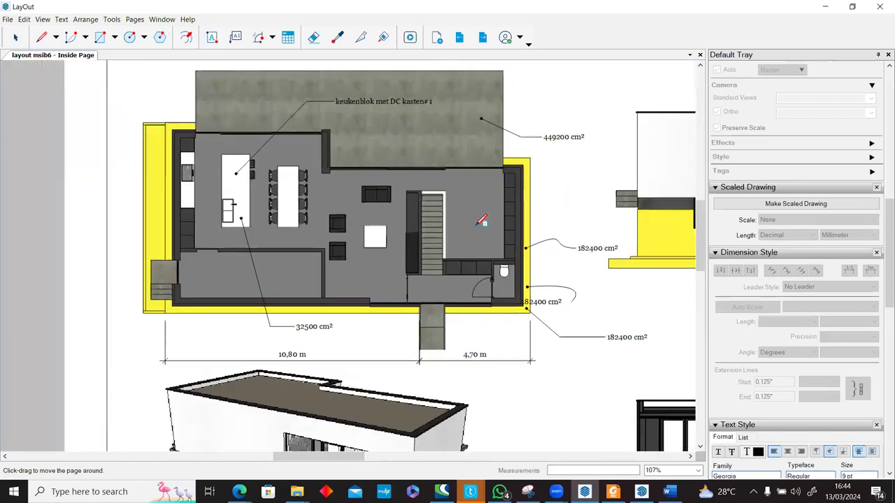
scroll(482, 222, "up", 8)
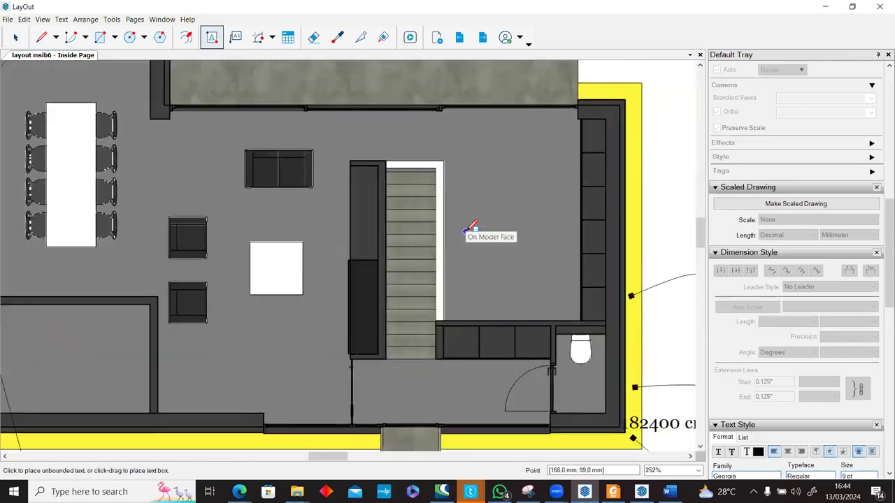
key("space")
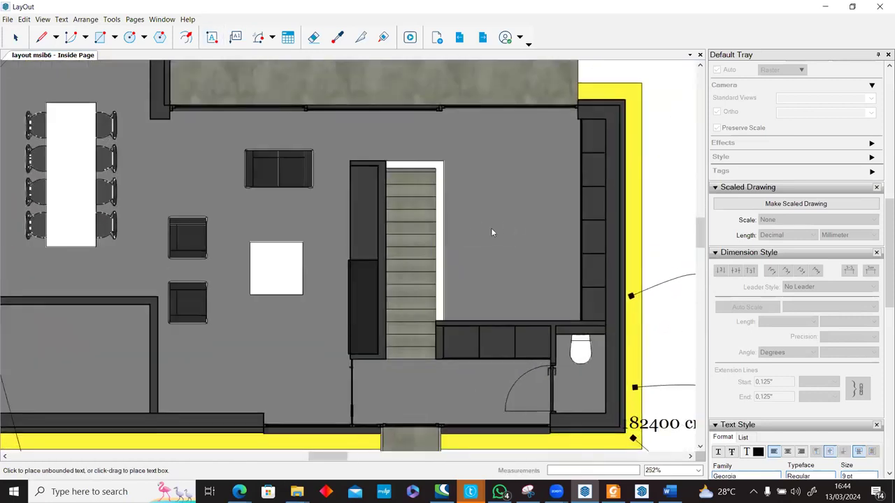
left_click(491, 231)
type("Dap")
type("t")
scroll(513, 194, "down", 4)
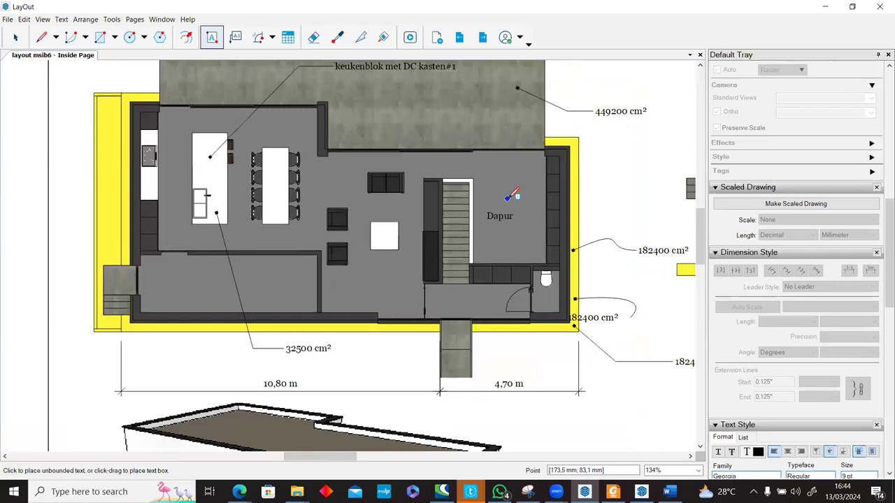
scroll(508, 198, "down", 2)
middle_click_drag(605, 254, 379, 199)
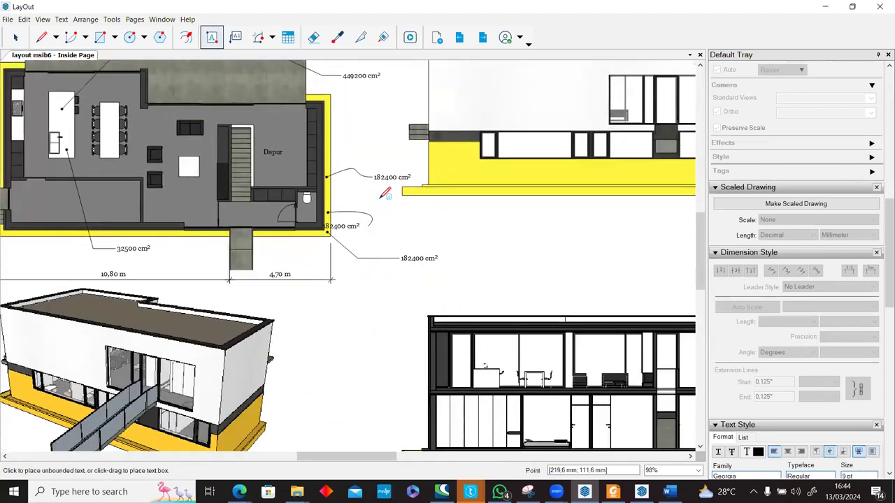
scroll(385, 194, "down", 3)
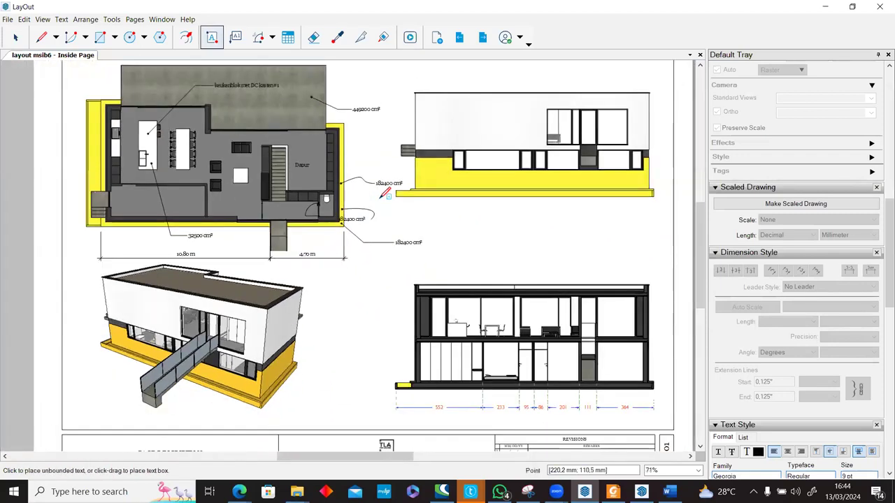
Step: Select the "Dapur" text and examine its font family, typeface and size settings
left_click(15, 38)
left_click(305, 170)
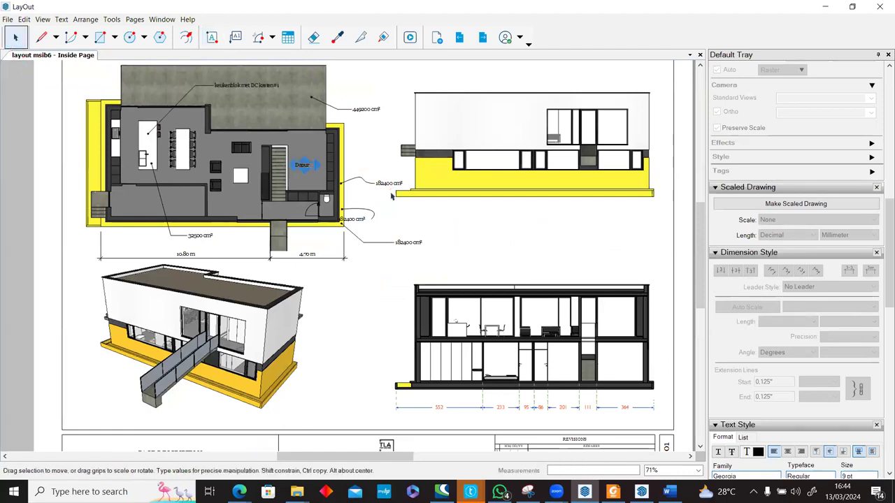
left_click(745, 476)
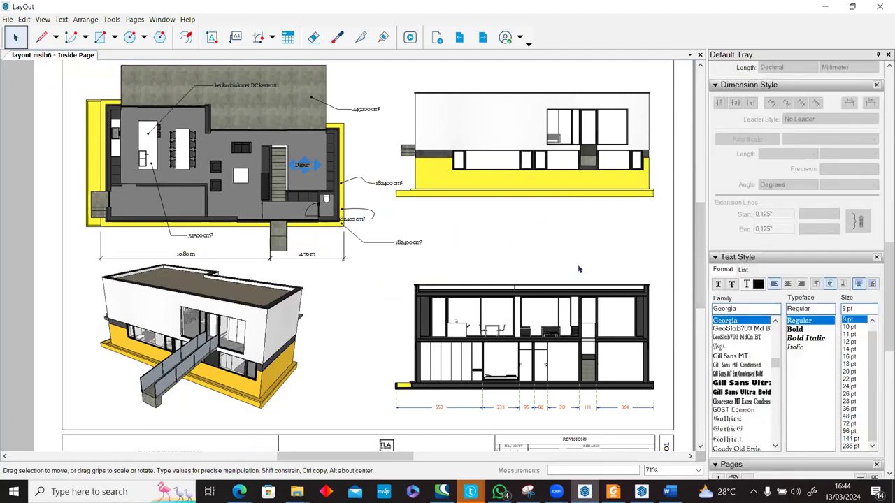
left_click(525, 235)
middle_click_drag(523, 234, 467, 240)
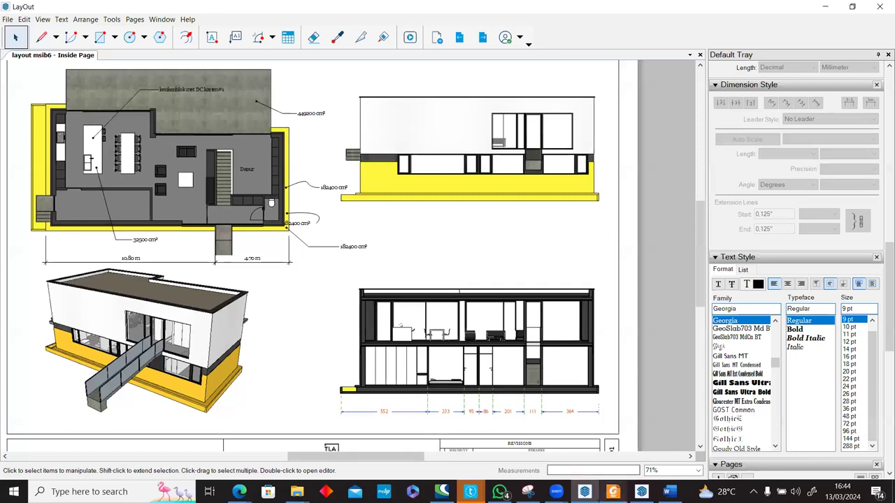
Step: Browse the scrapbook collections, viewing the TB-Contemporary symbols and the TB-Plain sheet index
left_click(613, 491)
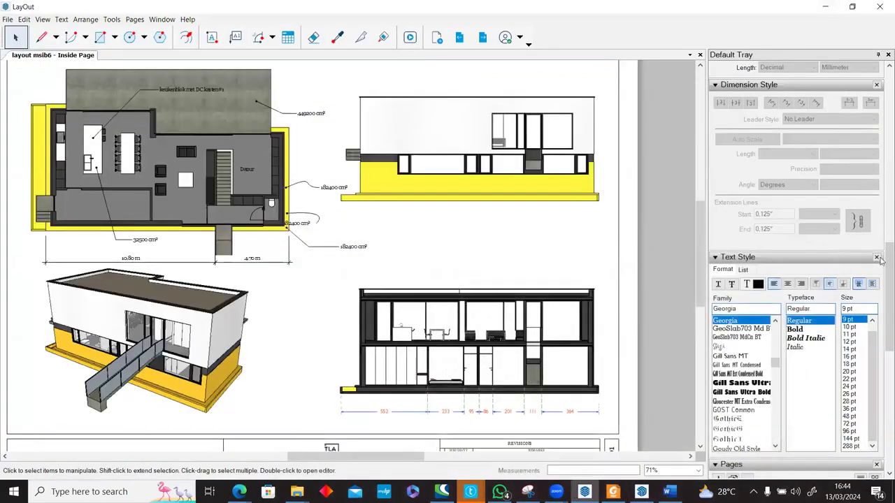
left_click_drag(881, 304, 881, 393)
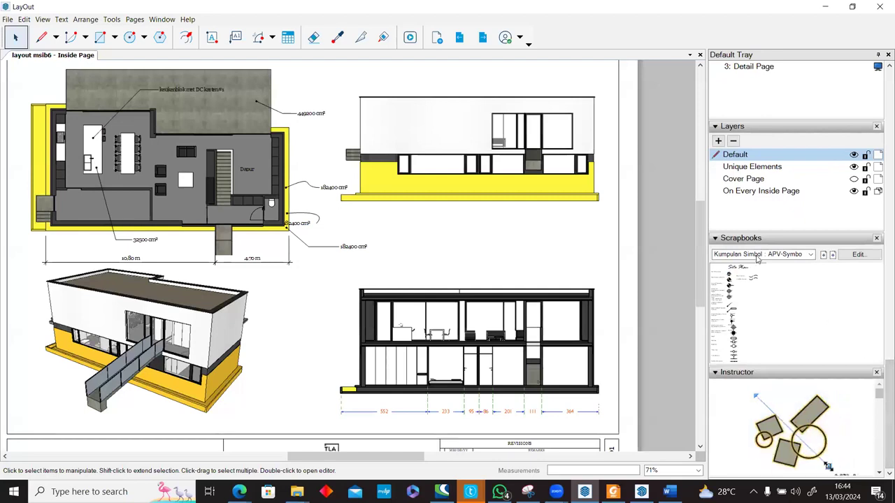
left_click(757, 255)
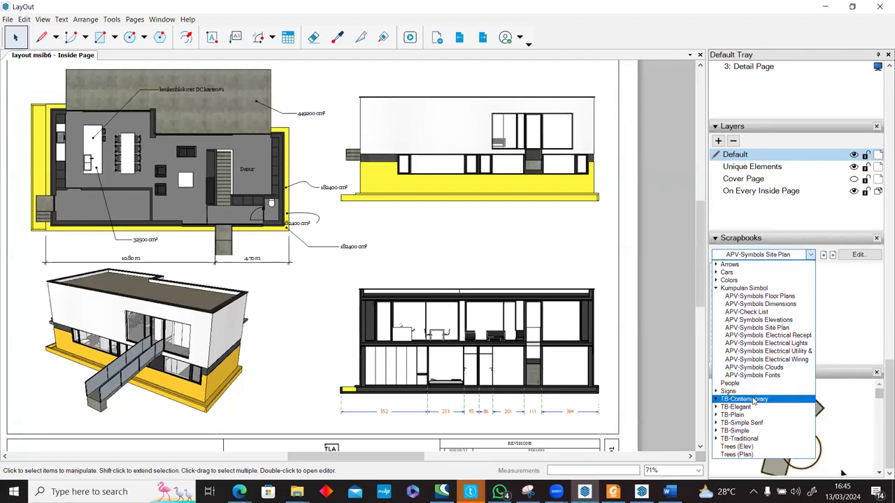
left_click(754, 400)
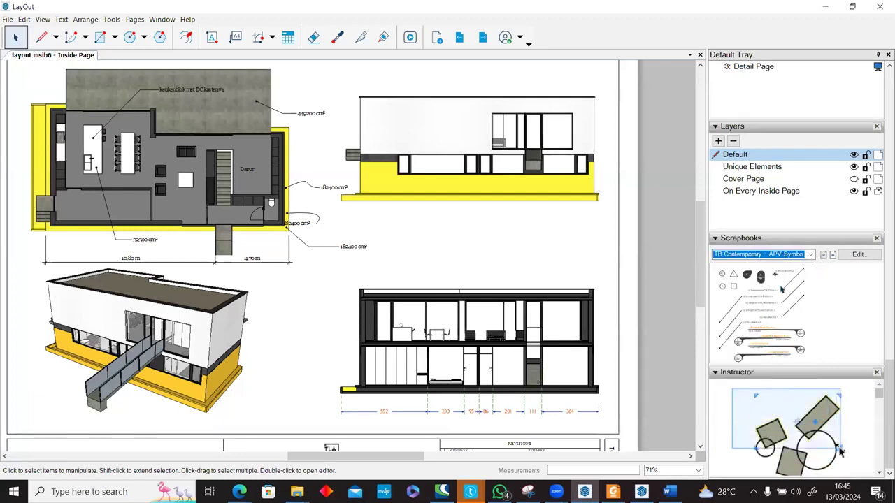
left_click(809, 256)
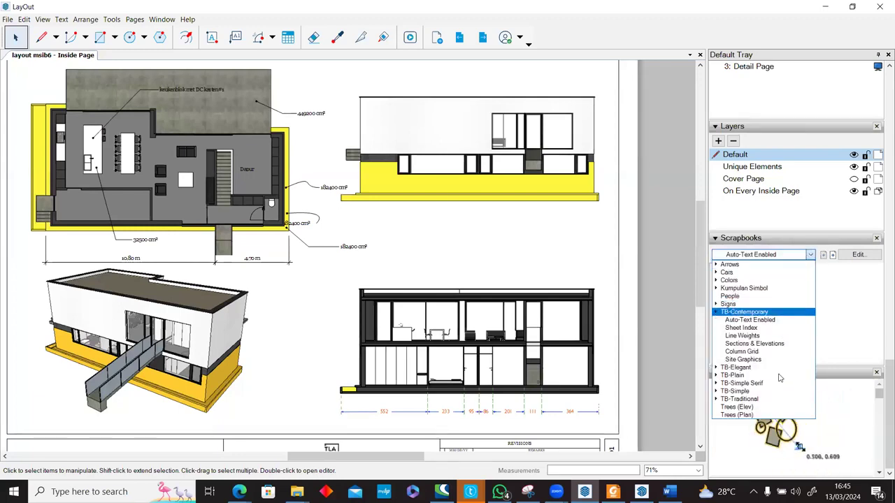
left_click(780, 376)
scroll(793, 254, "down", 1)
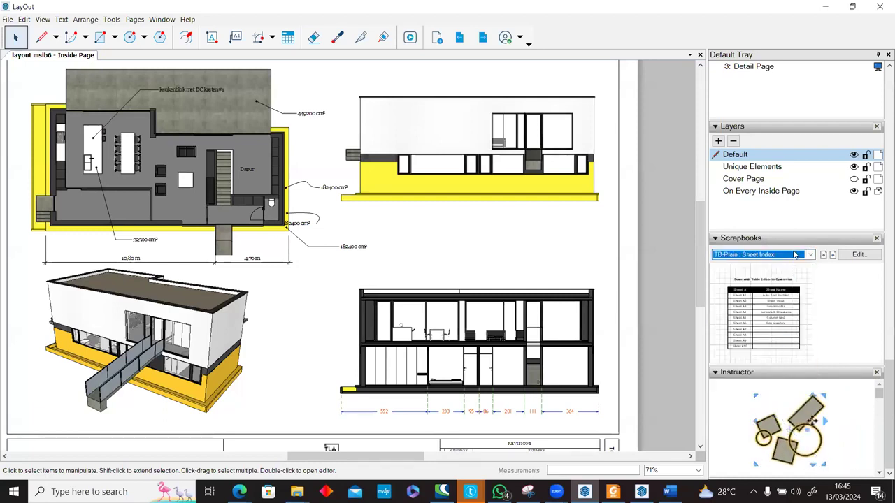
Step: Browse the TB-Plain scrapbook through Site Graphics and bring up its Auto-Text Enabled page
left_click(833, 256)
left_click(833, 256)
left_click(833, 256)
left_click(833, 256)
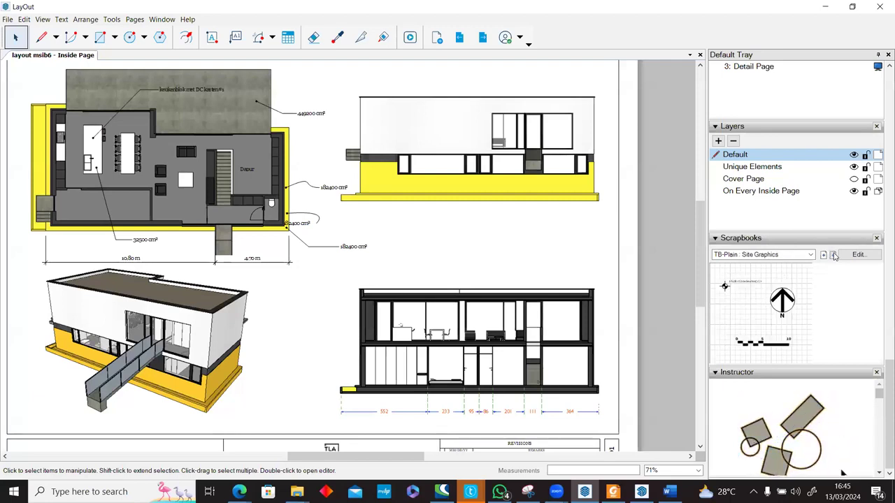
left_click(823, 255)
left_click(824, 255)
left_click(824, 256)
left_click(823, 256)
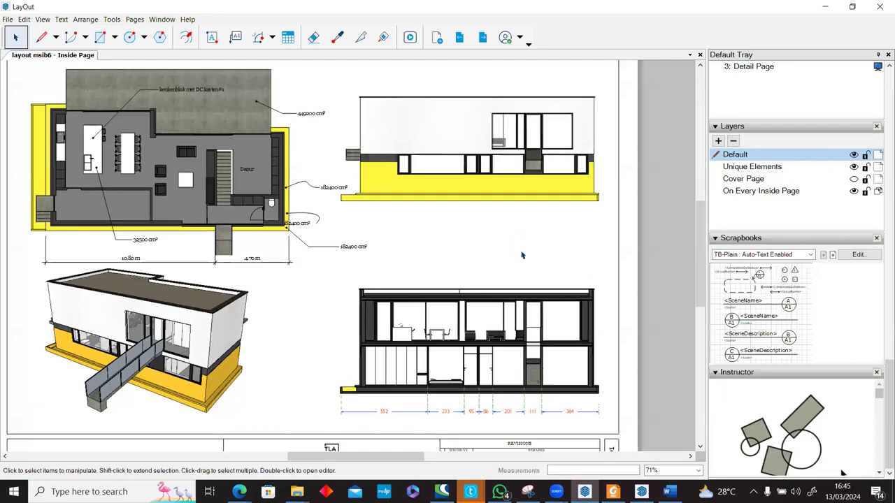
Step: Place the circled A/A1 title symbol with scene name and scale text below the yellow-based elevation
left_click(556, 230)
left_click_drag(570, 223, 537, 227)
left_click(627, 236)
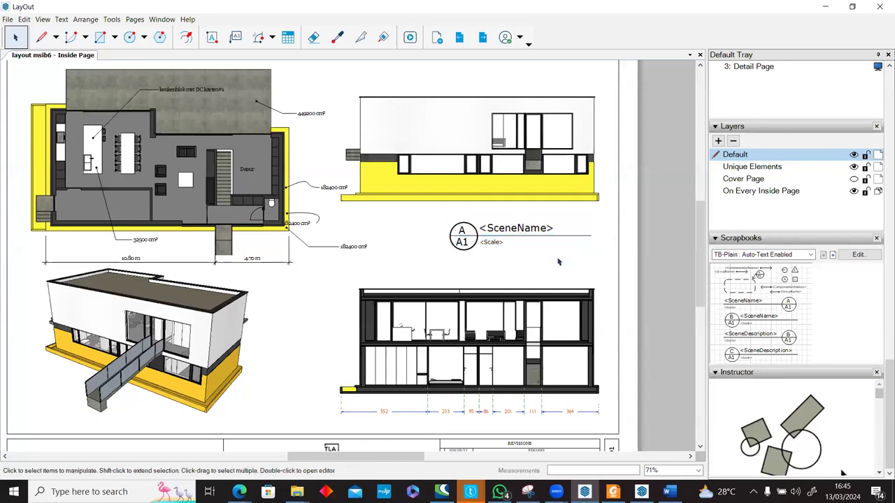
scroll(559, 231, "up", 5)
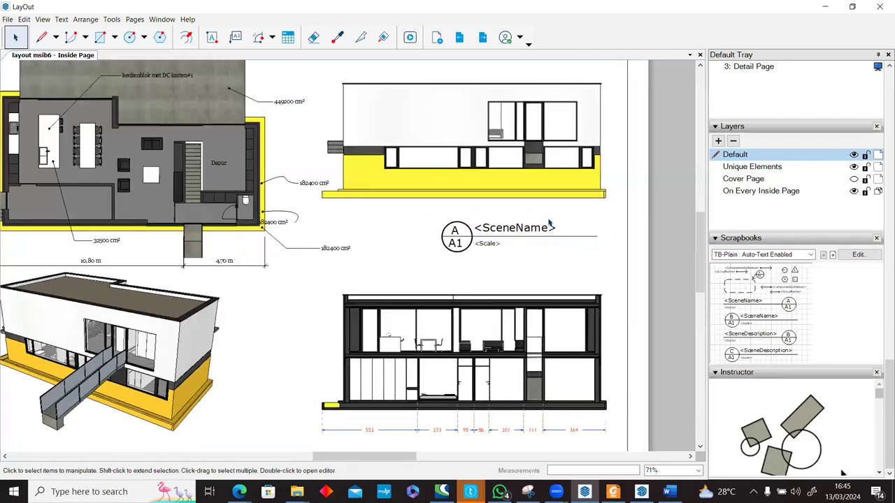
scroll(507, 254, "up", 1)
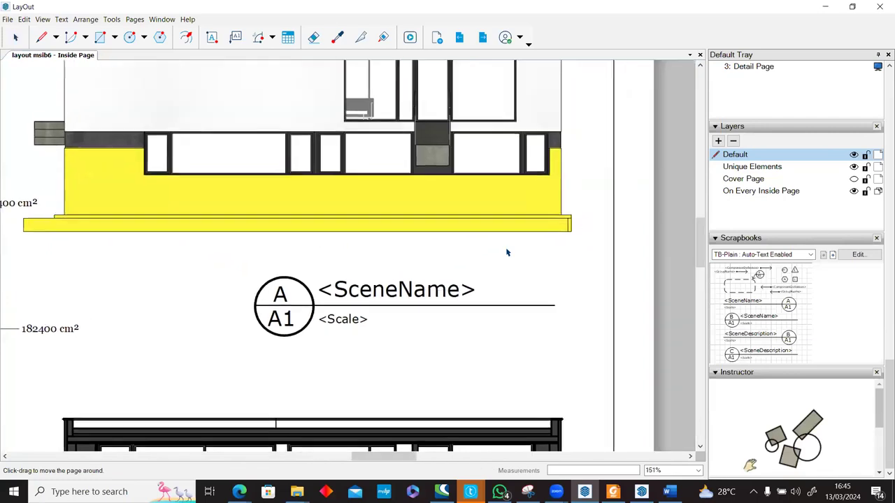
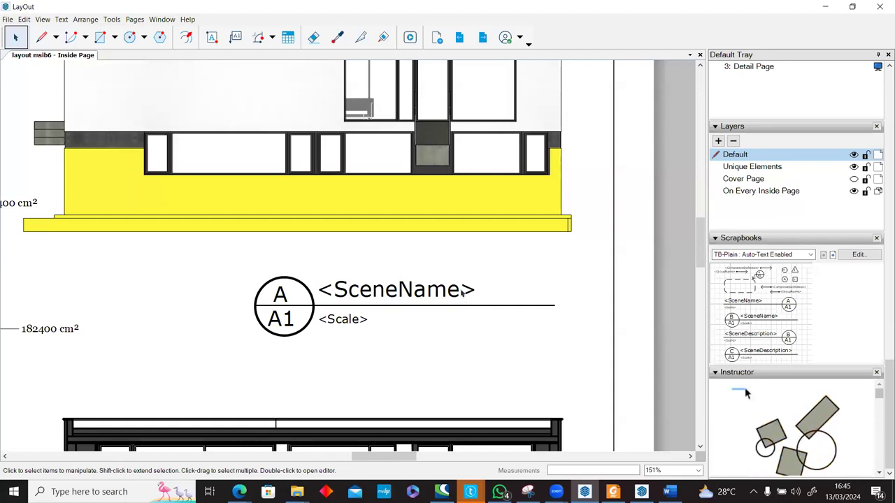
Step: Select the title symbol and examine the scale options of the elevation viewport above it
left_click(462, 294)
scroll(416, 288, "down", 2)
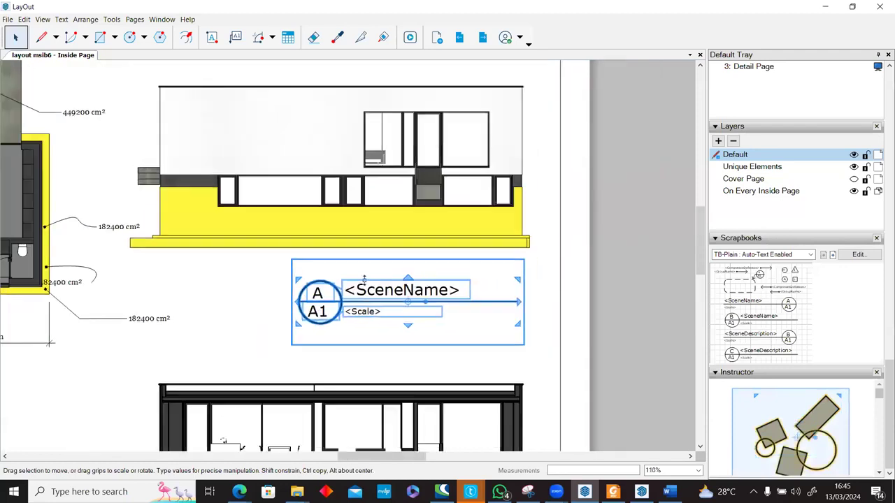
scroll(365, 278, "down", 1)
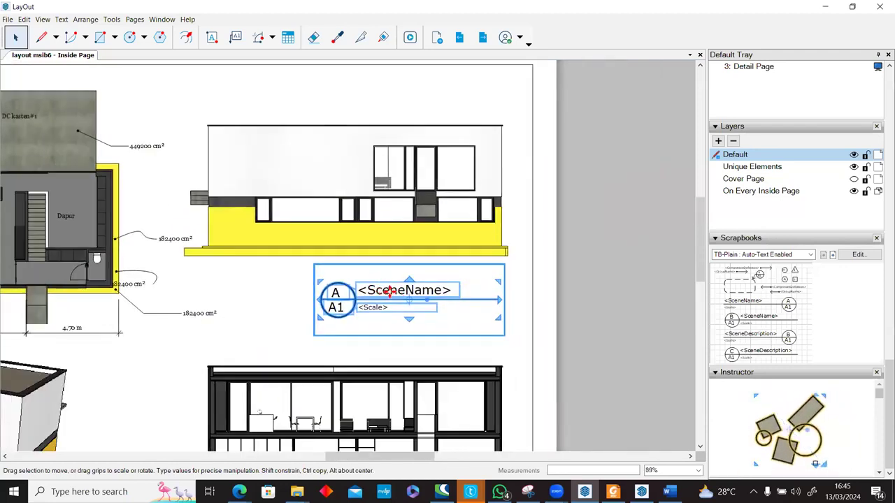
right_click(396, 167)
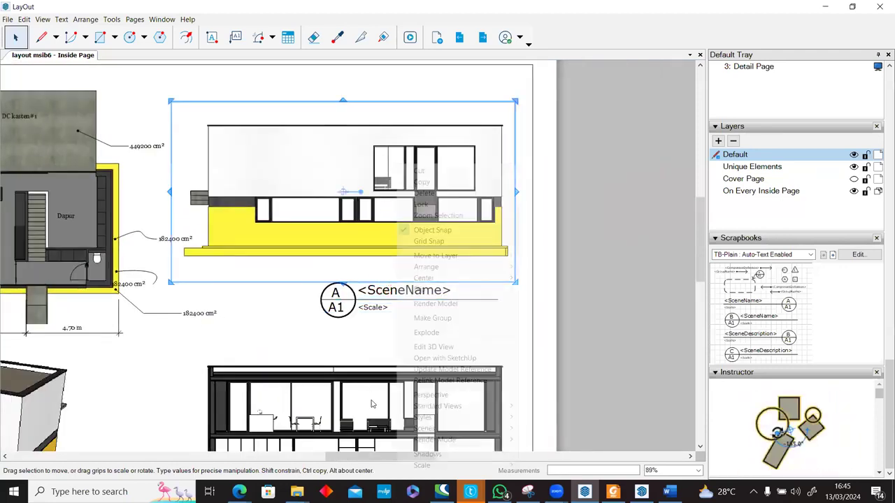
mouse_move(438, 431)
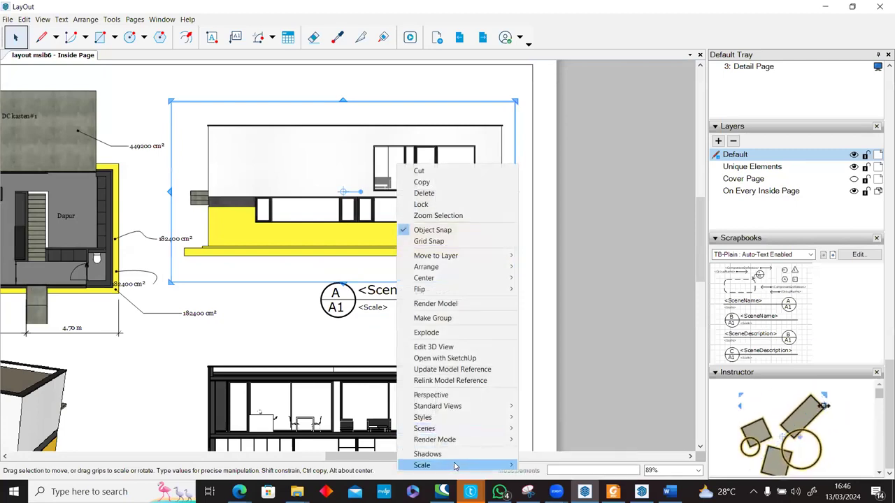
mouse_move(458, 465)
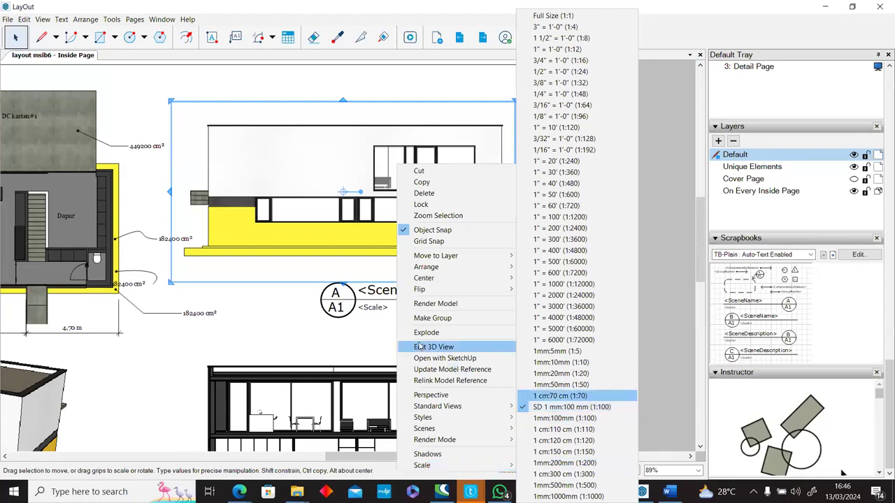
left_click(385, 302)
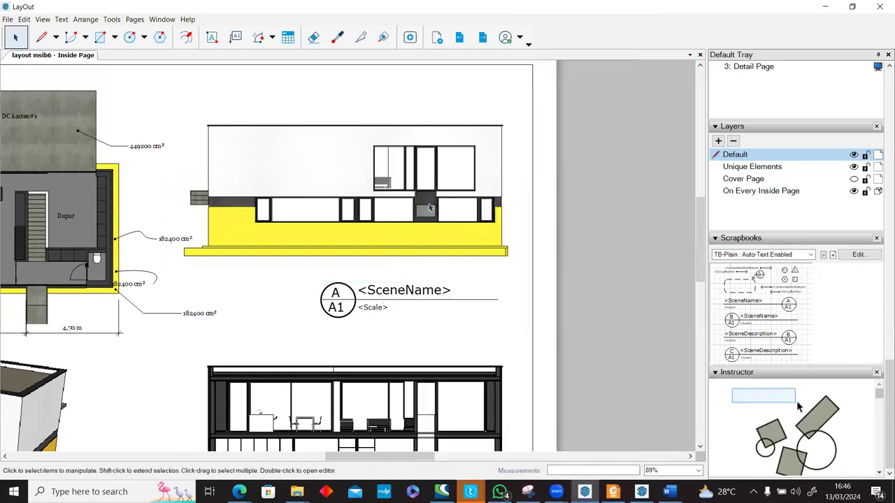
Step: Try to overwrite the title symbol's <SceneName> text with "Tampak", and undo the change
left_click(405, 289)
double_click(405, 289)
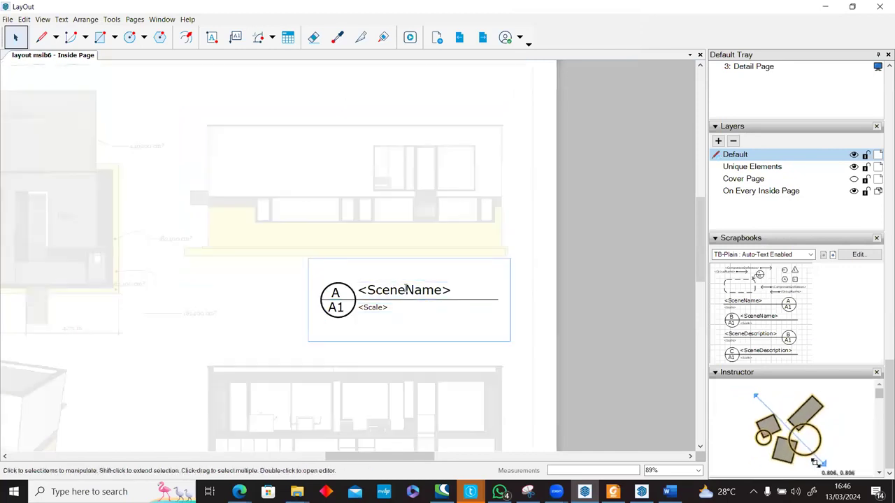
double_click(405, 288)
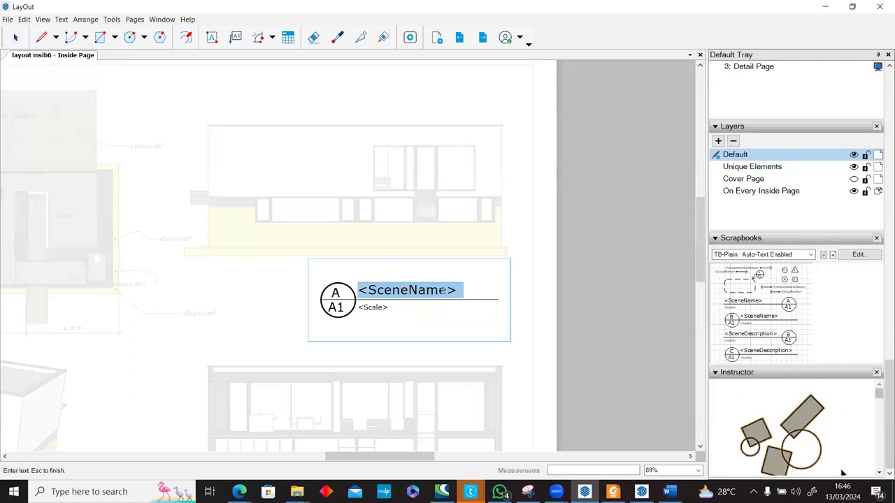
type("Tampak")
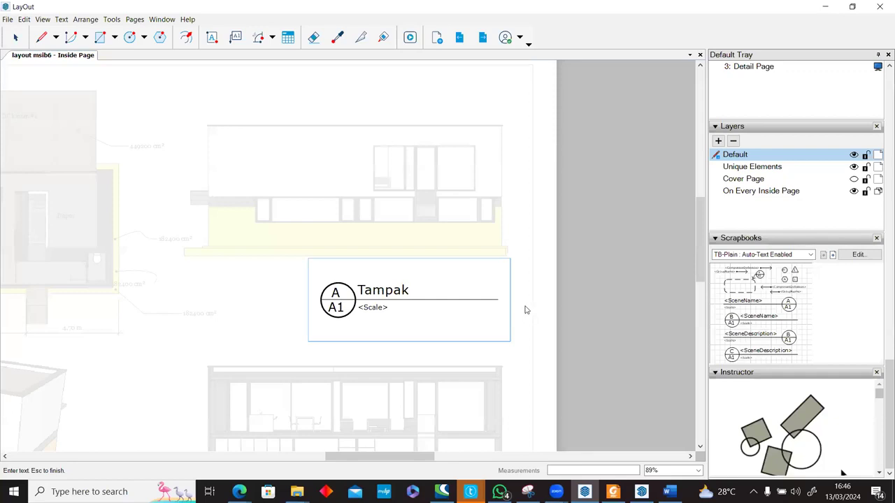
key("Escape")
key("ctrl+z")
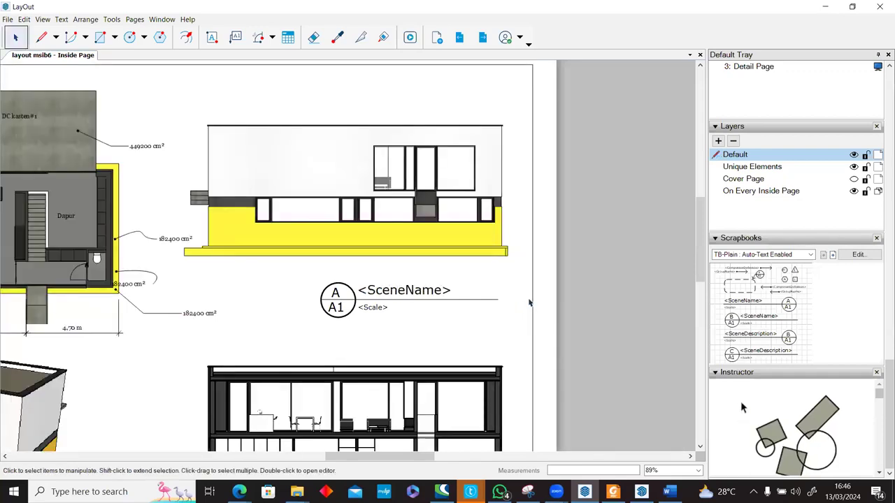
Step: Inside the title symbol group, attach the <SceneName> label's leader to the elevation viewport above
left_click(434, 290)
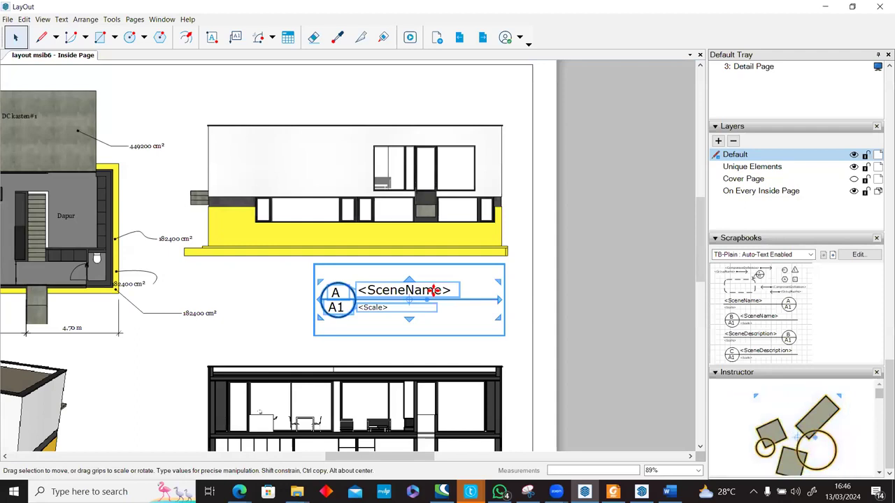
scroll(396, 296, "up", 3)
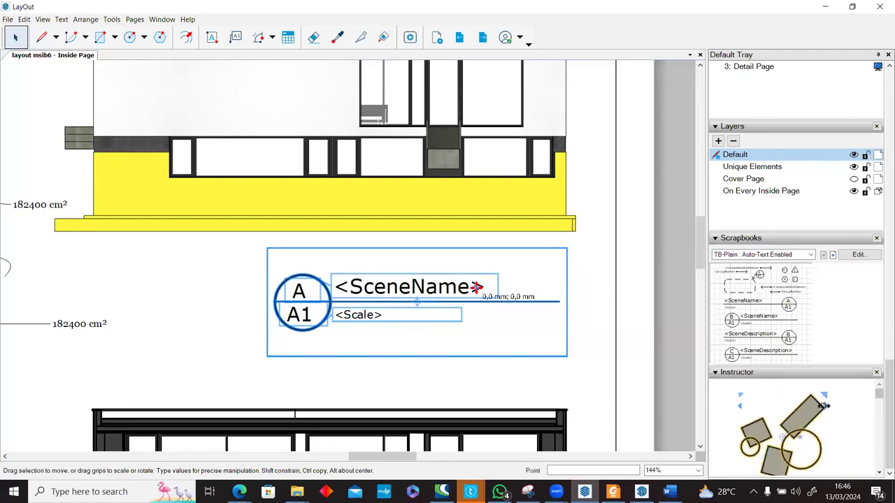
double_click(476, 288)
left_click(476, 287)
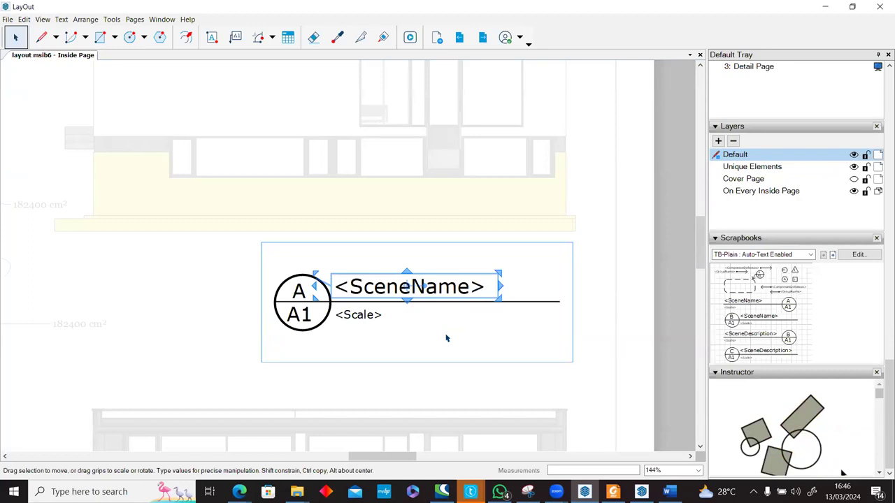
scroll(464, 287, "up", 3)
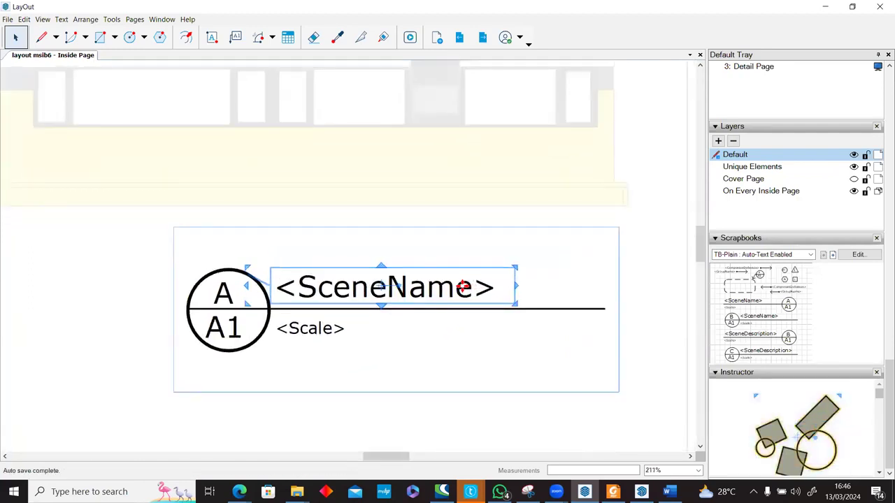
scroll(245, 283, "up", 6)
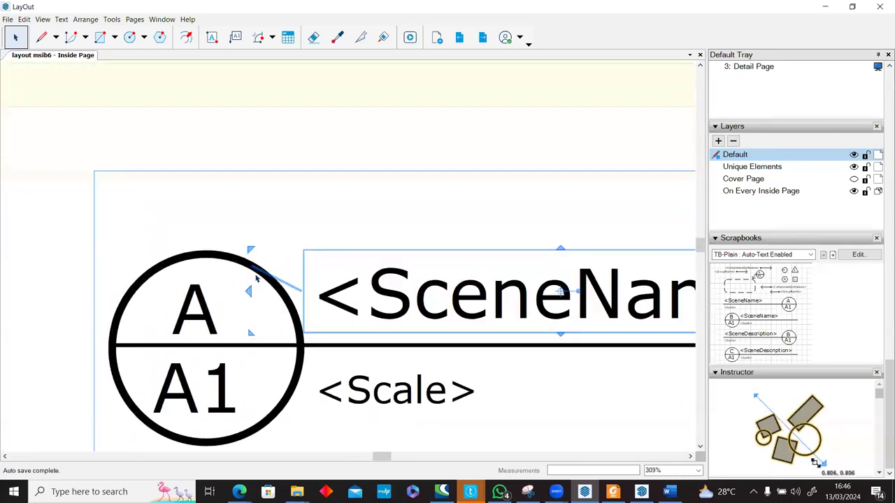
scroll(256, 275, "up", 4)
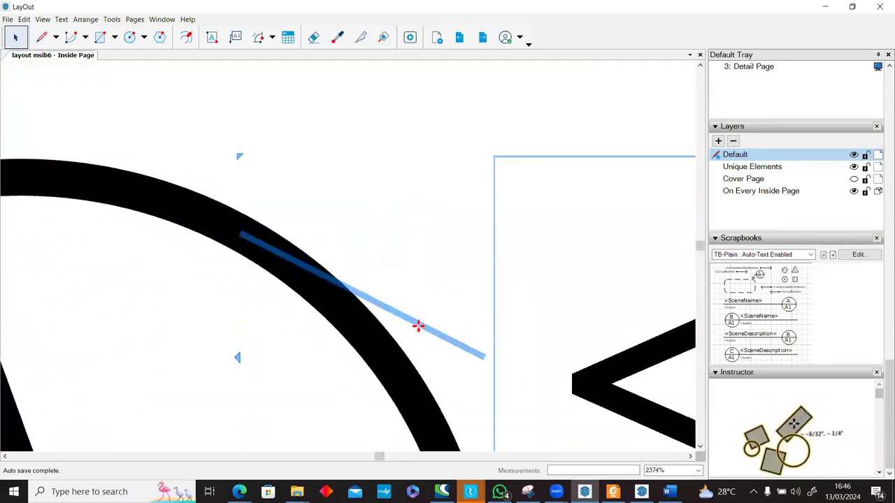
scroll(418, 326, "down", 7)
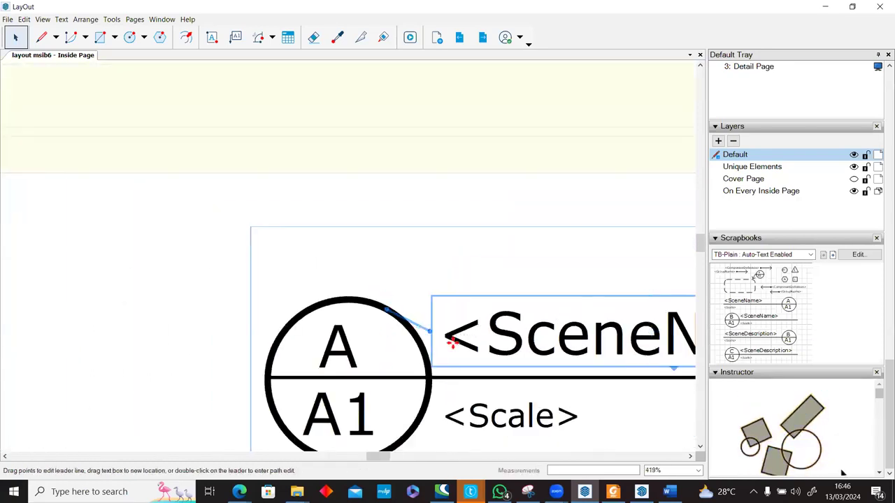
middle_click_drag(378, 336, 224, 316)
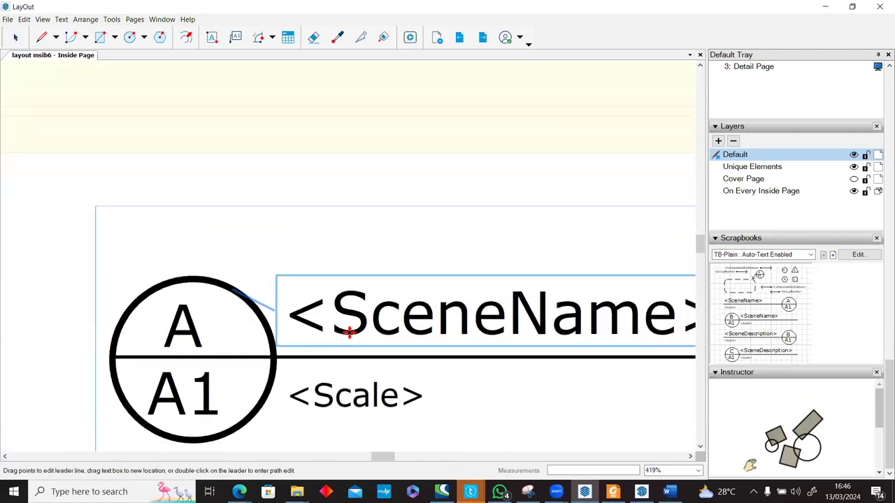
scroll(280, 307, "down", 4)
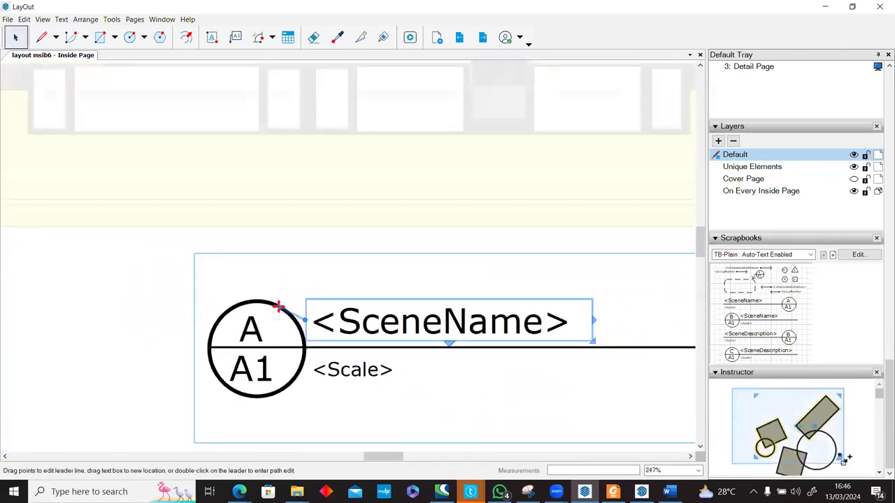
left_click_drag(283, 291, 233, 195)
scroll(289, 282, "down", 1)
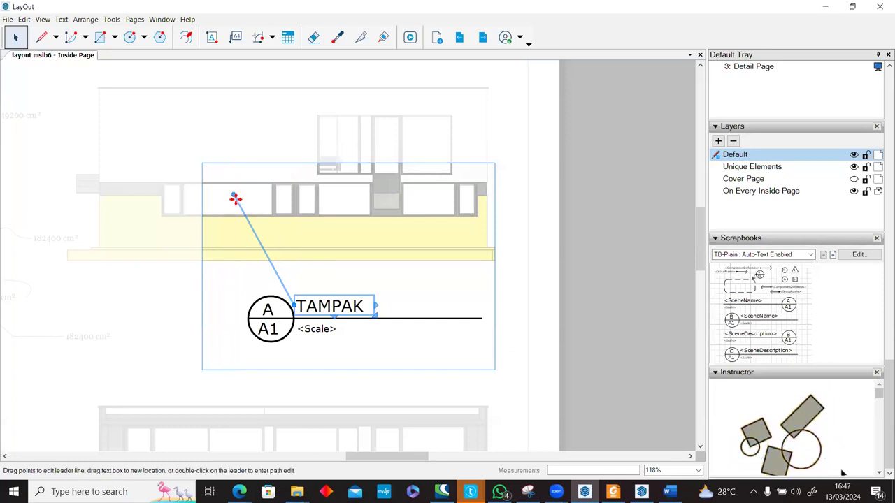
Step: Attach the <Scale> label's leader in the title symbol to the elevation viewport above
double_click(317, 333)
key("Escape")
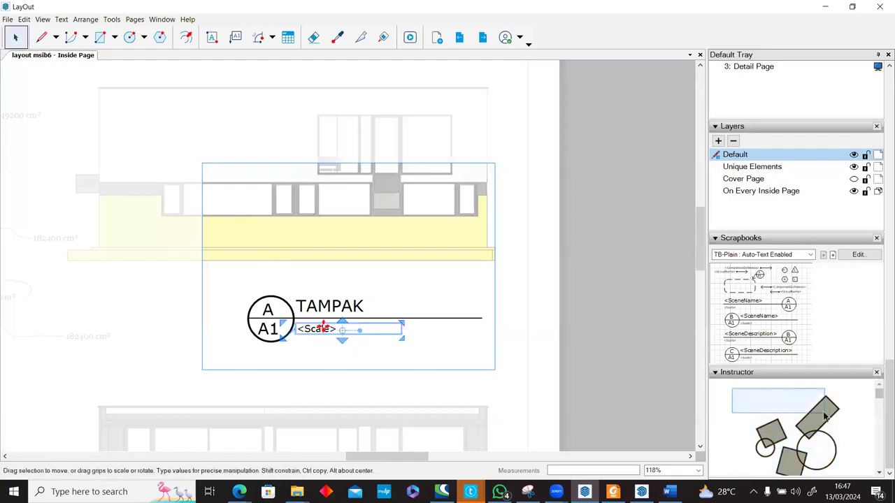
scroll(300, 334, "up", 8)
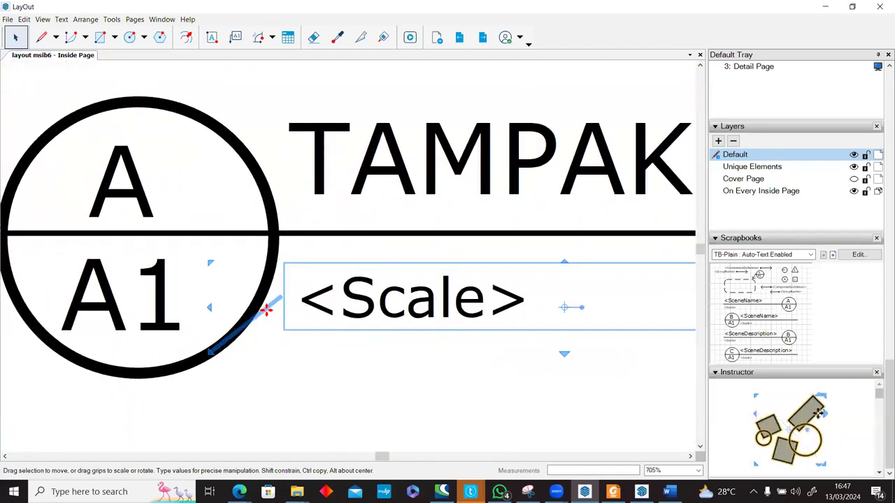
left_click_drag(268, 307, 304, 312)
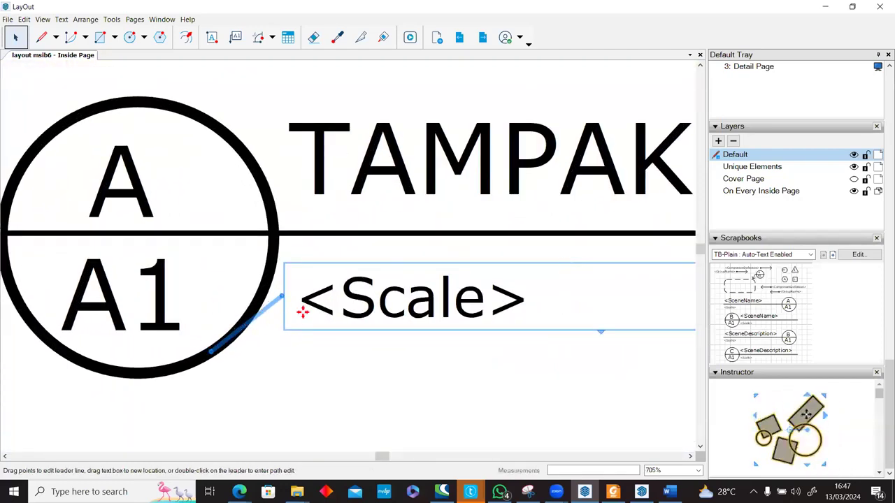
scroll(297, 316, "down", 4)
scroll(294, 320, "down", 3)
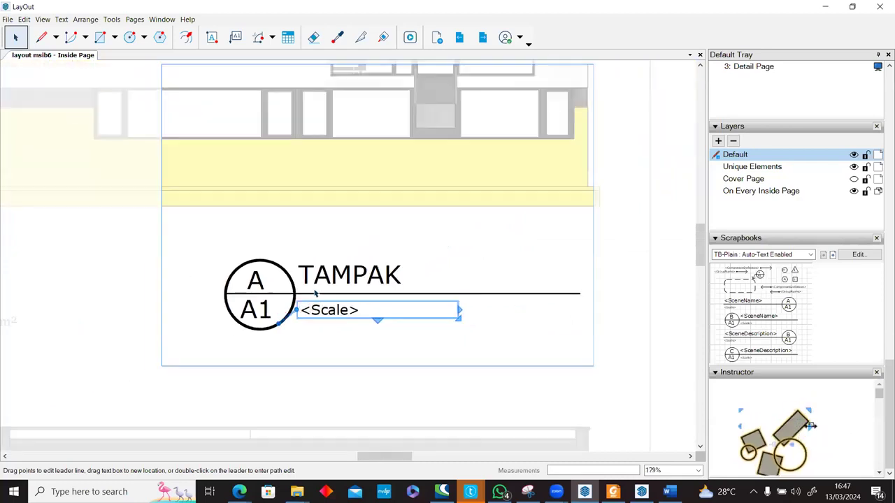
left_click_drag(279, 322, 345, 102)
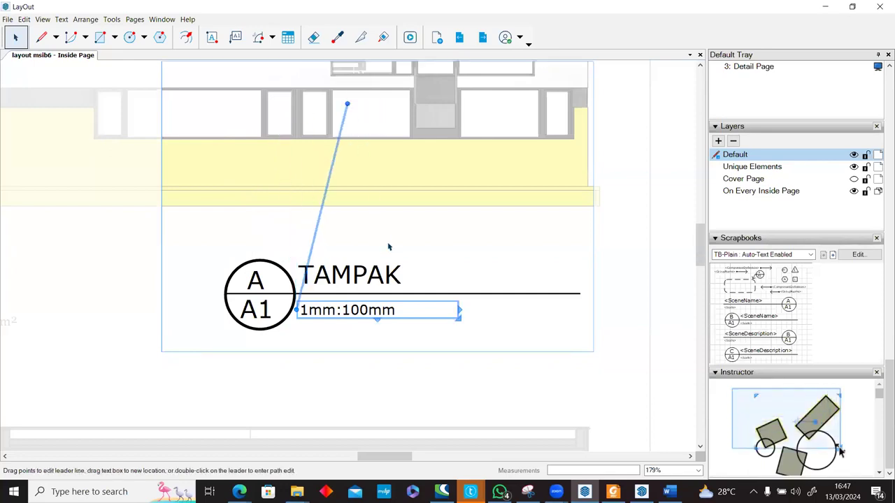
Step: Move the scale label's leader end to the left part of the elevation's yellow base and leave the title symbol group
scroll(345, 194, "down", 2)
scroll(350, 138, "down", 1)
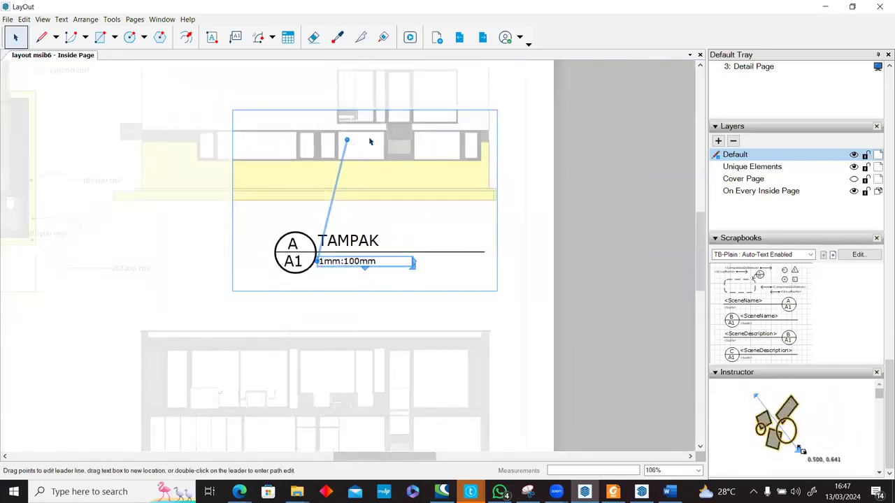
scroll(358, 138, "down", 3)
left_click_drag(358, 139, 282, 157)
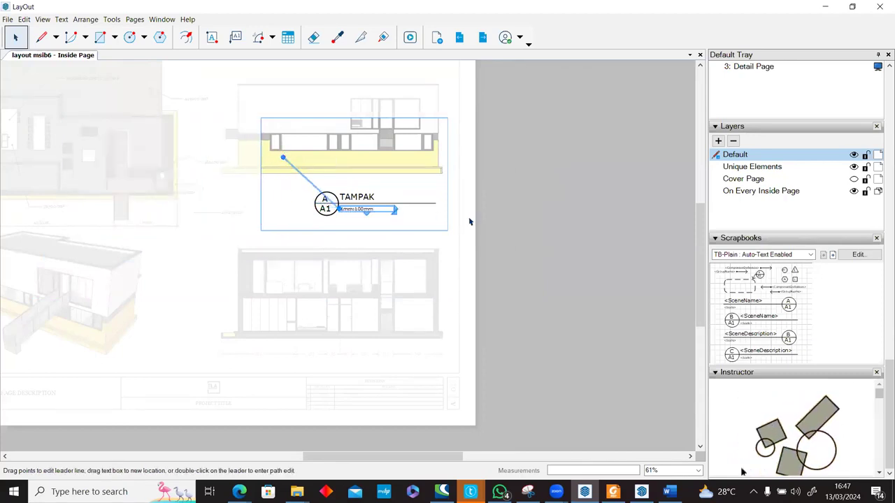
left_click(470, 221)
left_click(470, 221)
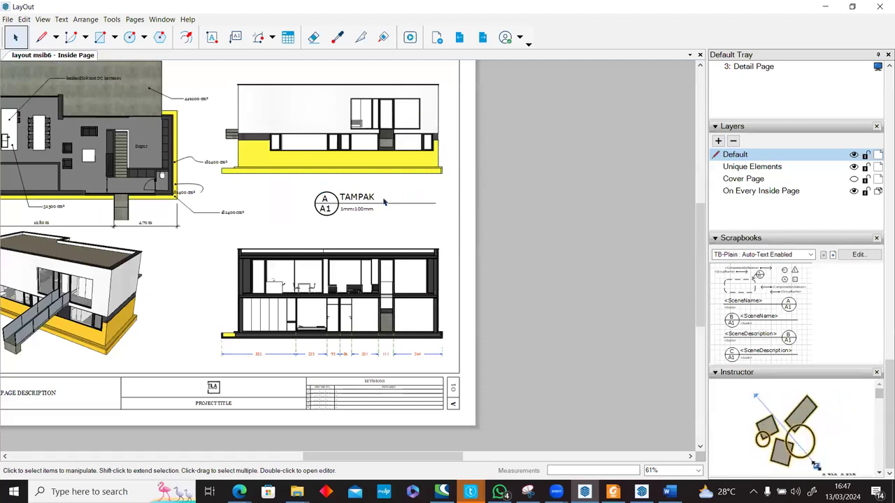
Step: Set the scale of the yellow-based elevation viewport above the title symbol to 1 cm:110 cm
scroll(336, 213, "up", 2)
scroll(372, 134, "up", 2)
left_click(373, 134)
right_click(373, 133)
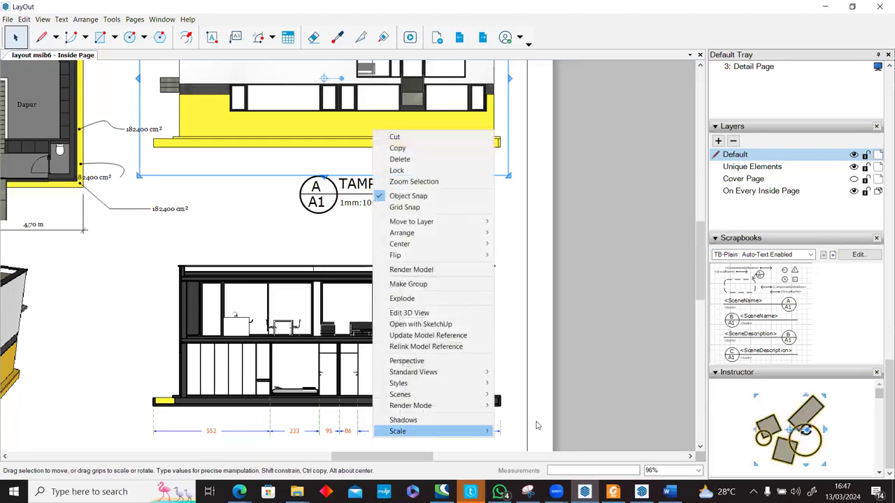
mouse_move(490, 431)
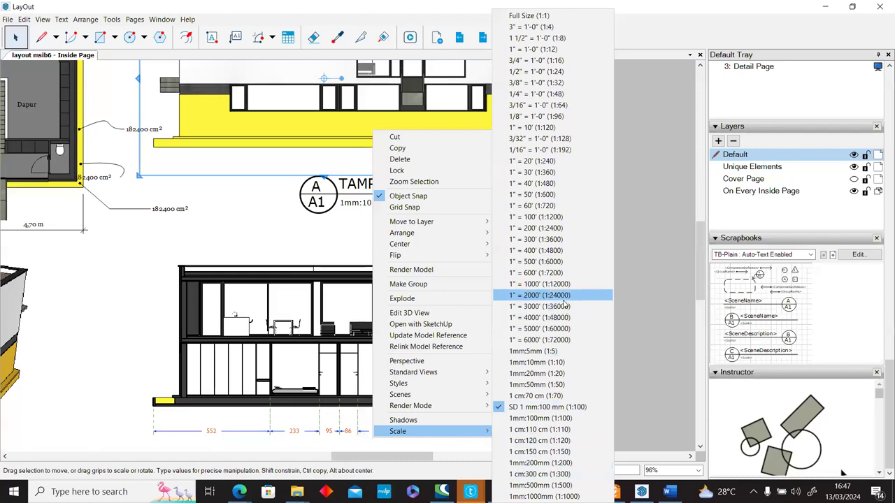
left_click(550, 429)
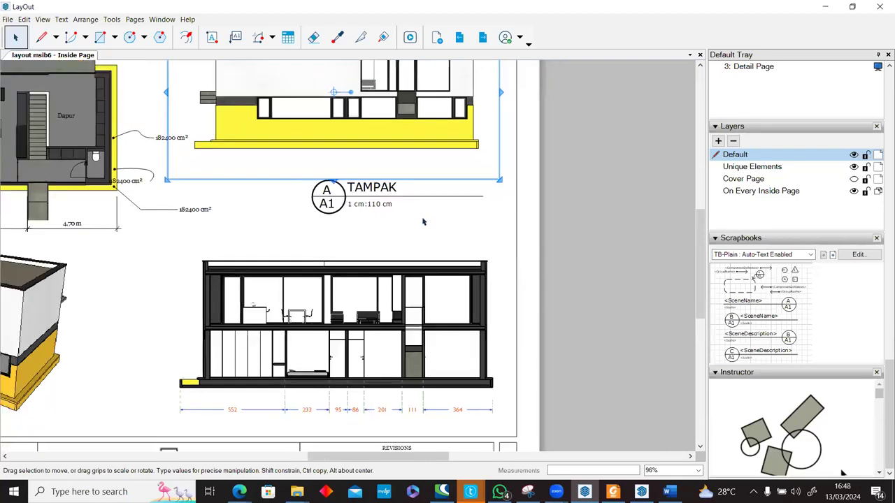
scroll(424, 221, "down", 3)
scroll(414, 136, "up", 3)
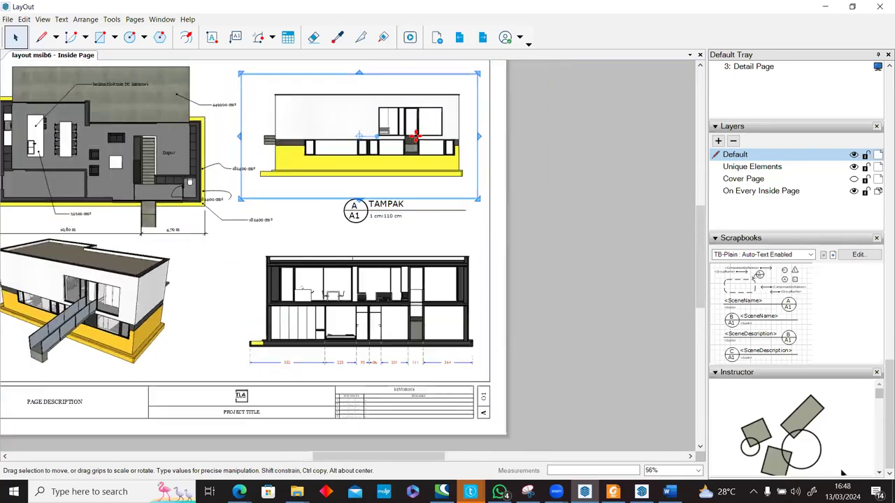
Step: Undo the elevation viewport's scale change and deselect the viewport
key("ctrl+z")
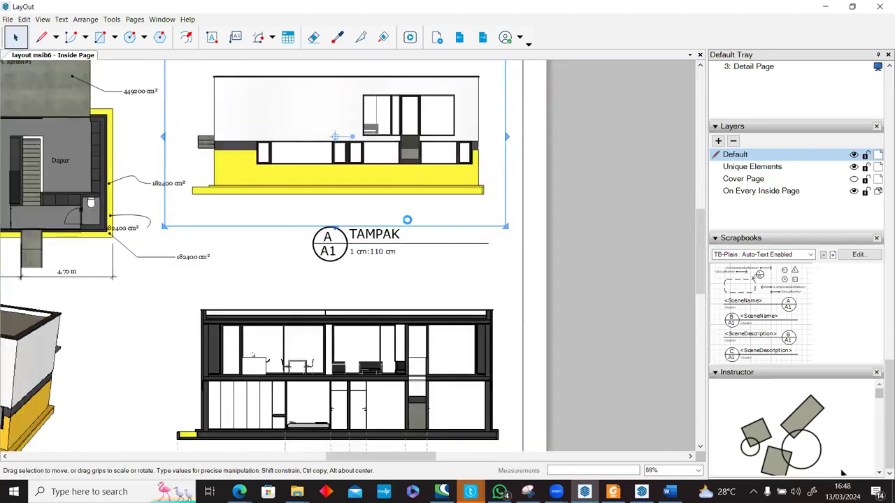
left_click(511, 263)
scroll(500, 249, "down", 1)
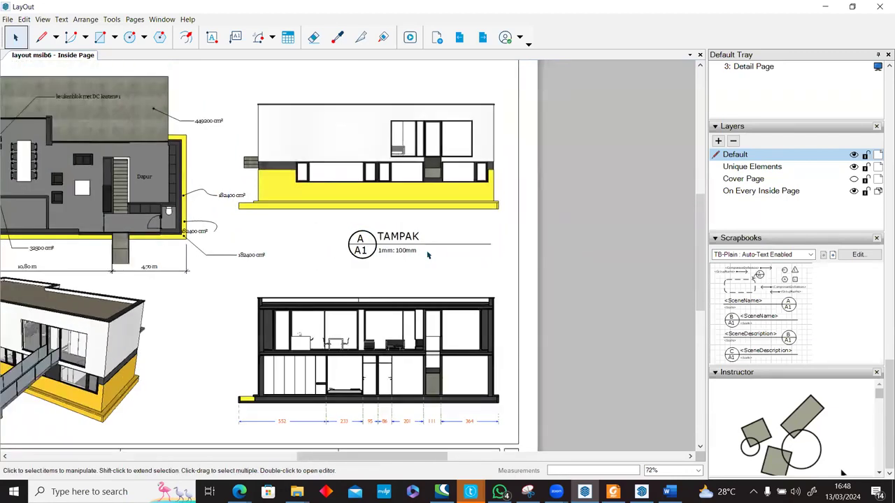
scroll(425, 265, "down", 1)
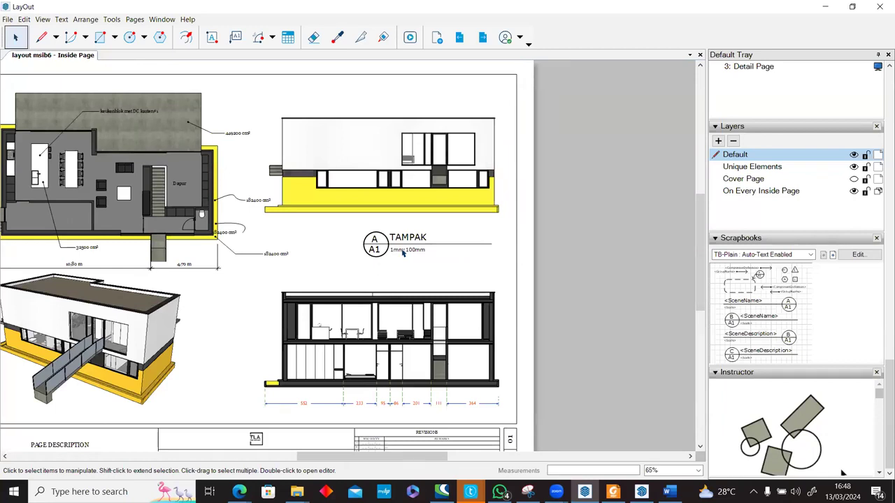
Step: Open the document setup's auto-text list, widen the dialog and its Tag column, and move the dialog aside
left_click(11, 20)
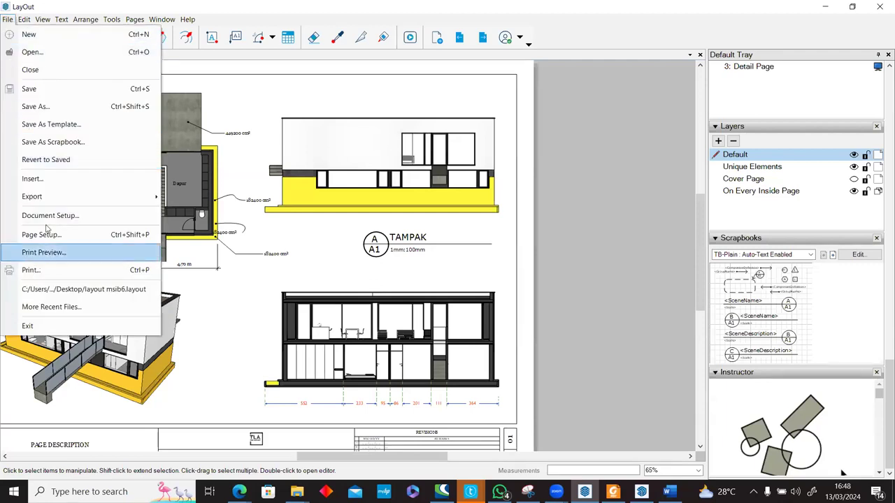
left_click(150, 222)
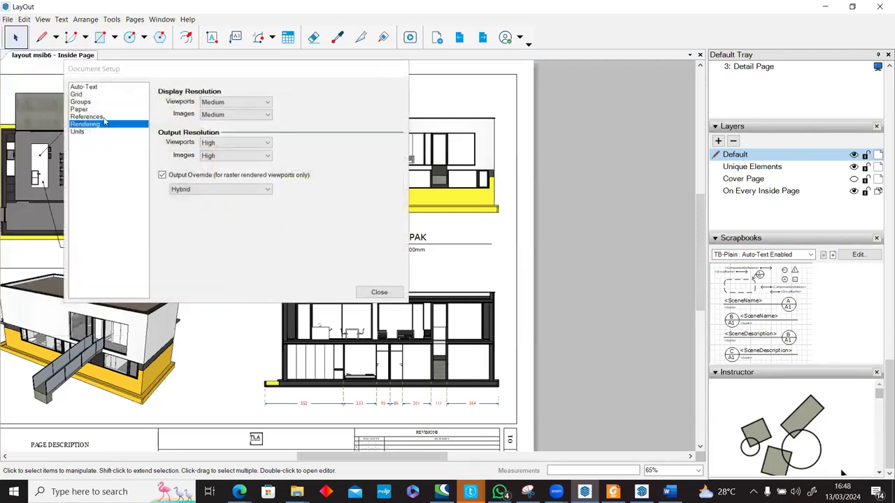
left_click(83, 88)
mouse_move(392, 113)
left_mouse_down()
mouse_move(397, 160)
mouse_move(391, 95)
left_mouse_up()
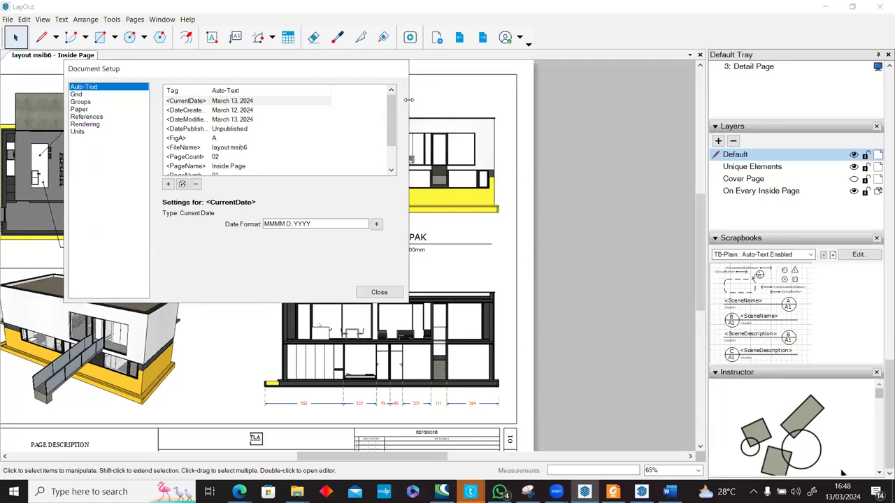
left_click_drag(409, 100, 513, 100)
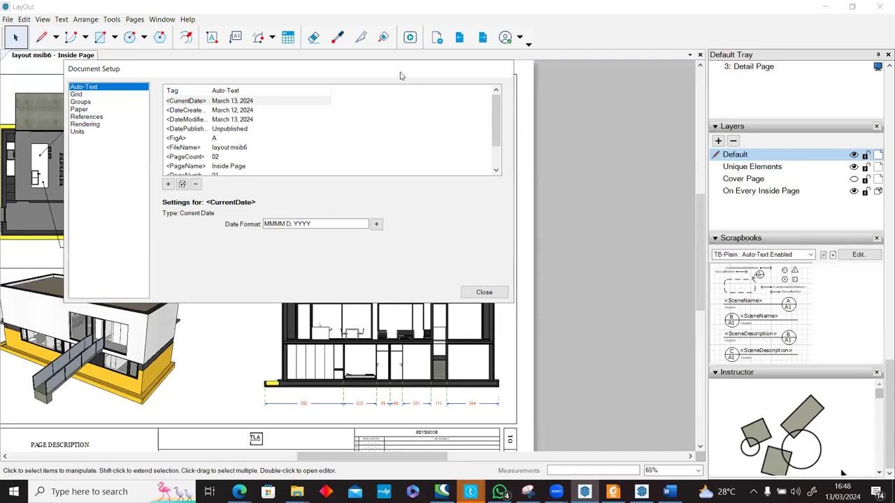
left_click_drag(402, 73, 692, 108)
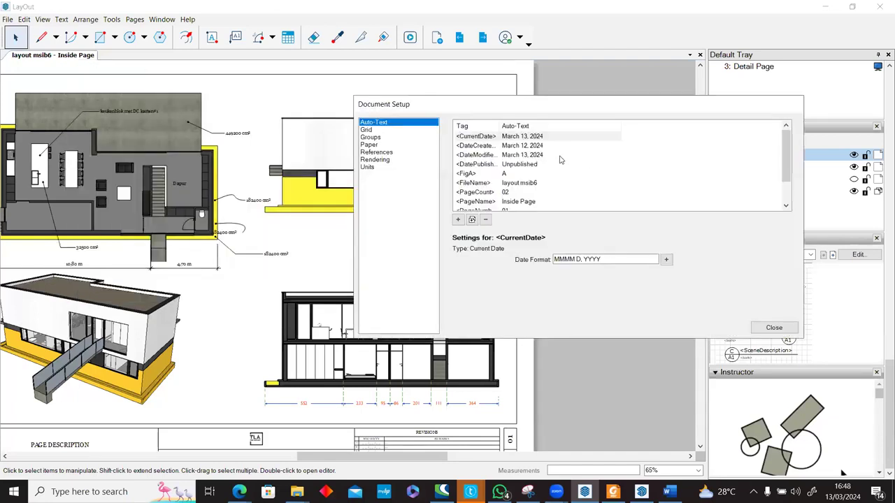
left_click_drag(500, 122, 517, 123)
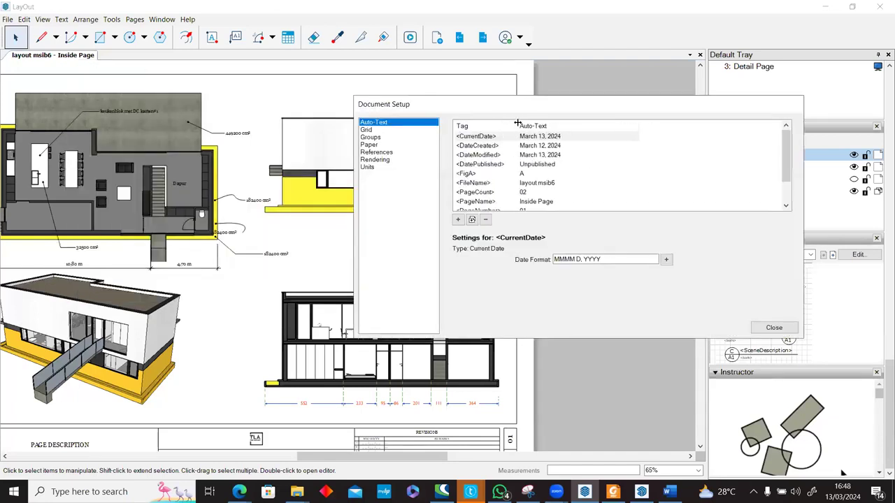
Step: Examine the auto-text tags from <CurrentDate> to <Sheet#> and compare them with the title symbol on the sheet
left_click(500, 137)
scroll(484, 180, "down", 1)
scroll(482, 179, "up", 1)
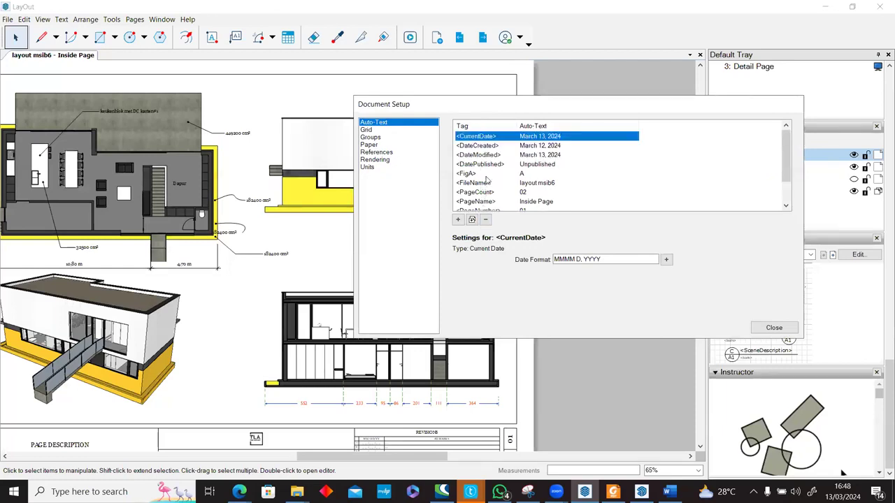
left_click(333, 240)
left_click_drag(416, 104, 481, 102)
left_click(384, 251)
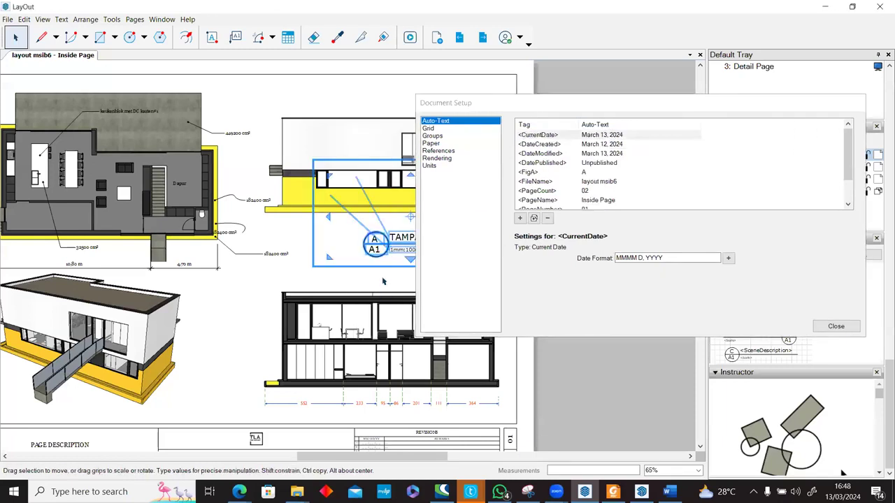
left_click(382, 281)
left_click(388, 265)
scroll(538, 185, "down", 2)
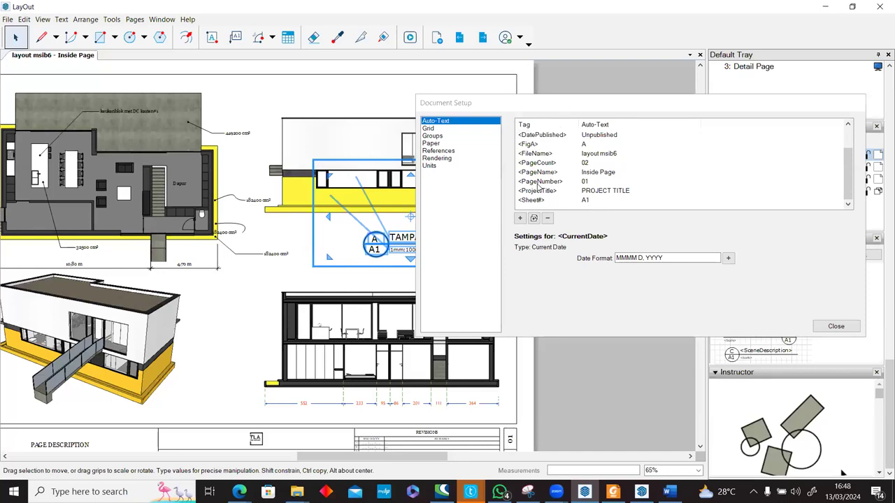
scroll(538, 185, "up", 2)
left_click(552, 165)
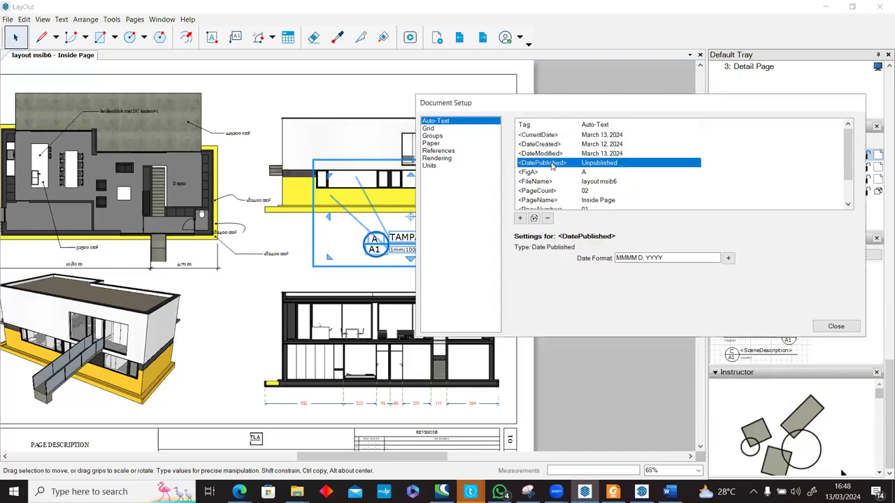
left_click_drag(661, 109, 378, 99)
left_click(795, 300)
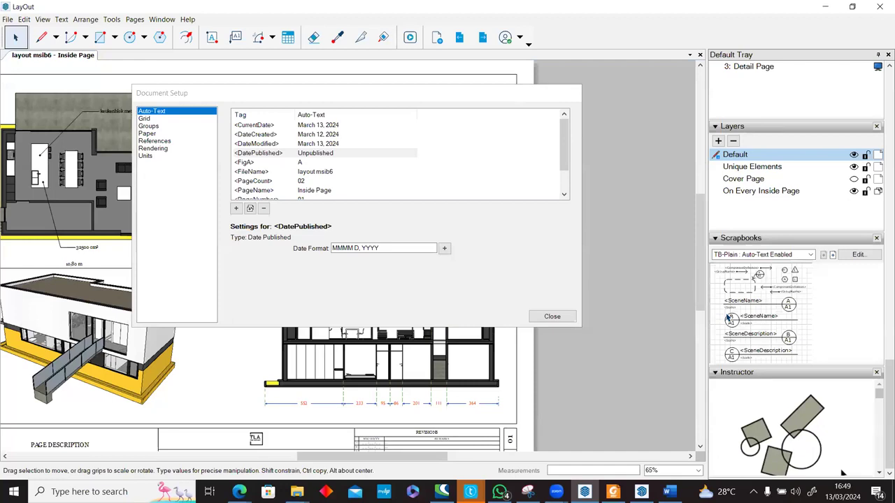
left_click(371, 96)
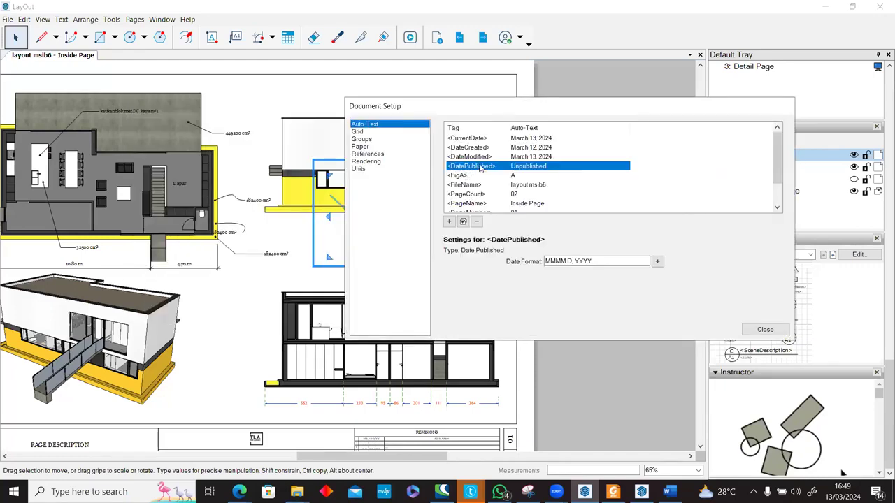
scroll(492, 174, "down", 1)
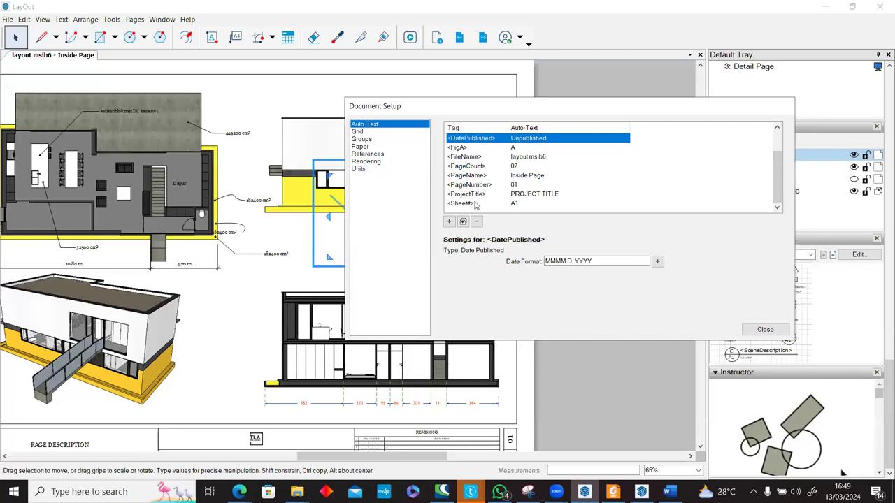
left_click(452, 24)
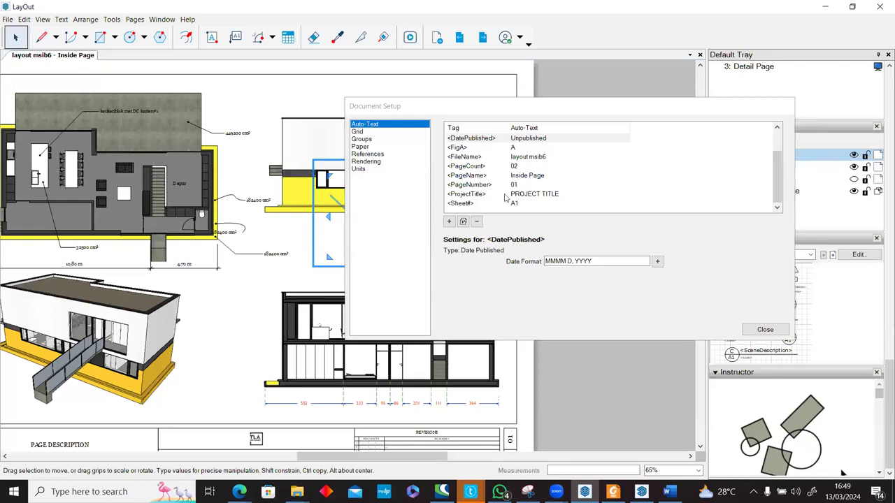
Step: Add a text box between the perspective view and the section containing the auto-text tag <ProjectTitle>
left_click_drag(493, 112, 571, 80)
left_click(214, 37)
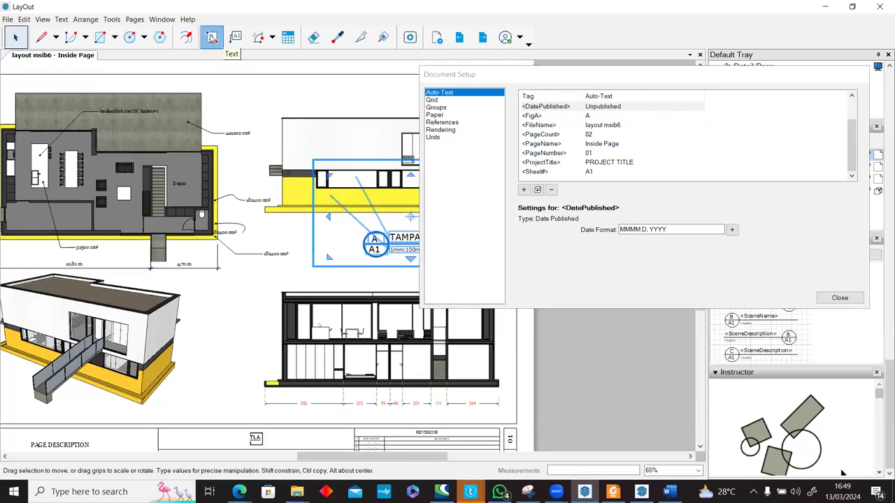
scroll(215, 368, "up", 1)
scroll(215, 368, "up", 4)
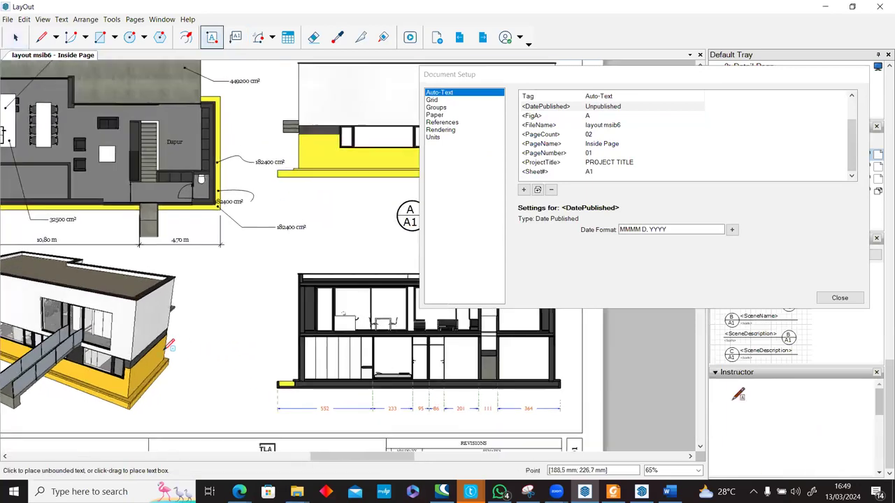
left_click_drag(159, 339, 314, 372)
type("\"I h")
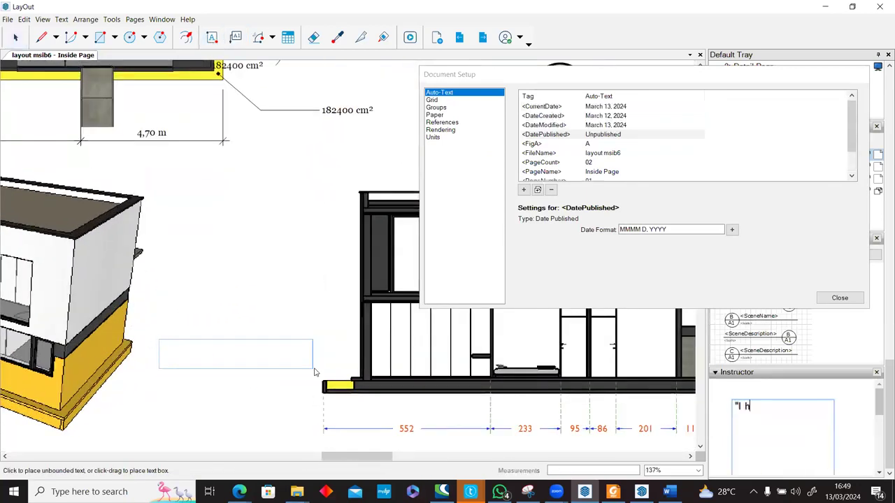
type("ave nothing <Proj")
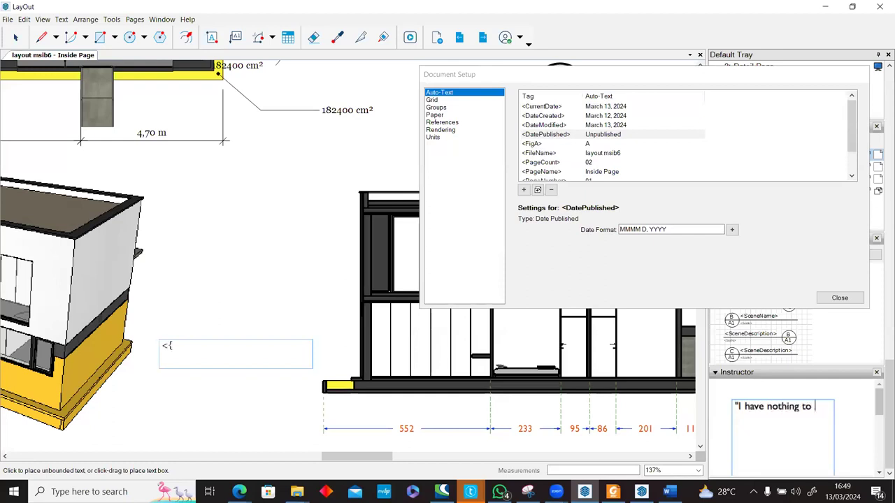
type("ectTitle")
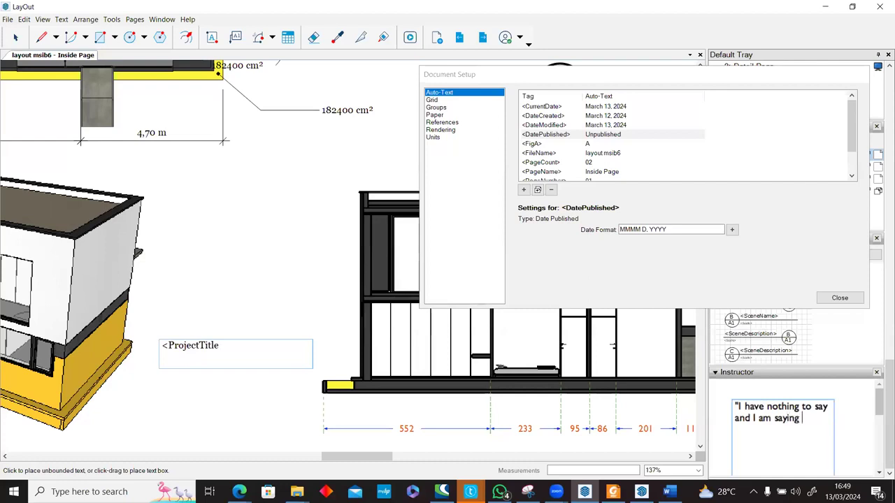
type(">")
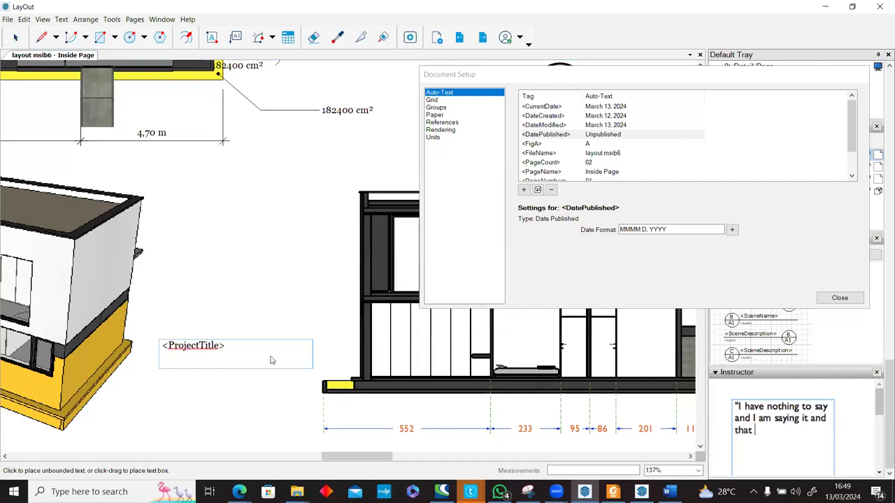
key("Escape")
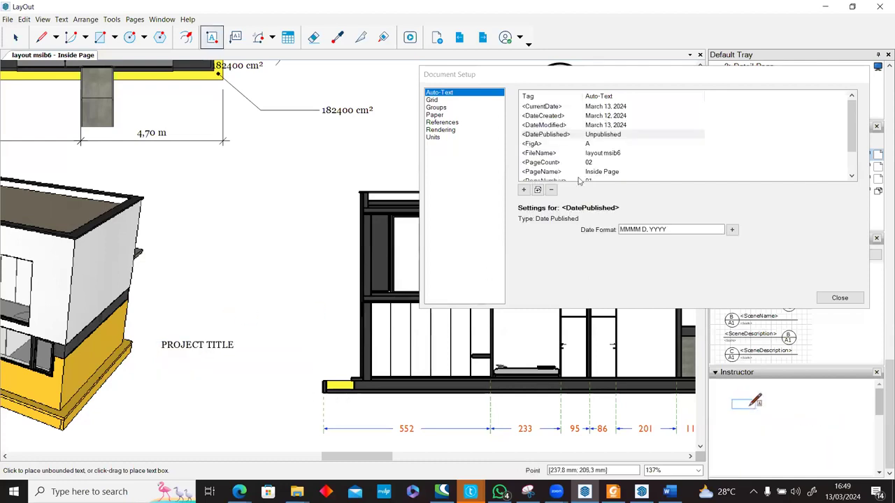
Step: Replace the project title text beside the perspective view with "Halaman : <PageNumber>", moving the auto-text dialog clear of the text box
scroll(573, 165, "down", 1)
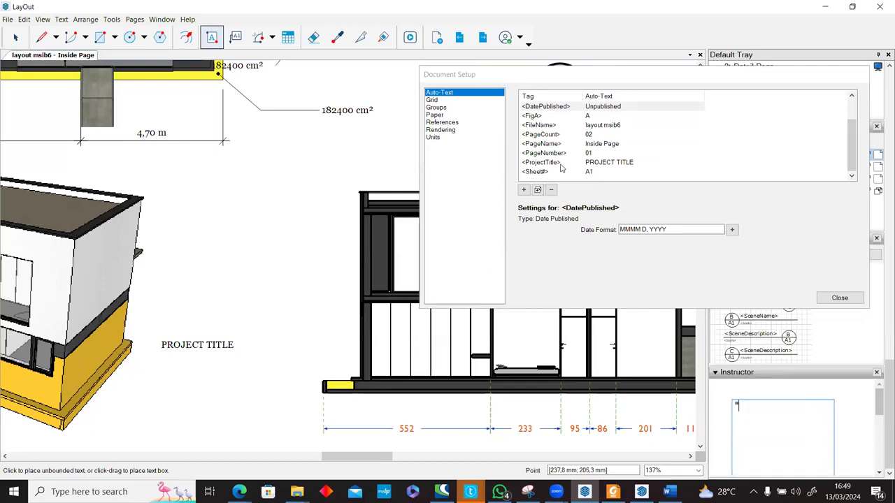
left_click(20, 37)
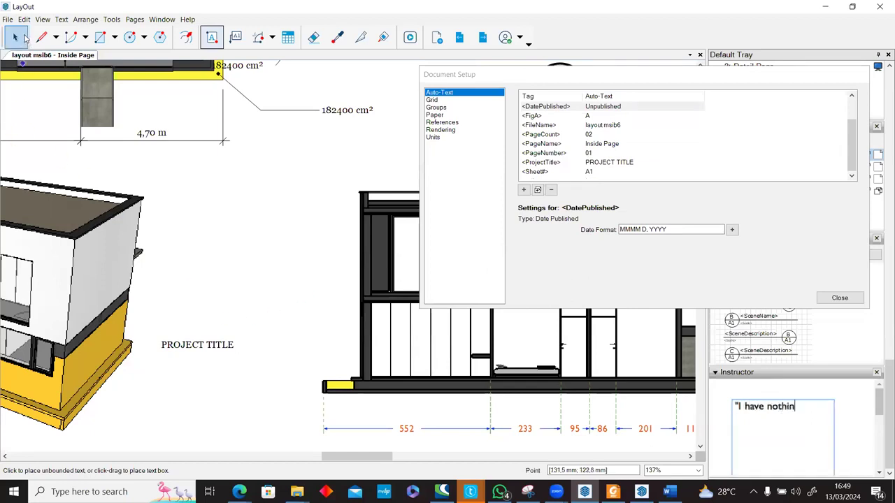
left_click(218, 346)
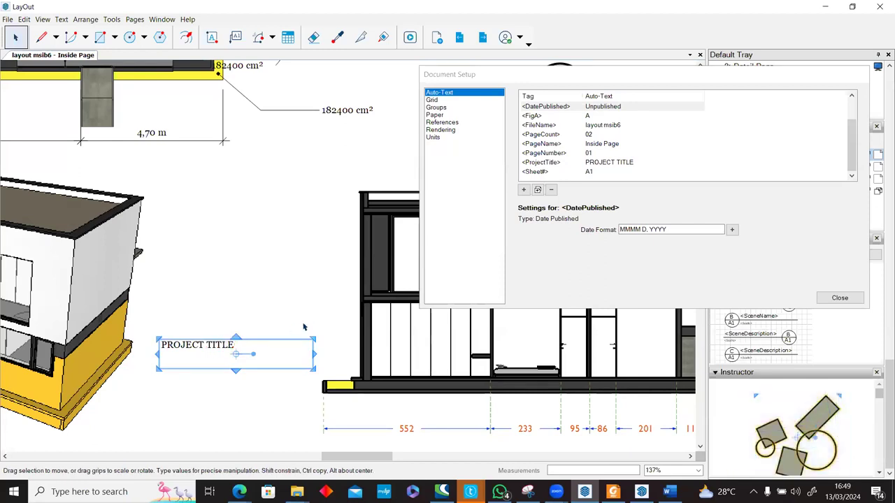
double_click(232, 345)
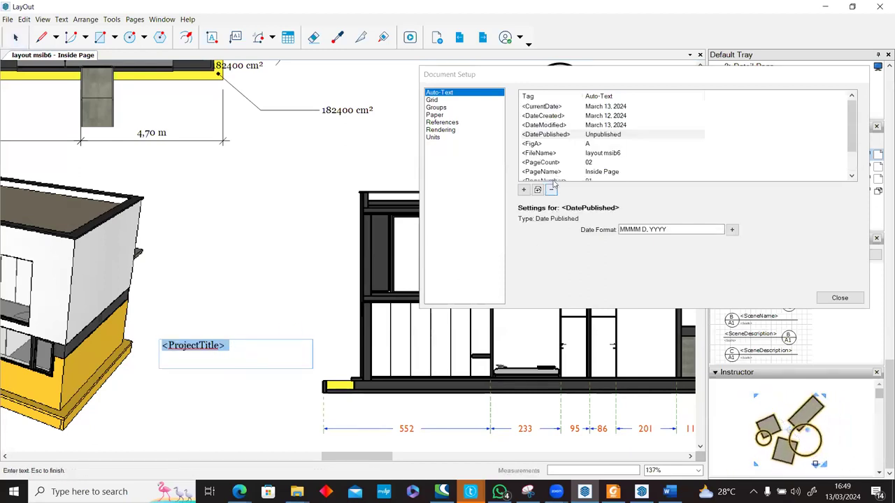
scroll(552, 152, "down", 1)
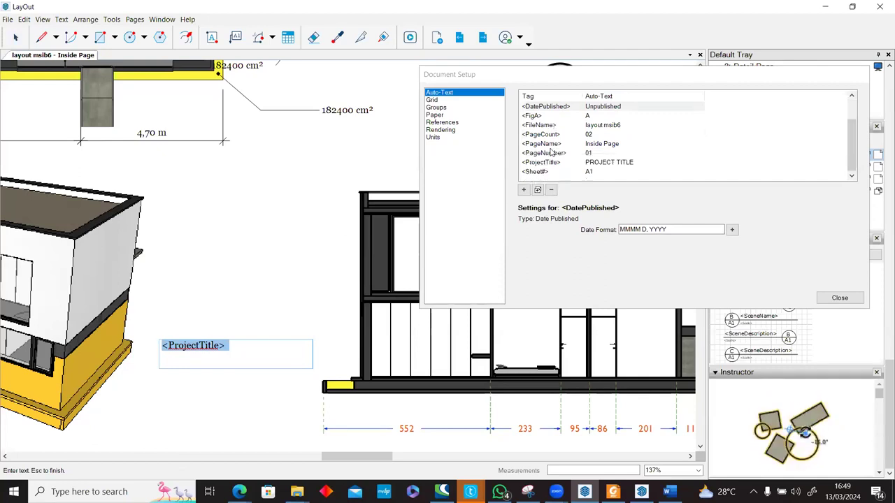
left_click_drag(630, 76, 330, 79)
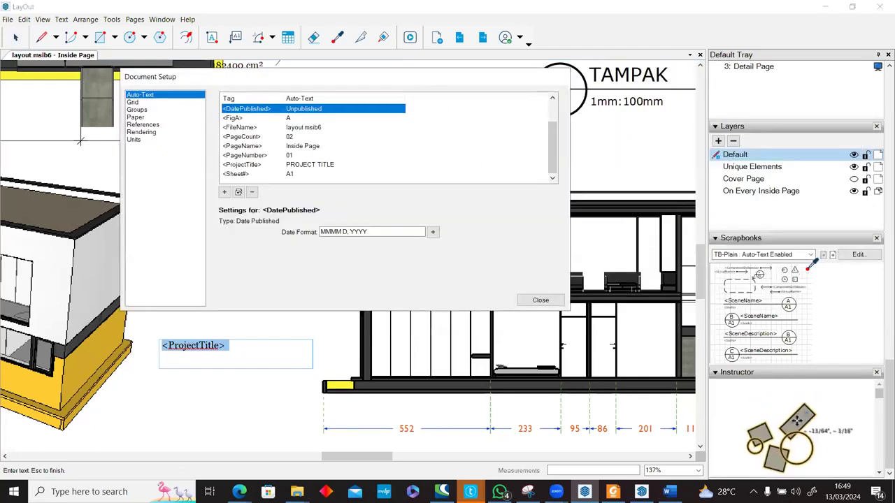
left_click_drag(888, 379, 876, 293)
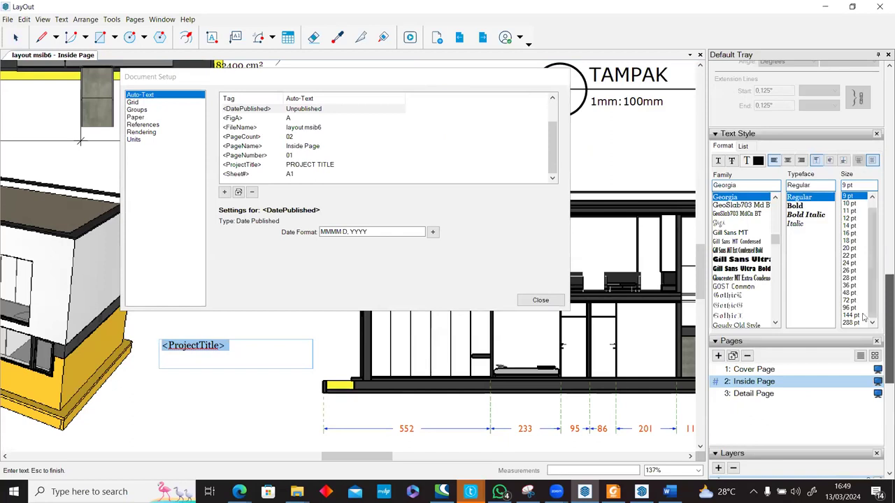
left_click(402, 82)
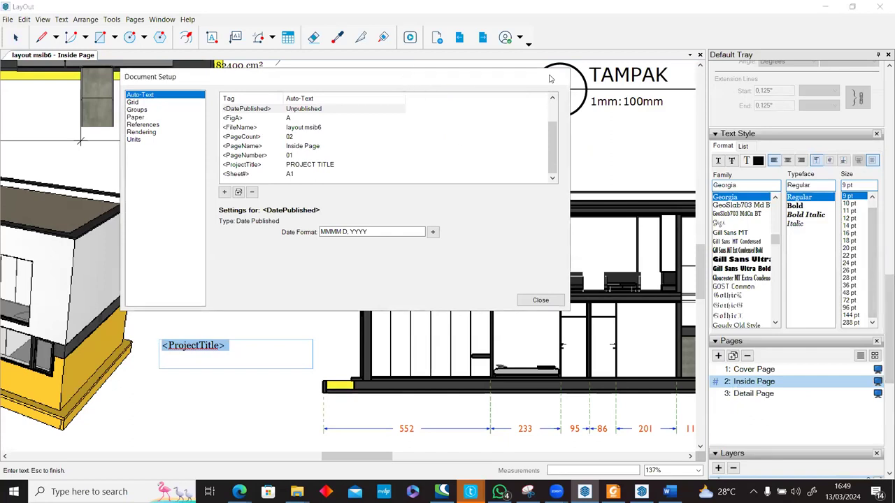
left_click_drag(549, 76, 553, 76)
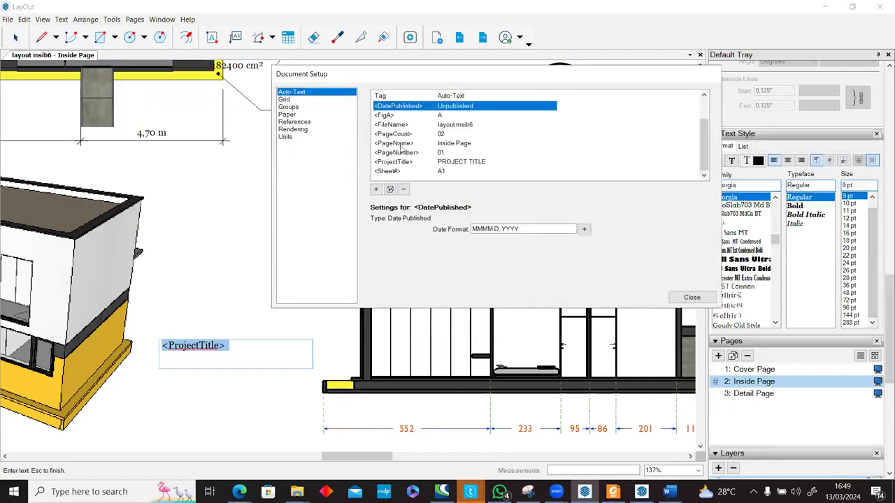
left_click(242, 346)
type("Halaman")
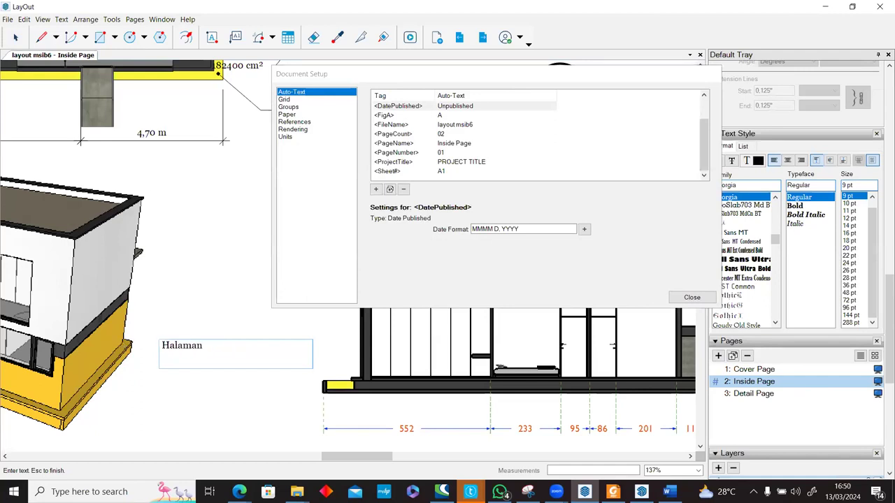
type(" : <PageNumber>")
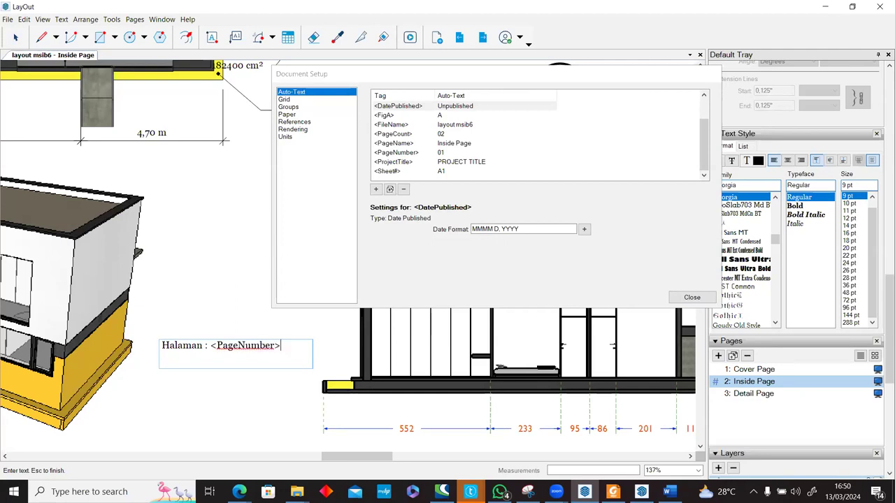
key("Escape")
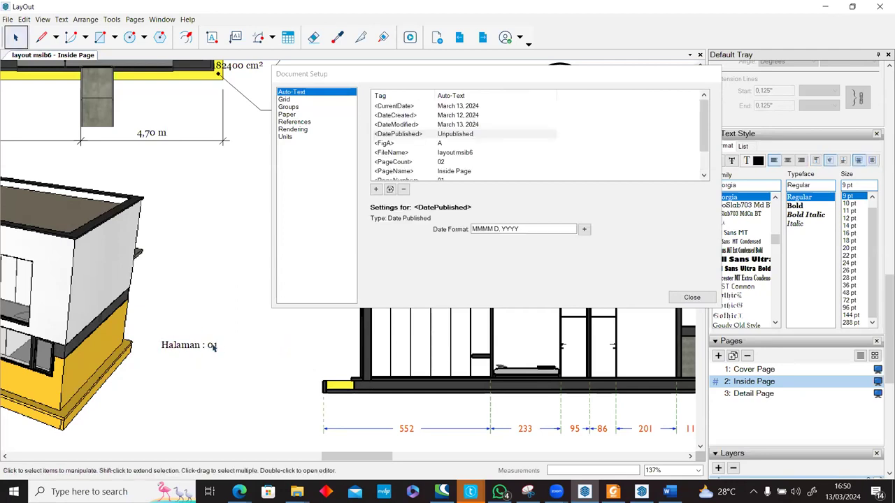
Step: Move the "Halaman" page-number text to the sheet frame's lower-left corner, just above the page description block
scroll(217, 344, "down", 6)
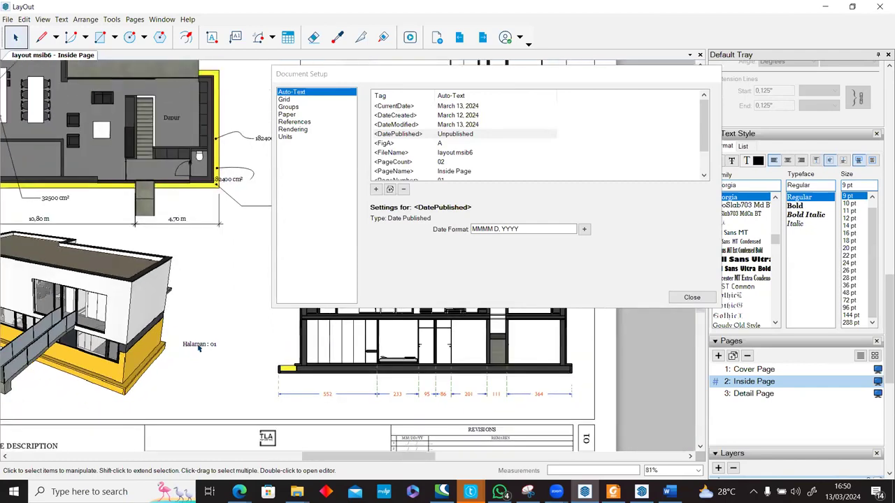
left_click(223, 340)
scroll(223, 340, "down", 2)
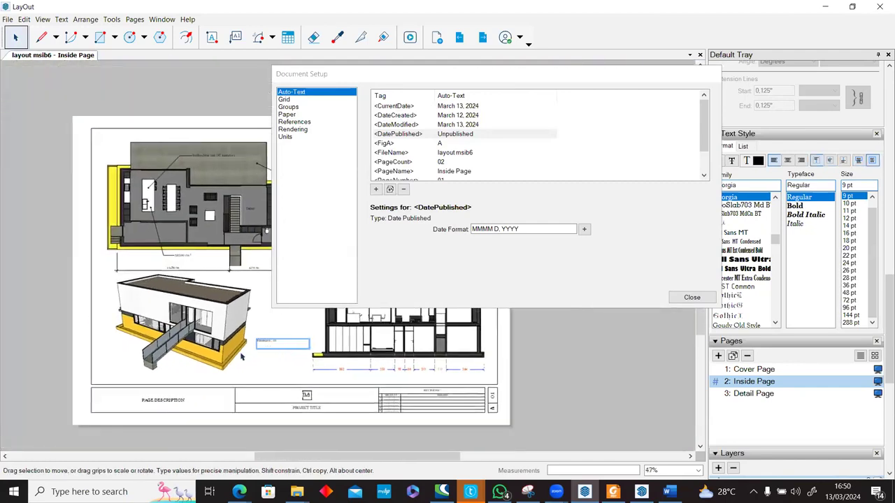
scroll(320, 324, "up", 4)
left_click_drag(325, 316, 90, 363)
scroll(82, 391, "up", 3)
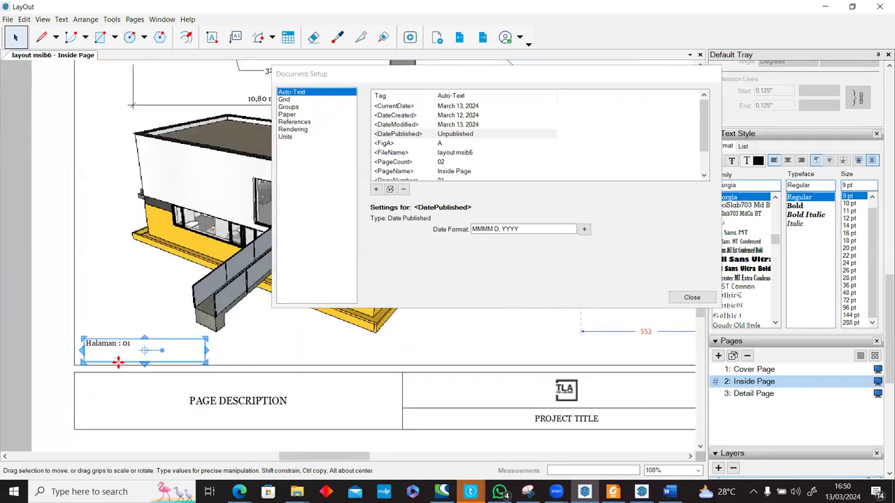
Step: Copy the page-number text to the same spot on the Detail Page, and return to the Inside Page with document setup closed
left_click(482, 37)
type("Halaman : 02")
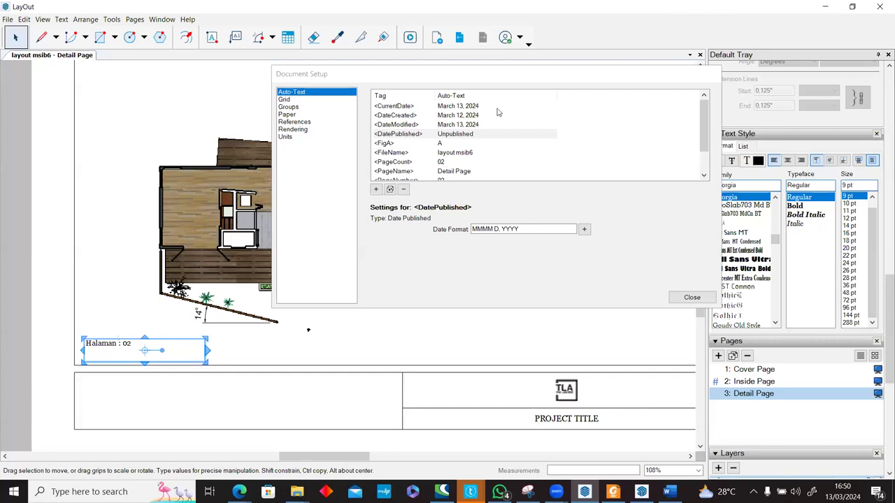
left_click(463, 37)
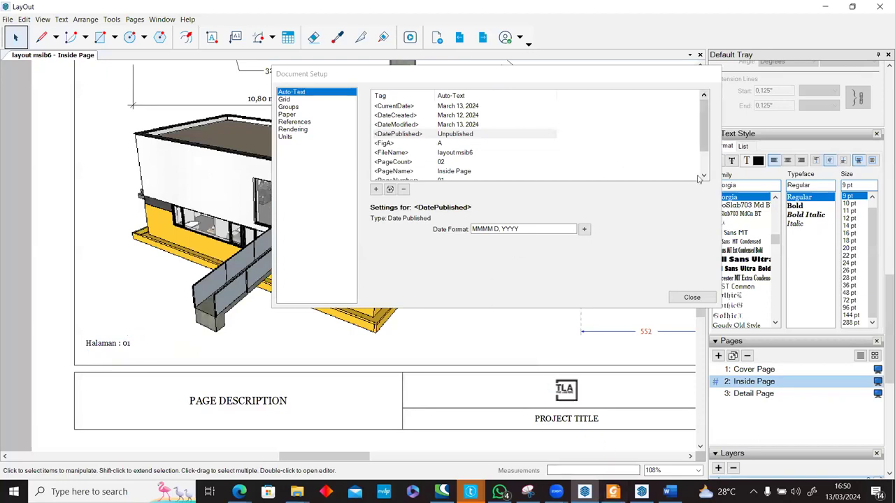
left_click(691, 297)
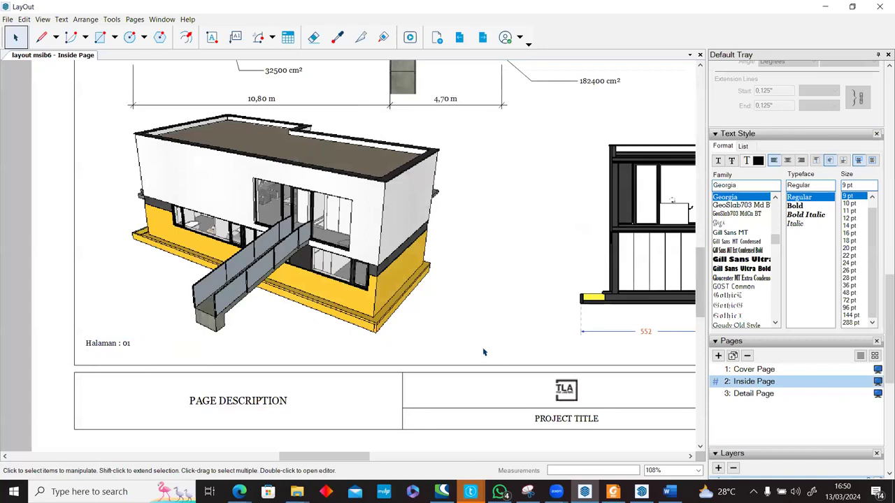
Step: Place the dashed 1/A5 detail callout from the TB-Plain Auto-Text Enabled scrapbook around the section's upper-left roof corner
scroll(483, 353, "down", 1)
scroll(233, 278, "down", 1)
scroll(250, 288, "down", 3)
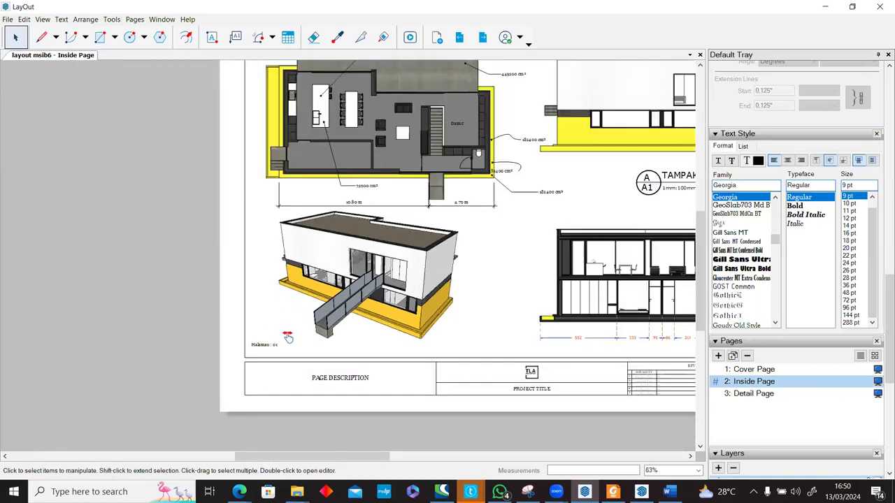
middle_click_drag(296, 349, 111, 367)
scroll(301, 245, "up", 1)
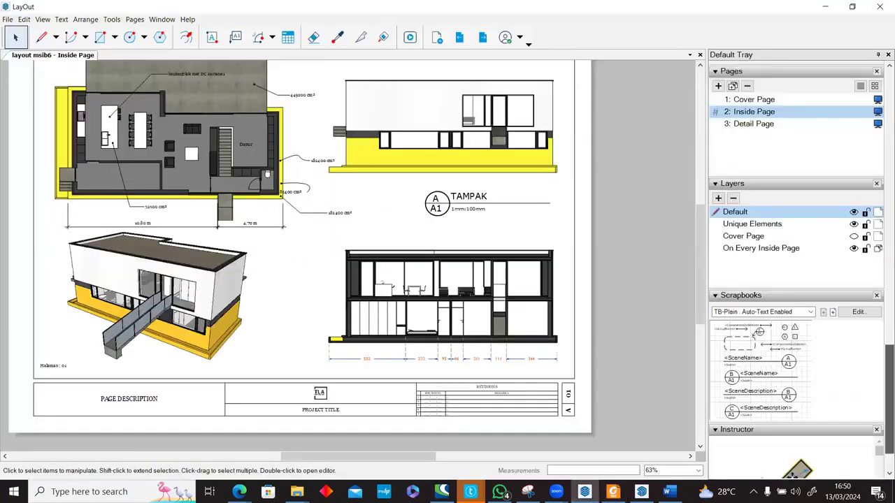
scroll(859, 363, "up", 4)
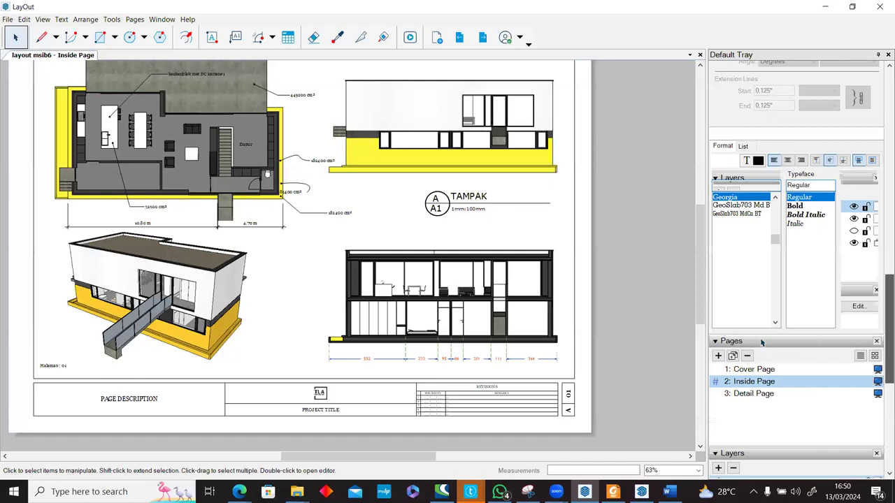
scroll(753, 333, "down", 4)
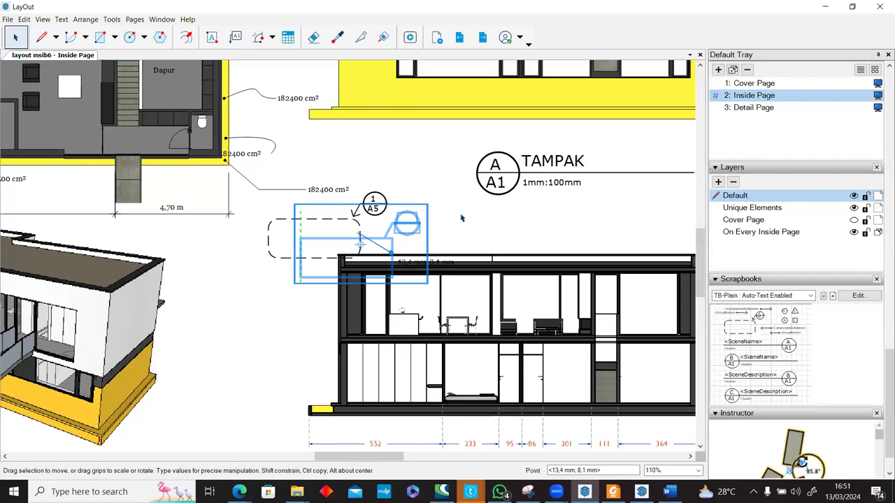
left_click(461, 218)
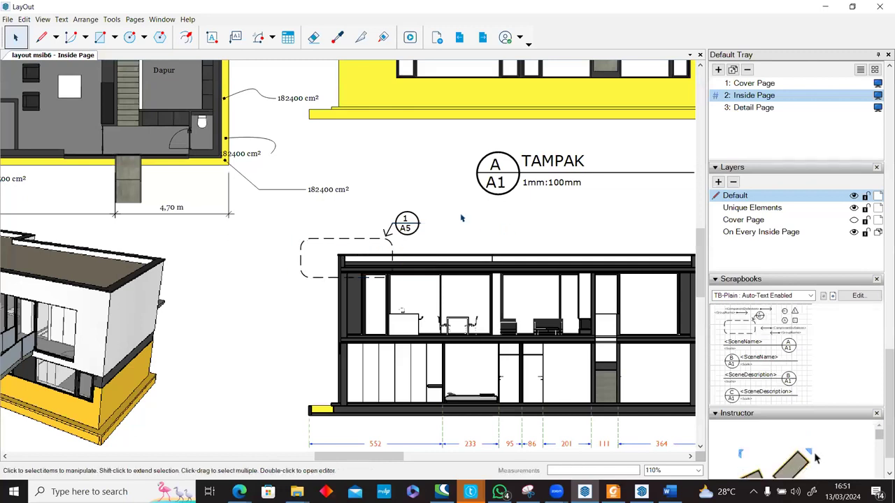
Step: Place the north arrow from the TB-Plain Site Graphics scrapbook at the floor plan's upper-right corner
left_click(832, 296)
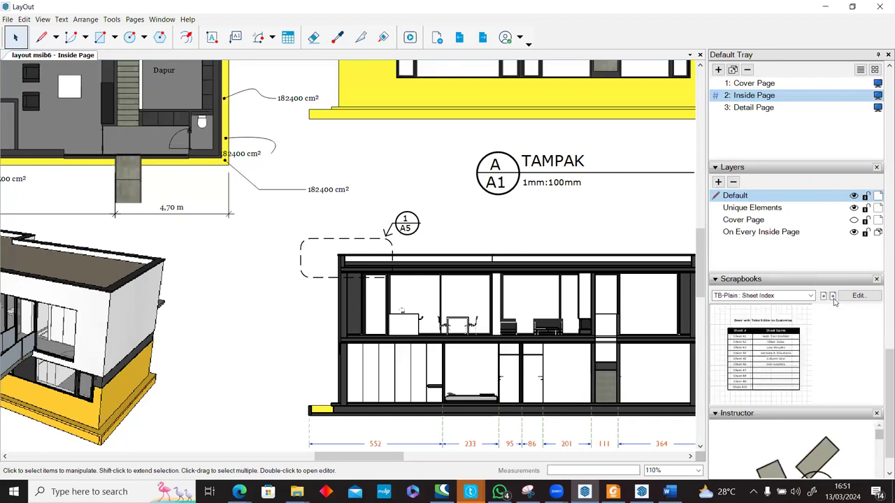
left_click(832, 296)
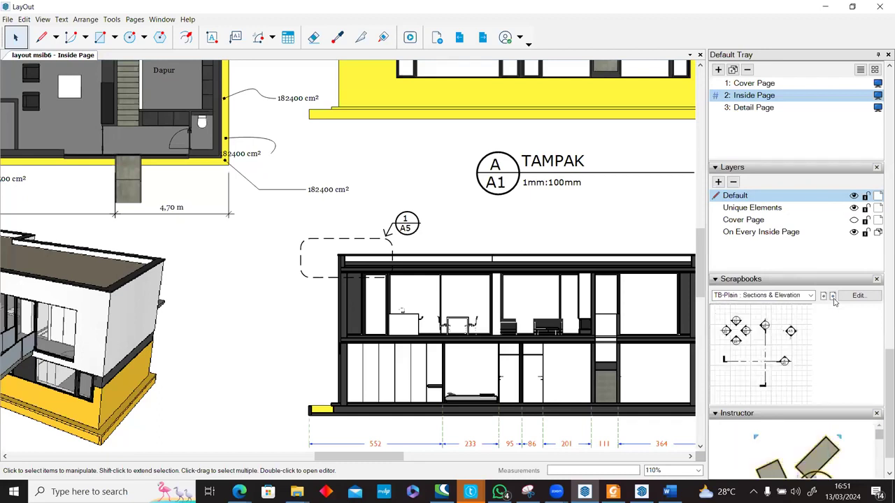
left_click(833, 297)
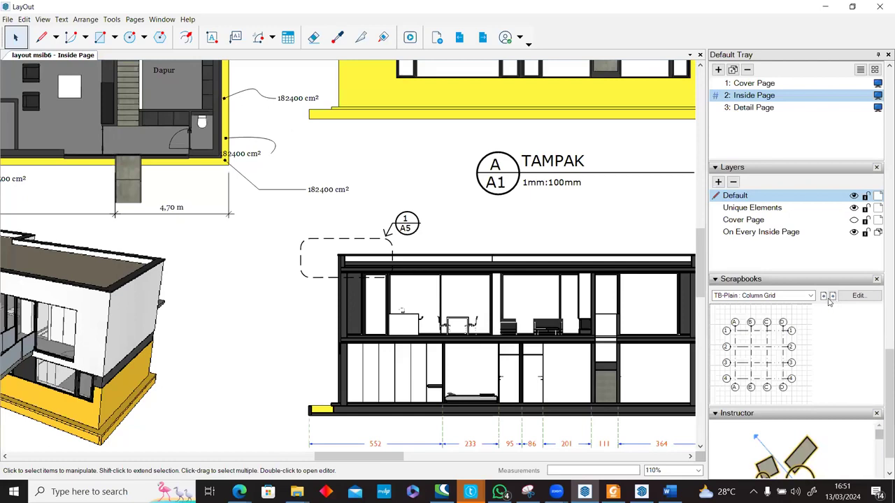
scroll(786, 349, "down", 2)
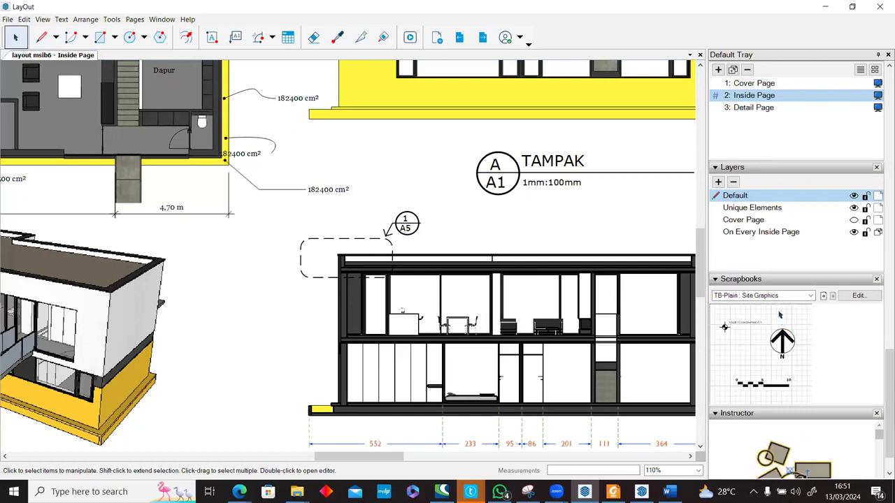
scroll(197, 259, "down", 2)
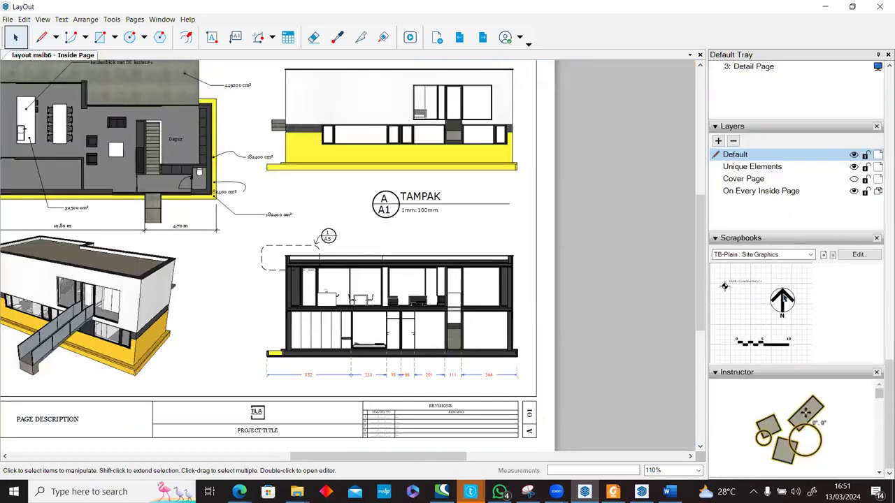
scroll(400, 149, "down", 2)
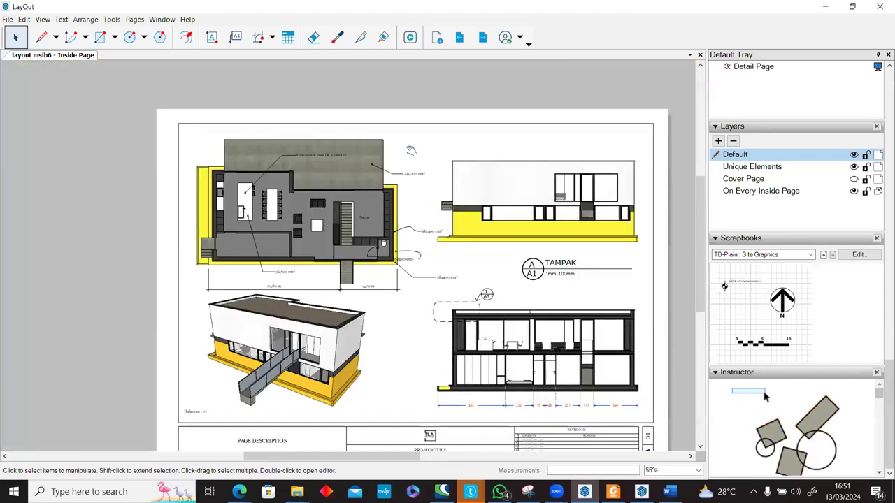
left_click(407, 149)
scroll(445, 115, "up", 2)
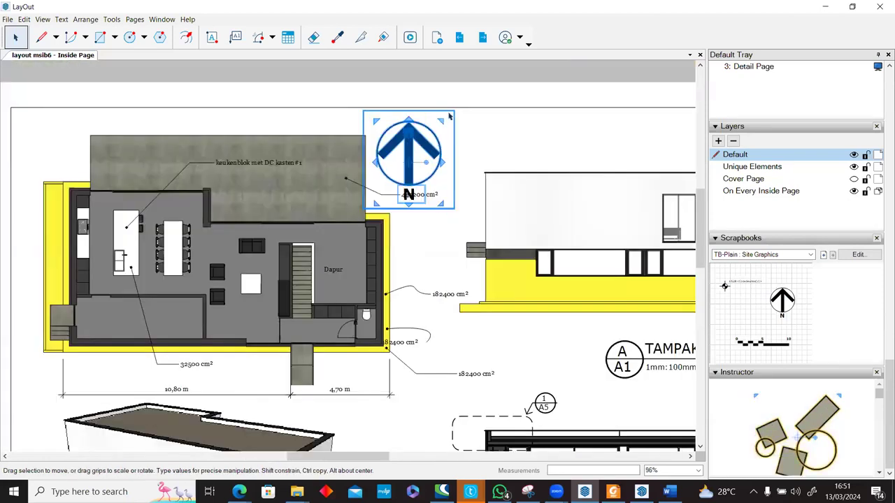
Step: Move the north arrow clear of the floor plan, into the gap before the elevation, and scale it down and back up
left_click_drag(449, 113, 419, 151)
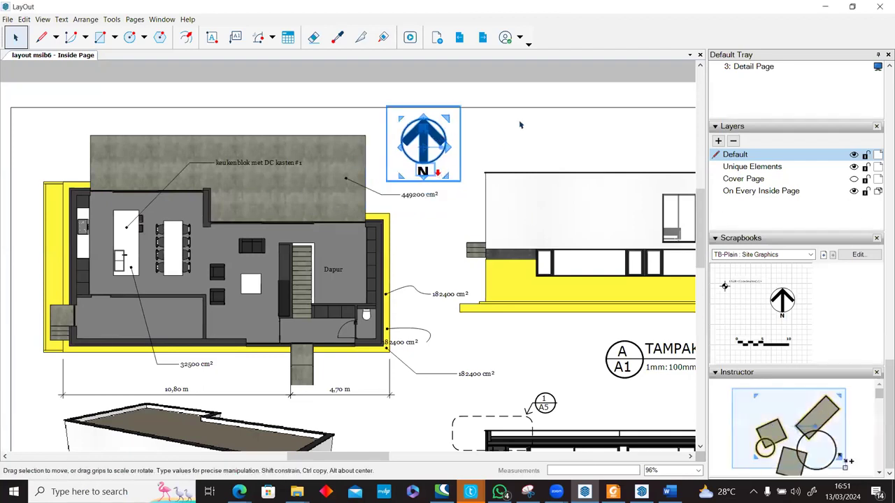
left_click(483, 126)
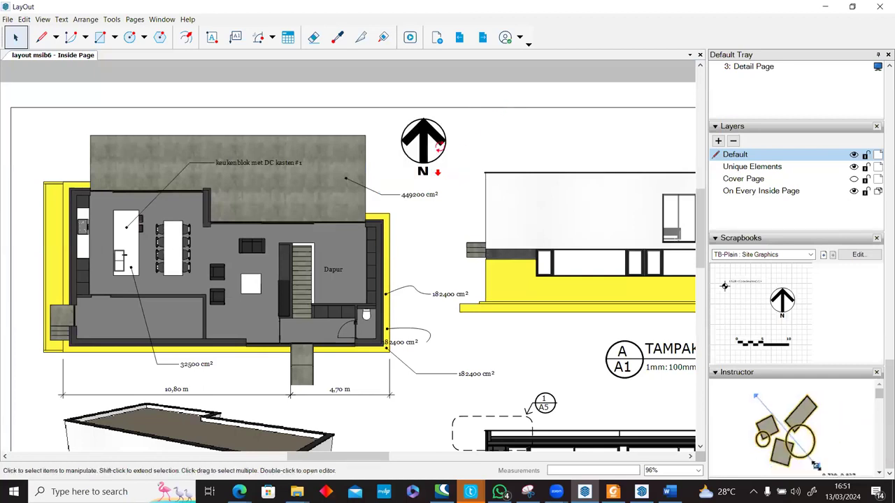
left_click(446, 174)
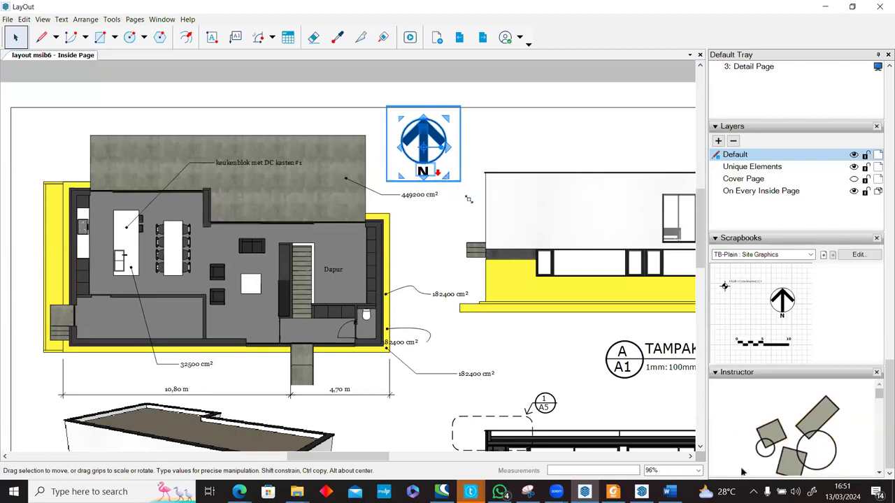
left_click_drag(470, 199, 469, 203)
left_click(527, 124)
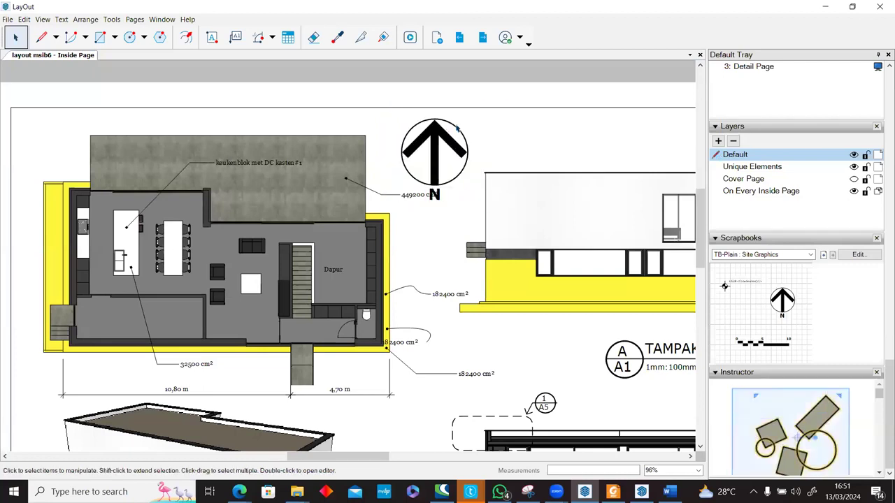
left_click(451, 135)
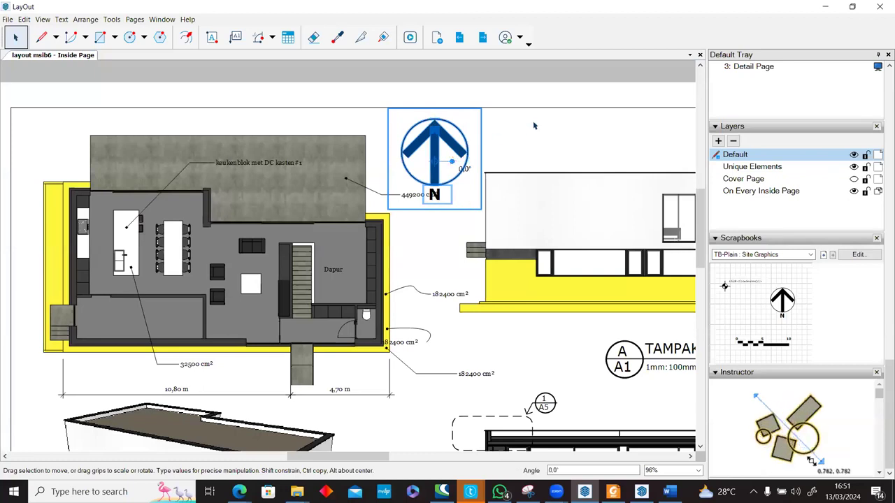
Step: Delete the north arrow from the gap between the floor plan and the elevation
scroll(435, 157, "down", 3)
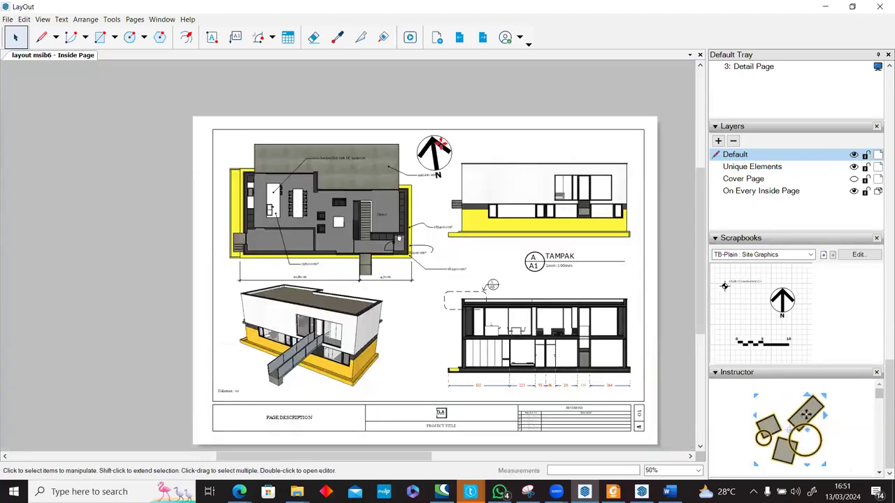
scroll(434, 152, "down", 2)
key("Delete")
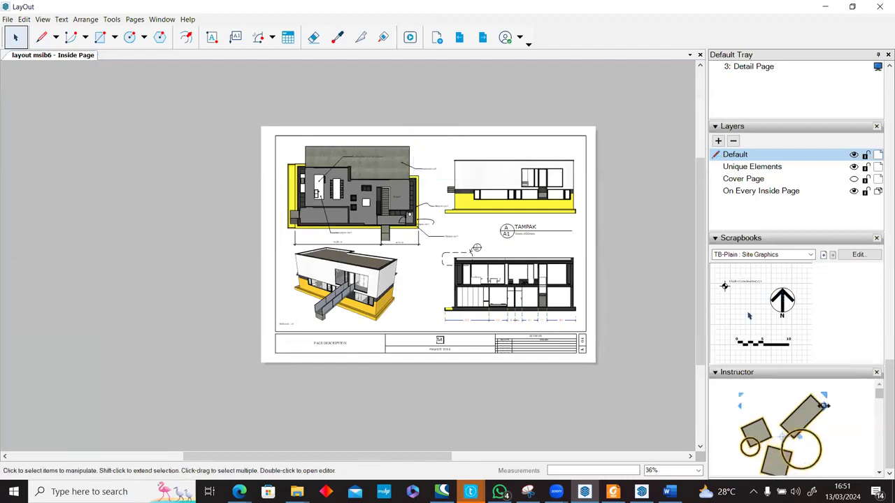
Step: Open the TB-Plain scrapbook for editing and page through its symbol sheets to the Site Graphics page
scroll(534, 299, "up", 2)
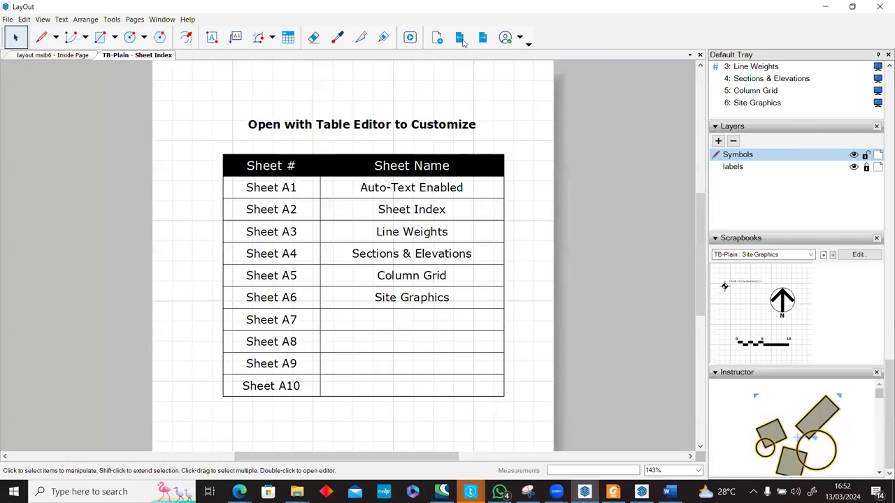
left_click(463, 43)
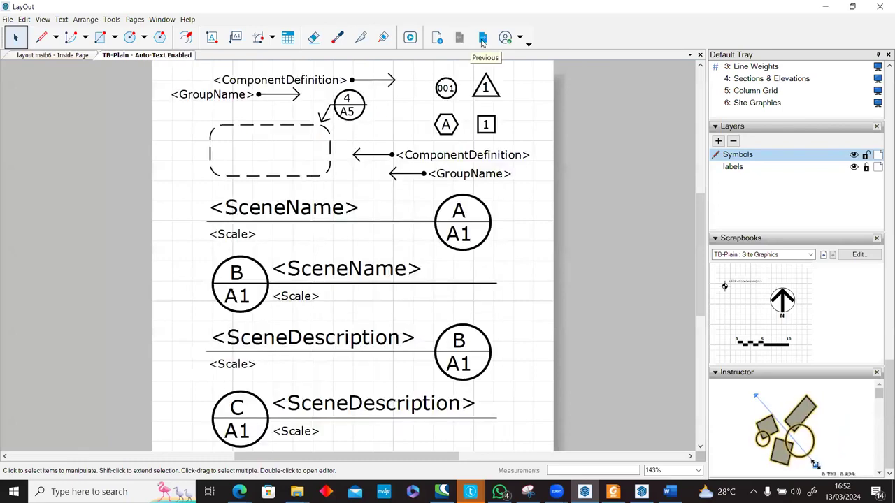
left_click(480, 44)
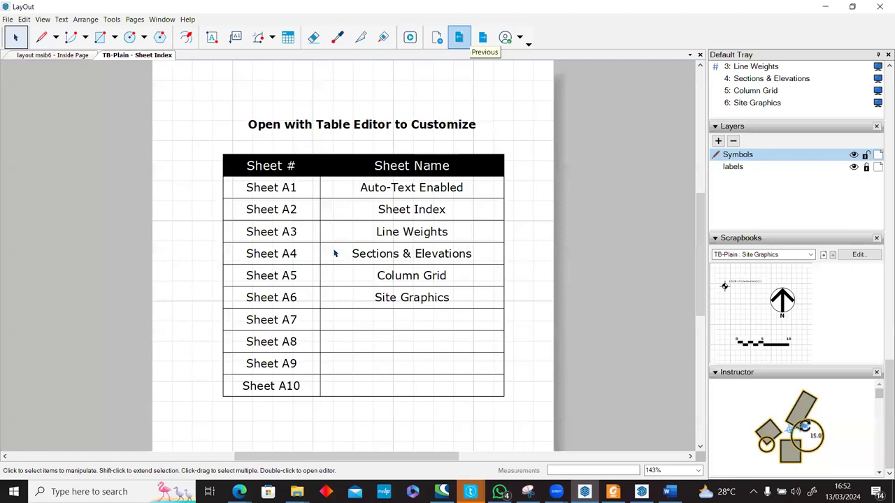
left_click(460, 39)
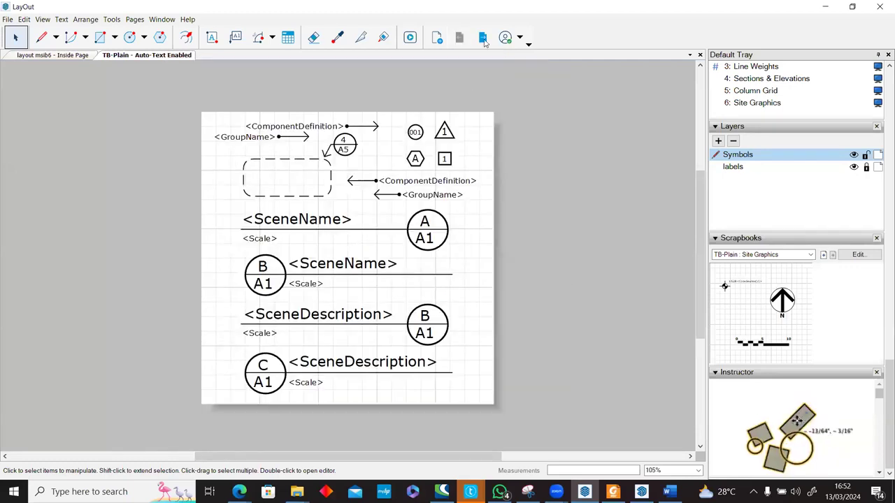
left_click(483, 39)
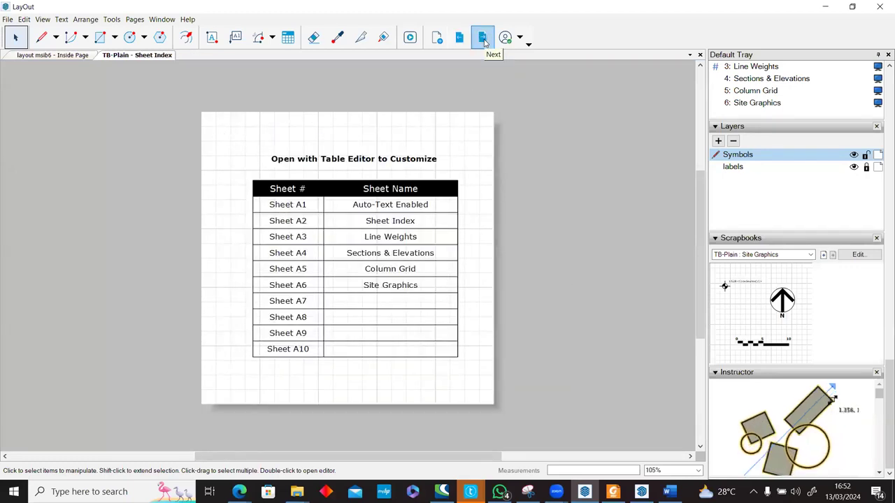
double_click(483, 40)
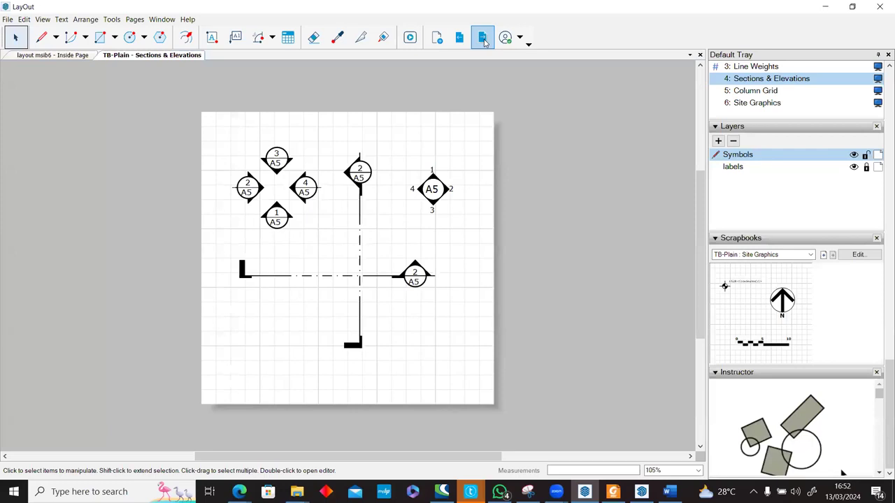
Step: Draw a closed triangle about 45/64 inch high with the Line tool, below the level marker on the Site Graphics page
left_click(41, 38)
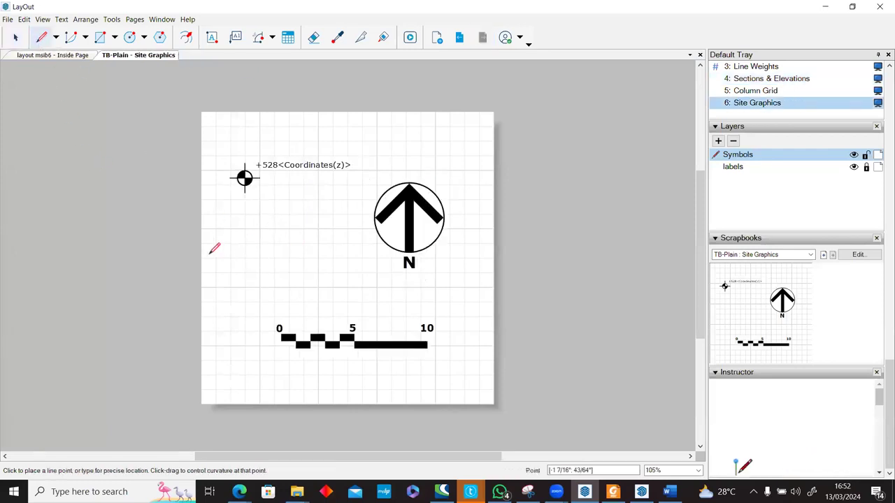
left_click(329, 254)
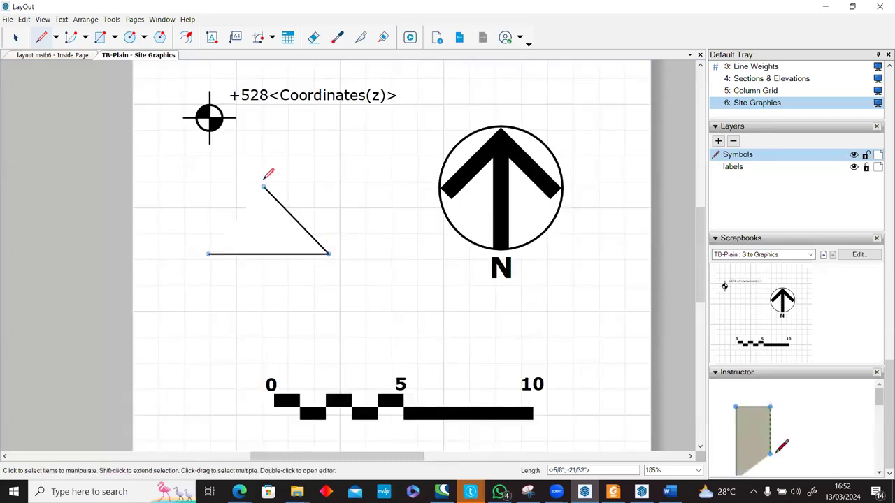
left_click(265, 181)
left_click(209, 253)
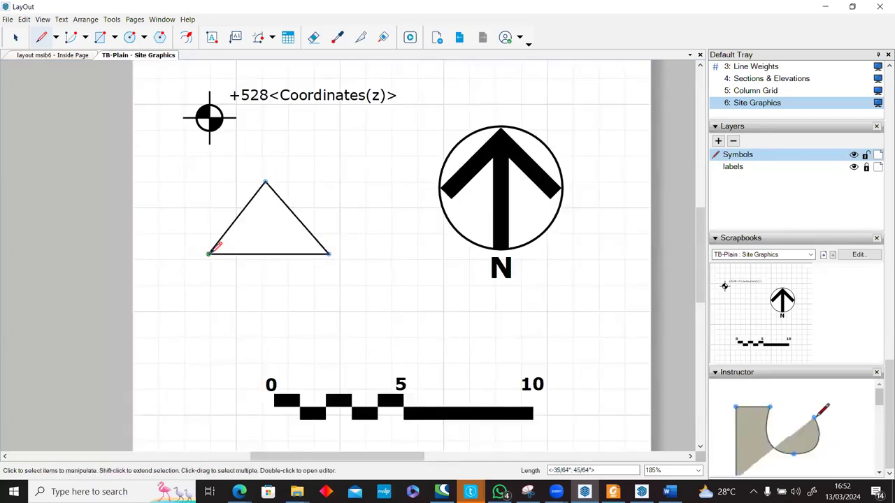
left_click(248, 202)
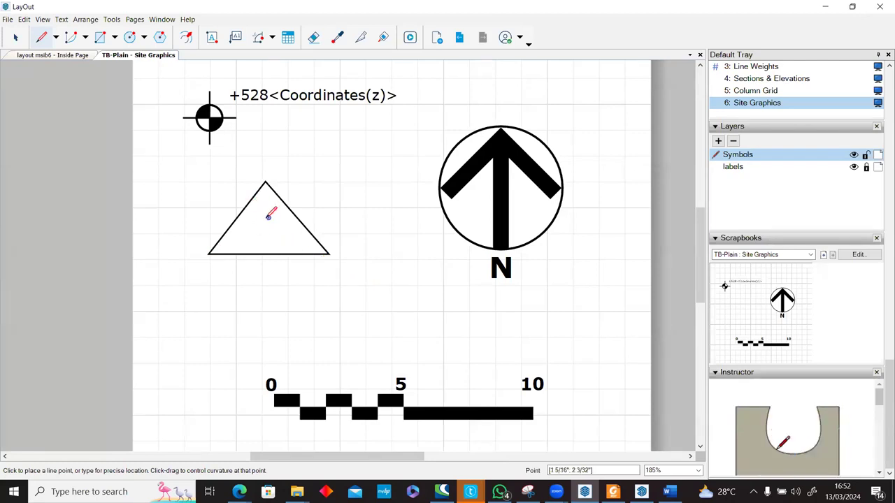
left_click(15, 37)
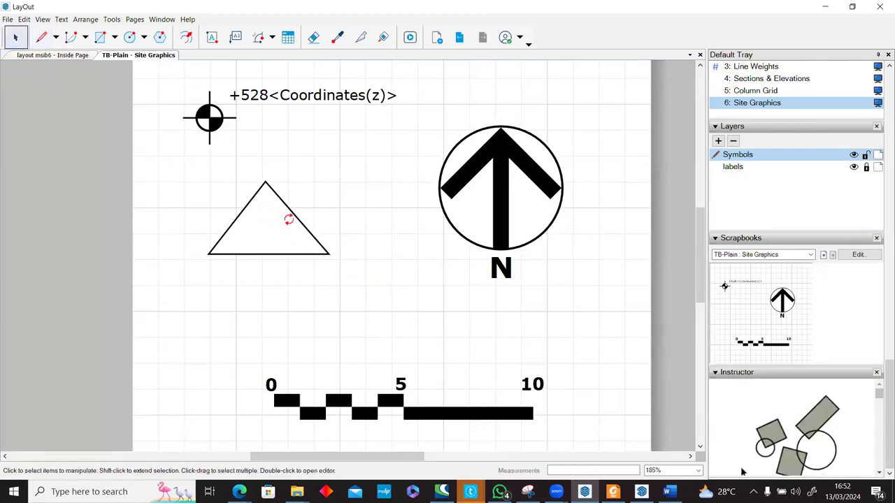
left_click(300, 253)
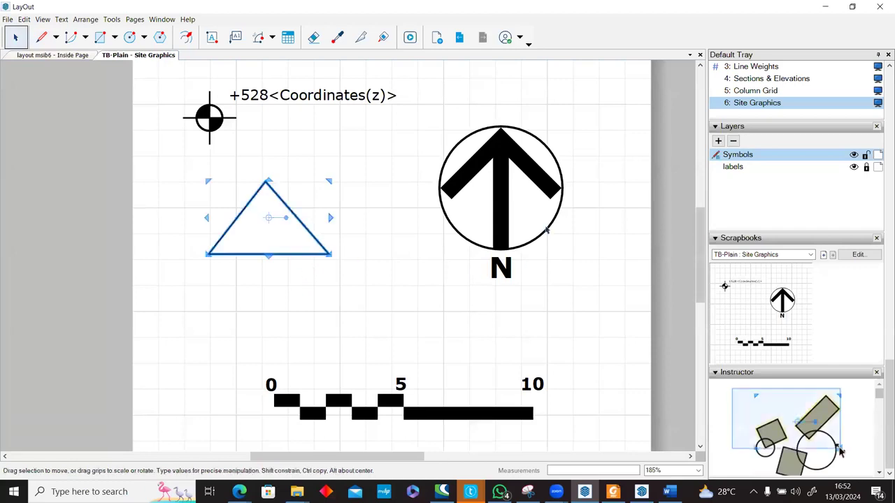
scroll(326, 283, "down", 3)
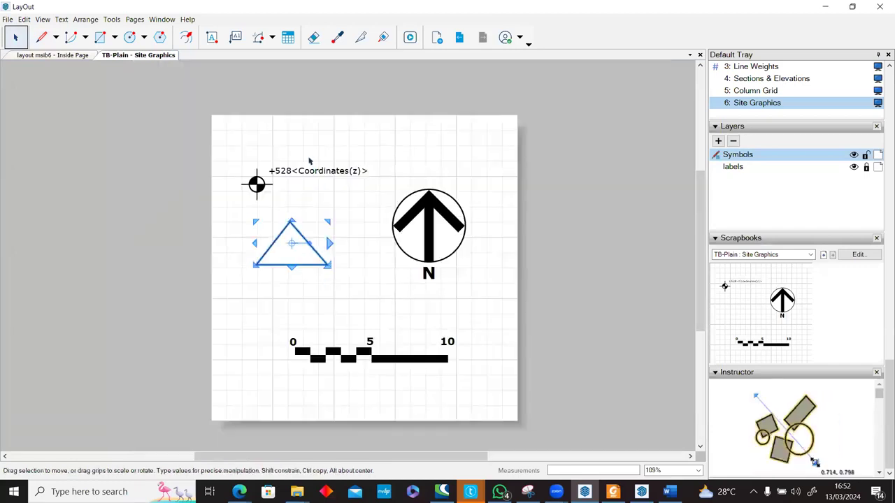
Step: Close the TB-Plain scrapbook with its changes saved, and place its triangle symbol between the perspective and the section on the Inside Page
right_click(163, 60)
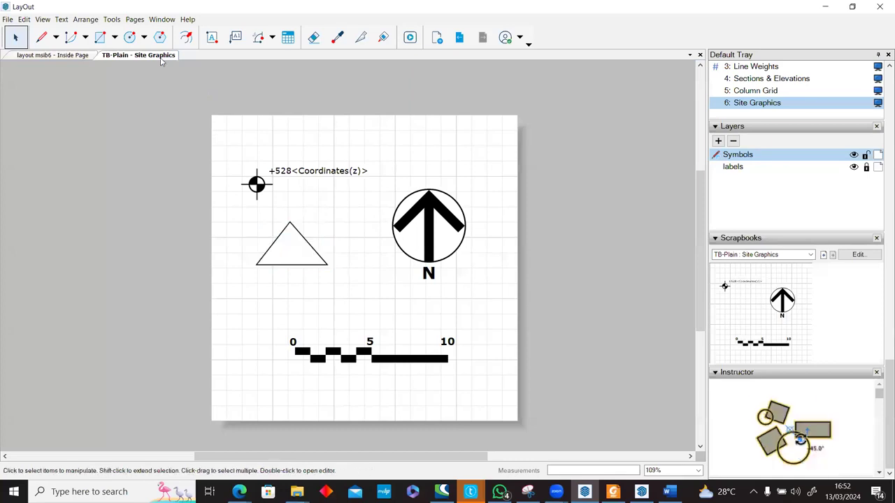
left_click(172, 66)
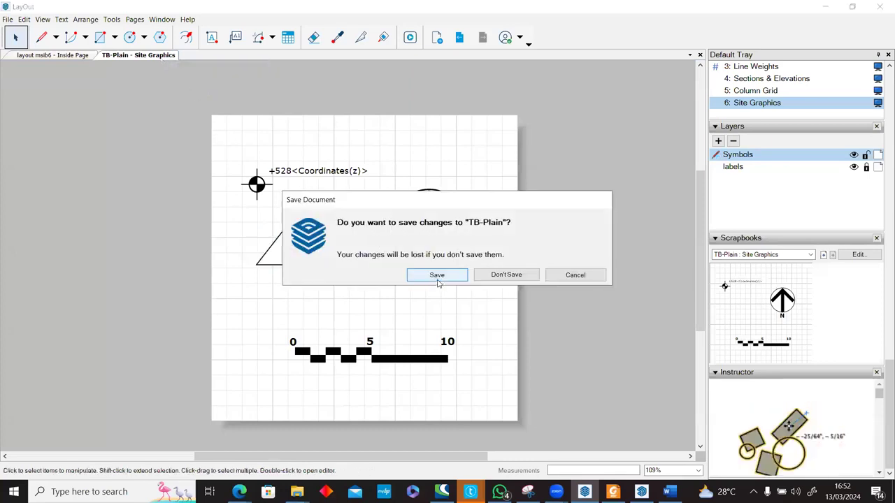
left_click(436, 274)
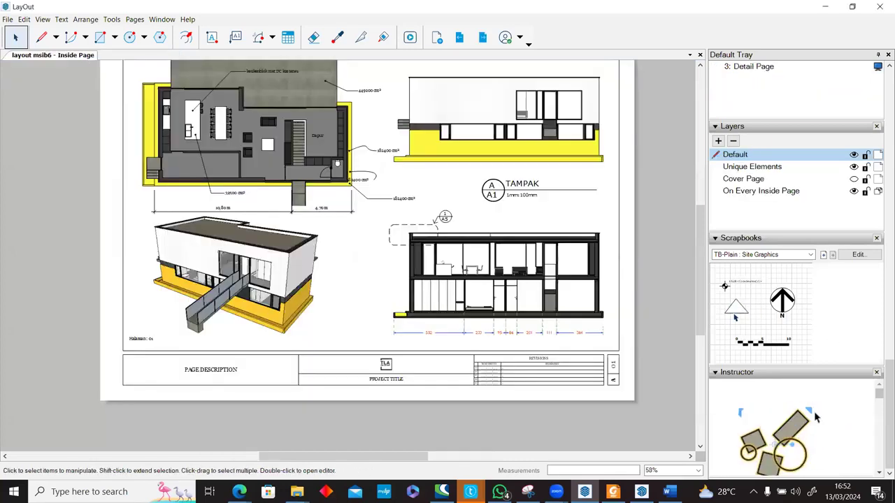
left_click_drag(735, 314, 368, 305)
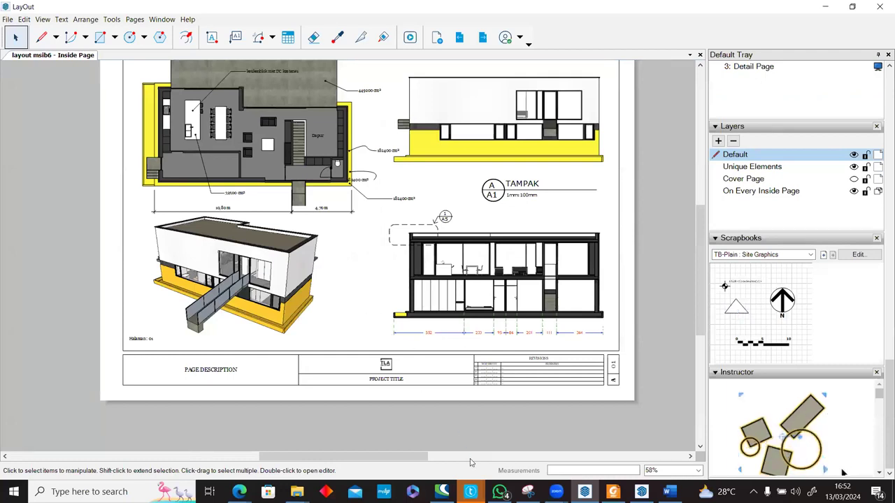
left_click(343, 337)
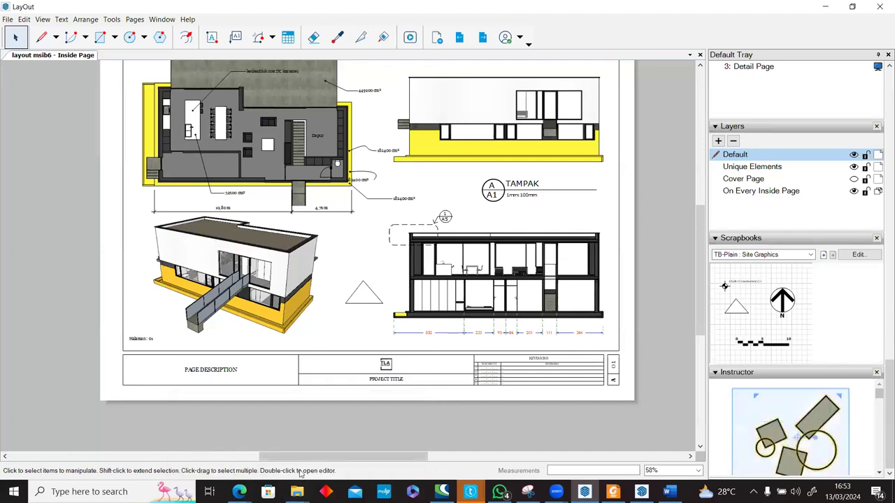
Step: Check the SketchUp Training Dataset folder and the viewport-completion list in NTC - SketchUp notes.pdf, and return to LayOut
mouse_move(297, 491)
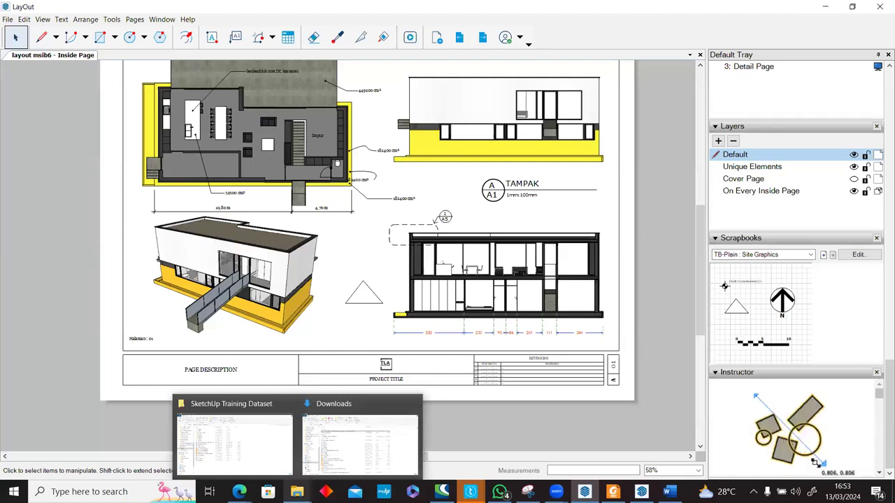
left_click(258, 446)
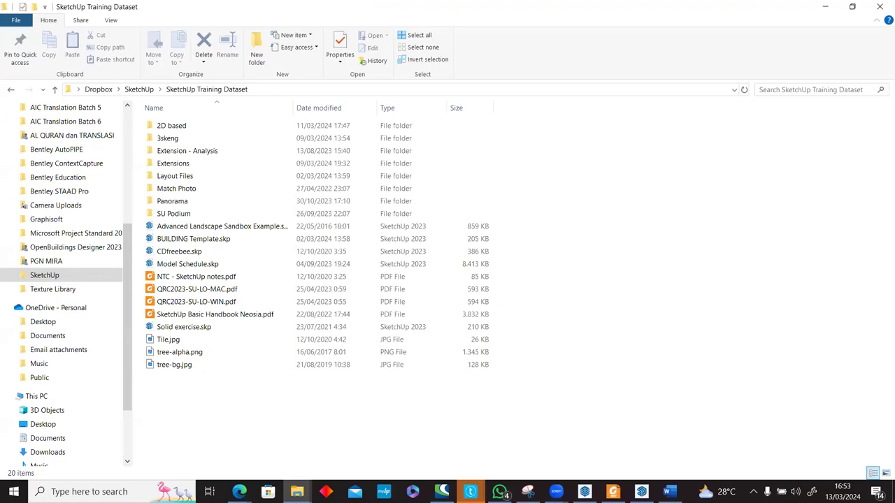
left_click(613, 492)
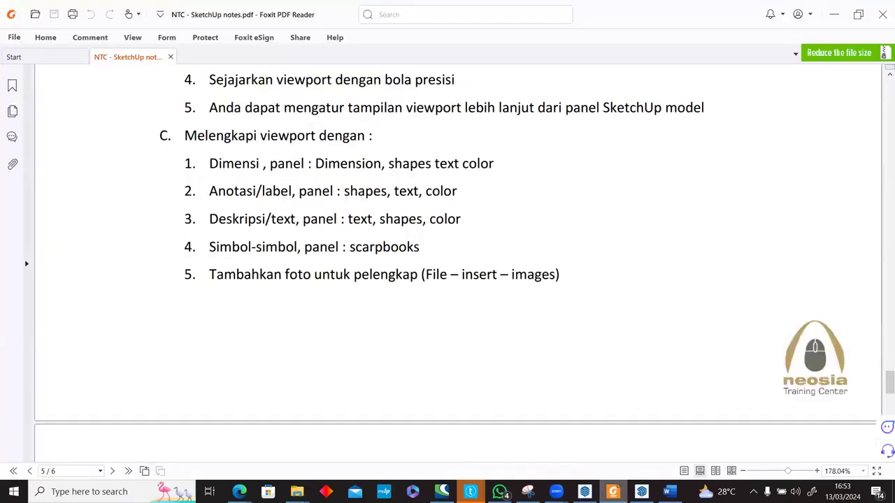
mouse_move(641, 492)
mouse_move(585, 491)
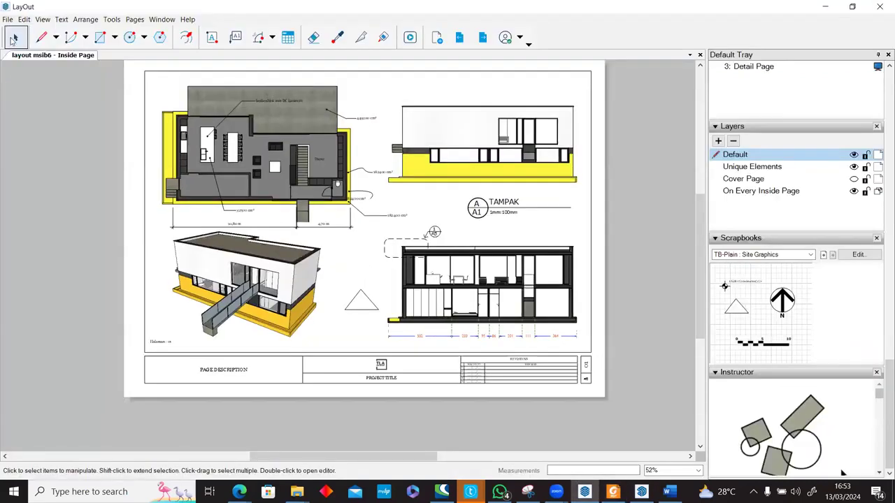
Step: Insert the LOGO.png image from the Layout Files folder of the SketchUp Training Dataset
key("alt+f")
key("o")
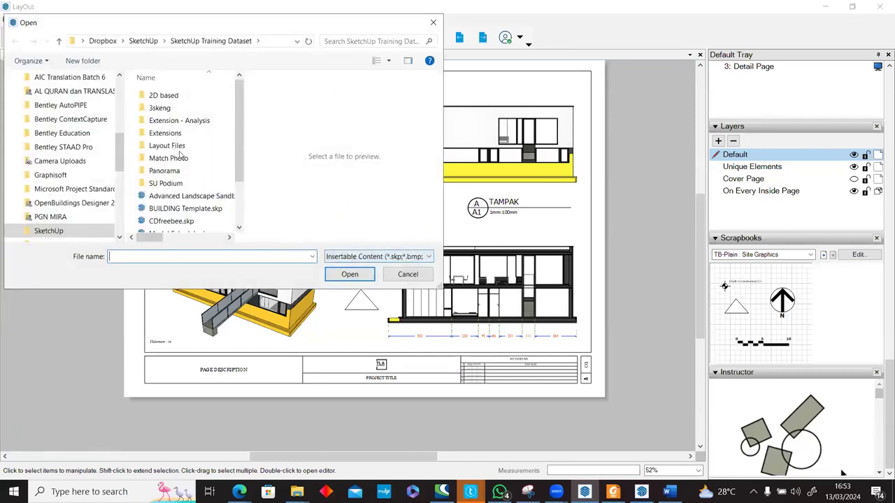
scroll(165, 116, "down", 1)
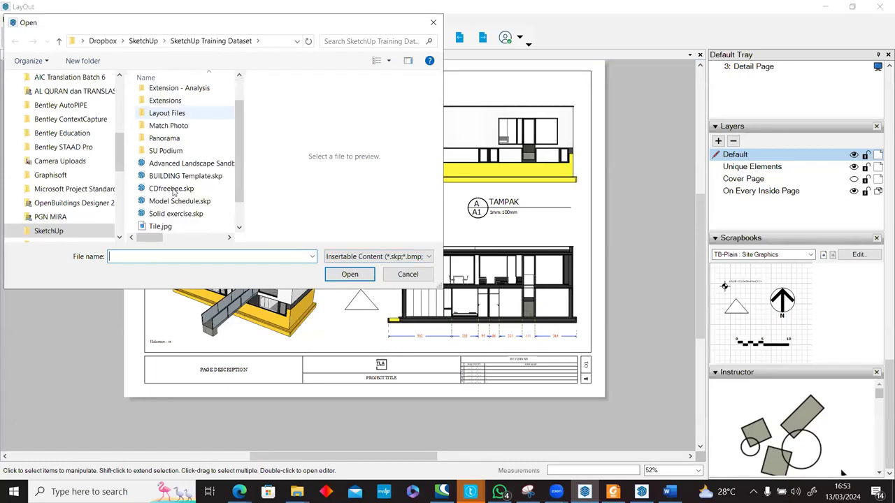
double_click(182, 113)
left_click(182, 109)
key("Down")
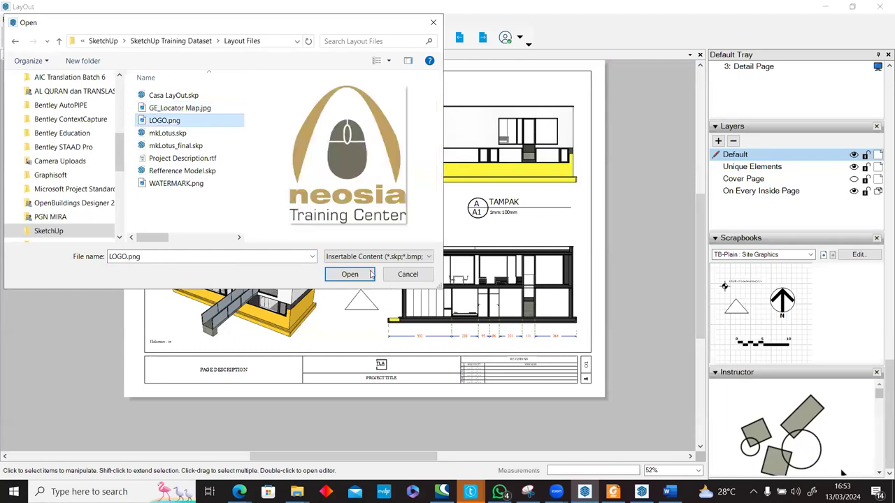
left_click(349, 274)
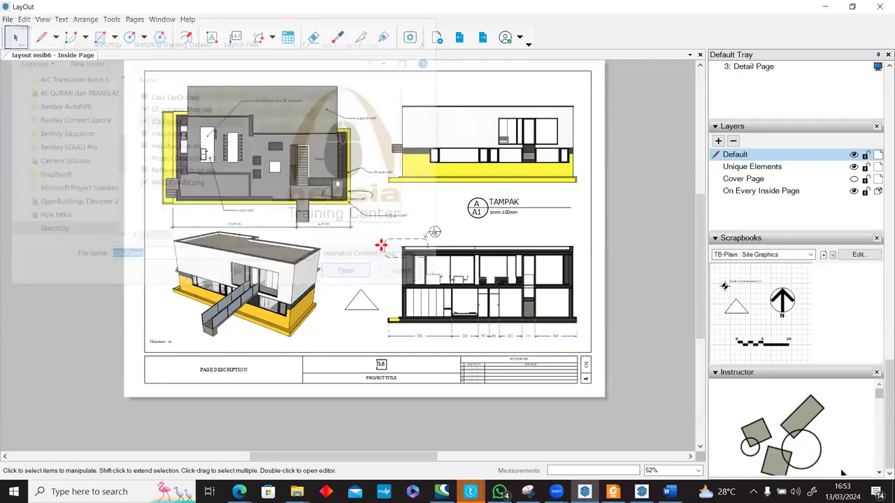
Step: Scale the Neosia logo down and position it at the title block, just left of the TLA logo
left_click_drag(378, 260, 403, 337)
scroll(404, 337, "up", 4)
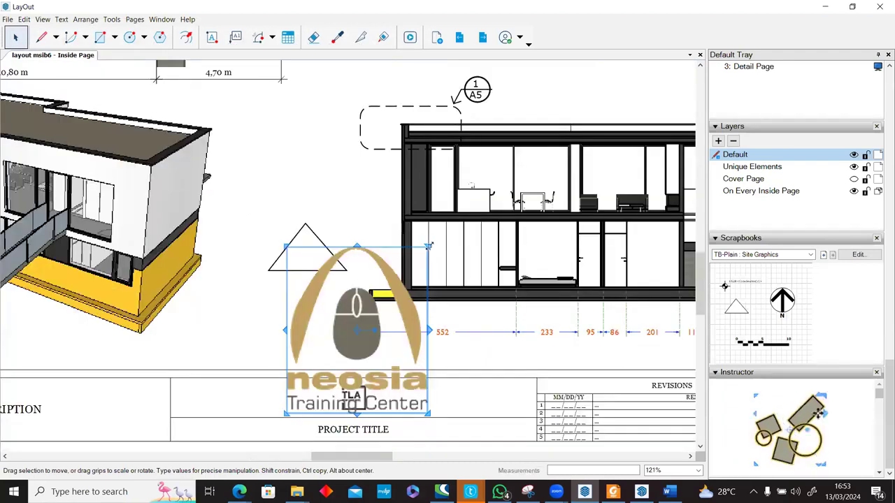
left_click_drag(357, 344, 308, 367)
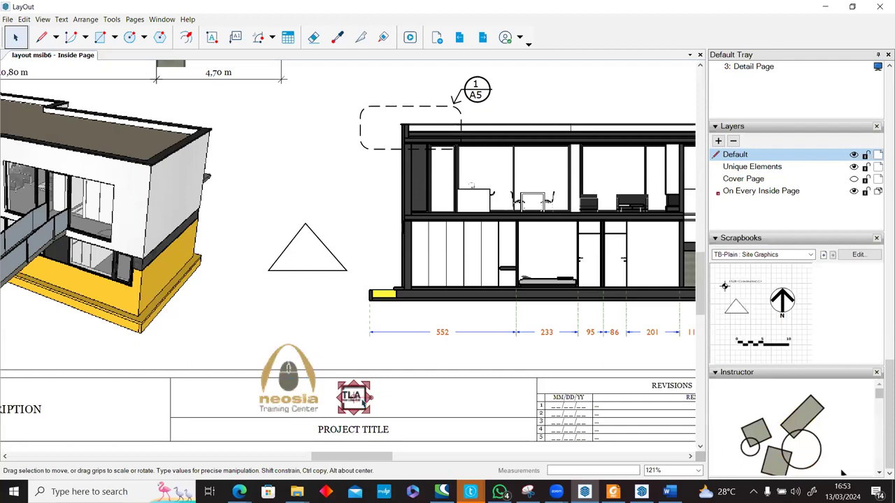
left_click(312, 393)
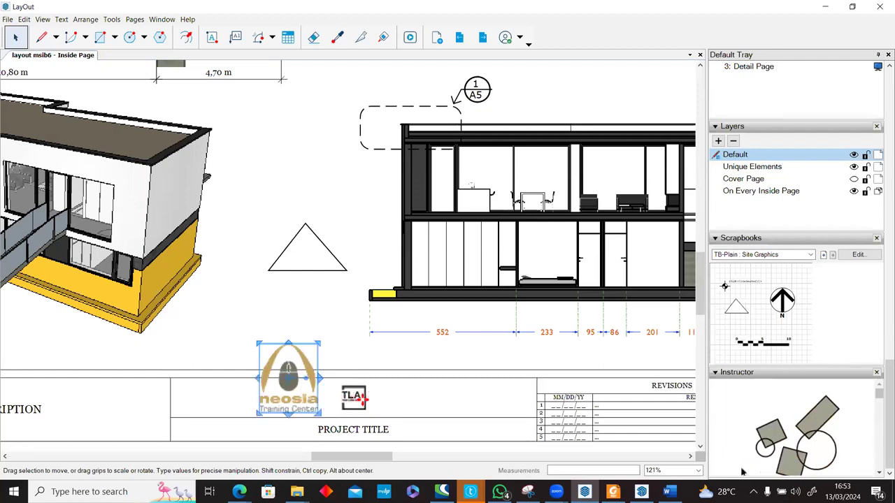
left_click(355, 402)
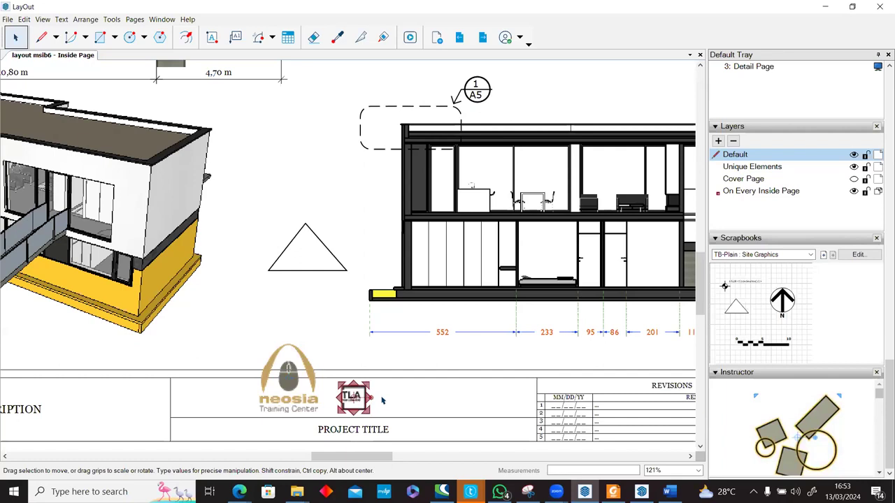
left_click(297, 385)
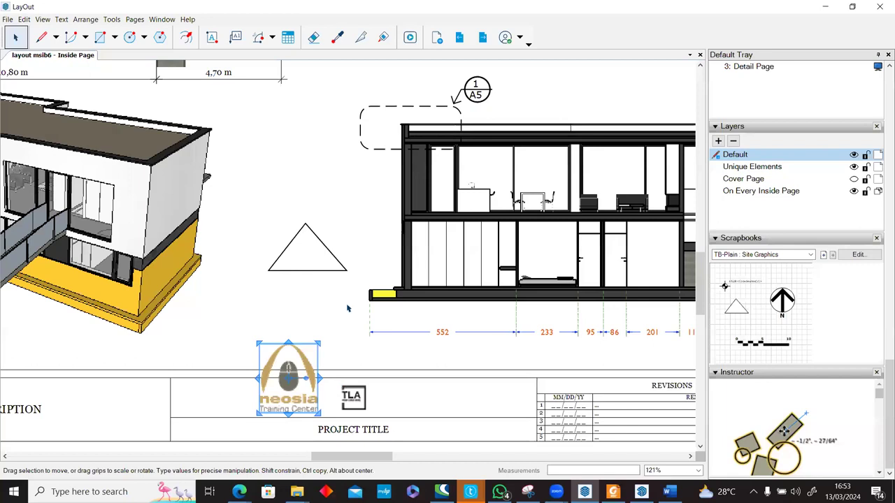
Step: Go to the Detail Page to examine its title block
scroll(384, 182, "down", 4)
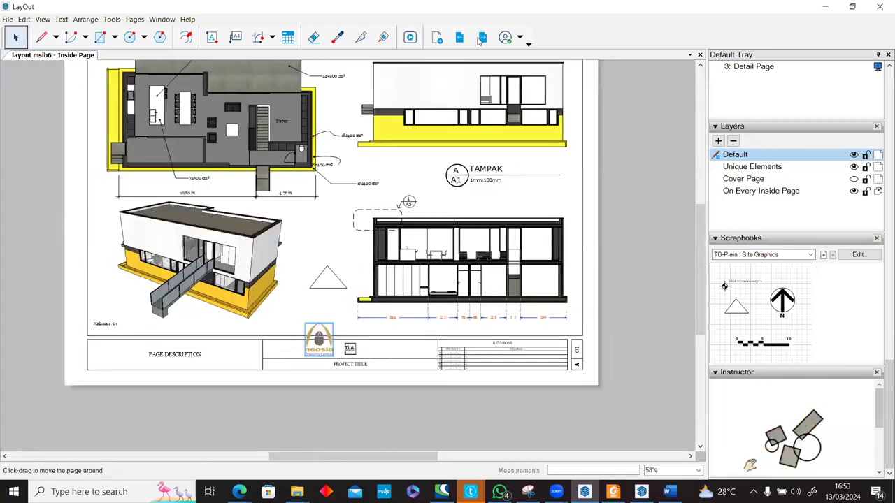
left_click(481, 39)
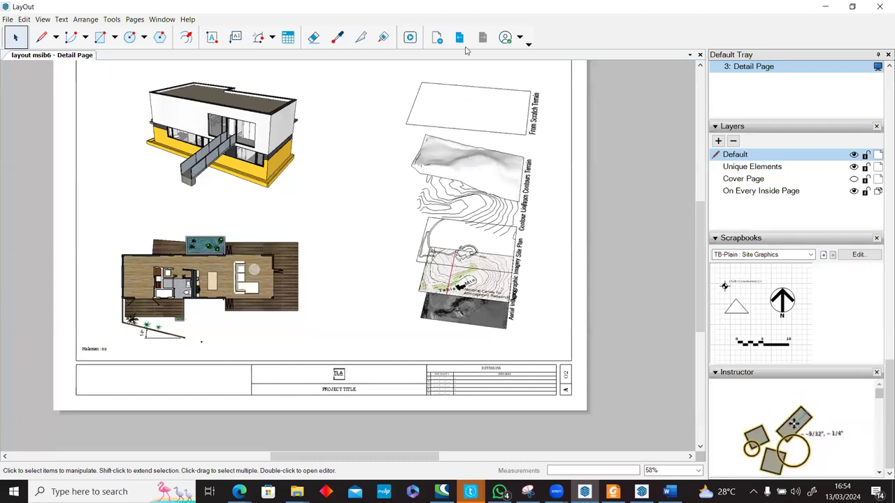
Step: Return to the Inside Page, preview it as a full-screen presentation, and exit the preview
key("Page_Up")
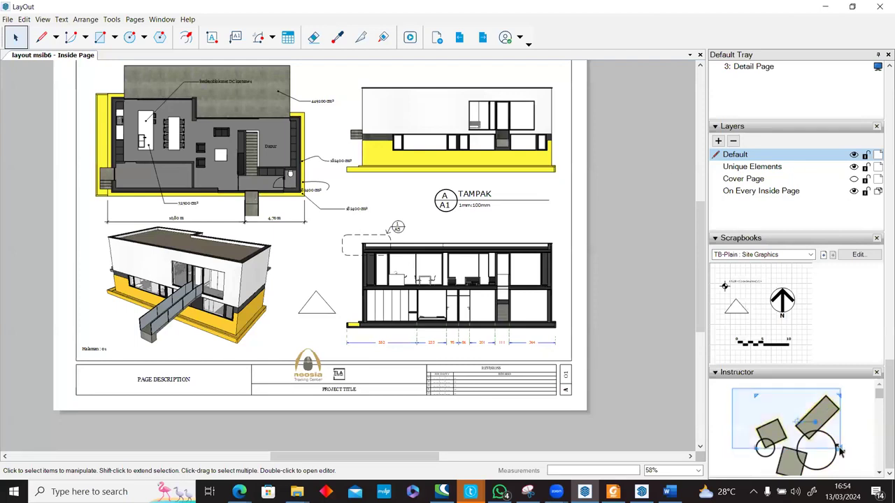
left_click(410, 35)
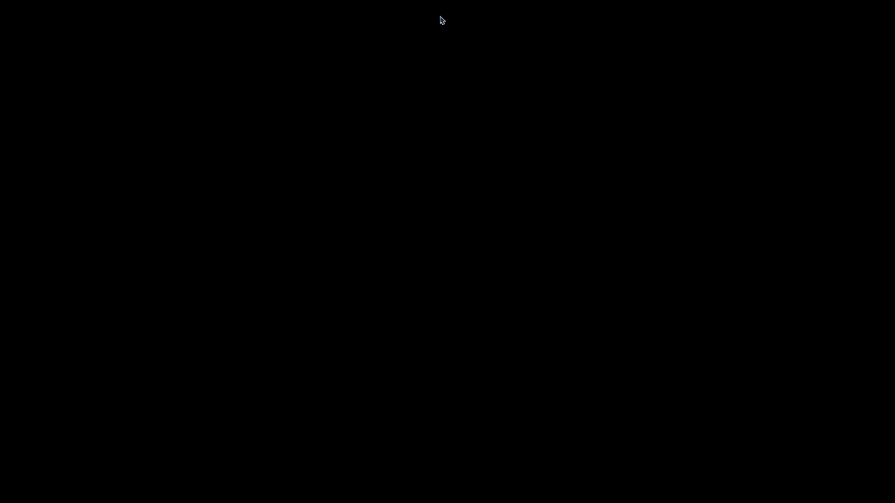
key("Escape")
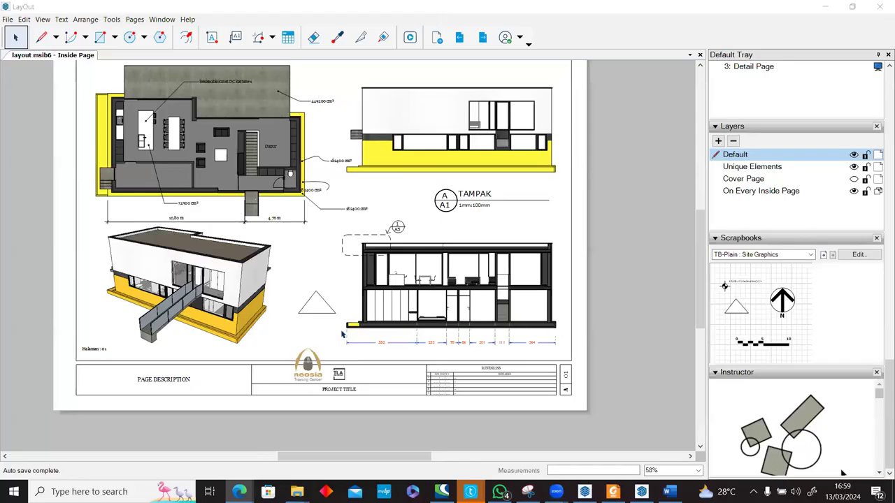
Step: Delete the triangle symbol between the perspective view and the section view
scroll(342, 334, "up", 5)
scroll(325, 319, "down", 2)
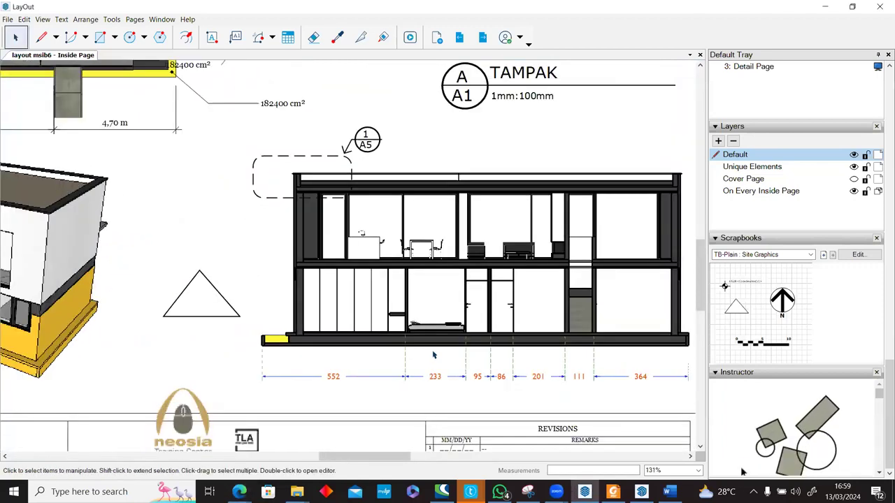
scroll(433, 355, "down", 2)
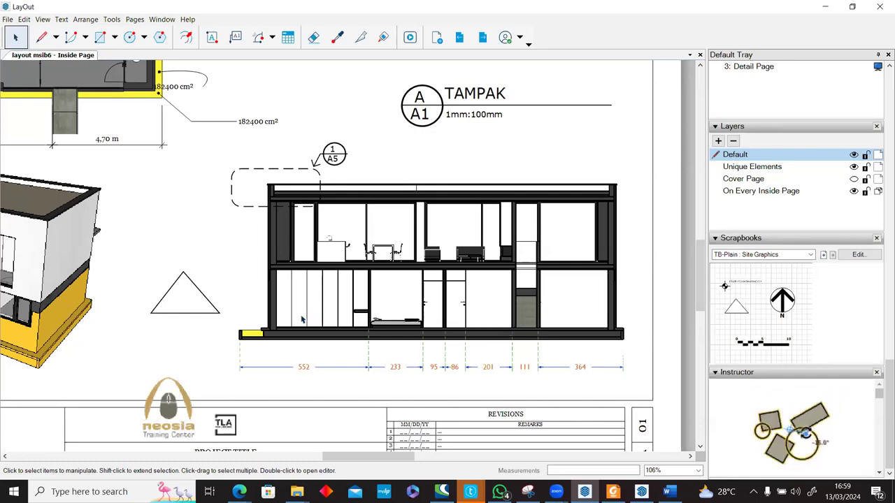
left_click(198, 295)
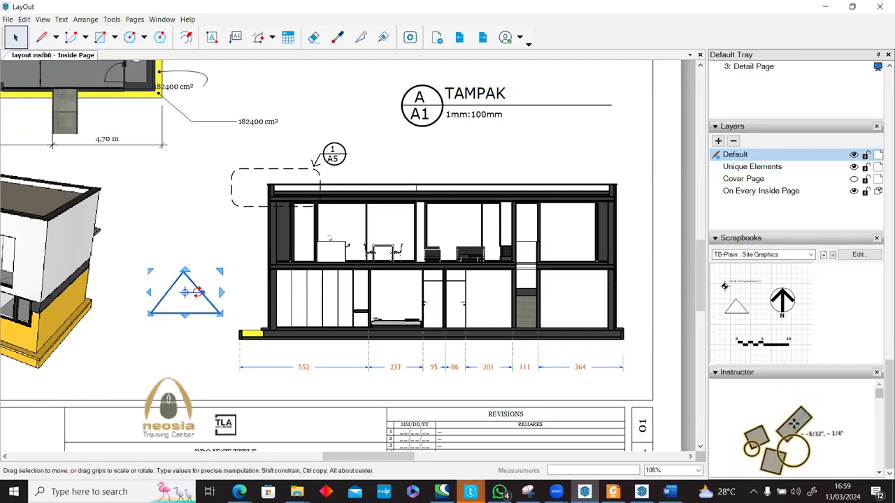
key("Delete")
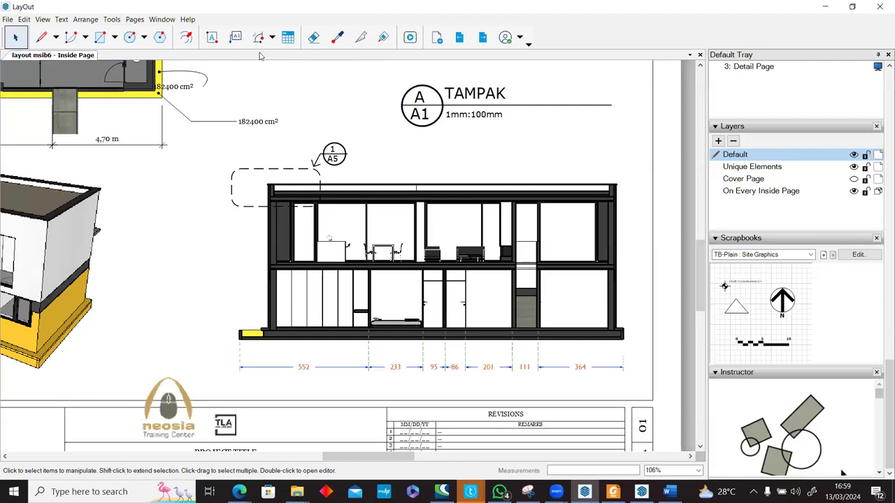
left_click(272, 37)
left_click(276, 56)
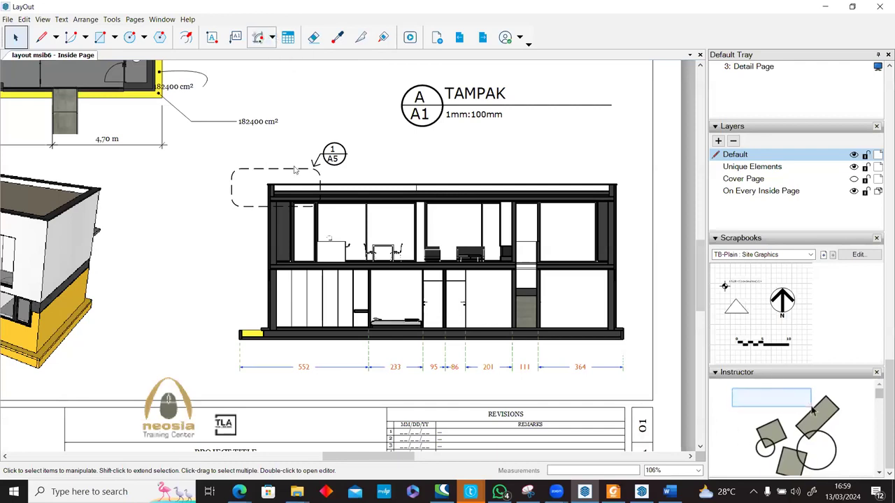
scroll(262, 308, "up", 1)
scroll(262, 308, "up", 6)
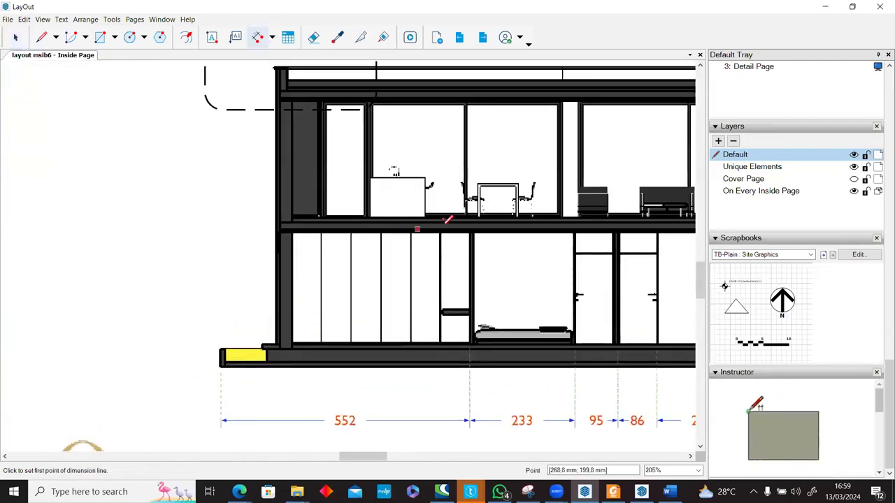
middle_click_drag(527, 209, 201, 208)
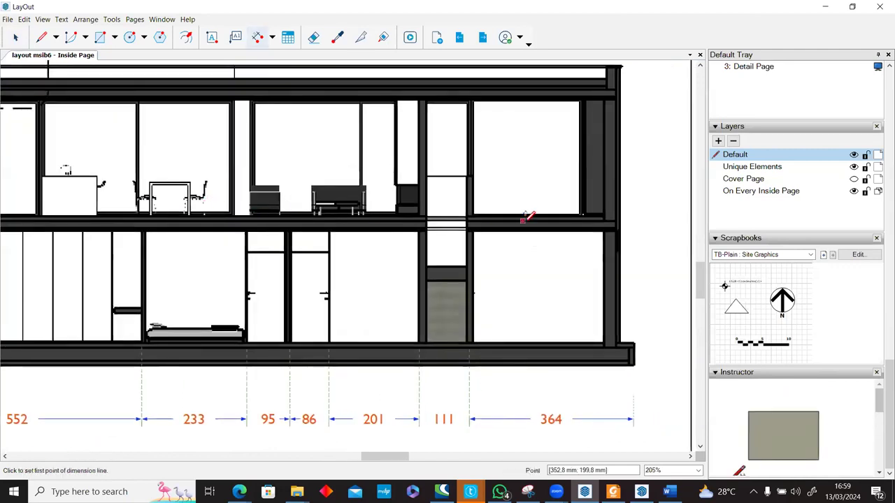
scroll(254, 214, "down", 7)
left_click(15, 37)
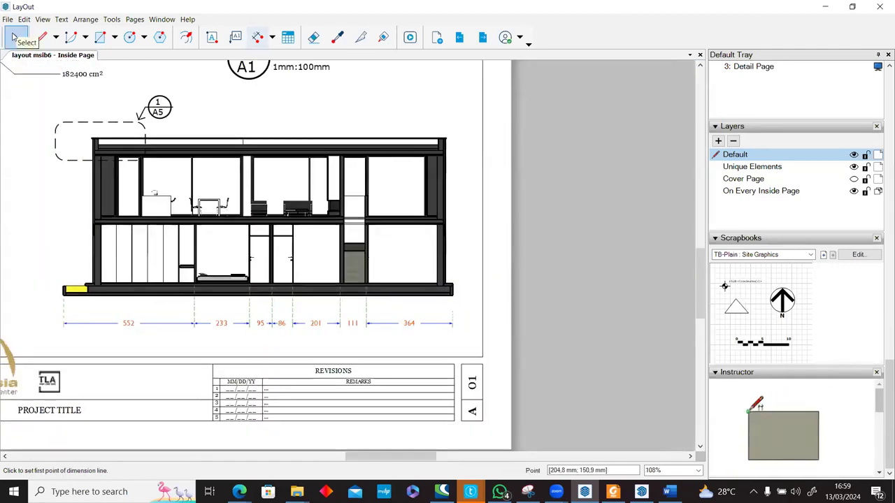
Step: Set the section viewport's rendering to Vector and its line scale to 0.20 pt
left_click(256, 174)
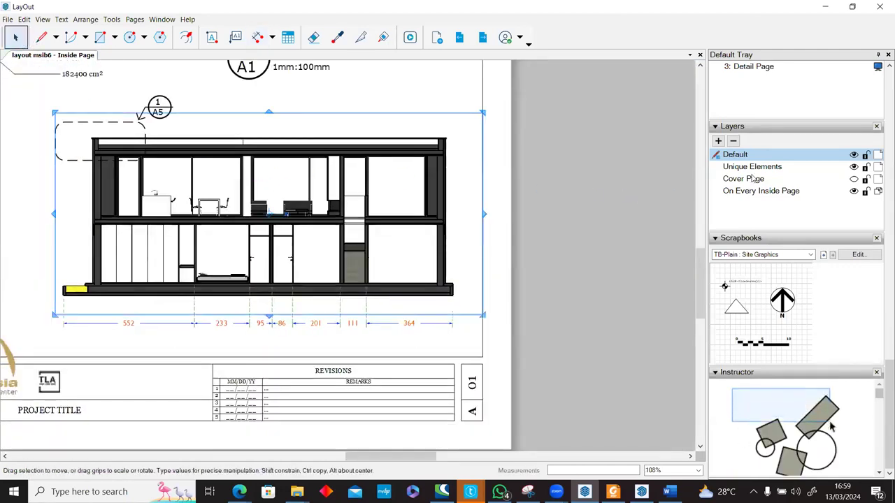
scroll(878, 260, "up", 10)
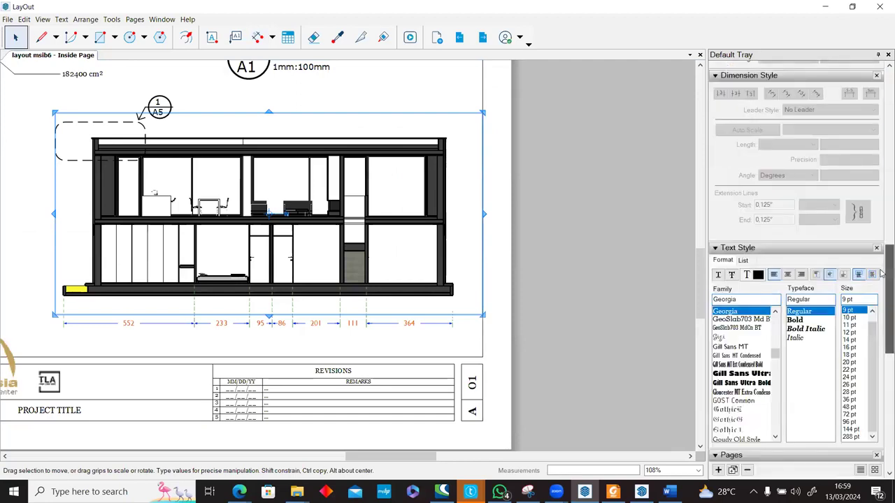
scroll(879, 240, "up", 3)
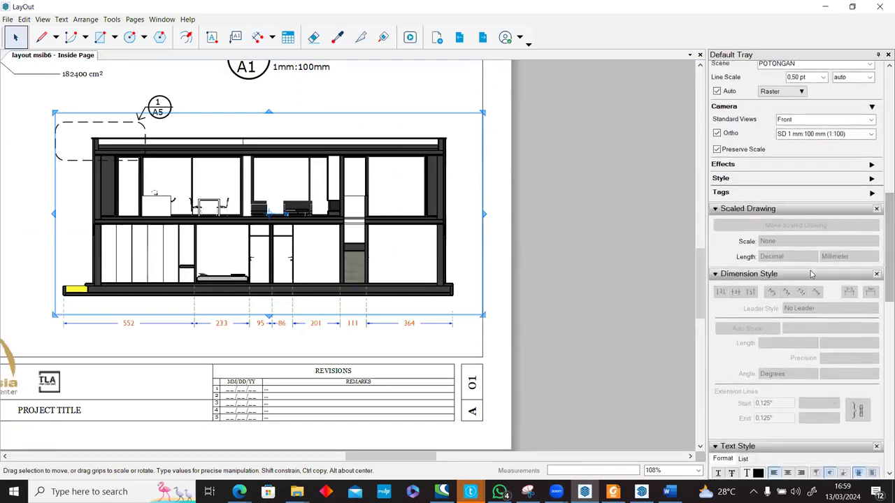
left_click(782, 91)
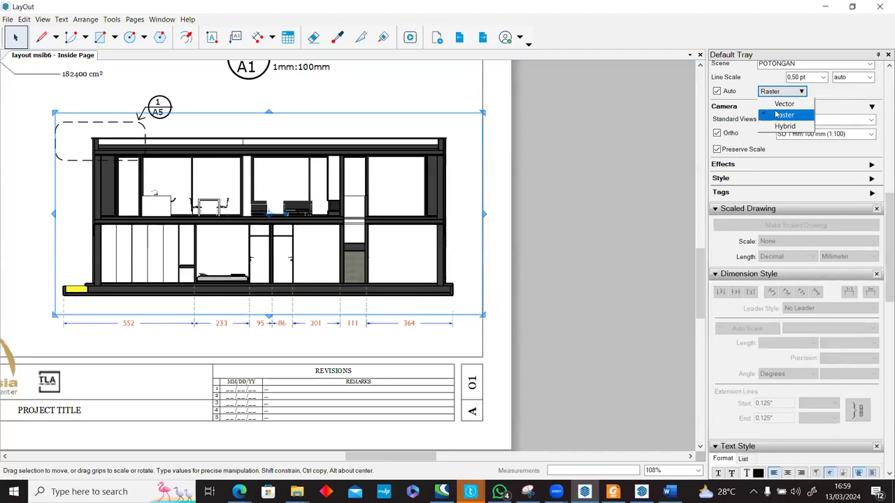
left_click(781, 114)
left_click(562, 273)
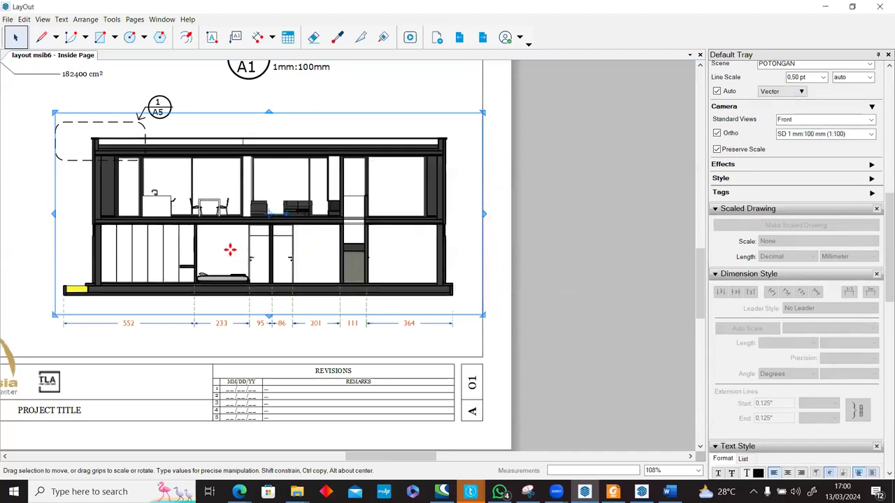
left_click(823, 77)
left_click(777, 110)
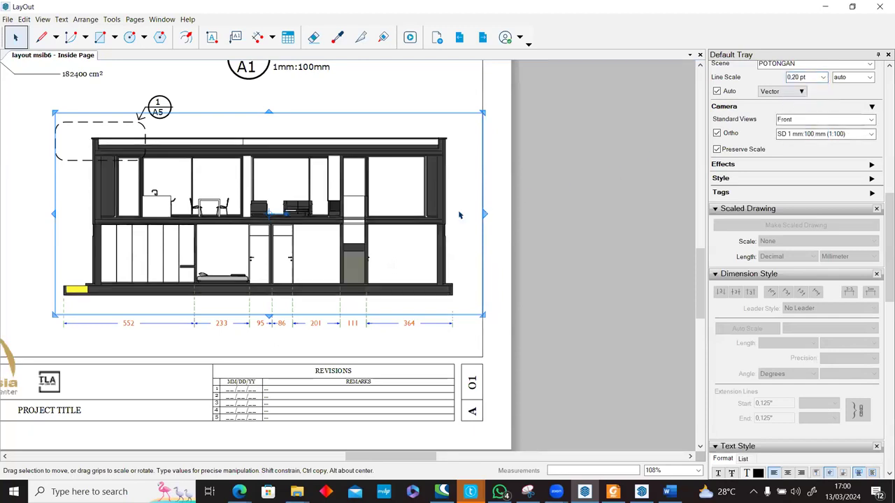
Step: Add a vertical linear dimension from the lower floor to the upper floor level, placed outside the section's left wall
scroll(51, 197, "up", 3)
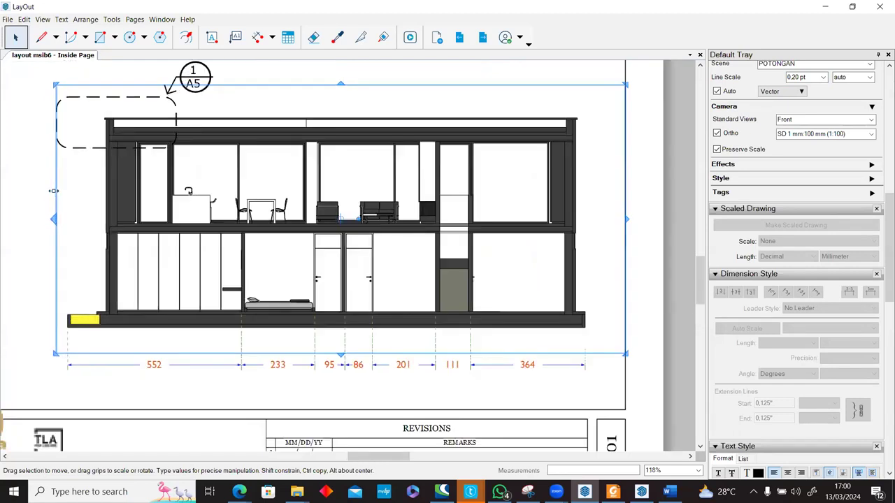
left_click(258, 37)
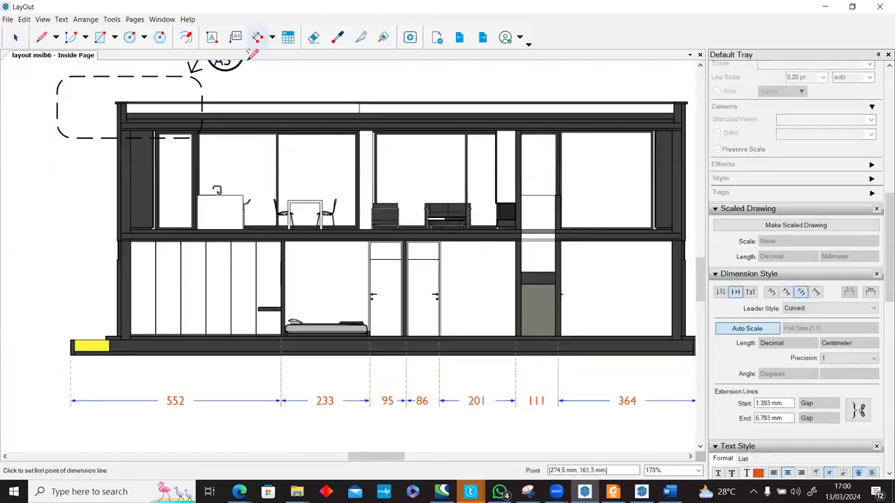
middle_click_drag(305, 279, 140, 280)
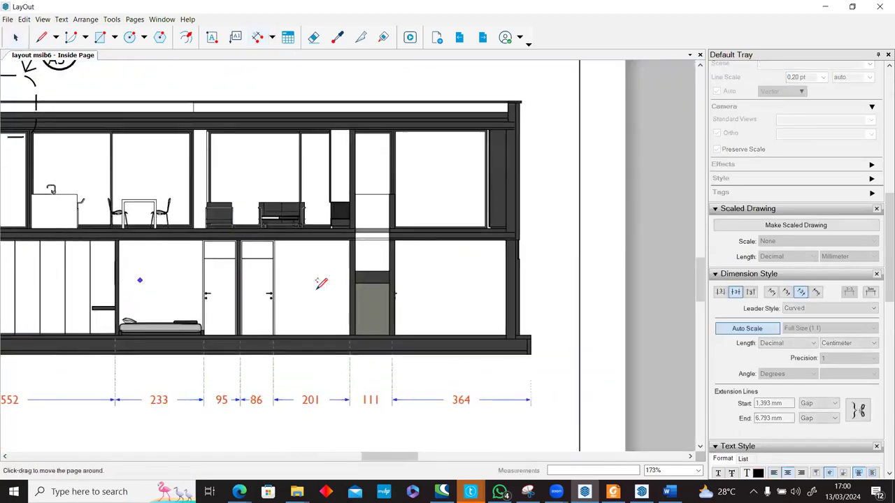
middle_click_drag(261, 305, 506, 285)
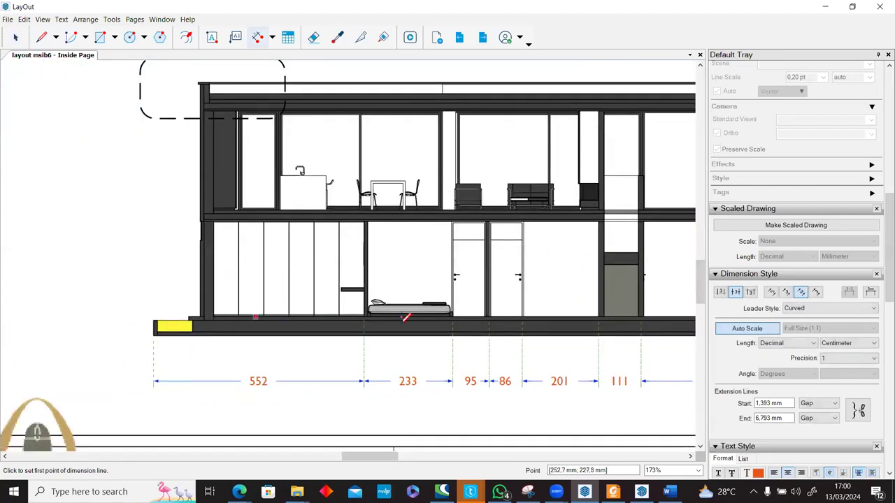
scroll(367, 308, "up", 3)
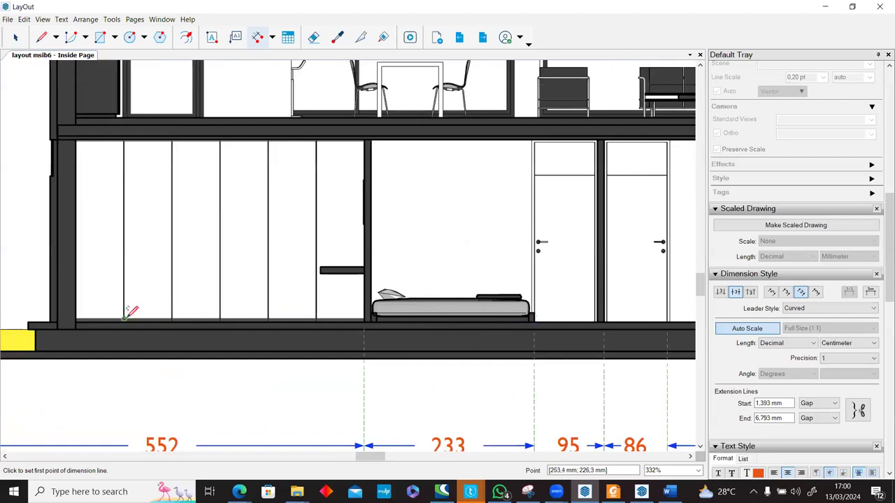
left_click(76, 321)
scroll(98, 293, "down", 2)
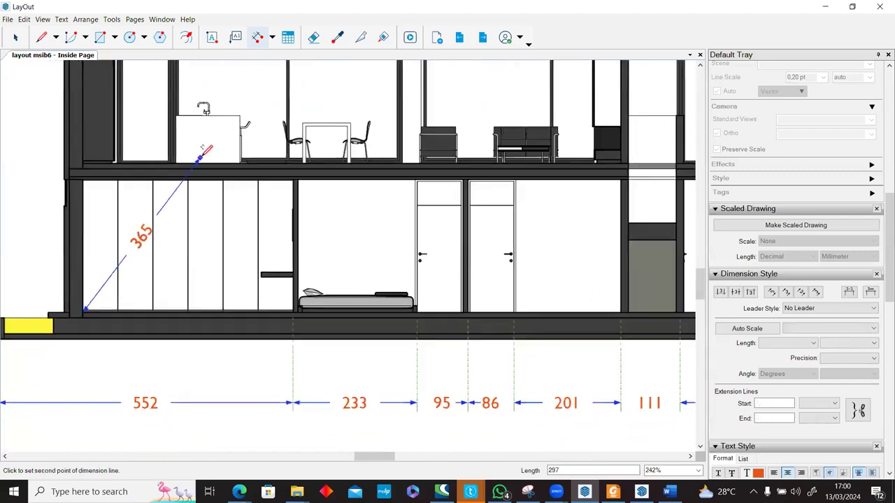
scroll(209, 147, "up", 3)
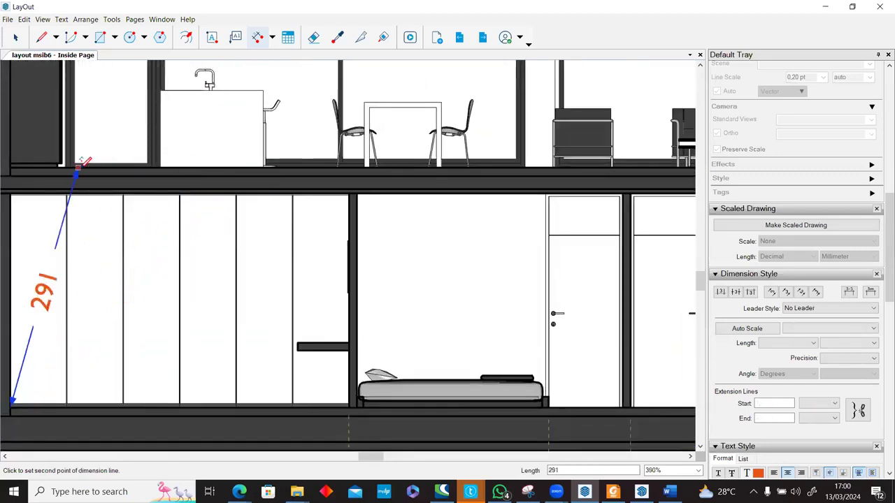
middle_click_drag(78, 170, 265, 170)
left_click(195, 168)
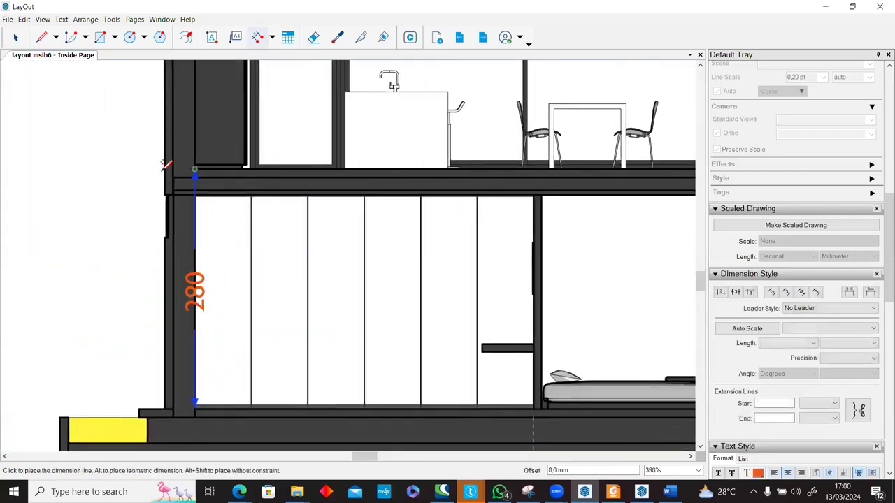
left_click(72, 168)
scroll(291, 194, "down", 5)
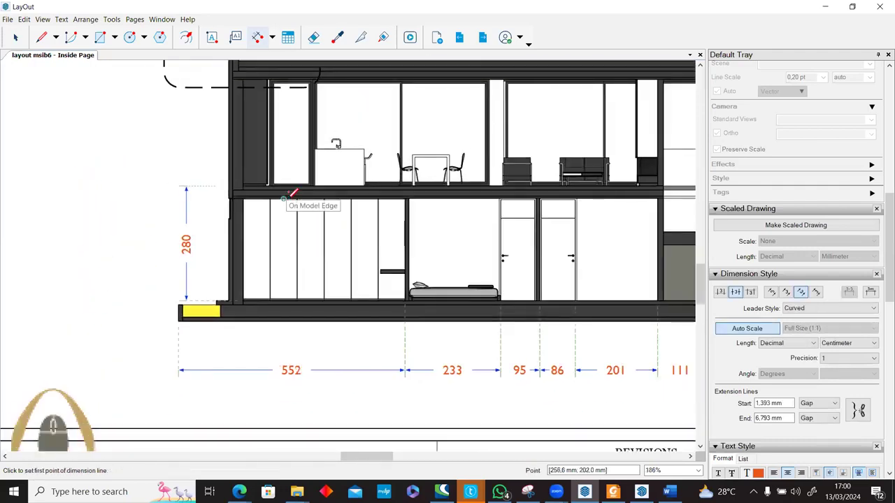
Step: Look through the TB-Plain and TB-Simple scrapbook pages, including Drafting Symbols 1 to 3, for a floor-level marker symbol
left_click_drag(882, 227, 881, 404)
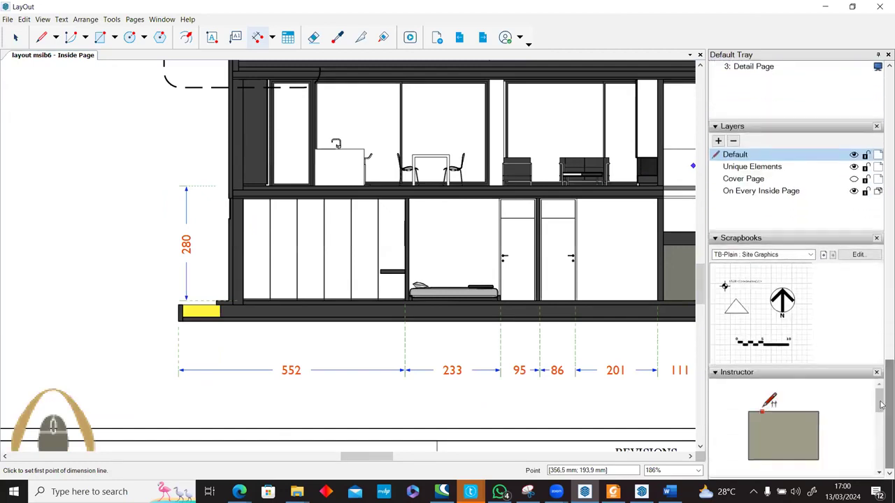
left_click(823, 254)
left_click(824, 254)
left_click(823, 254)
left_click(823, 255)
left_click(795, 255)
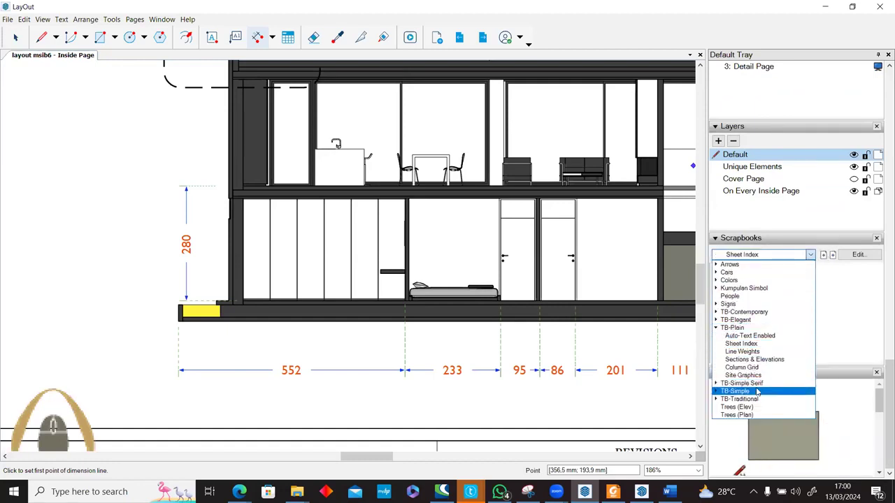
left_click(757, 392)
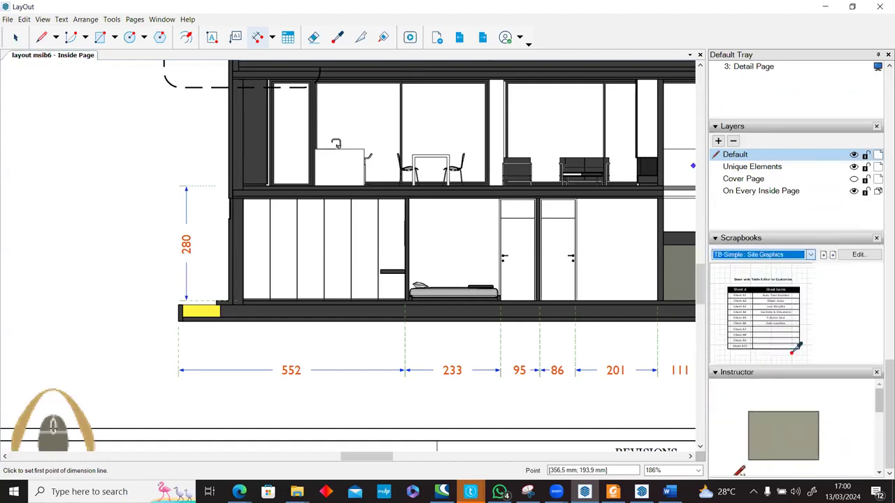
left_click(831, 255)
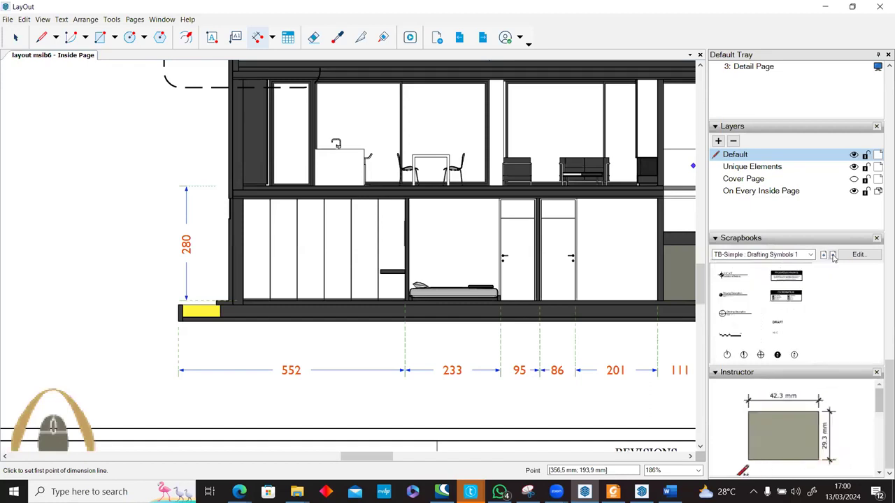
left_click(832, 255)
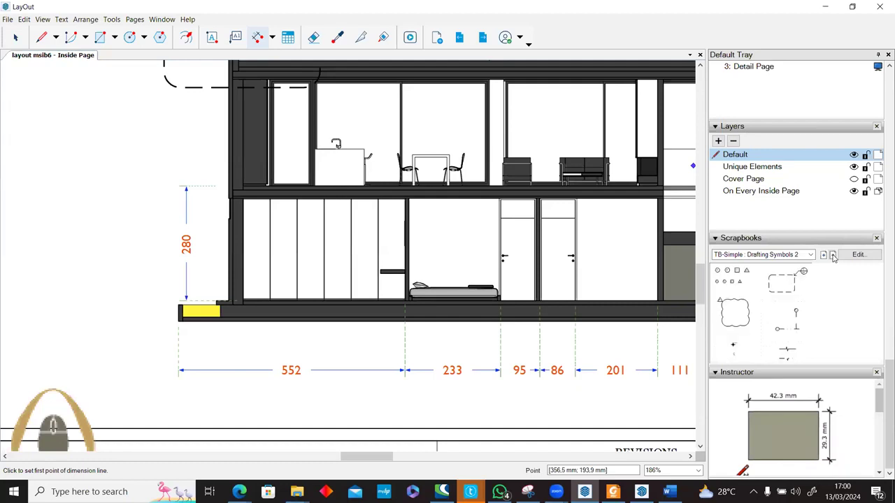
left_click(832, 255)
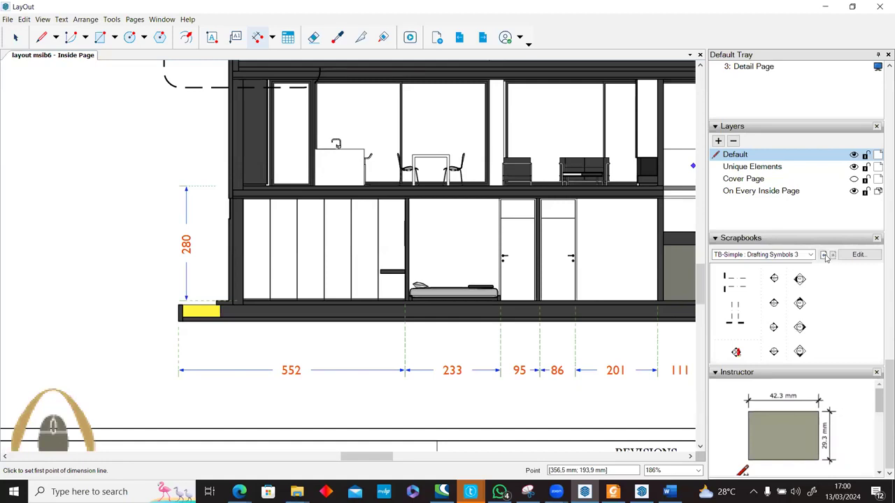
left_click(824, 255)
left_click(824, 255)
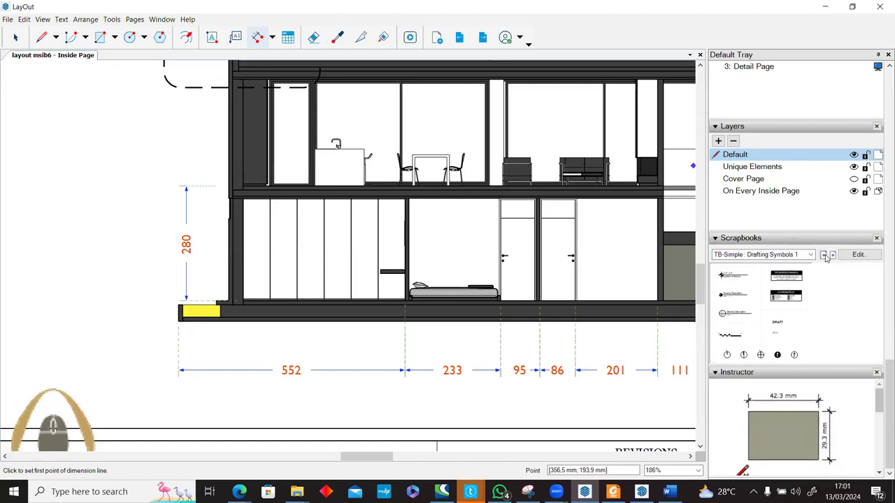
left_click(824, 255)
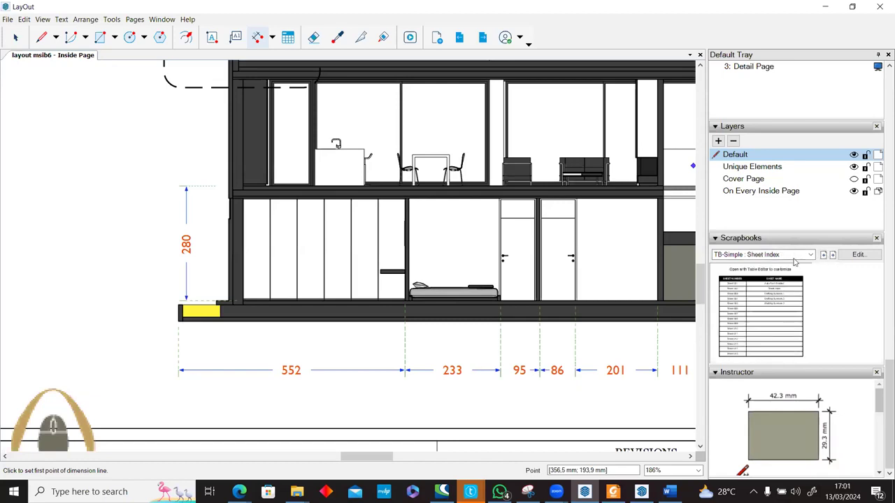
left_click(824, 255)
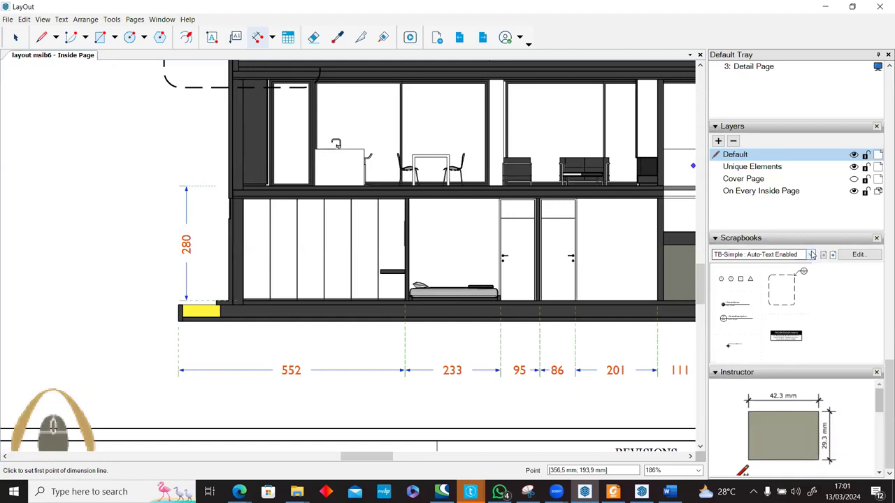
Step: Look through the TB-Traditional and TB-Elegant scrapbook pages for a floor-level marker symbol
left_click(812, 255)
left_click(773, 393)
left_click(823, 256)
left_click(832, 256)
left_click(832, 255)
left_click(831, 256)
left_click(831, 255)
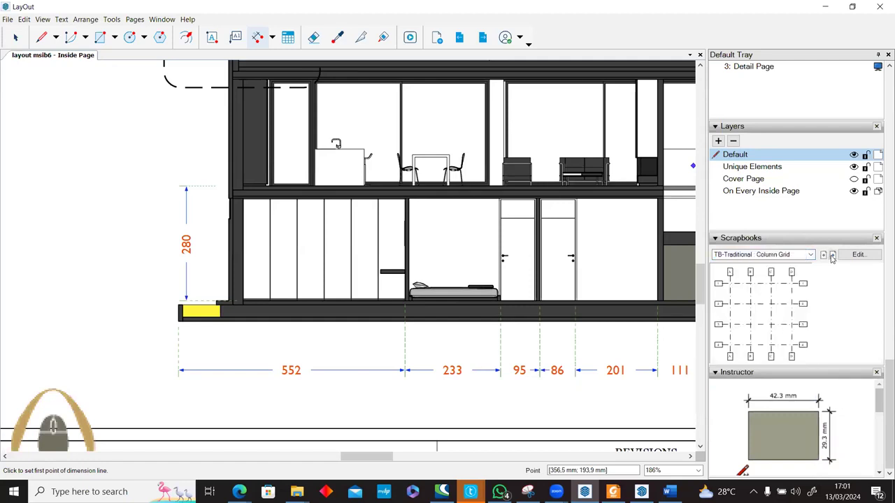
left_click(833, 256)
left_click(833, 256)
left_click(812, 254)
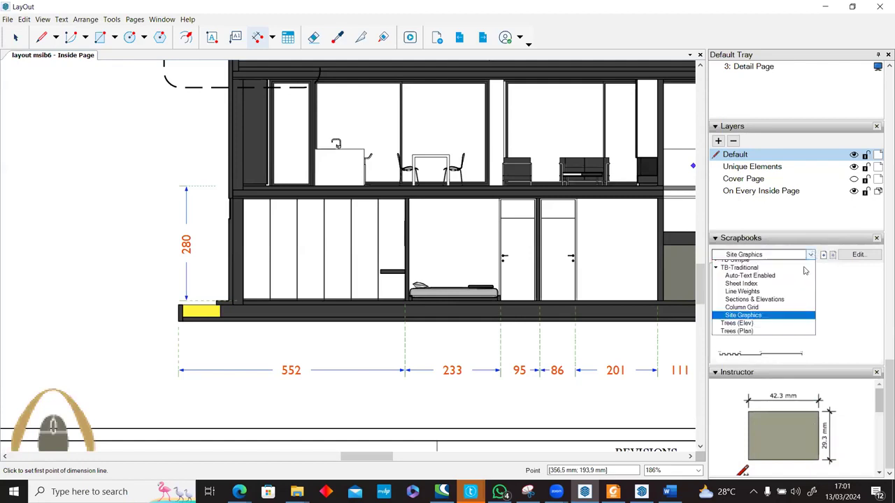
left_click(771, 321)
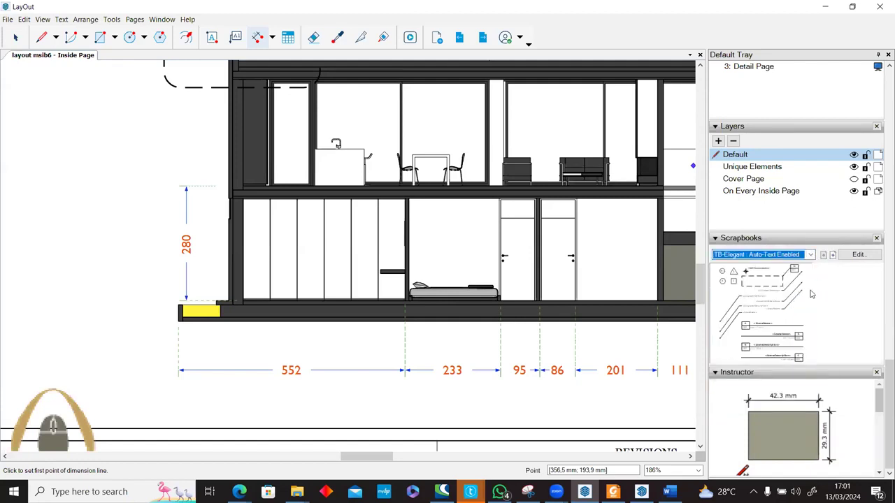
left_click(833, 256)
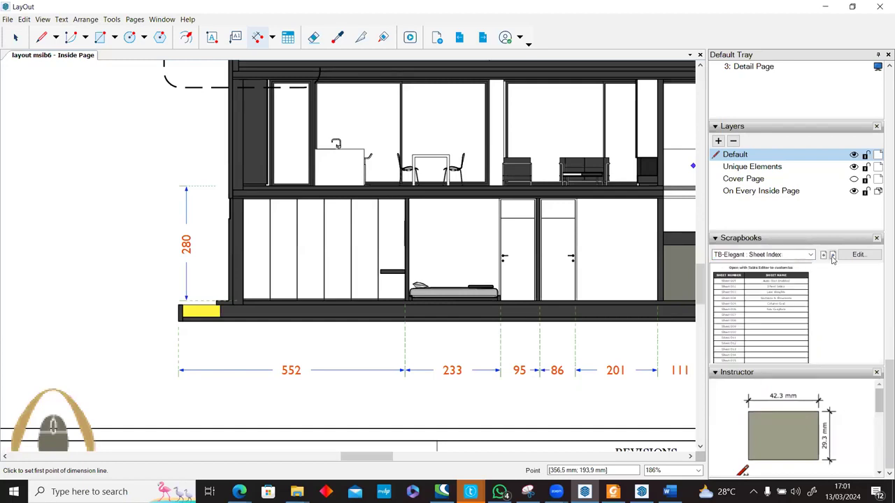
left_click(832, 256)
left_click(832, 256)
left_click(833, 255)
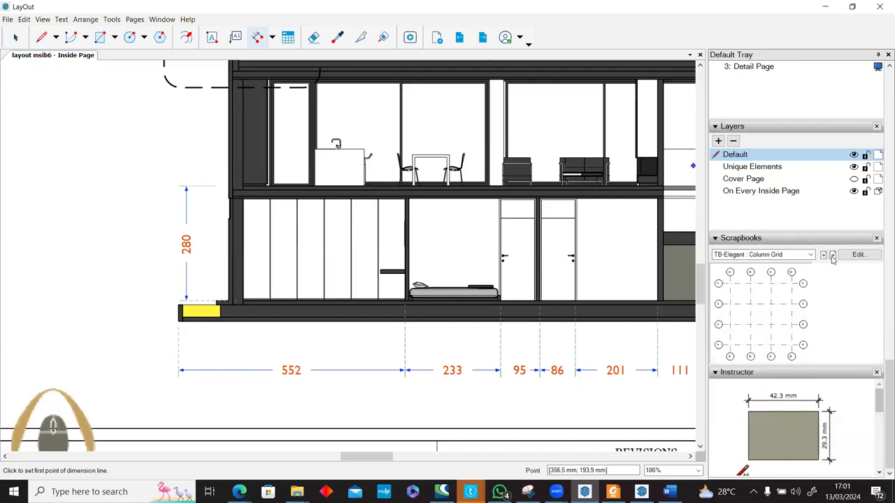
Step: Draw a level marker from the section's lower floor: a horizontal line about 30 mm outward, ending in a triangular flag about 2.4 mm high
left_click(41, 37)
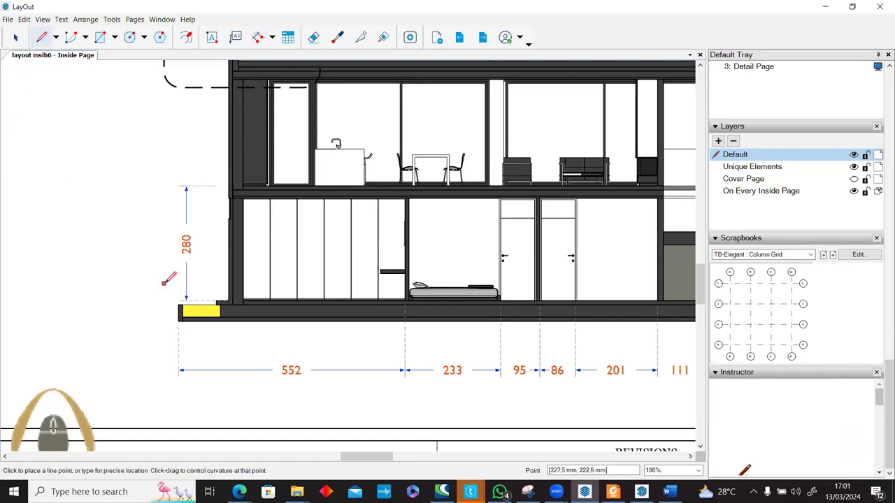
scroll(171, 287, "up", 2)
scroll(180, 300, "up", 1)
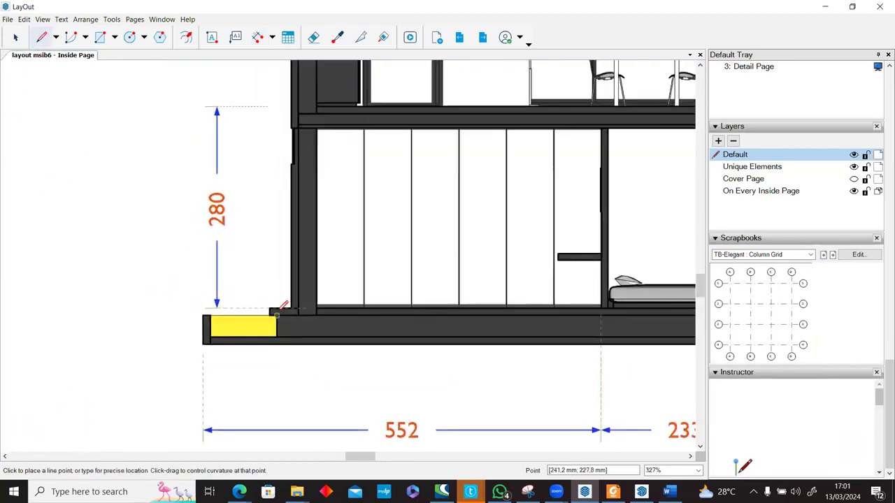
left_click(316, 306)
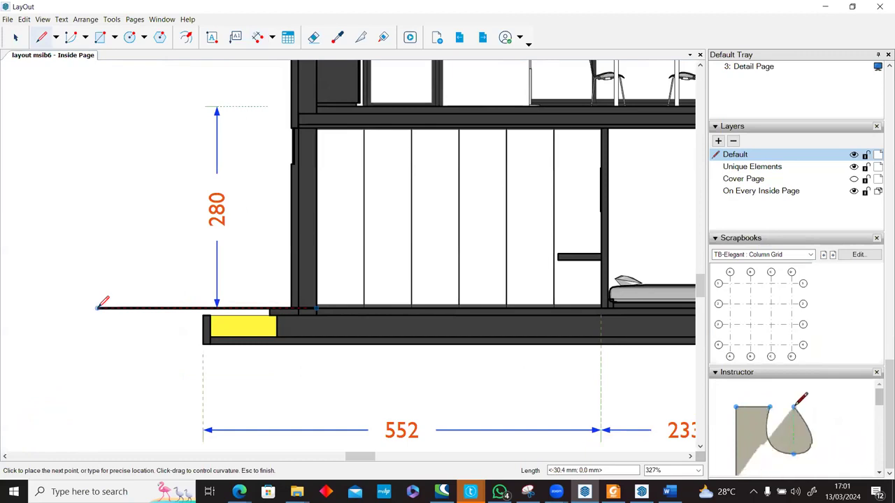
left_click(98, 308)
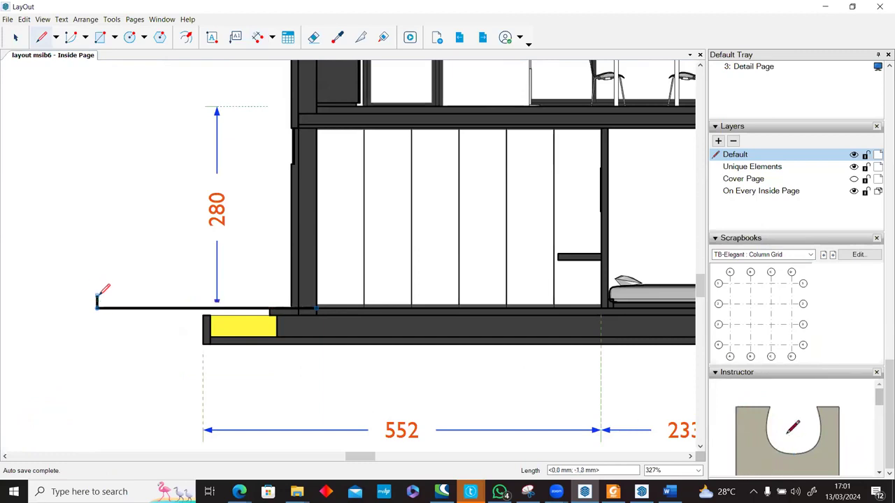
left_click(97, 290)
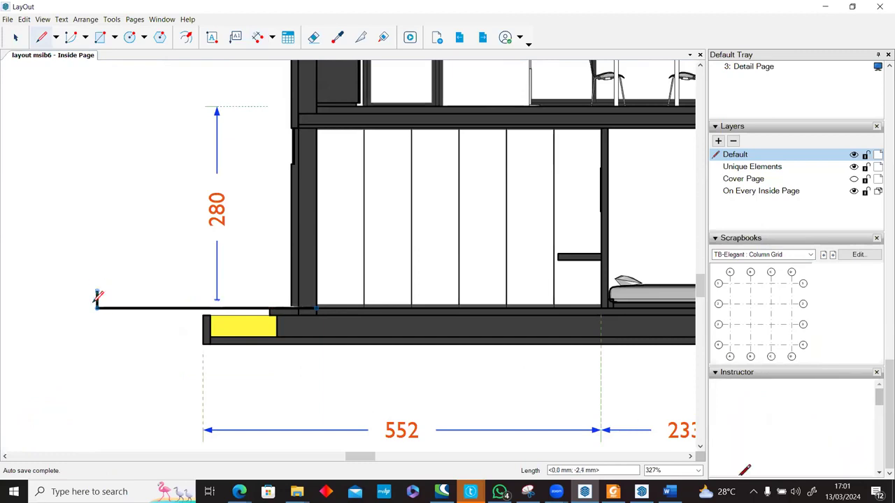
left_click(77, 308)
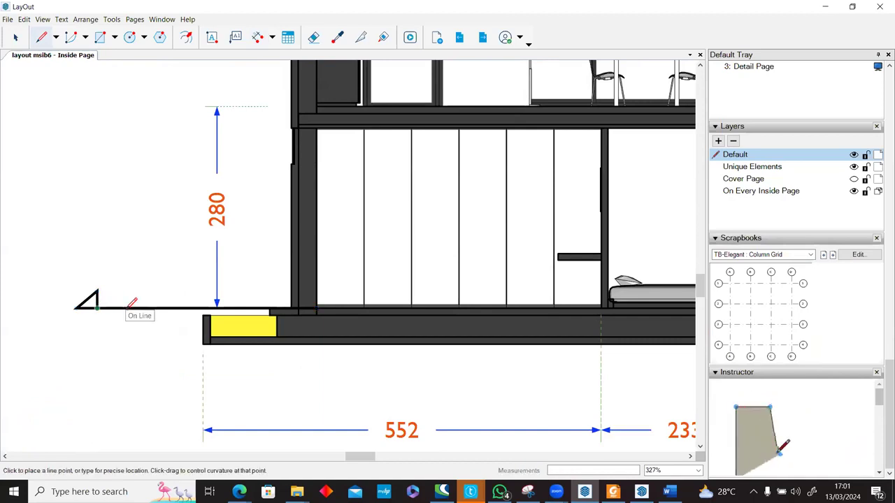
Step: Add the text +0 above the lower level marker's line, enlarge its box, and nudge it down closer to the line
scroll(162, 274, "down", 3)
middle_click_drag(162, 274, 262, 308)
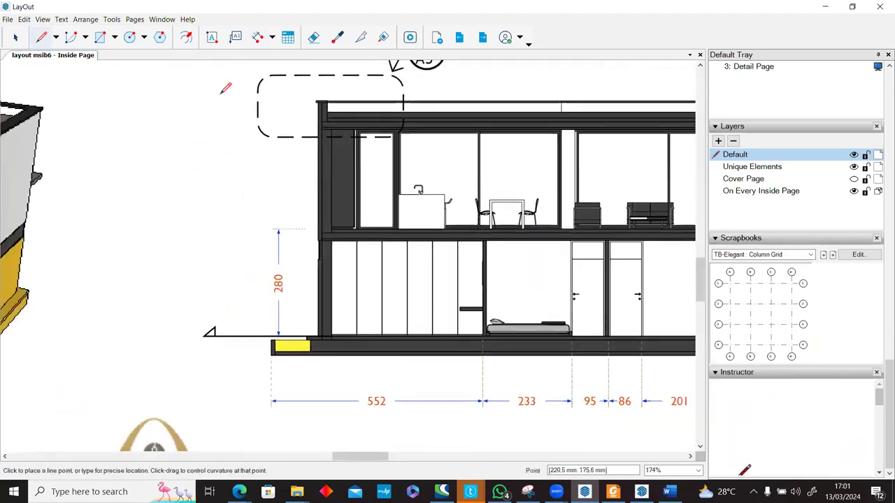
left_click(213, 38)
left_click_drag(221, 316, 240, 337)
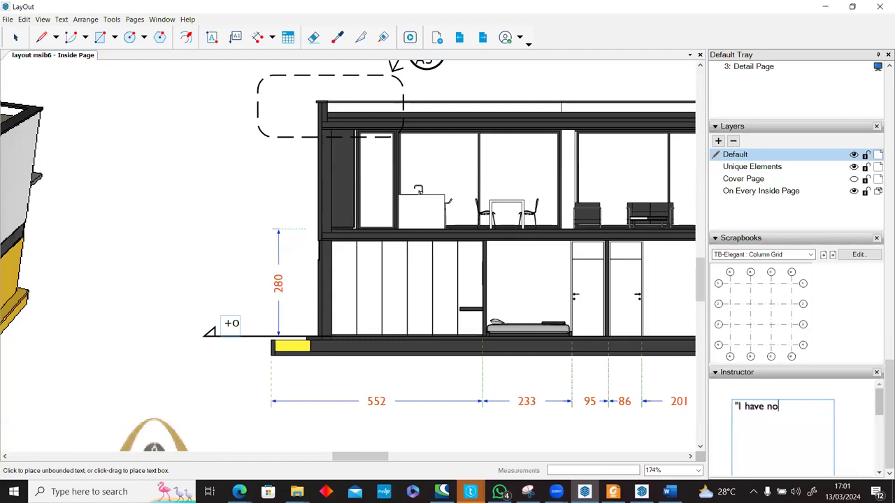
left_click(16, 37)
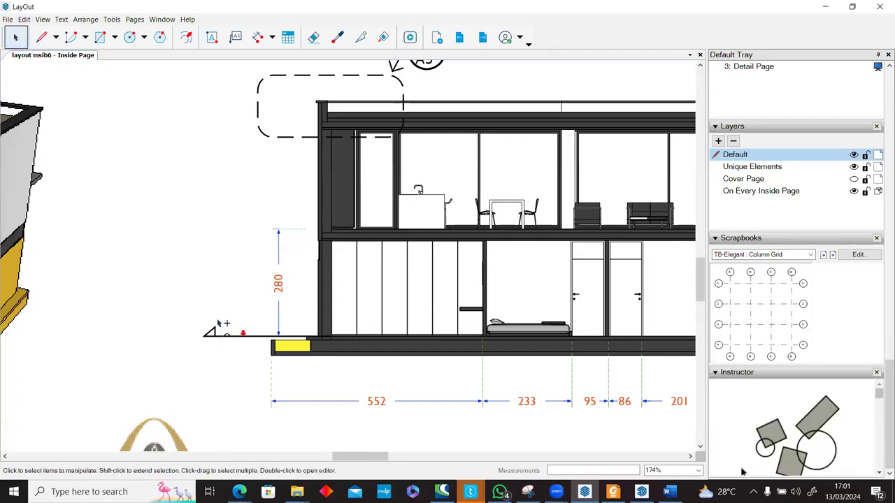
left_click(227, 327)
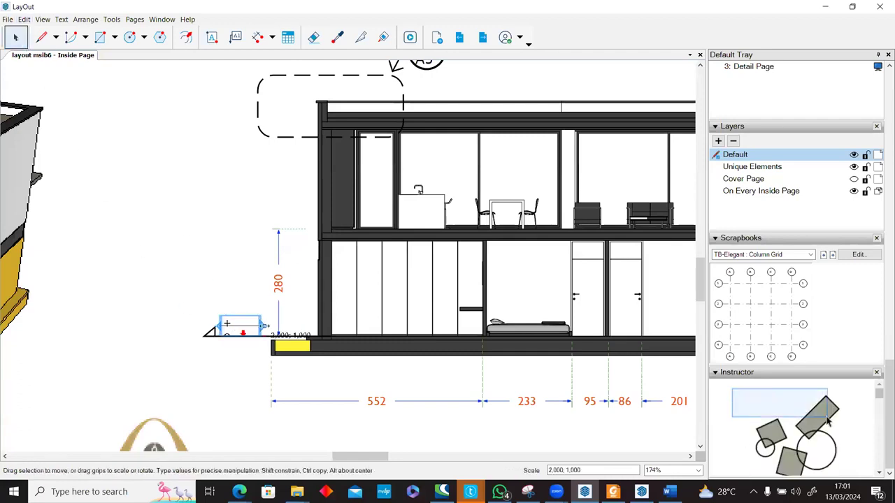
key("Down")
key("Down")
key("Down")
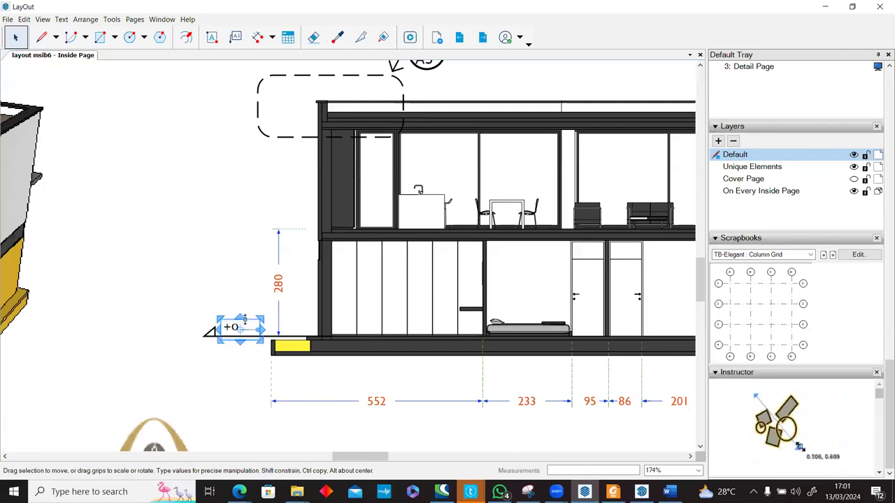
Step: Copy the level marker together with its +0 text up to the upper floor level, aligned with the top of the slab
left_click(267, 332)
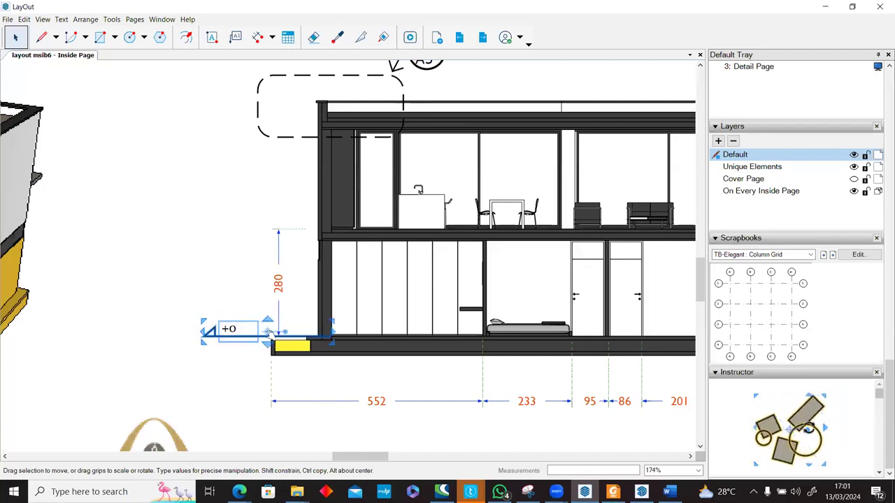
left_click_drag(268, 332, 259, 226)
scroll(310, 242, "up", 5)
left_click_drag(362, 193, 361, 183)
scroll(361, 183, "down", 3)
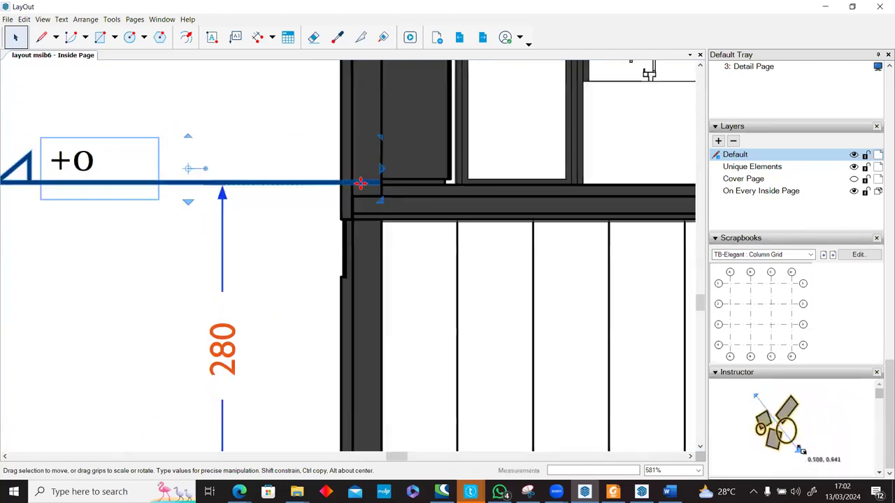
left_click(153, 147)
Step: Change the upper marker's text to +280 and delete the vertical dimension between the two floor levels
double_click(193, 171)
left_click(207, 171)
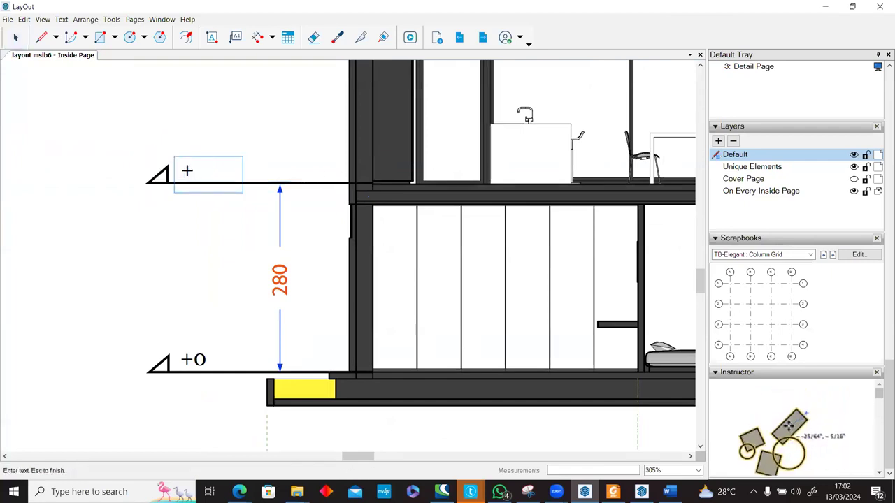
left_click(137, 196)
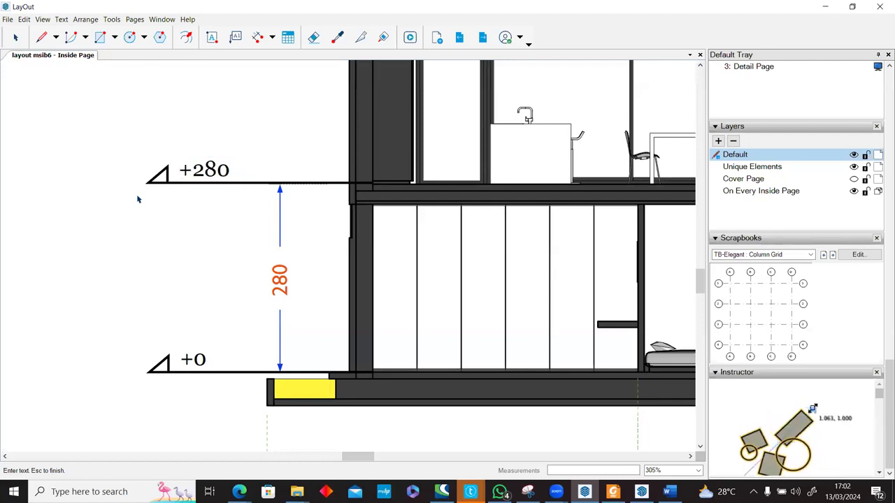
left_click(281, 279)
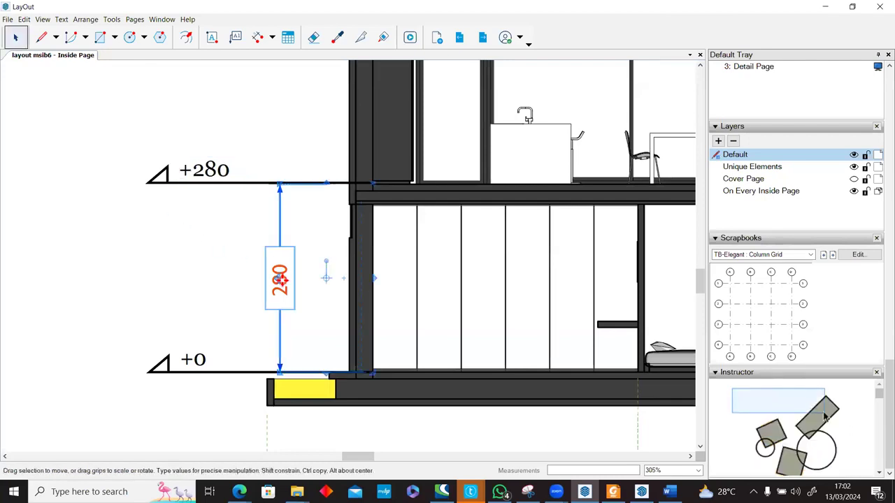
scroll(280, 279, "down", 3)
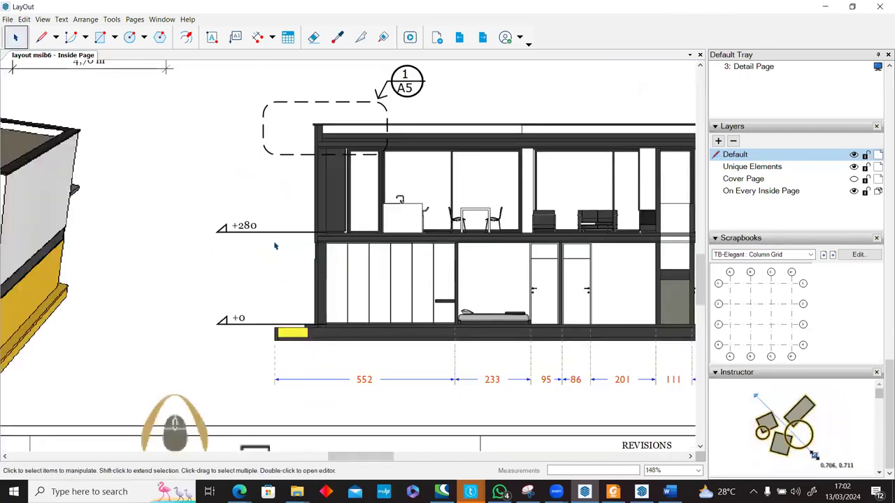
Step: Give the +280 level marker's line and flag a short-dashed stroke with a dash scale of 0.50 x
left_click(284, 235)
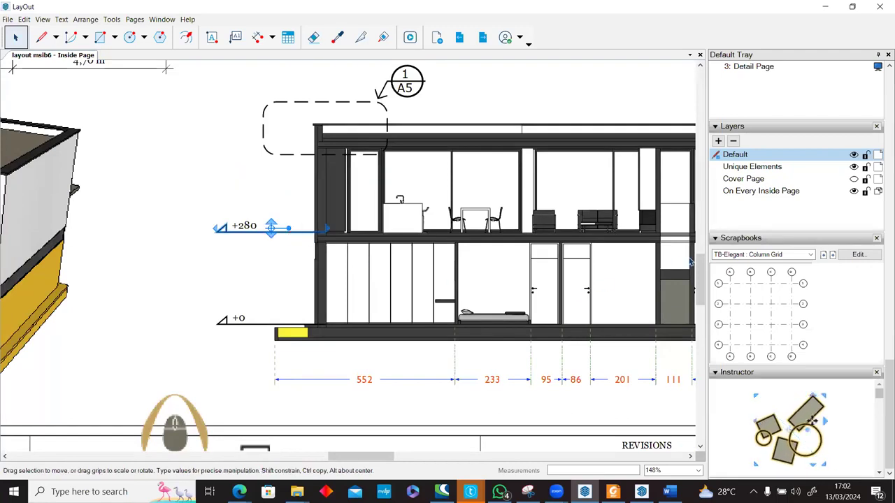
scroll(879, 266, "up", 10)
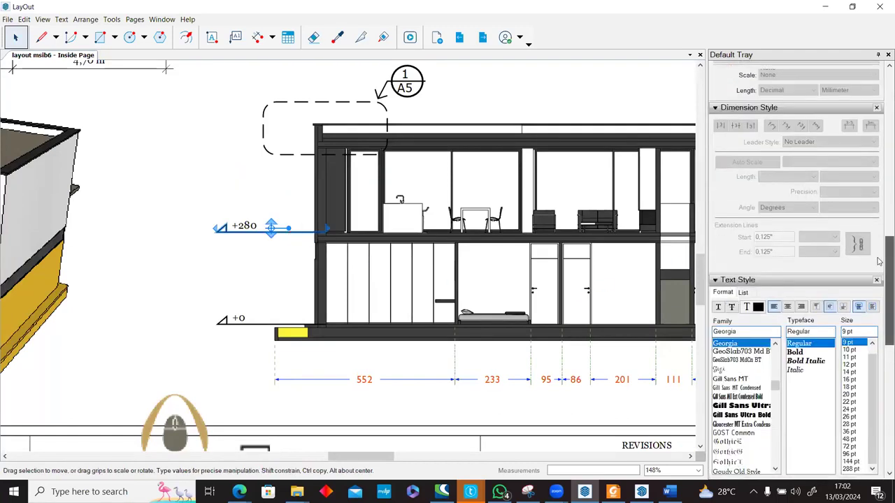
scroll(874, 235, "up", 10)
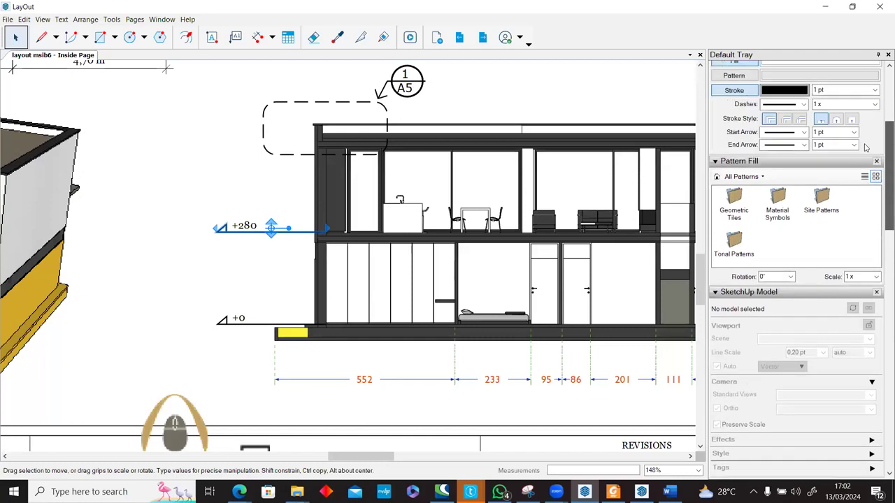
left_click(803, 218)
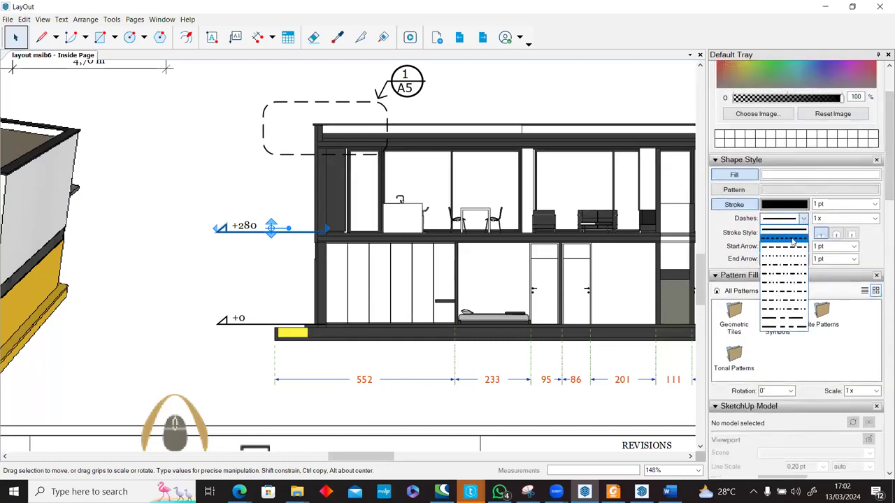
left_click(780, 236)
left_click(873, 218)
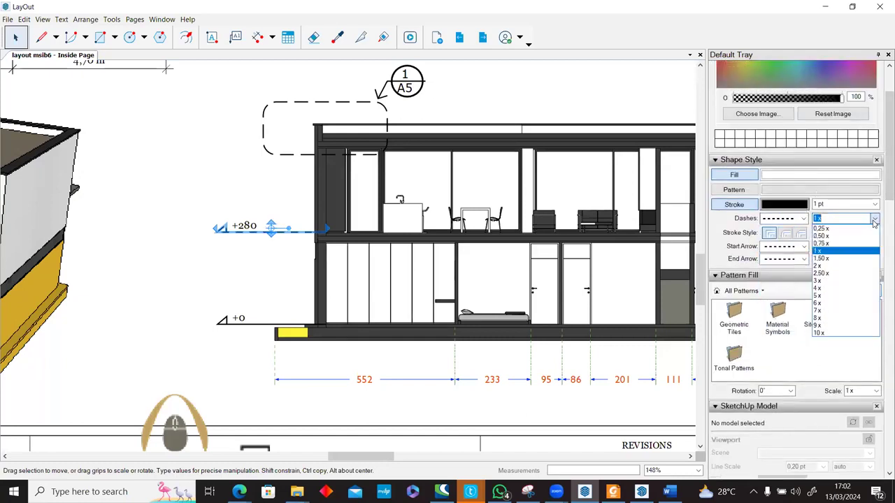
left_click(860, 237)
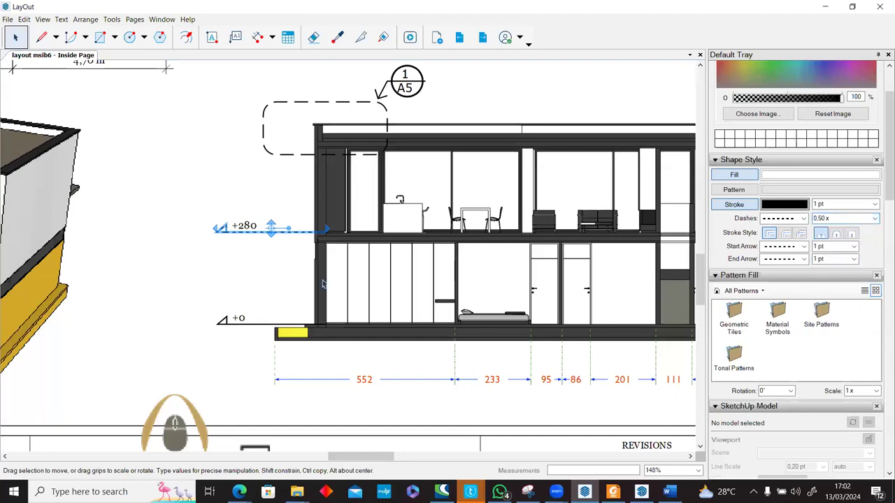
Step: Set the +280 level marker's stroke width to 0.40 pt and deselect it
scroll(204, 289, "up", 1)
scroll(204, 289, "up", 2)
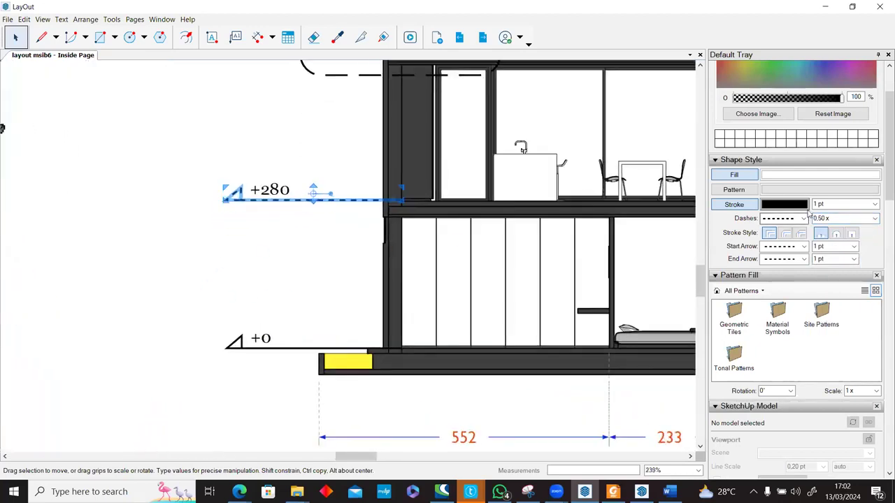
left_click(874, 204)
left_click(864, 231)
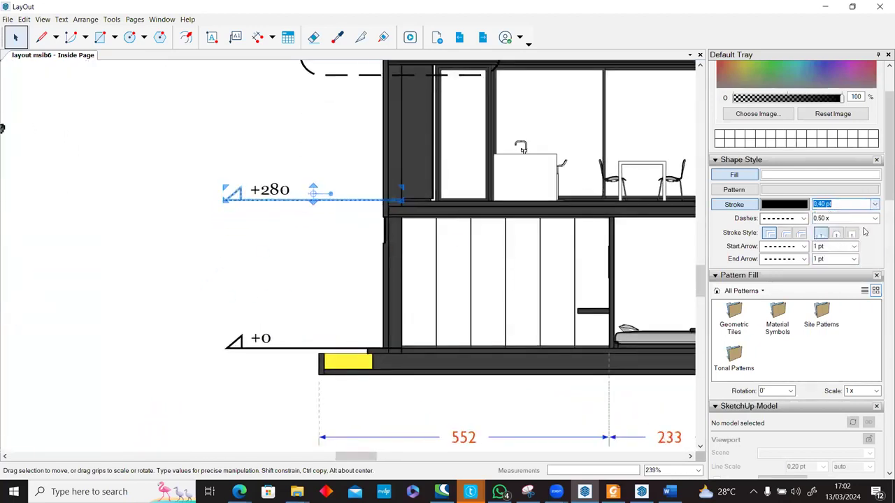
left_click(214, 172)
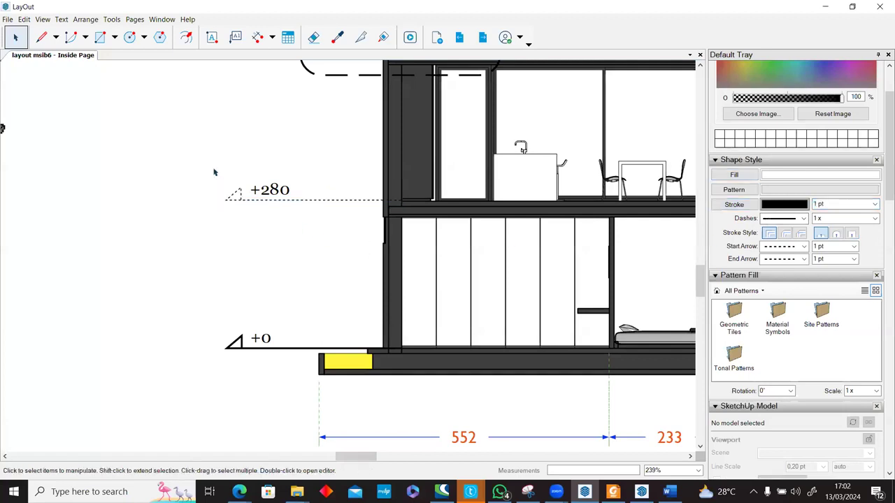
Step: Copy the +280 marker's dashed line style onto the +0 level marker's line with the Style tool
left_click(302, 200)
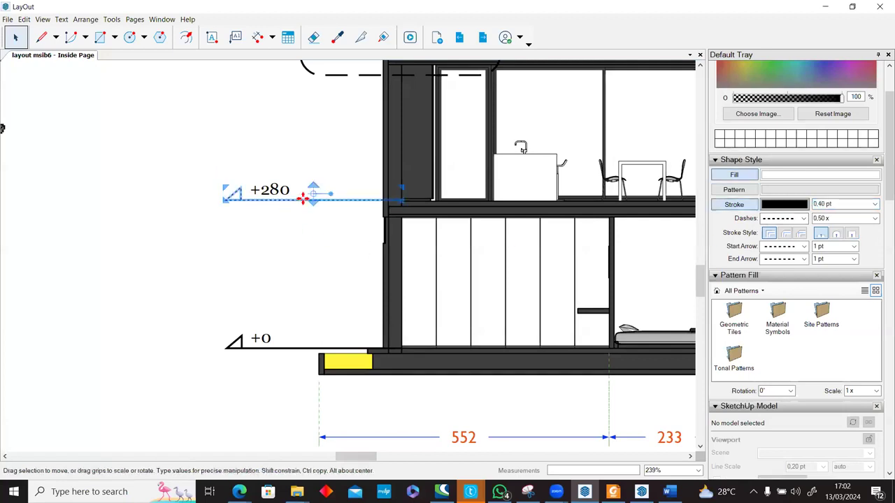
left_click(336, 37)
left_click(315, 196)
left_click(295, 338)
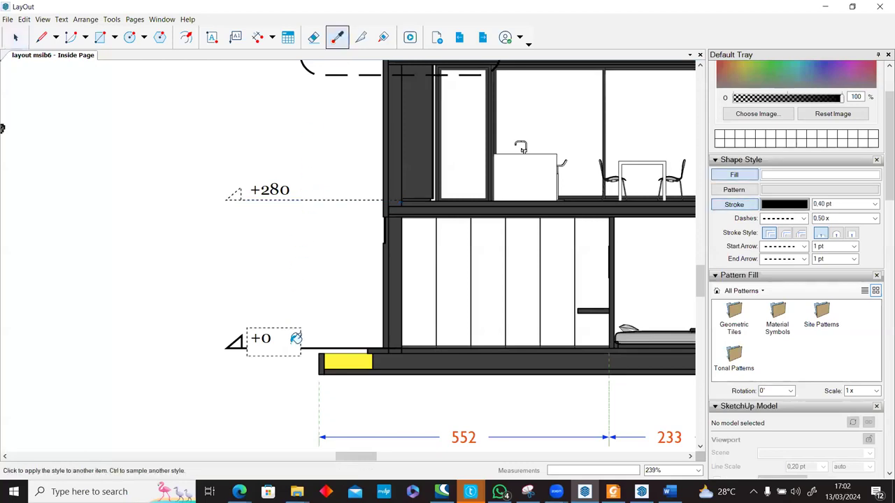
left_click(325, 346)
scroll(224, 245, "down", 3)
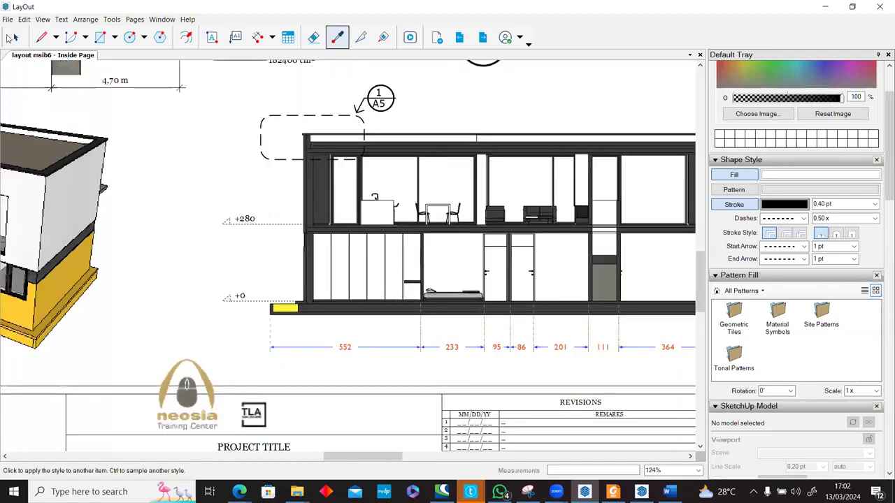
left_click(14, 37)
Step: Switch to the SketchUp notes PDF in Foxit PDF Reader and read the drawing management section on layers and output
scroll(325, 311, "down", 5)
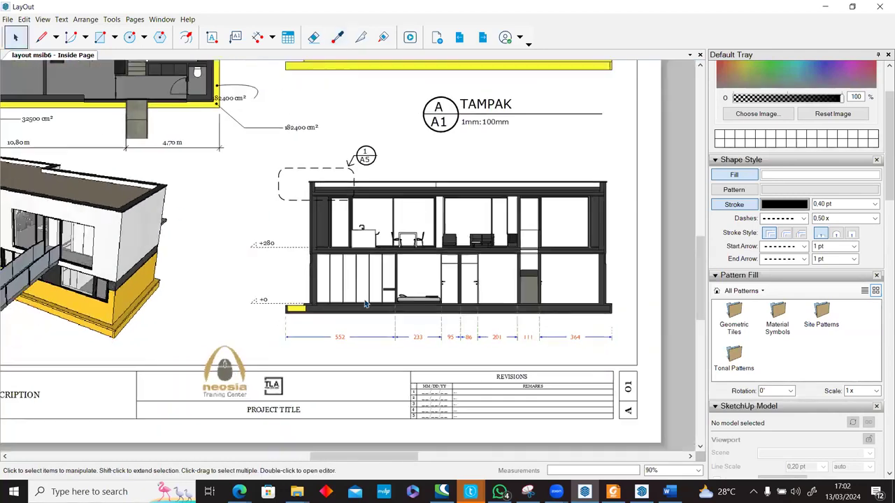
scroll(295, 182, "down", 2)
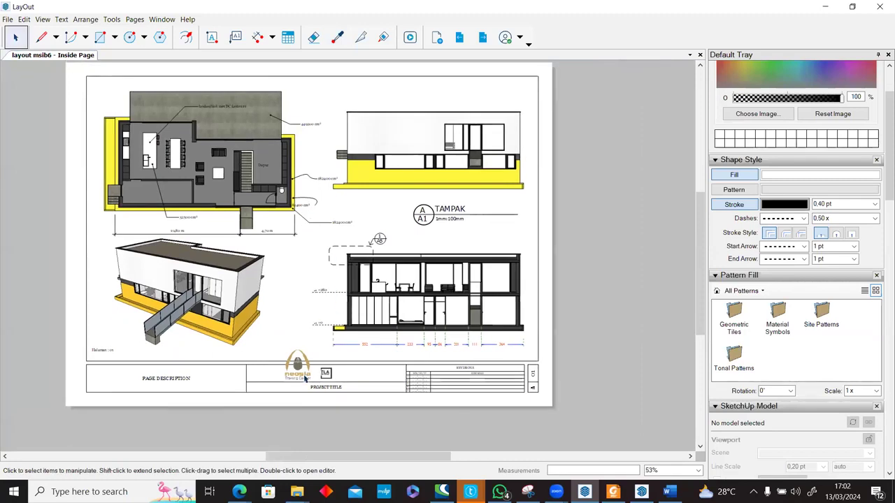
left_click(305, 376)
left_click(590, 372)
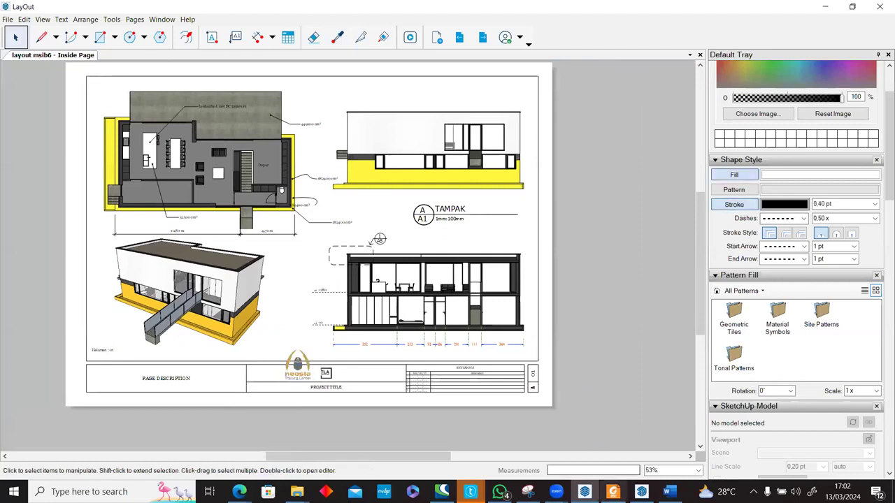
left_click(613, 492)
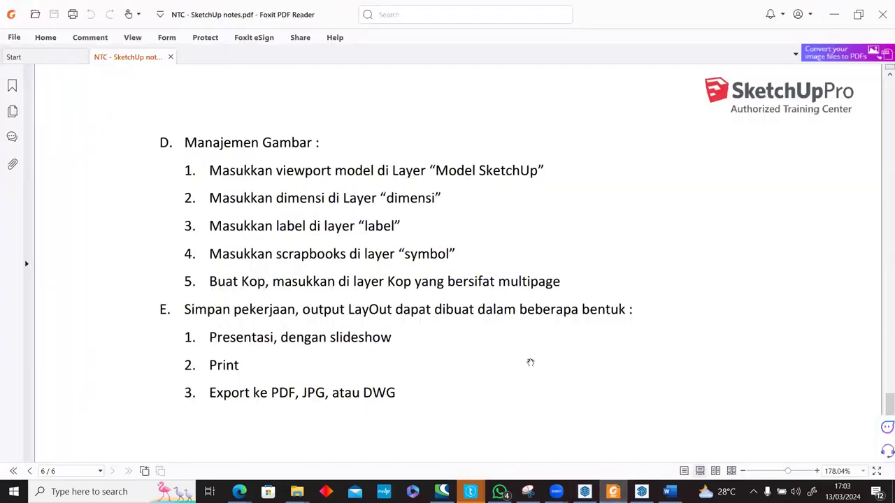
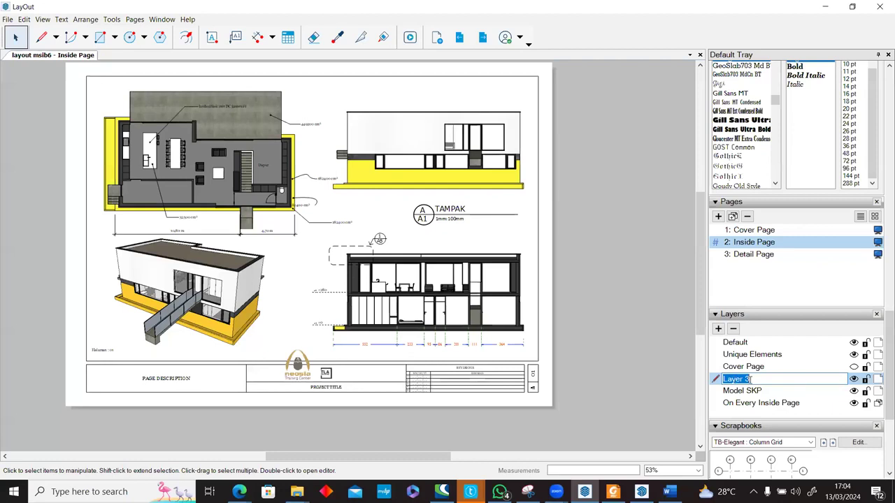
Step: Rename the new layer above Model SKP as Dimensi
type("Dium")
key("BackSpace")
key("BackSpace")
type("m")
key("Return")
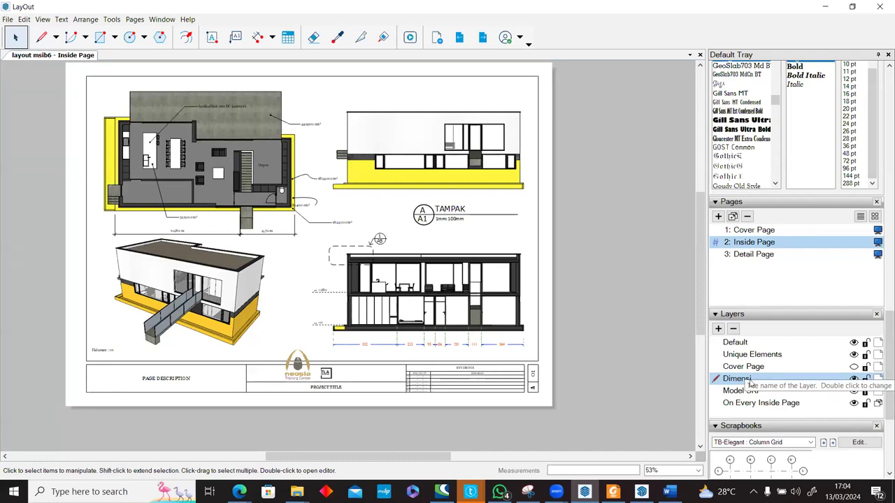
Step: Add another layer above Dimensi and name it Judul Gambar
left_click(718, 329)
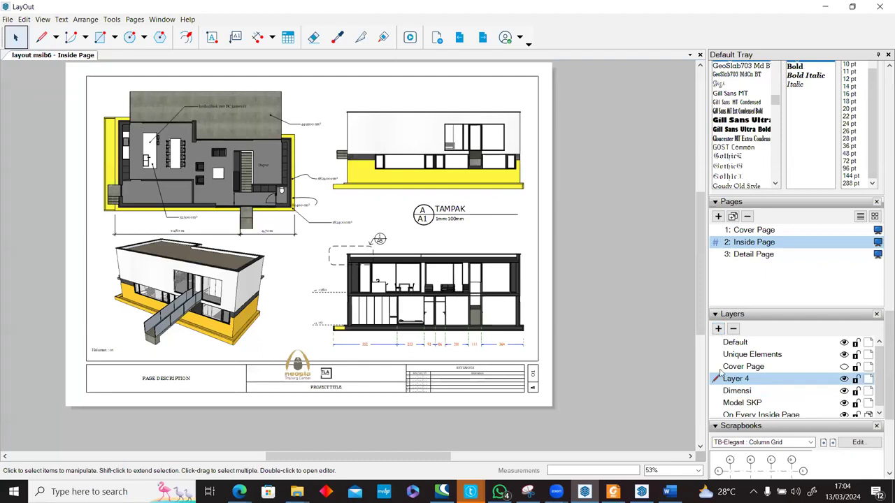
double_click(733, 379)
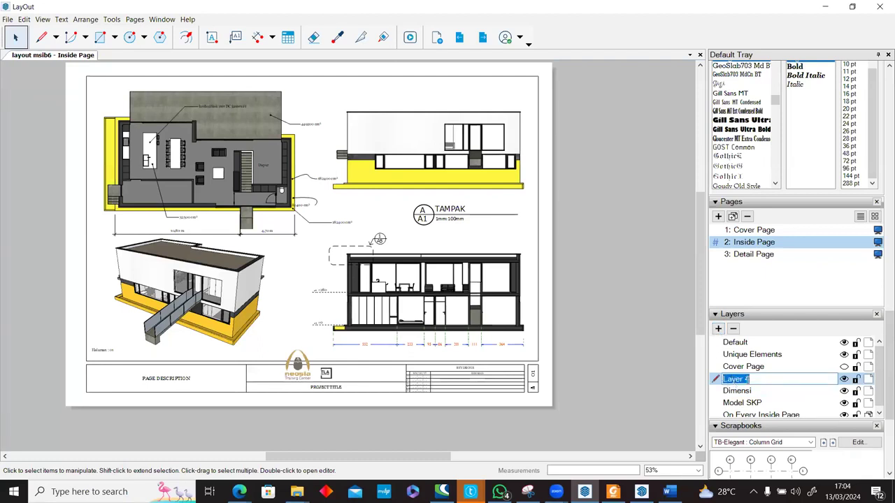
type("Judul Gambar")
key("Return")
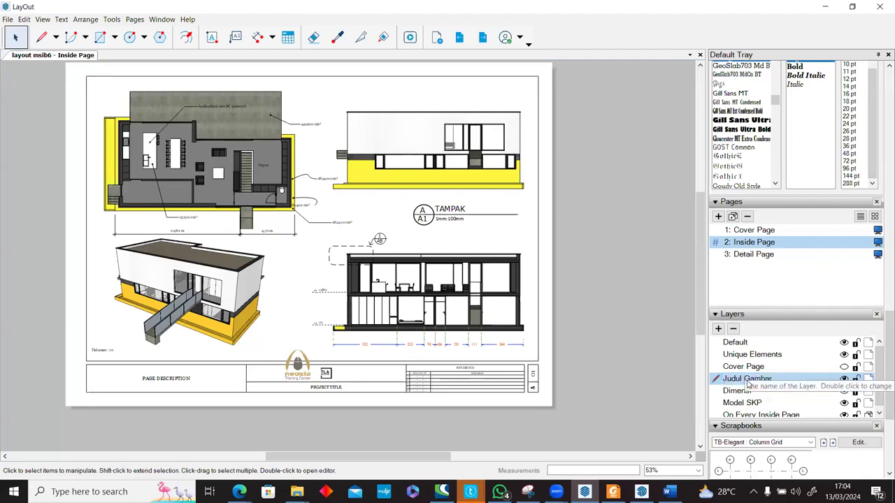
scroll(748, 384, "down", 1)
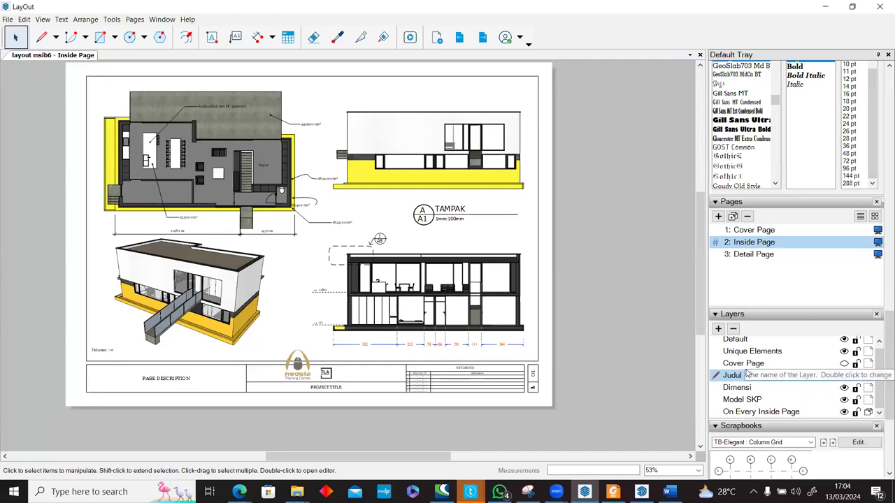
scroll(747, 373, "up", 1)
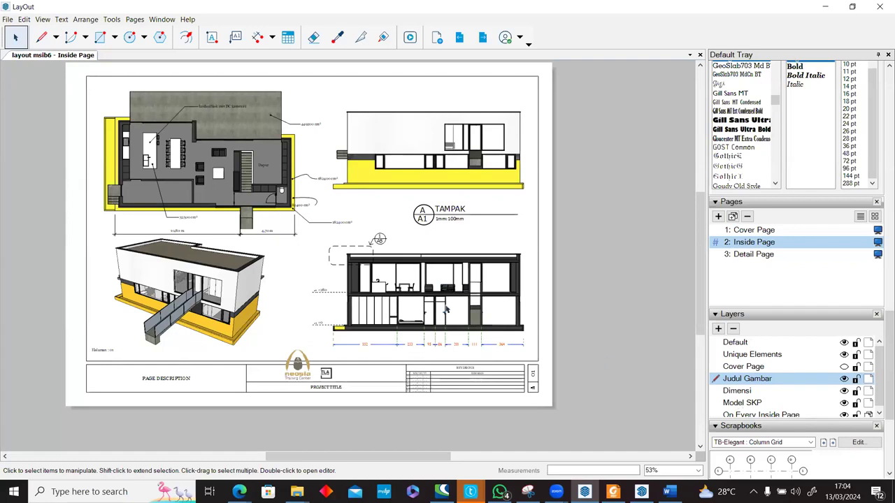
Step: Reorder the layers below Cover Page as On Every Inside Page, Dimensi, Judul Gambar and Model SKP
scroll(741, 387, "down", 1)
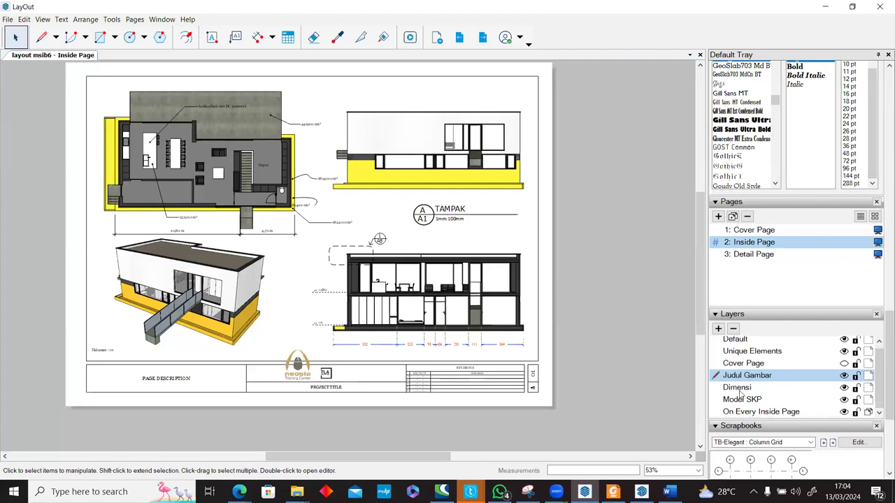
left_click(740, 399)
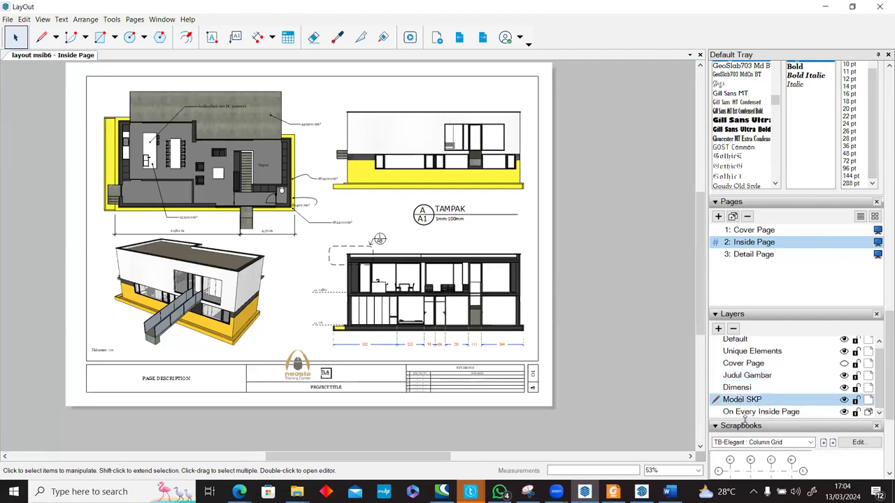
left_click_drag(741, 401, 743, 416)
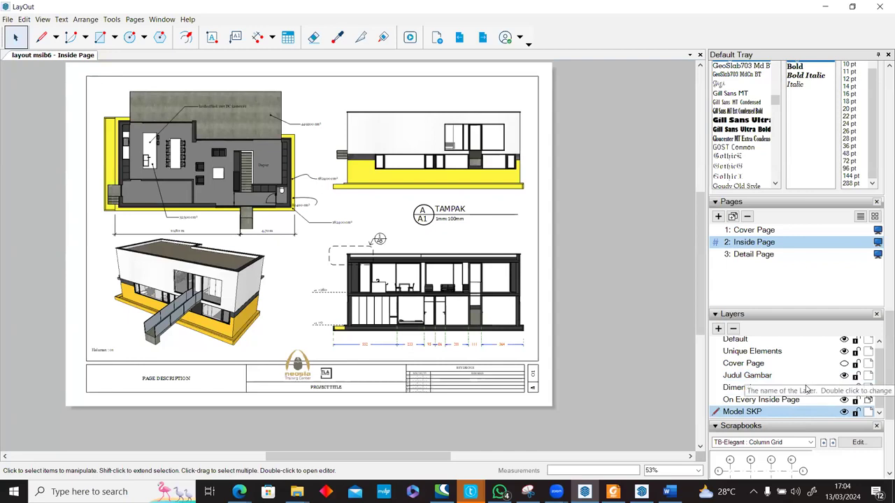
left_click(749, 375)
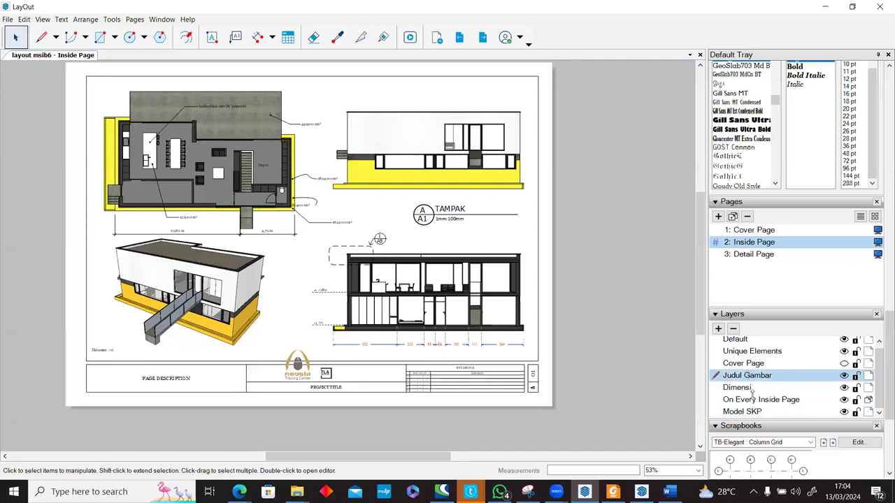
left_click_drag(755, 412, 752, 402)
left_click(745, 378)
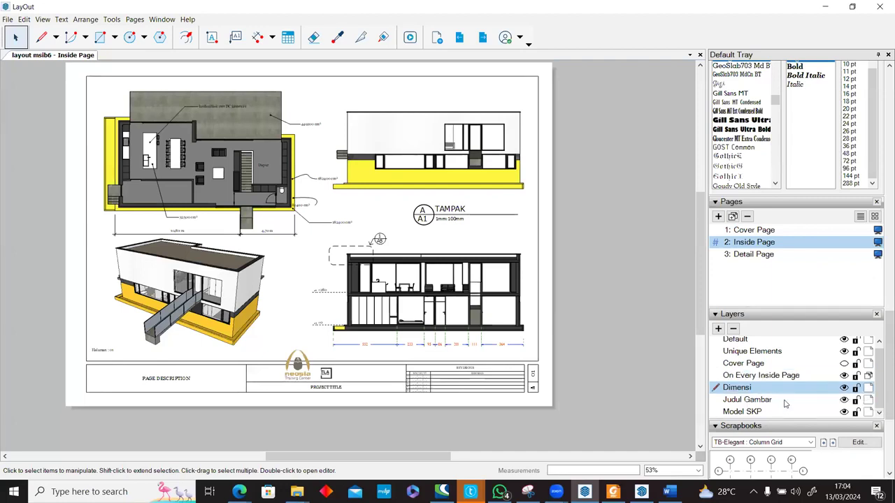
Step: Hide the Dimensi layer and turn its visibility back on
left_click(844, 388)
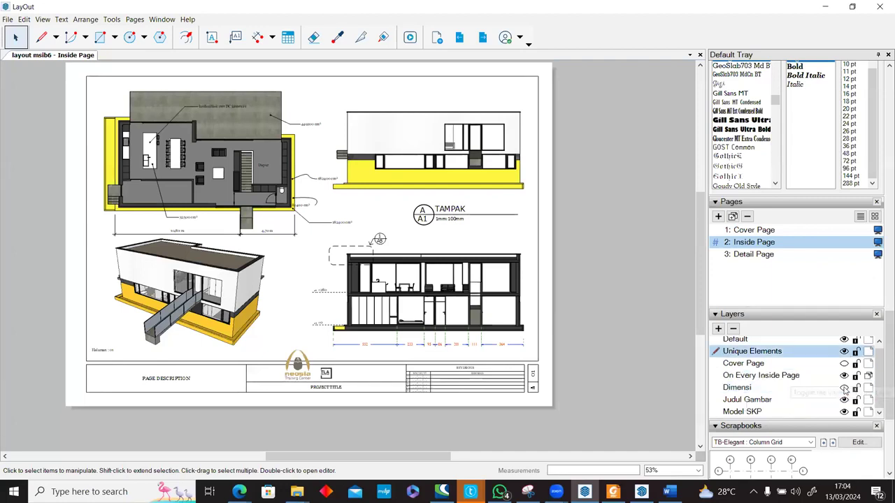
left_click(843, 388)
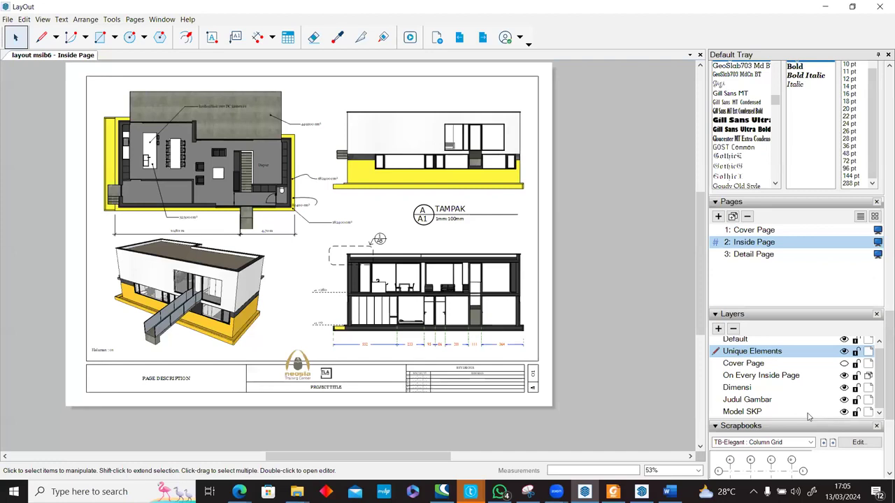
Step: Move the floor plan, elevation, section and perspective model views on the Inside Page to the Model SKP layer
left_click(517, 274)
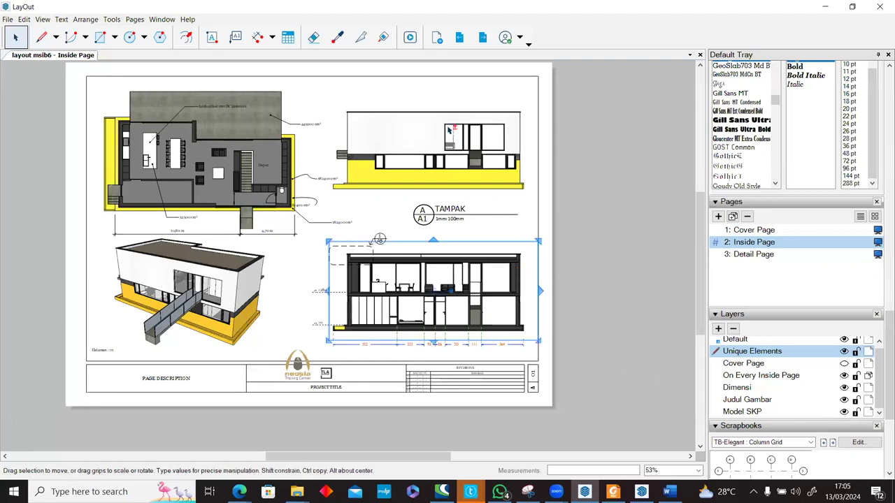
left_click(452, 131, "shift")
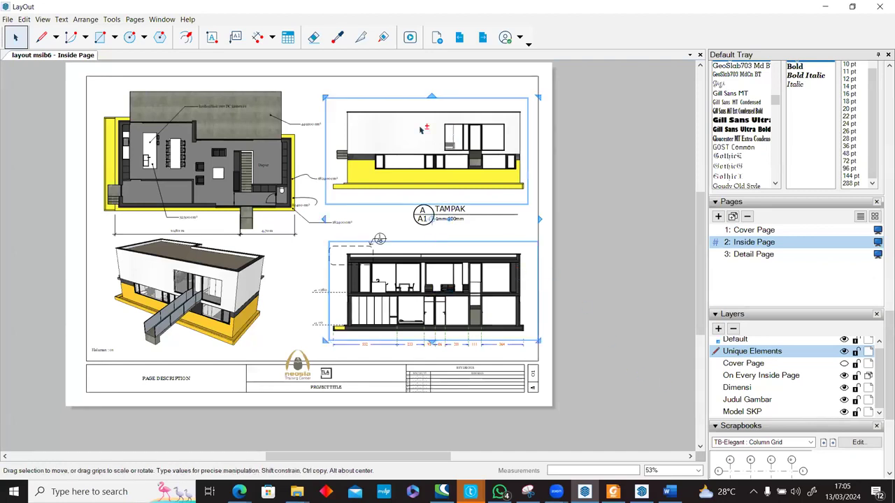
left_click(223, 155, "shift")
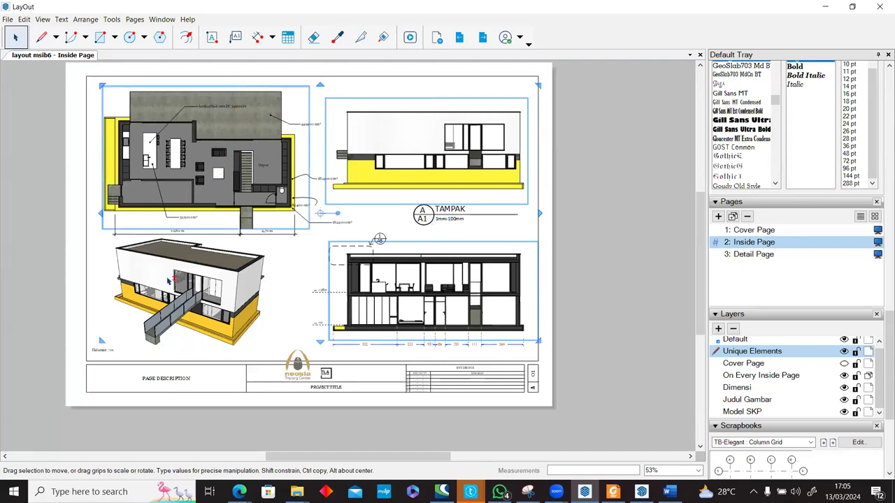
left_click(168, 278, "shift")
right_click(166, 279)
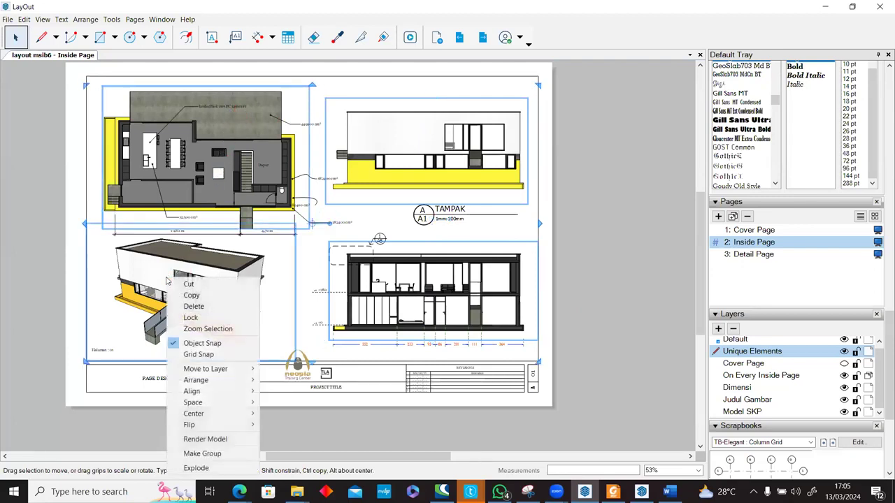
mouse_move(179, 370)
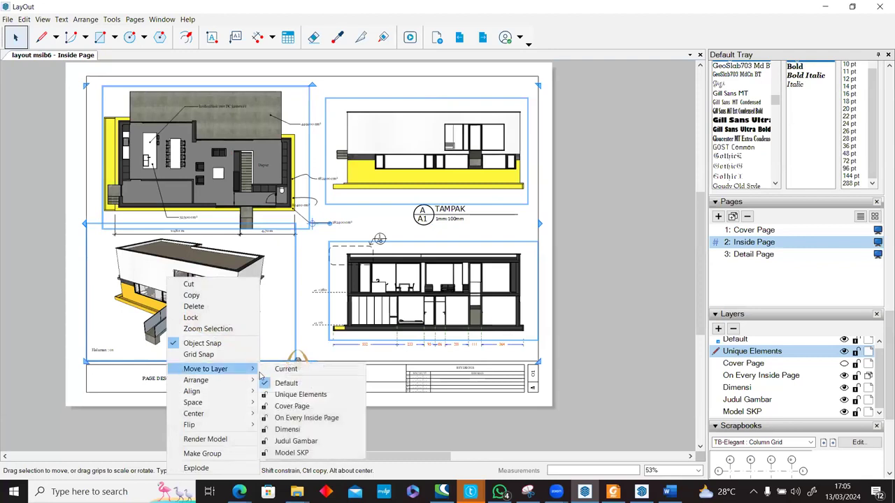
left_click(279, 457)
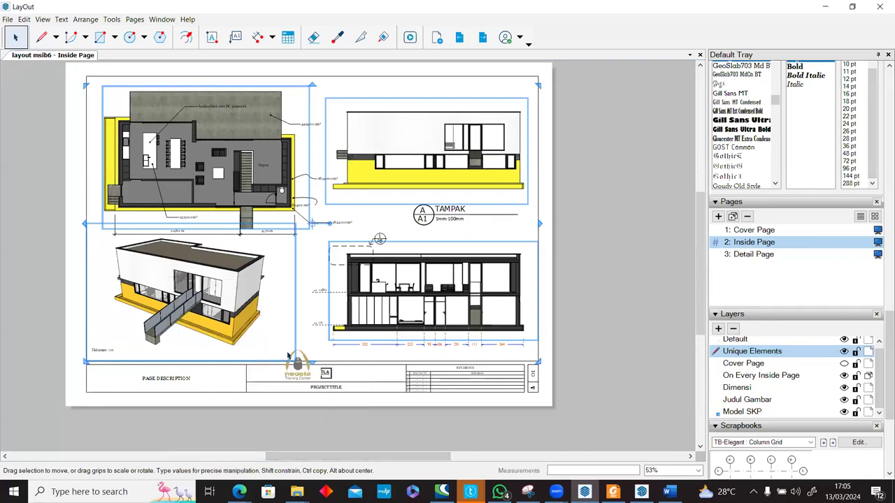
Step: Make Model SKP the active layer, then hide it and turn its visibility back on to check its contents
left_click(856, 352)
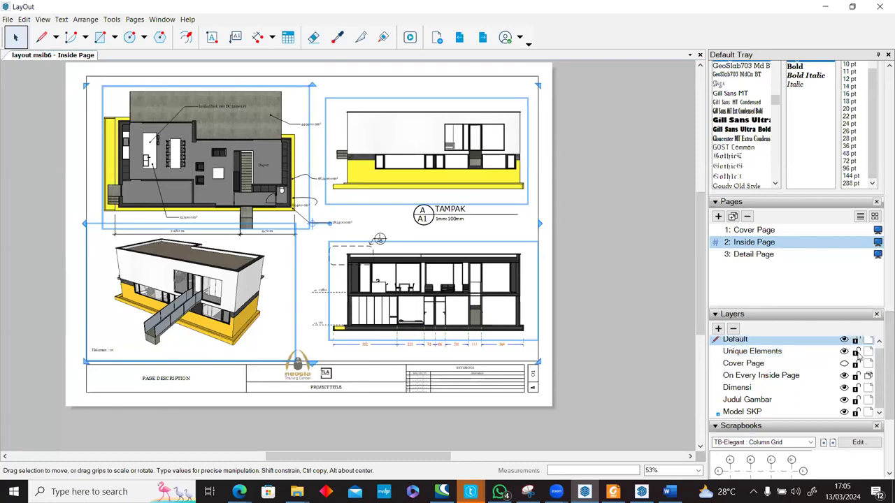
left_click(747, 412)
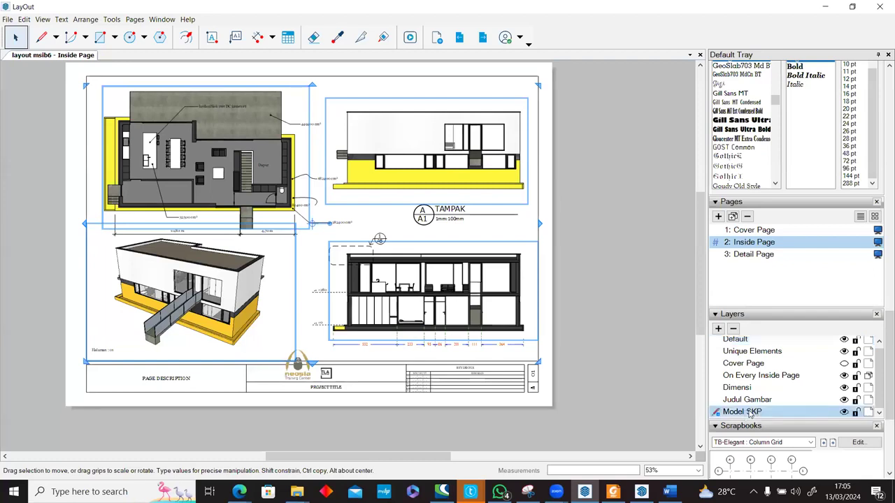
left_click(843, 413)
left_click(843, 412)
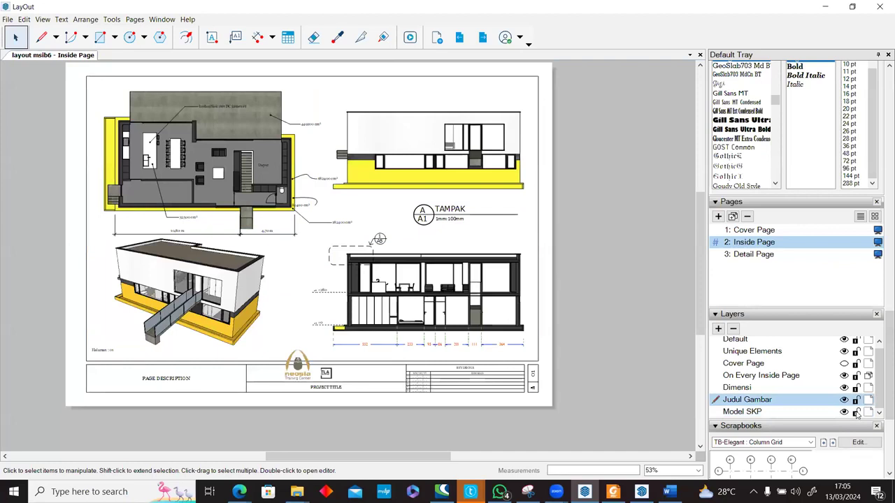
left_click(857, 413)
Step: Hide the Model SKP layer and move all labels, dimensions and symbols on the Inside Page to the Dimensi layer
left_click(786, 388)
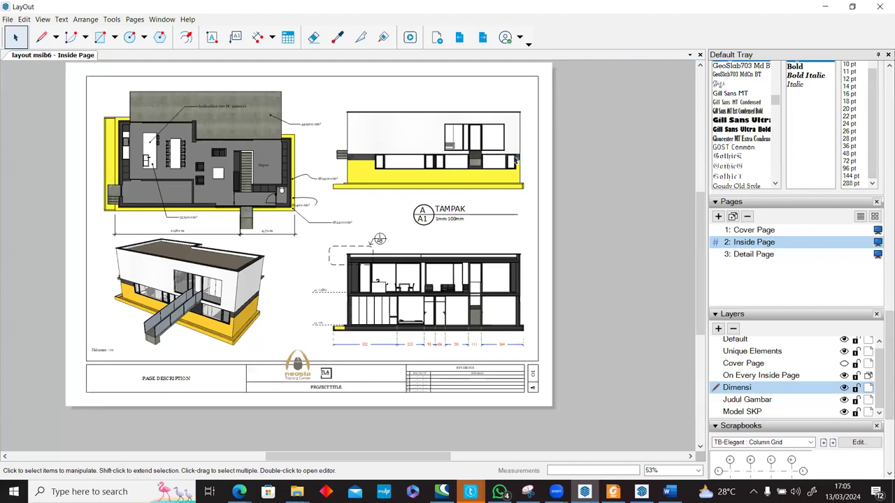
right_click(282, 239)
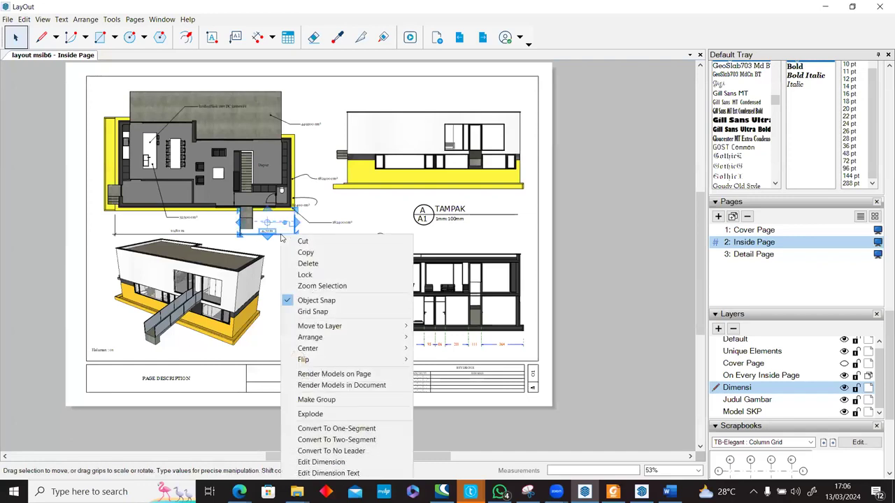
left_click(601, 247)
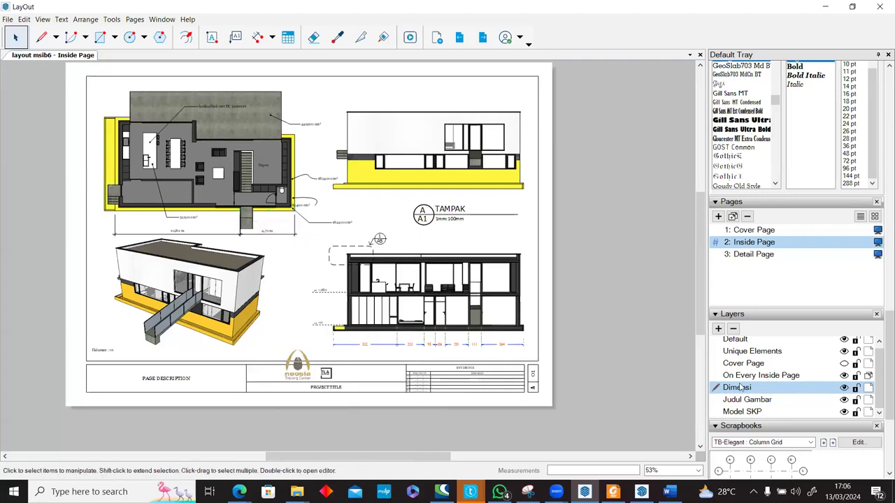
left_click(843, 412)
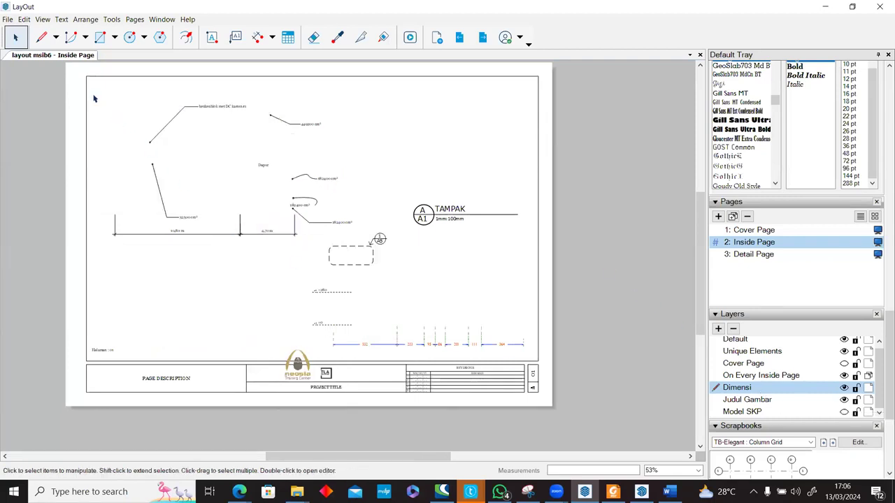
mouse_move(95, 84)
left_mouse_down()
mouse_move(198, 170)
mouse_move(424, 321)
mouse_move(531, 356)
left_mouse_up()
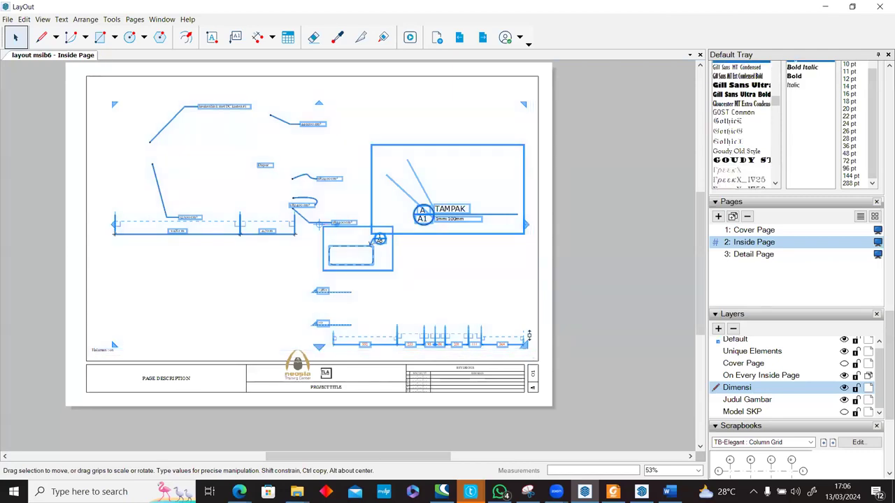
right_click(444, 219)
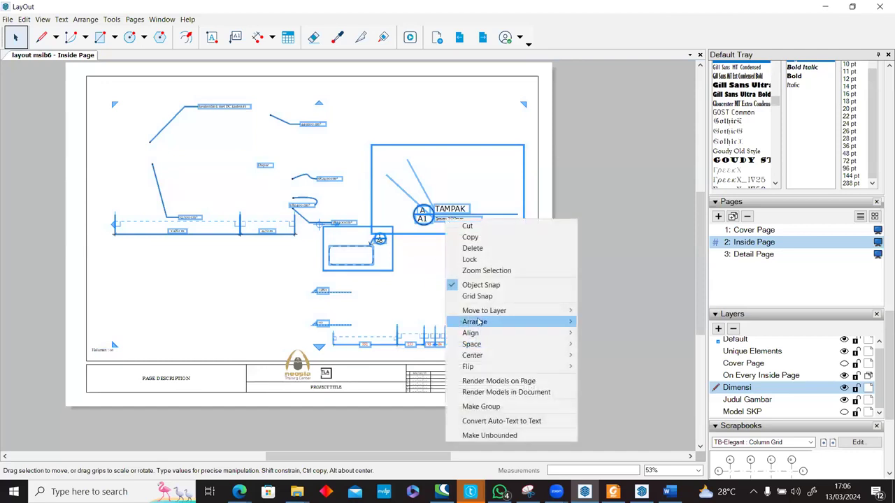
mouse_move(489, 313)
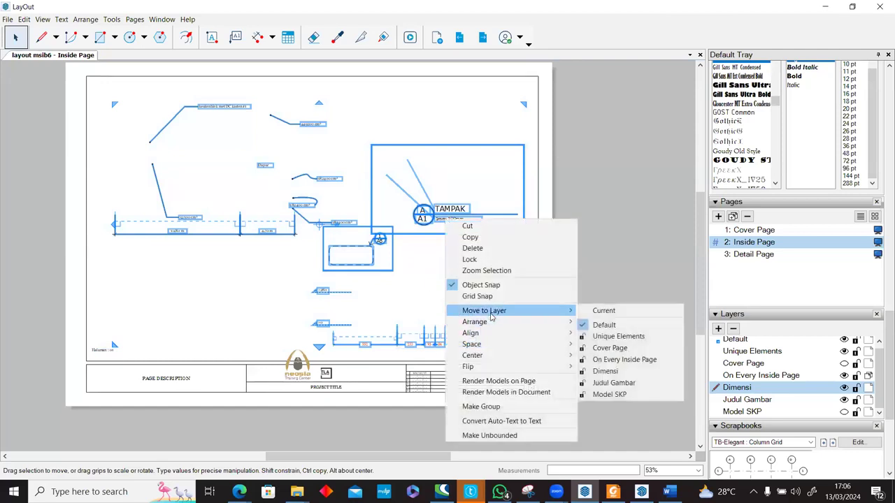
left_click(633, 371)
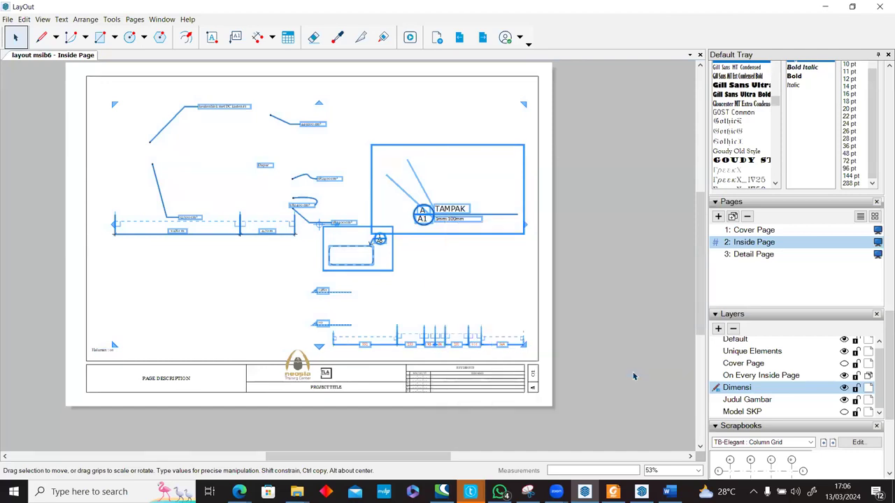
Step: Check the Dimensi layer by hiding and showing it, and make the Model SKP layer visible again
left_click(844, 389)
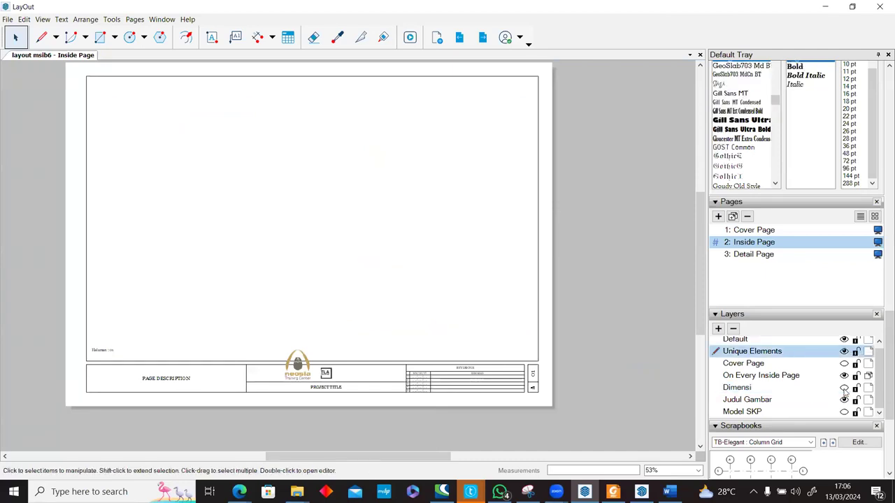
left_click(843, 388)
left_click(844, 412)
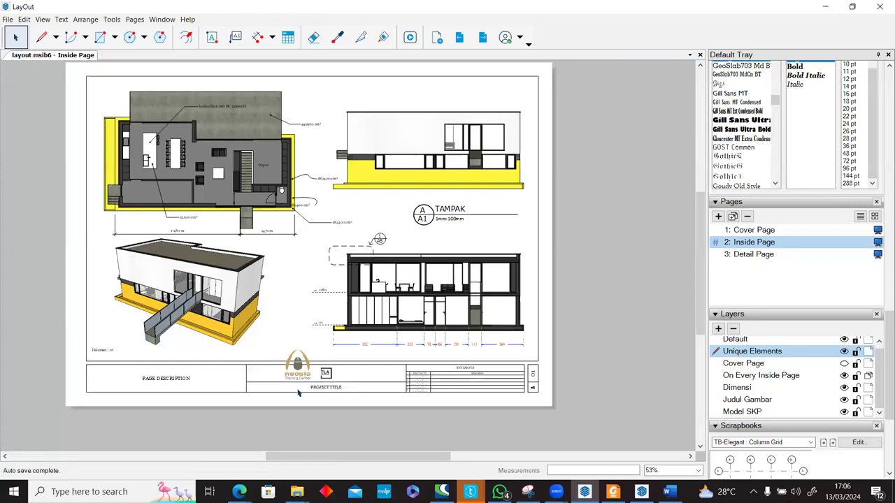
scroll(284, 393, "up", 2)
scroll(370, 381, "down", 3)
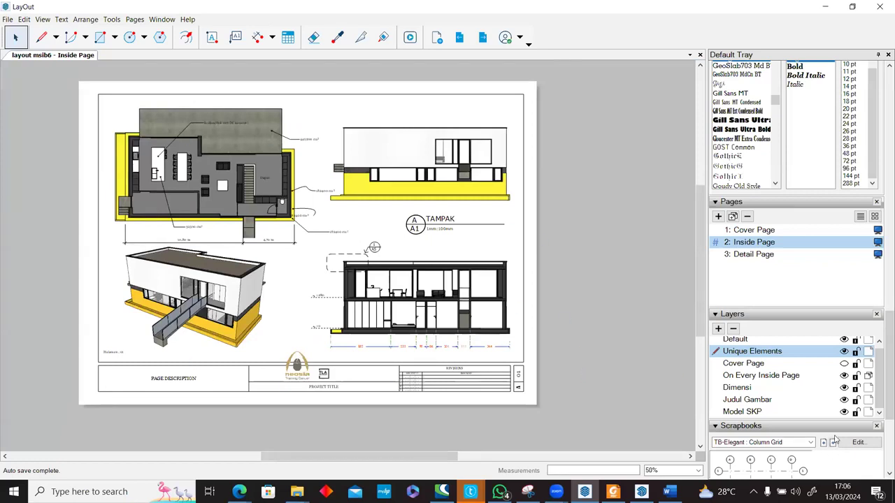
Step: Hide the Dimensi and Model SKP layers and move the page frame, title block, logos and page number to Judul Gambar
left_click(844, 387)
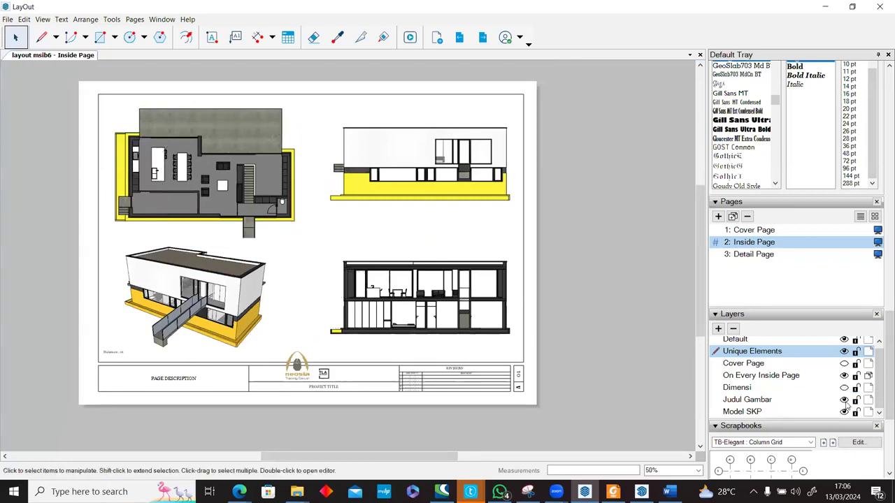
left_click(844, 412)
scroll(370, 312, "down", 1)
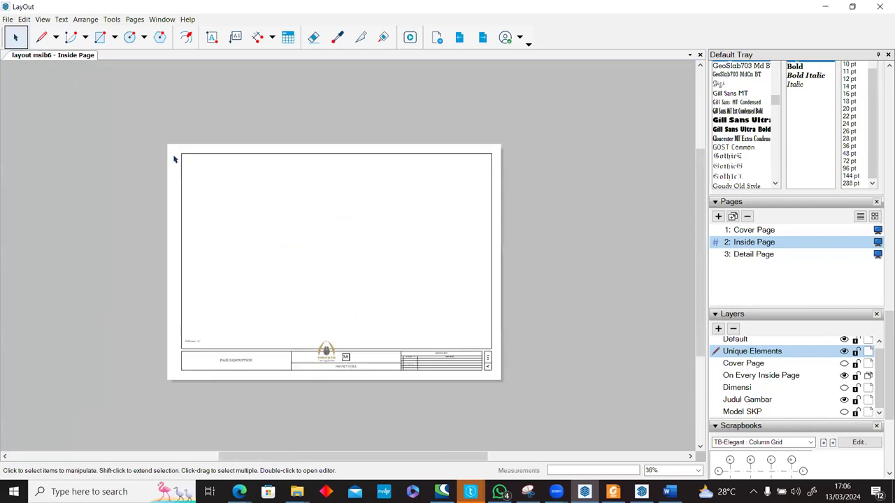
left_click_drag(165, 134, 536, 404)
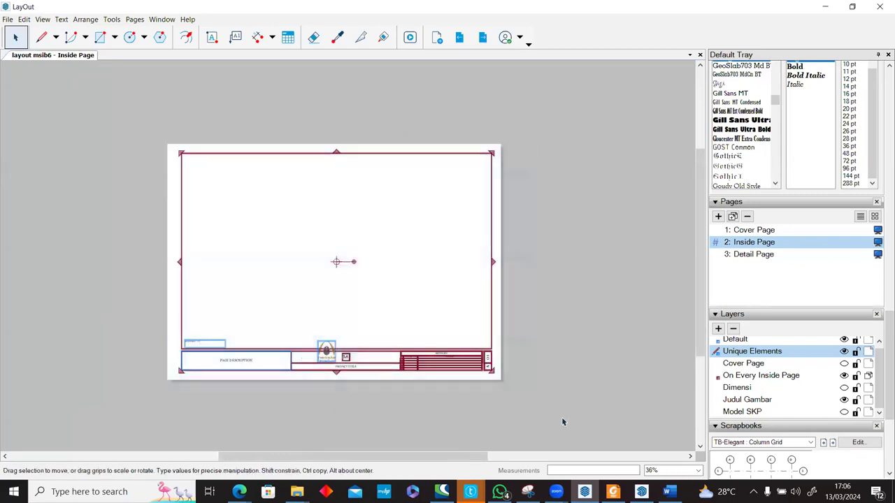
right_click(488, 319)
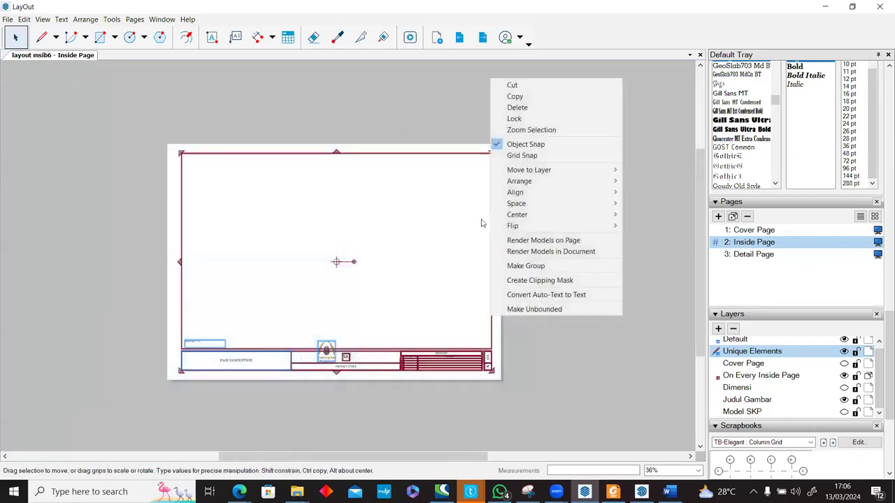
mouse_move(541, 175)
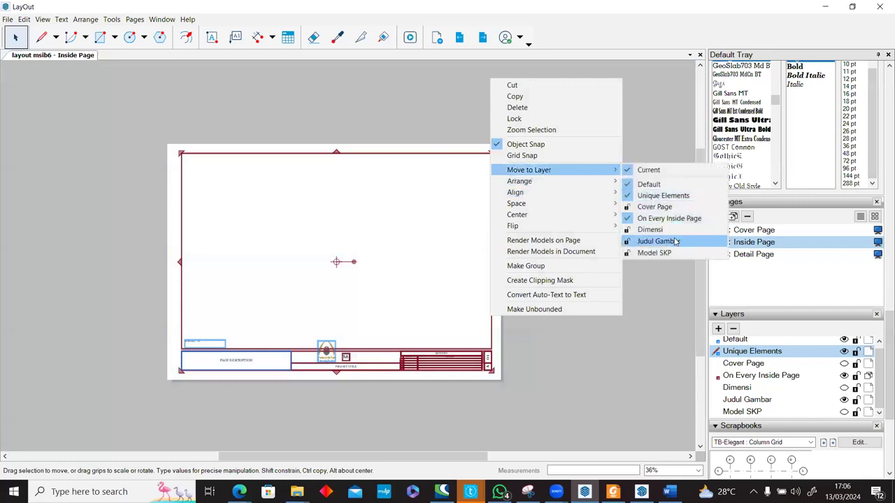
left_click(624, 240)
left_click(556, 326)
Step: Examine the title block on the Inside Page and compare it with the content of the Detail Page
scroll(339, 369, "up", 4)
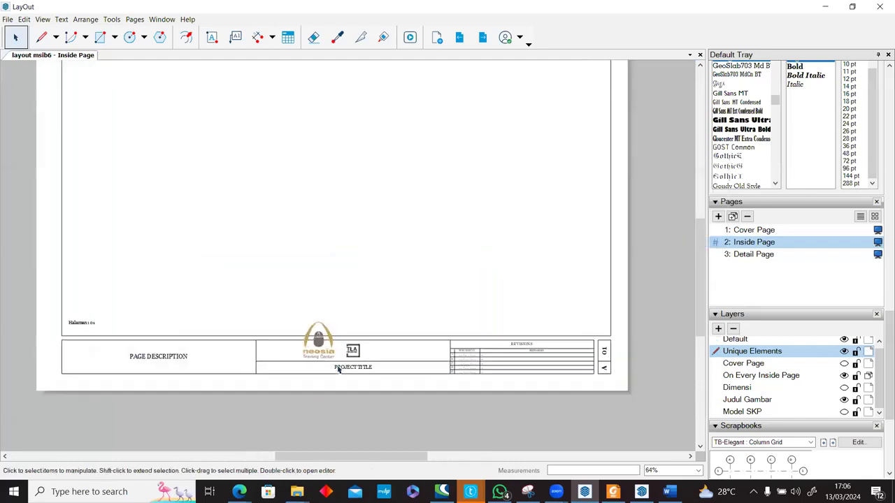
scroll(363, 355, "down", 2)
scroll(363, 355, "down", 1)
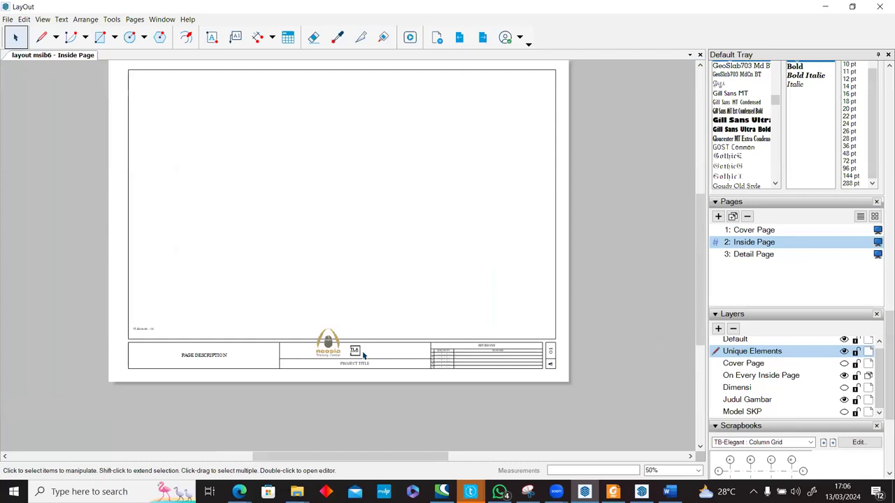
scroll(363, 355, "down", 1)
left_click(482, 38)
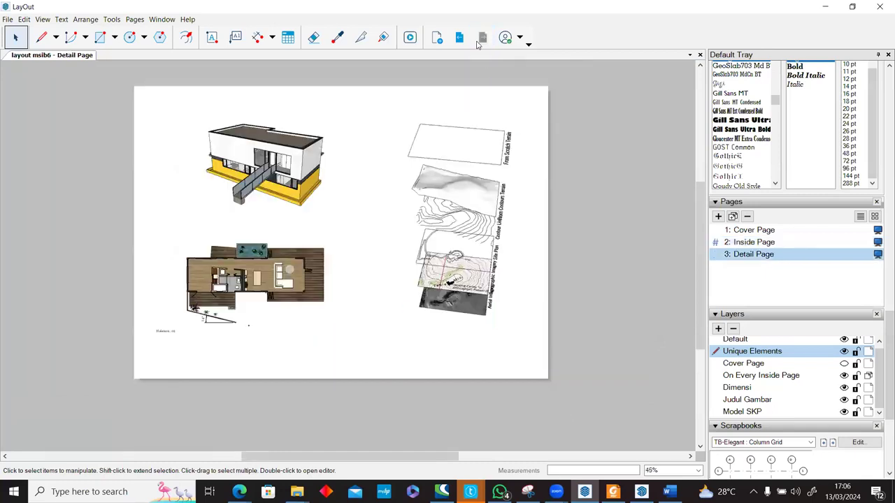
left_click(459, 37)
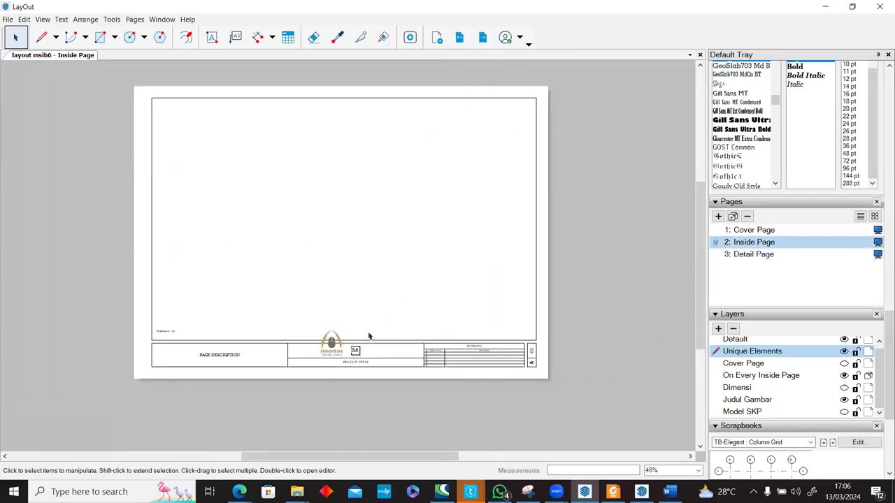
scroll(369, 337, "up", 3)
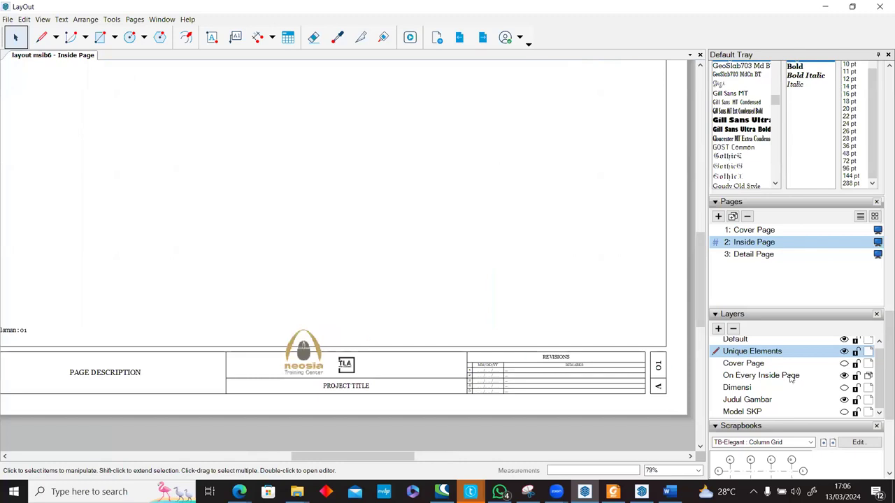
Step: Turn the visibility of the Model SKP and Dimensi layers back on
left_click_drag(878, 366, 880, 404)
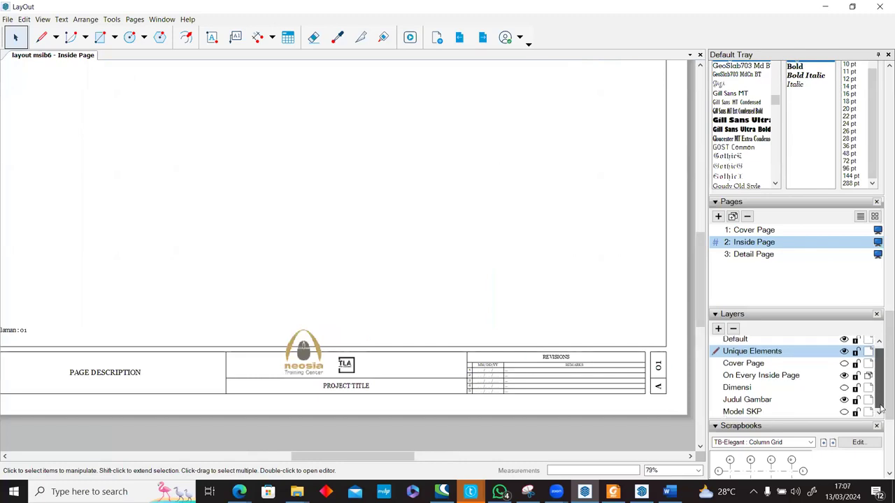
left_click(844, 412)
left_click(844, 388)
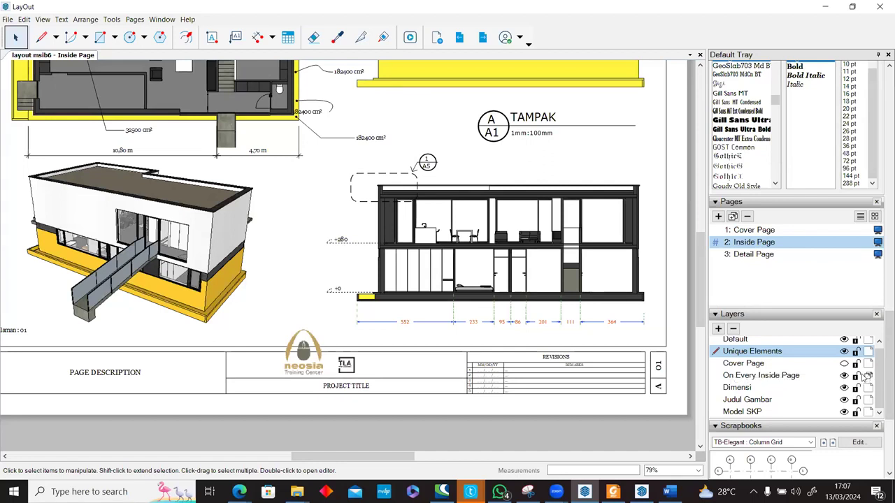
Step: Delete the TLA logo from the title block above the project title
scroll(346, 370, "up", 3)
left_click(346, 365)
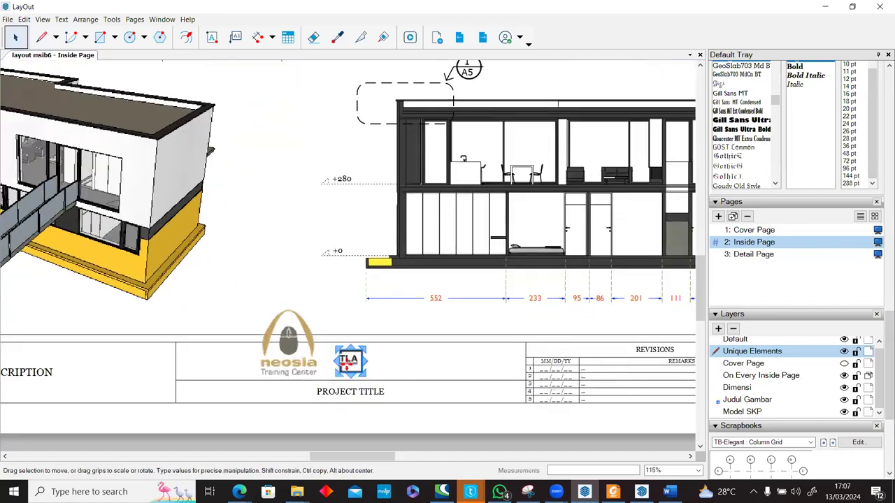
key("Delete")
Step: Move the neosia Training Center logo above PROJECT TITLE and shrink it to fit inside the title block cell
left_click(296, 347)
left_click_drag(296, 347, 374, 352)
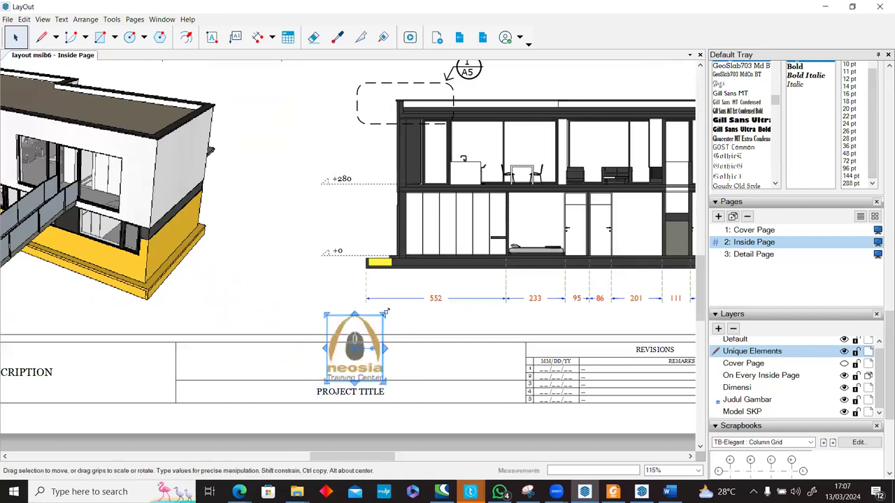
left_click_drag(383, 314, 383, 349)
left_click(396, 366)
scroll(403, 368, "down", 4)
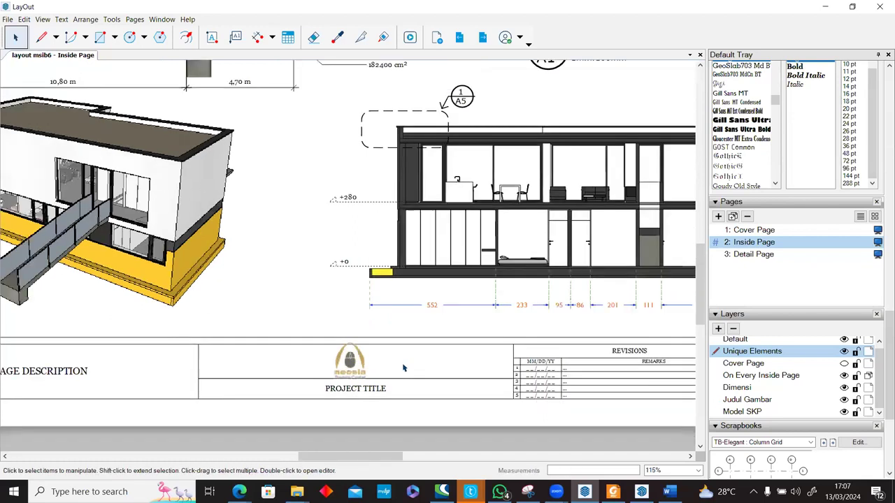
Step: Compare the title block and logo across the Cover Page, Inside Page and Detail Page
scroll(403, 368, "down", 3)
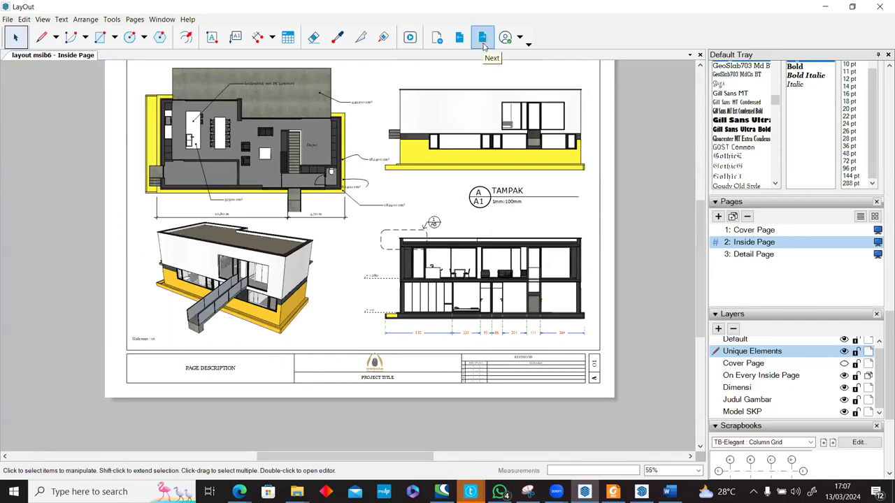
left_click(483, 39)
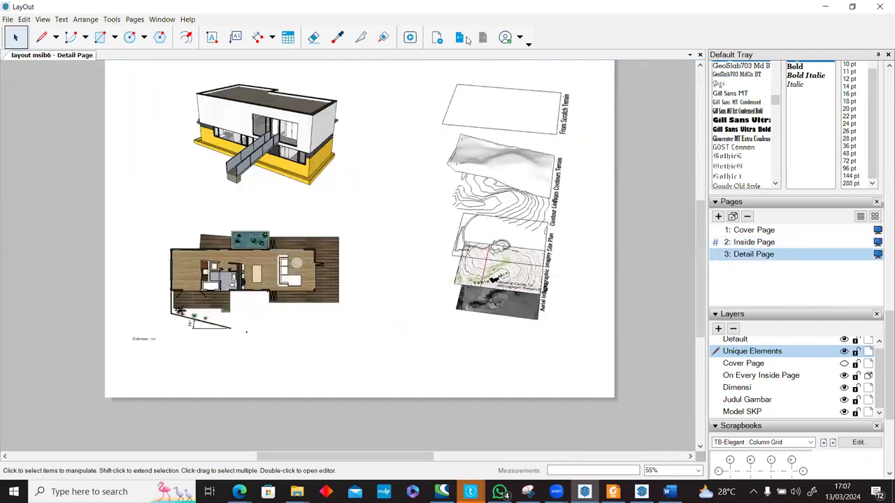
left_click(465, 39)
left_click(464, 39)
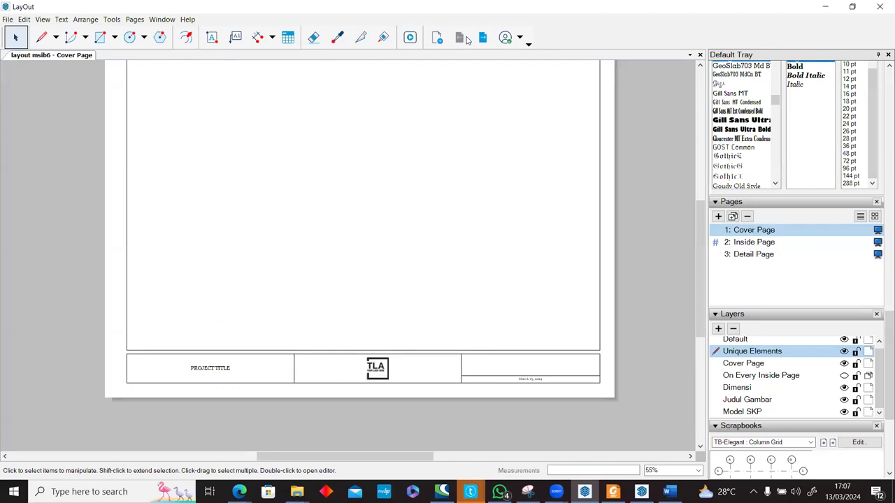
left_click(381, 358)
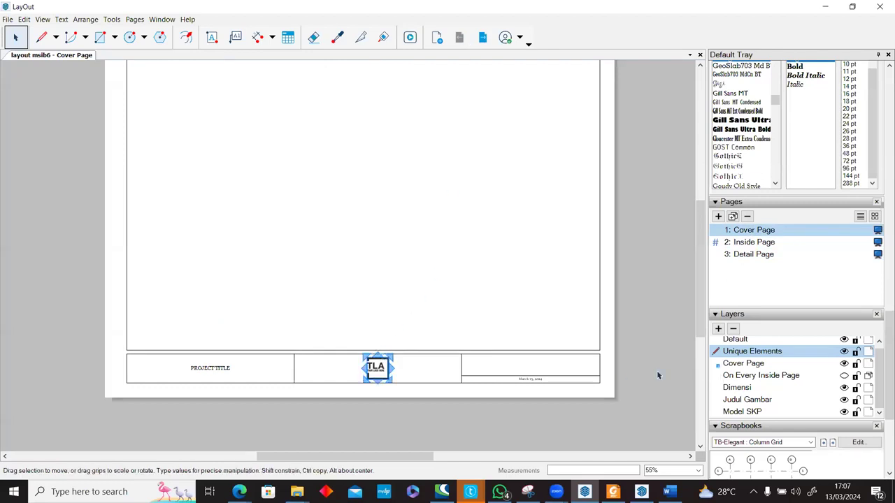
left_click(439, 358)
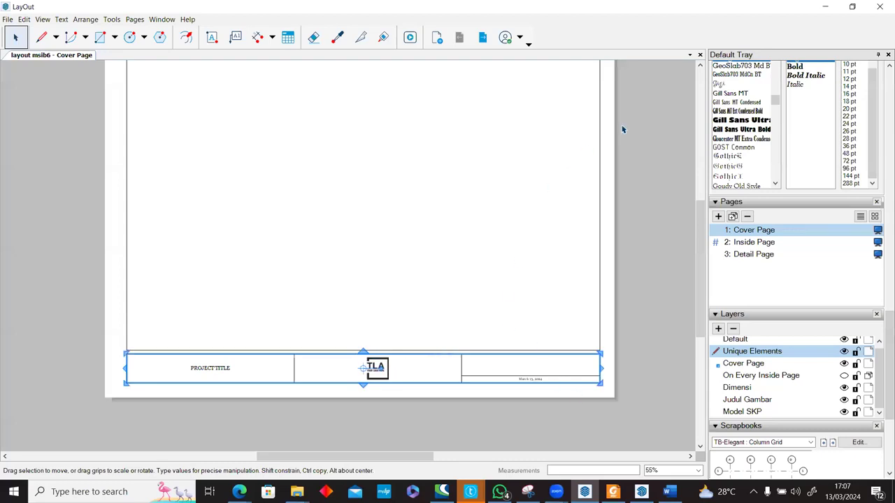
left_click(623, 129)
left_click(482, 37)
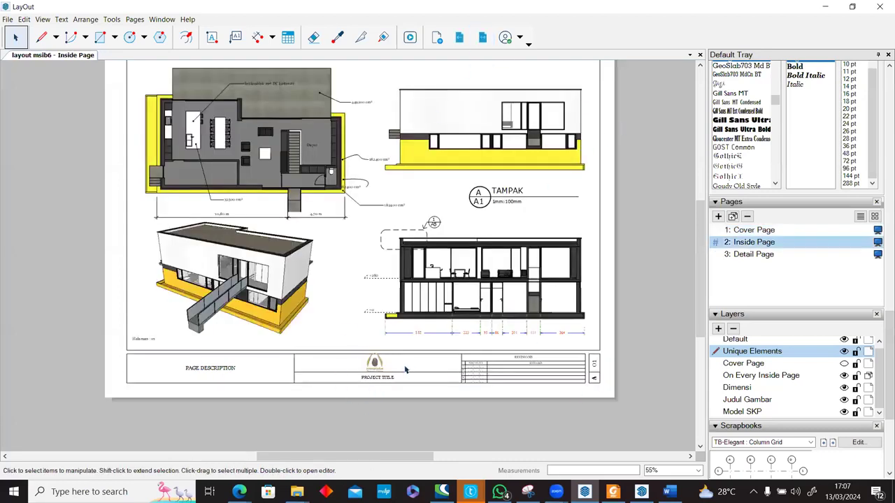
left_click(483, 37)
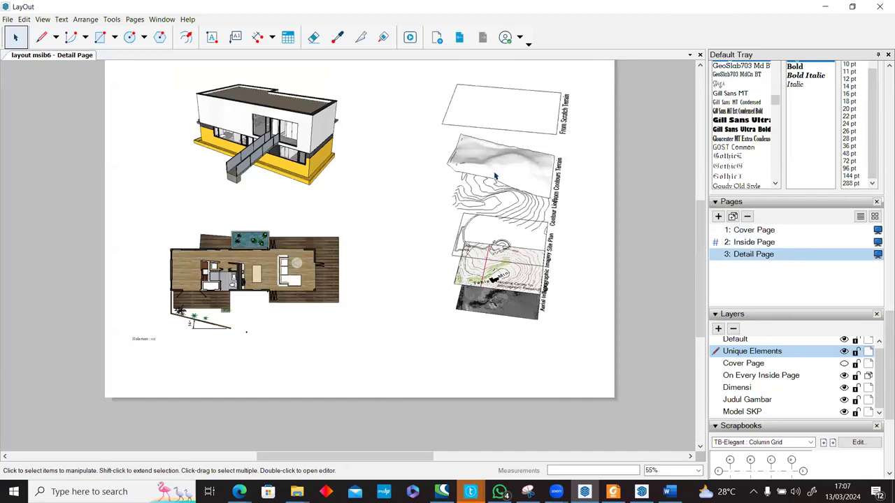
left_click(459, 37)
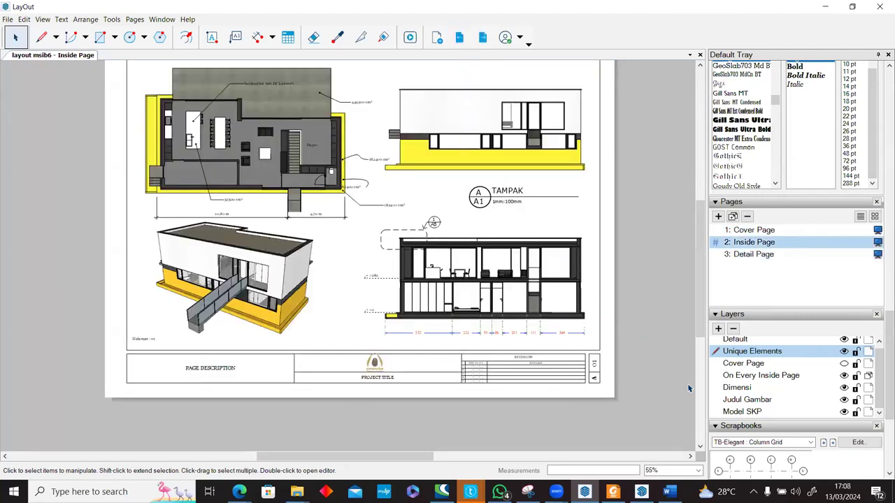
Step: Share the Judul Gambar layer across pages and check that the logo and revision table belong to it
left_click(868, 400)
left_click(481, 39)
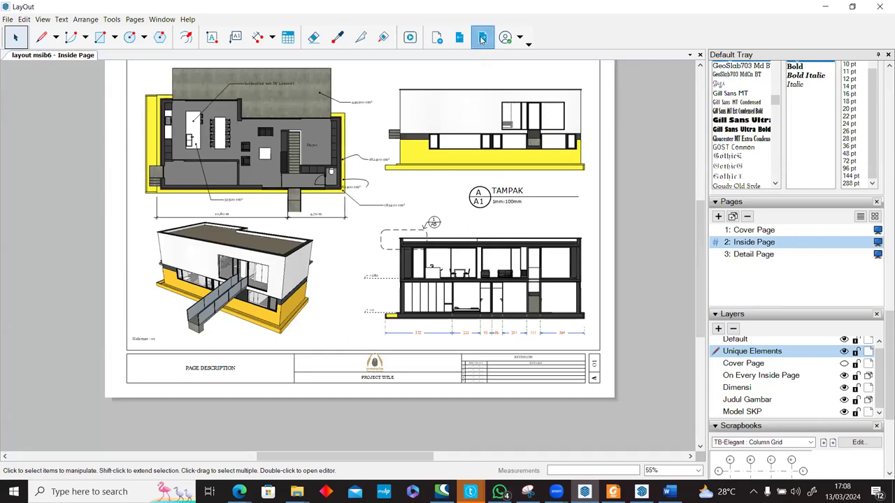
left_click(462, 39)
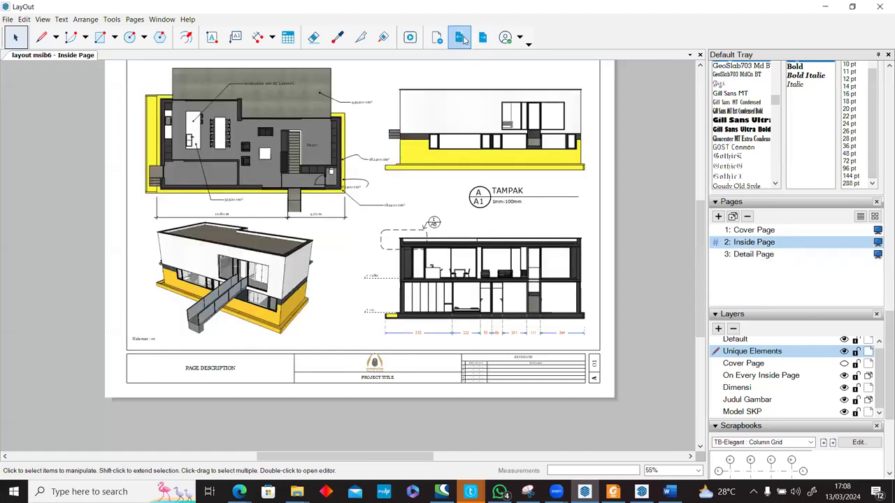
left_click(383, 362)
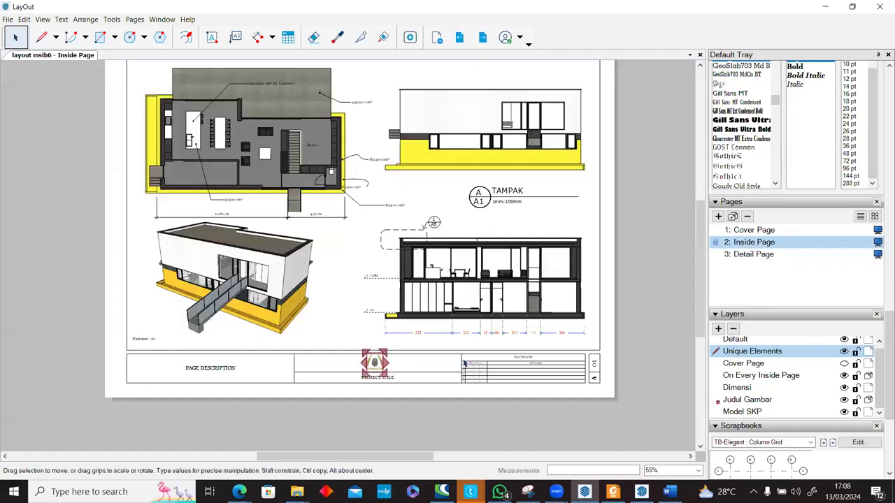
left_click(463, 361)
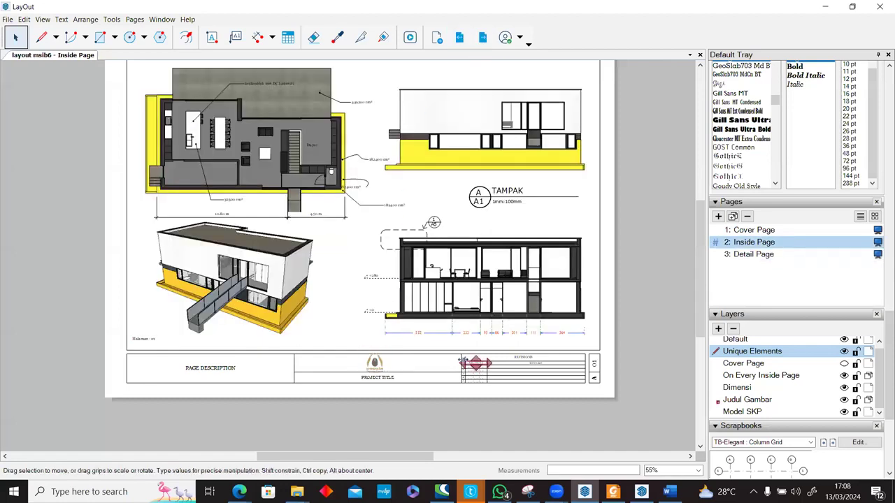
left_click(486, 397)
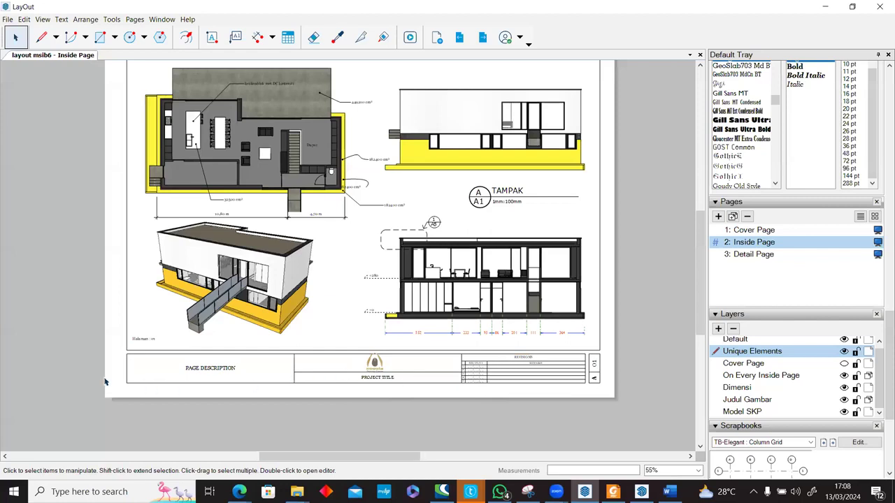
Step: Move the Halaman page-number label on the Inside Page into the upper corner of the PAGE DESCRIPTION cell
scroll(126, 385, "up", 3)
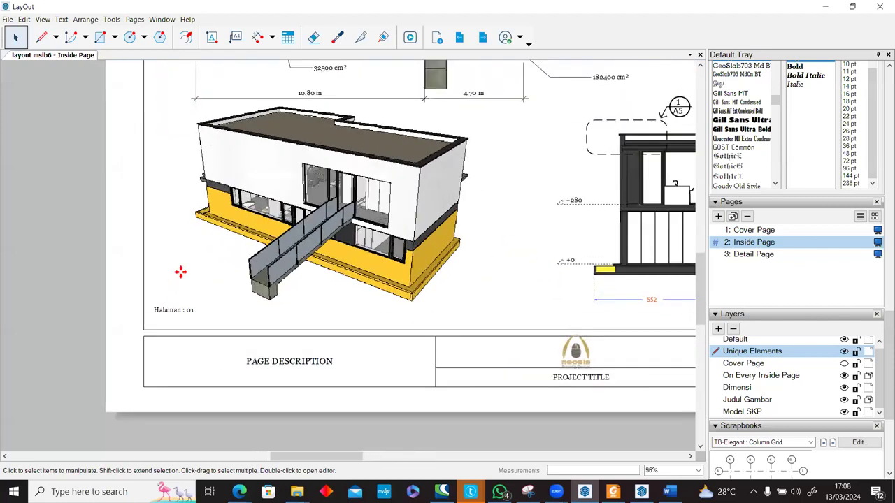
scroll(180, 272, "up", 3)
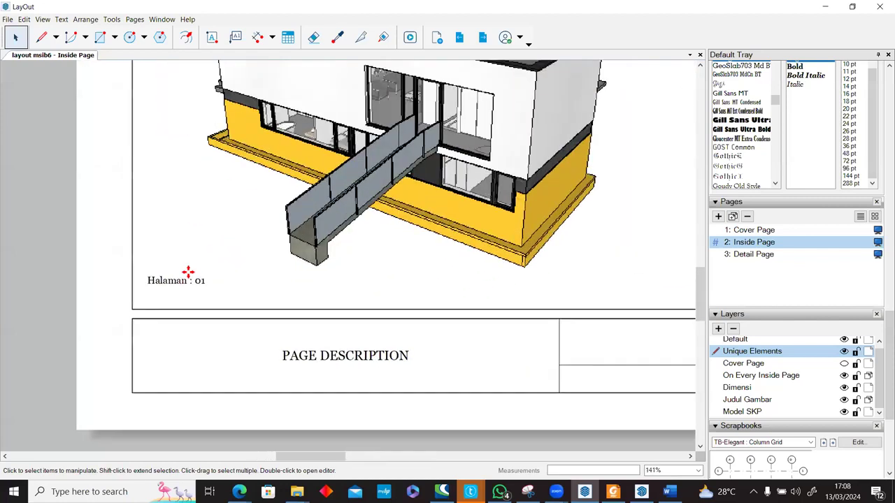
left_click(183, 330)
left_click_drag(179, 326, 179, 328)
left_click(119, 299)
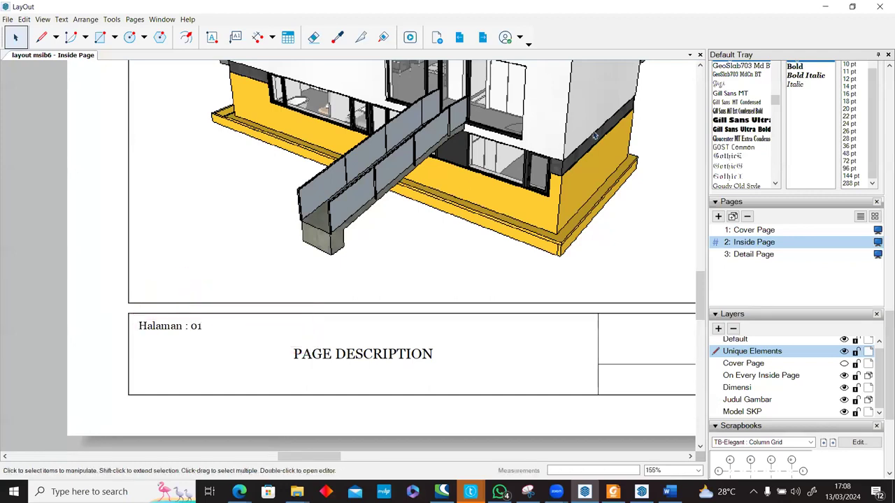
Step: Delete the duplicate Halaman label above the title block on the Detail Page and check the Cover Page
left_click(482, 38)
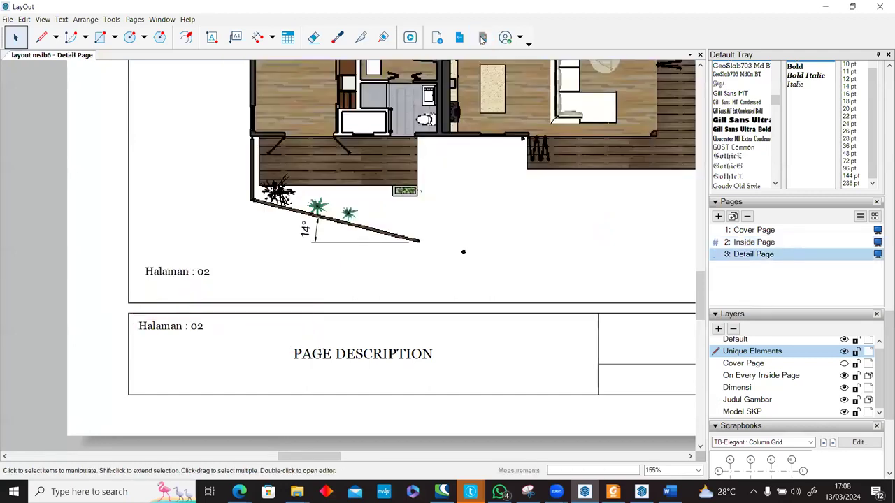
left_click(200, 274)
key("Delete")
left_click(460, 39)
left_click(461, 40)
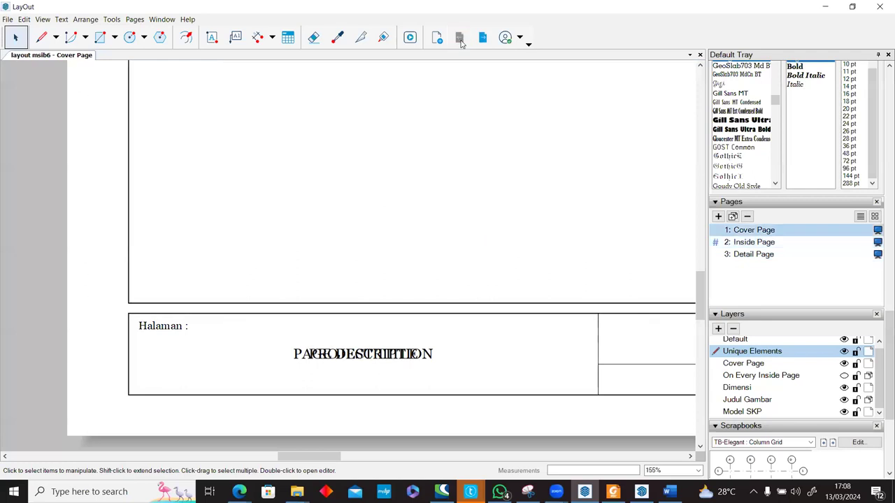
left_click(483, 37)
Step: Lock the Model SKP layer and check the model views on the Inside Page
scroll(363, 240, "down", 3)
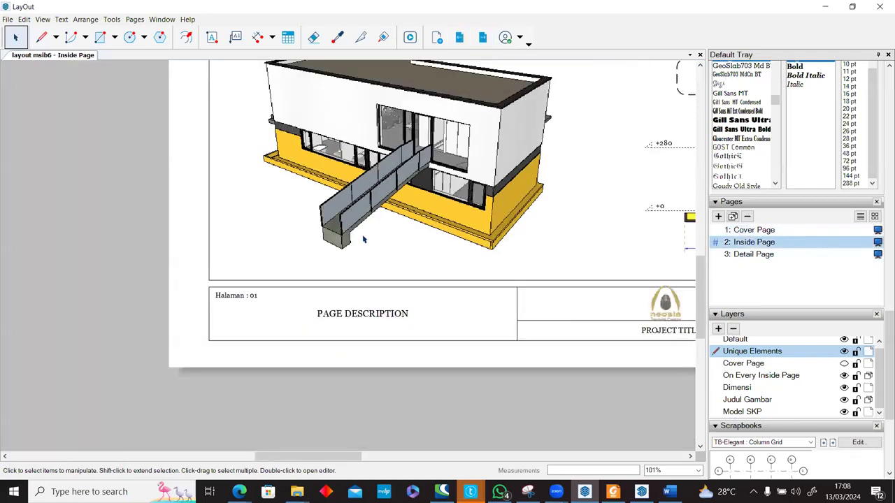
scroll(362, 239, "down", 4)
middle_click_drag(535, 264, 432, 309)
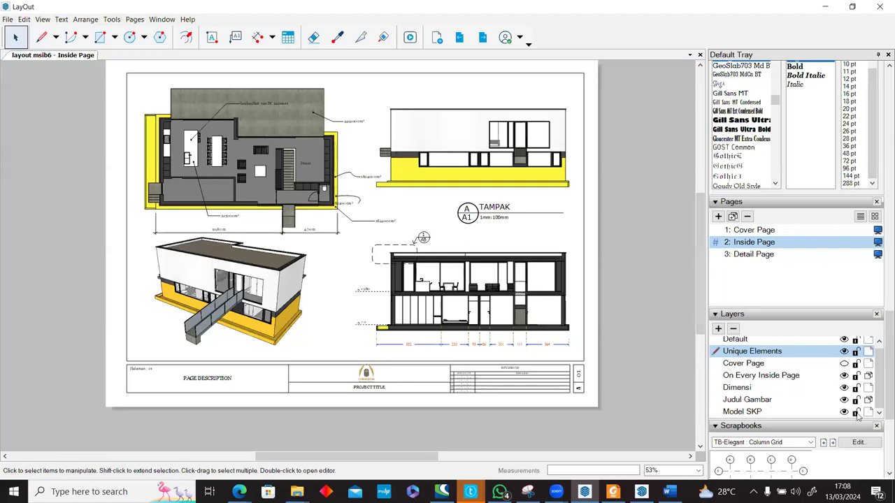
scroll(531, 295, "up", 2)
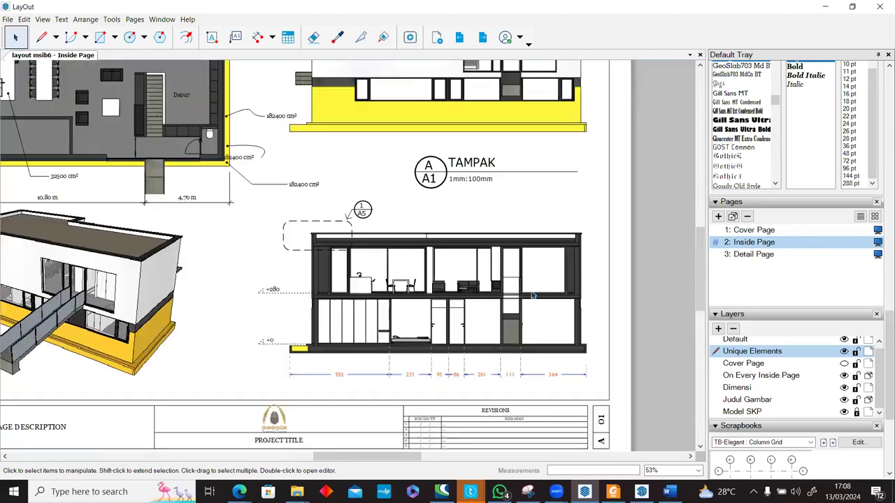
scroll(528, 295, "up", 1)
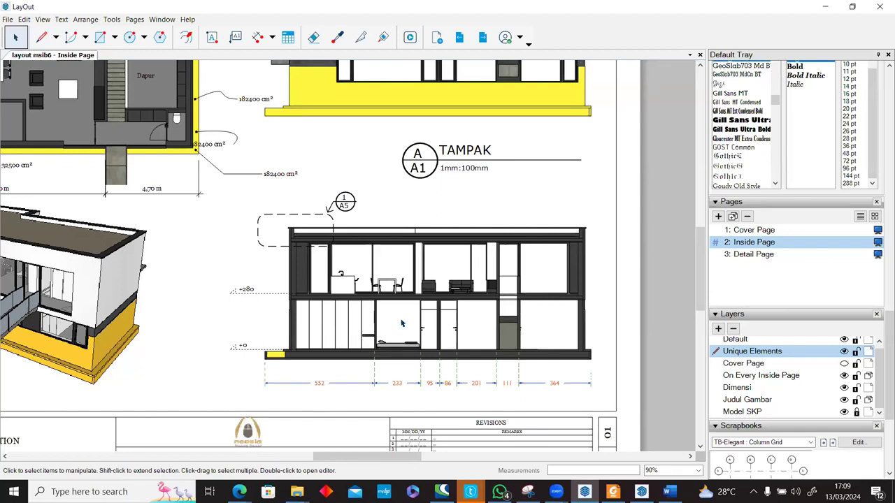
scroll(216, 328, "down", 6)
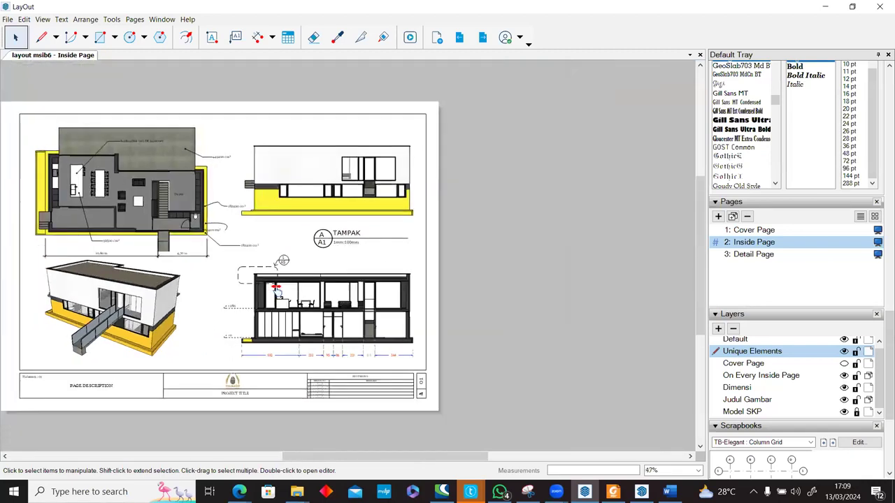
scroll(282, 233, "up", 3)
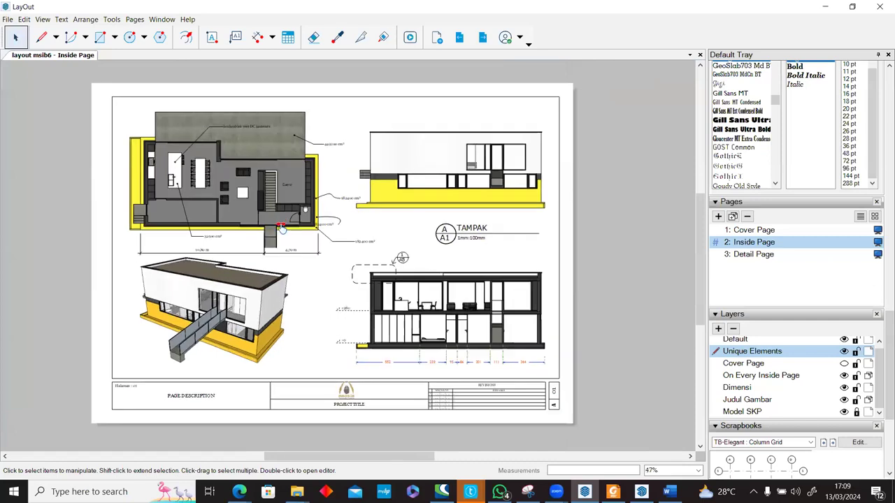
scroll(281, 232, "up", 1)
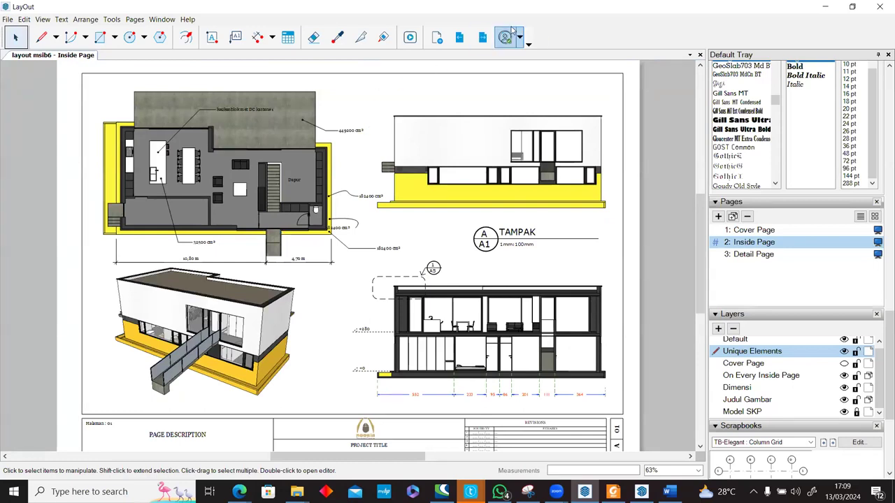
Step: Go to the Detail Page and make Dimensi the active layer
left_click(484, 37)
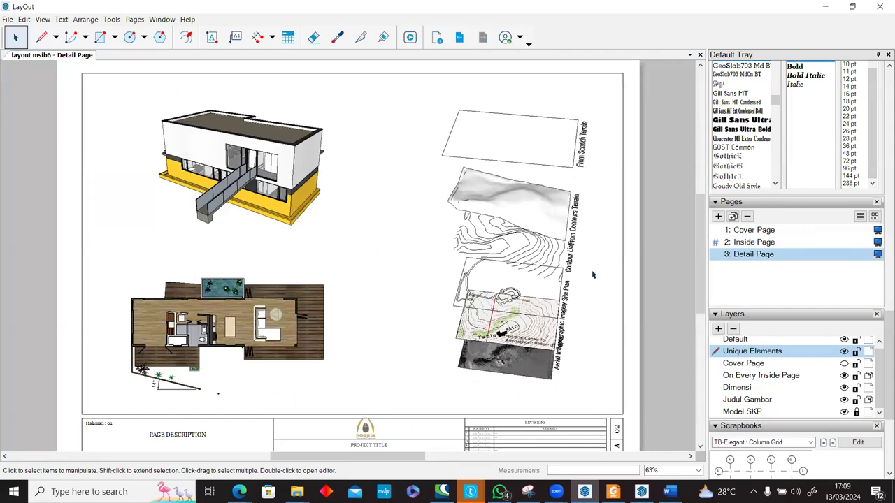
left_click(745, 377)
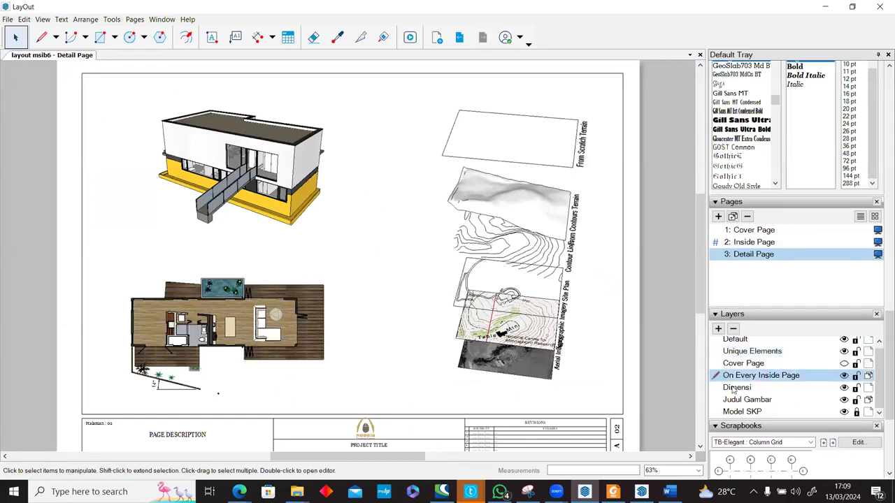
left_click(736, 389)
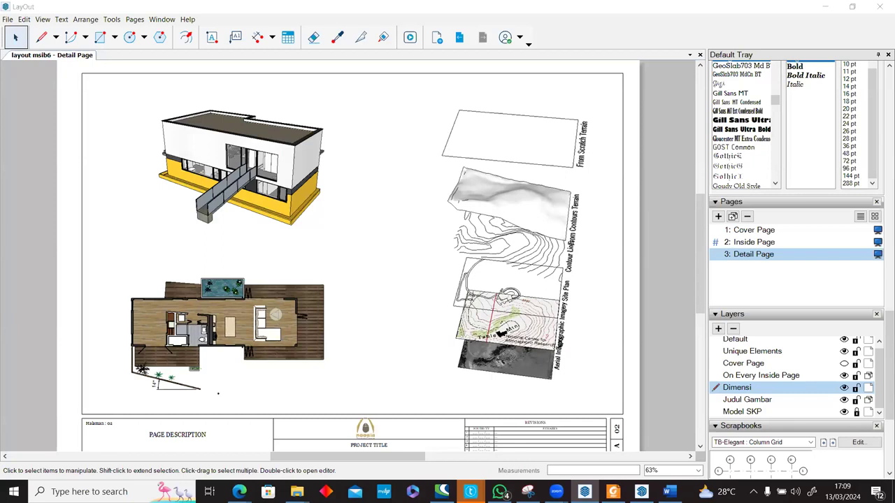
Step: Draw a rectangle about 23 by 24 mm in the empty area between the house view and the terrain diagrams
scroll(356, 234, "up", 2)
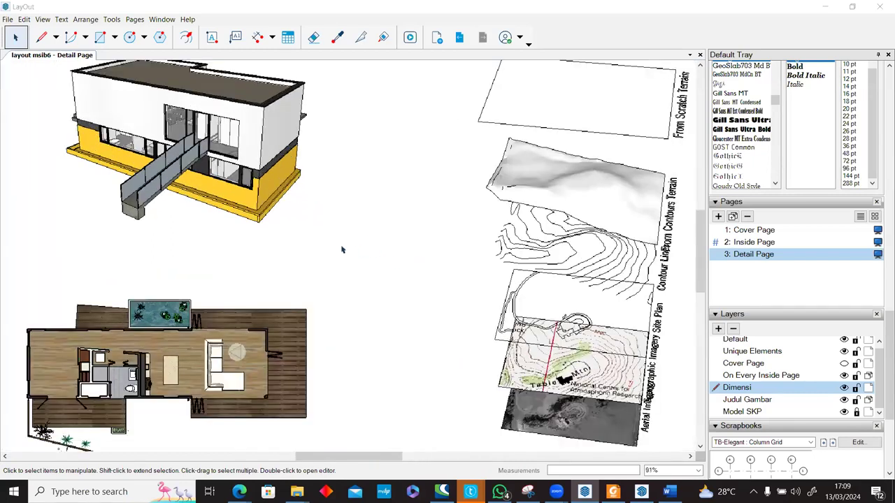
scroll(341, 253, "up", 2)
scroll(332, 237, "up", 1)
left_click(100, 40)
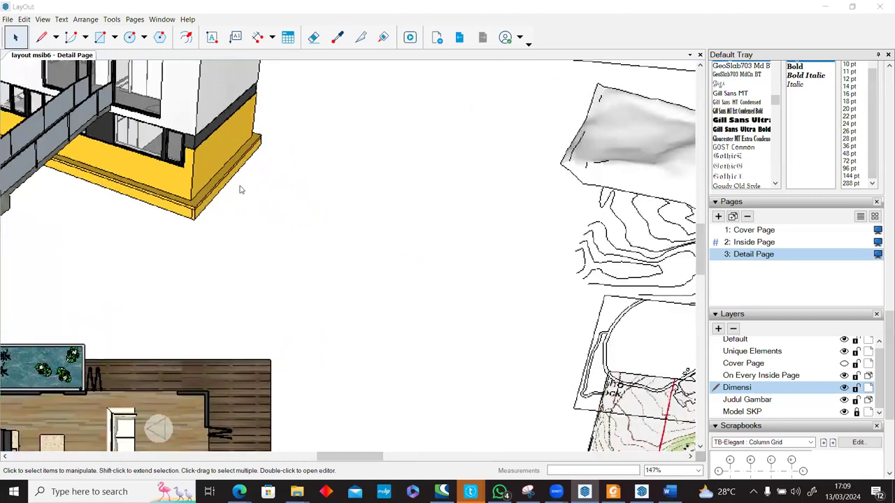
left_click(269, 214)
left_click(345, 293)
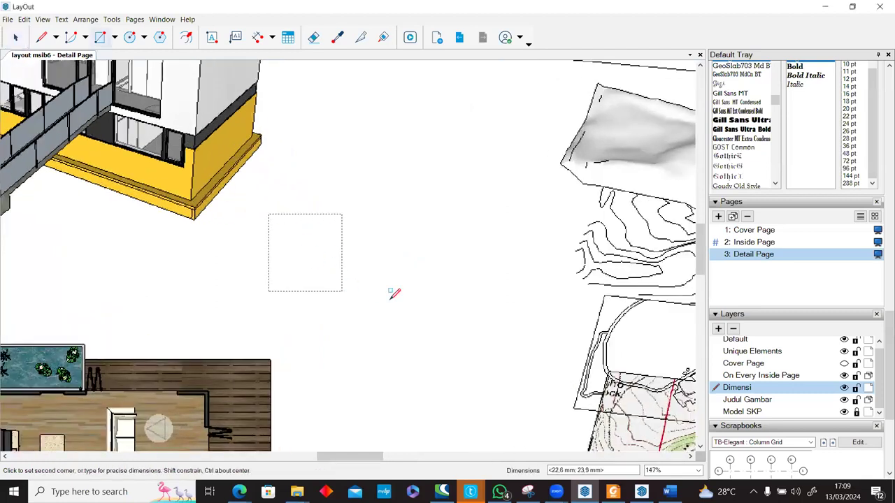
Step: Try to apply a sampled style to the new rectangle with the Style tool
left_click(16, 37)
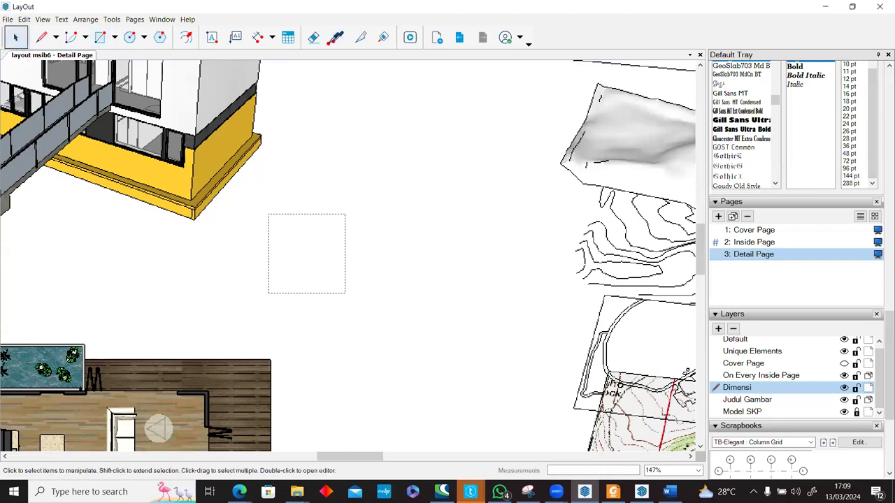
left_click(337, 37)
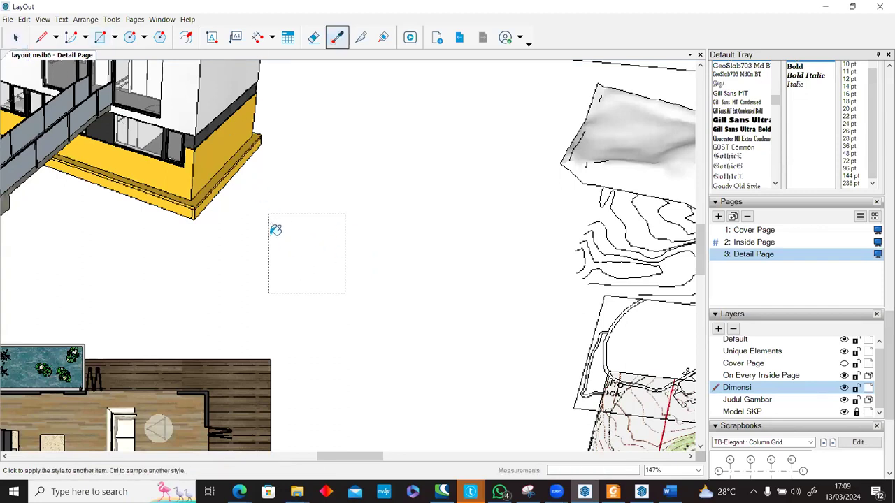
left_click(329, 40)
left_click(288, 263)
scroll(280, 252, "down", 3)
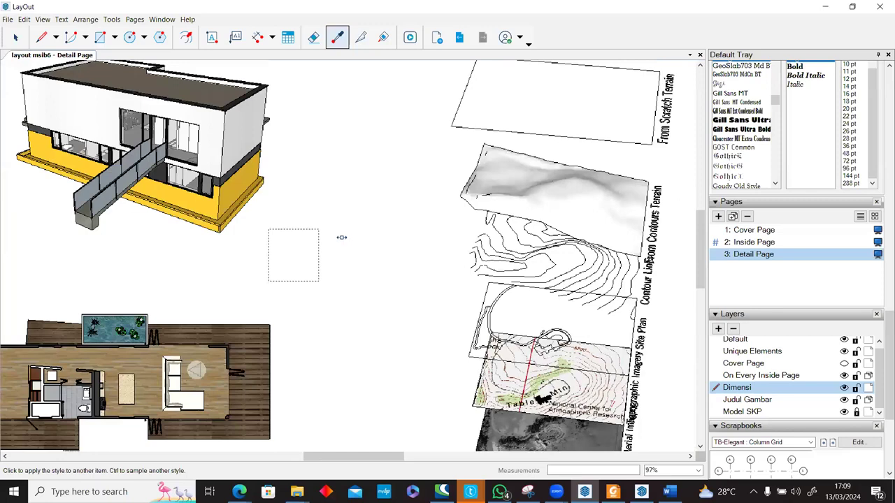
scroll(283, 251, "up", 3)
Step: Select the new rectangle between the house view and the terrain diagrams and set its dash scale to 1 x
key("space")
left_click(300, 258)
left_click_drag(886, 323, 881, 126)
scroll(873, 129, "up", 3)
left_click(785, 141)
left_click(782, 139)
left_click(875, 140)
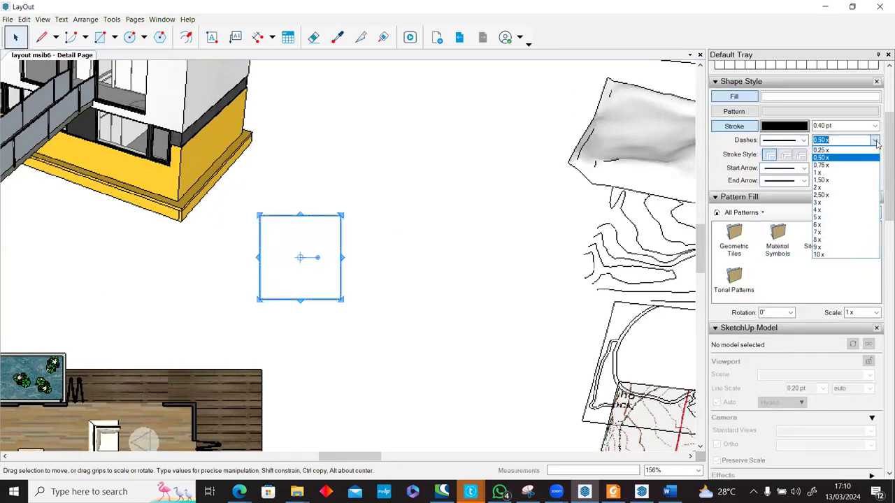
left_click(762, 111)
Step: Fill the selected rectangle with a solid yellow colour and deselect it
scroll(368, 247, "down", 1)
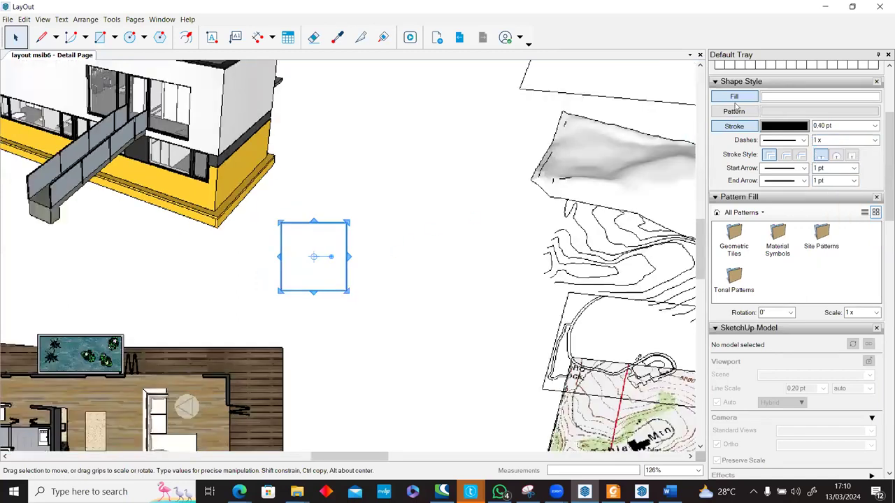
scroll(775, 104, "up", 2)
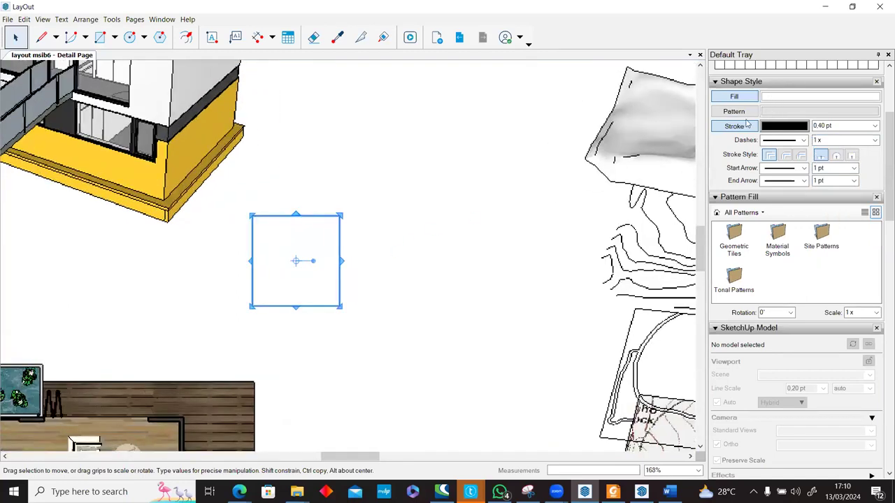
scroll(746, 124, "up", 3)
left_click(745, 123)
left_click(494, 325)
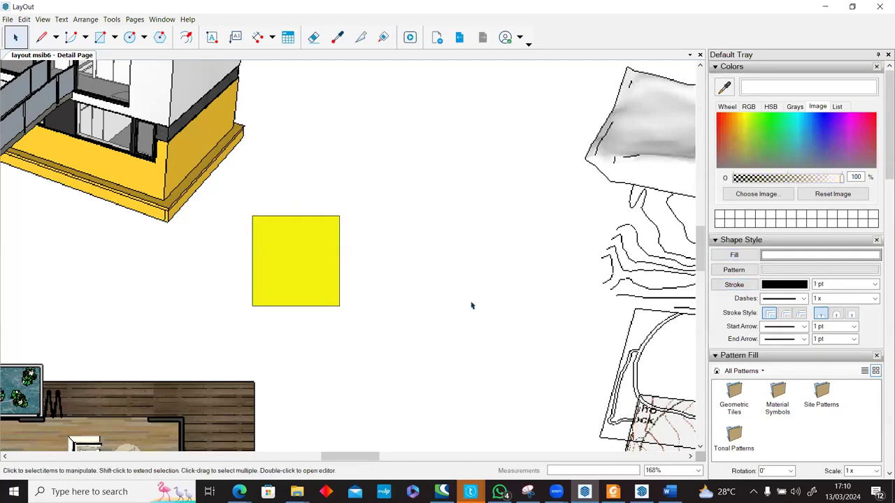
Step: Move the yellow rectangle down and to the right within the empty area beside the floor plan
scroll(471, 306, "down", 4)
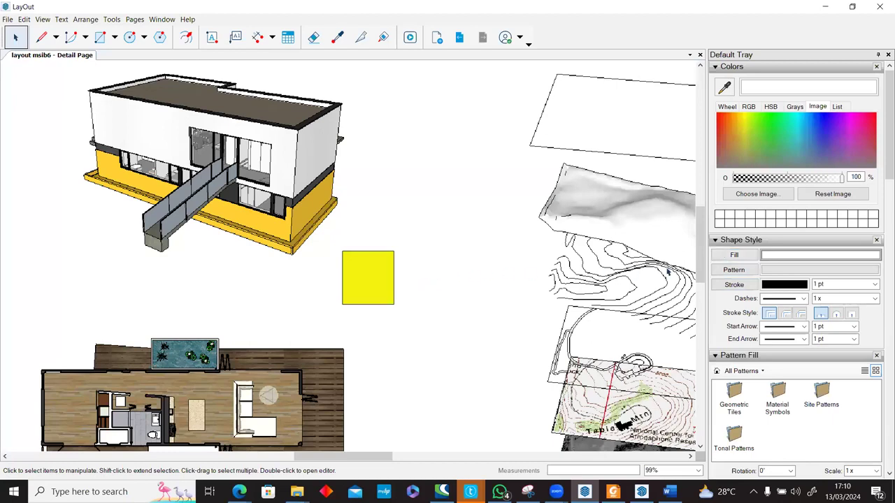
scroll(421, 280, "up", 3)
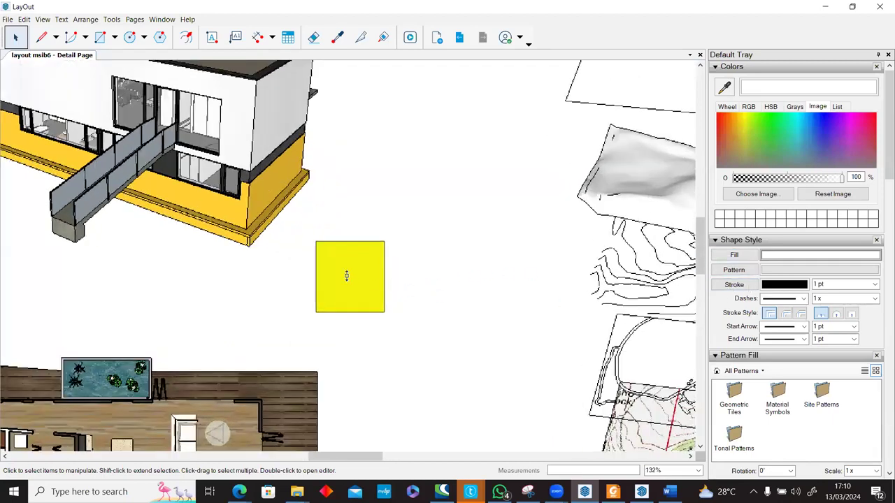
left_click(346, 276)
left_click_drag(372, 303, 427, 375)
Step: Turn off the moved rectangle's fill so only its black outline is drawn
left_click(726, 256)
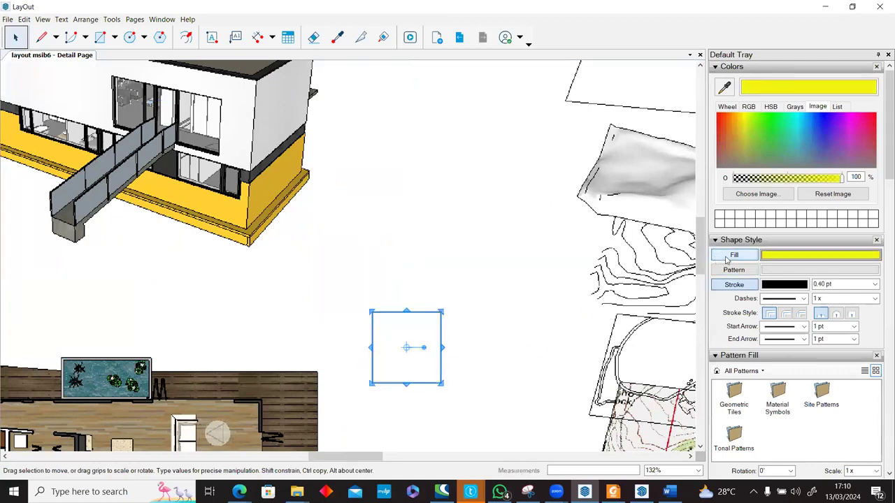
left_click(727, 257)
left_click(727, 258)
left_click(411, 375)
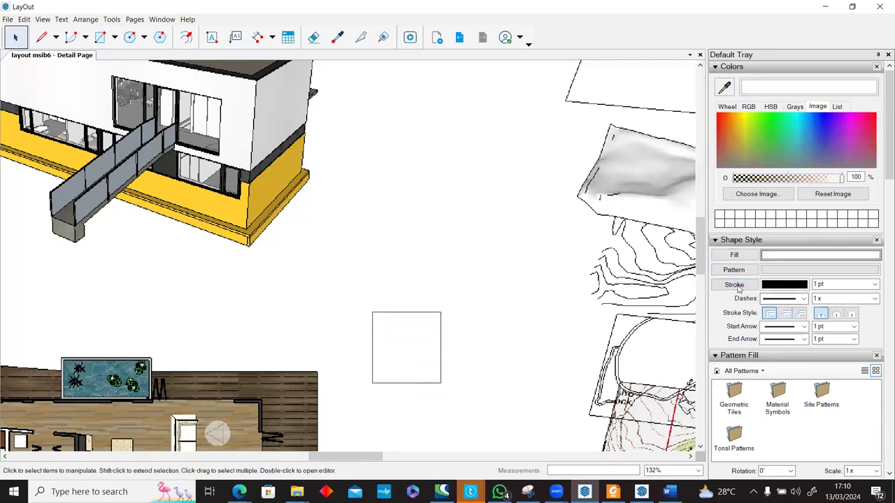
Step: Open the stroke colour for editing and select the unfilled rectangle by its edge
left_click(781, 286)
left_click(781, 285)
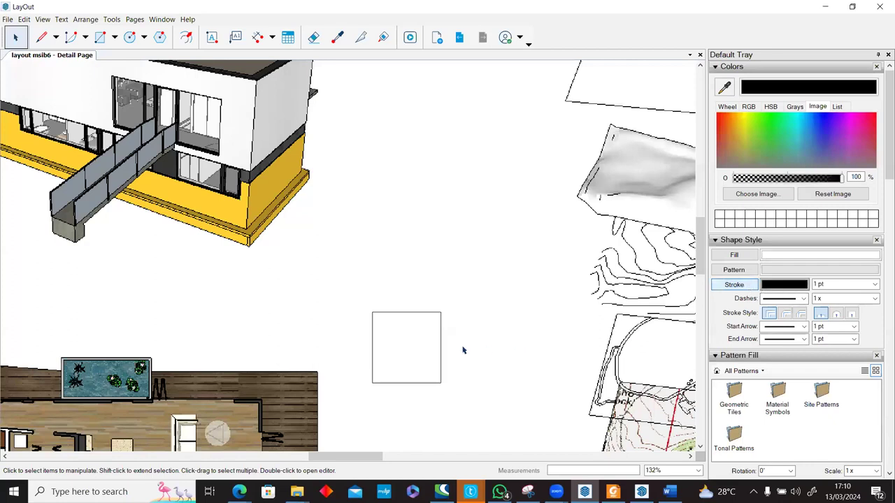
left_click(441, 343)
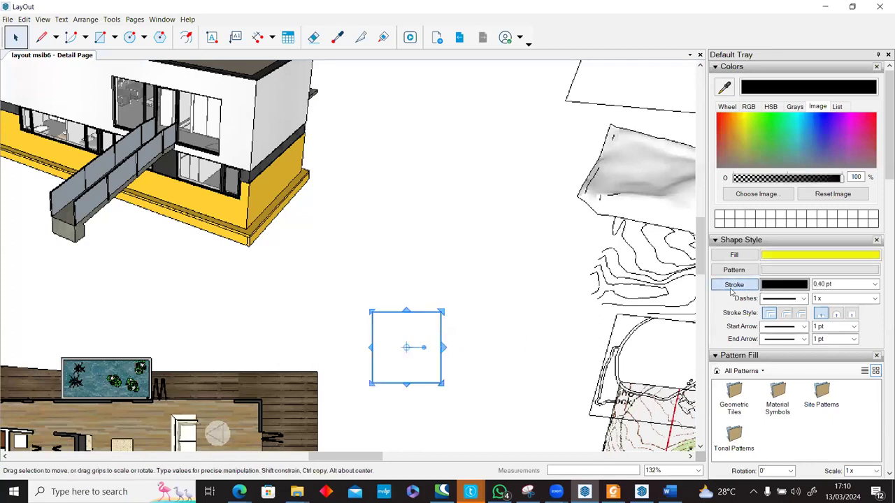
left_click(529, 321)
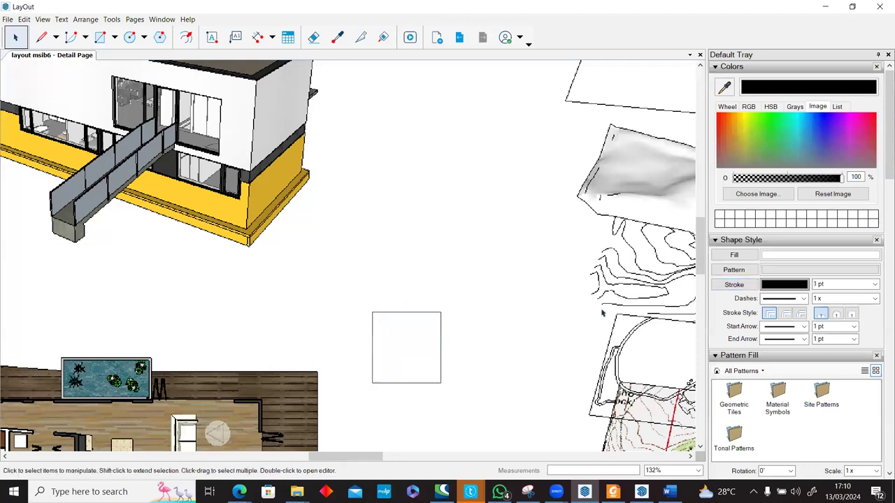
left_click(440, 332)
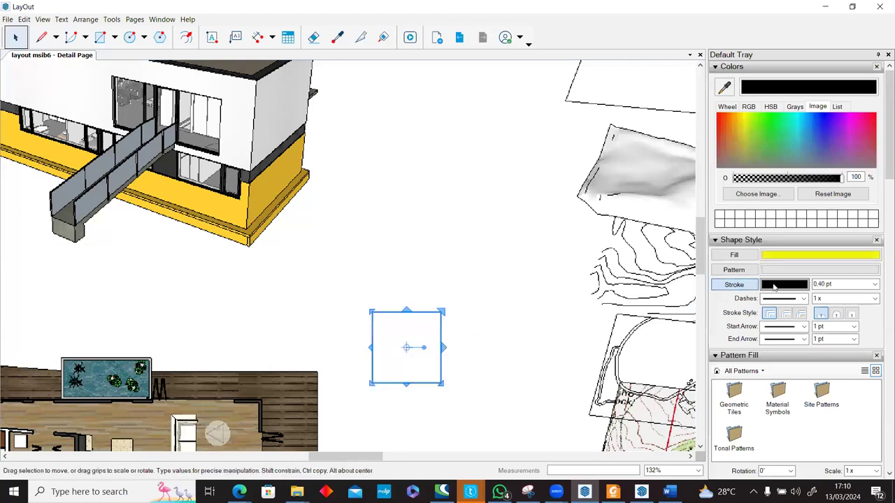
Step: Give the square an orange-red outline with a stroke width of 0.80 pt
left_click(853, 145)
left_click(505, 358)
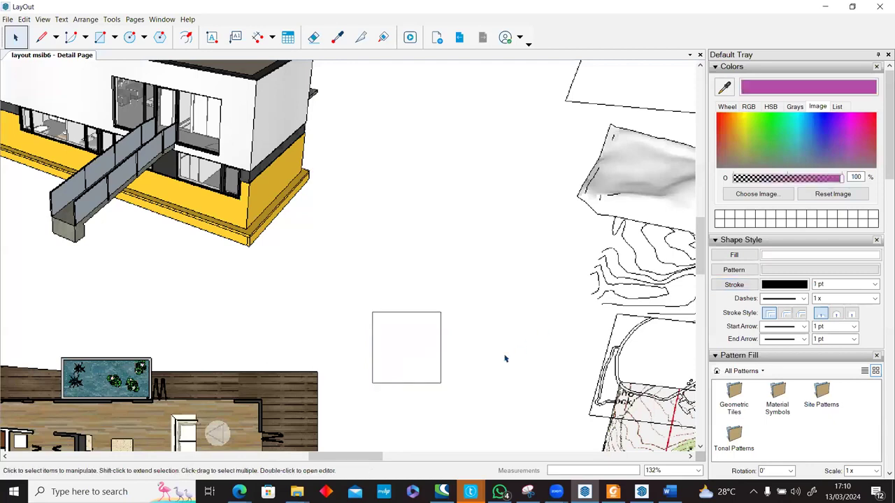
left_click(441, 340)
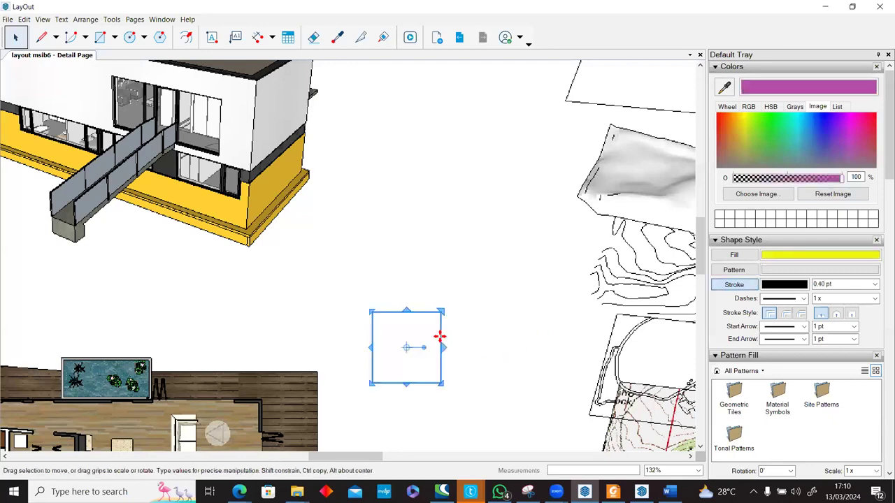
left_click(781, 288)
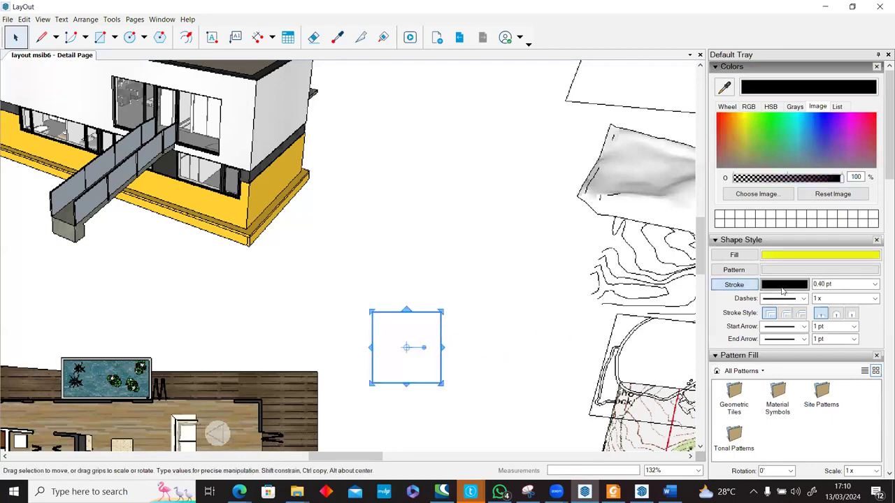
left_click(726, 122)
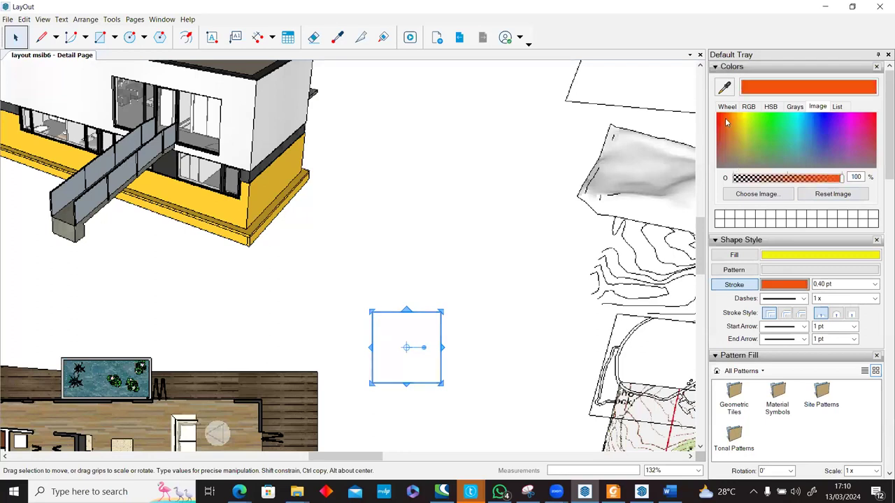
left_click(876, 298)
left_click(875, 295)
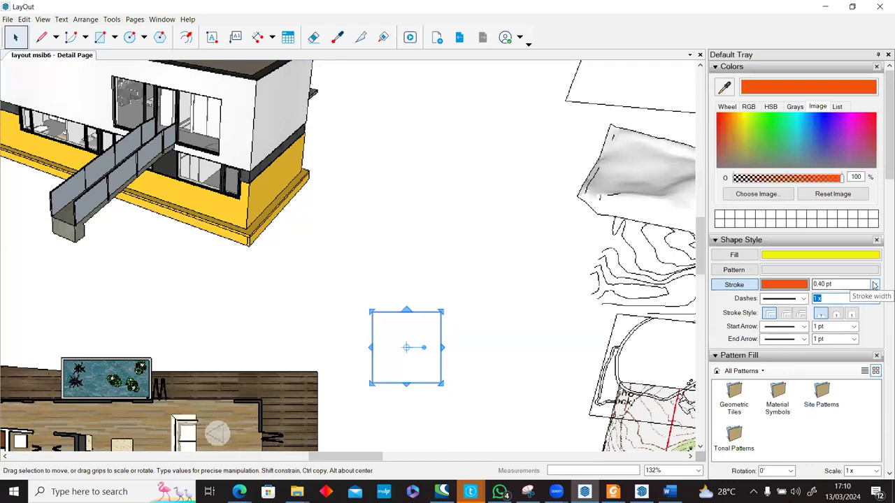
left_click(874, 285)
left_click(852, 324)
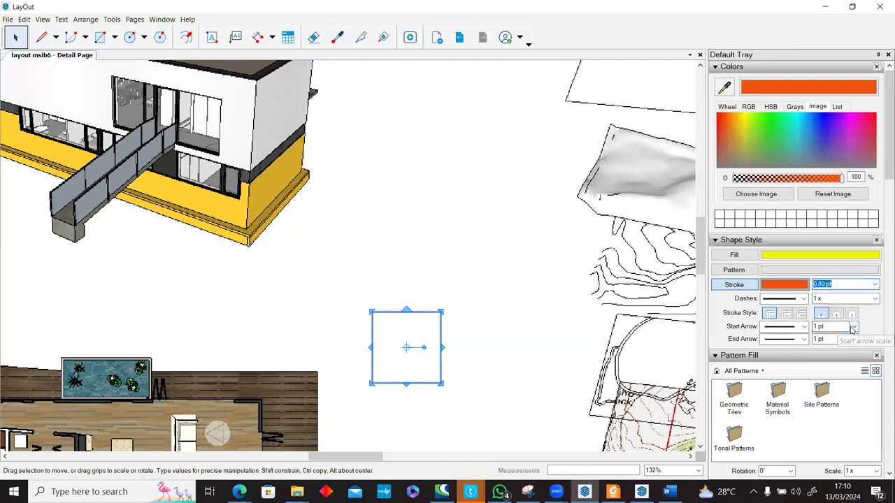
left_click(456, 399)
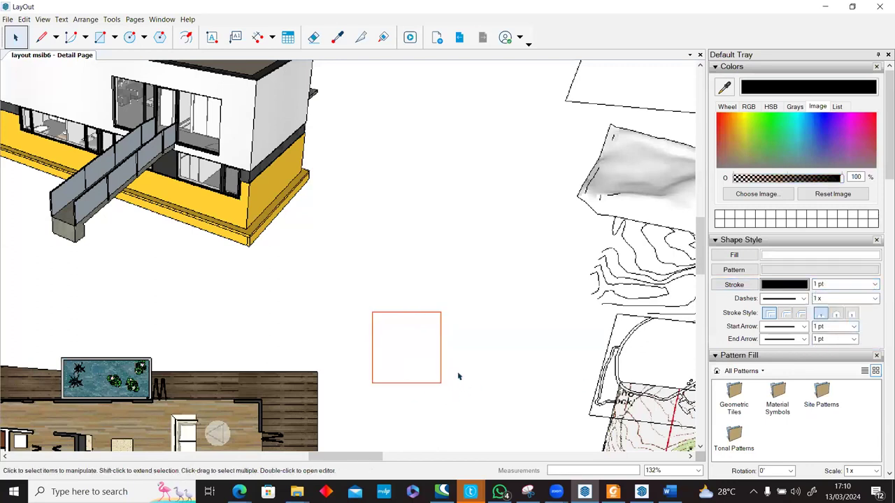
Step: Apply the Aluminum pattern from Material Symbols to the square and turn on its yellow fill
left_click(441, 364)
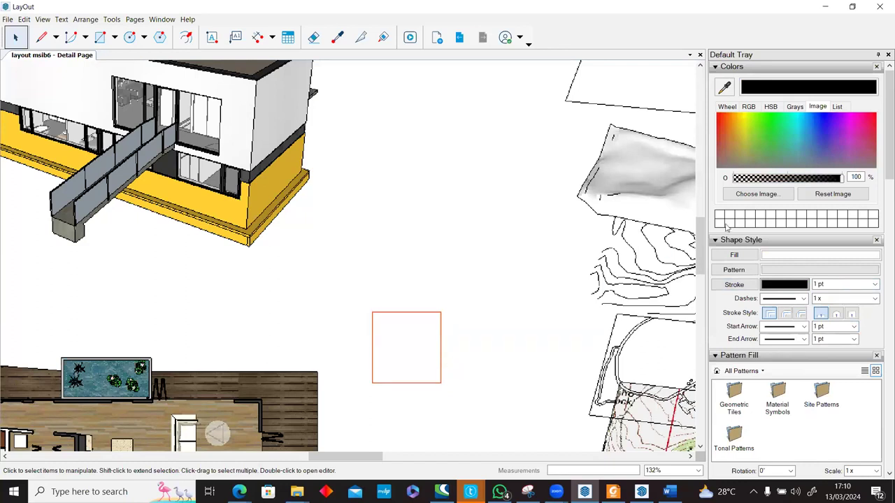
left_click(748, 272)
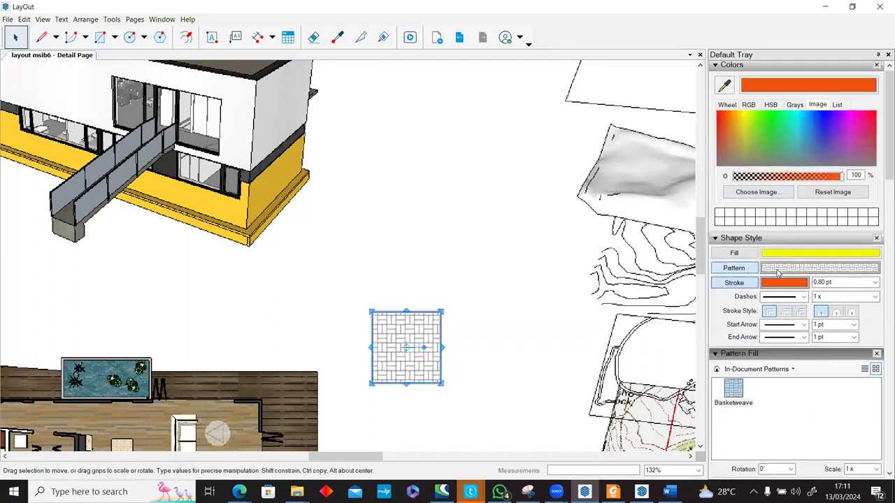
left_click(755, 369)
left_click(762, 421)
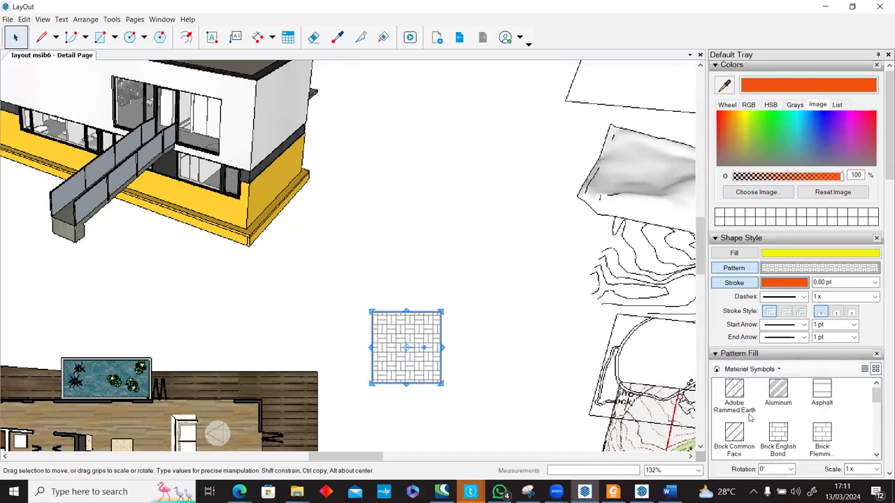
left_click(734, 396)
left_click(777, 396)
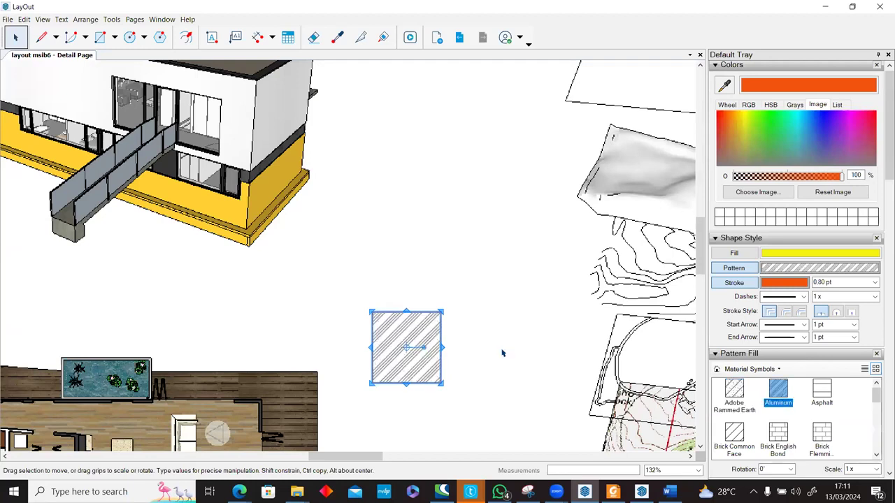
left_click(733, 255)
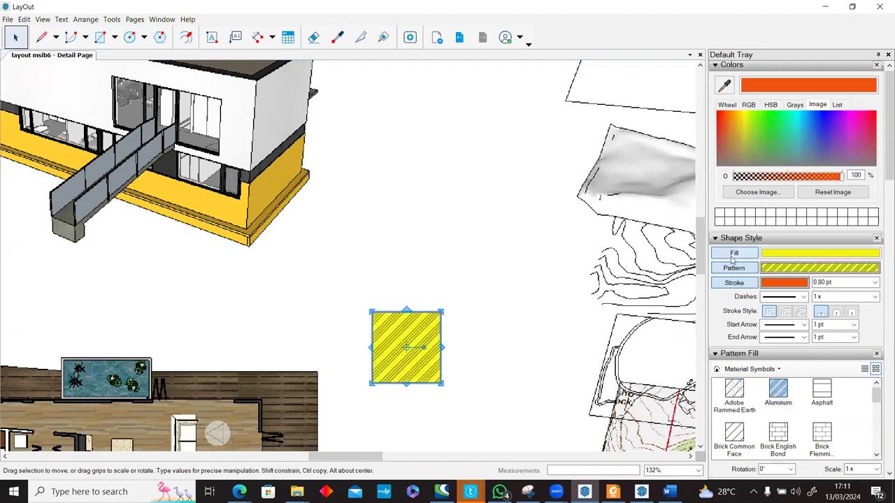
left_click(537, 343)
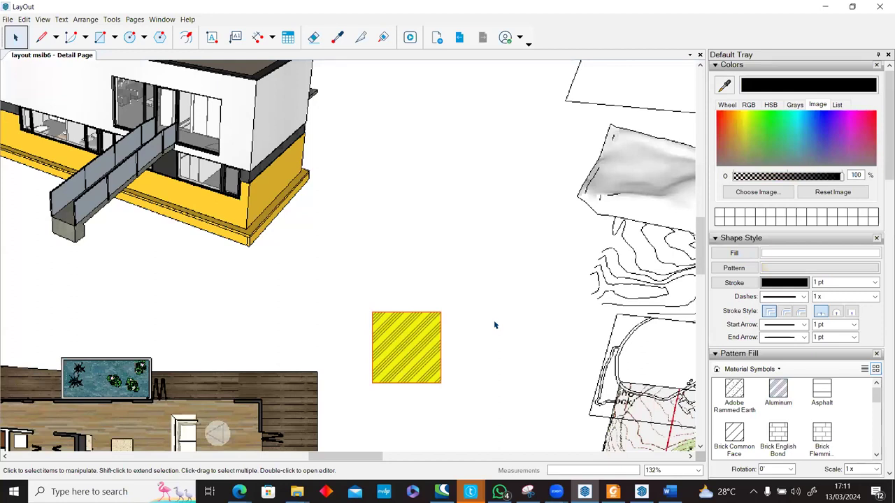
Step: Draw a circle overlapping the square's upper-right corner and fill it with bright green
left_click(129, 37)
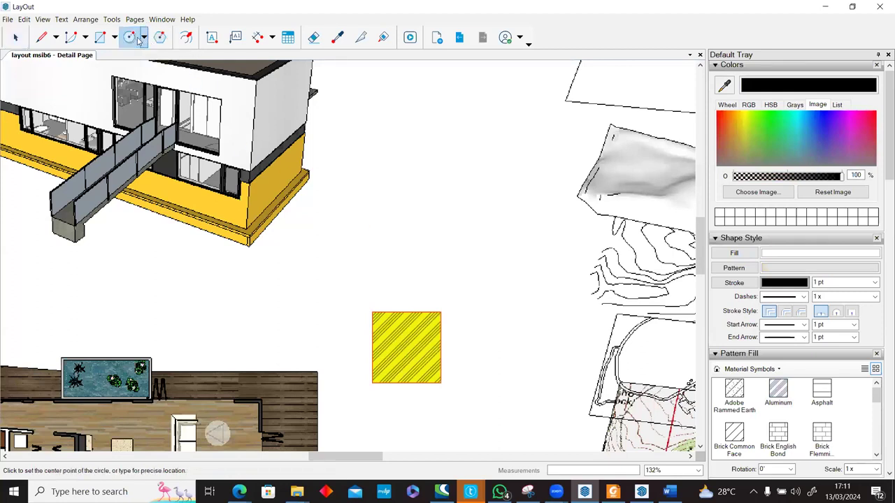
left_click(441, 299)
left_click(476, 329)
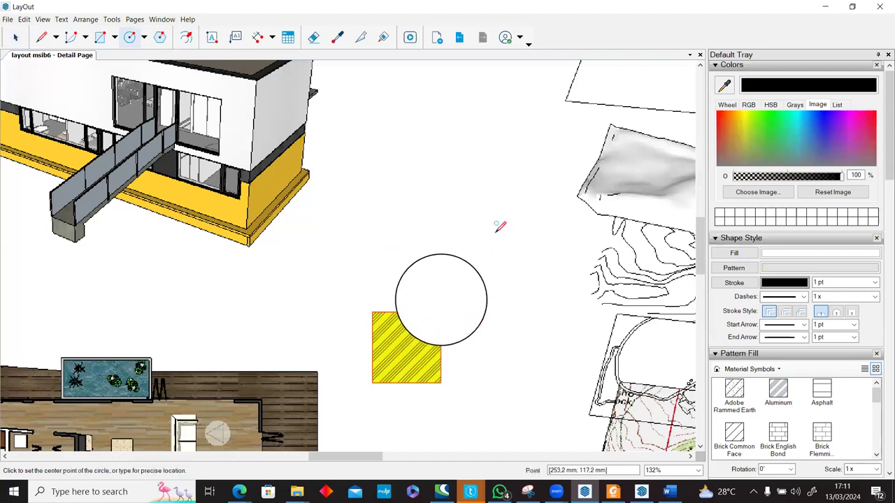
left_click(16, 37)
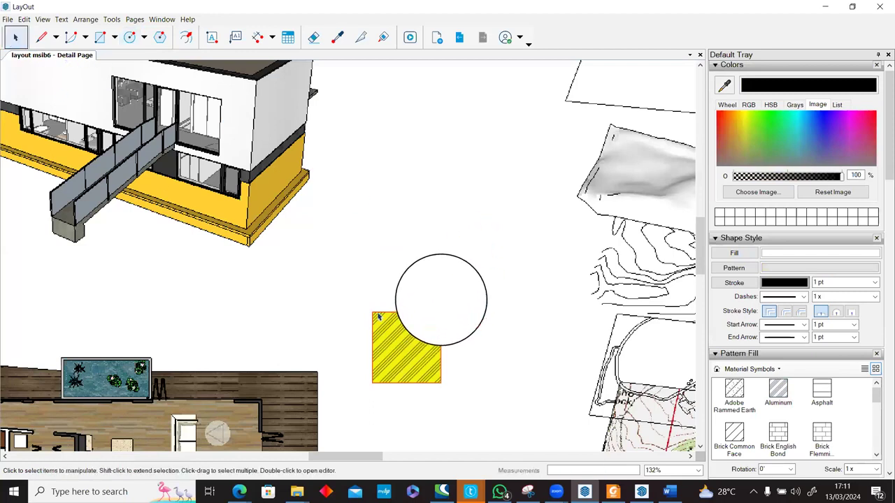
left_click(443, 296)
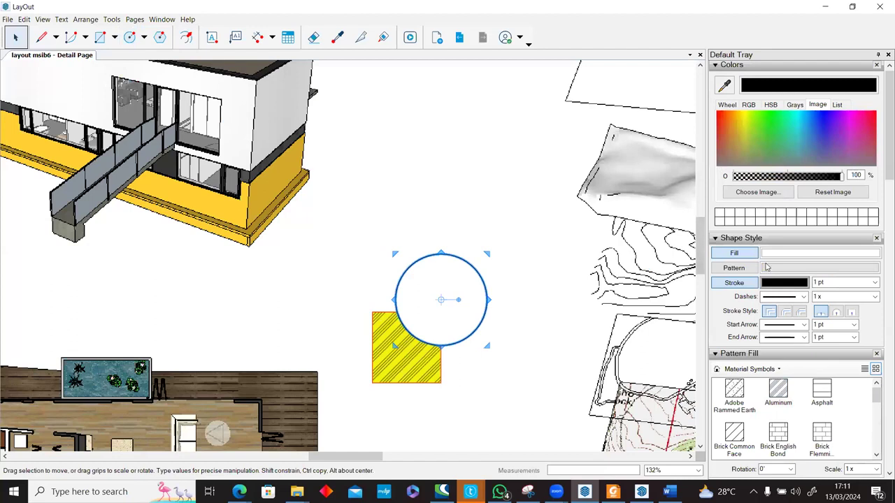
left_click(778, 255)
left_click(771, 131)
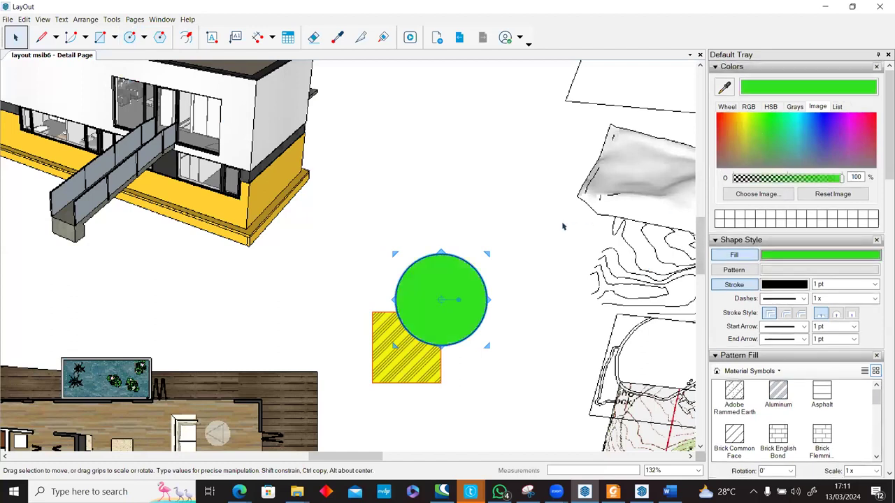
left_click(502, 211)
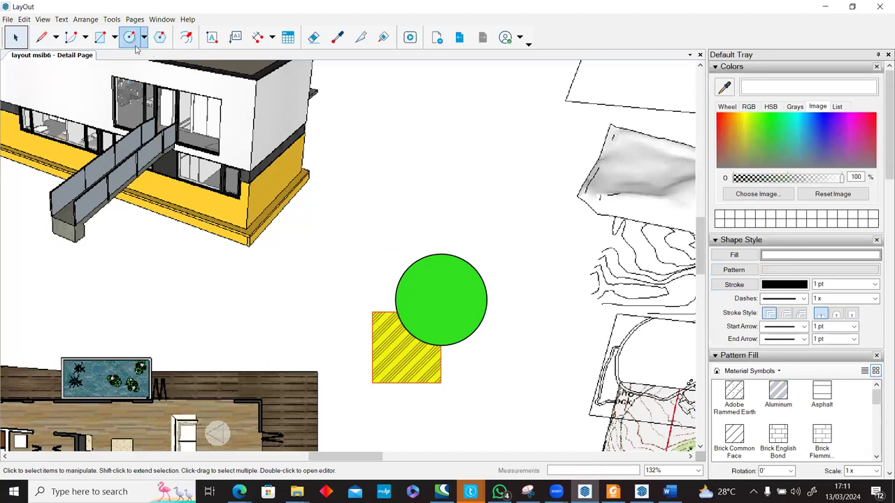
Step: Draw a blue-filled pentagon overlapping the circle's lower-right side and shift it slightly up and to the right
left_click(160, 37)
left_click(477, 340)
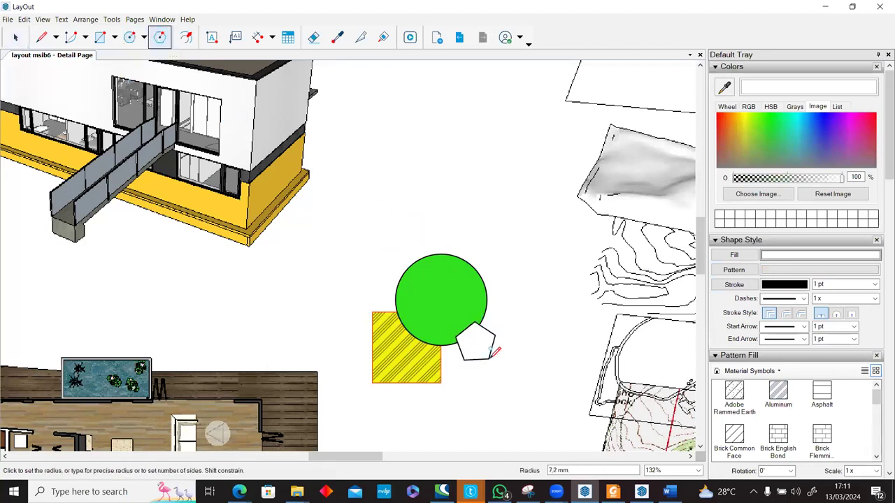
left_click(511, 367)
left_click(15, 37)
left_click(473, 340)
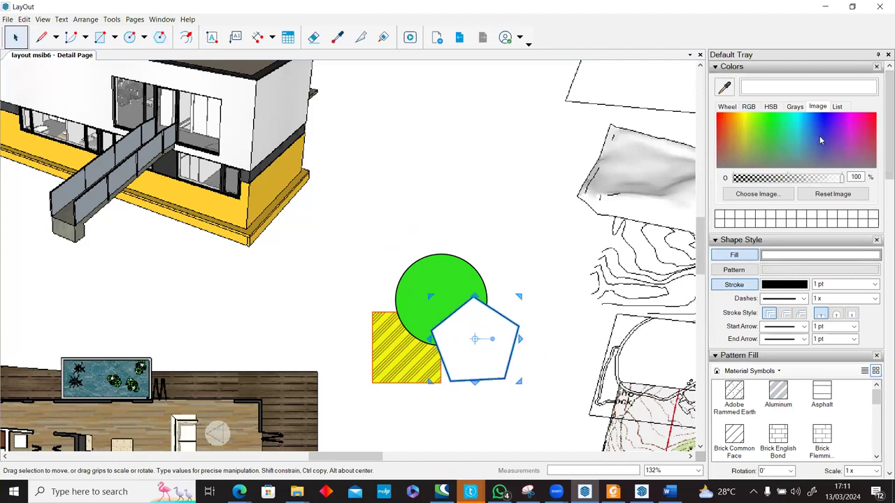
left_click(821, 115)
left_click(467, 215)
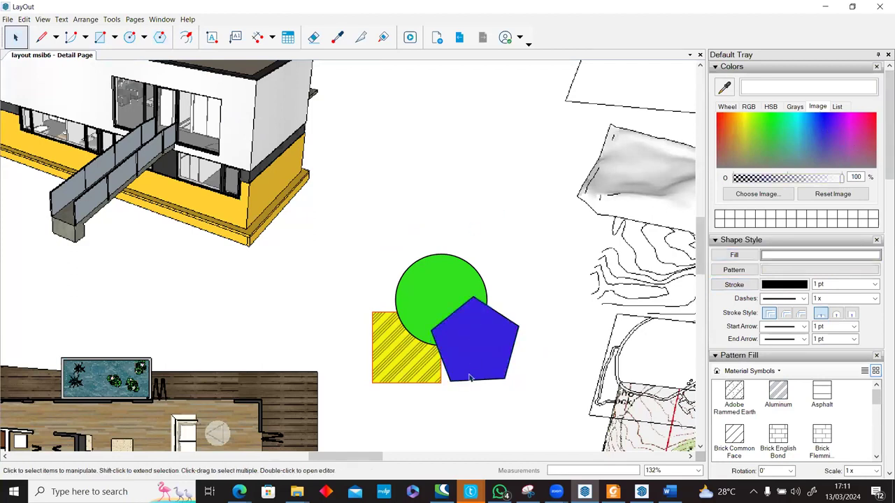
left_click(492, 360)
left_click_drag(496, 359, 507, 340)
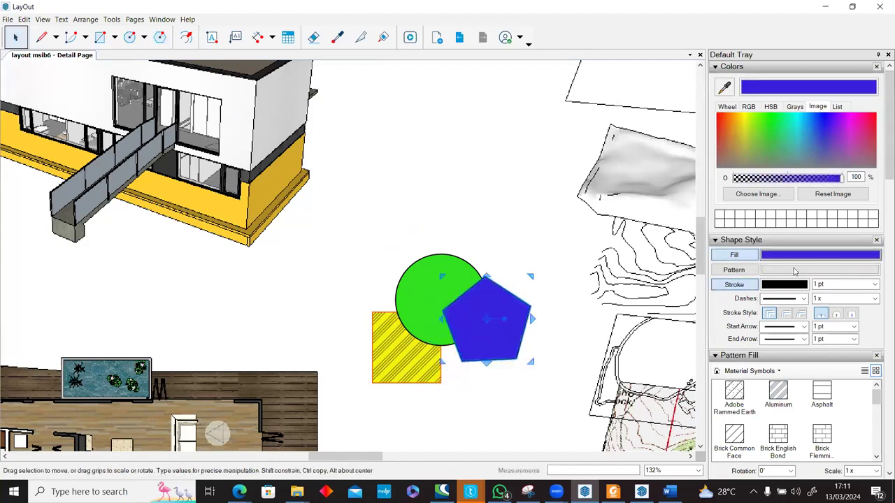
Step: Move the square, circle and pentagon to the Unique Elements layer and check it by toggling that layer's visibility
left_click_drag(887, 155, 881, 422)
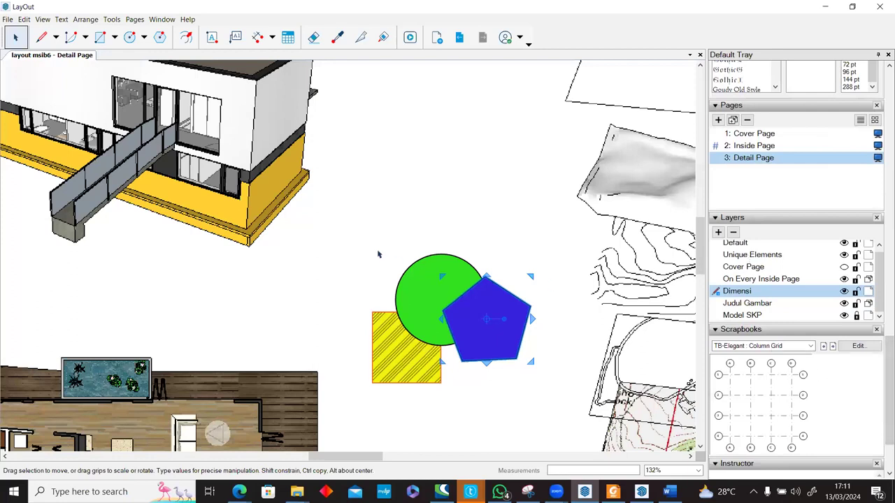
left_click_drag(355, 238, 535, 417)
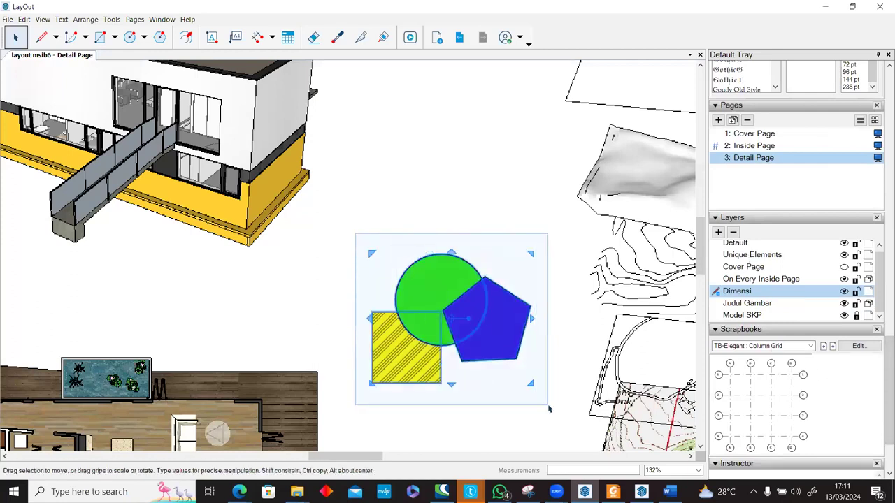
right_click(500, 321)
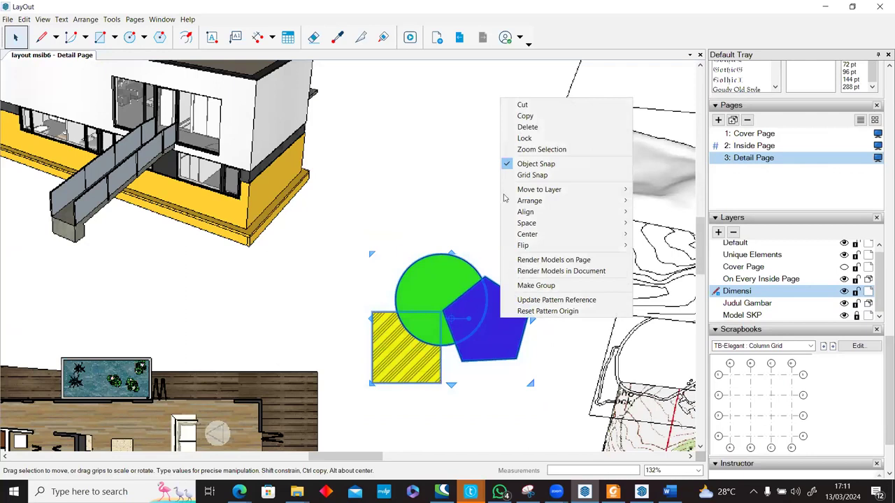
mouse_move(552, 192)
left_click(692, 217)
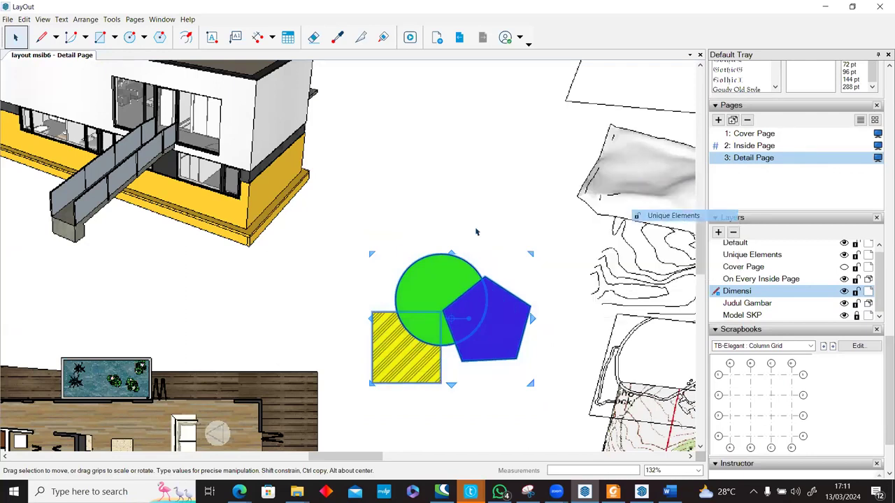
left_click(465, 220)
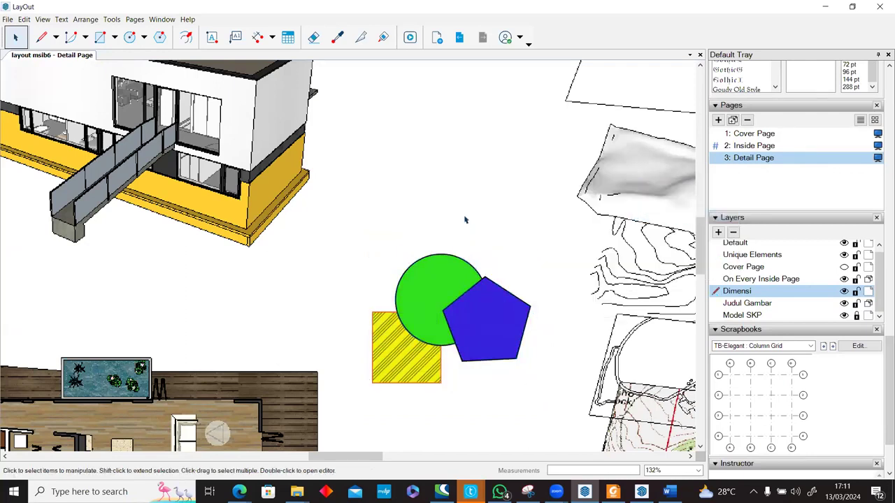
left_click(843, 255)
left_click(844, 255)
Step: Bring the yellow square forward in front of the circle and move it right so it overlaps the pentagon
right_click(374, 314)
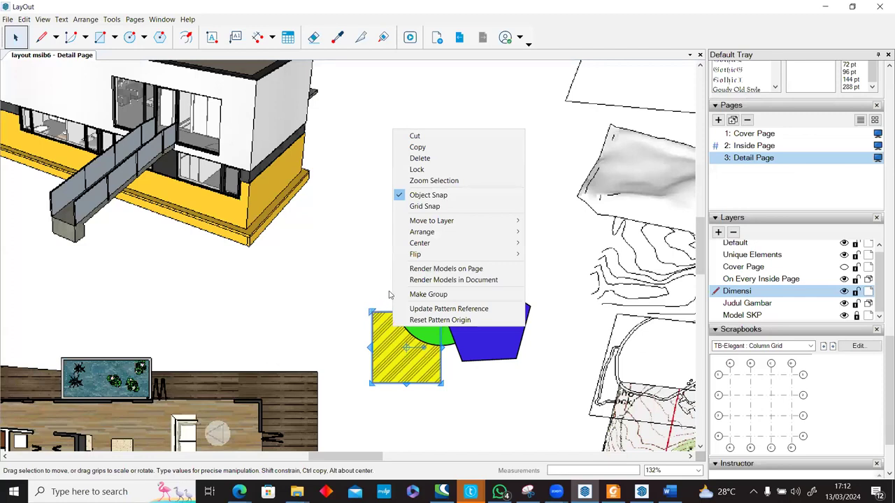
mouse_move(467, 231)
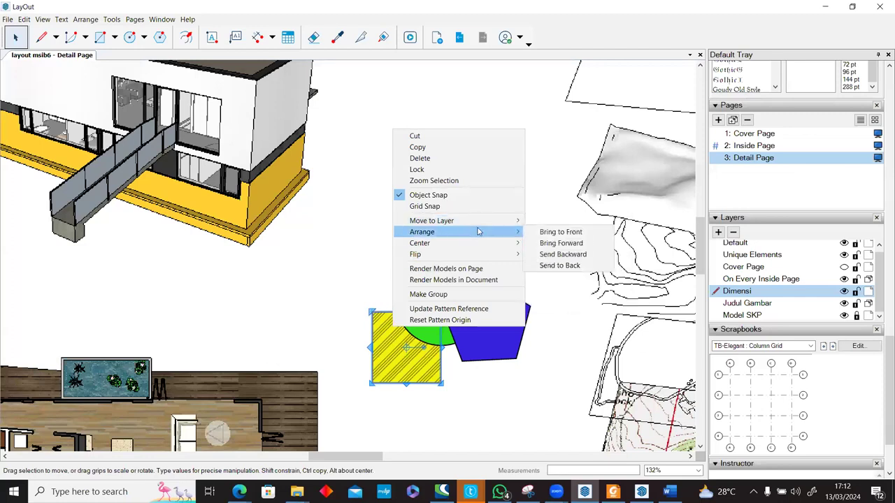
left_click(579, 244)
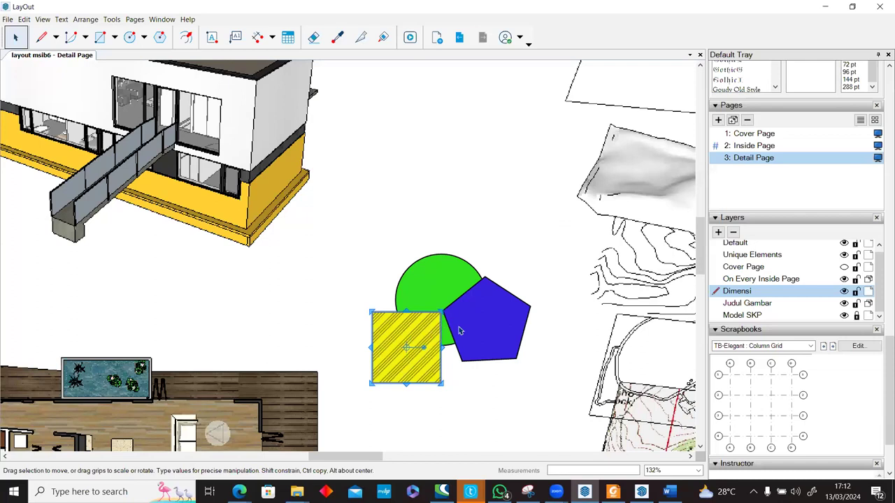
left_click_drag(435, 332, 459, 327)
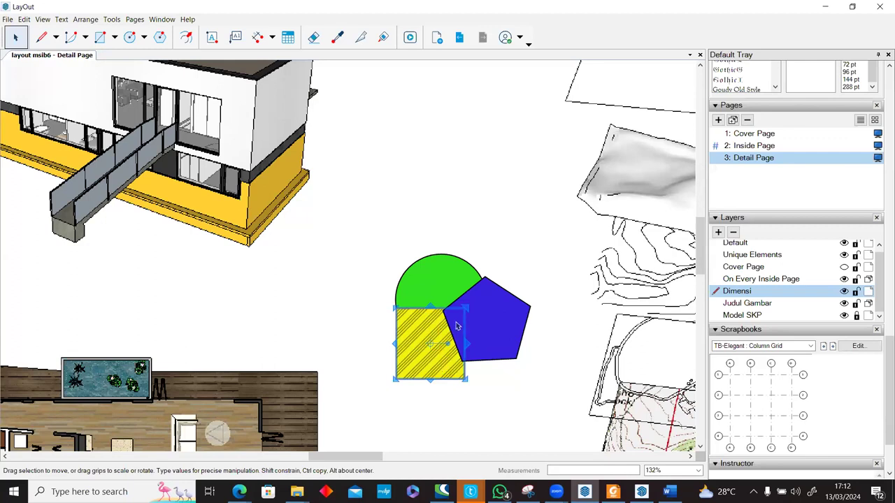
Step: Send the blue pentagon to the back, behind the circle and the square
right_click(490, 309)
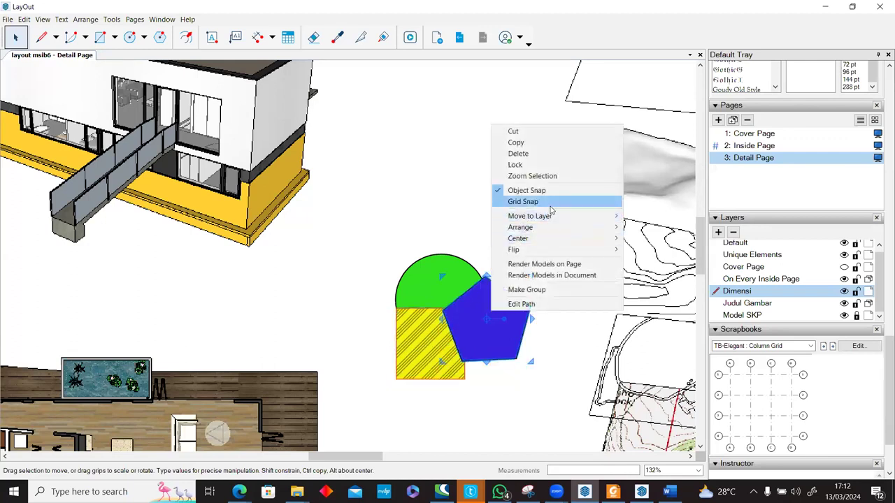
mouse_move(601, 227)
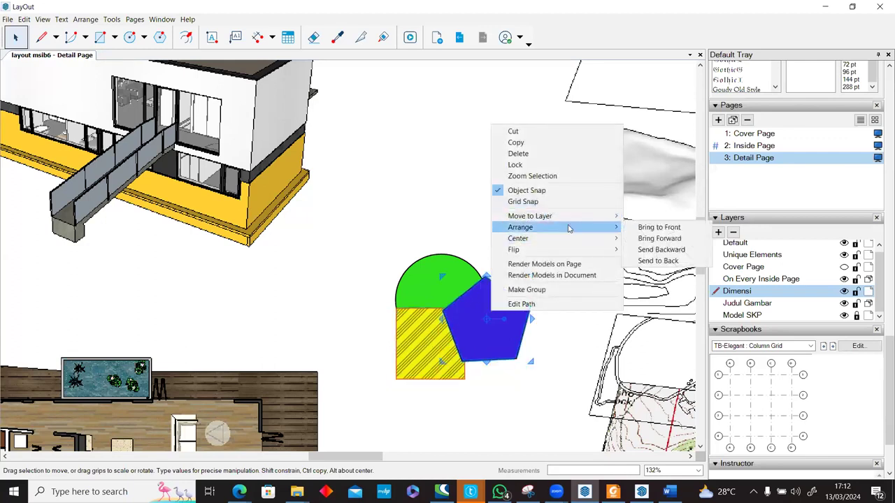
left_click(680, 261)
left_click(488, 445)
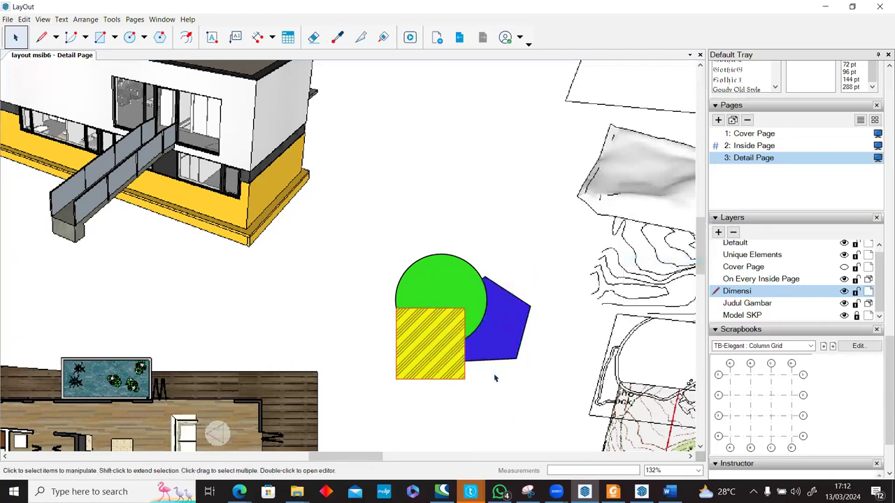
Step: Go back to the Inside Page and look over its section and elevation drawings
scroll(494, 378, "down", 3)
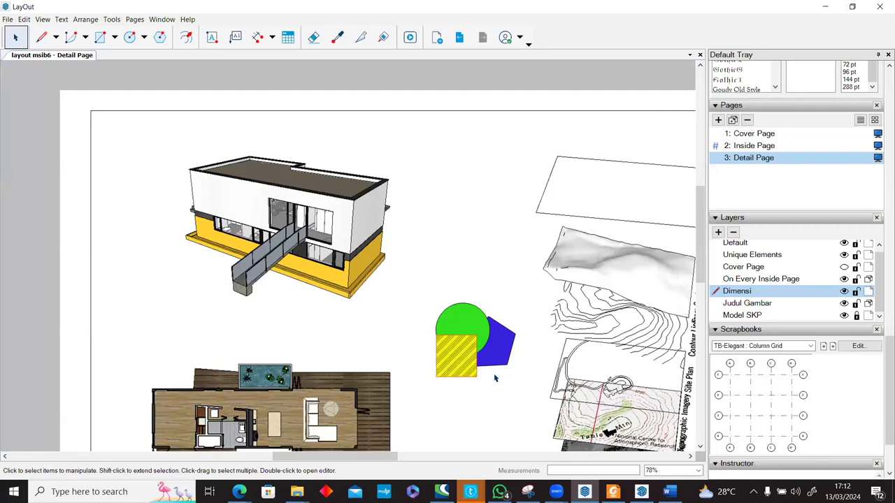
left_click(459, 38)
left_click(490, 45)
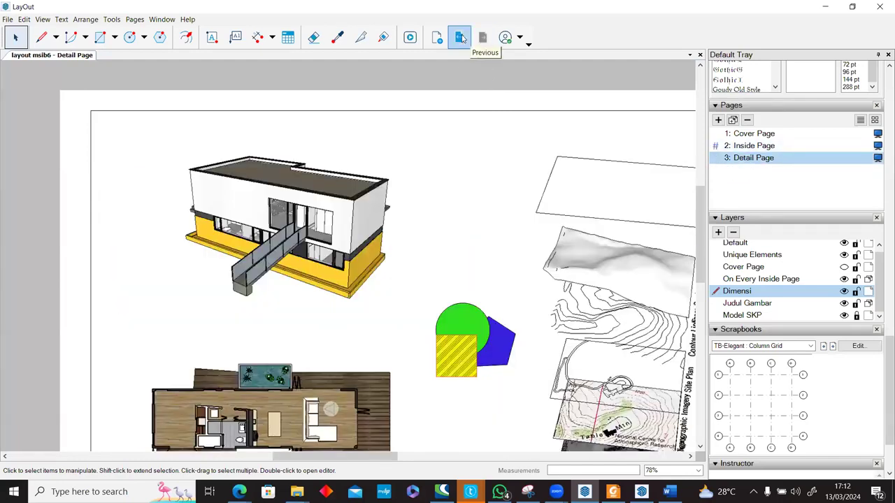
left_click(462, 39)
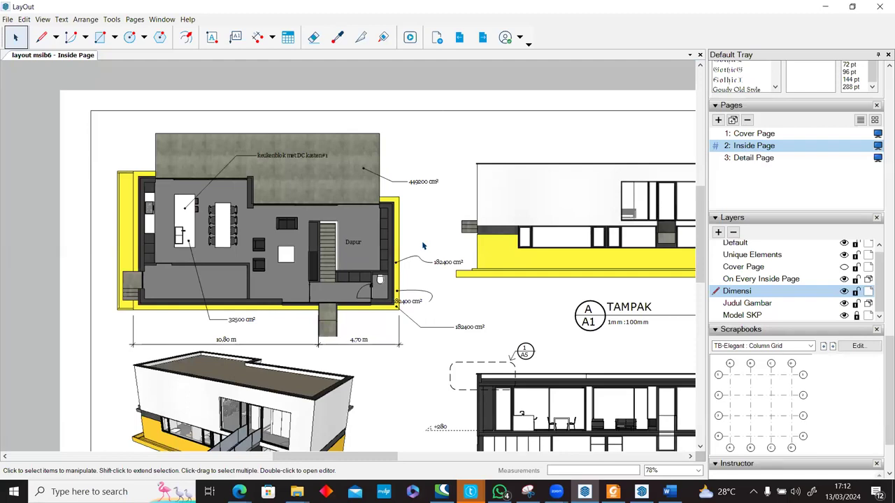
middle_click_drag(437, 440, 474, 339)
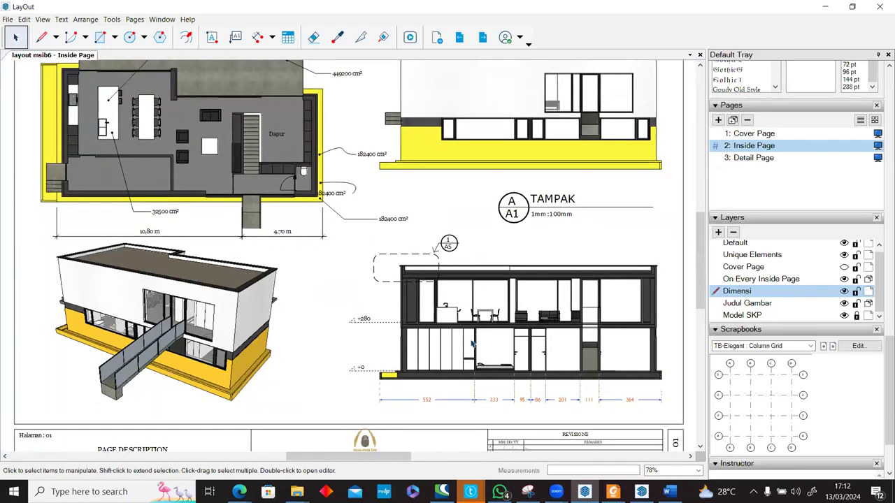
scroll(464, 354, "up", 2)
scroll(459, 357, "down", 3)
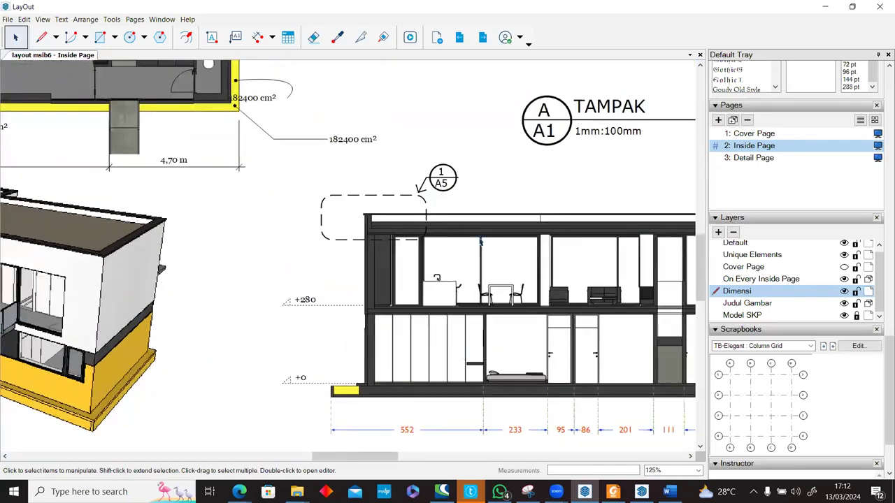
scroll(499, 252, "up", 5)
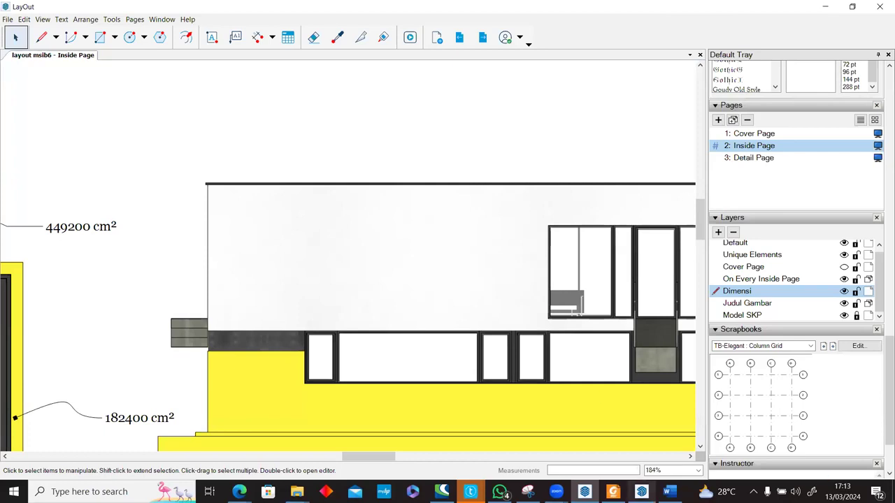
Step: Switch to SketchUp, view the house interior from a lower angle, and return to LayOut
mouse_move(641, 491)
left_click(634, 458)
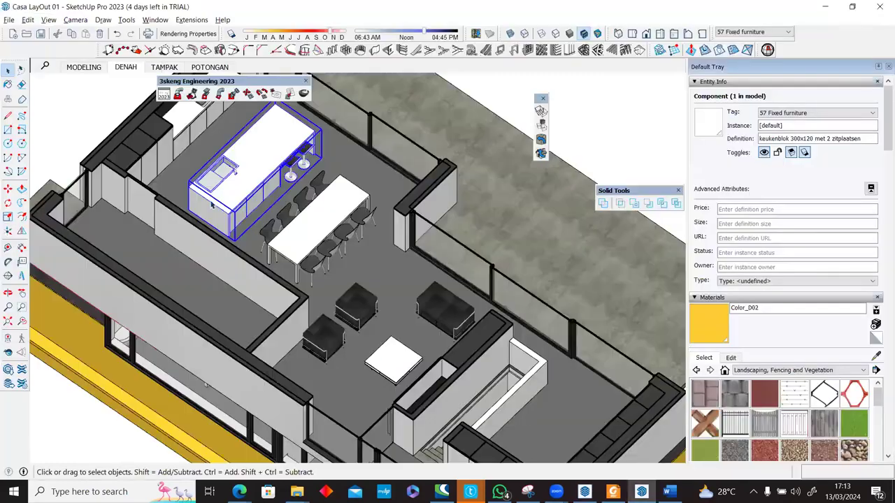
middle_click_drag(207, 383, 358, 222)
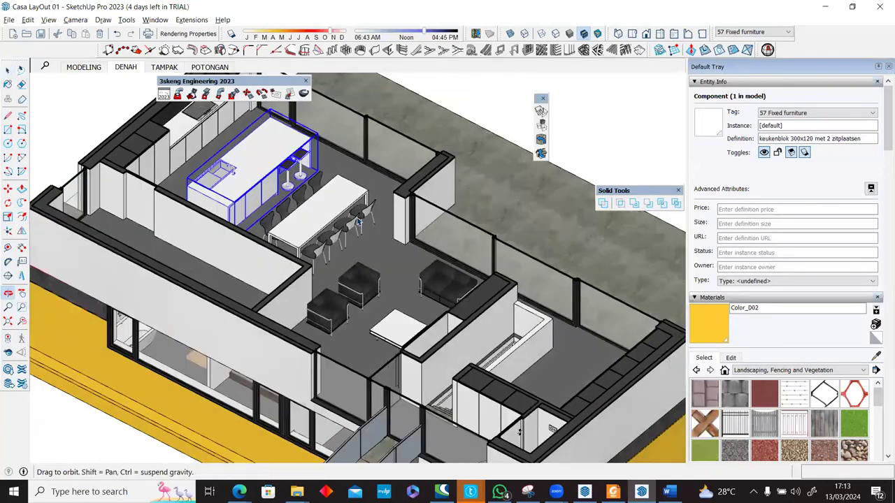
key("Page_Down")
key("alt+Tab")
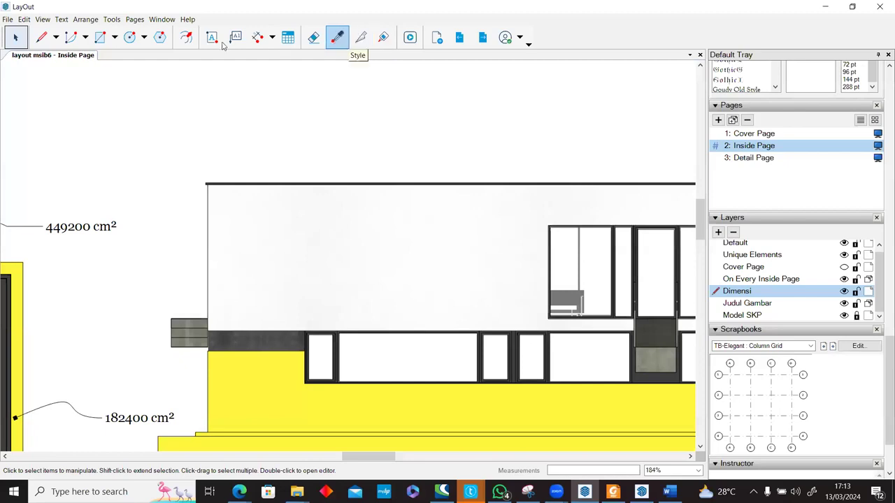
Step: Locate the Scaled Drawing settings and examine the TAMPAK elevation
left_click(56, 40)
left_click(320, 115)
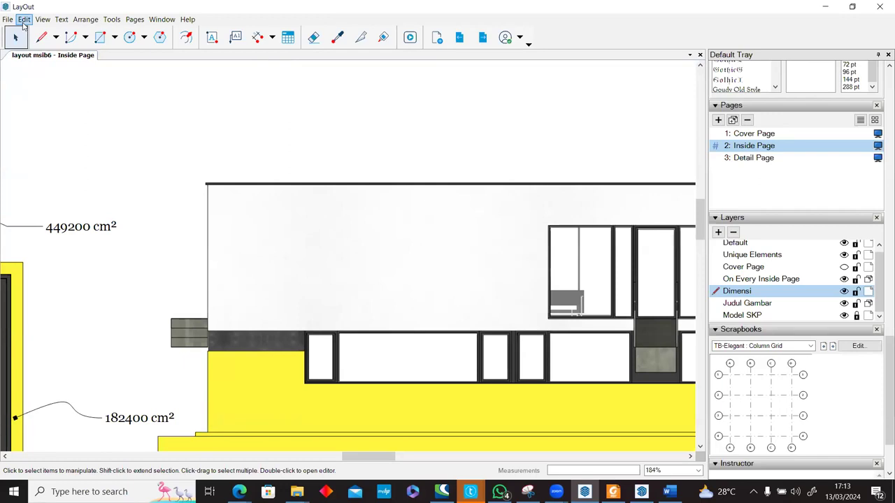
left_click_drag(882, 369, 880, 241)
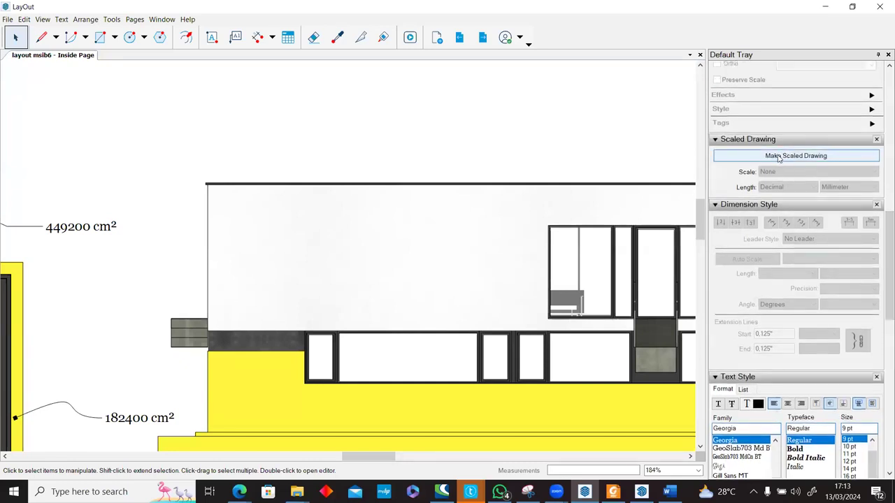
scroll(480, 240, "down", 3)
middle_click_drag(464, 276, 387, 332)
middle_click_drag(370, 196, 395, 246)
scroll(396, 260, "up", 1)
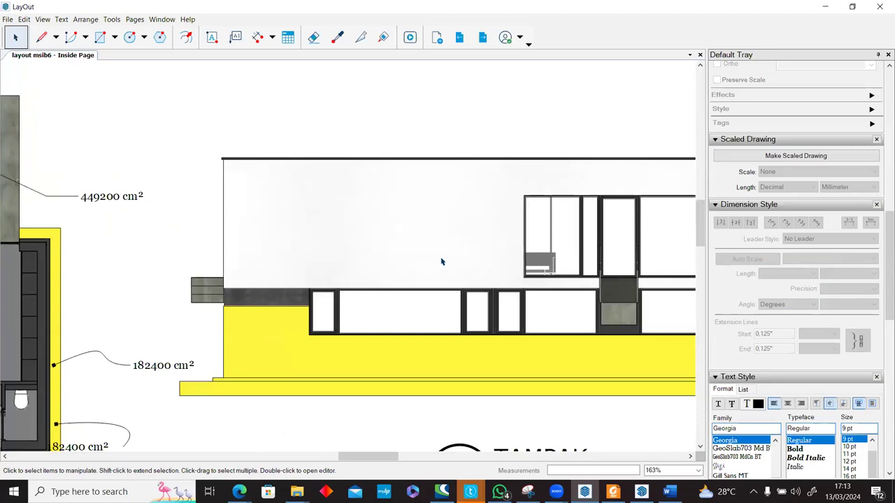
scroll(439, 256, "down", 2)
middle_click_drag(439, 250, 358, 243)
key("l")
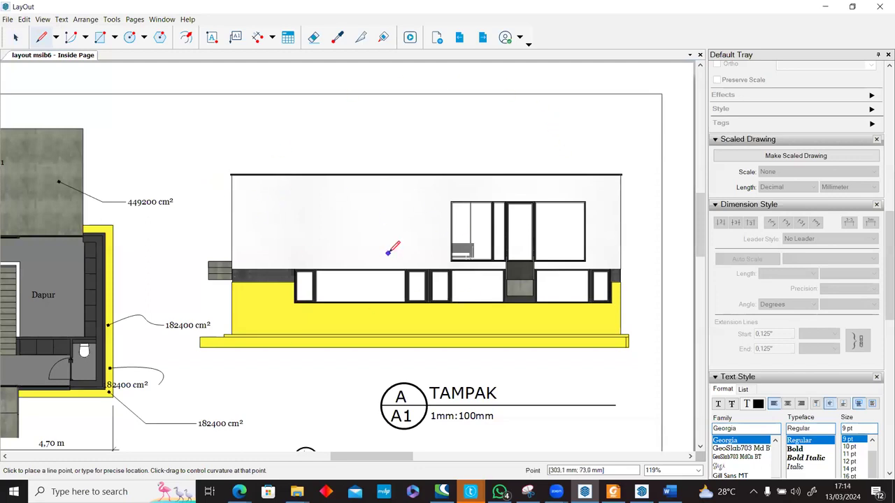
left_click(283, 201)
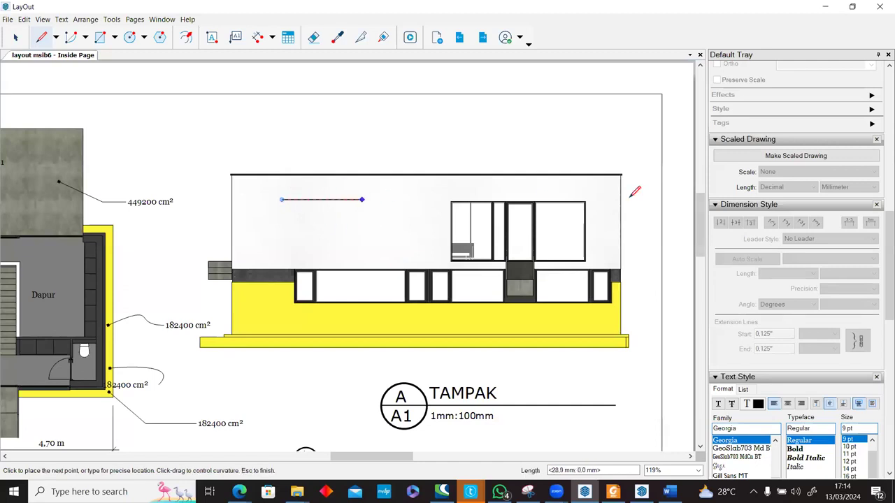
scroll(565, 200, "down", 1)
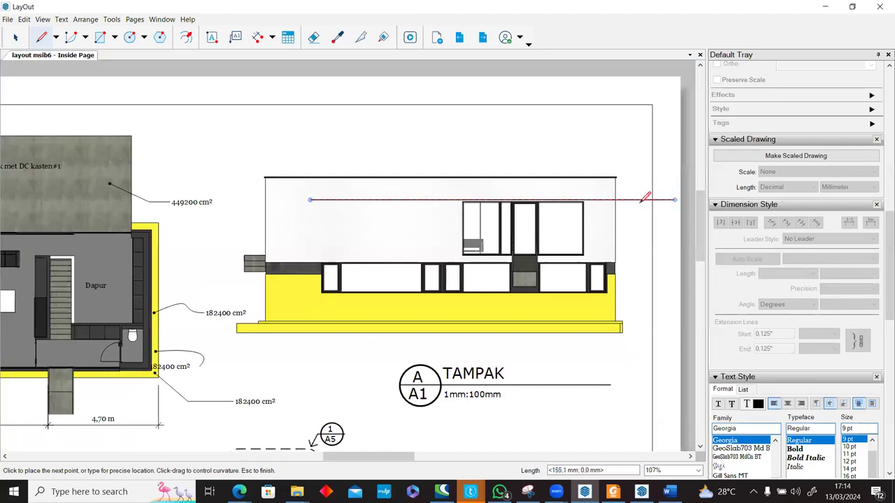
scroll(433, 207, "down", 3)
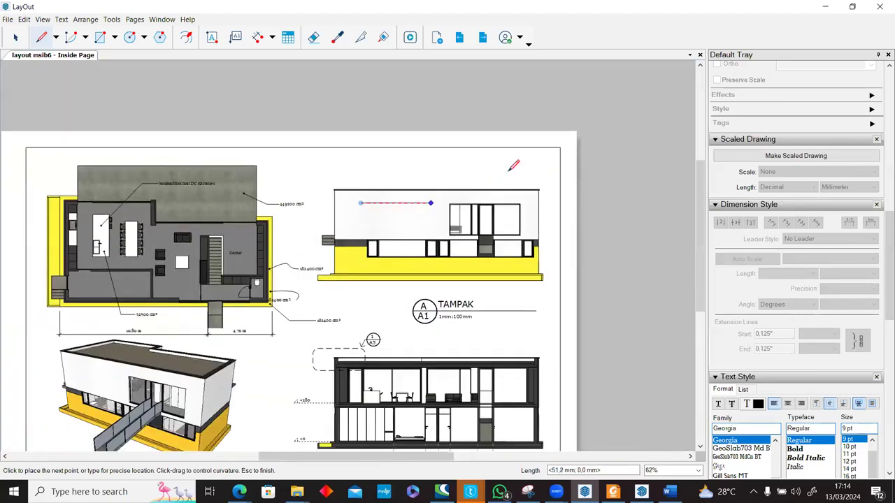
scroll(509, 163, "down", 4)
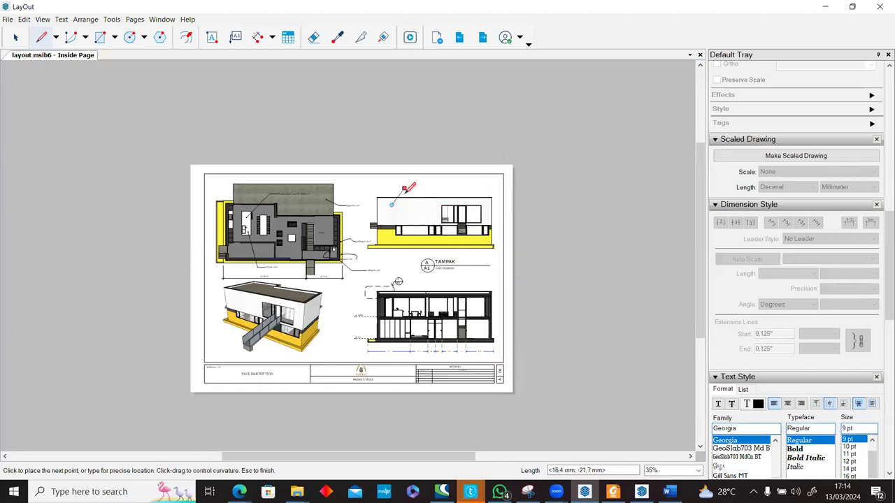
scroll(402, 185, "up", 4)
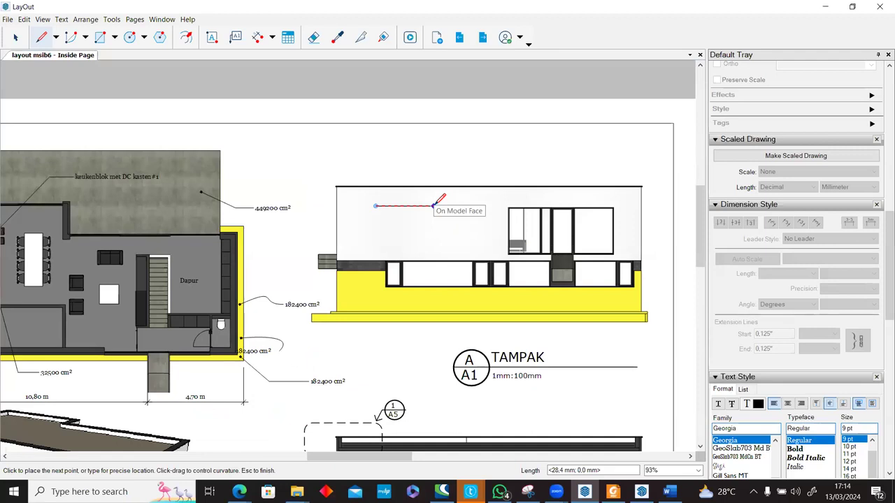
key("Escape")
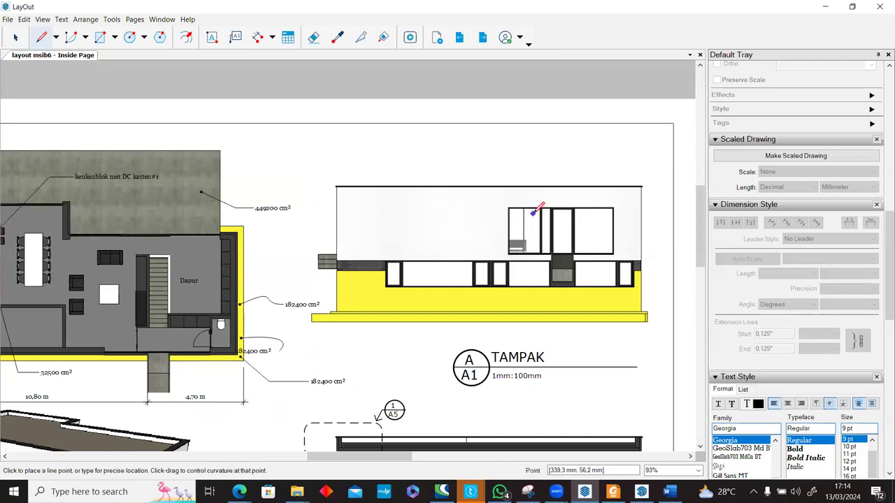
Step: Start a new scaled drawing at scale 1mm:100mm (1:100)
left_click(785, 157)
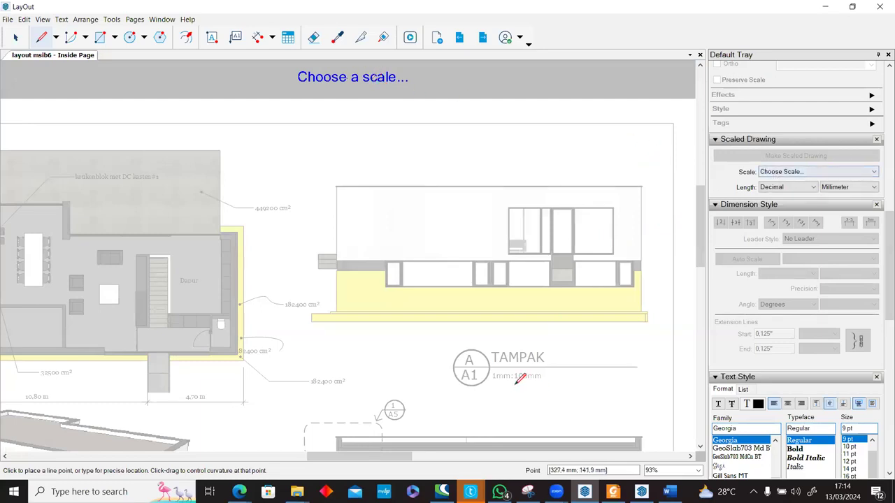
left_click(798, 173)
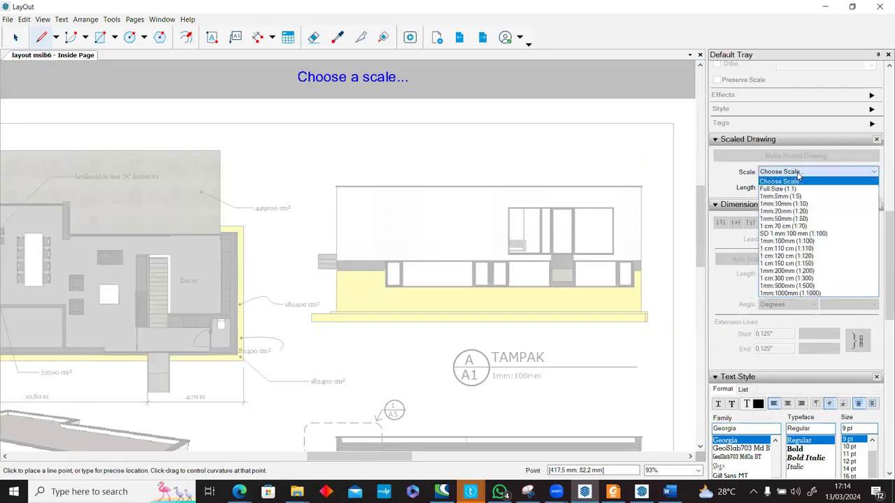
left_click(807, 241)
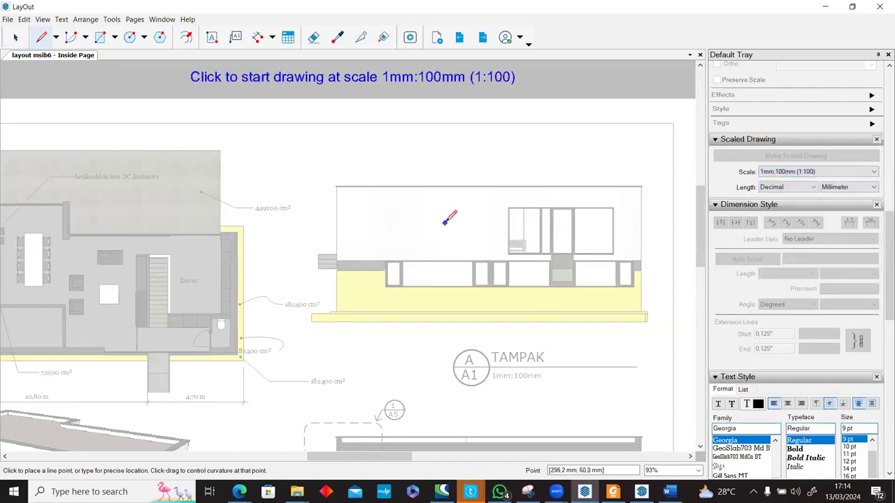
Step: Draw a closed rectangle 2 m wide and 80 cm high with lines on the TAMPAK elevation's upper wall, and exit the scaled drawing
scroll(450, 217, "up", 3)
scroll(450, 218, "up", 2)
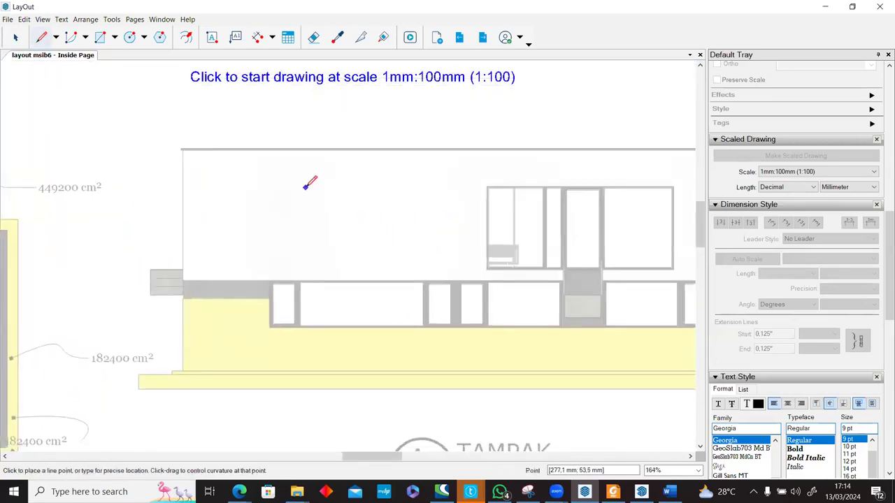
left_click(280, 186)
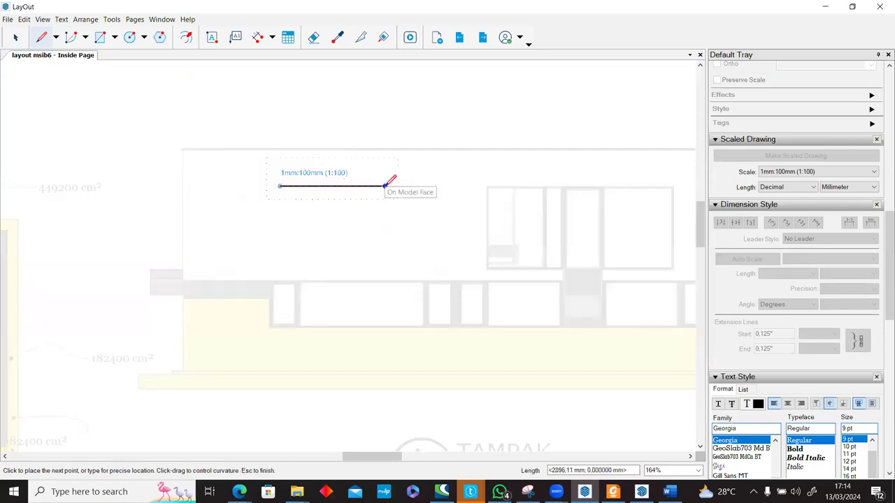
type("2m")
key("Return")
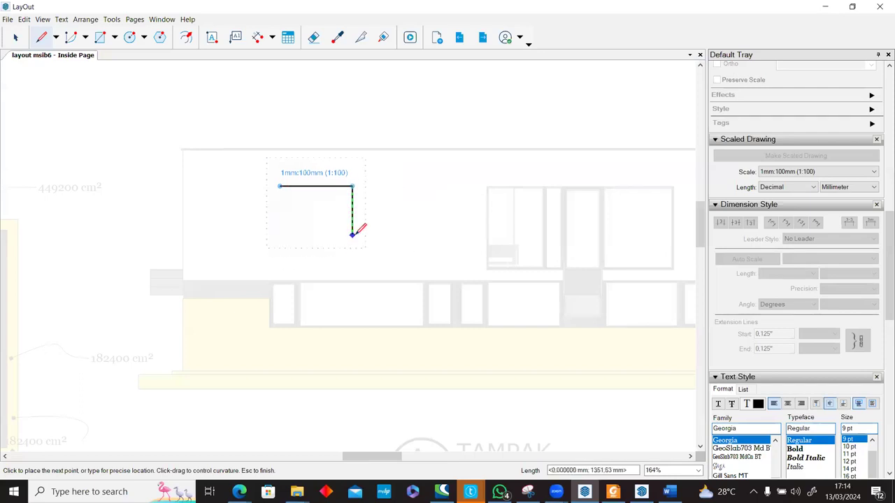
type("80")
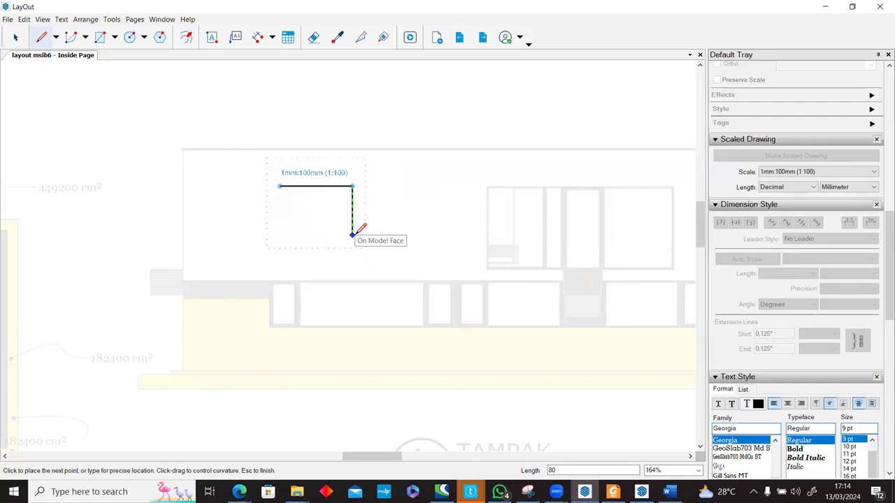
type("cm")
key("Return")
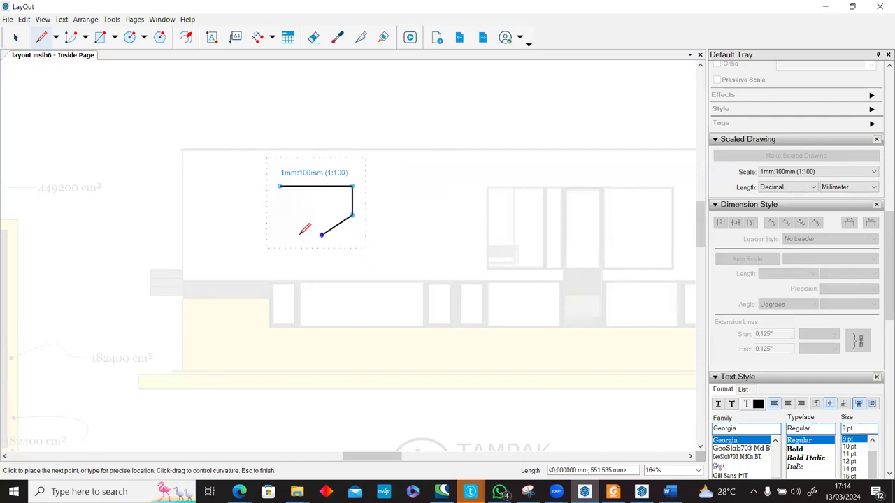
left_click(280, 186)
scroll(413, 217, "down", 1)
scroll(381, 211, "down", 3)
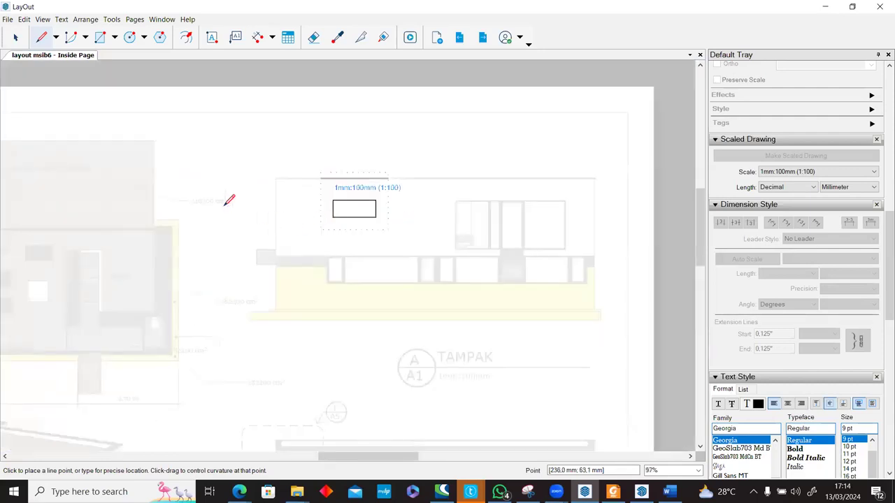
right_click(217, 128)
left_click(210, 78)
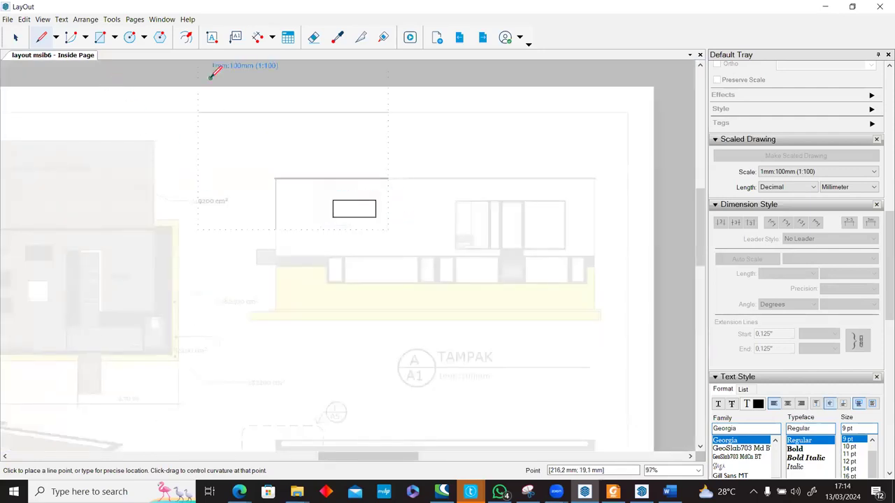
key("Escape")
key("Escape")
scroll(321, 159, "down", 4)
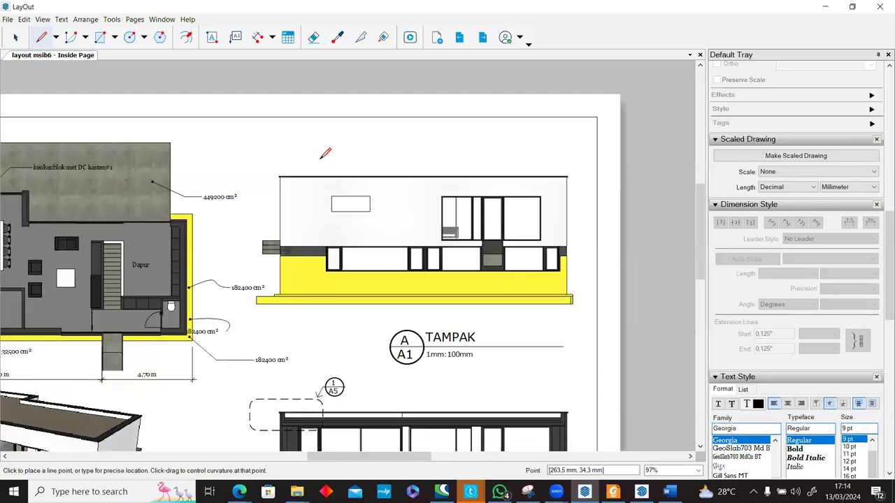
Step: Fill the 1:100 scaled-drawing rectangle on the TAMPAK elevation with light blue at 35% opacity, and exit the scaled drawing
scroll(346, 201, "up", 10)
scroll(345, 202, "up", 2)
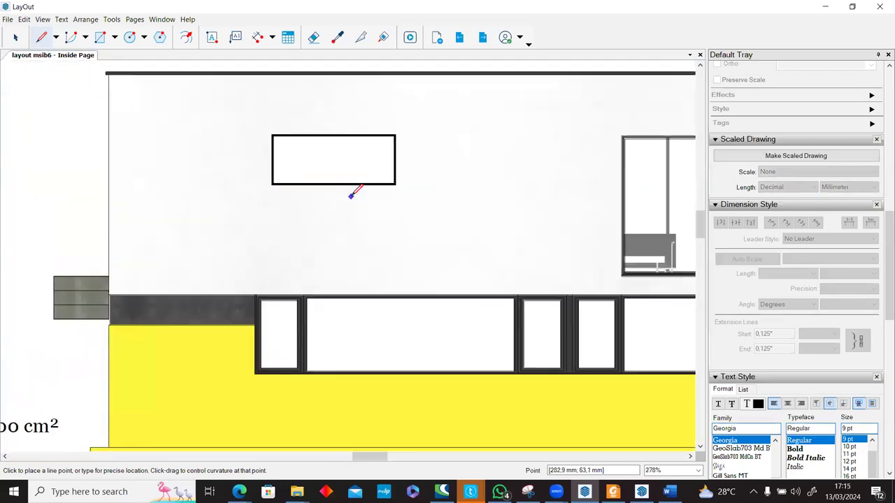
key("space")
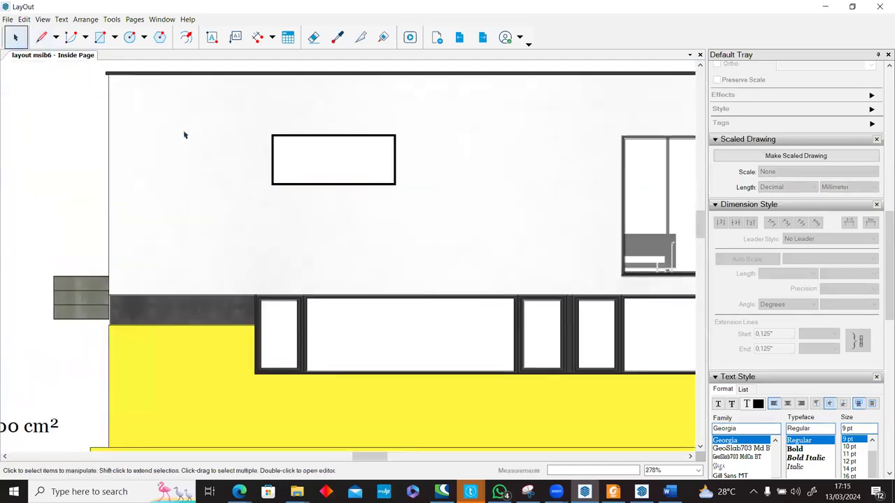
left_click(312, 137)
double_click(313, 139)
left_click(312, 139)
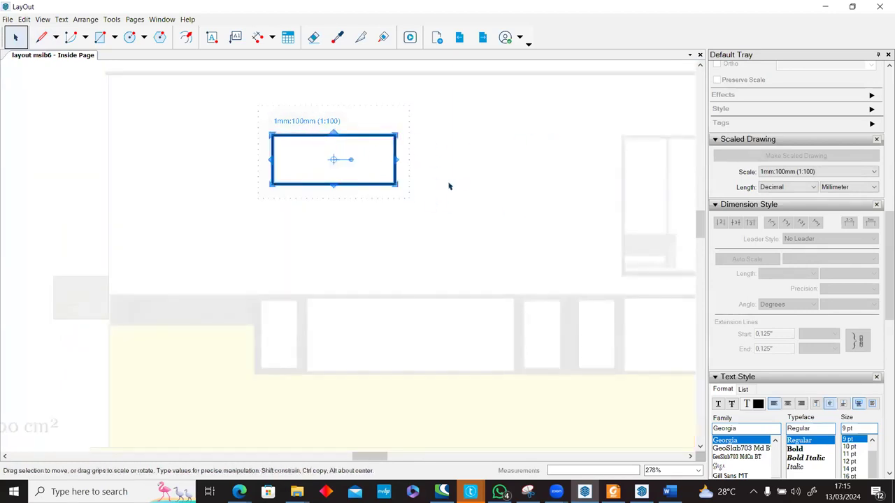
scroll(449, 186, "down", 2)
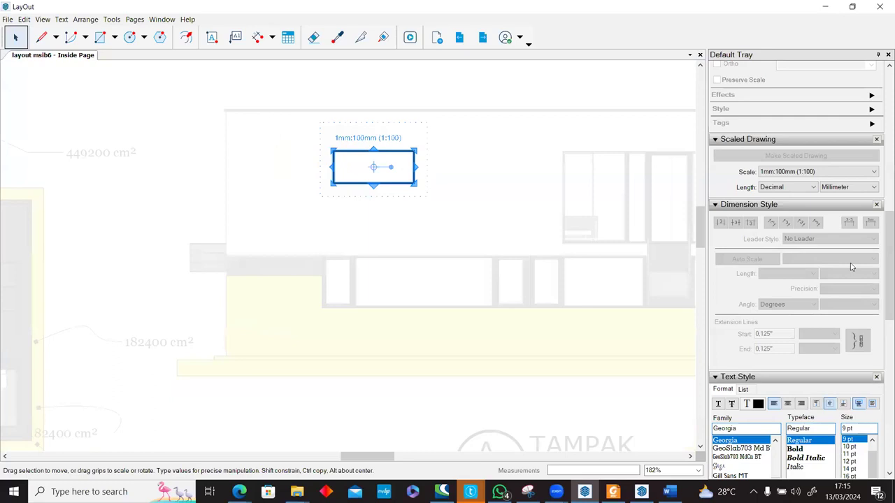
scroll(873, 180, "up", 4)
scroll(873, 180, "up", 3)
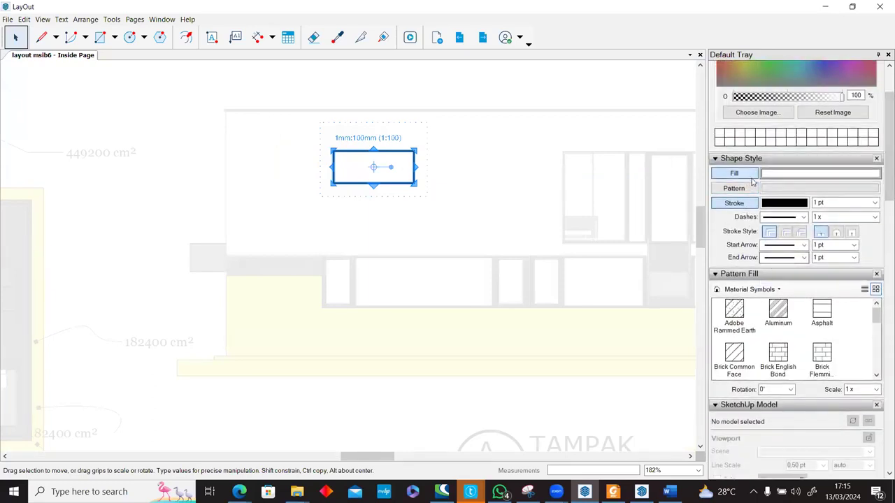
scroll(774, 177, "up", 2)
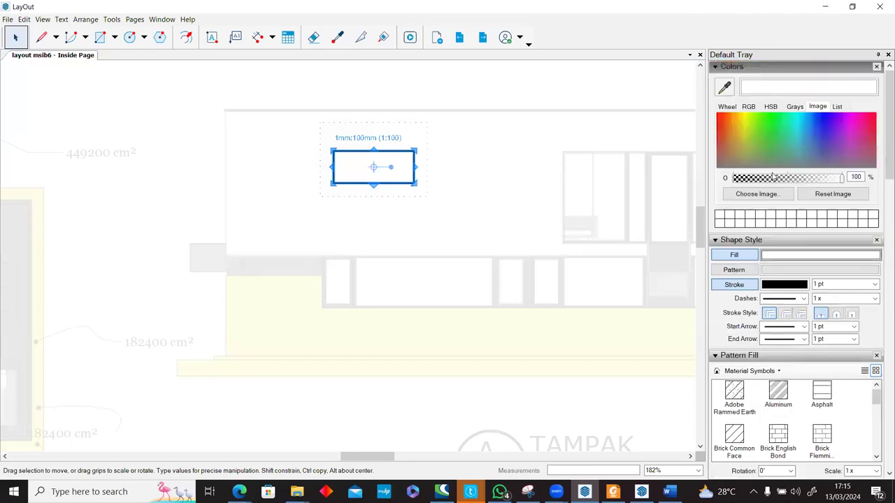
left_click(812, 124)
left_click_drag(809, 180, 768, 182)
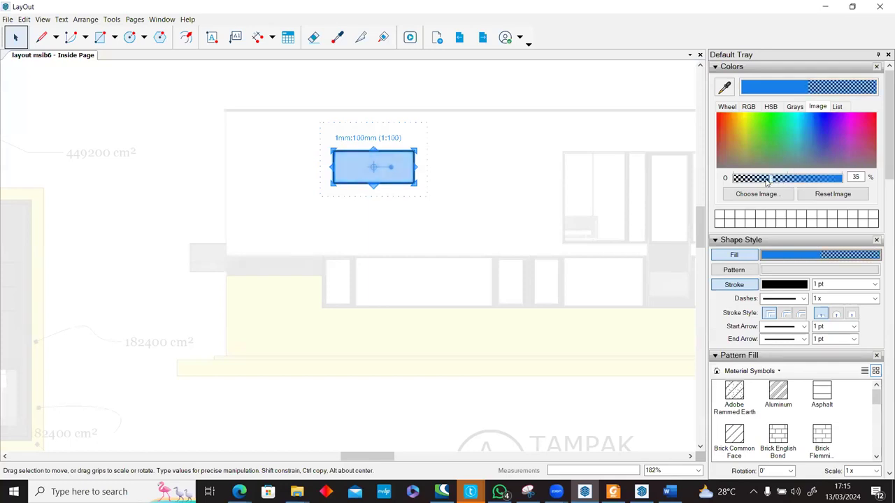
left_click(525, 203)
Step: Examine the whole Inside Page, check the SketchUp notes PDF on drawing management and output in Foxit PDF Reader, and return to LayOut
scroll(517, 202, "down", 3)
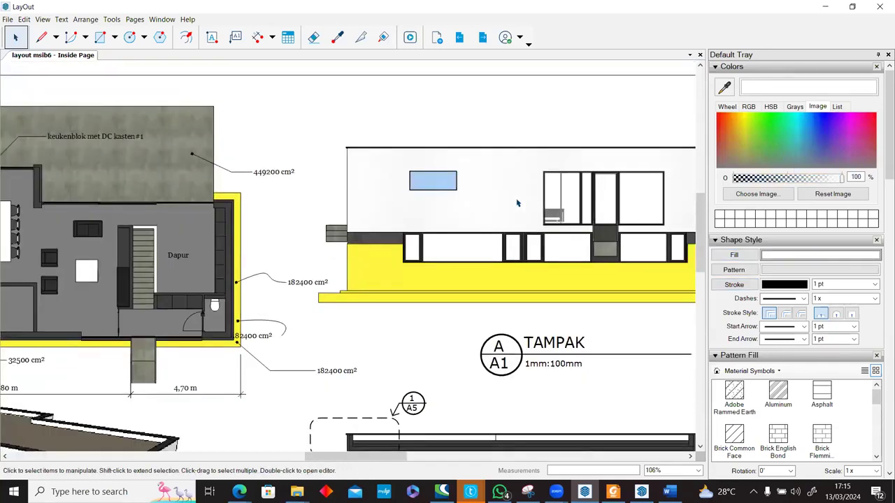
scroll(517, 203, "down", 2)
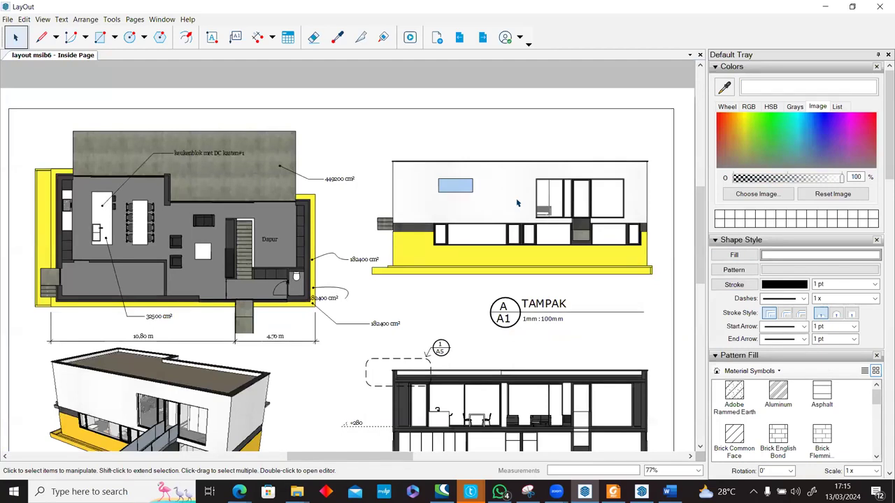
middle_click_drag(507, 195, 410, 197)
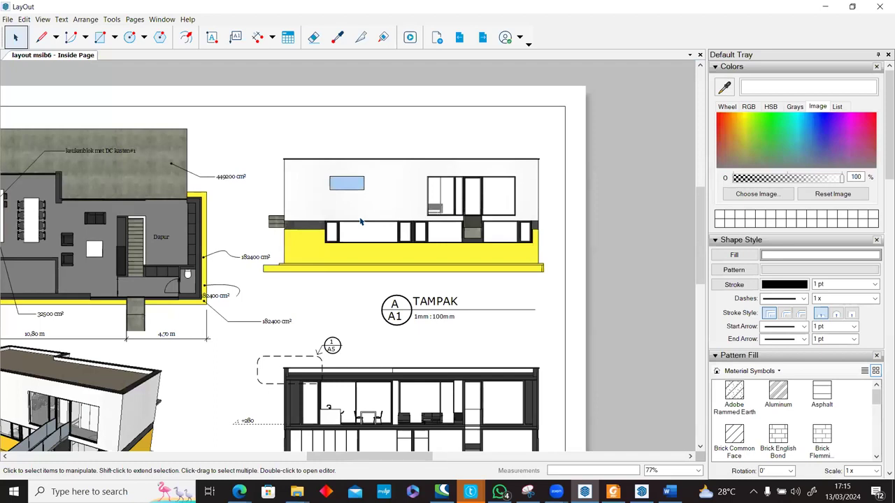
scroll(442, 219, "down", 4)
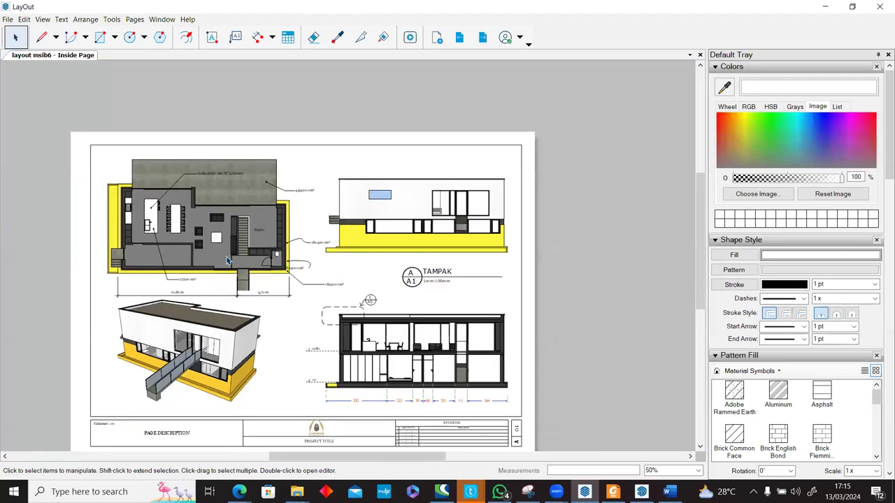
scroll(226, 260, "up", 4)
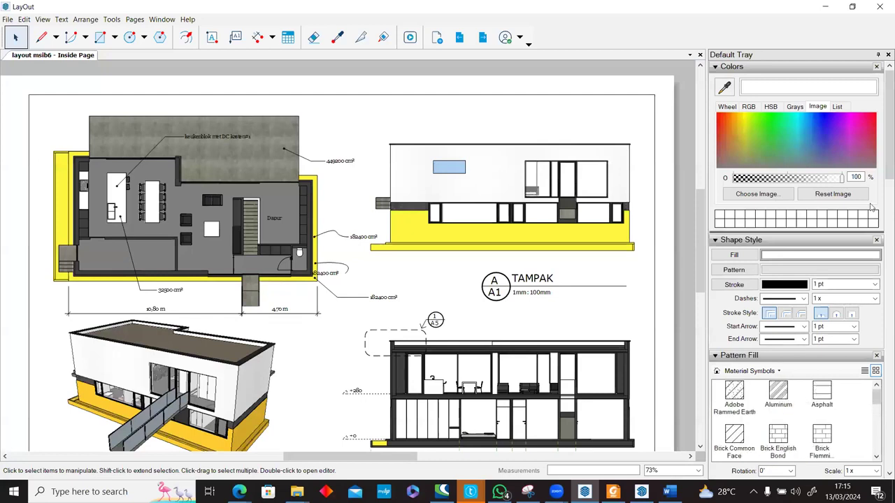
mouse_move(885, 166)
left_mouse_down()
mouse_move(886, 249)
mouse_move(886, 165)
left_mouse_up()
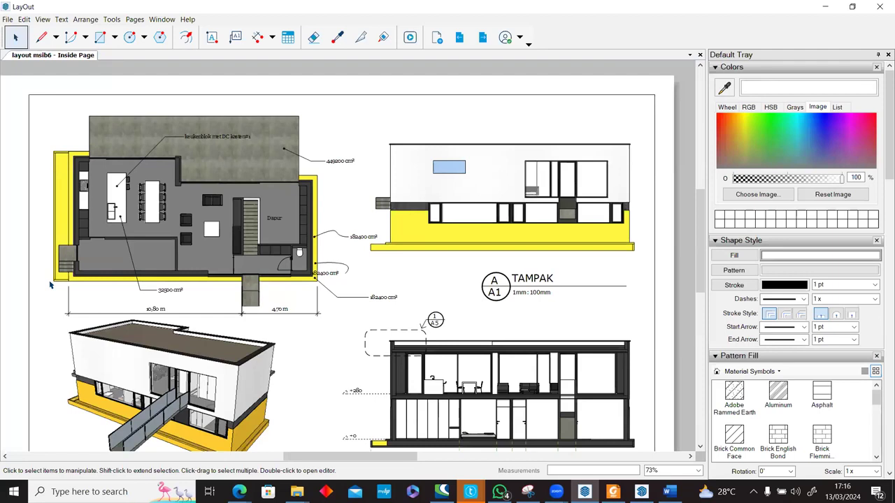
scroll(322, 236, "down", 3)
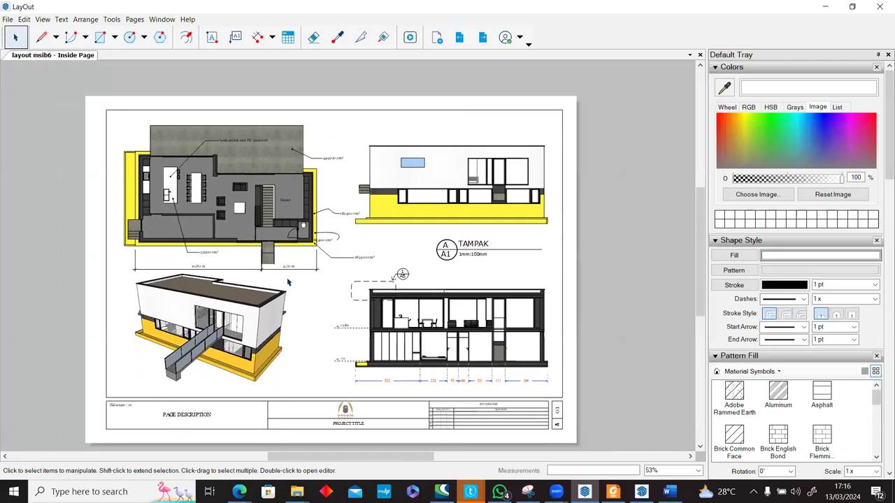
scroll(288, 282, "up", 1)
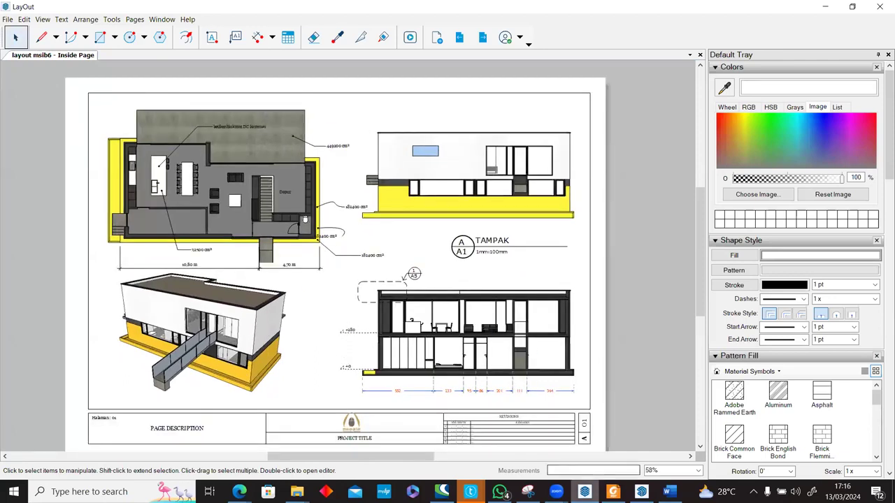
left_click(613, 491)
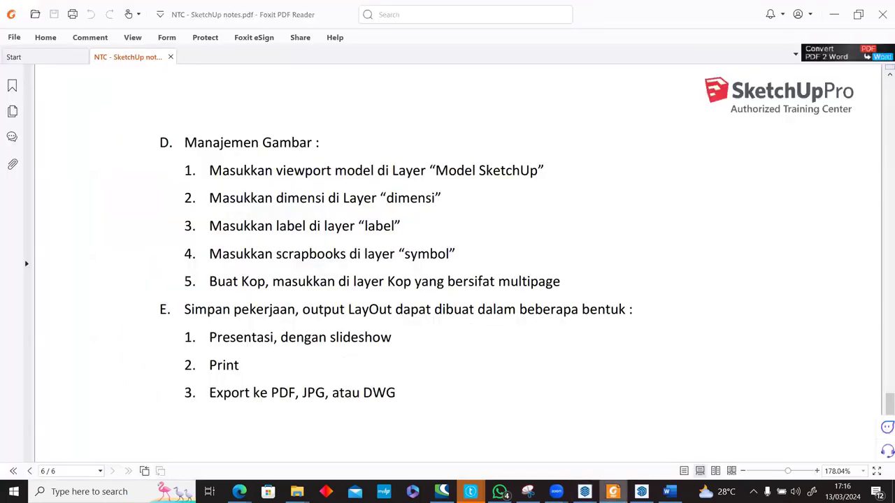
left_click(613, 492)
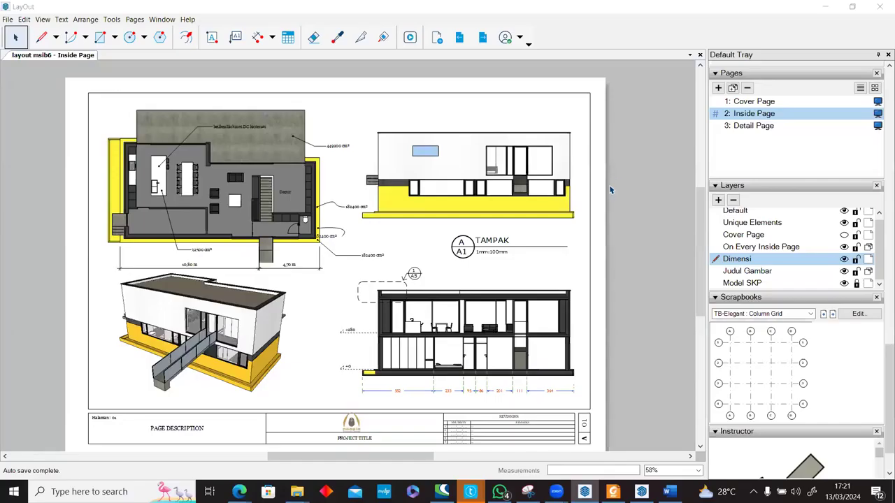
Step: Go to the Detail Page, move the 3D house view toward the page's left edge and scale it down
left_click(626, 165)
left_click(482, 37)
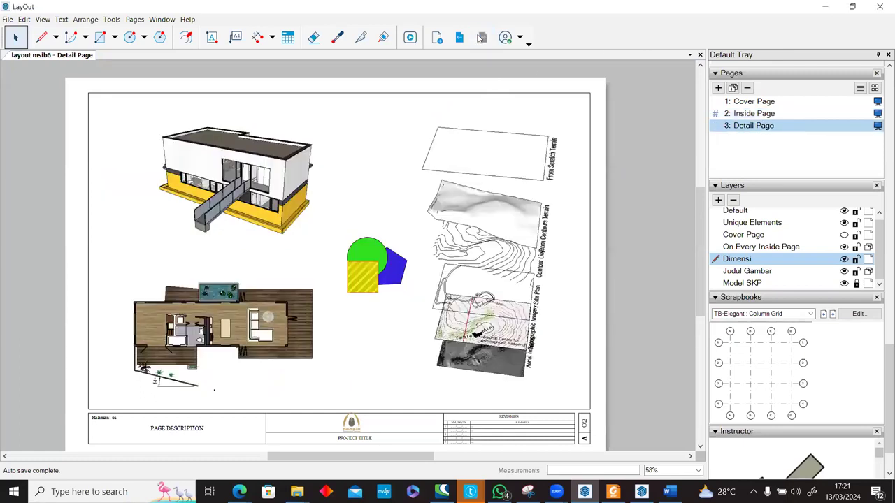
left_click(511, 252)
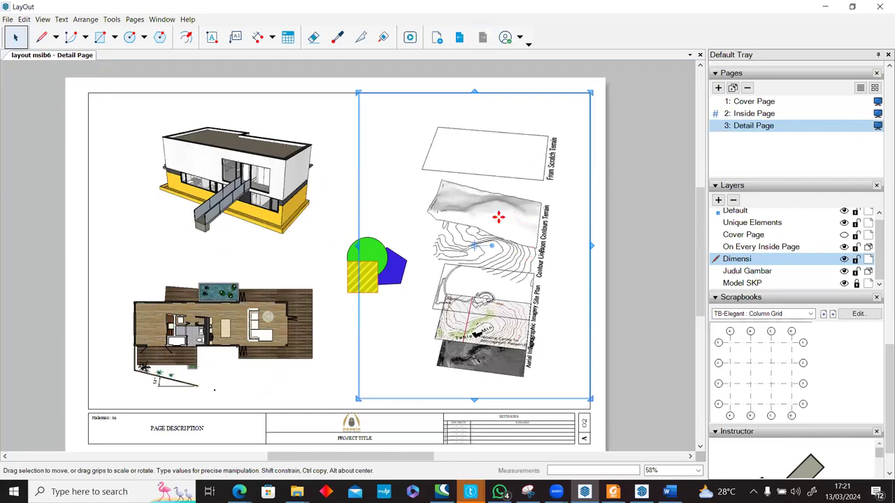
left_click(353, 269)
left_click_drag(300, 196, 279, 196)
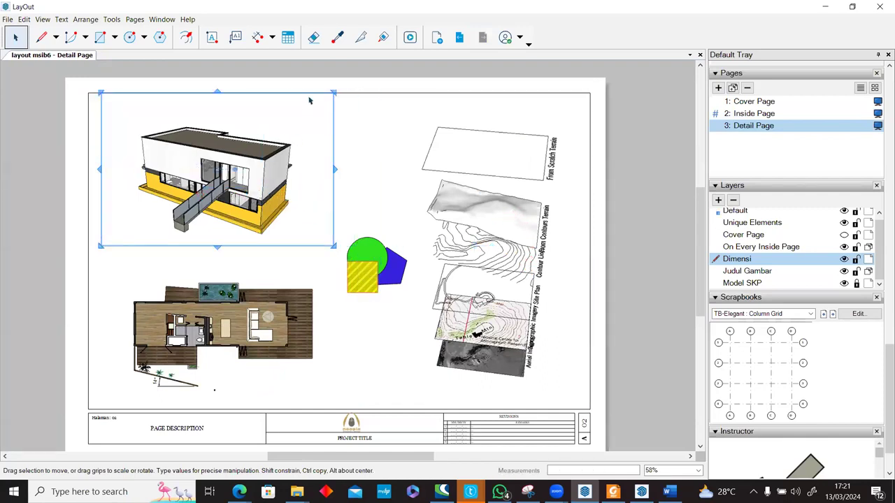
left_click_drag(333, 92, 252, 130)
left_click(364, 161)
Step: Insert the image GE_Locator Map.jpg from the Layout Files folder into the Detail Page
left_click(8, 19)
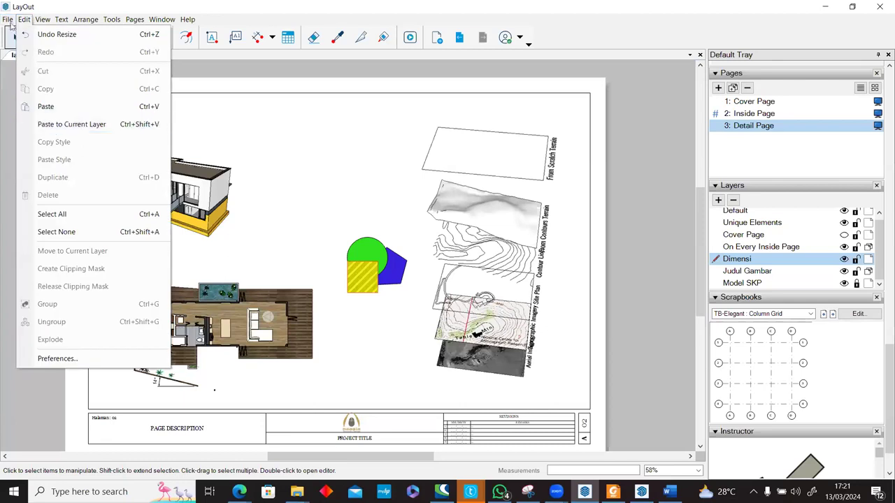
key("Left")
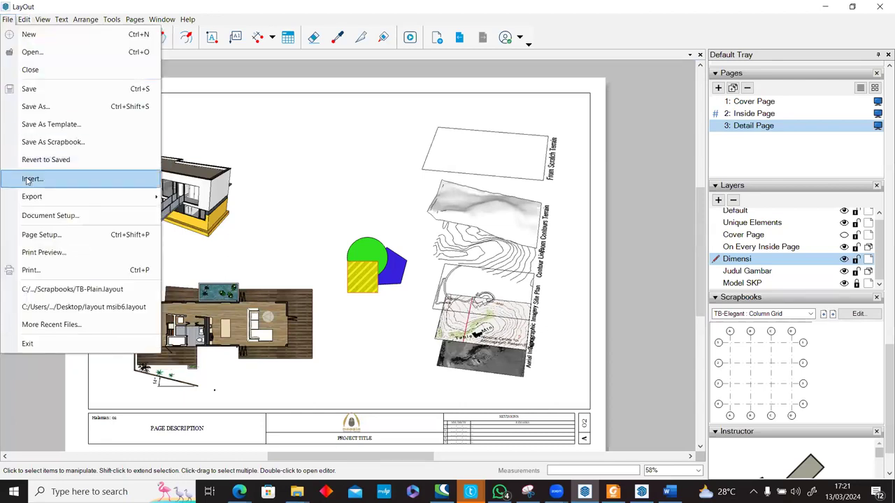
left_click(28, 179)
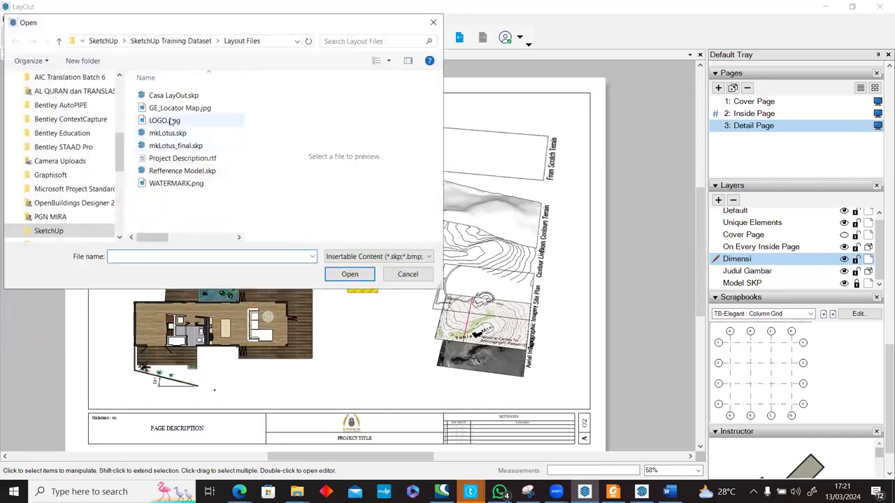
left_click(173, 110)
left_click(350, 274)
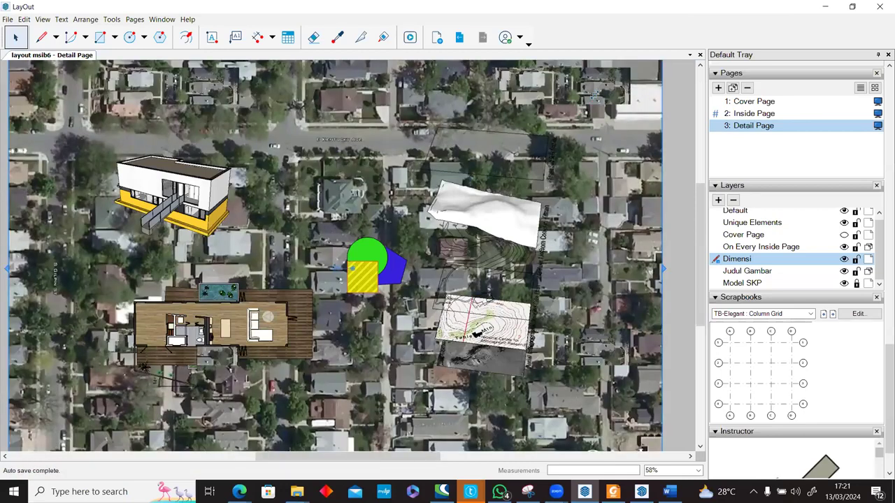
Step: Scale the aerial map image down and place it between the 3D house view and the terrain sheets
scroll(472, 174, "down", 3)
left_click_drag(595, 93, 329, 271)
left_click_drag(283, 335, 399, 167)
scroll(435, 145, "up", 2)
left_click_drag(464, 112, 399, 155)
left_click(409, 214)
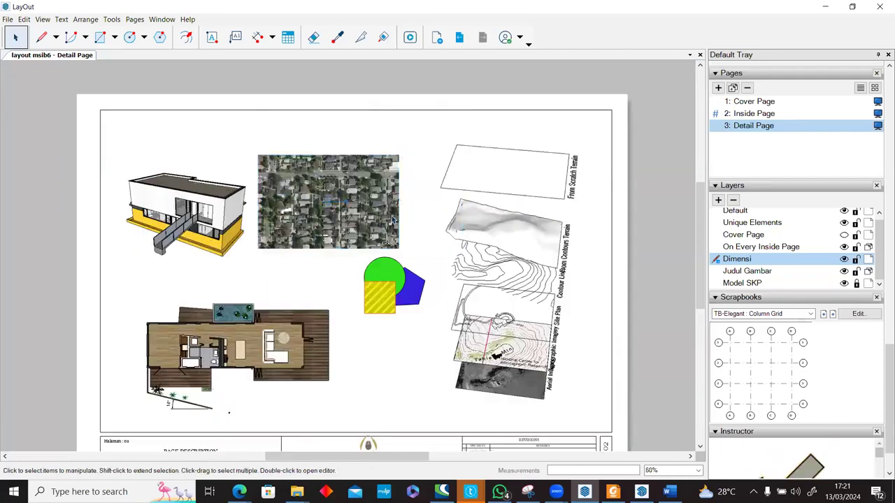
Step: Move the yellow hatched square onto the aerial map image, and return it to overlap the green circle
left_click_drag(359, 219, 274, 283)
key("Escape")
scroll(372, 207, "up", 2)
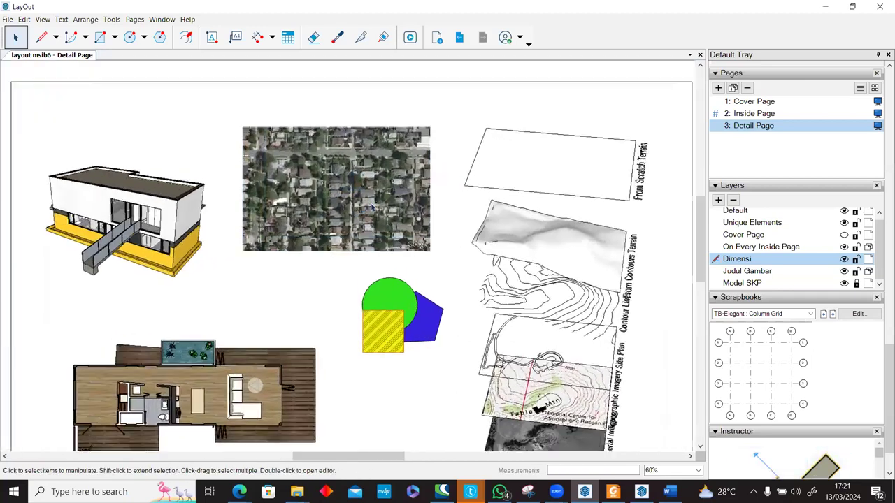
scroll(373, 207, "up", 1)
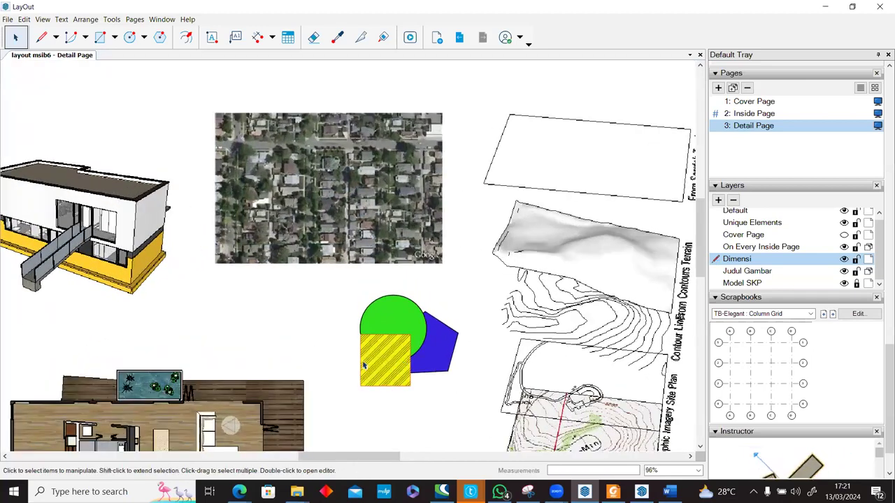
left_click_drag(354, 350, 239, 228)
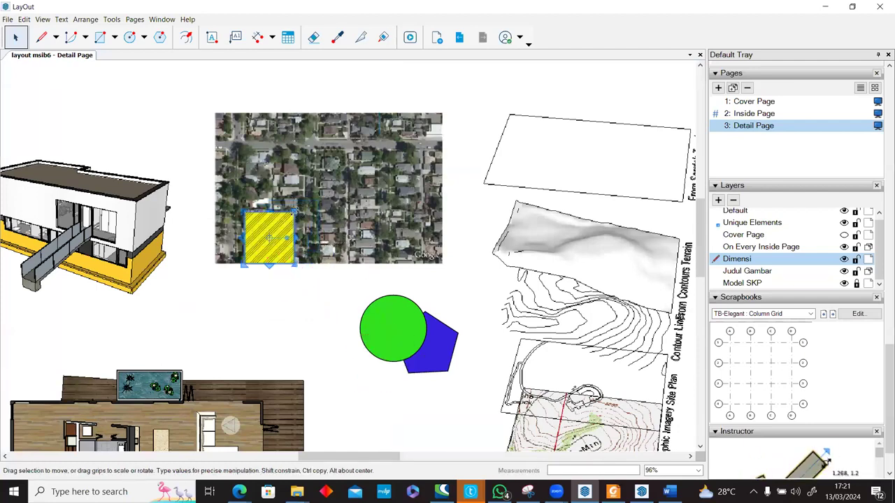
mouse_move(280, 257)
left_mouse_down()
mouse_move(343, 360)
mouse_move(380, 382)
left_mouse_up()
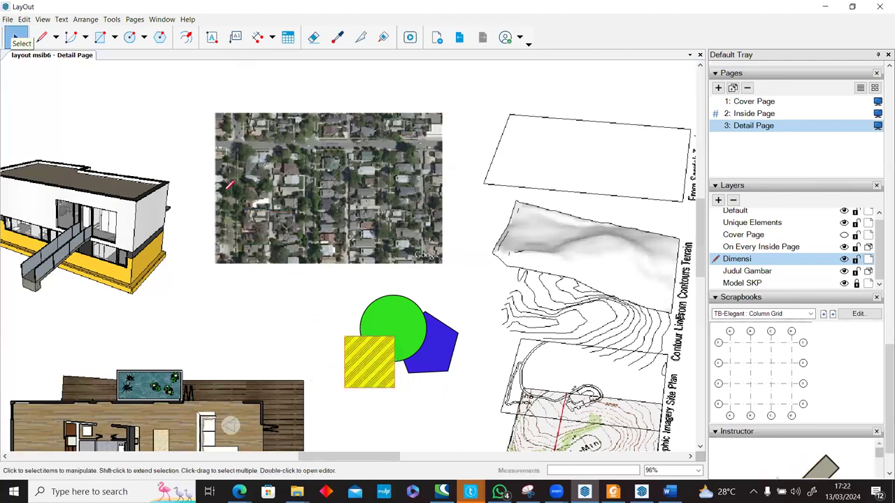
Step: Draw a closed five-pointed star outline with lines between the aerial map image and the wooden-deck floor plan
key("l")
scroll(210, 287, "down", 4)
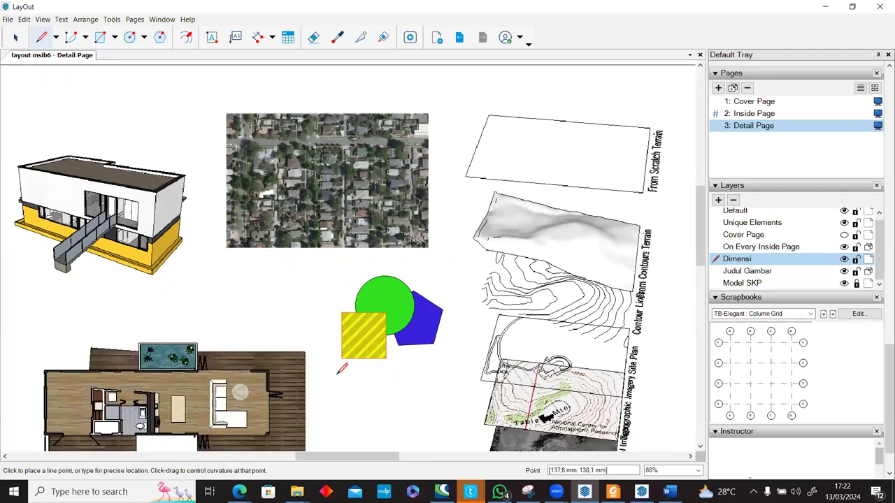
scroll(338, 373, "up", 4)
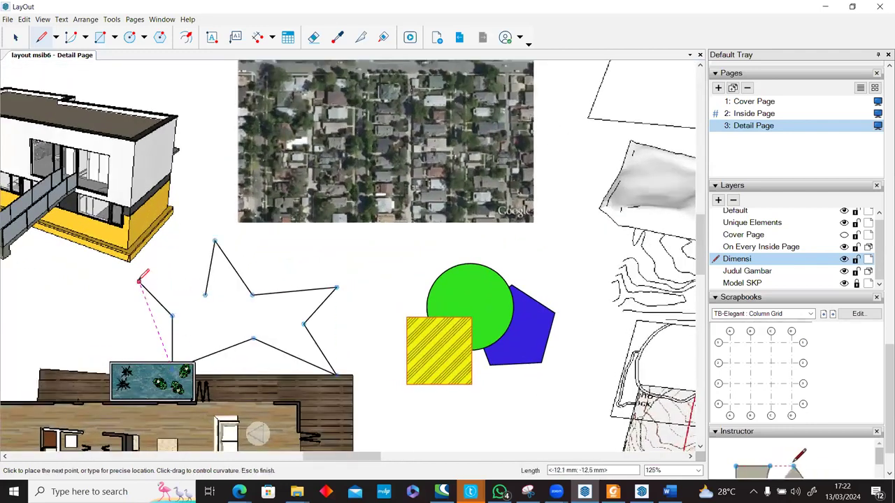
left_click(139, 282)
left_click(205, 295)
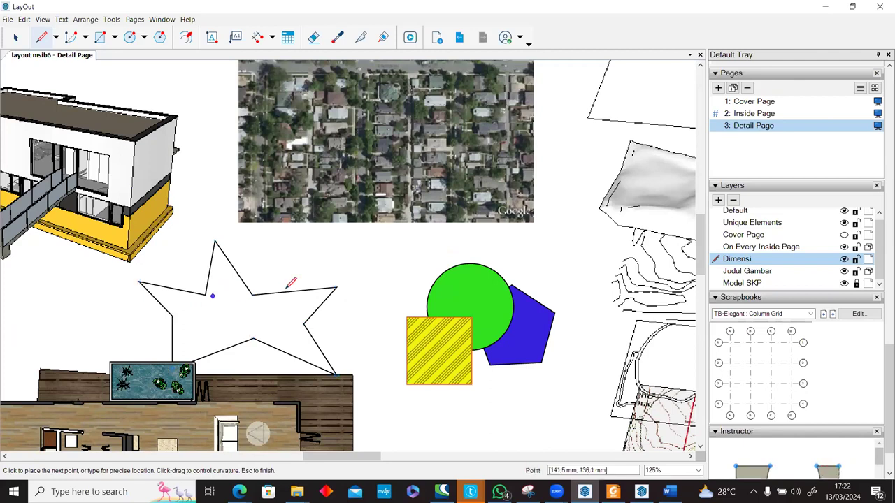
scroll(356, 304, "down", 4)
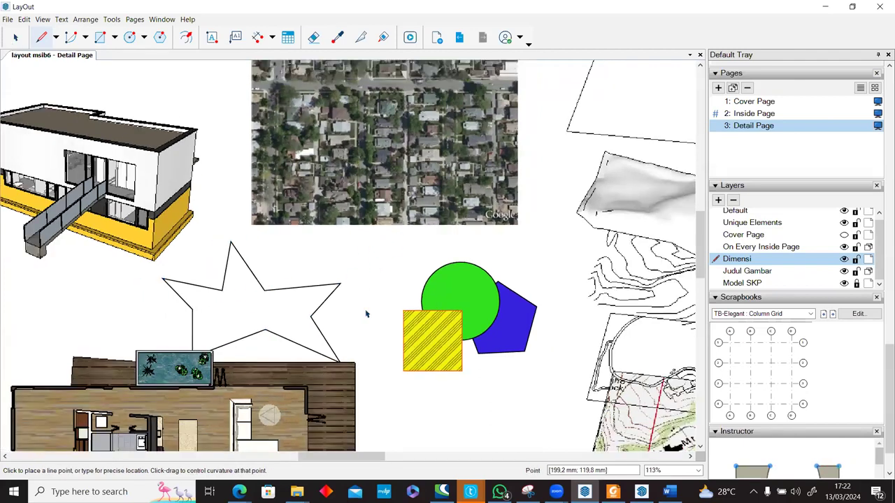
scroll(374, 253, "down", 1)
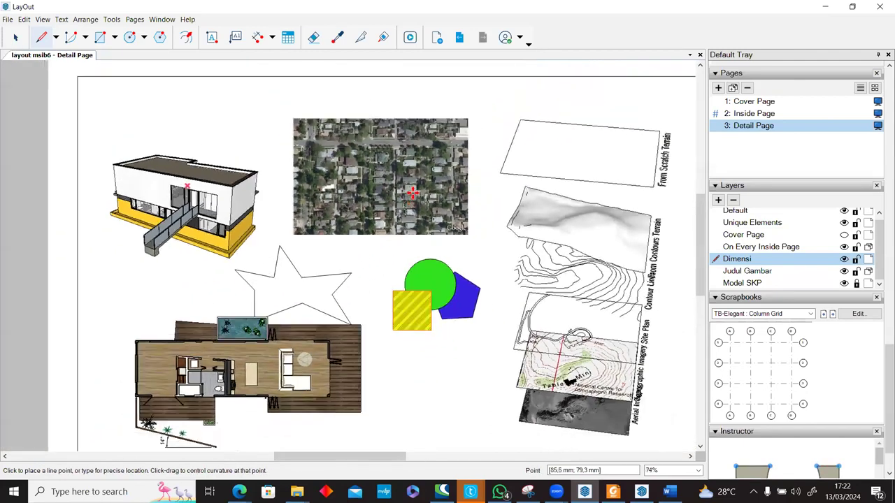
key("space")
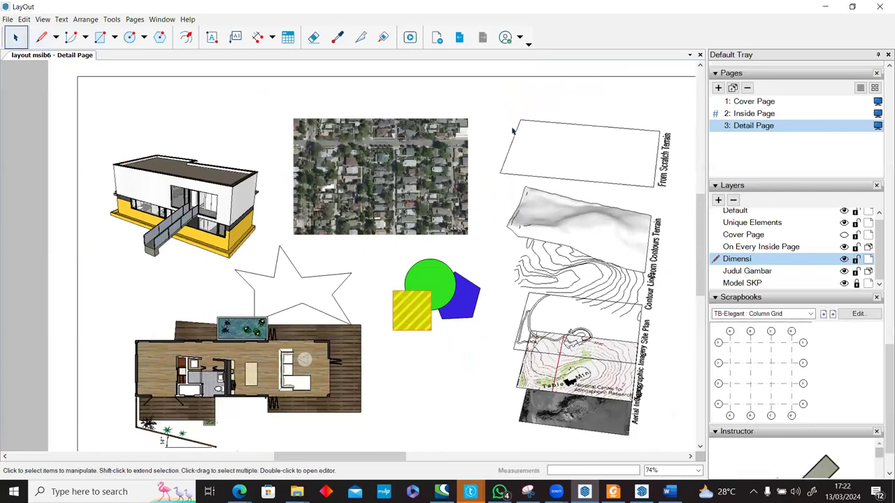
Step: Create a clipping mask from the white star and the aerial map image beneath it
key("ctrl+z")
scroll(511, 132, "up", 5)
key("Escape")
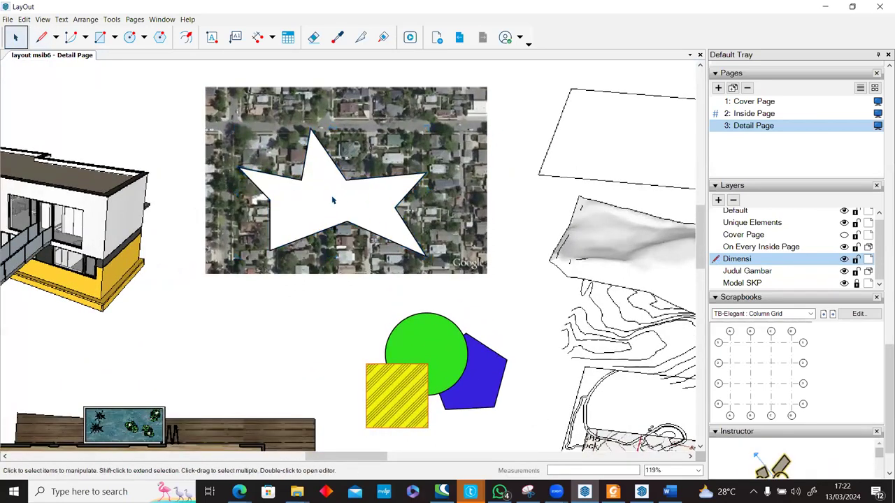
key("ctrl+z")
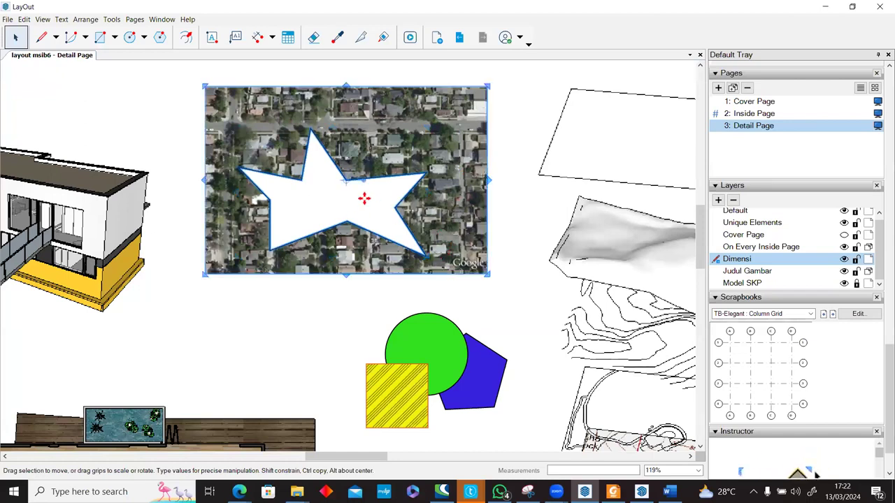
right_click(363, 198)
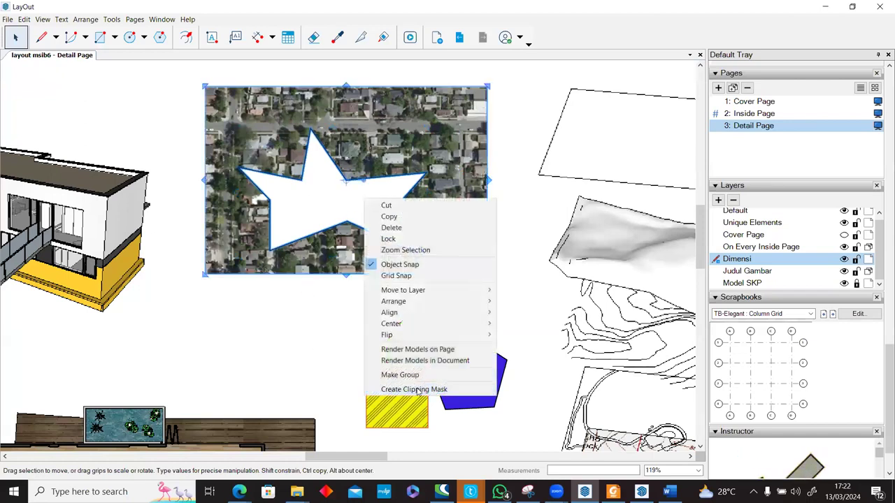
left_click(413, 389)
scroll(330, 277, "down", 3)
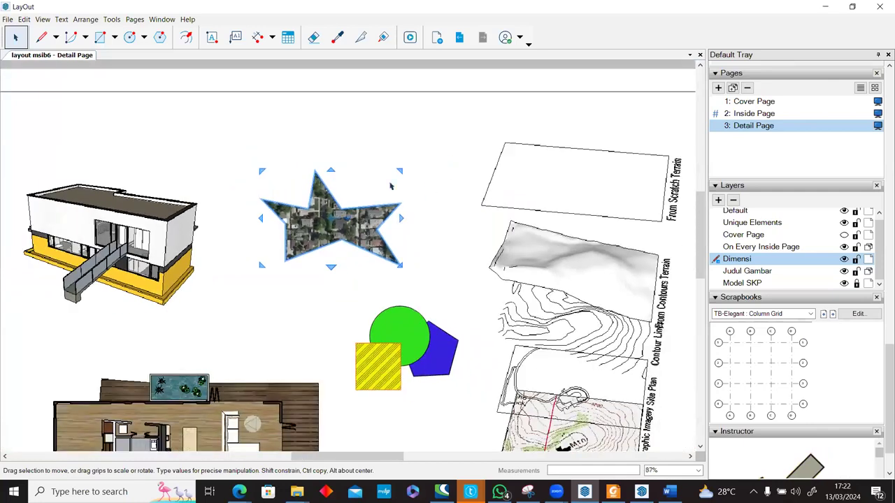
left_click(396, 253)
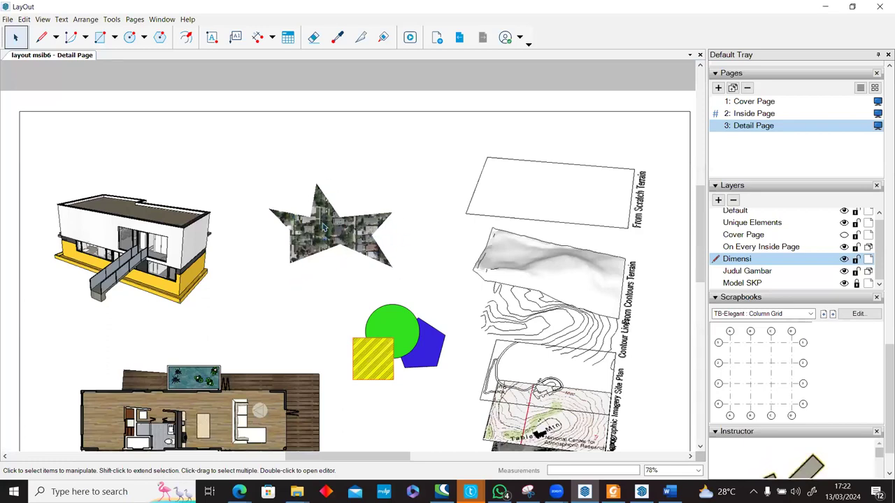
Step: Edit the clipping mask by shifting the star across the aerial map image and enlarging it
scroll(297, 250, "up", 3)
left_click(282, 273)
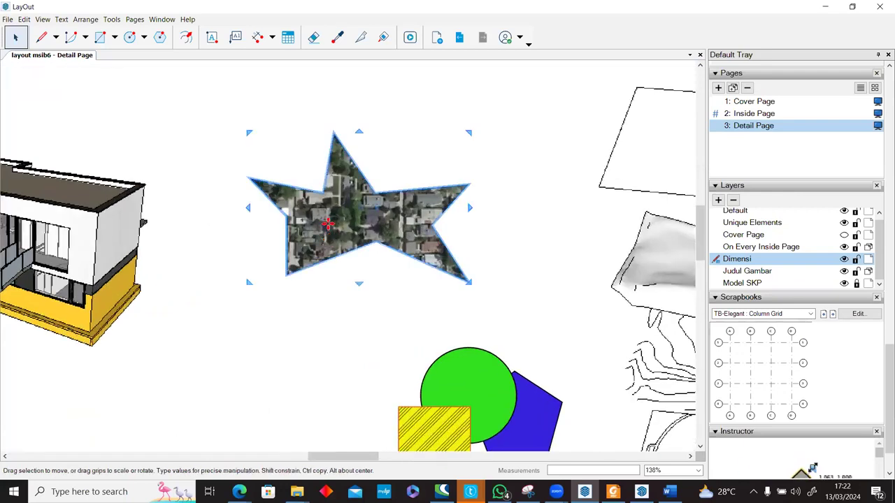
left_click_drag(283, 272, 376, 234)
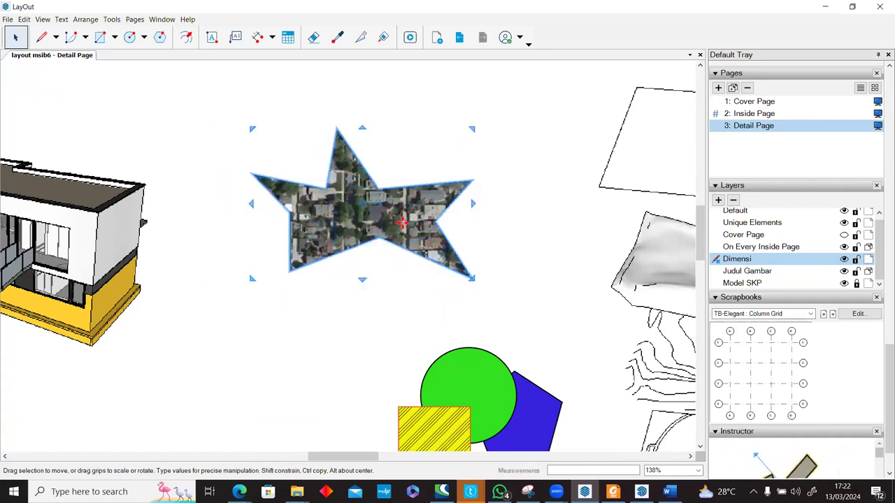
double_click(402, 222)
left_click_drag(408, 214, 452, 183)
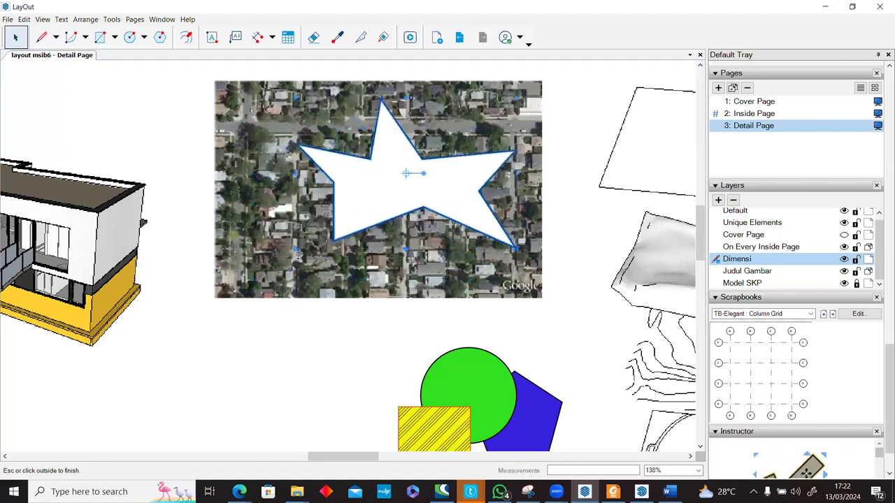
left_click_drag(296, 248, 274, 279)
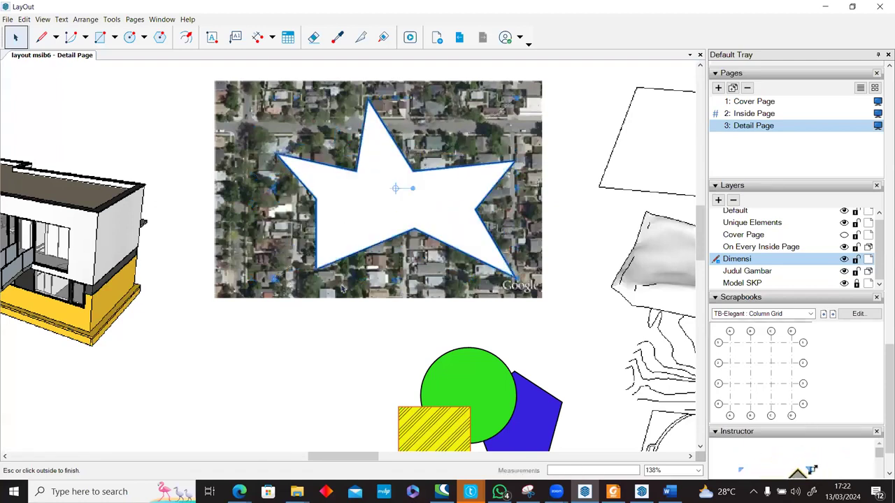
left_click(369, 321)
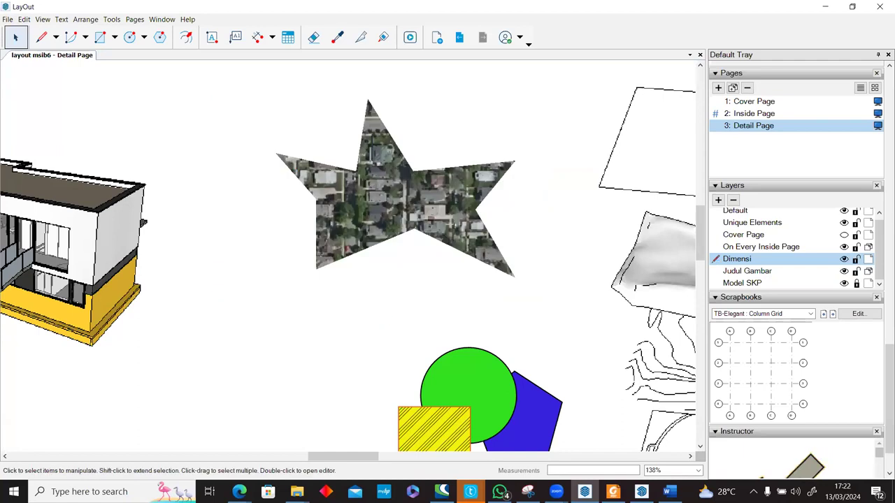
key("alt+Tab")
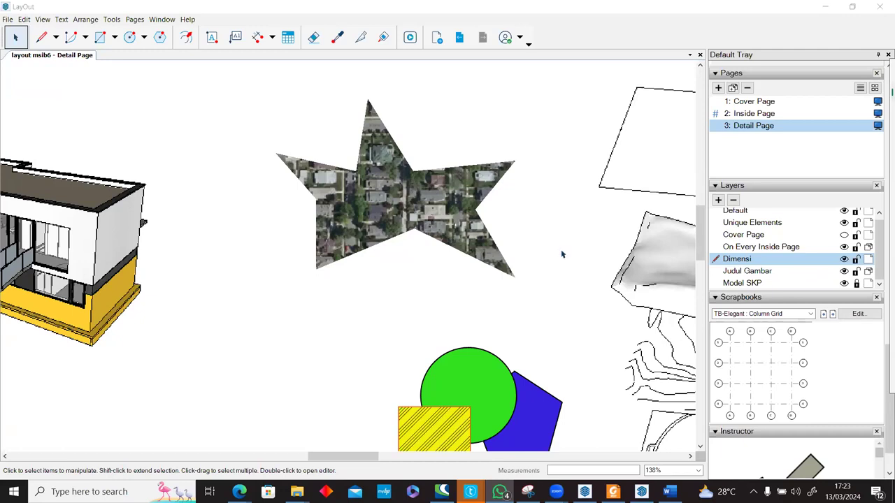
left_click(389, 221)
scroll(395, 206, "down", 4)
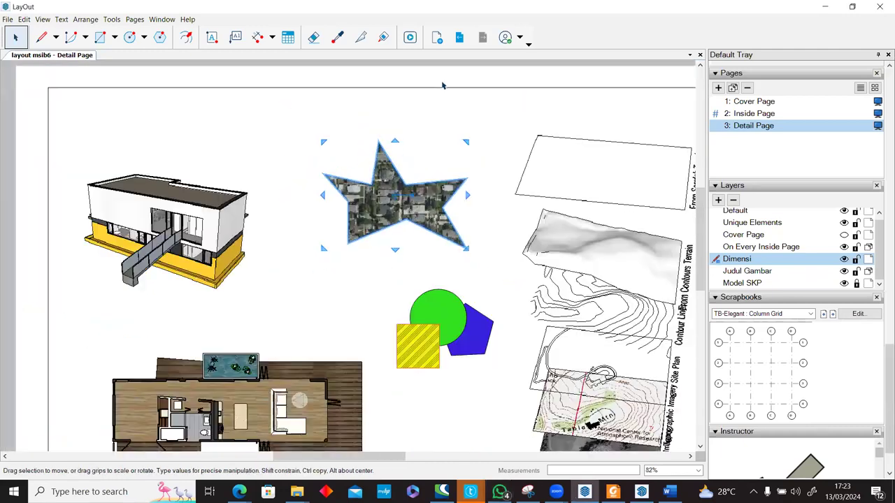
scroll(405, 157, "down", 1)
left_click(412, 171)
middle_click_drag(384, 175, 406, 201)
scroll(405, 201, "up", 1)
scroll(406, 203, "up", 2)
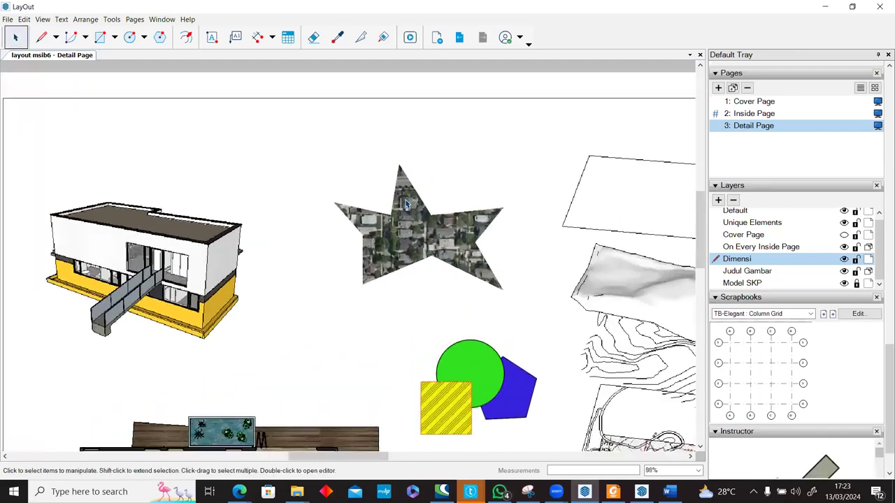
scroll(406, 202, "up", 5)
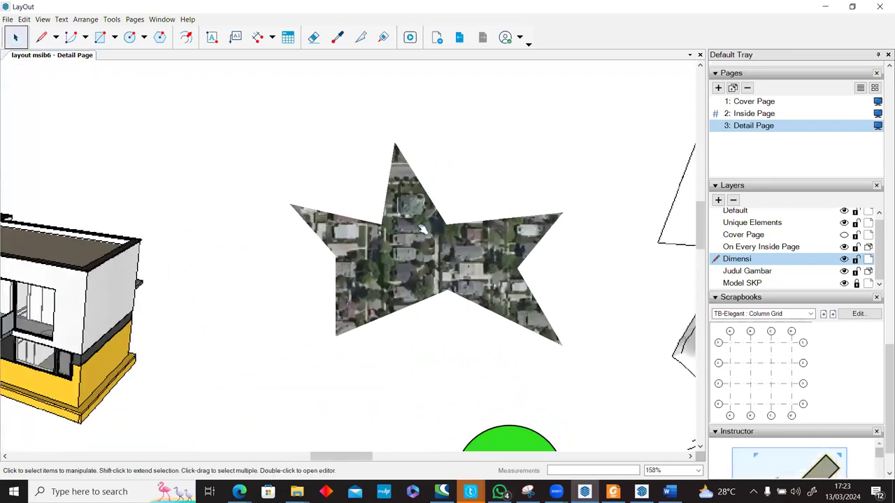
scroll(393, 234, "down", 6)
Step: Reshape the star inside the clipping mask by moving its points to form a more regular five-pointed star
left_click(391, 206)
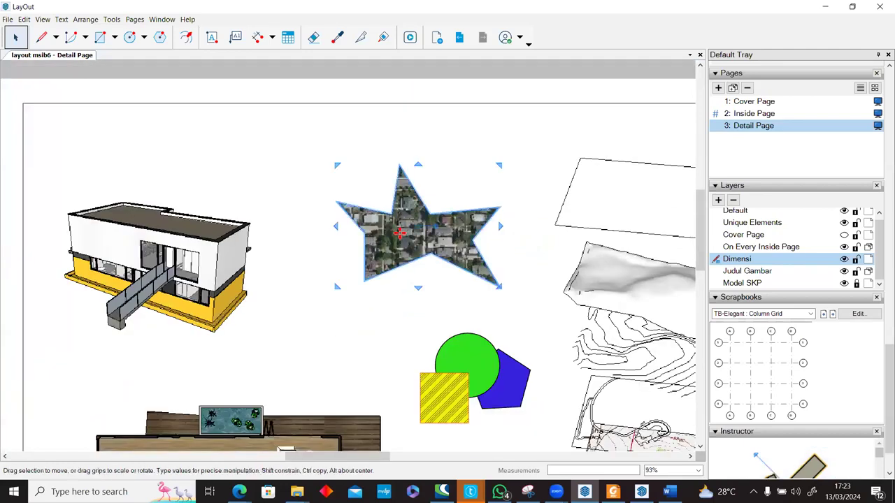
double_click(392, 207)
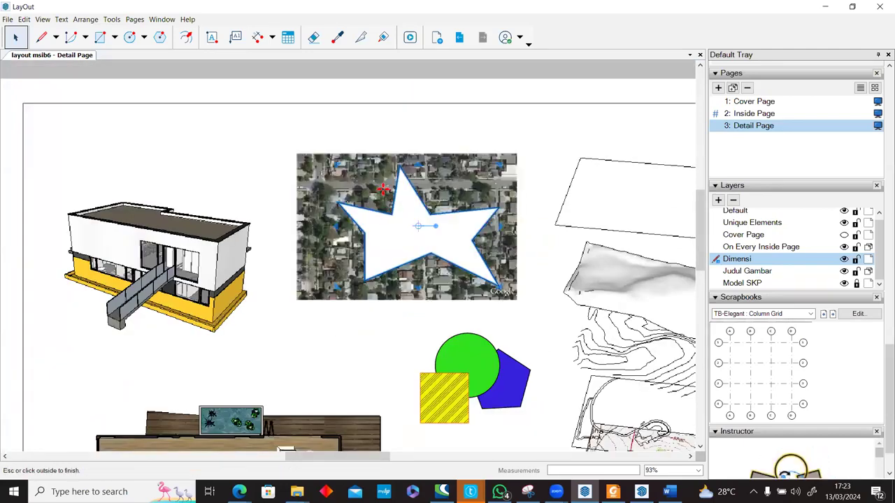
double_click(384, 190)
scroll(461, 222, "up", 3)
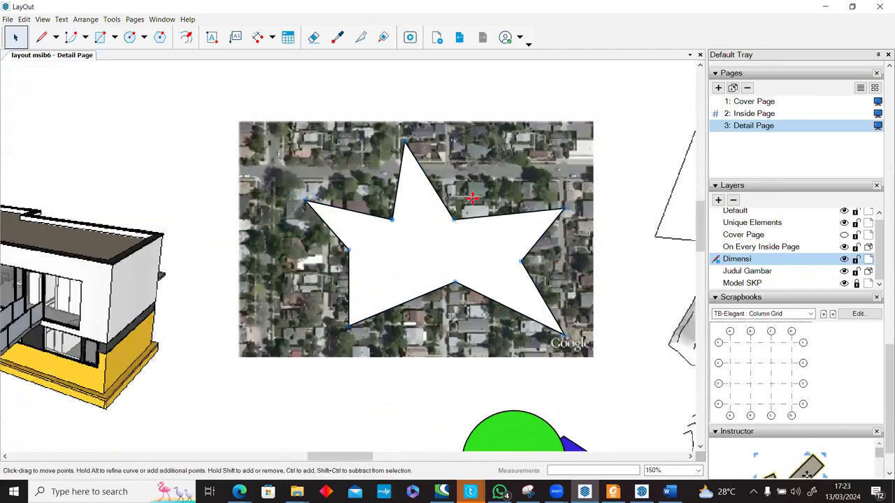
scroll(473, 198, "up", 1)
left_click_drag(405, 135, 429, 135)
left_click_drag(341, 253, 371, 265)
left_click_drag(460, 293, 450, 287)
left_click(212, 144)
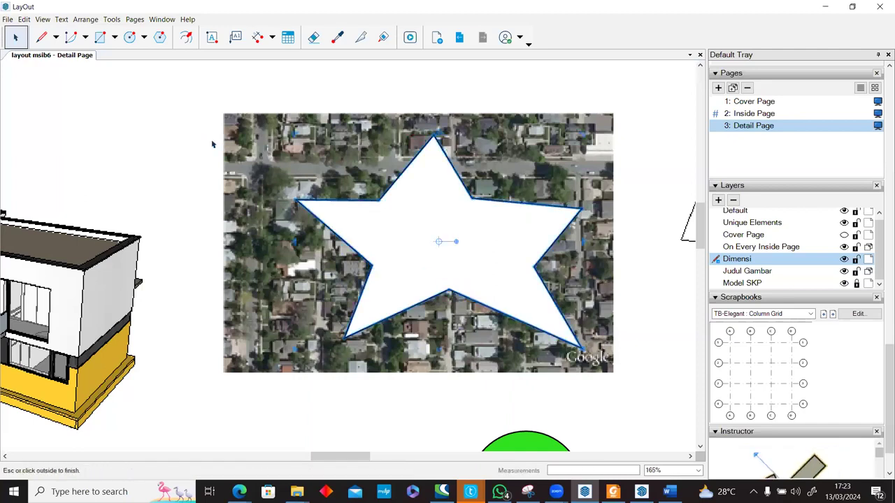
left_click(212, 143)
scroll(257, 184, "down", 3)
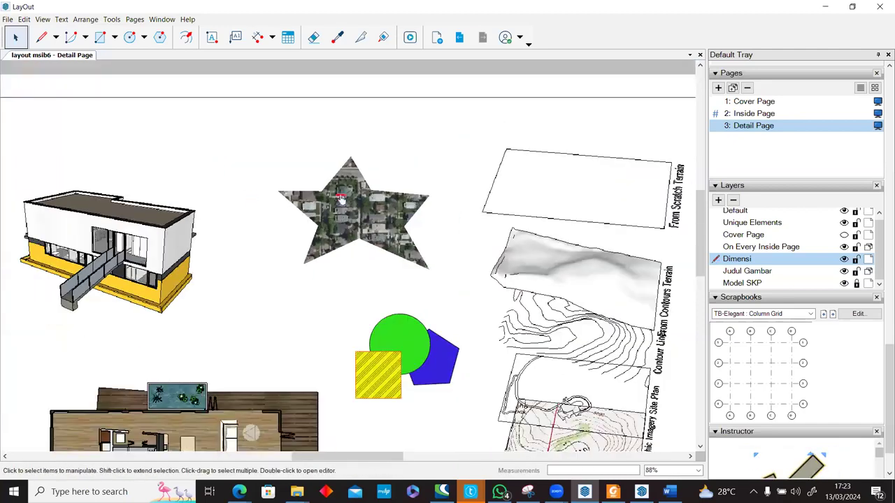
Step: Draw a diagonal line from the floor plan's wooden deck out past its lower edge
scroll(340, 198, "down", 3)
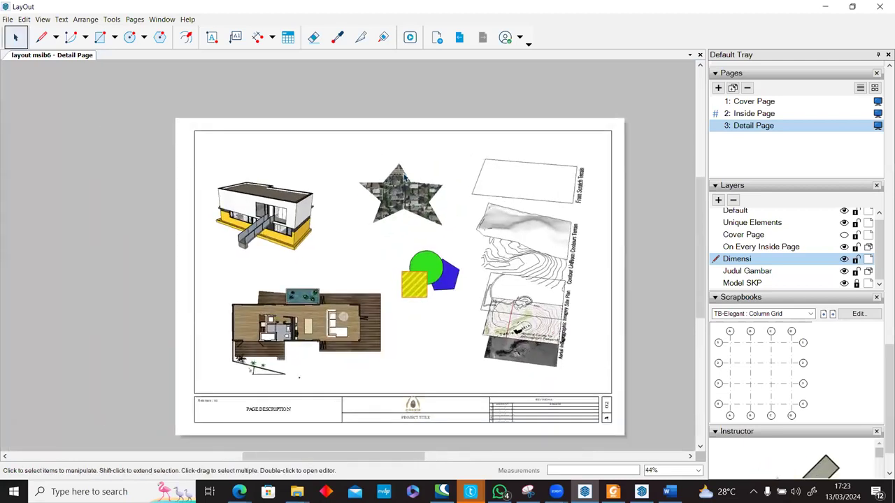
scroll(404, 179, "up", 1)
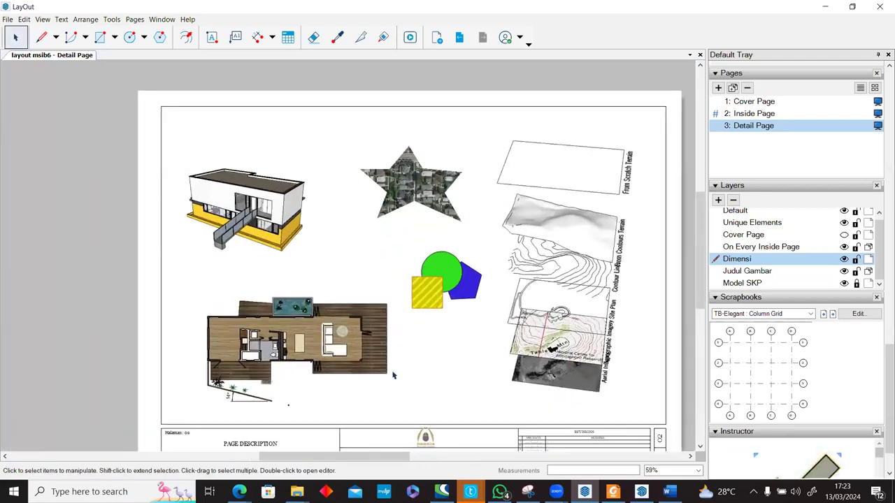
scroll(393, 370, "up", 1)
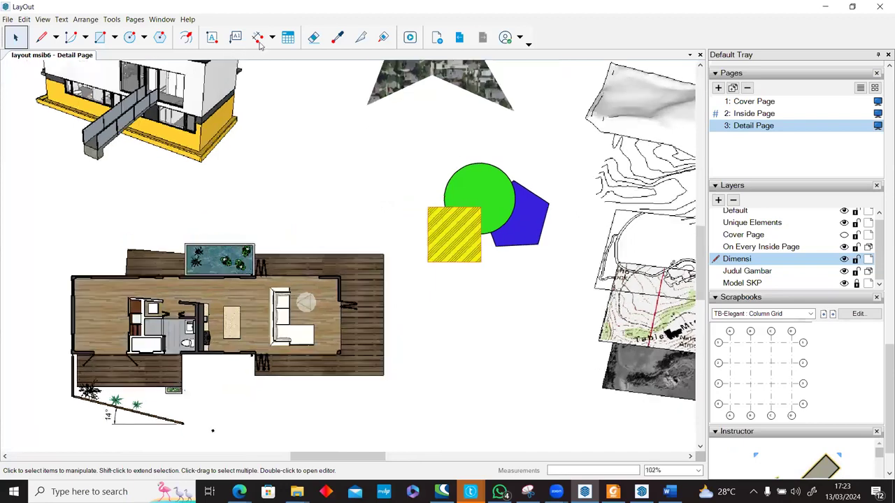
left_click(42, 37)
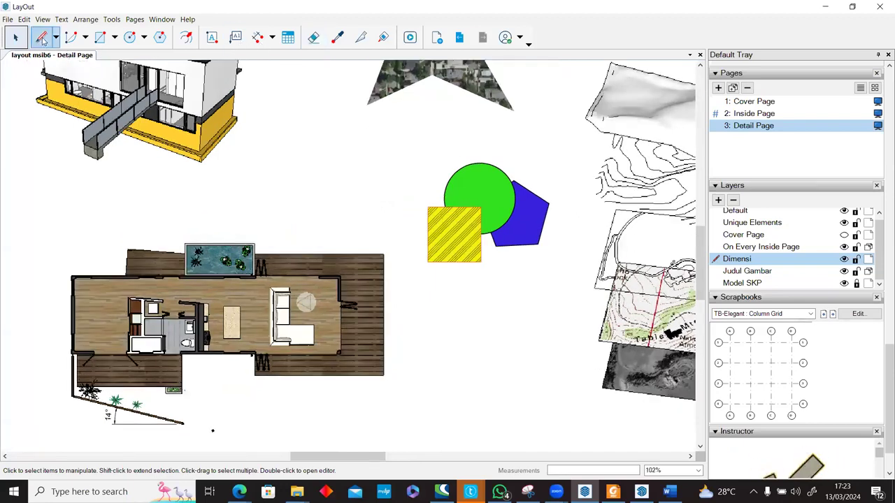
scroll(383, 375, "up", 2)
left_click(376, 376)
left_click(391, 398)
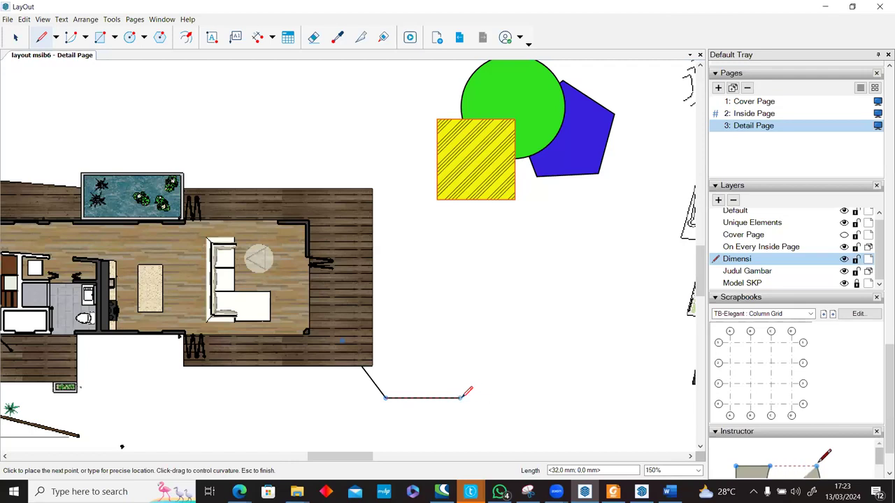
key("Escape")
key("space")
Step: Move the floor plan model to the Model SKP layer
right_click(343, 217)
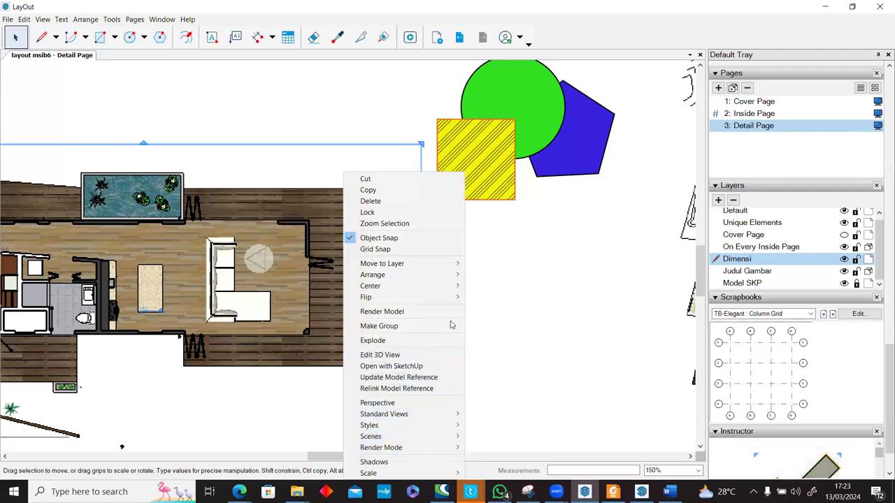
mouse_move(450, 285)
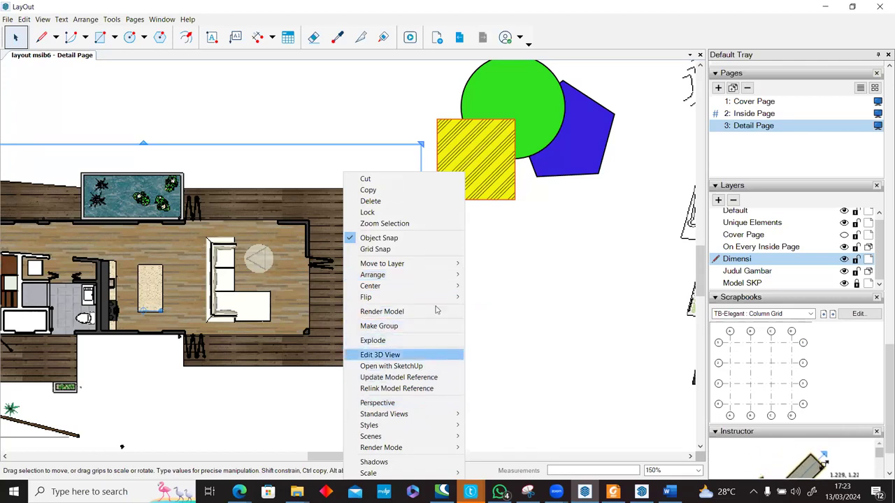
mouse_move(448, 264)
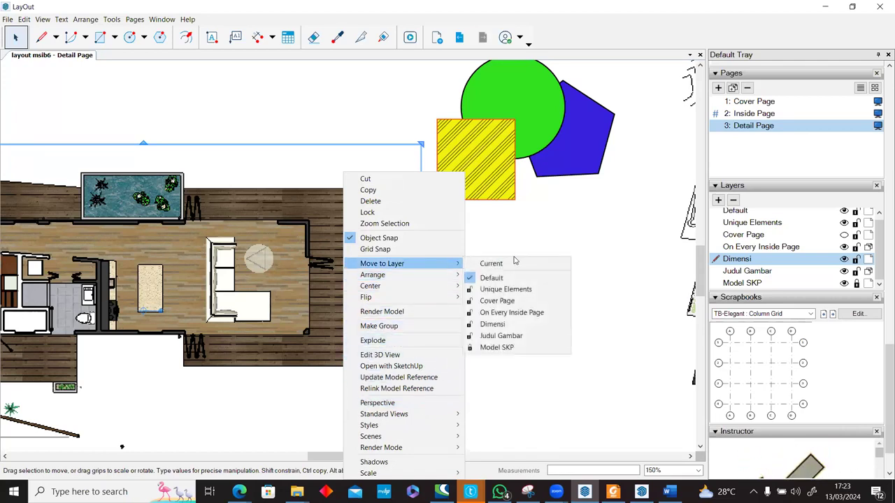
left_click(514, 348)
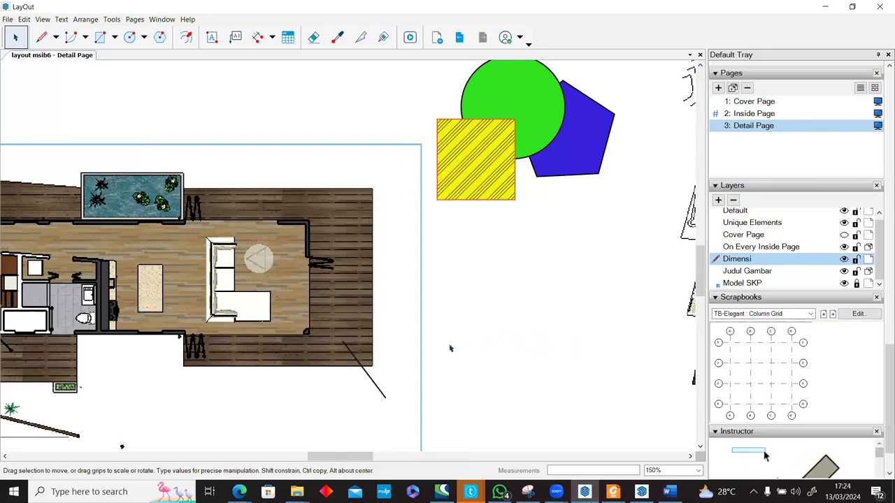
left_click(102, 119)
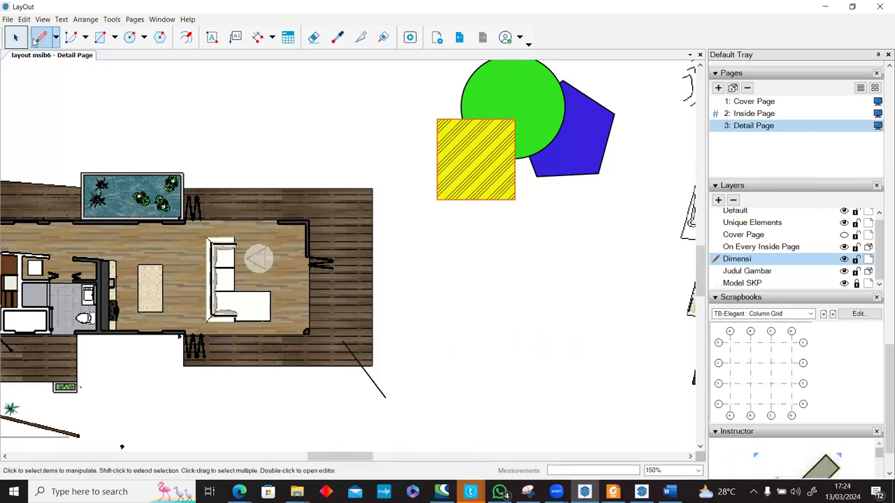
Step: Draw a bent leader line from the deck's outer edge diagonally downward, ending in a horizontal segment beside the floor plan
left_click(41, 37)
left_click(362, 285)
left_click(397, 339)
double_click(469, 339)
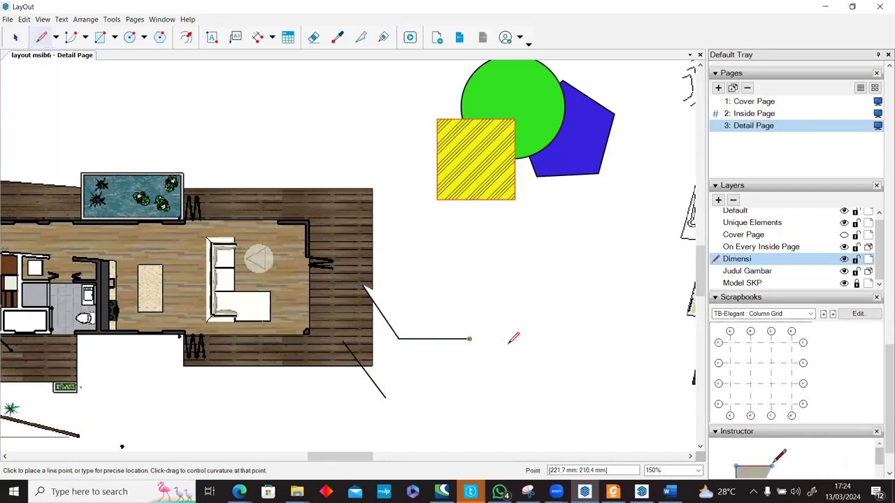
left_click(16, 37)
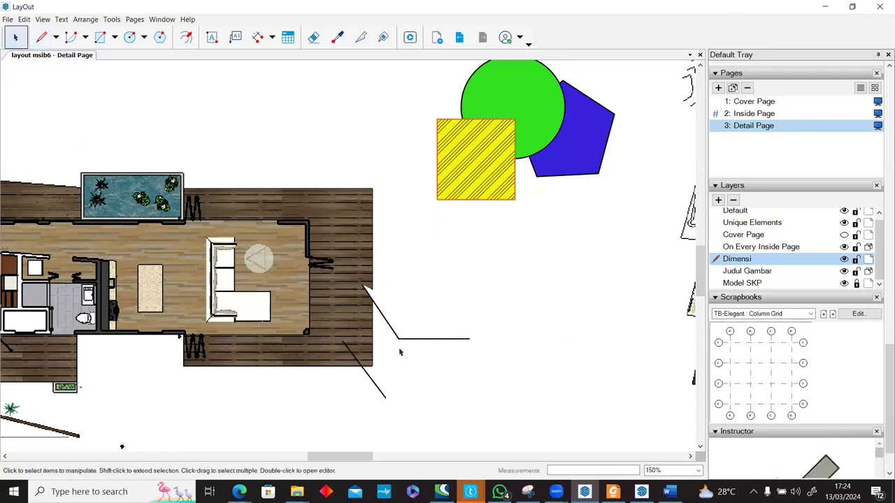
Step: Turn off the fill of the bent leader line beside the deck
scroll(395, 321, "up", 4)
left_click(471, 319)
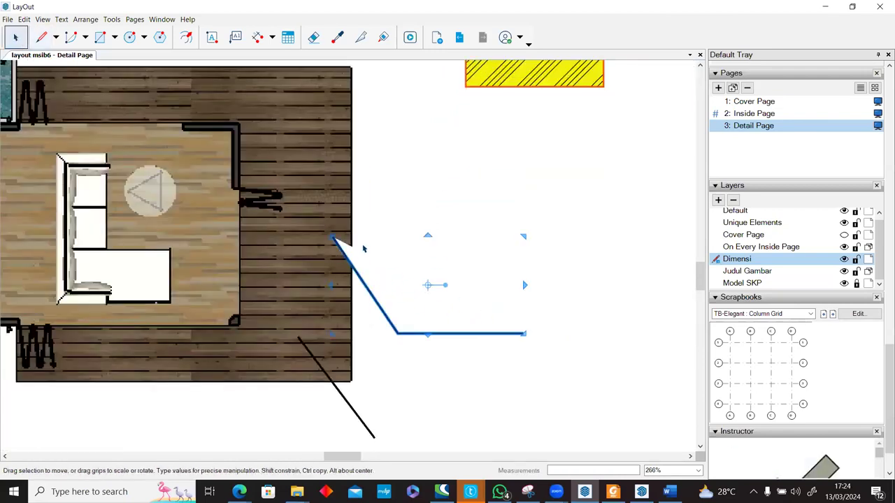
left_click_drag(886, 351, 874, 109)
left_click(753, 168)
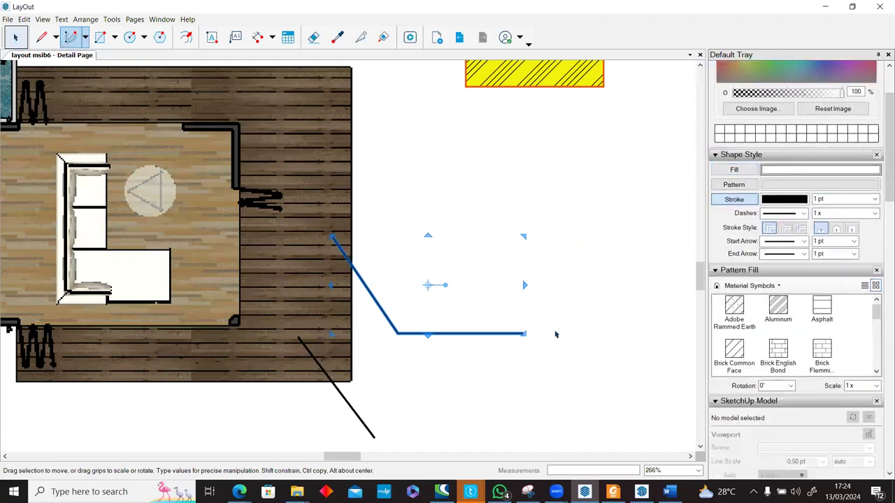
left_click(505, 364)
scroll(483, 340, "down", 1)
scroll(476, 370, "down", 3)
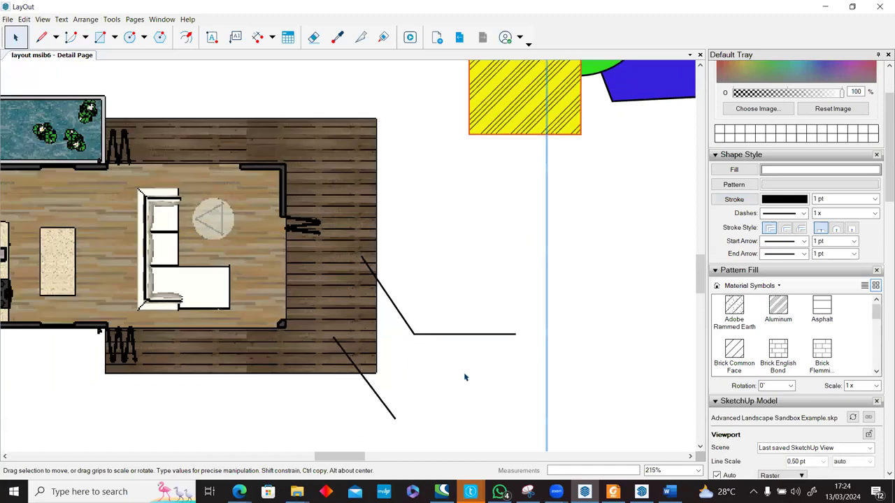
scroll(622, 245, "down", 3)
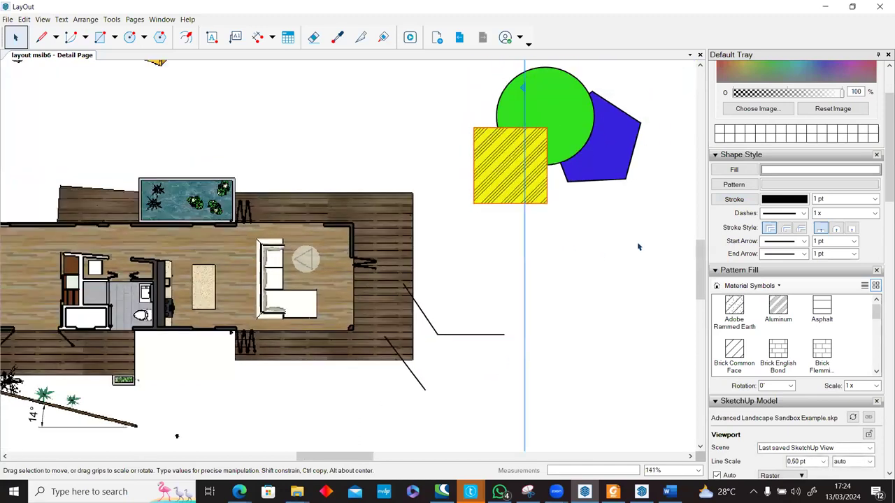
Step: Draw an irregular multi-sided line outline over the site plan, topographic and aerial sheets of the stacked terrain model
left_click(40, 37)
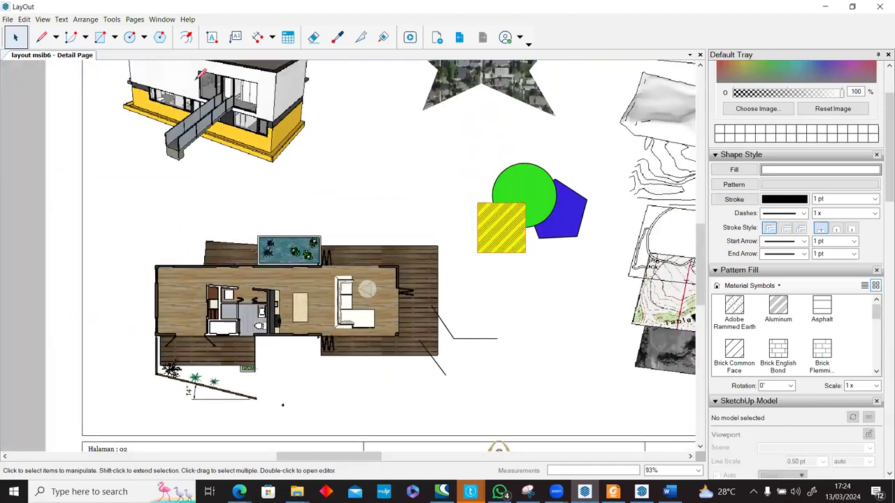
middle_click_drag(621, 321, 487, 214)
scroll(618, 329, "up", 2)
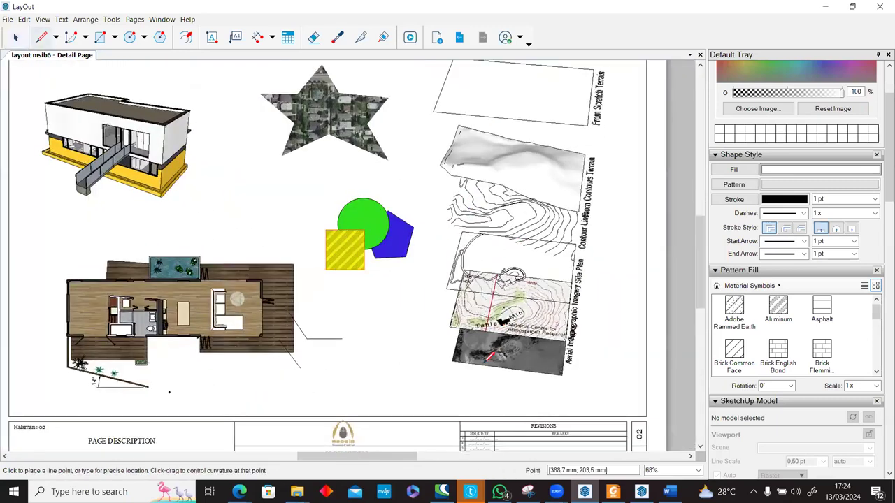
left_click(479, 217)
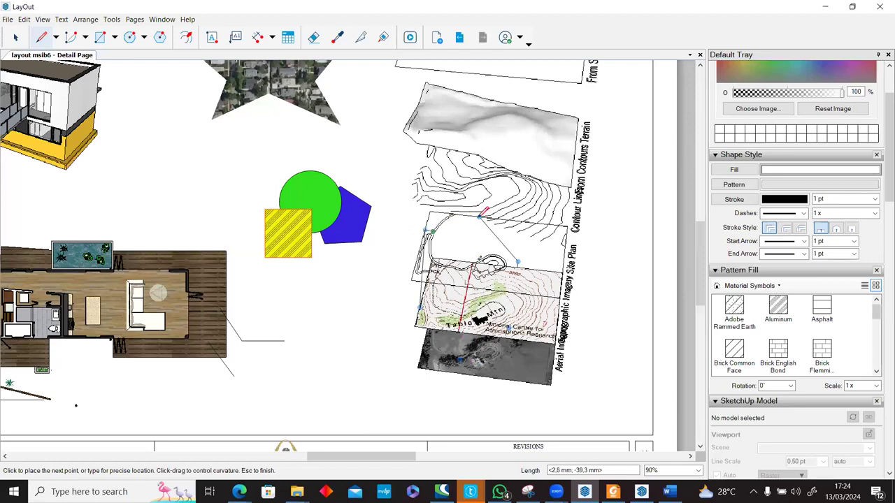
key("Escape")
key("space")
Step: Create a clipping mask from the outline and the terrain model, and move the masked piece below the coloured shapes
left_click(547, 345)
left_click(464, 228)
right_click(465, 225)
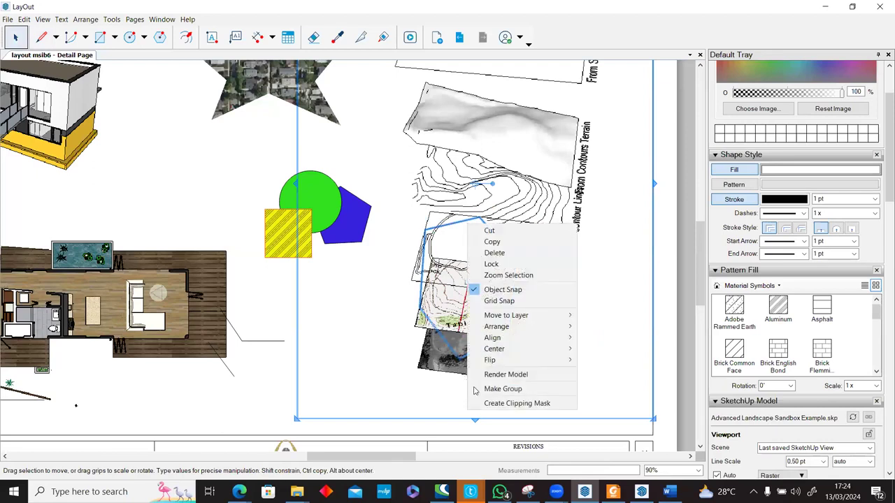
left_click(489, 404)
left_click_drag(494, 299, 344, 390)
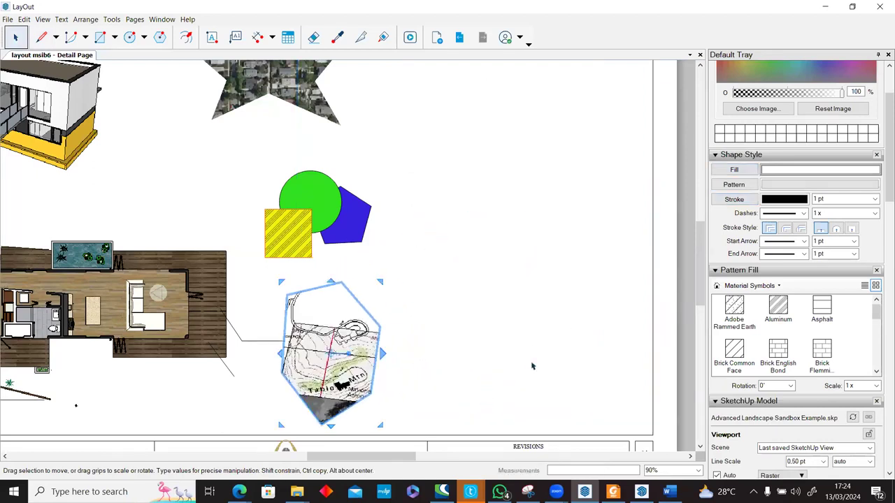
left_click(531, 366)
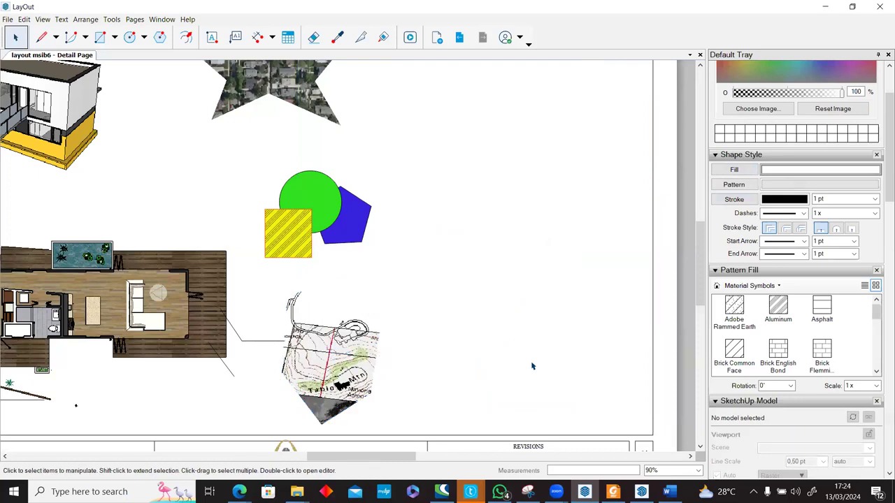
Step: View the whole Detail Page and go back to the Inside Page, paging back and forth between the two
scroll(428, 233, "down", 4)
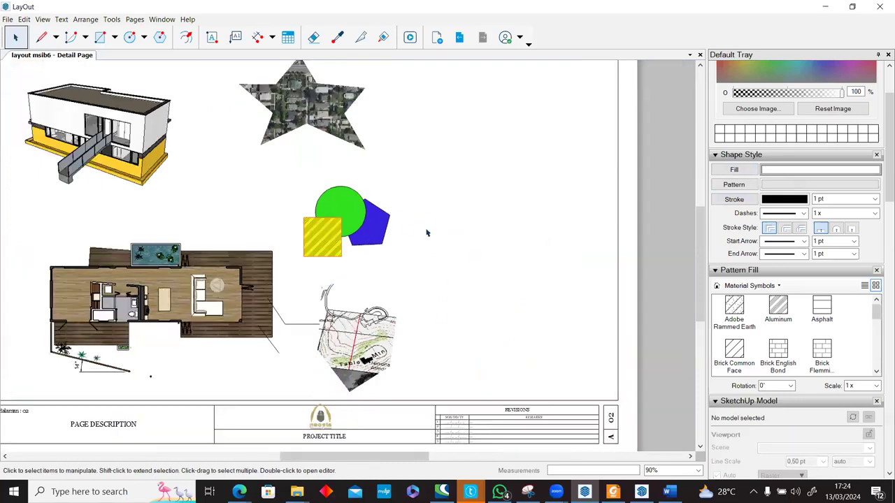
scroll(428, 233, "down", 3)
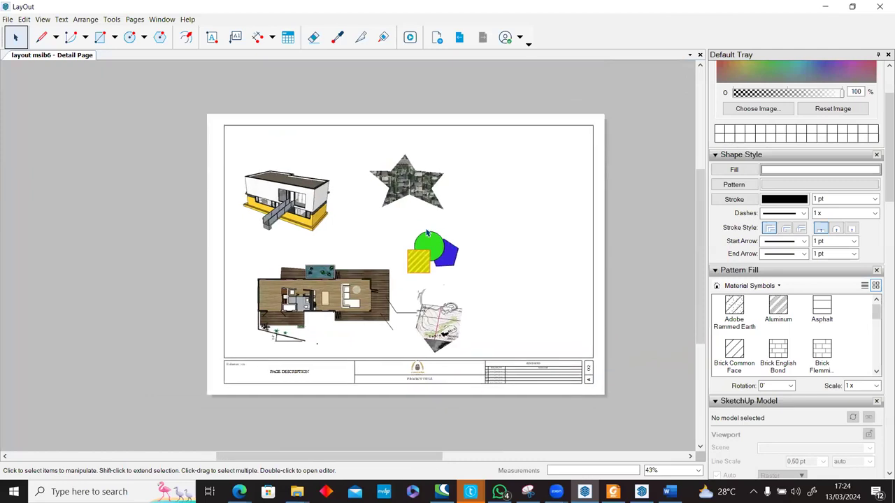
scroll(428, 233, "up", 2)
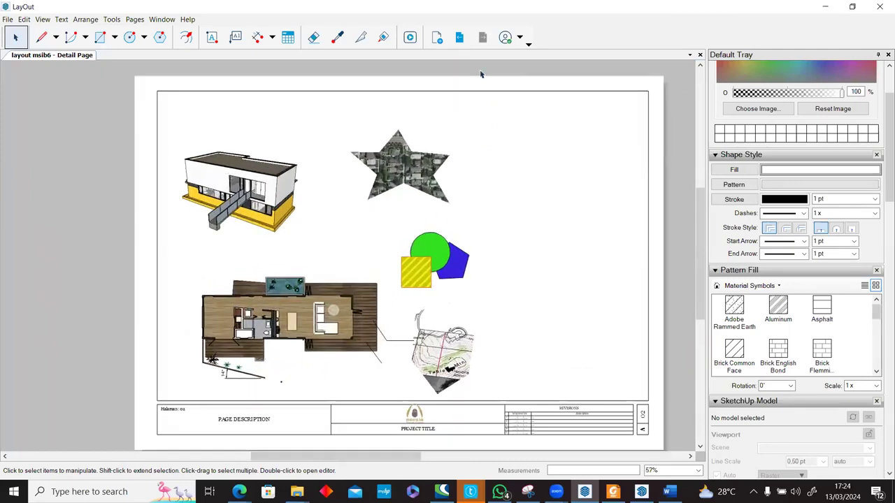
left_click(459, 38)
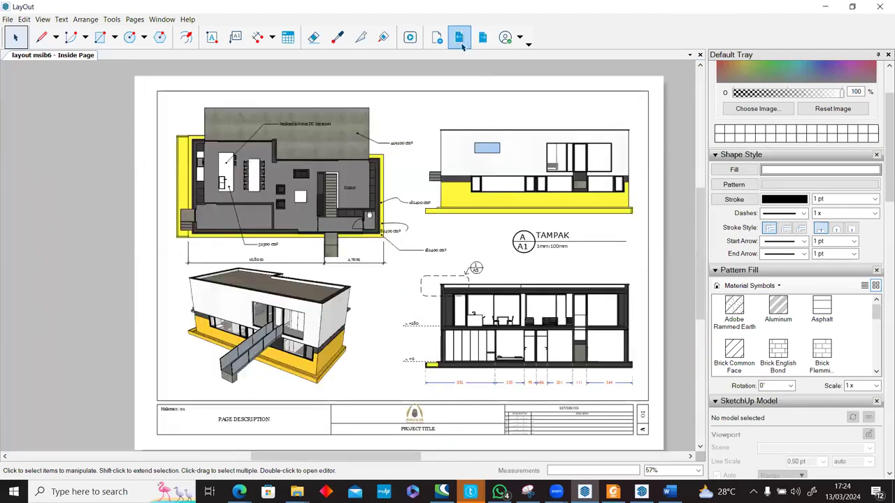
left_click(461, 41)
left_click(482, 40)
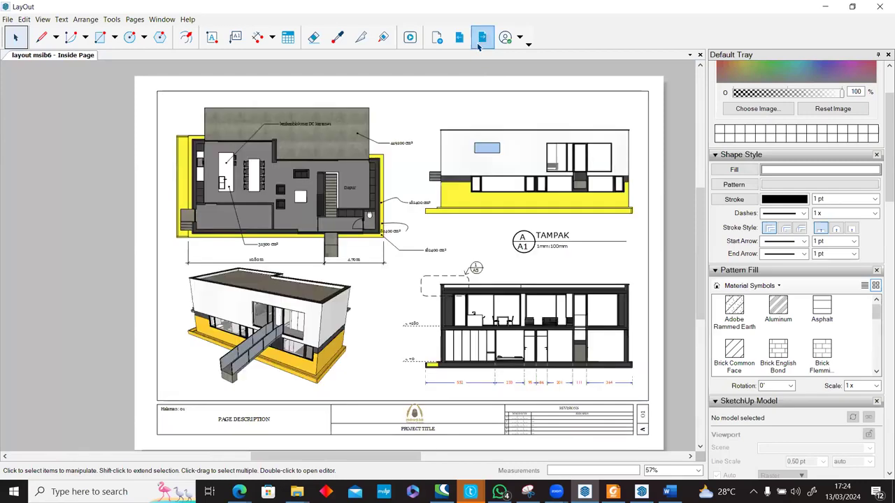
left_click(459, 39)
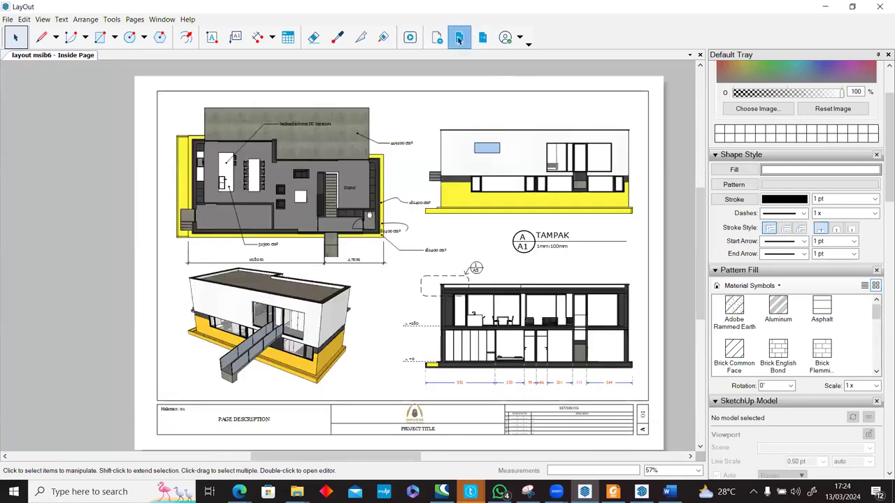
left_click(482, 40)
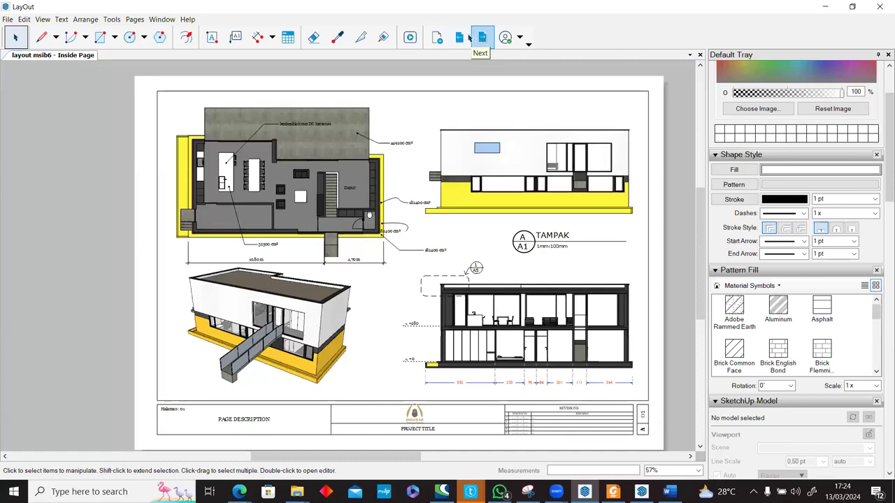
Step: Start the presentation and flip repeatedly between the Inside Page and the Detail Page, returning to the Inside Page
left_click(410, 37)
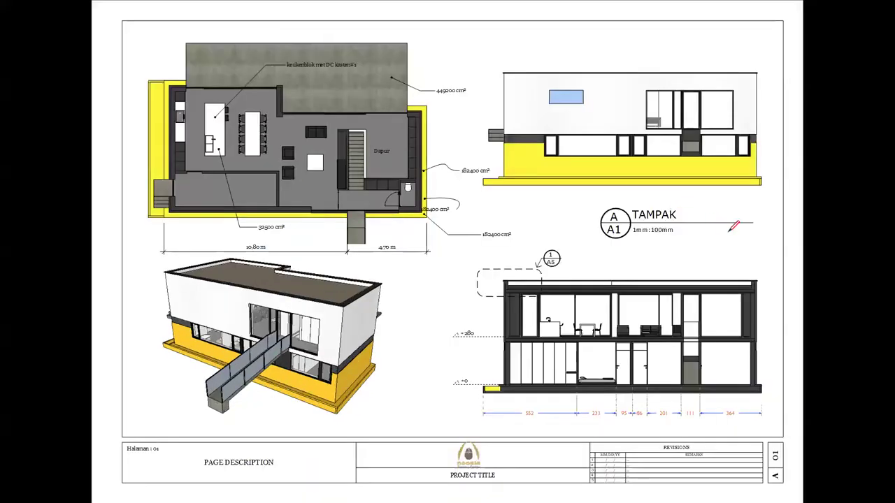
key("Right")
key("Left")
key("Right")
key("Left")
key("Right")
key("Left")
key("Right")
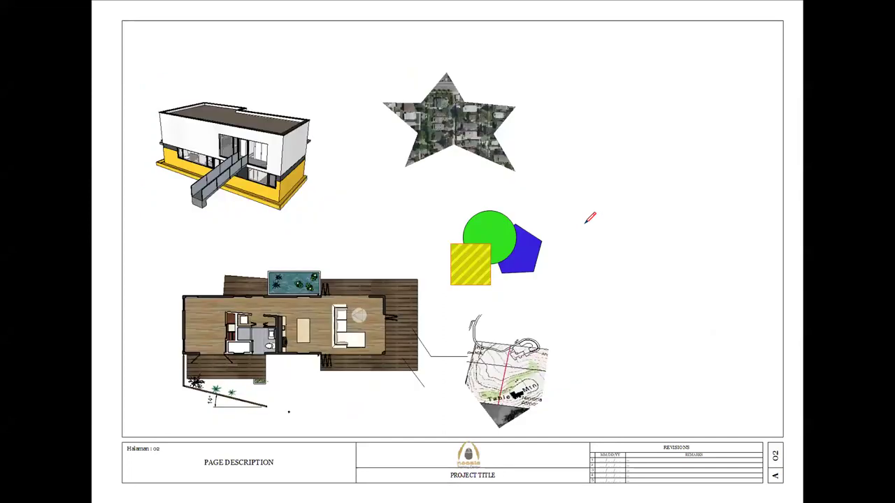
key("Left")
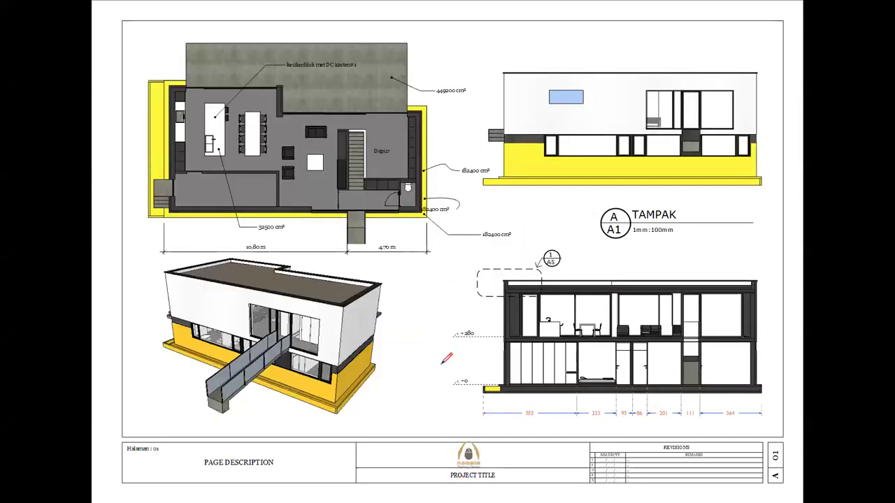
Step: Mark the 3D house's yellow base corner with a red circle and question mark, and end the presentation saving the markup
mouse_move(356, 374)
left_mouse_down()
mouse_move(378, 397)
mouse_move(358, 364)
left_mouse_up()
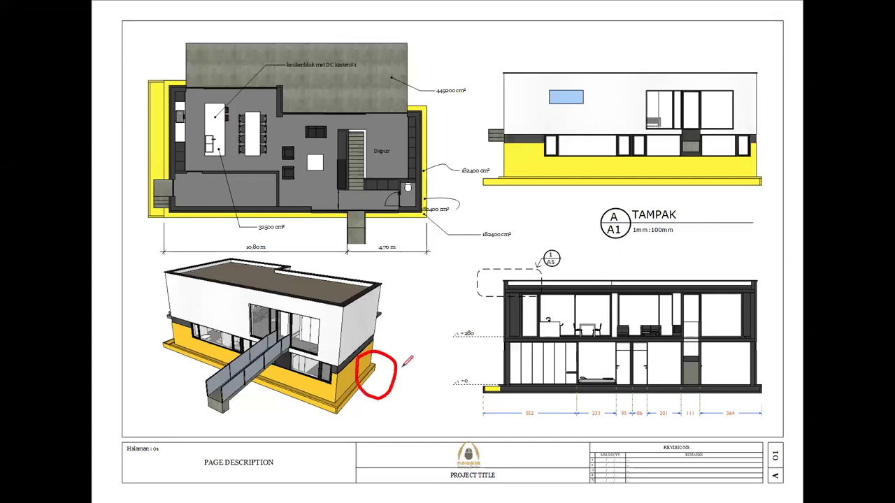
left_click_drag(412, 360, 413, 374)
key("Right")
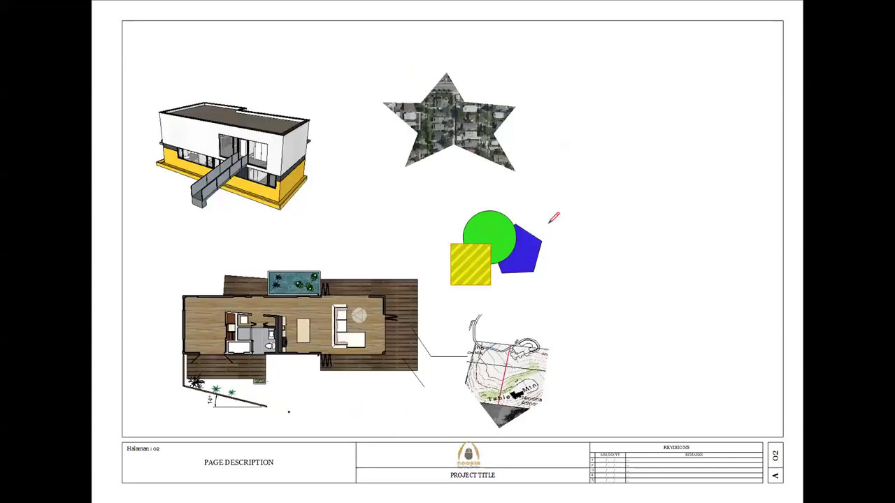
key("Left")
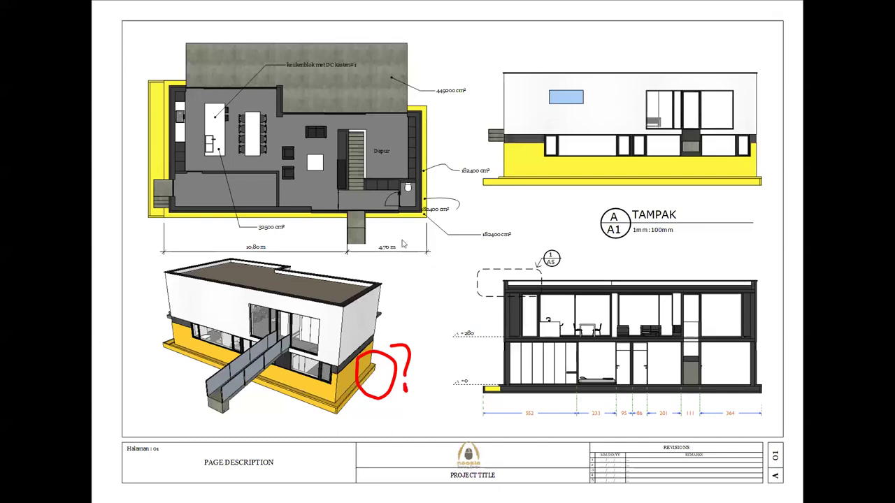
key("Escape")
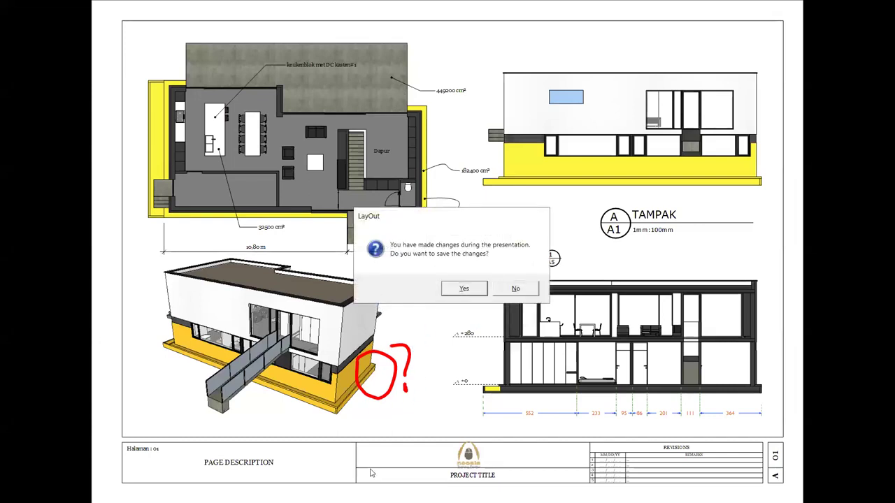
key("Return")
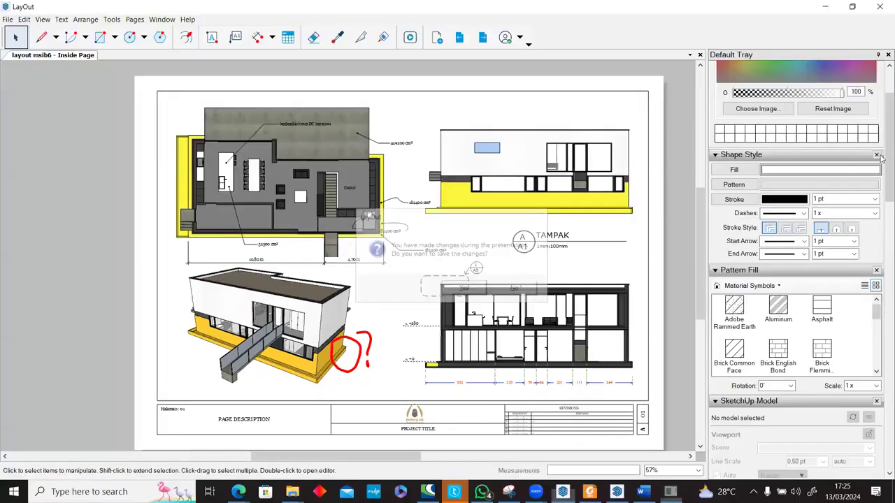
Step: Delete the presentation markup layer Mar 13 2024 17:25:11 together with the entities on it
scroll(878, 376, "down", 10)
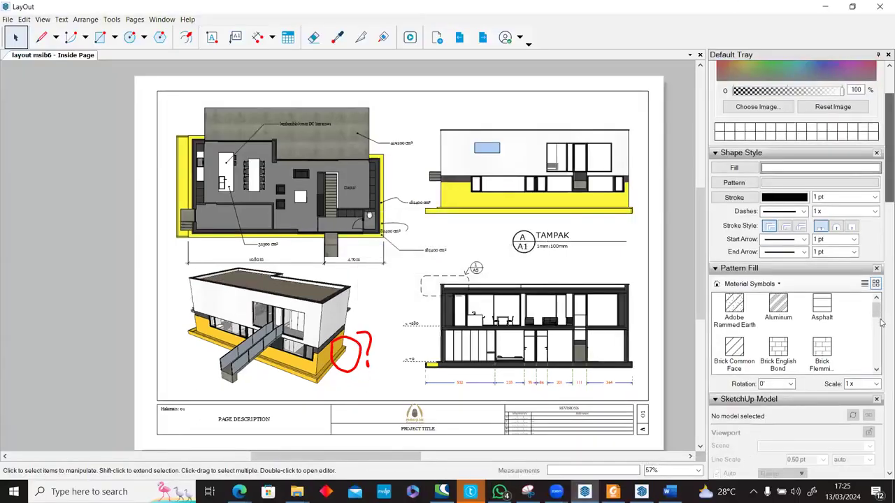
scroll(878, 376, "down", 15)
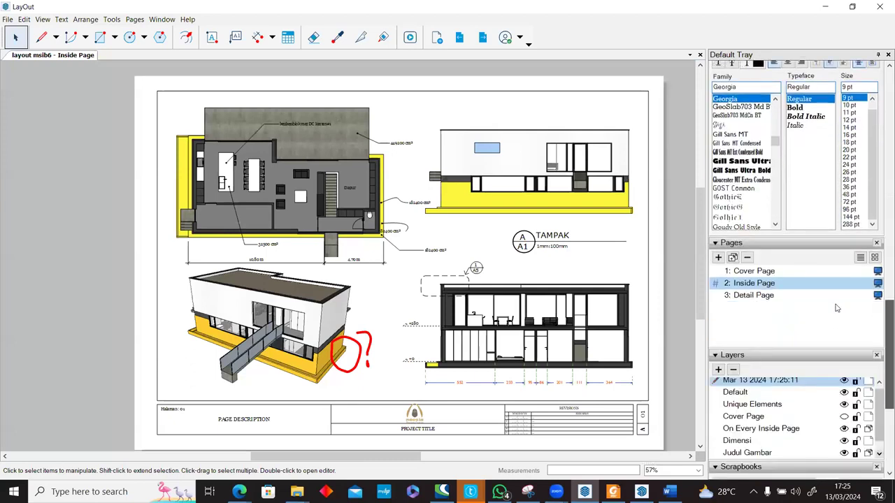
left_click_drag(888, 281, 888, 146)
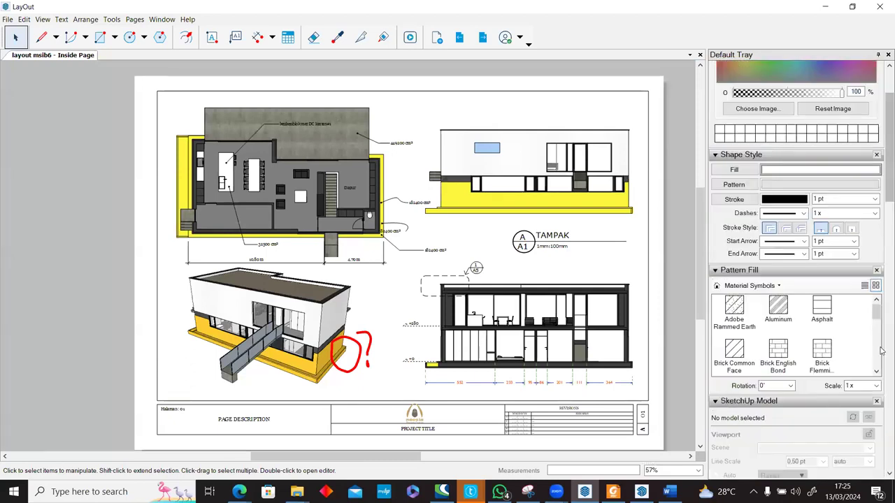
scroll(746, 352, "down", 10)
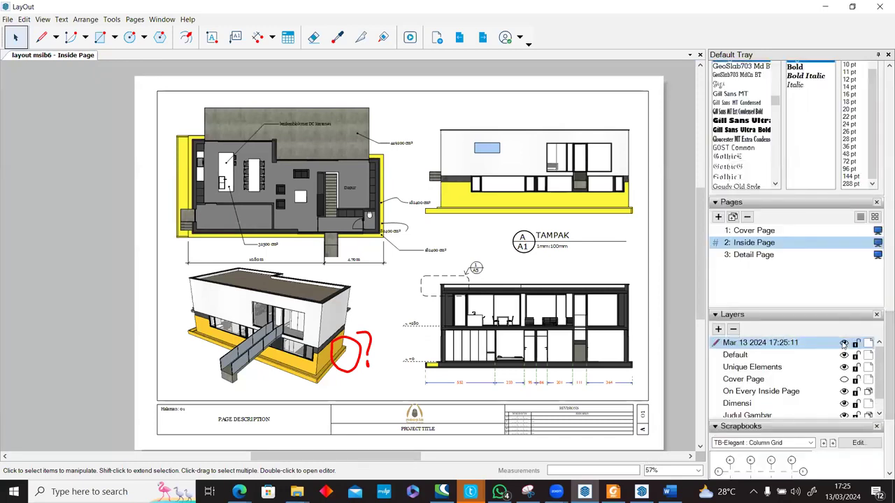
left_click(732, 329)
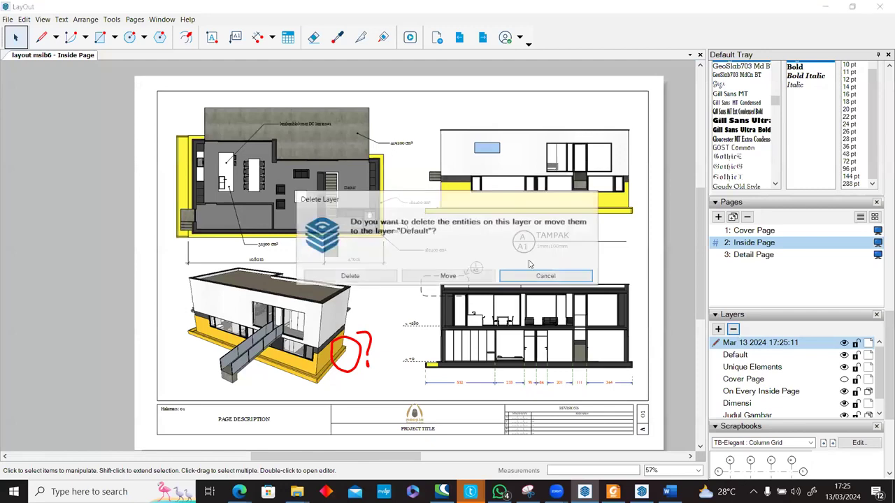
left_click(370, 277)
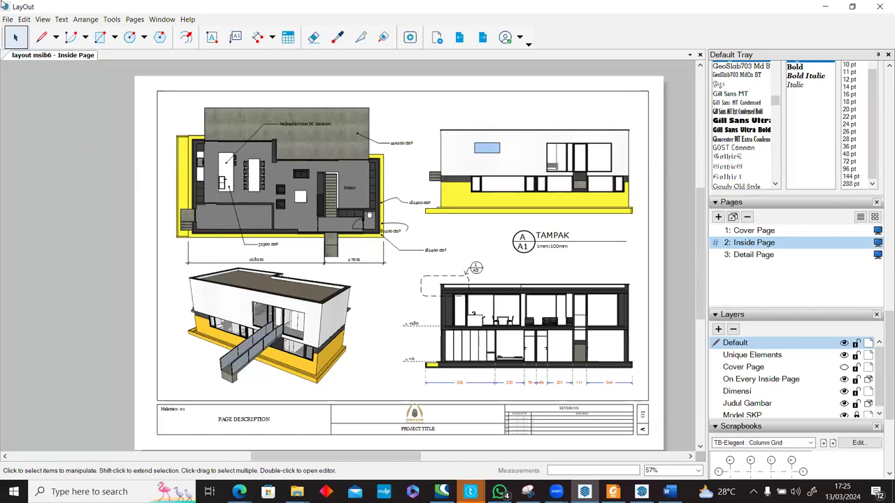
Step: Check the rendering resolution settings in Document Setup and examine the section and 3D house views on the Inside Page up close
left_click(8, 19)
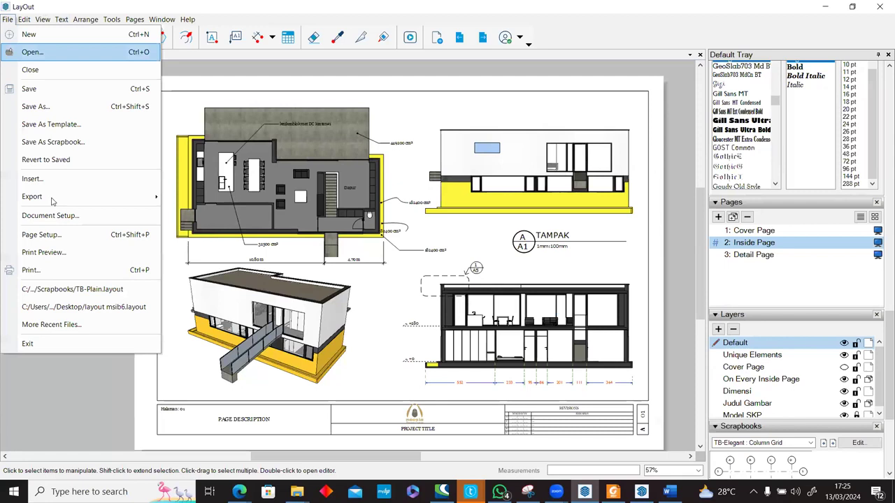
mouse_move(53, 200)
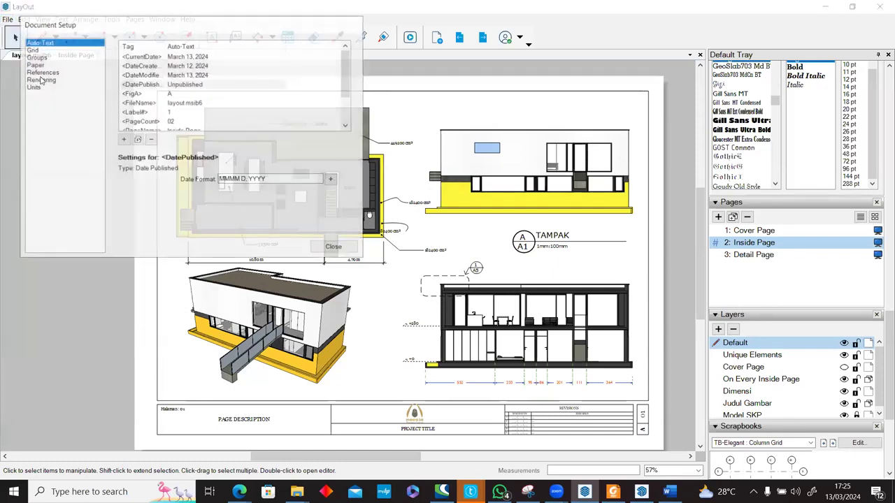
left_click(43, 79)
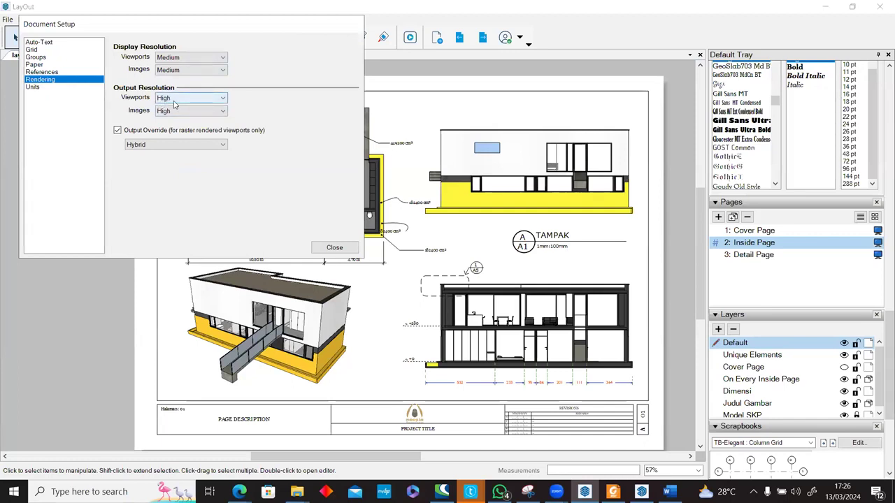
left_click(334, 247)
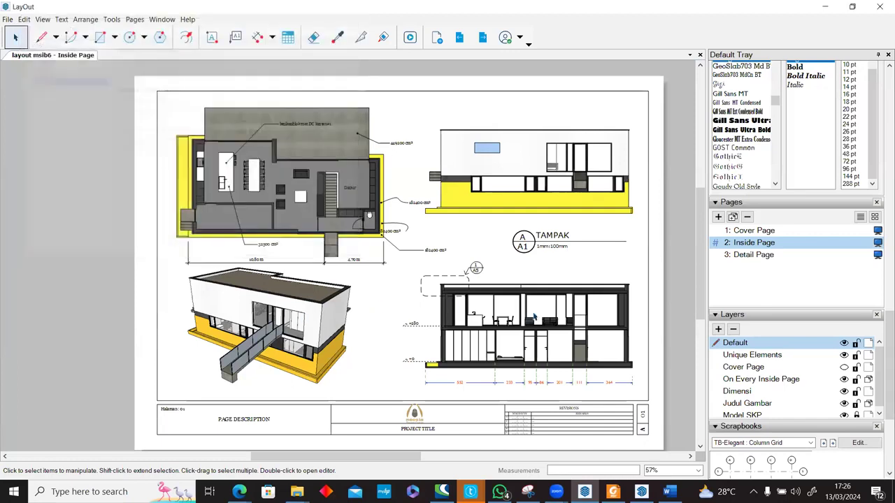
scroll(366, 307, "up", 3)
scroll(230, 292, "up", 4)
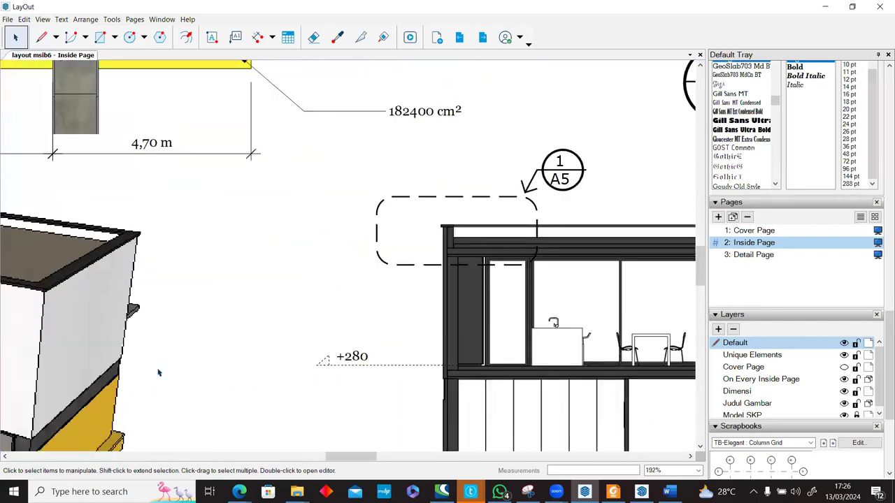
scroll(186, 269, "down", 3)
scroll(186, 269, "up", 10)
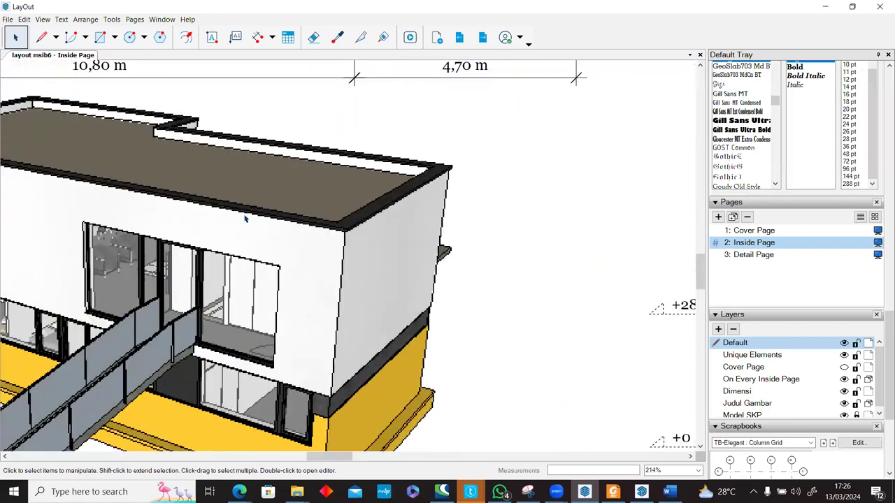
scroll(20, 124, "down", 5)
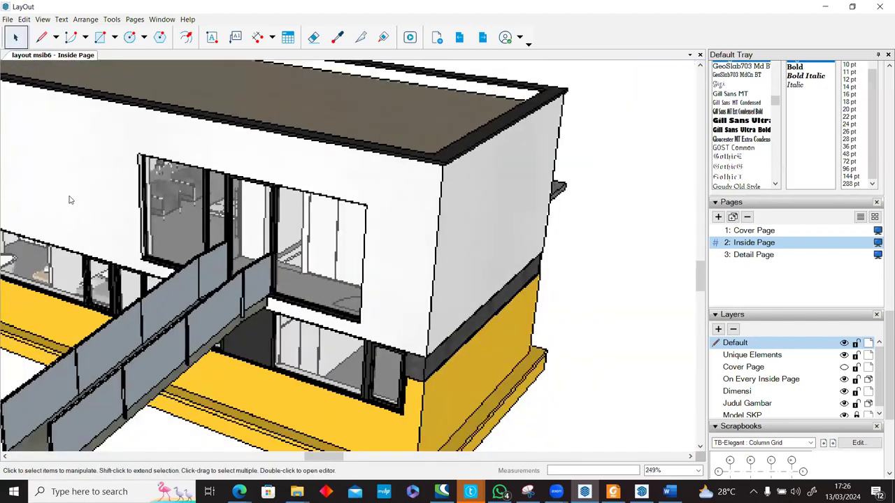
Step: Export all pages to layout msib6.pdf in the Layout Files folder, raising the JPEG image compression towards better quality
key("alt+f")
key("e")
key("Return")
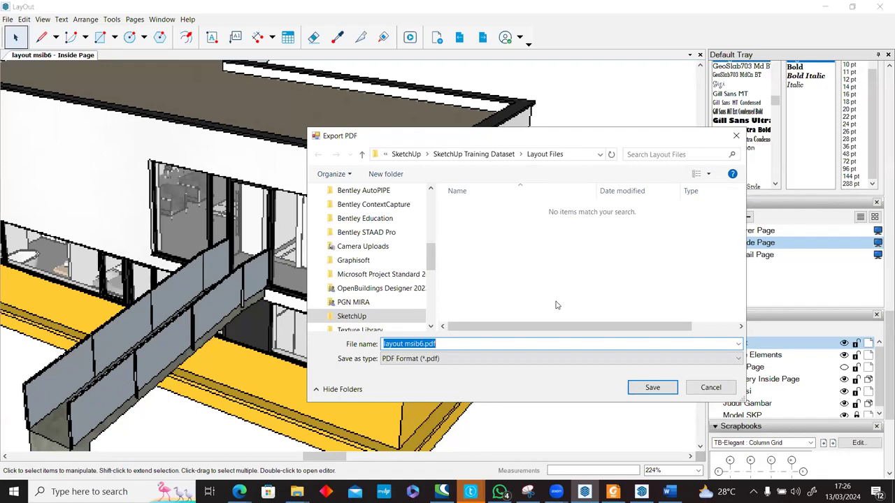
left_click(651, 388)
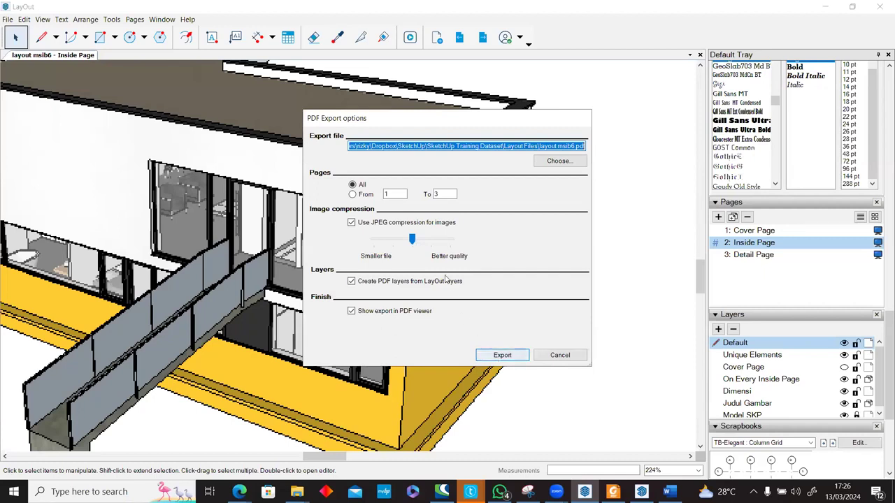
left_click(432, 240)
mouse_move(431, 240)
left_mouse_down()
mouse_move(388, 240)
mouse_move(452, 241)
mouse_move(422, 251)
mouse_move(452, 253)
mouse_move(369, 253)
mouse_move(431, 256)
left_mouse_up()
left_click(505, 359)
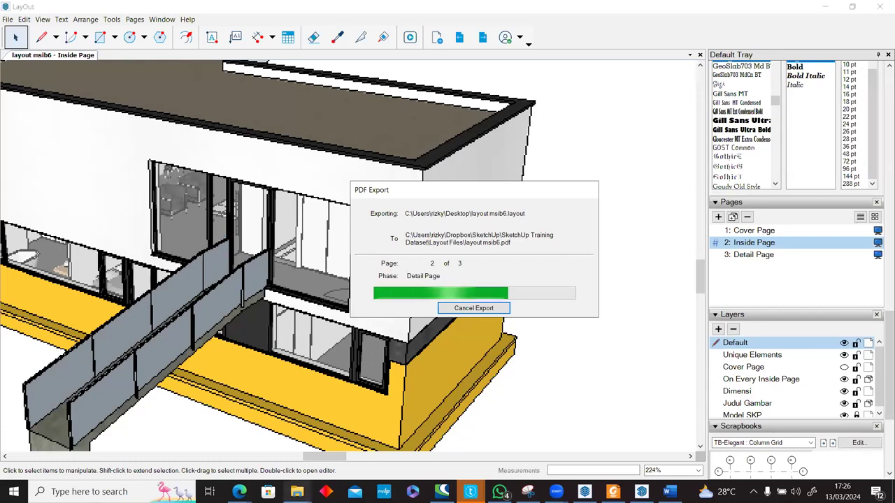
Step: Examine the 3D house view on page 2 of the exported PDF up close and compare it with the same view in LayOut
mouse_move(297, 492)
left_click(287, 433)
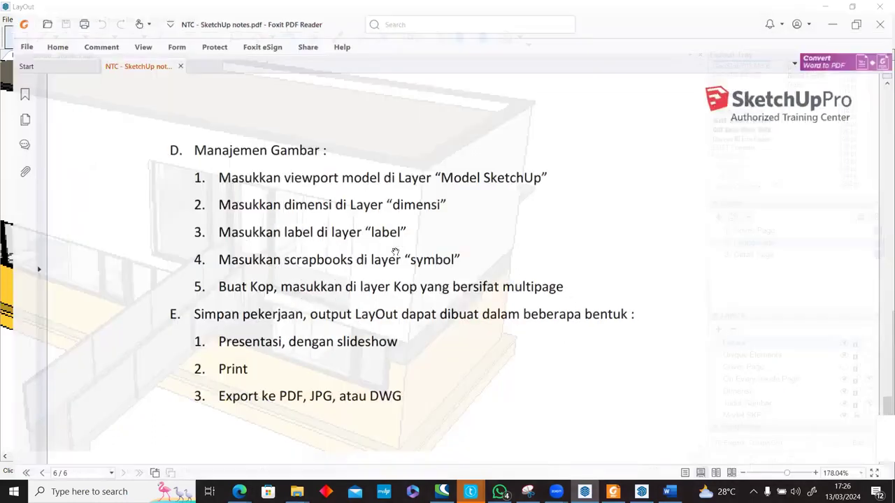
scroll(384, 258, "down", 8)
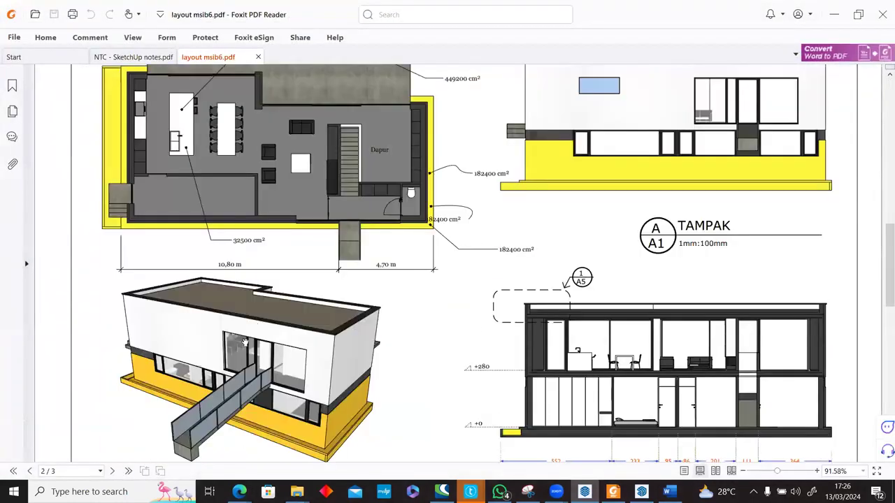
scroll(379, 314, "up", 3, "ctrl")
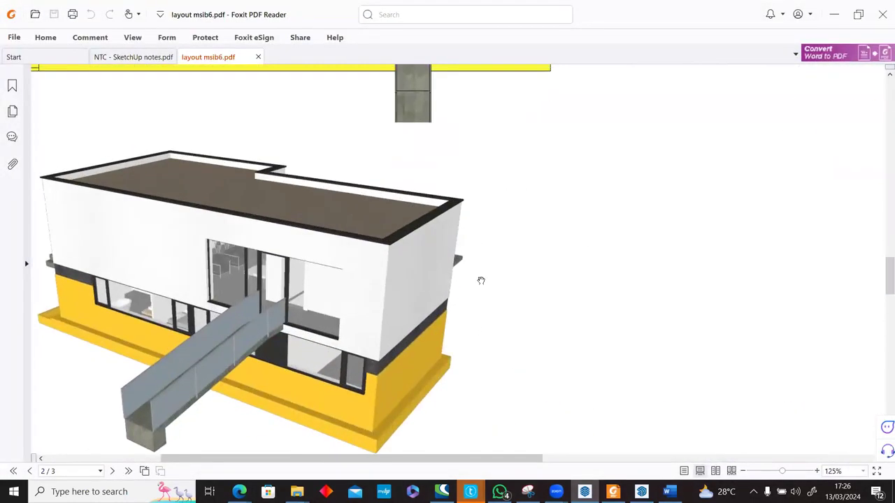
scroll(481, 281, "up", 8, "ctrl")
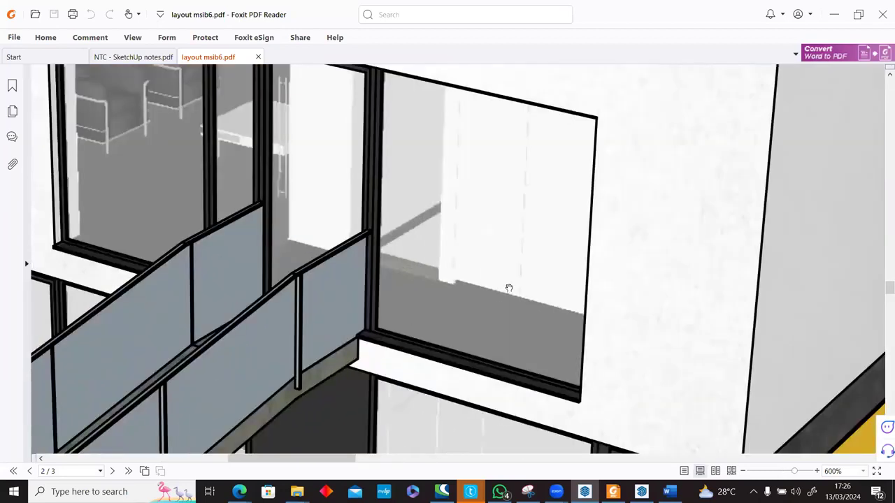
scroll(509, 288, "down", 4, "ctrl")
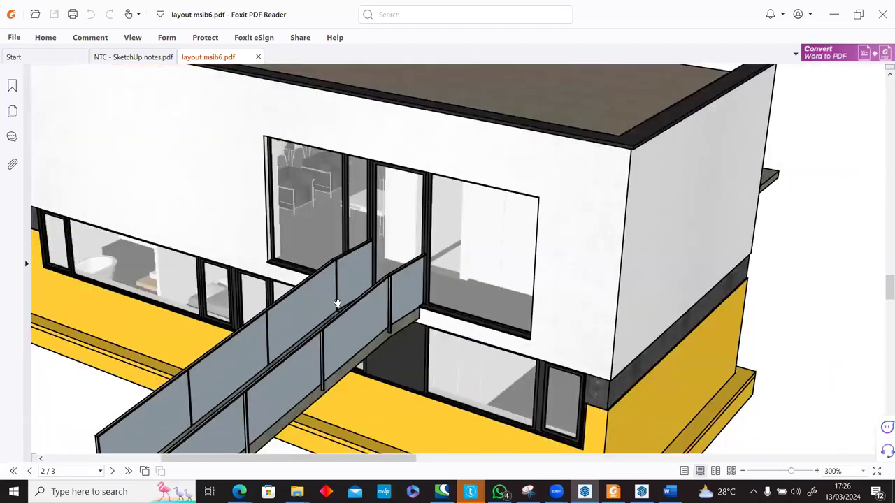
key("alt+Tab")
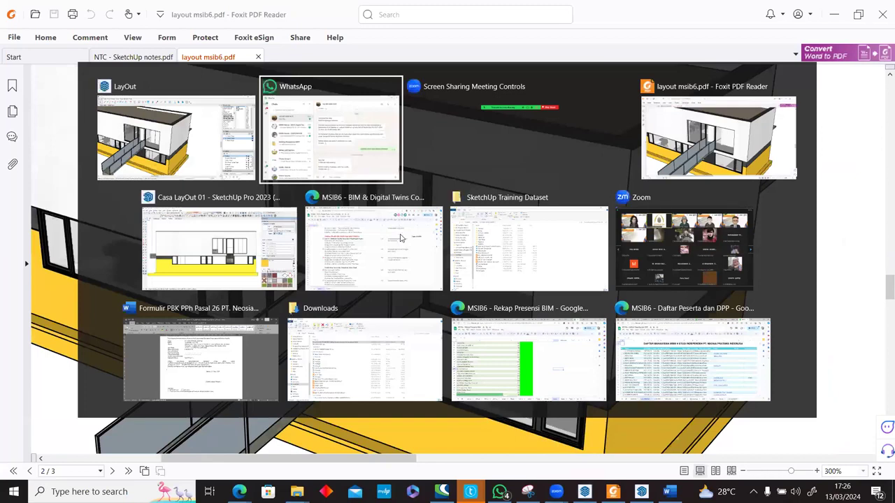
key("Escape")
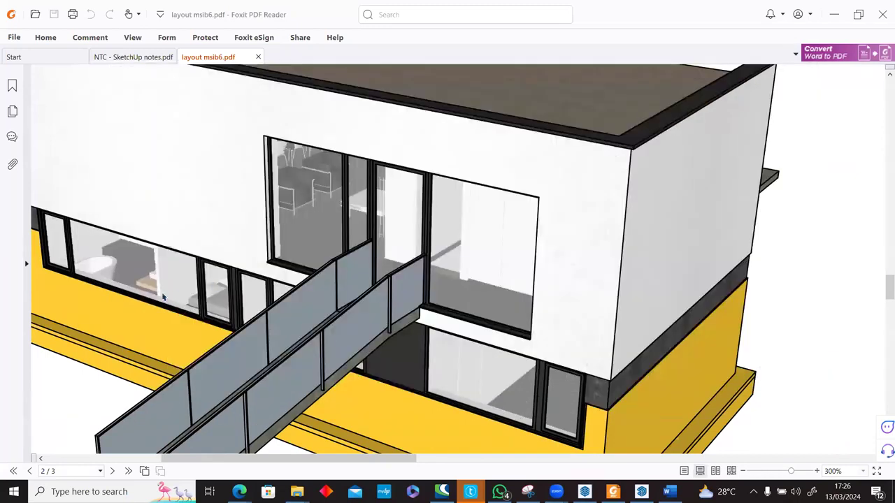
key("alt+Tab")
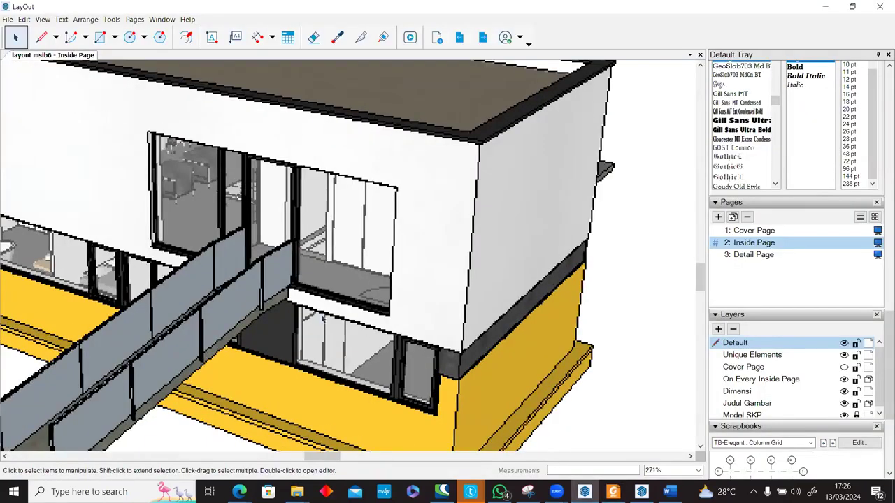
key("alt+Tab")
key("alt+Tab")
Step: Open the DWG/DXF export for the layout document and back out without exporting
scroll(392, 260, "down", 6)
middle_click_drag(392, 262, 306, 272)
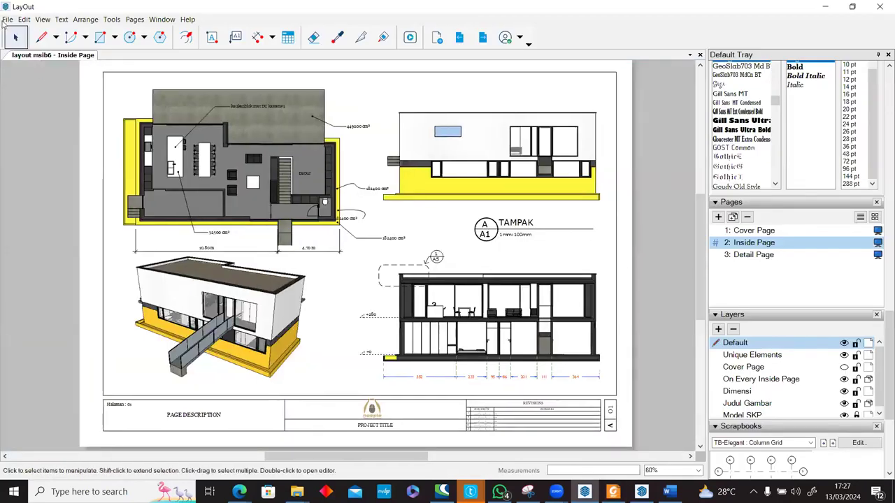
left_click(53, 178)
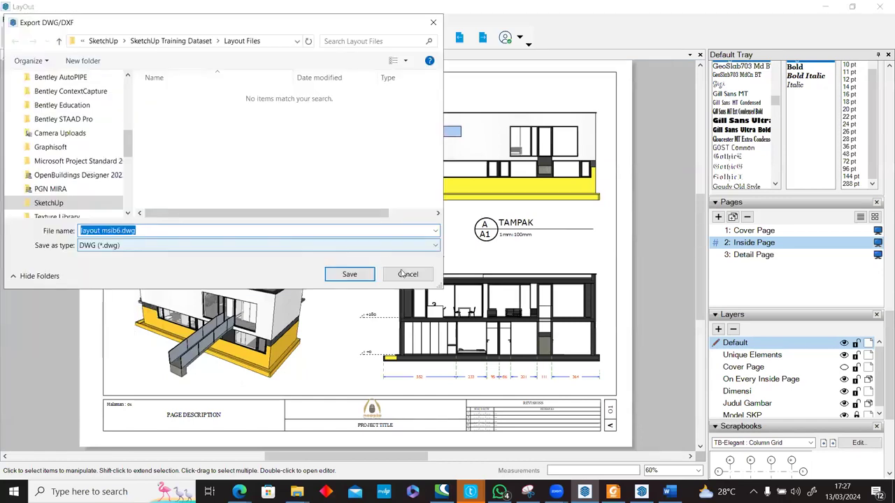
left_click(408, 274)
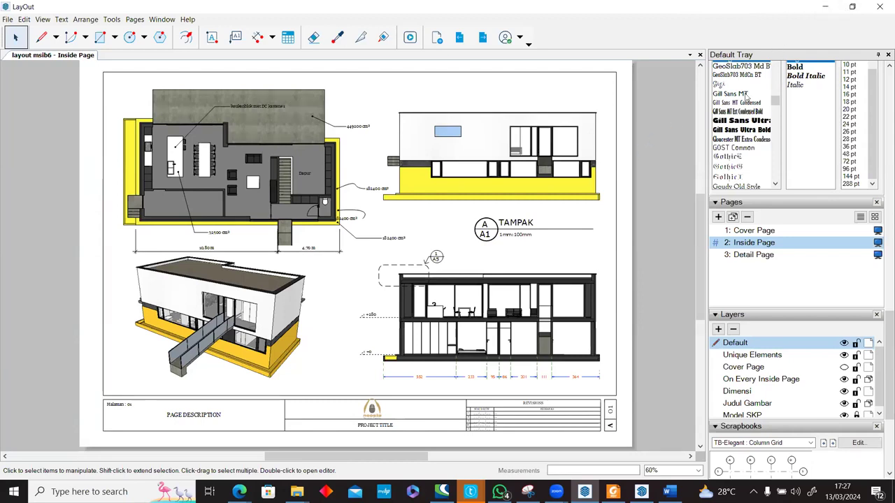
Step: Close LayOut and save the changes to layout msib6
left_click(878, 6)
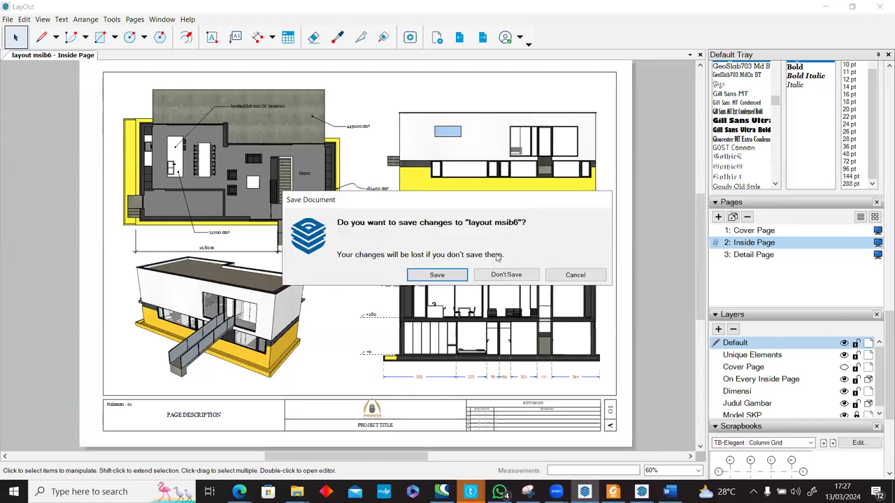
left_click(451, 277)
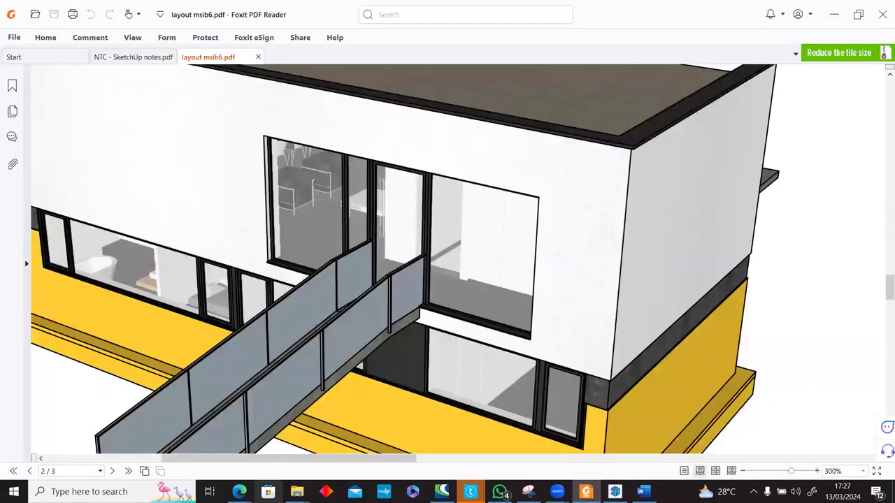
Step: Switch to File Explorer and open Neosia Template.layout and Refference Model.skp from the Layout Files folder
mouse_move(297, 491)
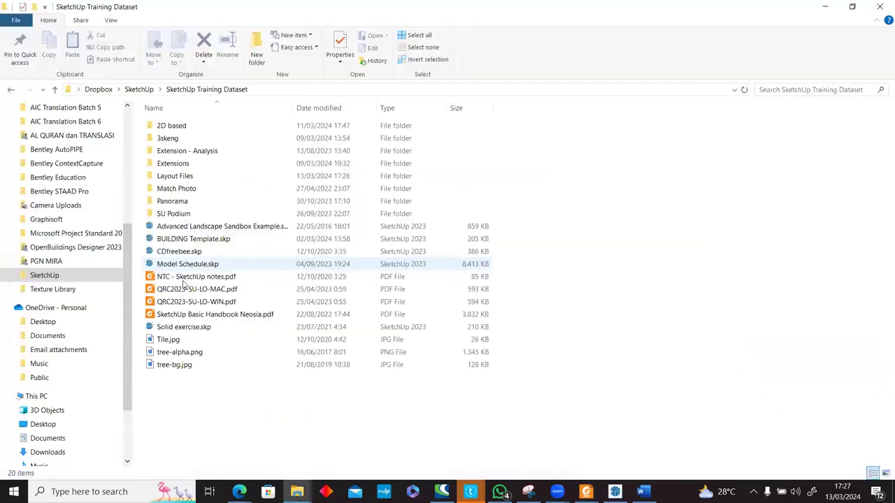
double_click(182, 175)
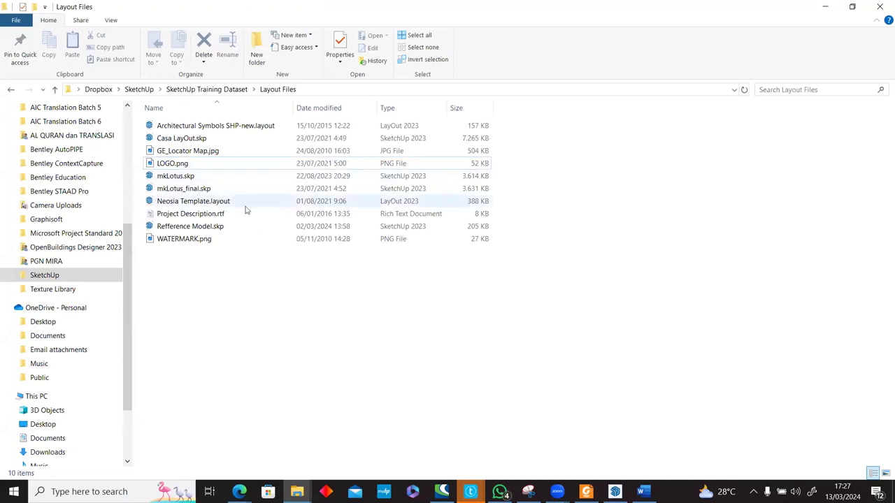
left_click(213, 203)
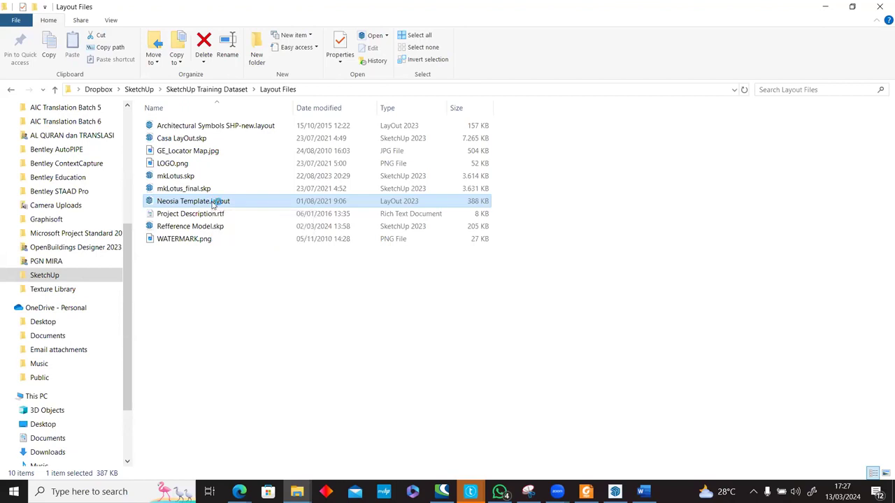
left_click(180, 227)
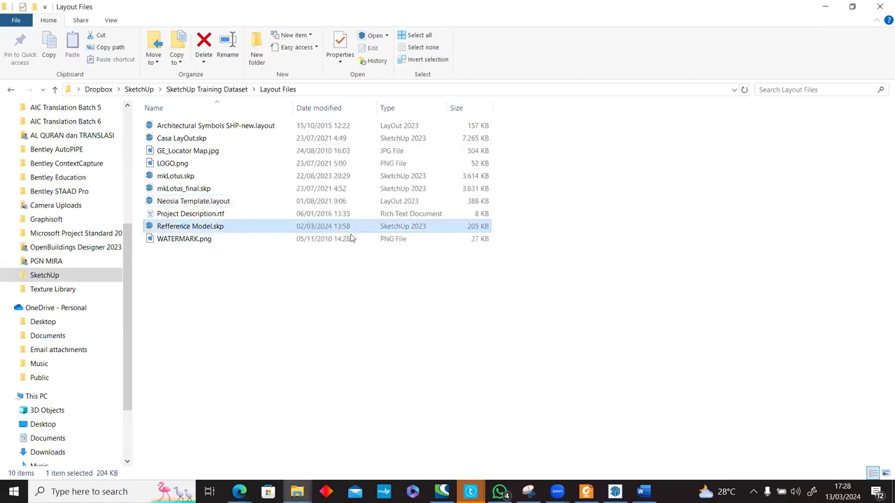
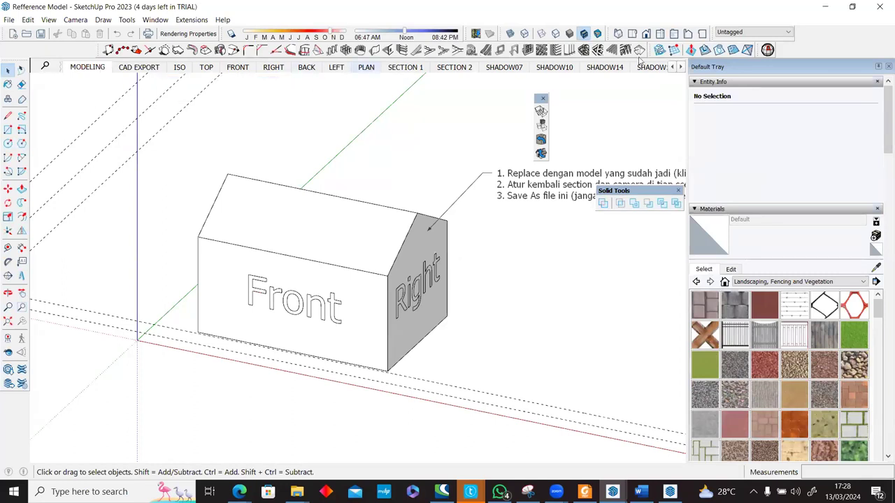
Step: Examine the reference house block and its section planes from several sides in SketchUp
middle_click_drag(381, 255, 348, 262)
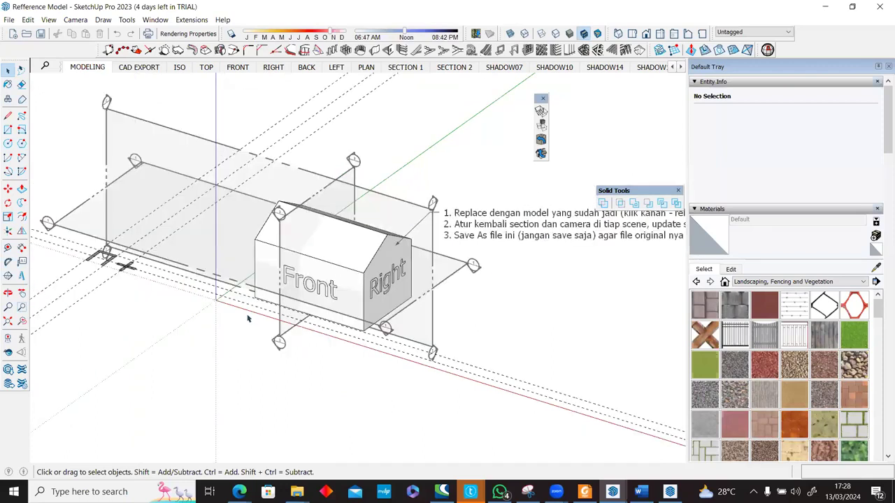
middle_click_drag(402, 294, 312, 278)
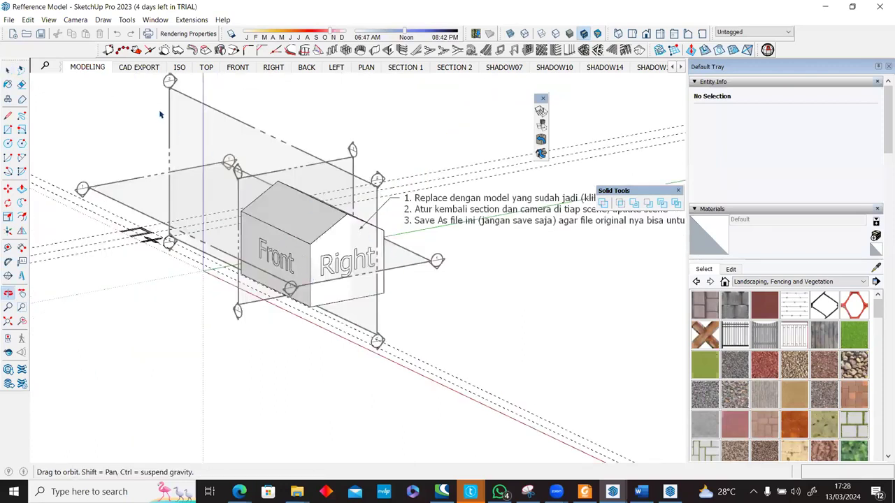
middle_click_drag(159, 114, 395, 264)
middle_click_drag(242, 244, 566, 264)
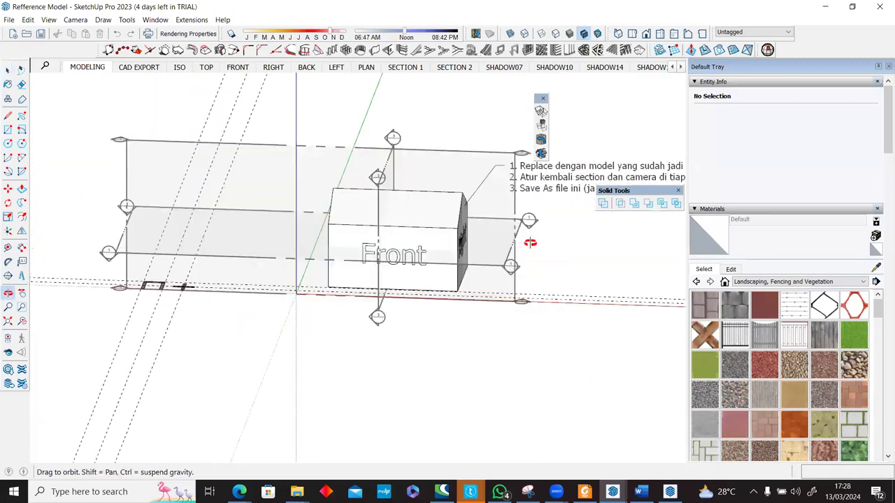
left_click_drag(250, 183, 273, 222)
left_click_drag(287, 260, 233, 238)
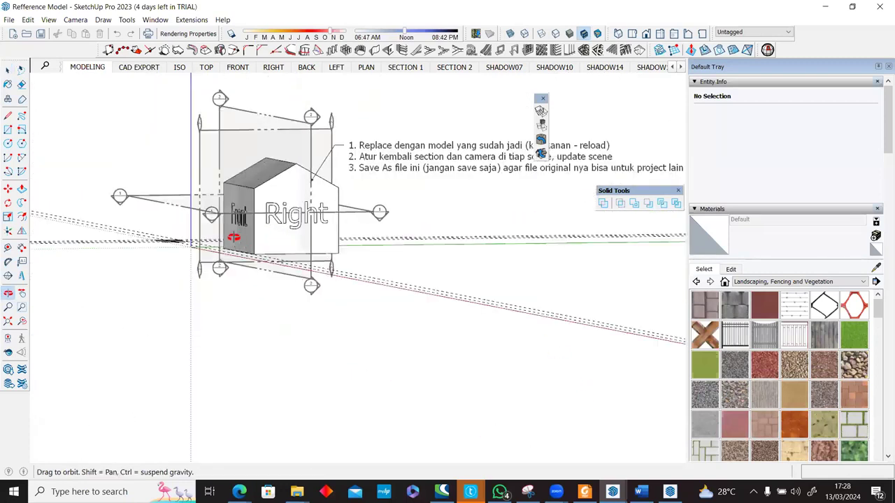
middle_click_drag(492, 249, 484, 362)
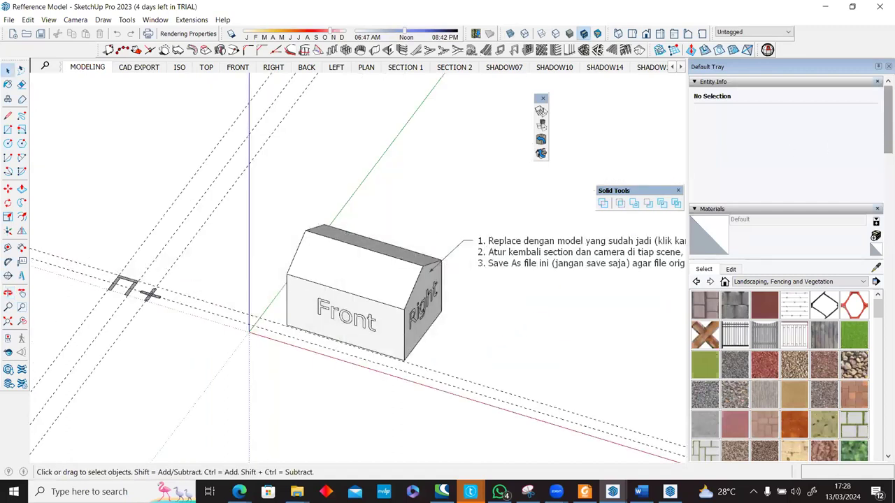
Step: Look through the model's tags list and read the numbered instructions beside the house block
scroll(882, 260, "down", 5)
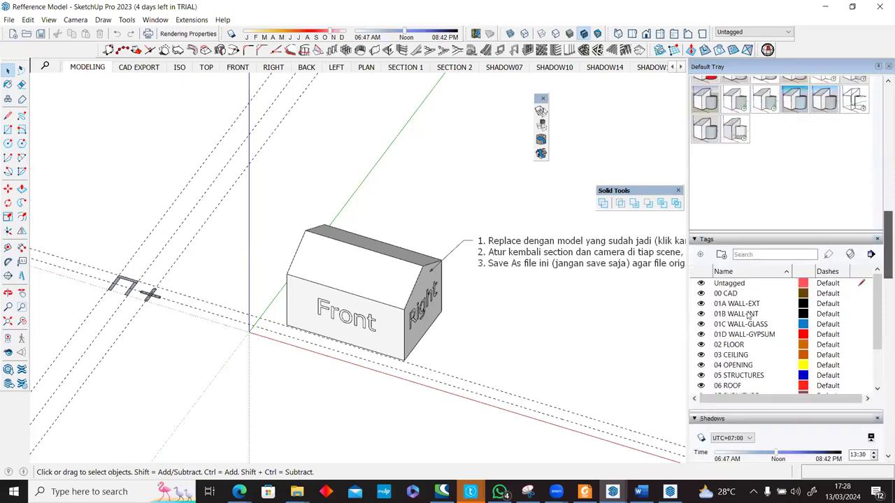
scroll(750, 315, "down", 3)
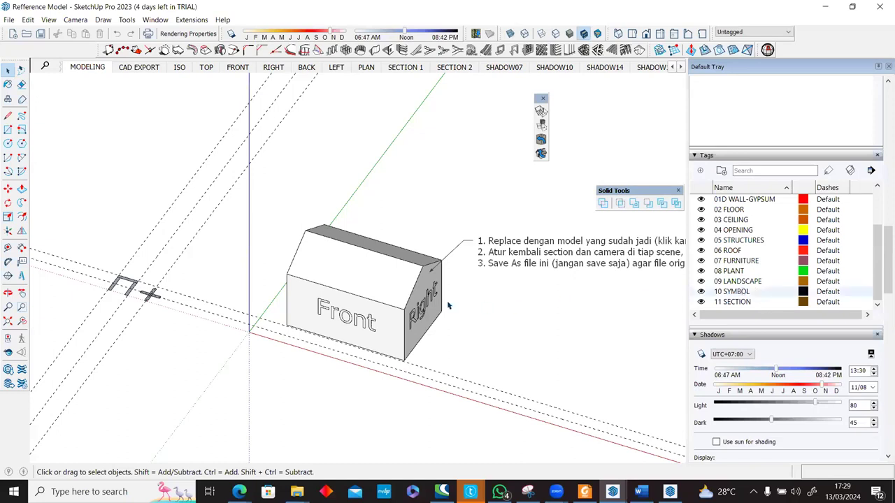
middle_click_drag(630, 283, 560, 291, "shift")
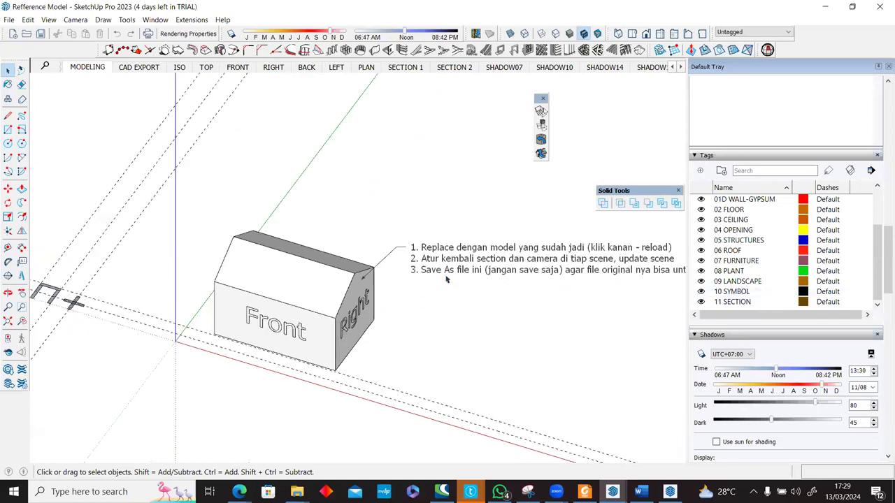
scroll(447, 263, "up", 1)
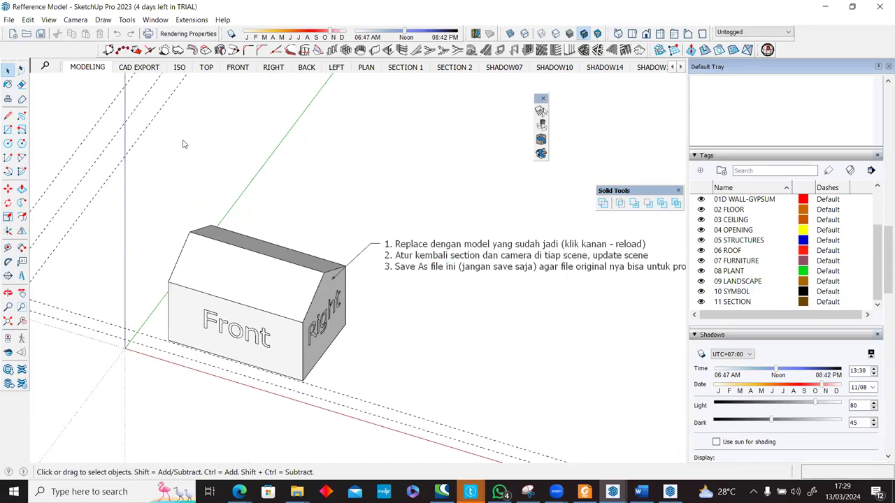
Step: Reload the reference house component from mkLotus_final.skp in the Layout Files folder of SketchUp Training Dataset
right_click(267, 335)
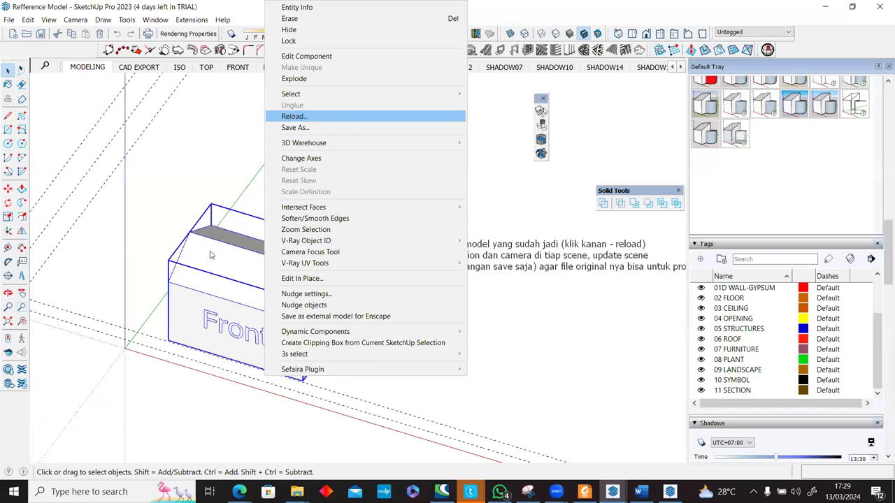
right_click(211, 190)
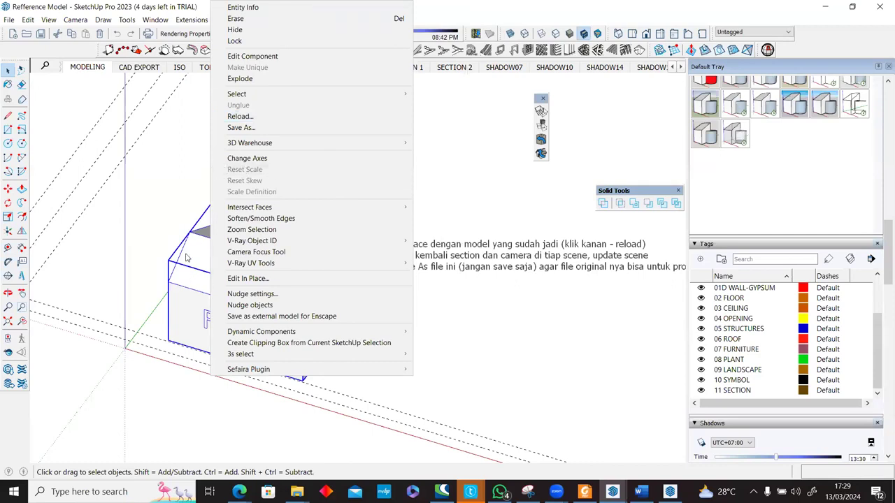
left_click(218, 117)
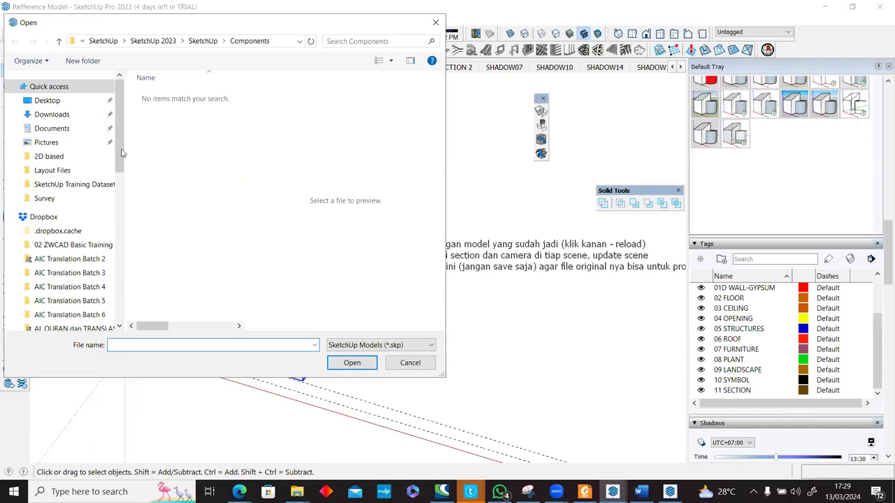
left_click_drag(121, 153, 133, 231)
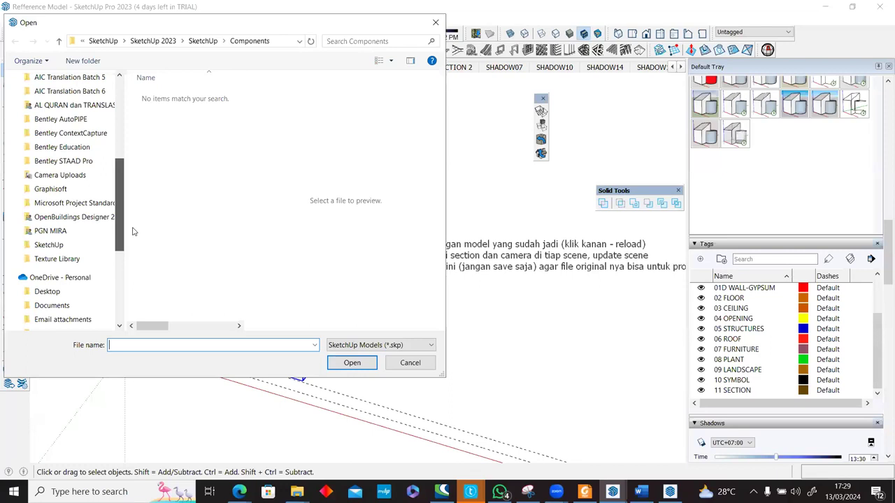
left_click(56, 245)
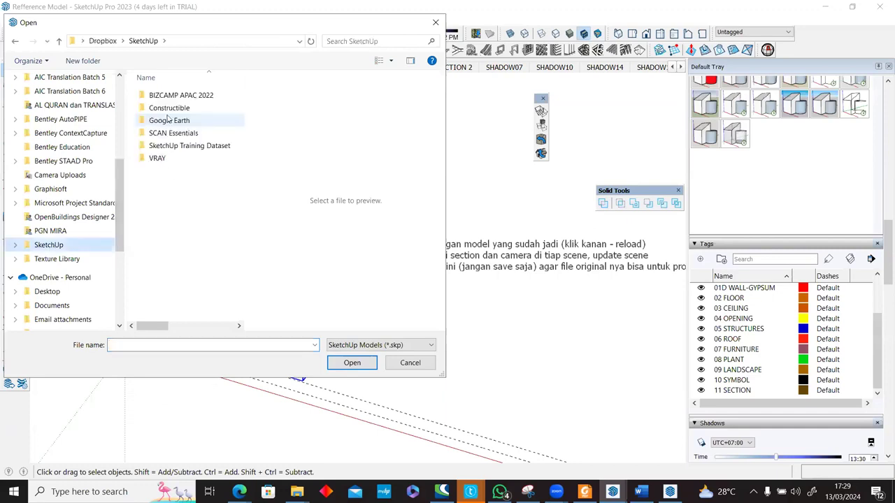
double_click(174, 146)
left_click(175, 147)
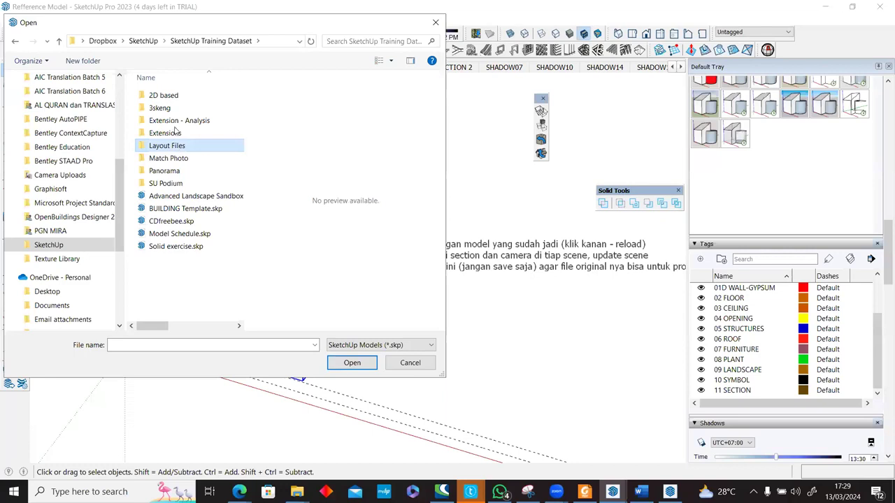
left_click(174, 122)
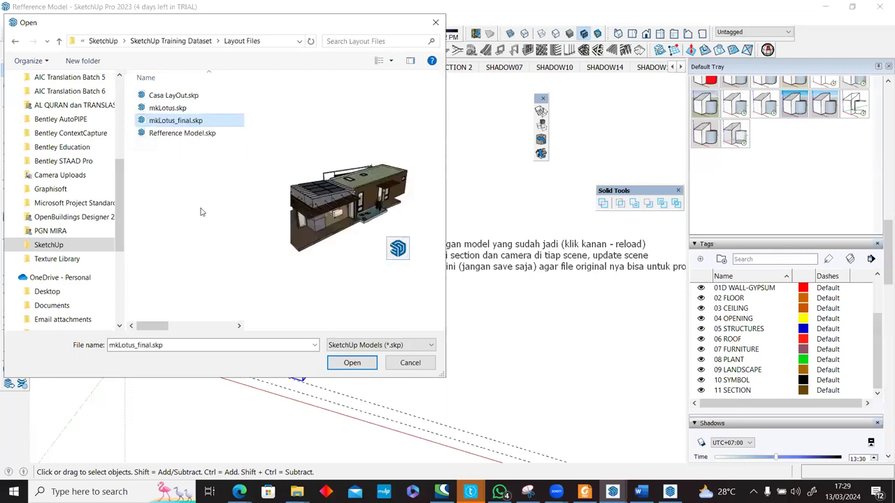
left_click(351, 363)
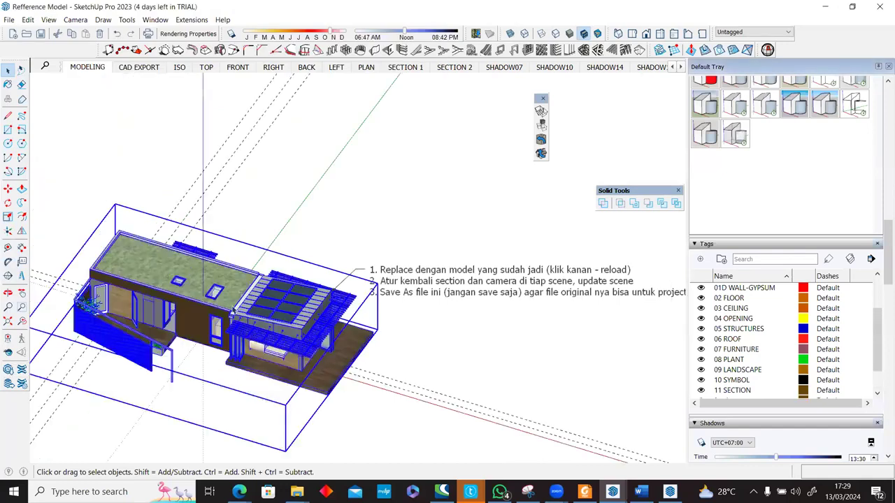
Step: Display the section planes and examine how they sit around the reloaded house from above, the front and several sides
scroll(238, 313, "down", 2)
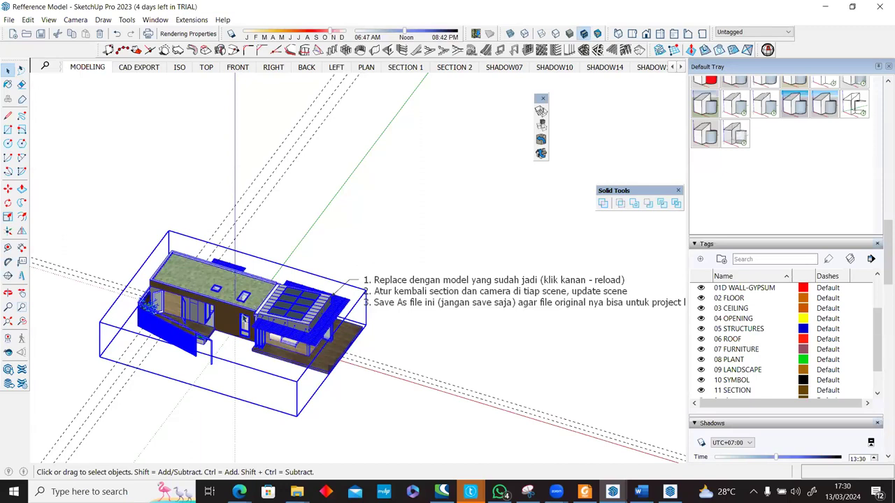
scroll(247, 320, "up", 3)
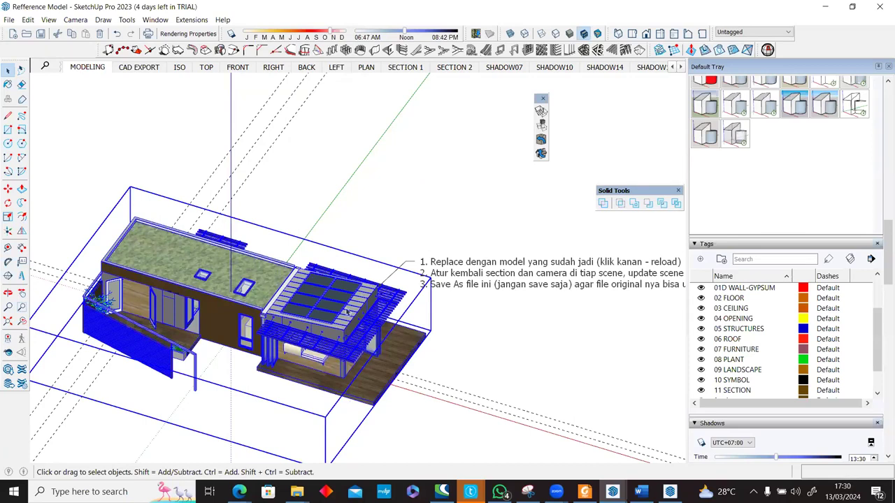
double_click(347, 312)
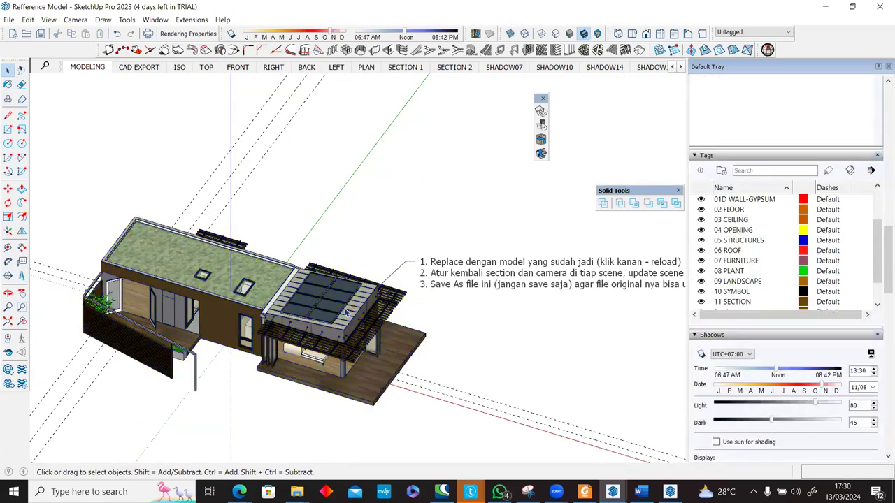
middle_click_drag(197, 332, 158, 306)
mouse_move(85, 346)
middle_mouse_down()
mouse_move(168, 351)
mouse_move(87, 345)
middle_mouse_up()
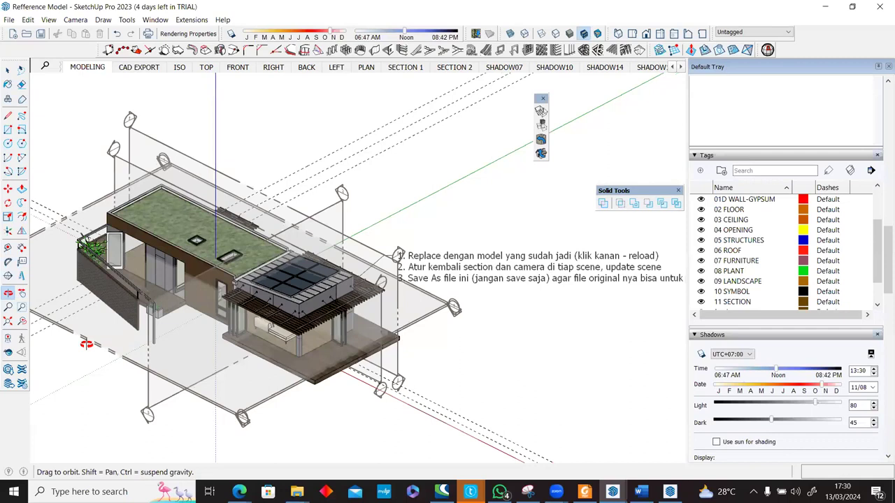
middle_click_drag(180, 354, 201, 174)
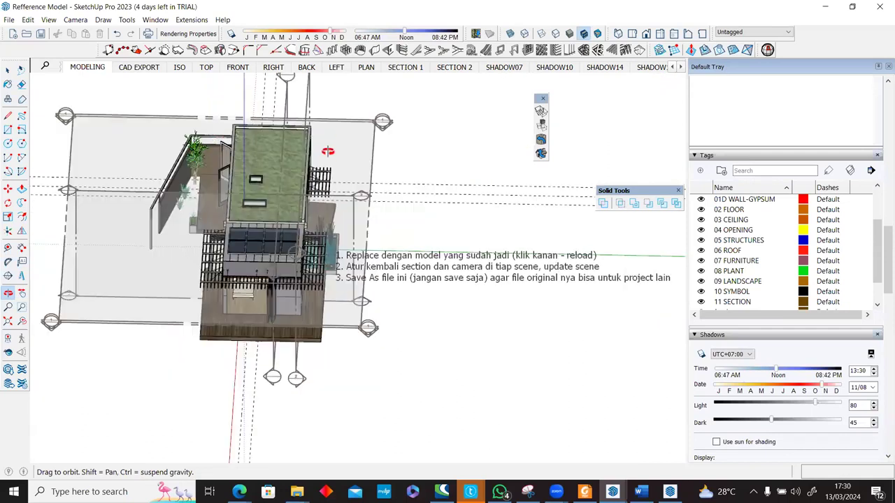
middle_click_drag(328, 134, 297, 278)
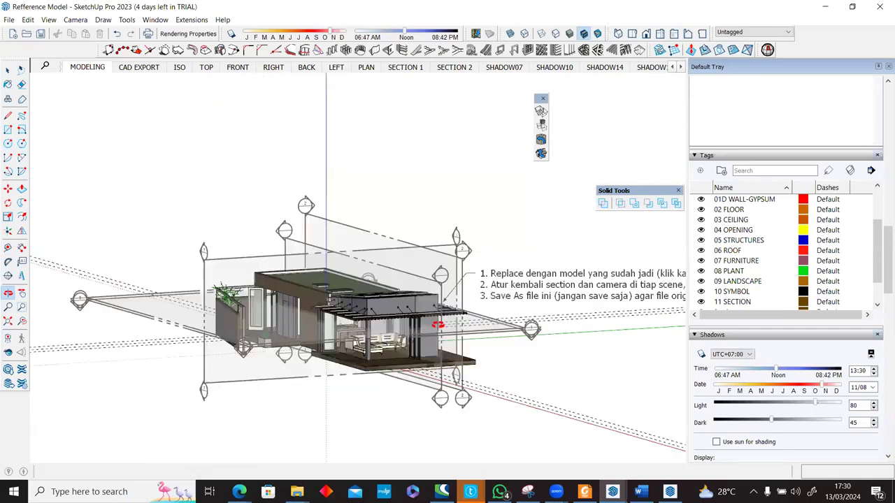
scroll(438, 328, "up", 2)
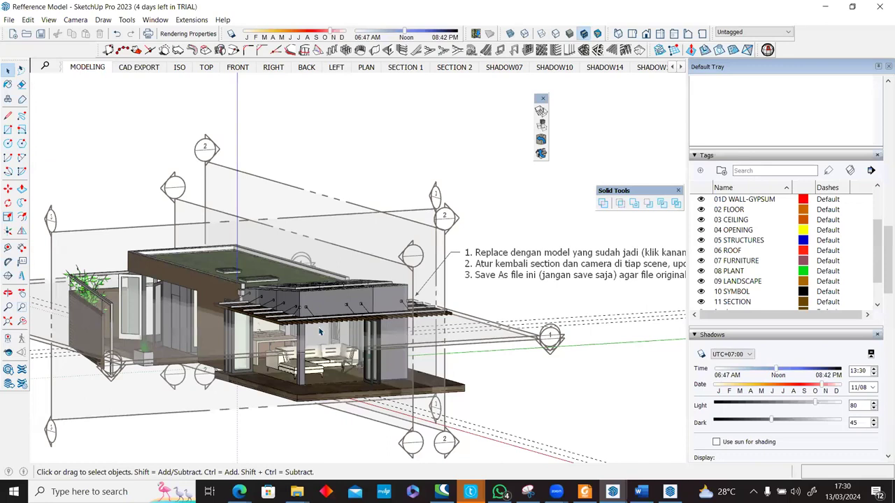
scroll(321, 332, "down", 3)
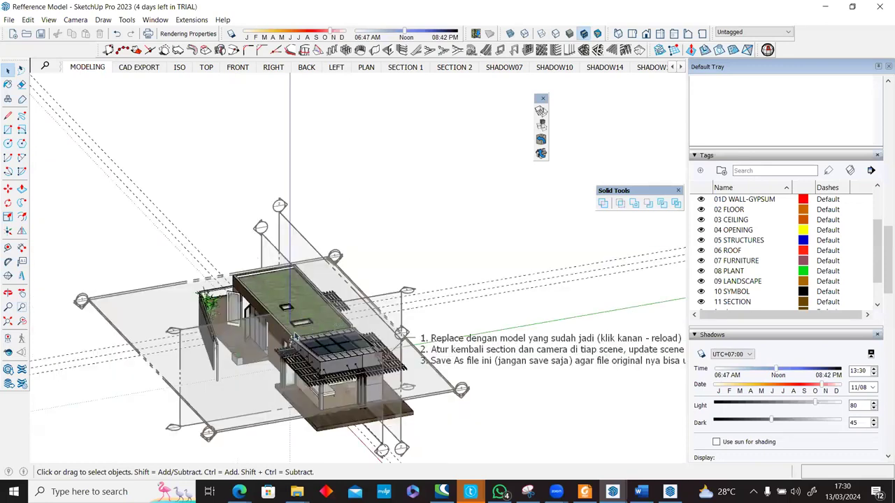
middle_click_drag(294, 330, 282, 278)
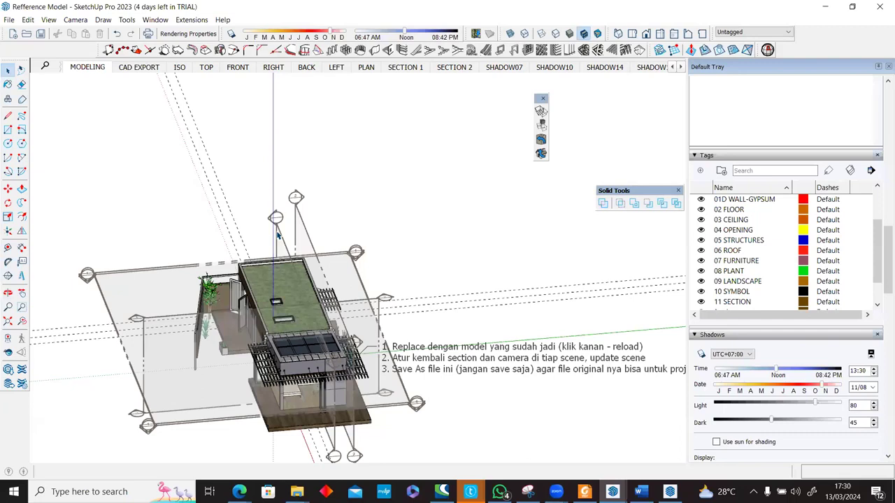
Step: Delete the section planes embedded inside the reloaded house component, keeping the reference model's own planes, and leave the component
left_click(290, 292)
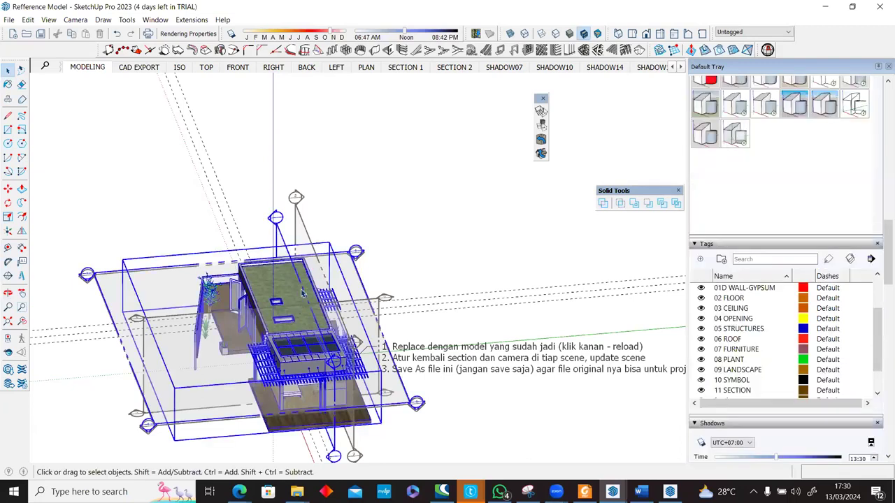
middle_click_drag(301, 292, 301, 290)
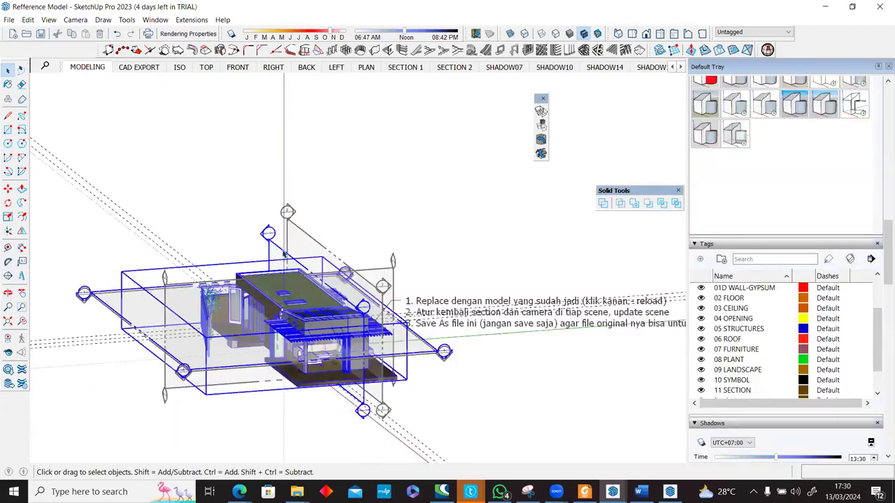
double_click(288, 266)
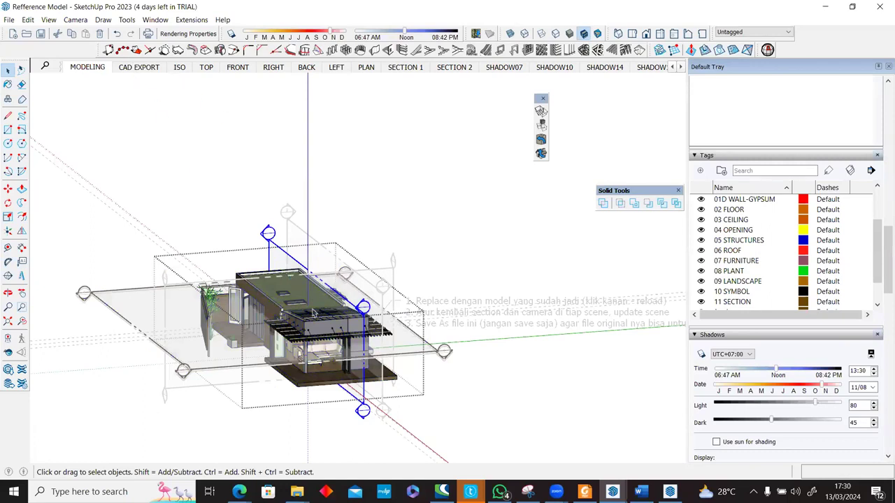
key("Delete")
middle_click_drag(242, 396, 175, 429)
middle_click_drag(292, 319, 369, 275)
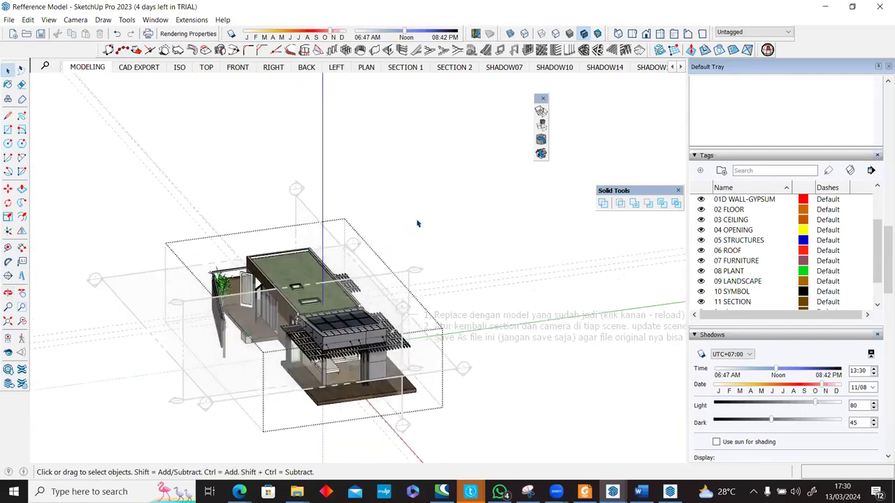
left_click(419, 256)
Step: Move the lengthwise section plane 2 sideways across the house and check its placement from several angles
middle_click_drag(222, 343, 297, 206)
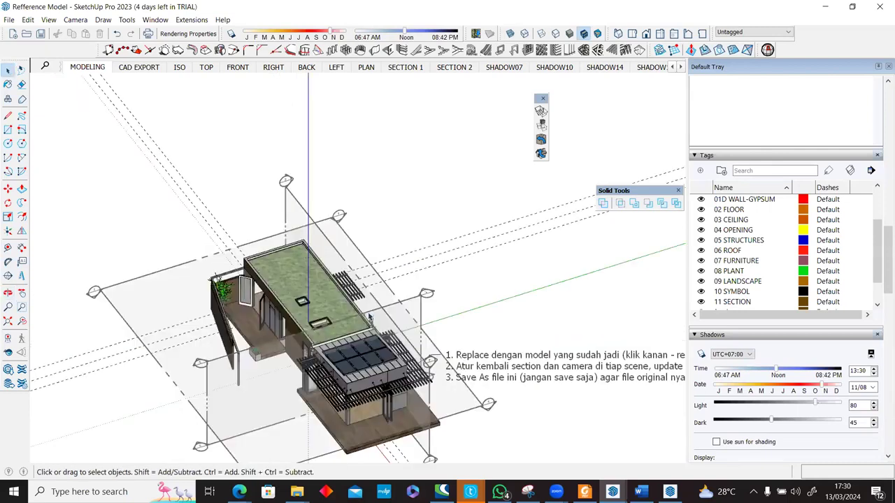
middle_click_drag(200, 297, 245, 243)
scroll(245, 243, "down", 3)
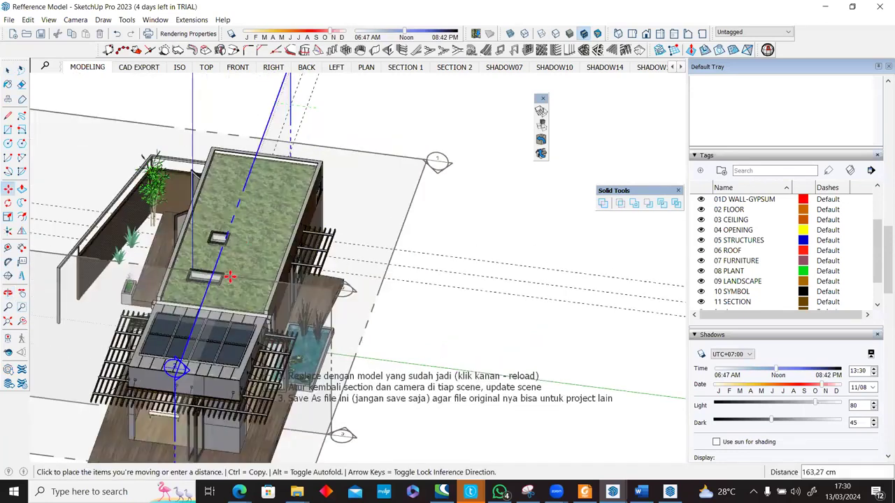
left_click(223, 292)
middle_click_drag(302, 194, 326, 142)
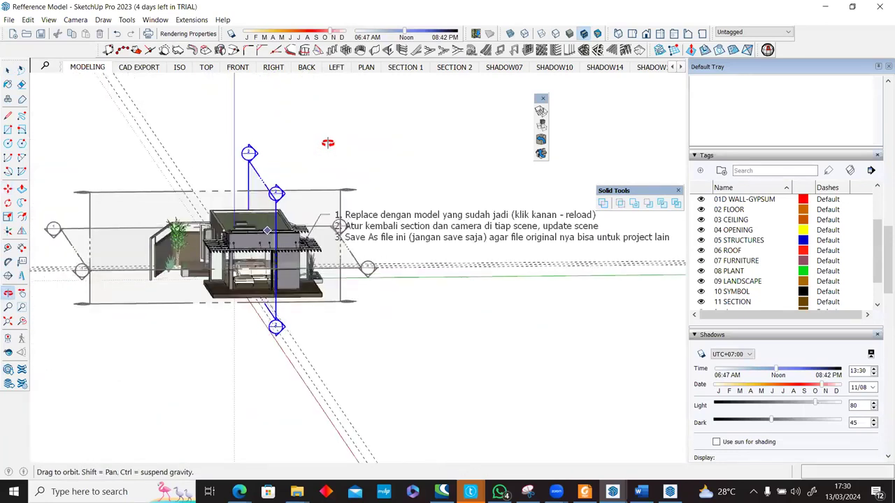
left_click_drag(411, 283, 534, 307)
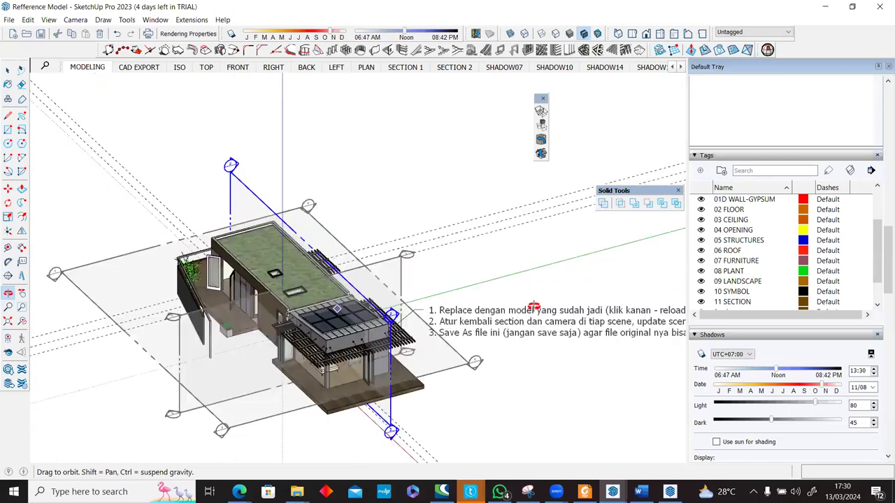
left_click_drag(638, 292, 567, 240)
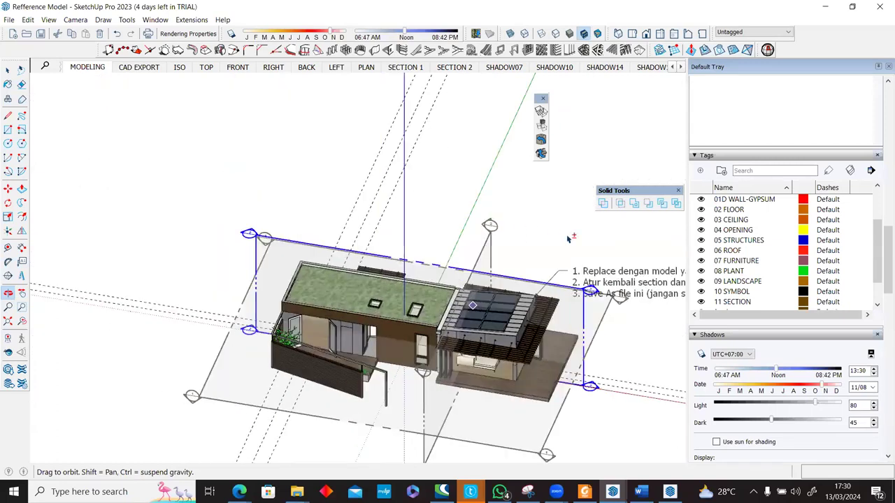
middle_click_drag(567, 239, 534, 245)
left_click(533, 245)
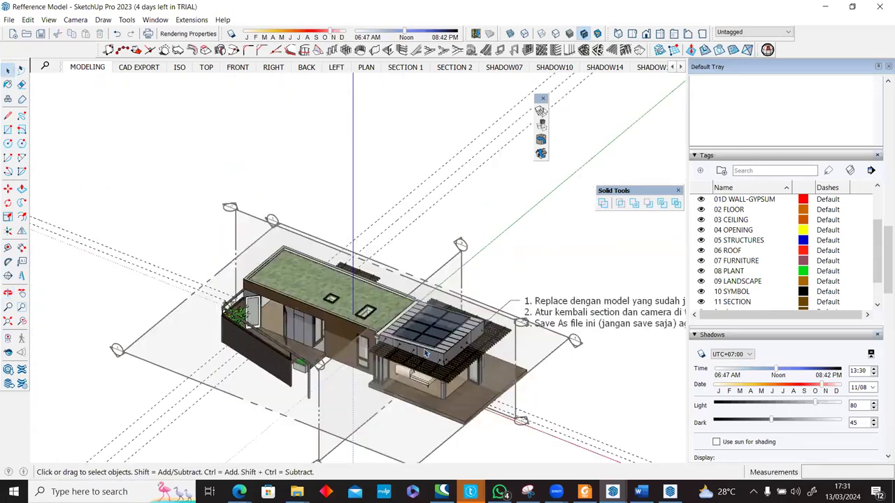
Step: Try hiding the tags 02 FLOOR through 07 FURNITURE on the house, restore their visibility and clear the selection
left_click(414, 362)
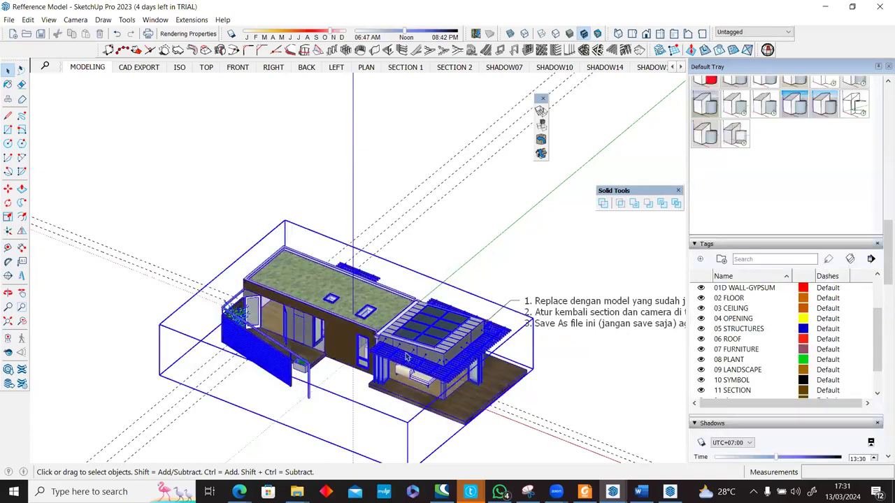
left_click(729, 360)
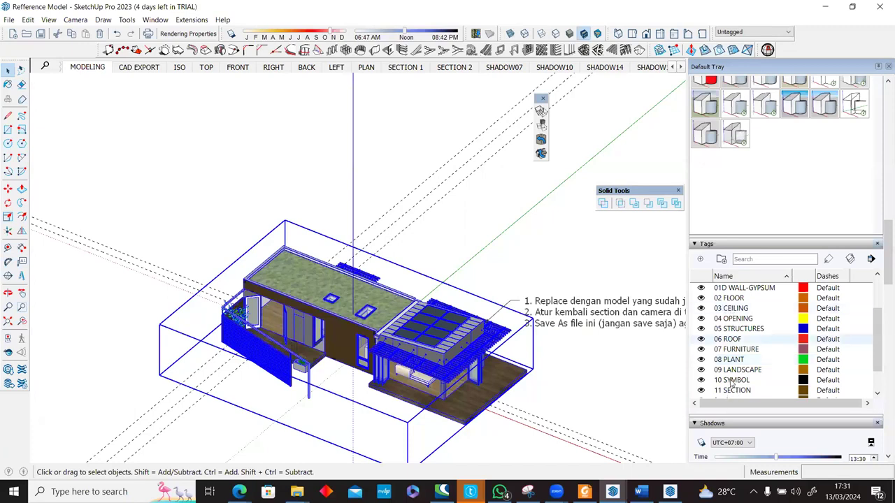
left_click(701, 350)
left_click(701, 339)
left_click(700, 329)
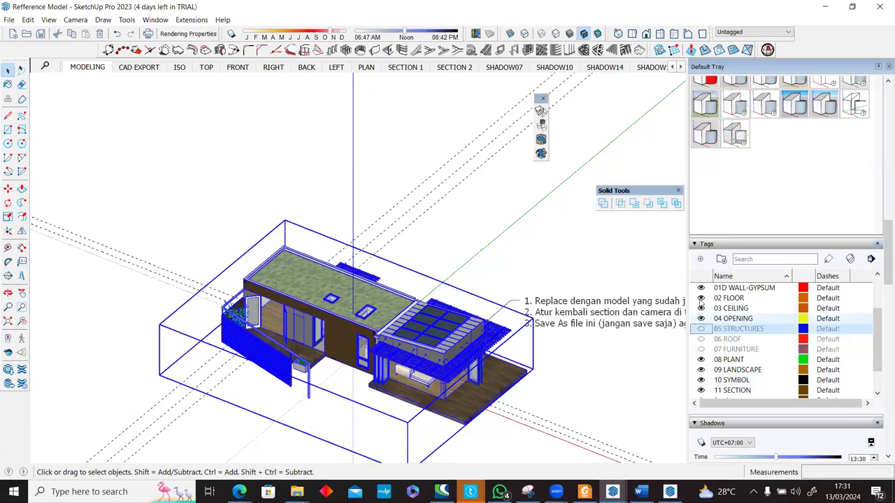
left_click(701, 318)
left_click(701, 339)
left_click(701, 328)
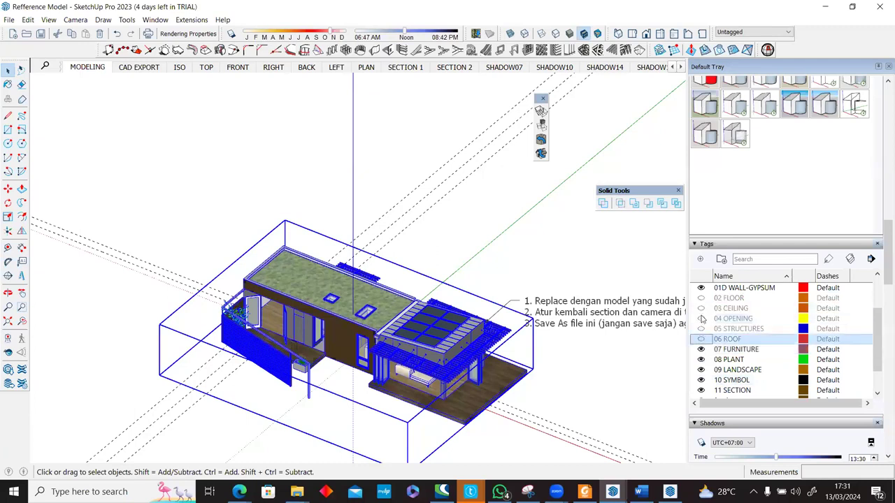
right_click(354, 340)
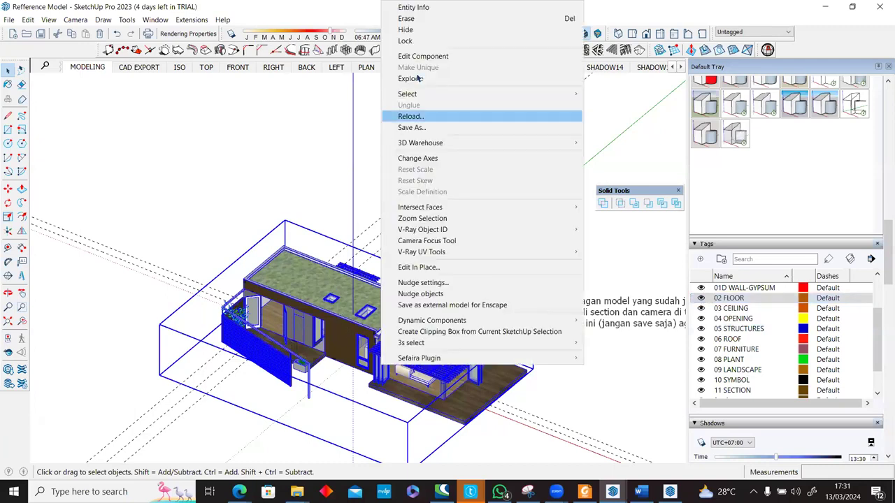
left_click(419, 118)
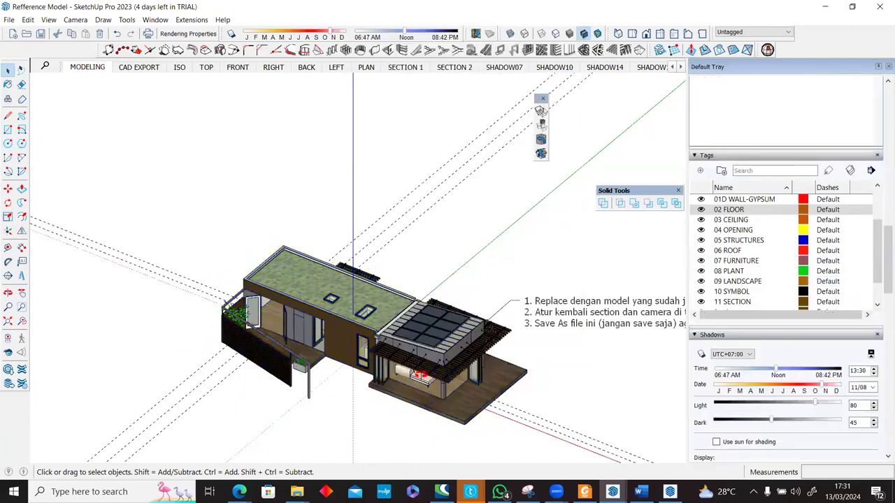
Step: Hide the numbered tags up to 11 SECTION, leaving only Untagged, furniture, roof and windows switched on
scroll(420, 377, "up", 3)
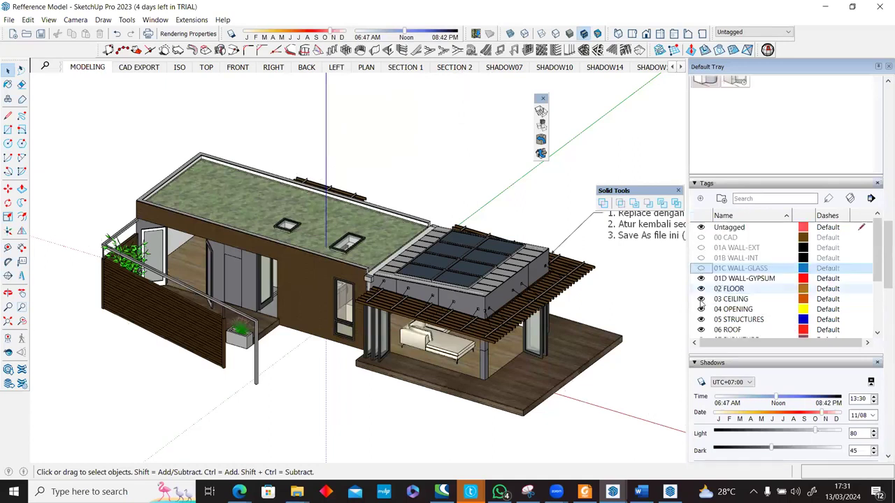
left_click(700, 279)
left_click(700, 289)
left_click(701, 299)
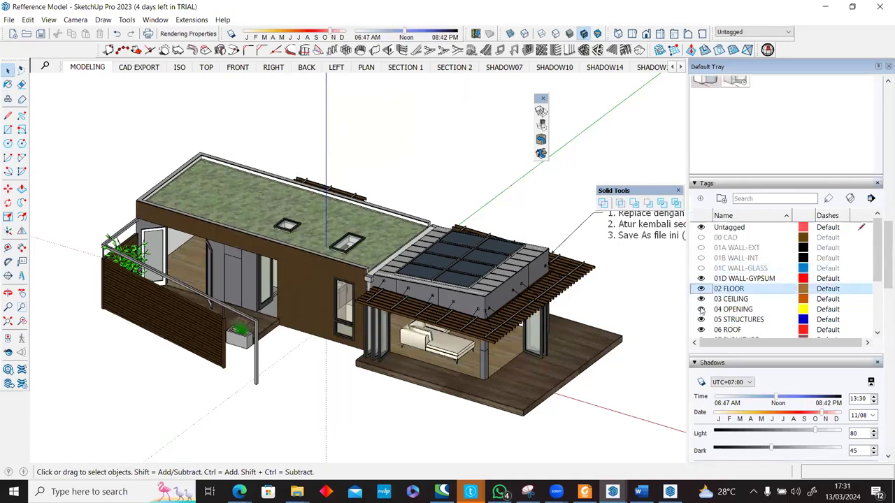
left_click(700, 309)
left_click(701, 320)
scroll(702, 314, "down", 2)
left_click(700, 269)
left_click(700, 278)
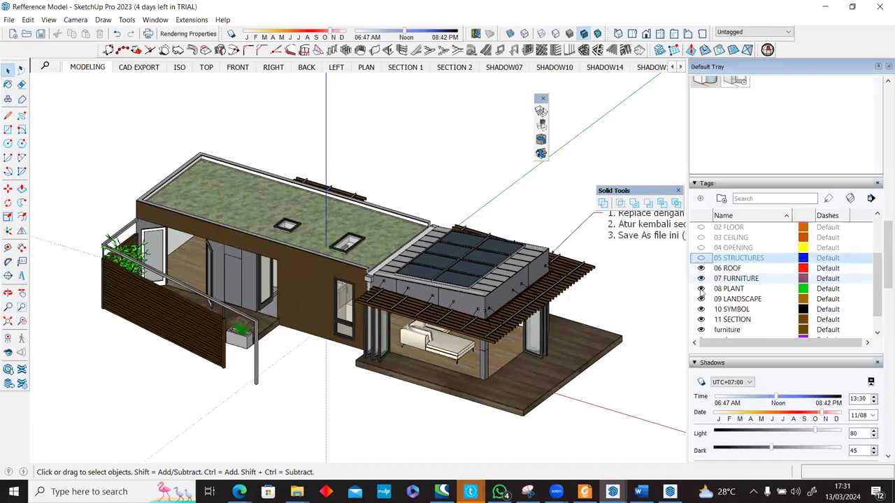
left_click(700, 288)
left_click(700, 299)
left_click(700, 310)
left_click(701, 320)
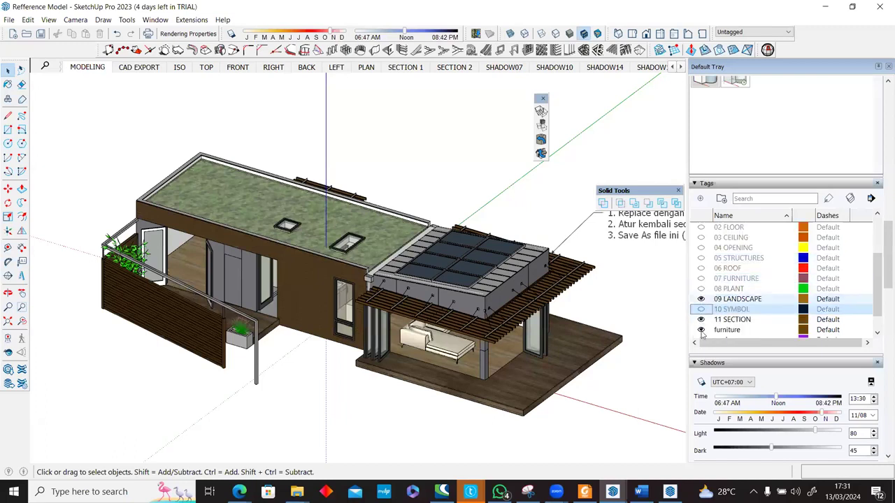
Step: Switch the furniture, windows and roof tags off and back on to check which parts of the house they contain
scroll(712, 272, "down", 2)
left_click(701, 253)
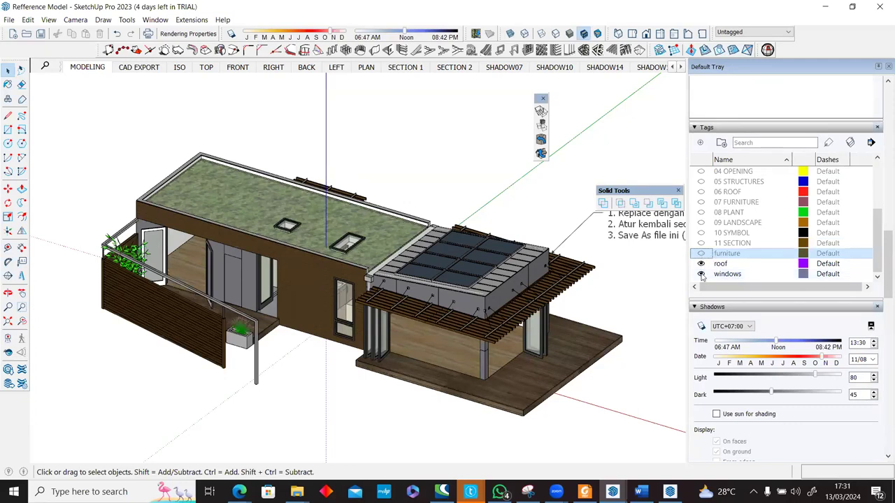
left_click(701, 274)
left_click(701, 264)
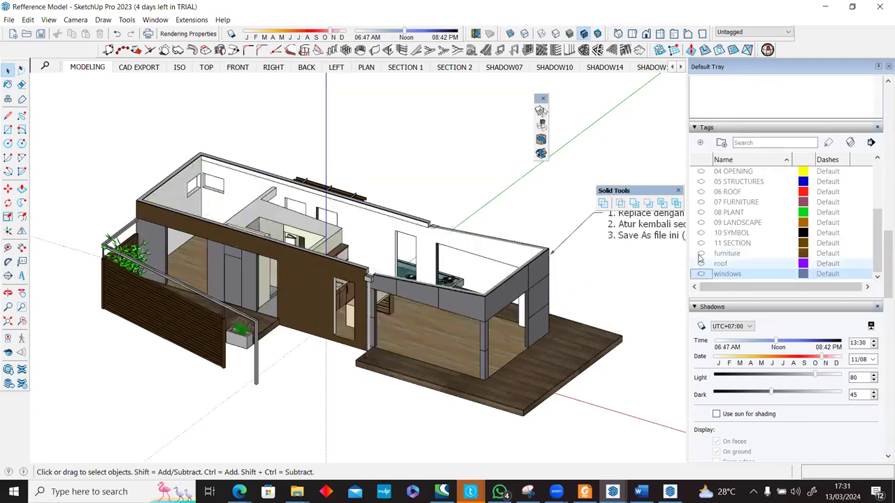
left_click(701, 253)
left_click(701, 263)
left_click(701, 274)
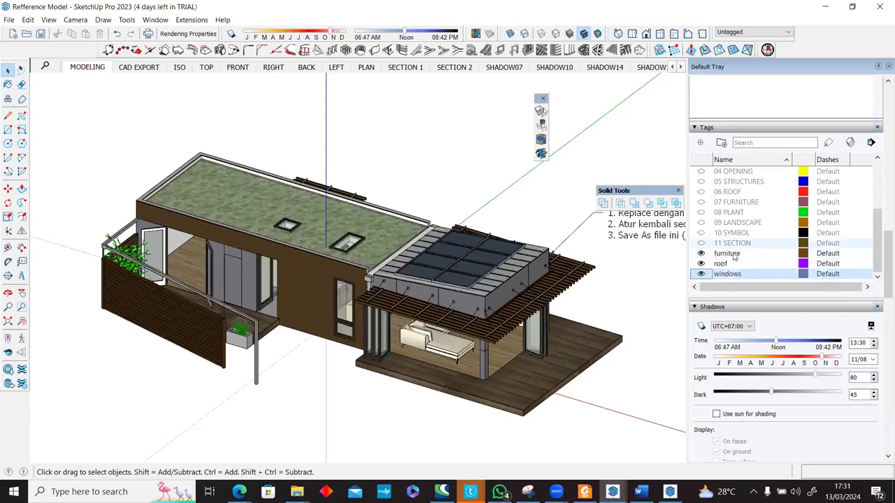
scroll(734, 256, "up", 3)
scroll(734, 256, "down", 3)
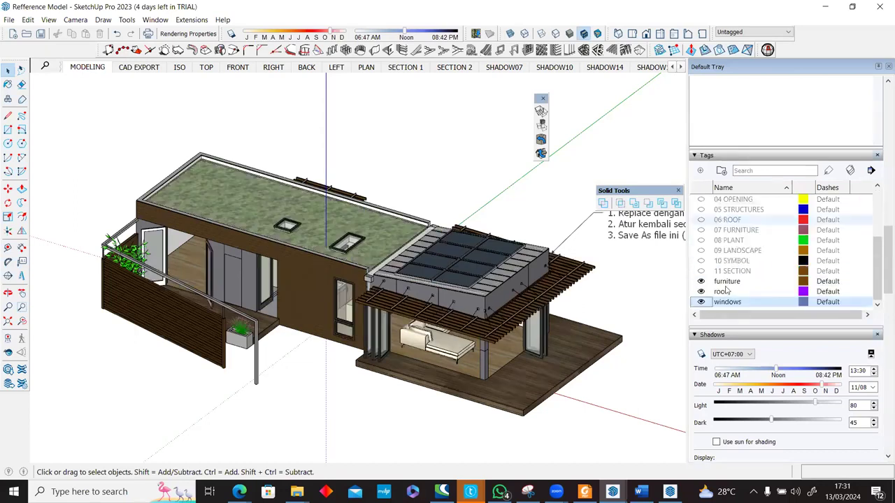
Step: Delete the furniture tag and reassign its entities to 07 FURNITURE
left_click(727, 282)
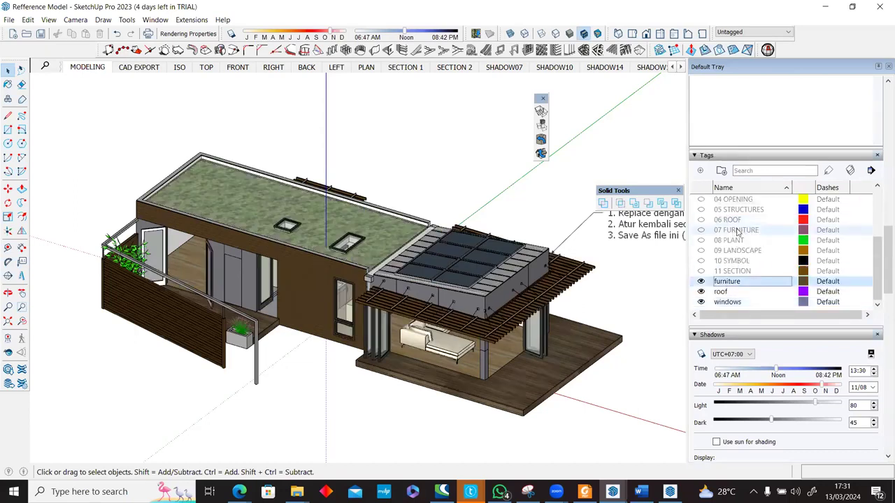
right_click(735, 315)
left_click(745, 315)
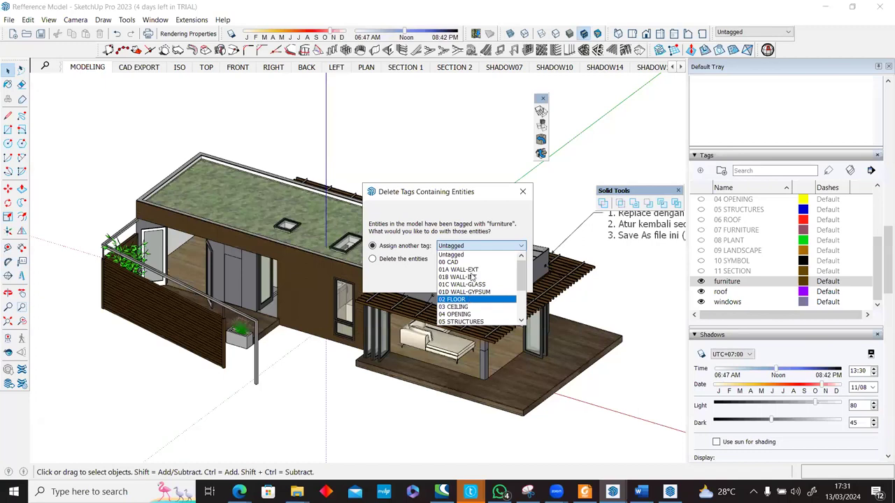
scroll(473, 278, "down", 3)
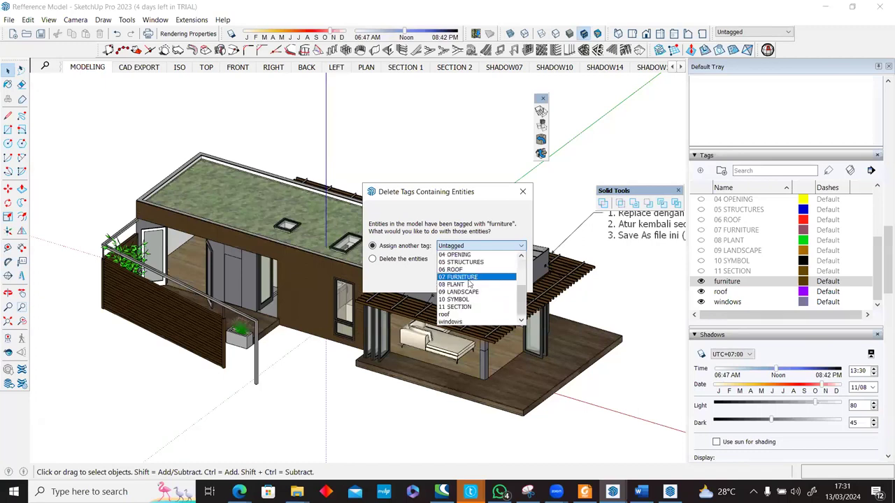
key("Return")
Step: Delete the roof tag and reassign its entities to 06 ROOF
right_click(721, 293)
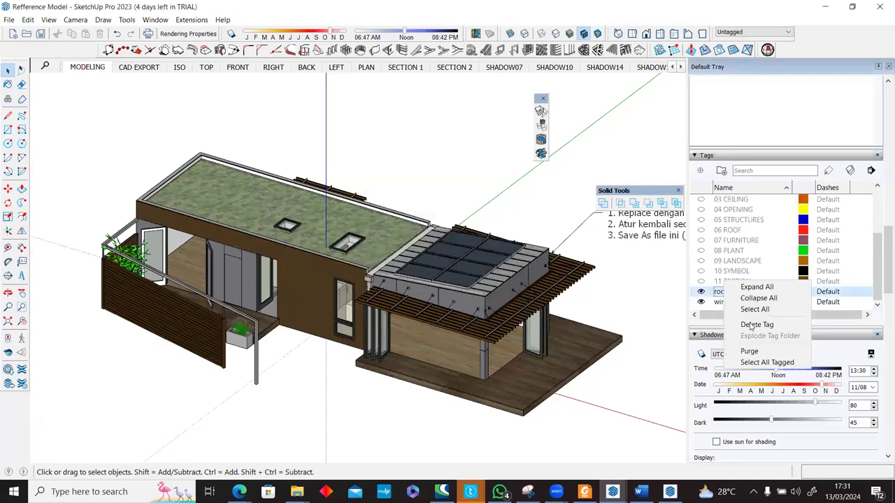
left_click(487, 245)
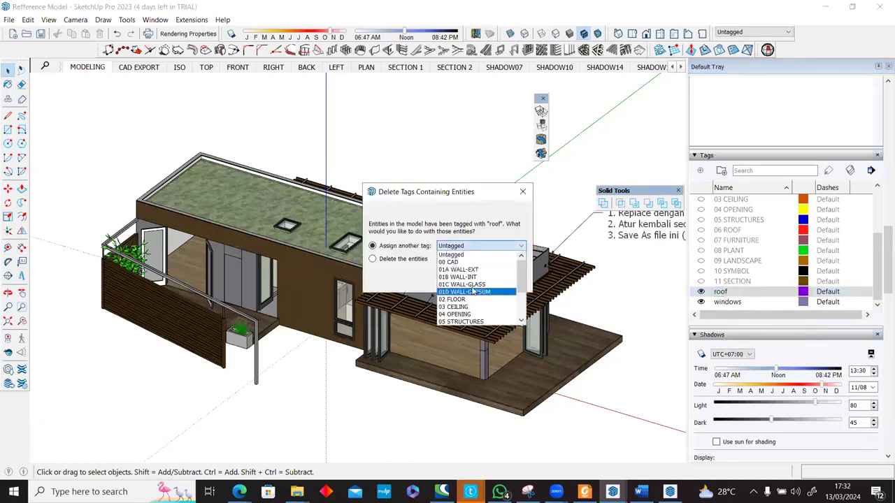
scroll(474, 292, "down", 2)
left_click(469, 285)
left_click(464, 282)
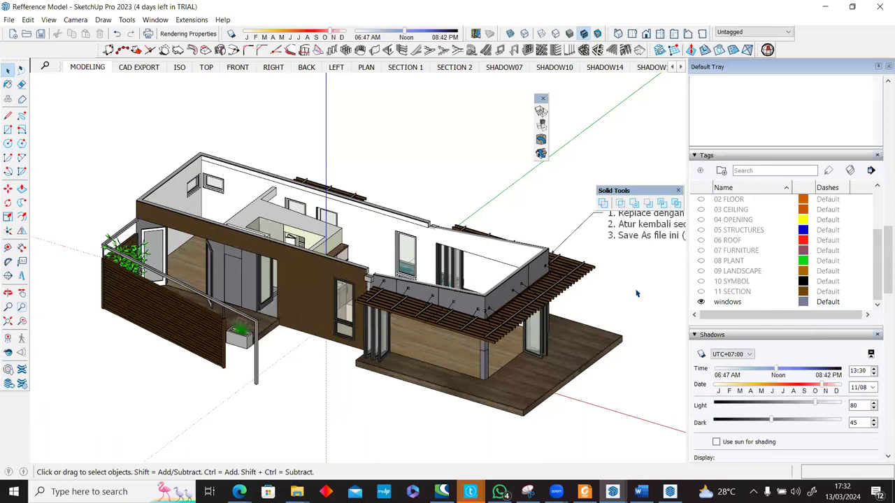
Step: Delete the windows tag, reassign its entities to 04 OPENING, and check what remains visible of the house
right_click(727, 301)
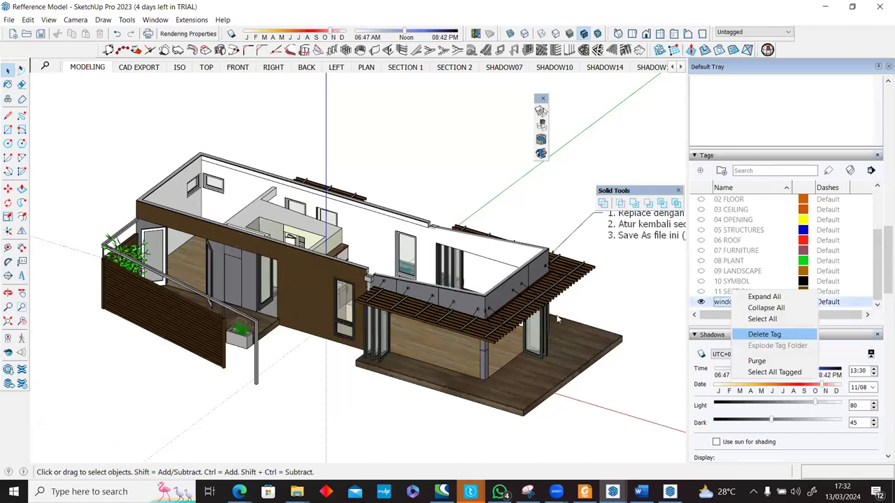
left_click(464, 245)
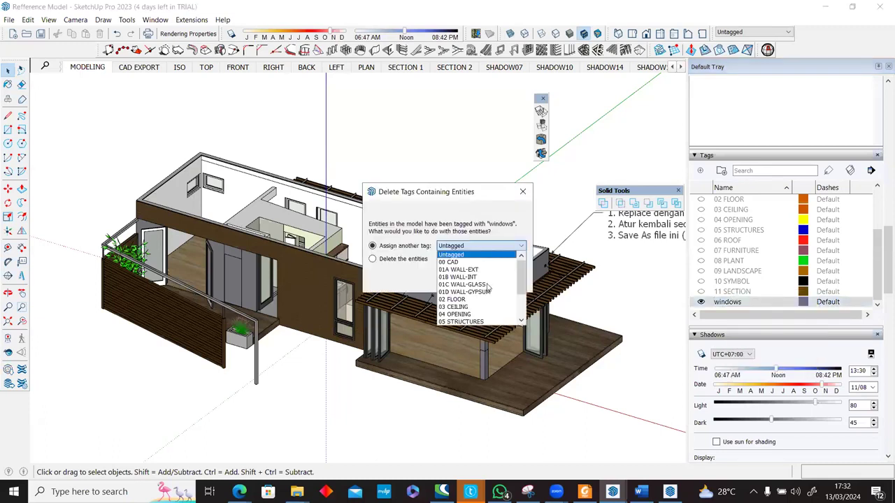
left_click(468, 314)
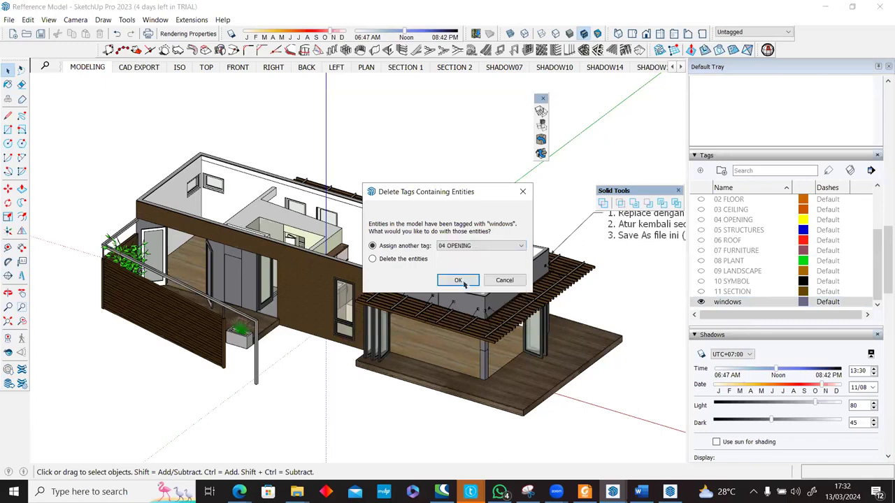
left_click(458, 280)
scroll(467, 285, "down", 1)
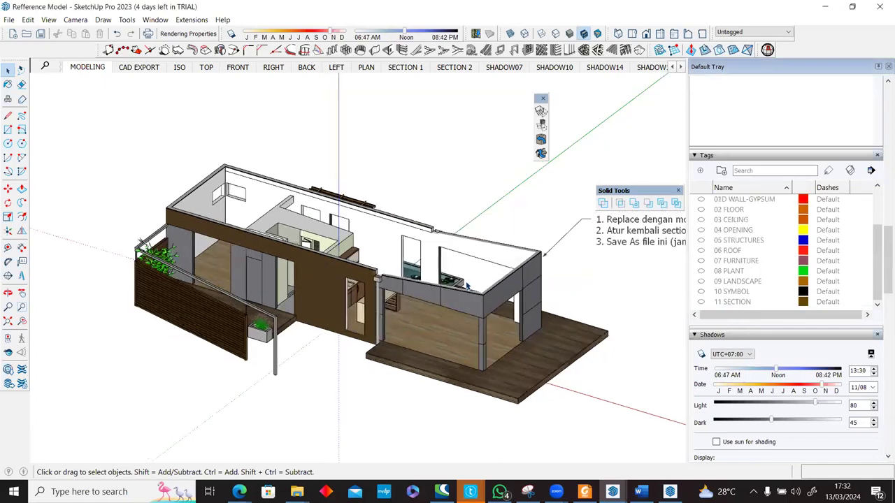
scroll(467, 285, "down", 2)
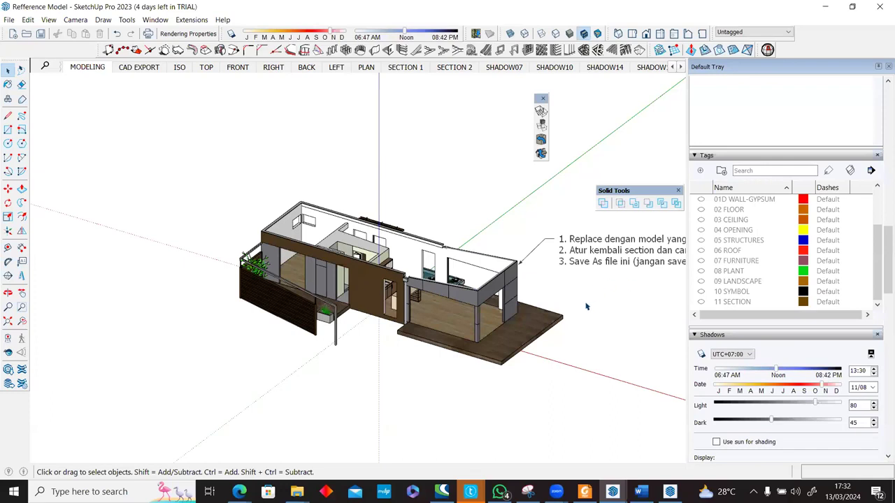
scroll(483, 282, "up", 1)
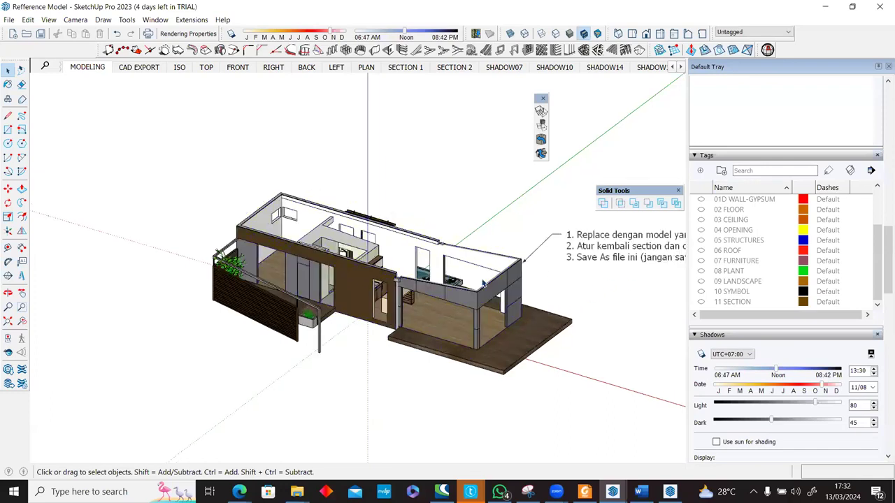
scroll(518, 273, "up", 1)
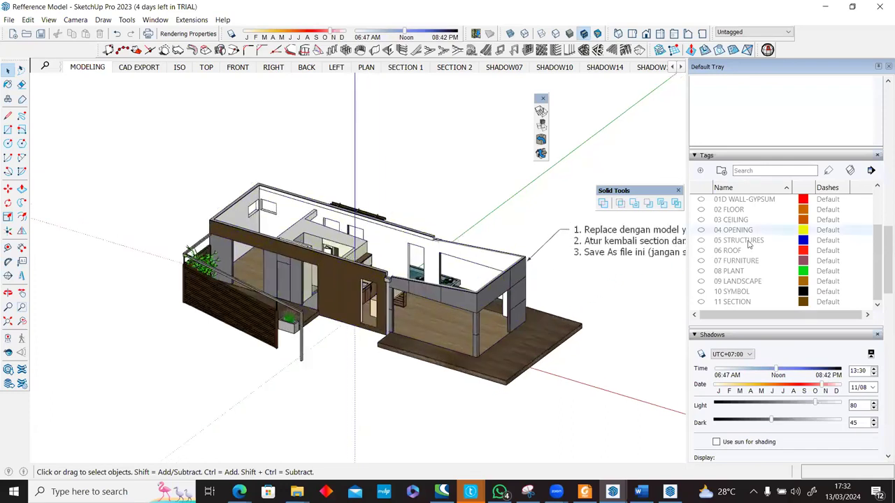
Step: Apply the 01A WALL-EXT tag to the house's visible walls with the Tag tool
scroll(746, 234, "up", 1)
scroll(743, 222, "up", 1)
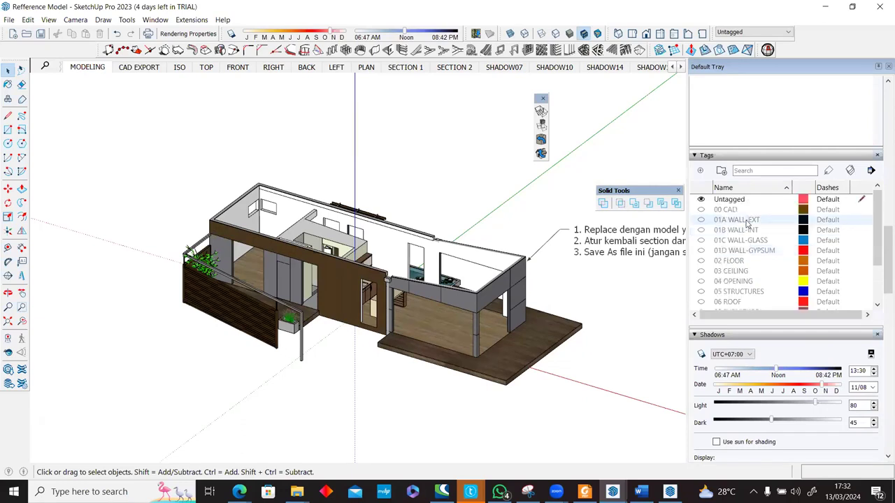
left_click(830, 172)
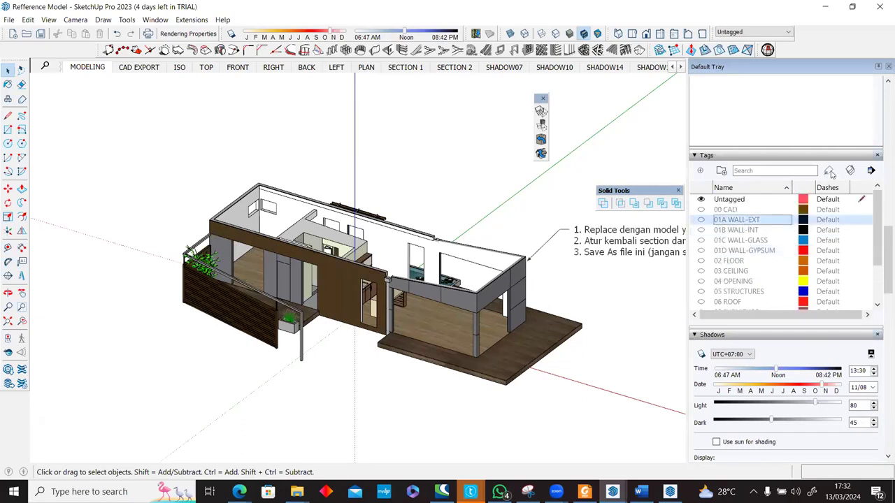
left_click(829, 172)
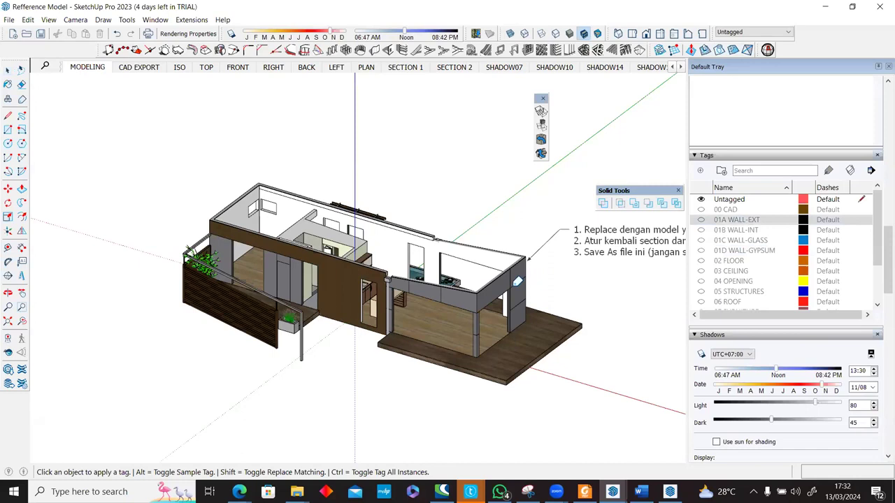
left_click(442, 304)
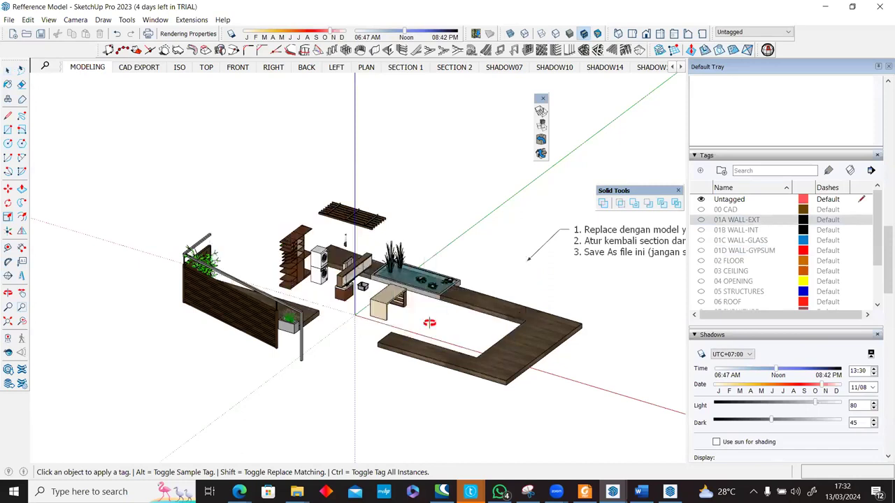
Step: Apply the 02 FLOOR tag to the U-shaped outdoor deck, the strip behind the pond and the pond itself
middle_click_drag(420, 325, 262, 362)
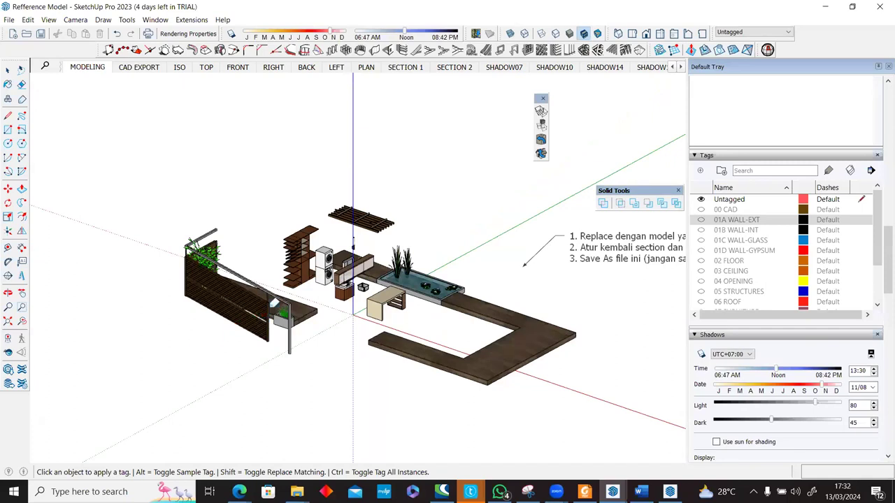
scroll(235, 294, "up", 5)
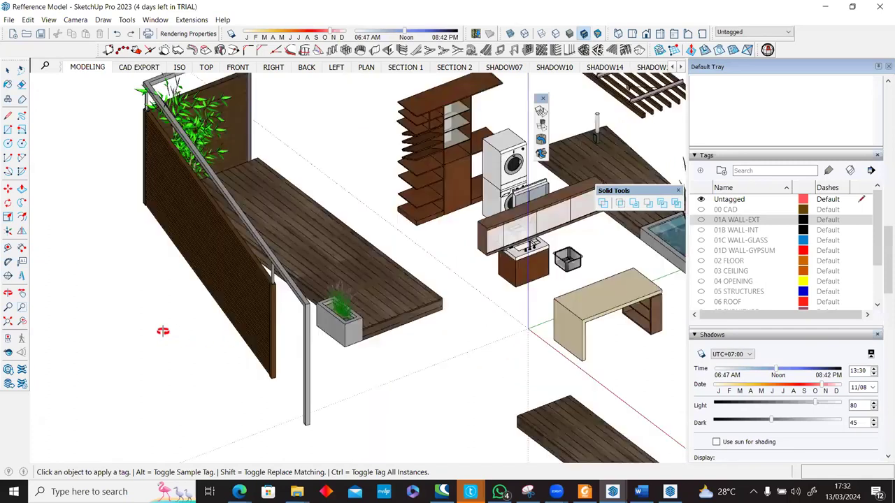
middle_click_drag(175, 333, 201, 327)
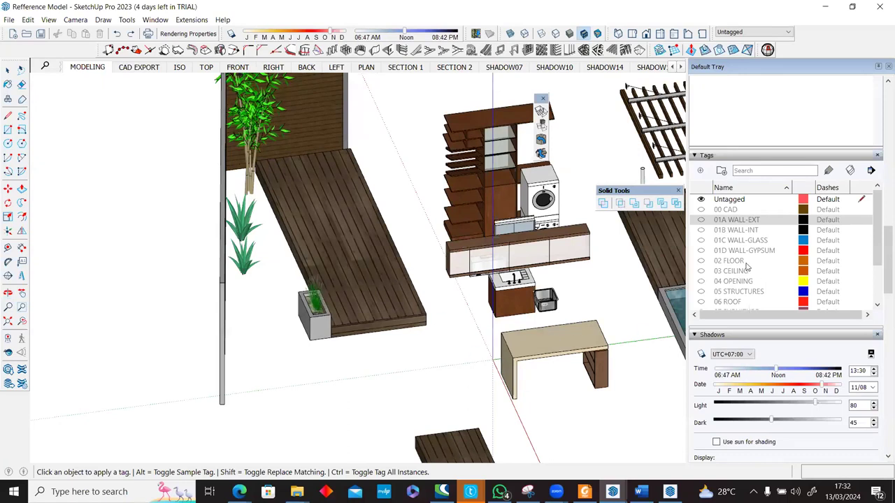
left_click(743, 264)
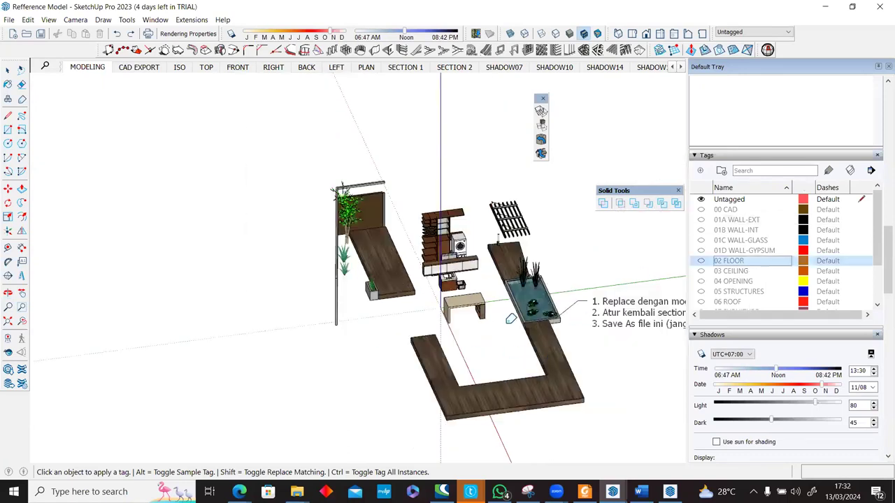
left_click(511, 320)
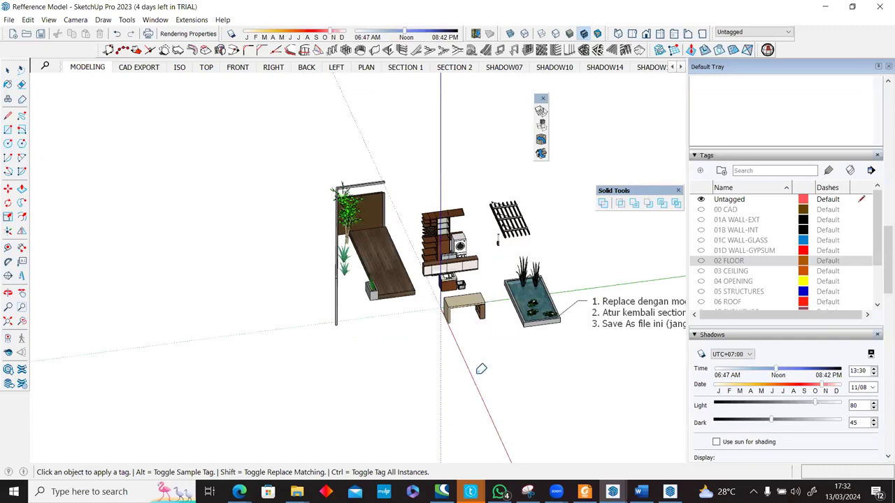
scroll(480, 353, "up", 2)
left_click(535, 247)
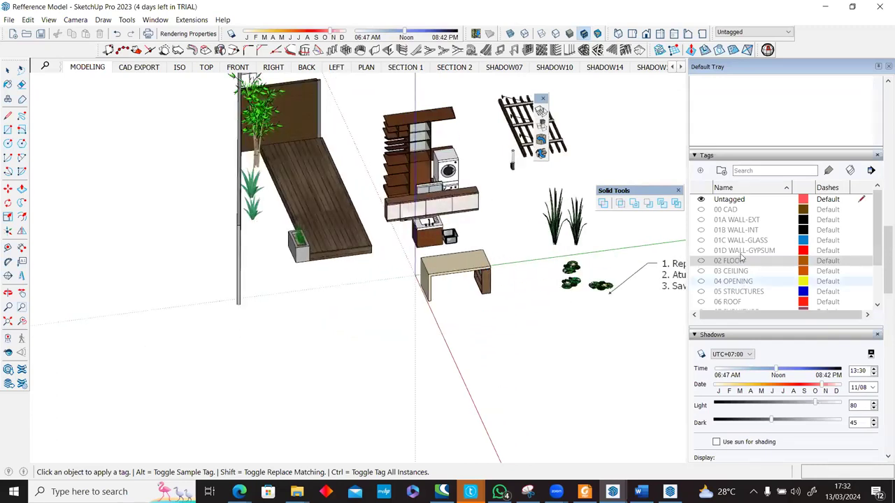
Step: Apply the 07 FURNITURE tag to the desk, washing machines, cabinets, shelving and bathroom fixtures
scroll(741, 258, "down", 2)
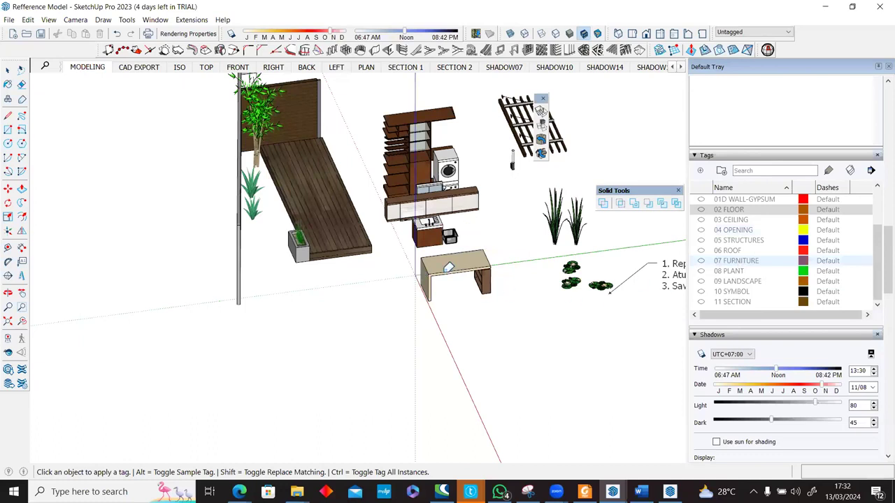
left_click(448, 267)
left_click(442, 159)
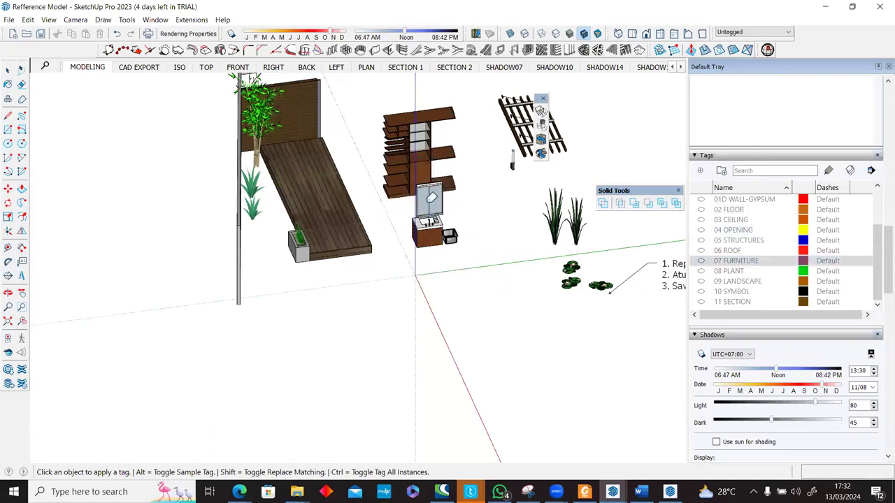
left_click(432, 198)
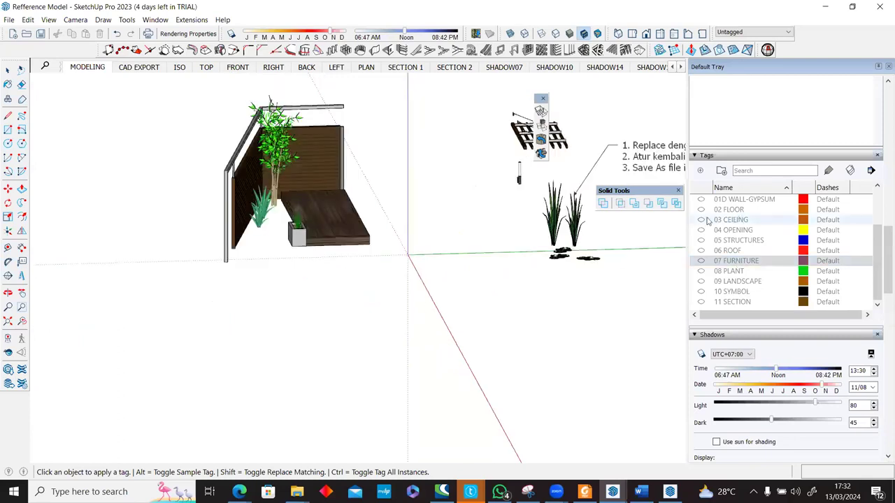
Step: Apply the 02 FLOOR tag to the remaining wooden deck beside the slatted screens
left_click(727, 209)
left_click(347, 217)
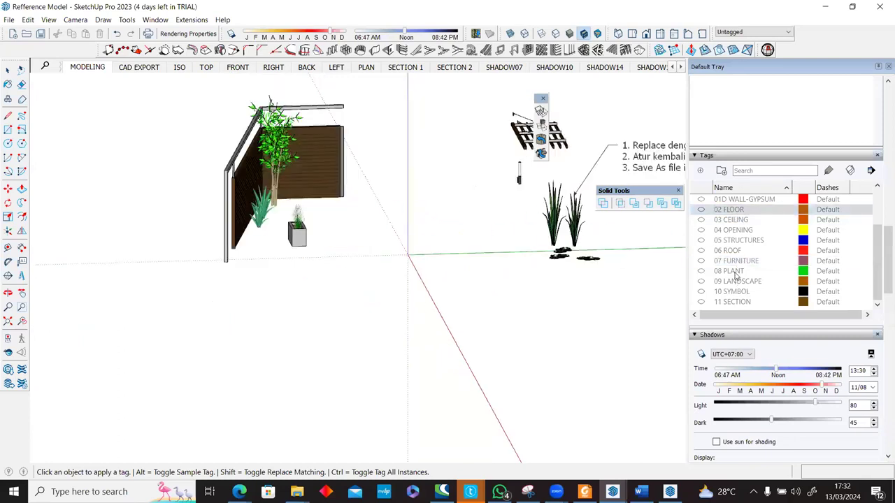
Step: Apply the 08 PLANT tag to the tree, the planter box, the tall grasses and the ground pieces at their base
left_click(730, 271)
left_click(283, 150)
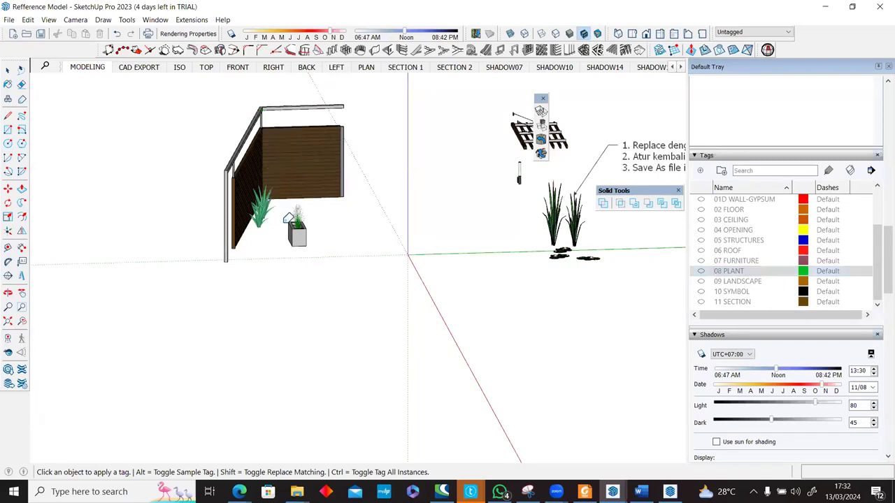
left_click(297, 218)
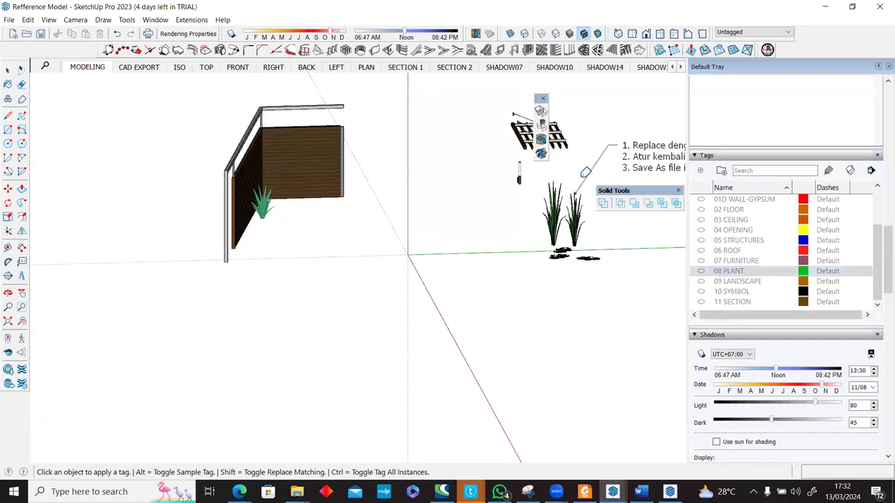
left_click(552, 225)
left_click(587, 256)
Step: Apply the 06 ROOF tag to the remaining slatted canopy and its supports
middle_click_drag(575, 239, 524, 172)
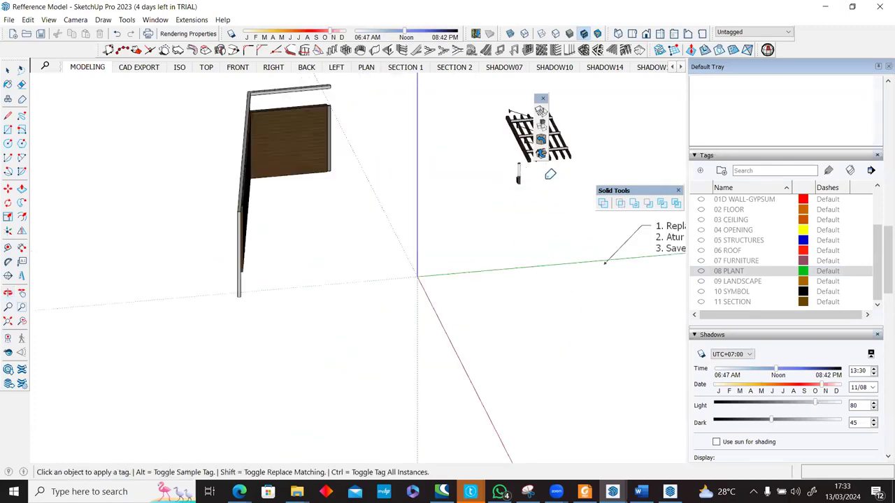
scroll(548, 178, "down", 2)
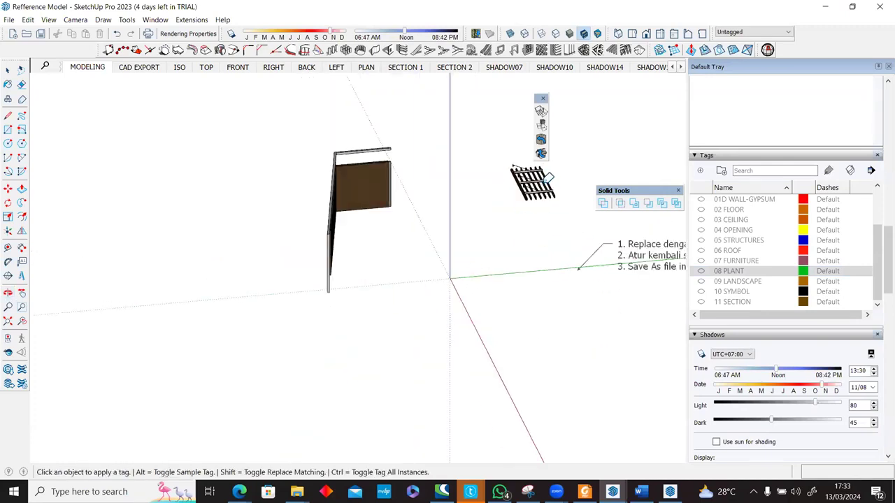
left_click(720, 251)
left_click(529, 173)
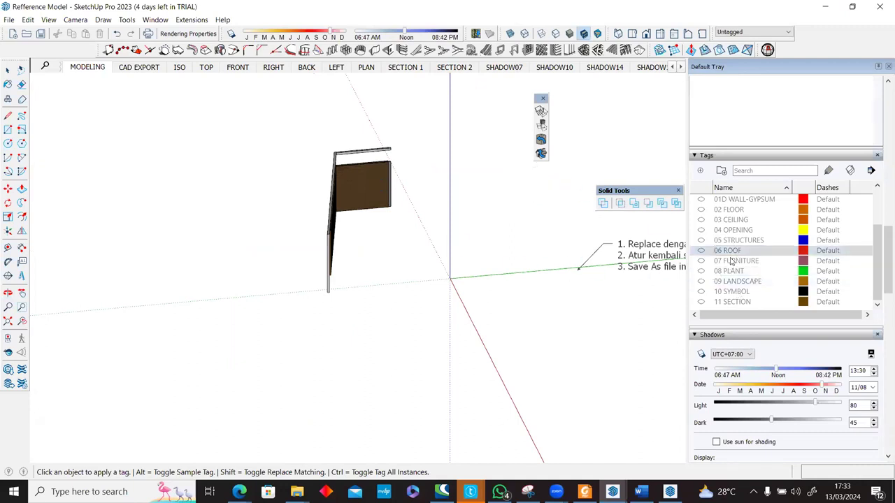
Step: Apply the 01A WALL-EXT tag to several wooden slats of the fence screen and to its outer frame
scroll(744, 244, "up", 2)
left_click(732, 222)
left_click(341, 197)
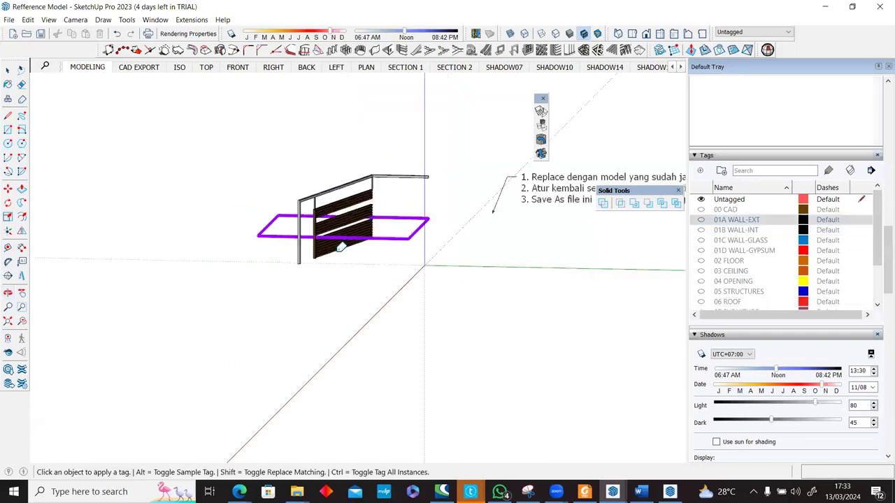
left_click(333, 237)
left_click(328, 224)
left_click(323, 209)
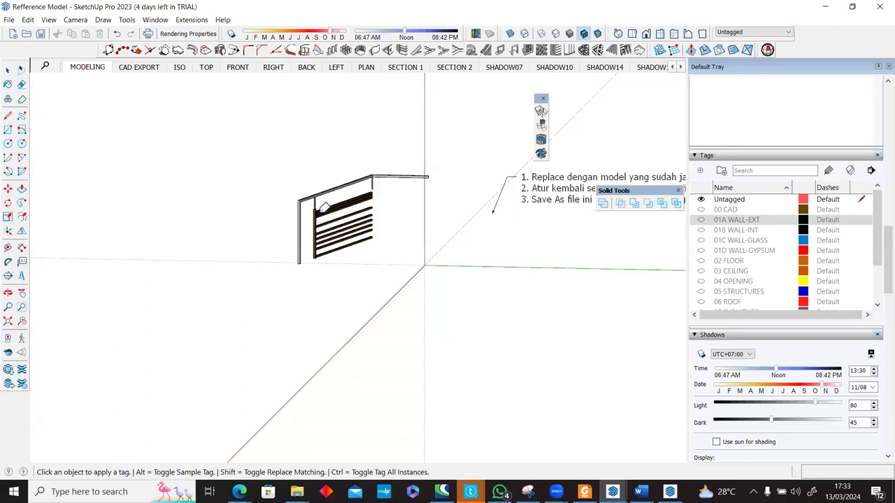
left_click(362, 184)
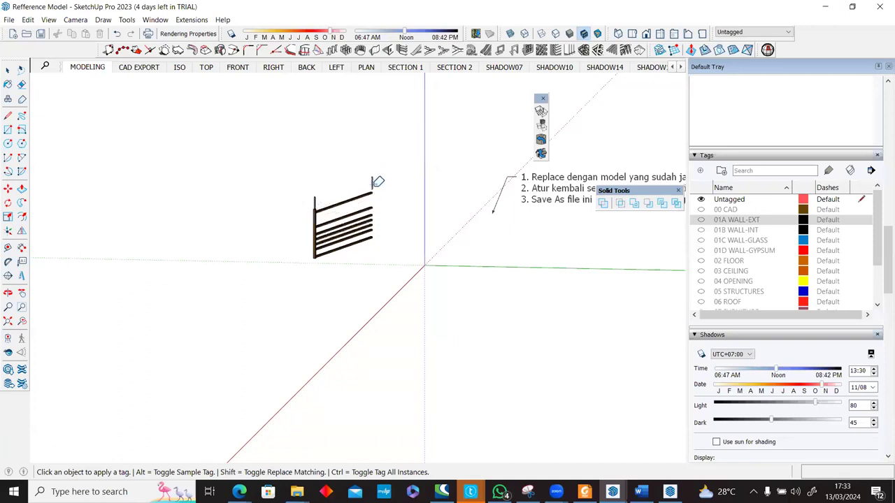
Step: Apply the 01A WALL-EXT tag to the remaining horizontal slats and the posts of the fence screen
scroll(370, 189, "up", 5)
left_click(384, 157)
left_click(358, 225)
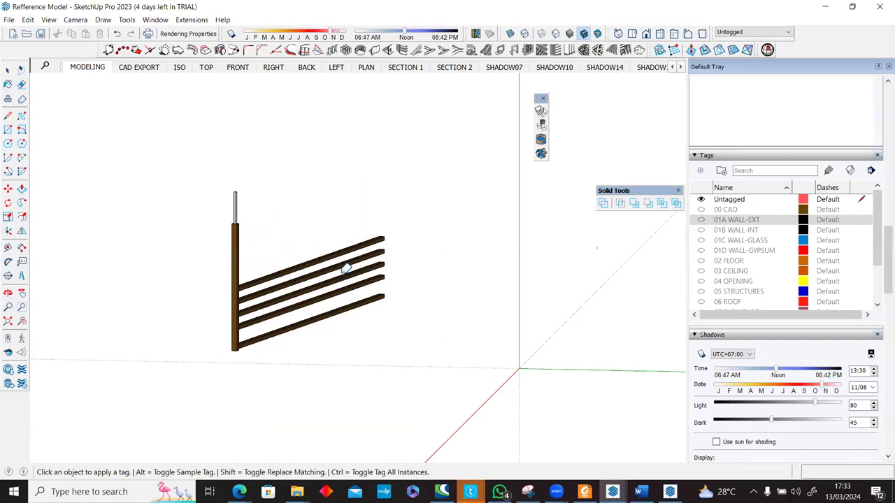
left_click(336, 264)
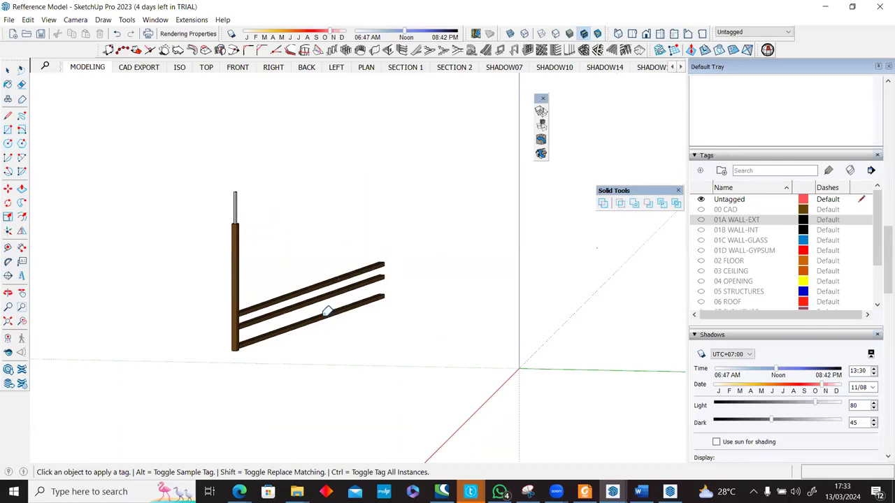
left_click(264, 305)
left_click(238, 209)
mouse_move(253, 224)
middle_mouse_down()
mouse_move(236, 314)
mouse_move(595, 396)
mouse_move(332, 242)
middle_mouse_up()
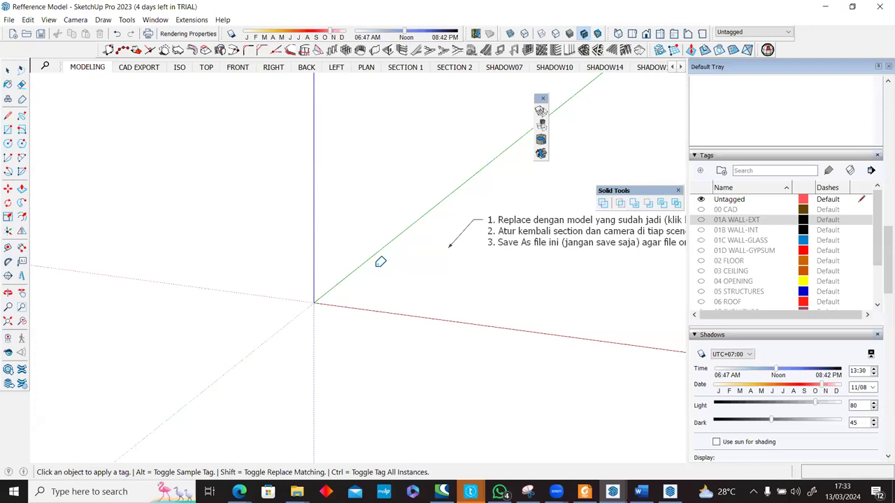
Step: Make the 00 CAD, 01A WALL-EXT, 03 CEILING, 04 OPENING and 05 STRUCTURES tags visible
left_click(706, 218)
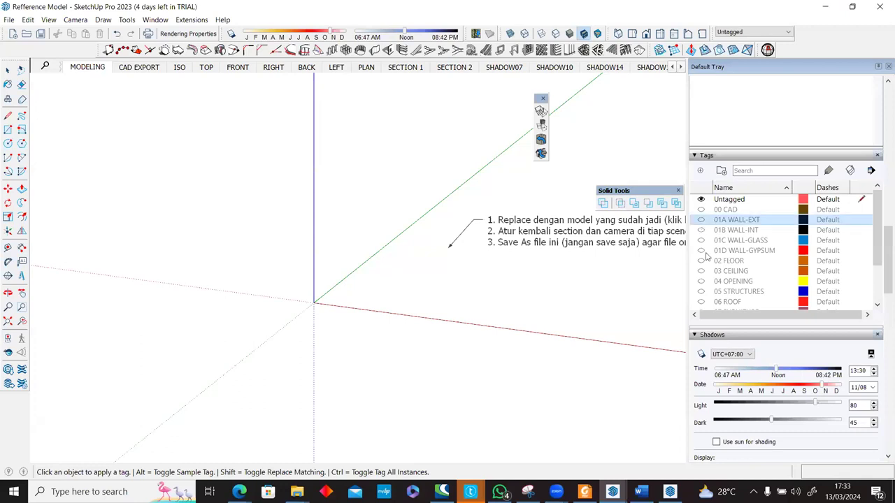
left_click(703, 273)
left_click(703, 281)
left_click(702, 290)
left_click(702, 309)
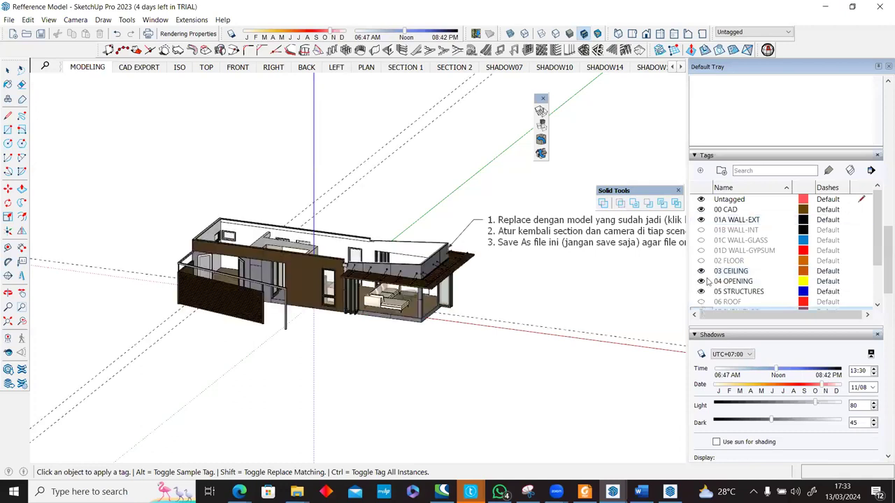
Step: Make the roof, furniture, plant, symbol and section tags visible, along with 01B WALL-INT through 02 FLOOR
scroll(707, 278, "down", 3)
left_click(702, 166)
left_click(700, 188)
left_click(701, 207)
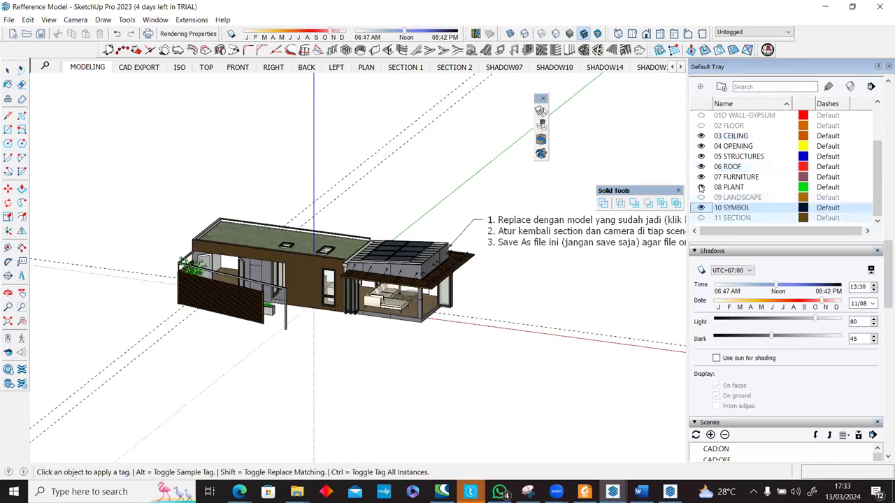
left_click(701, 189)
left_click(701, 188)
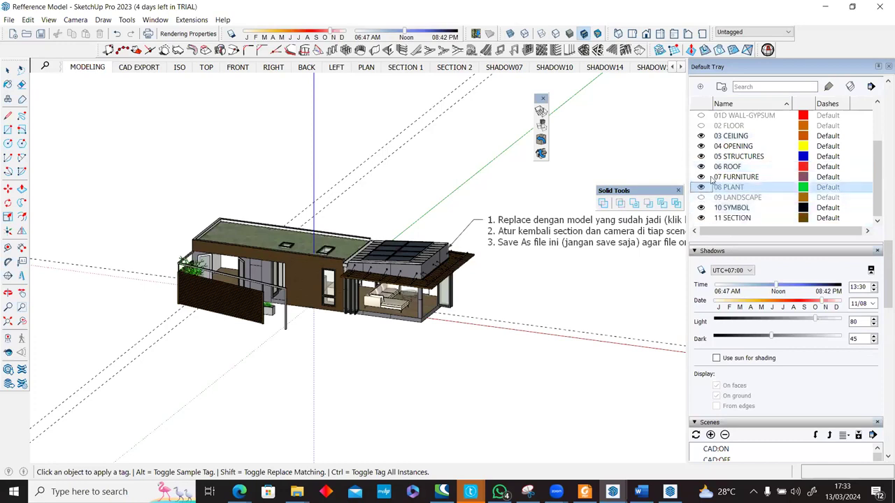
scroll(705, 177, "up", 2)
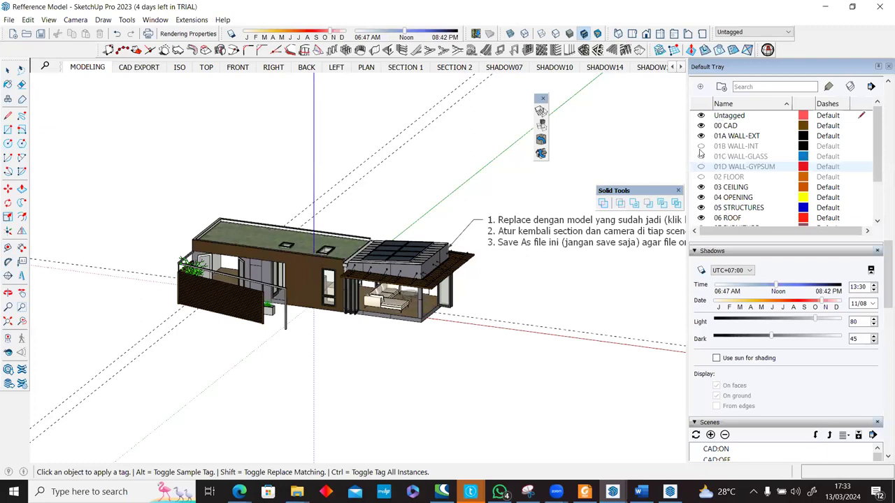
left_click(700, 151)
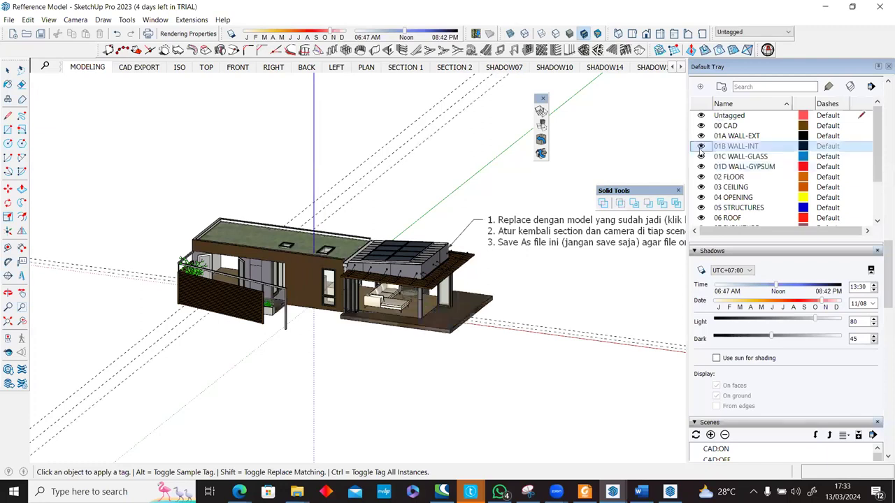
Step: Delete the three-line instruction note in the FRONT scene and fit the whole house in that scene's view
left_click(232, 71)
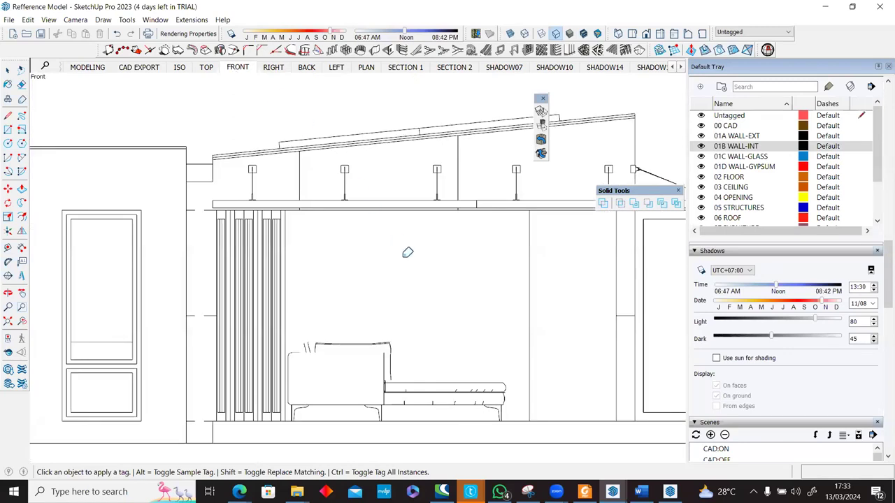
key("space")
key("shift+z")
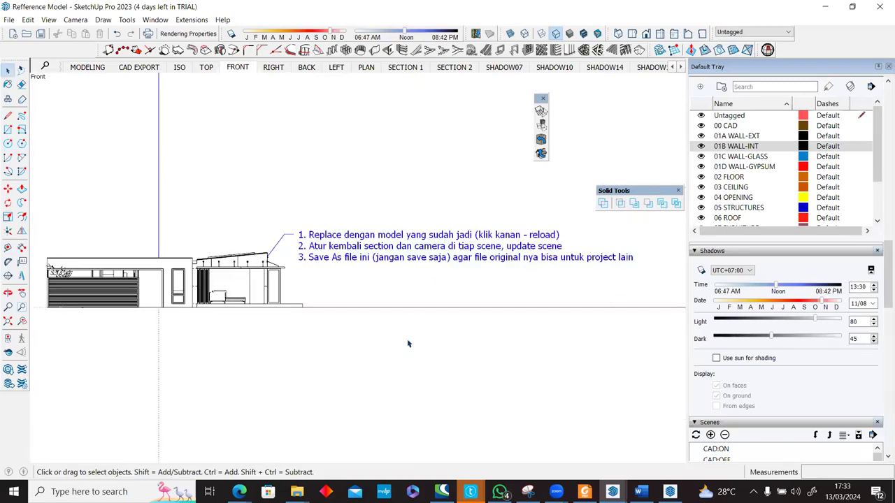
key("Delete")
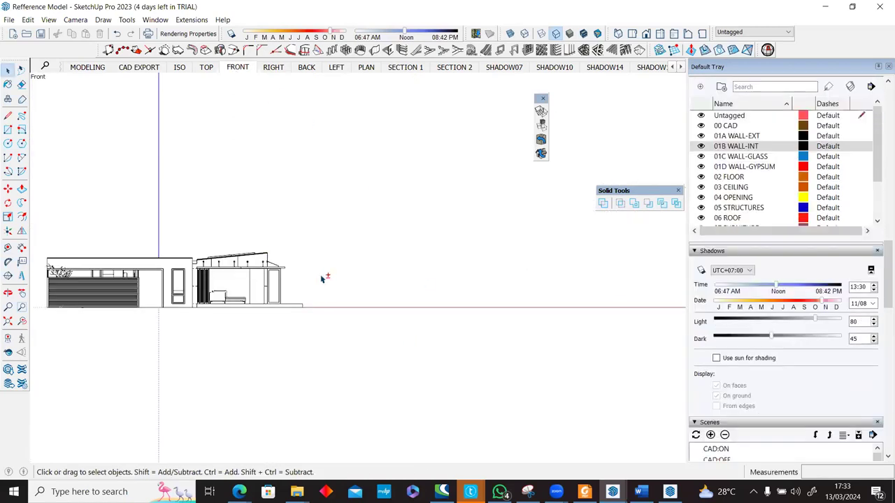
left_click(244, 67)
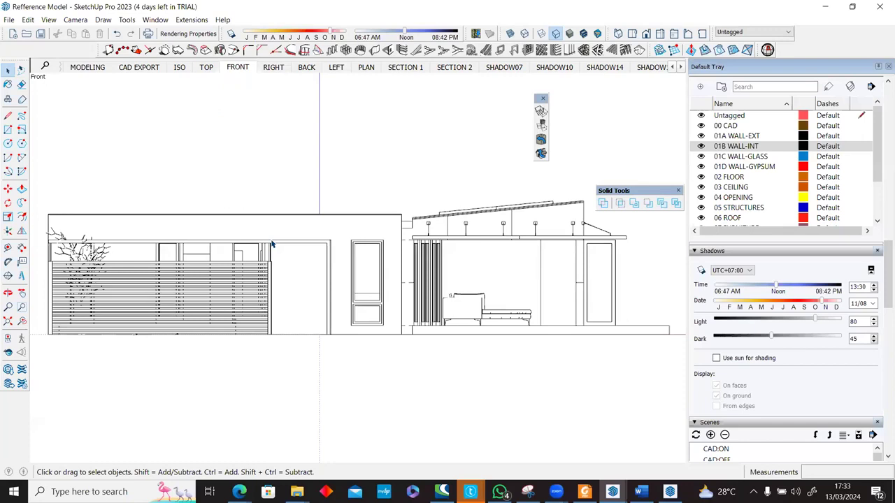
Step: Fit the whole house in the TOP and RIGHT scenes and update the RIGHT scene
key("Page_Up")
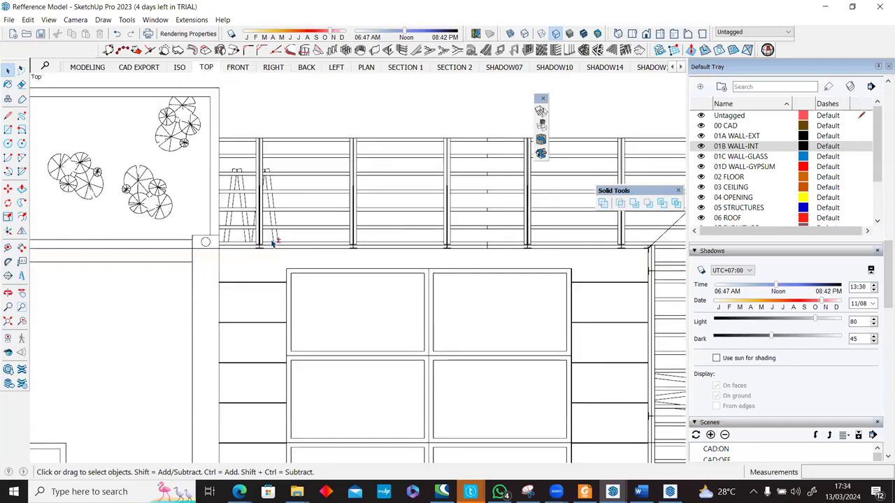
key("shift+z")
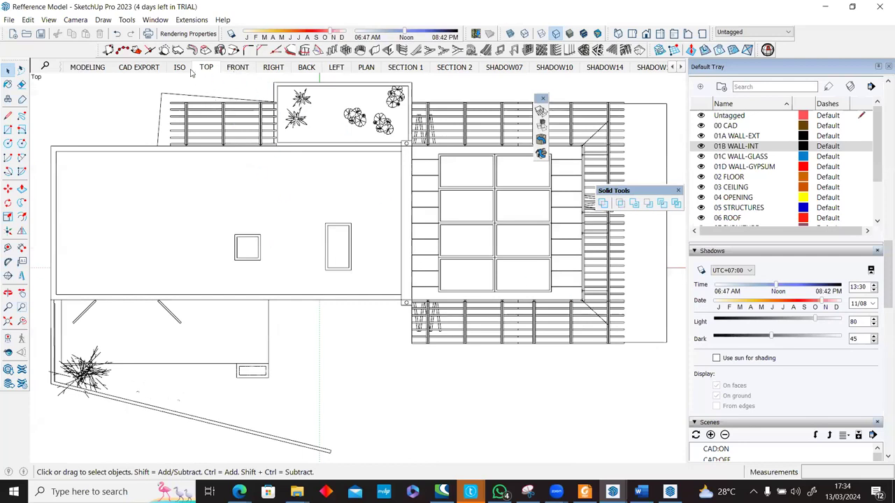
left_click(272, 70)
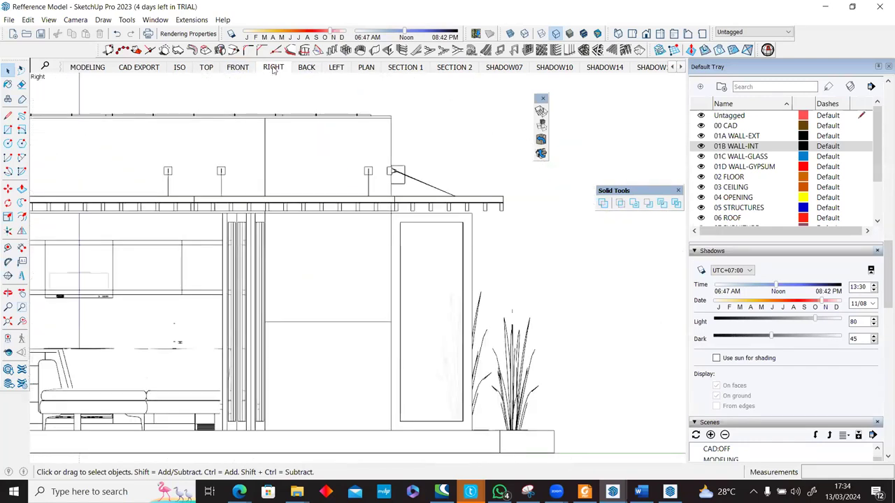
key("shift+z")
right_click(272, 66)
left_click(289, 113)
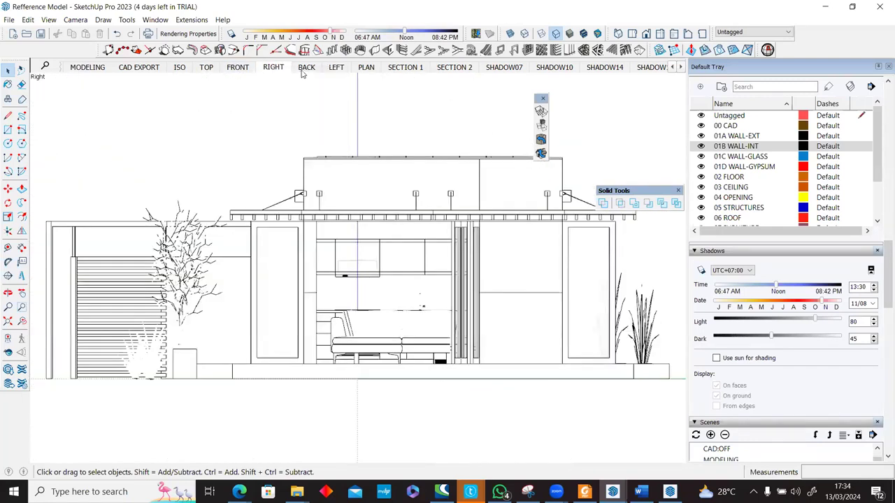
Step: Fit the whole house in the BACK and LEFT scenes and update the BACK scene
left_click(305, 69)
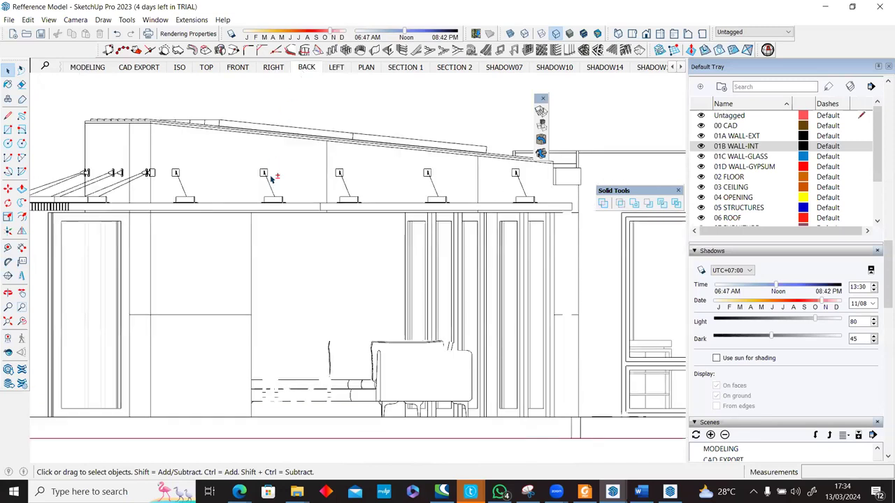
key("shift+z")
right_click(307, 67)
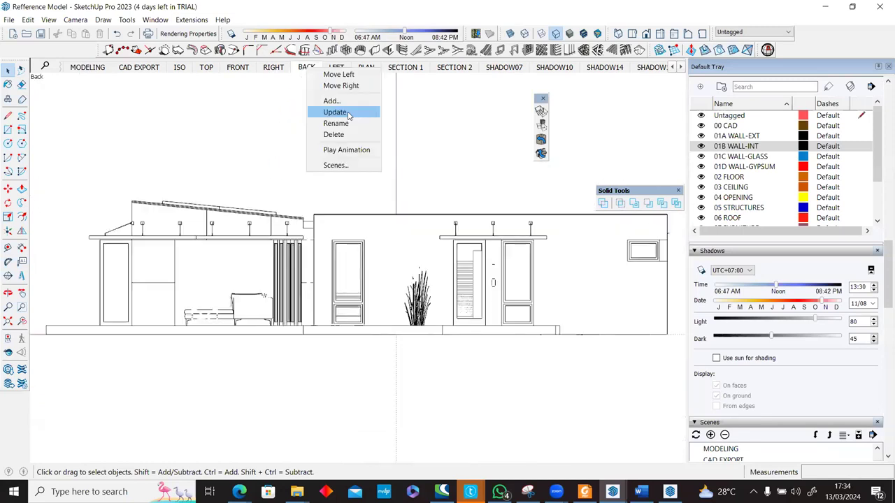
left_click(335, 73)
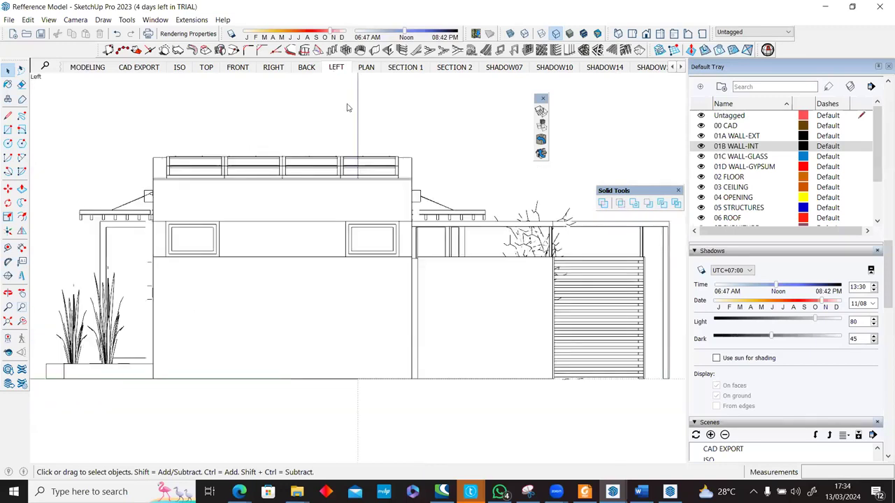
Step: Fit the whole floor plan in the PLAN scene and update the scene
left_click(369, 70)
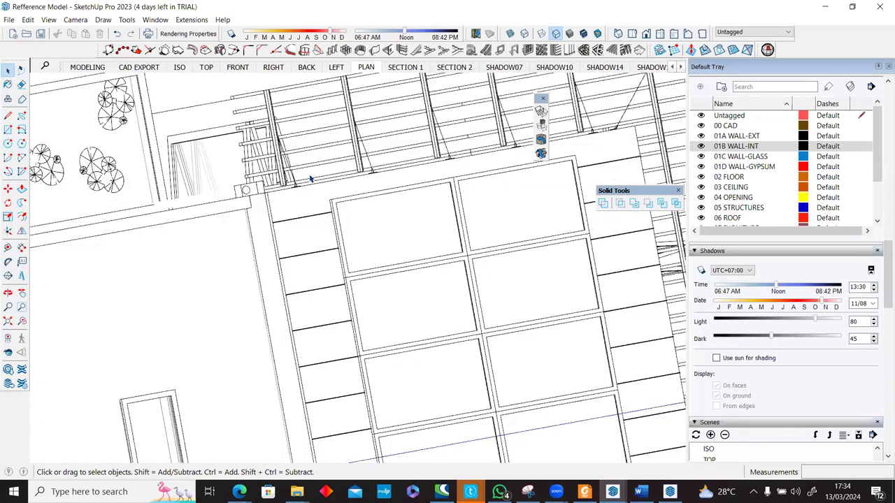
right_click(366, 70)
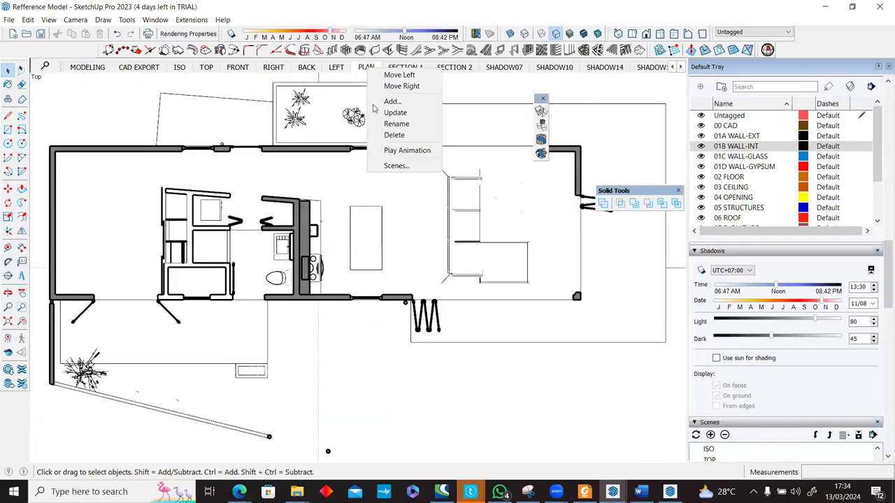
left_click(378, 112)
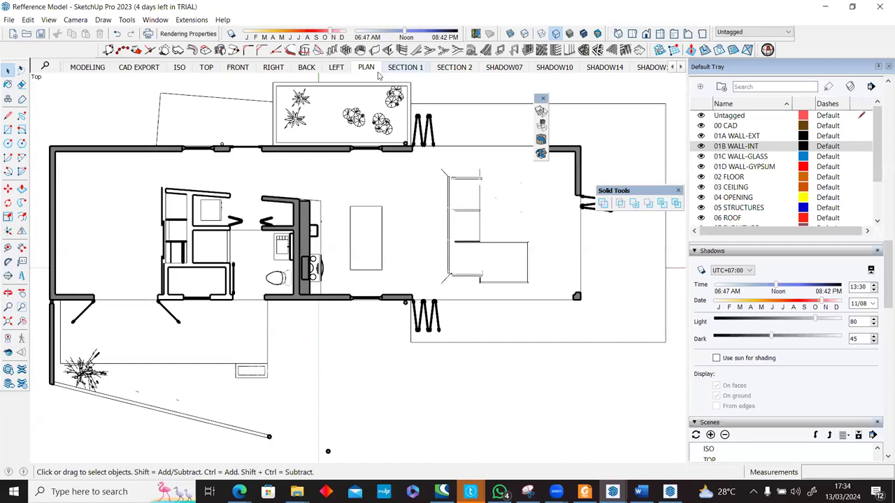
Step: Fit the whole house in the SECTION 1 and SECTION 2 scenes and update both scenes
left_click(404, 70)
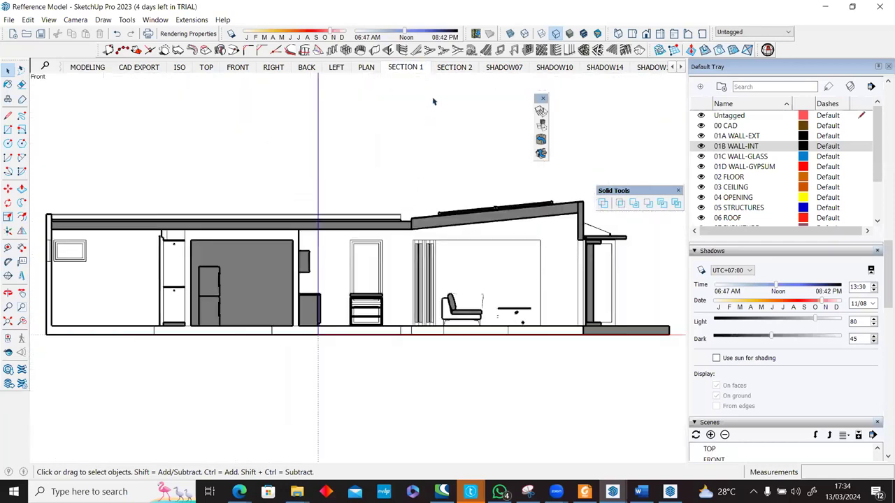
right_click(410, 73)
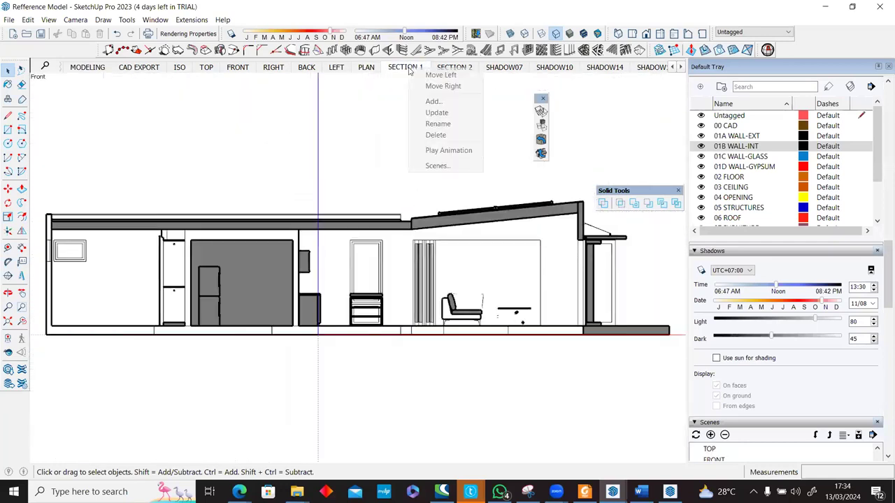
left_click(432, 114)
left_click(453, 68)
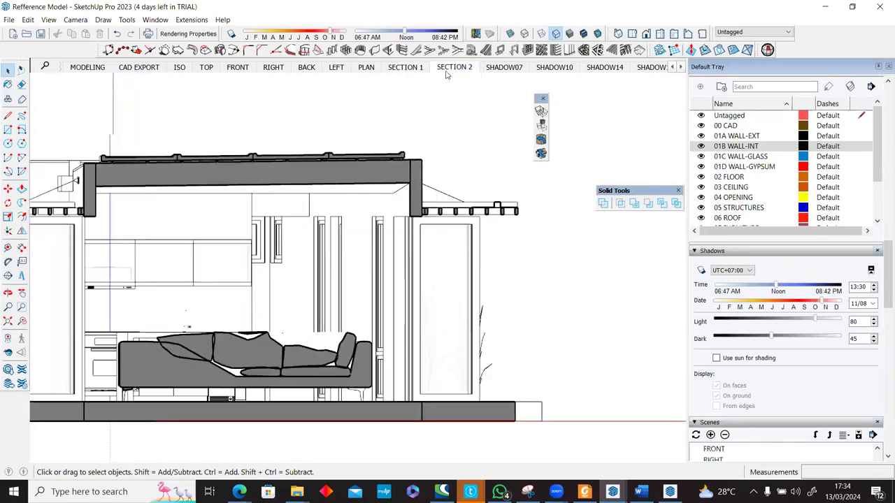
right_click(449, 69)
left_click(480, 116)
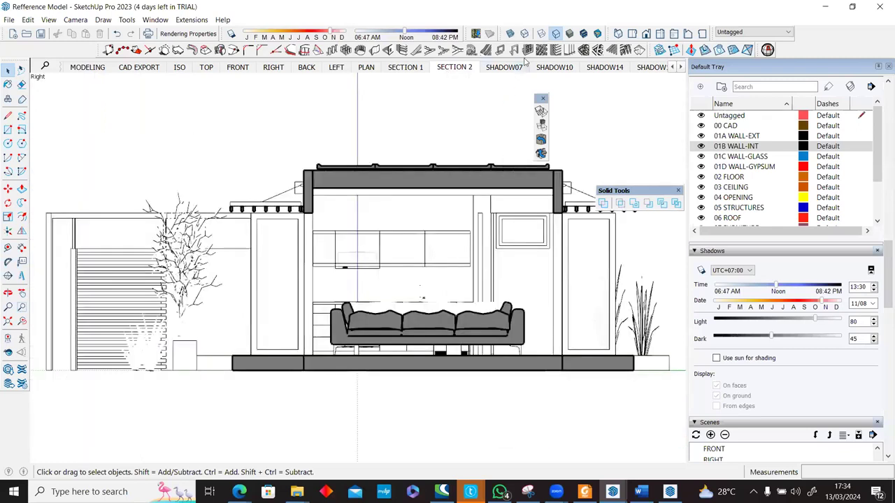
Step: Review the house's shadow studies in the SHADOW07, SHADOW10 and SHADOW14 scenes
left_click(503, 67)
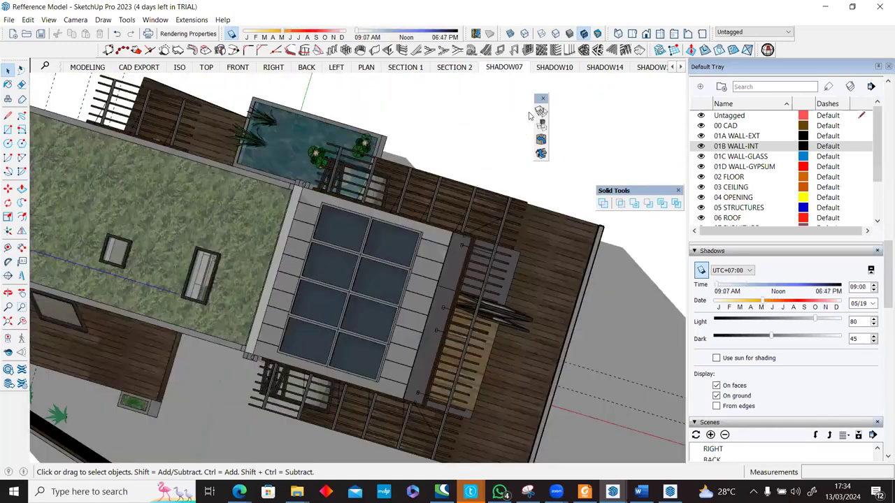
left_click(555, 68)
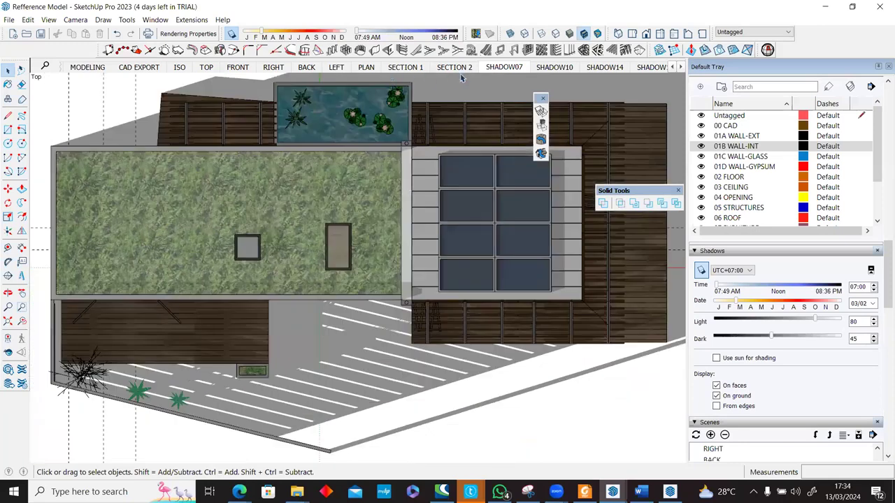
left_click(554, 67)
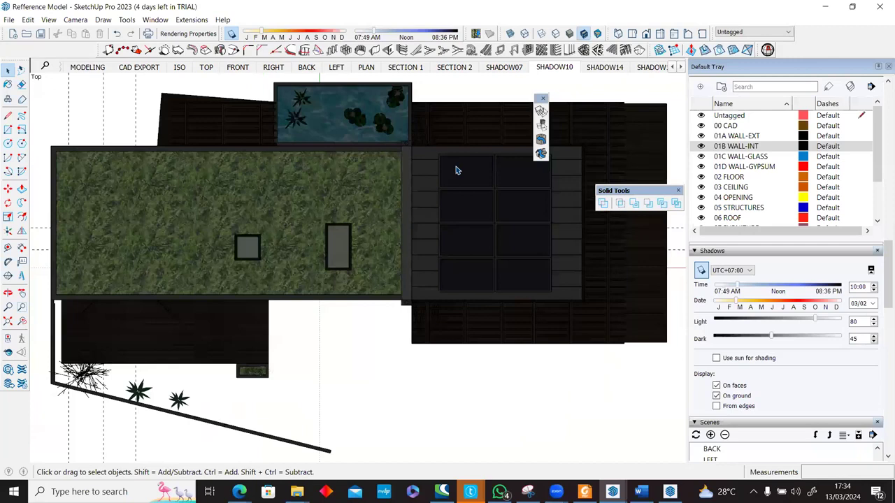
left_click(602, 67)
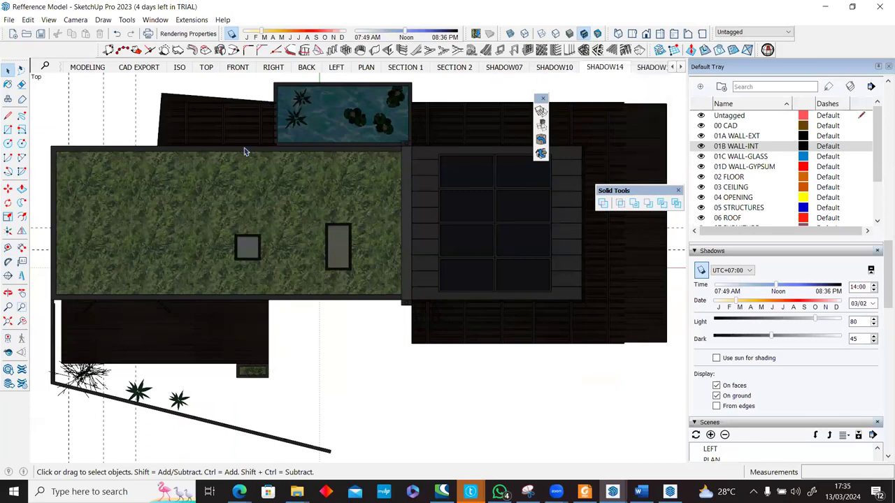
Step: Save a copy of the reference model to the Desktop as model 01.skp
key("alt+f")
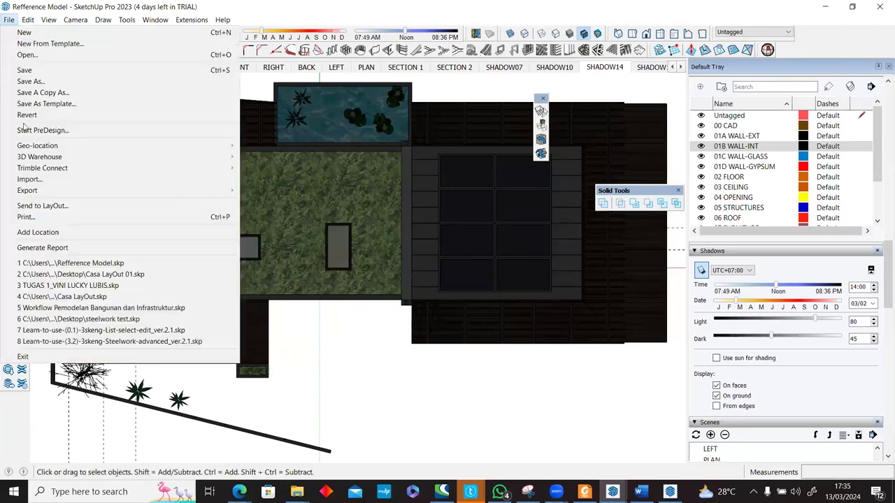
left_click(55, 81)
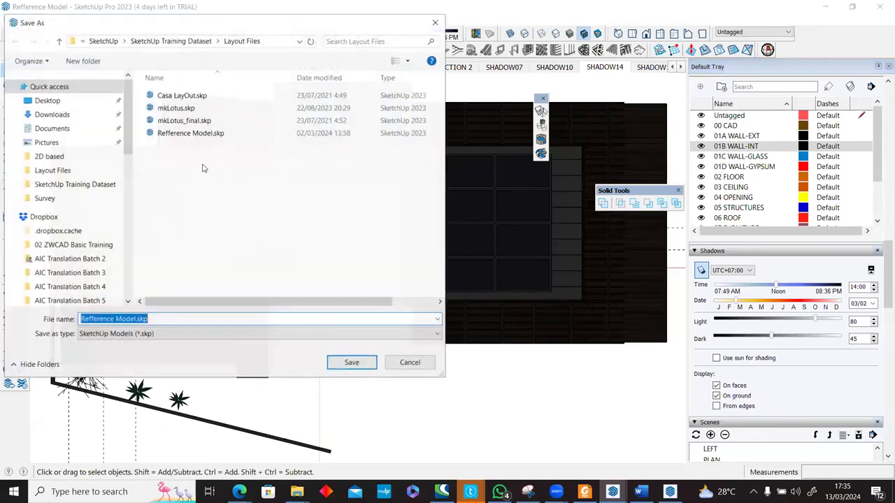
scroll(56, 230, "down", 5)
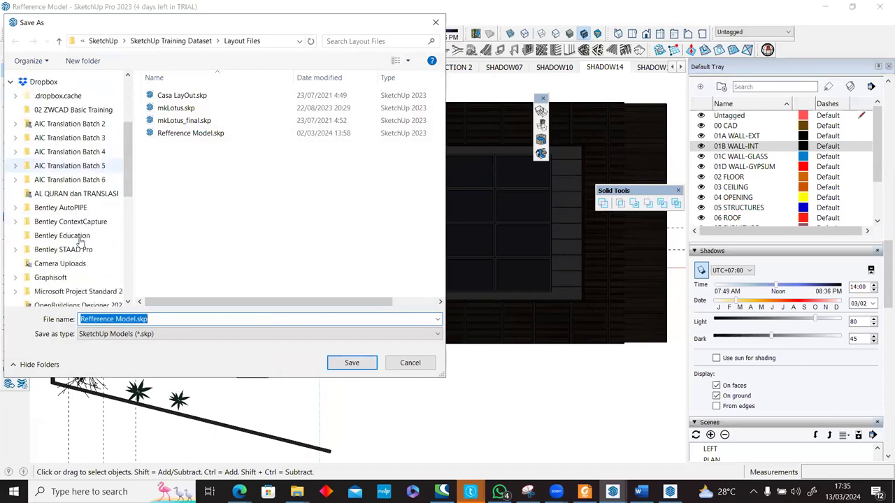
scroll(68, 269, "down", 3)
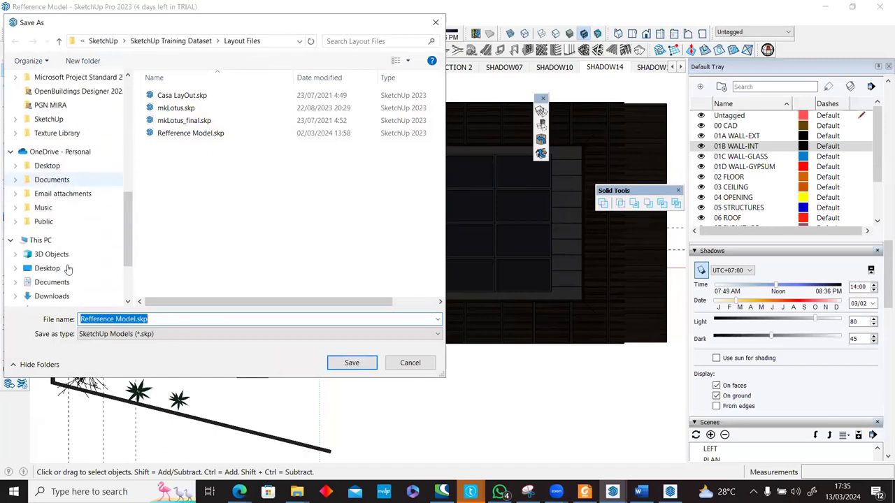
left_click(61, 226)
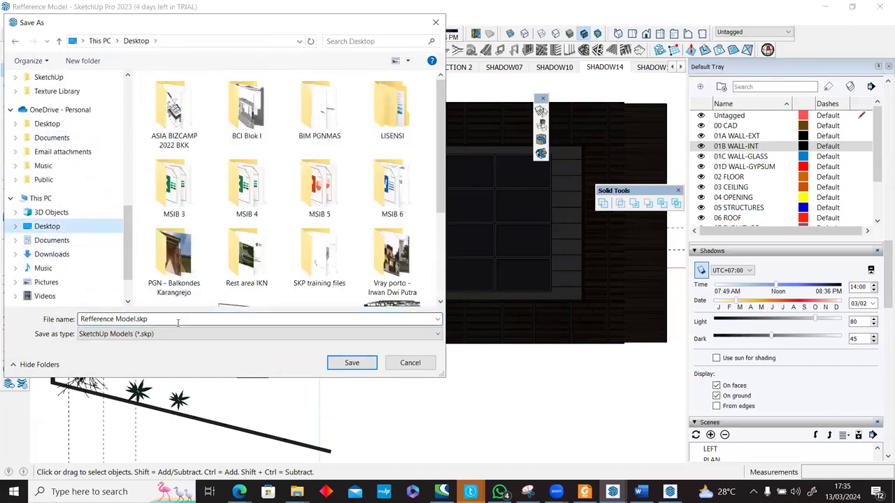
left_click(135, 319)
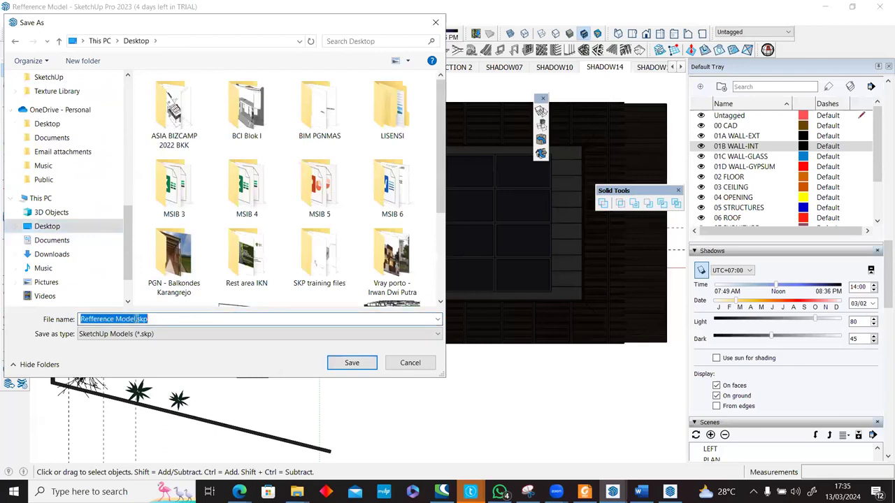
left_click(137, 319)
left_click_drag(137, 319, 68, 315)
type("model 0")
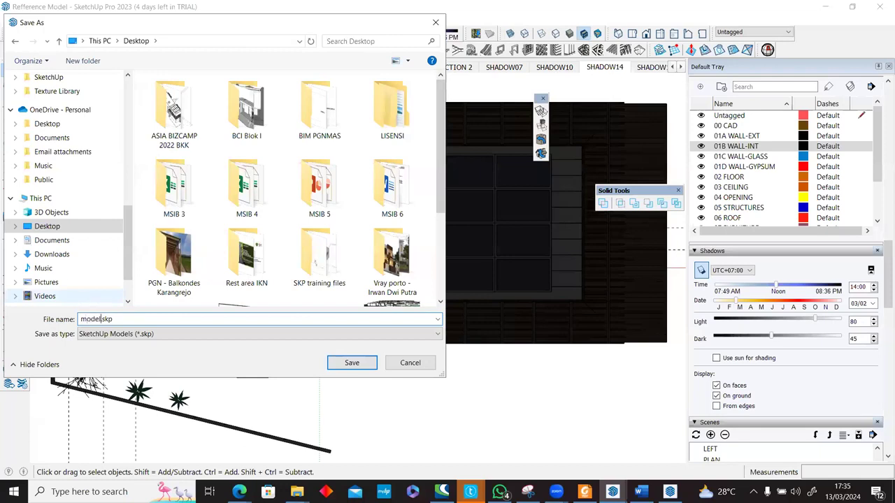
type("1")
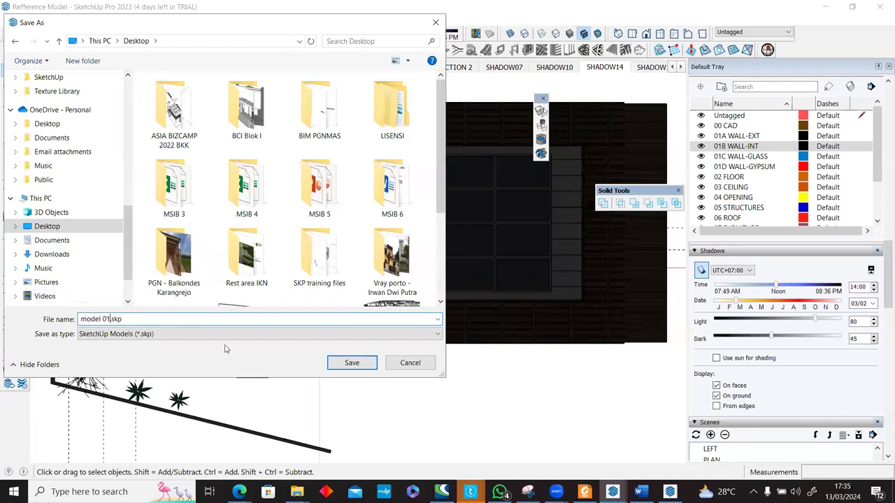
left_click(349, 362)
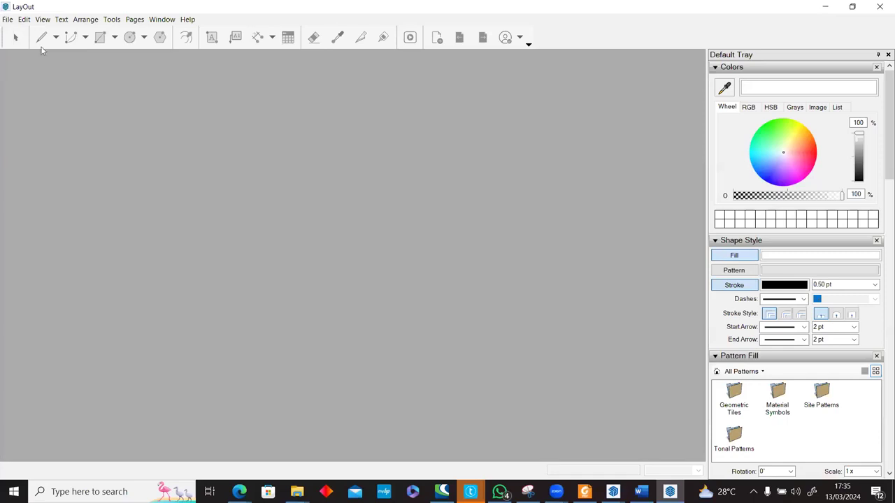
left_click(613, 491)
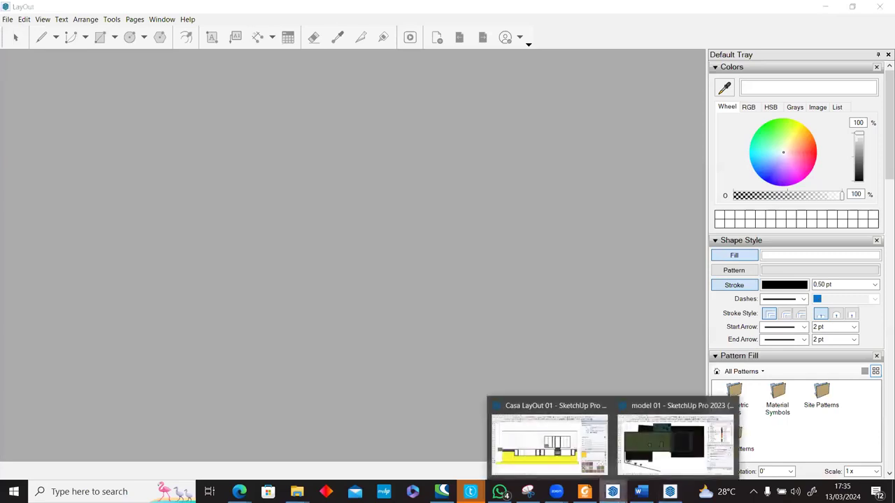
left_click(536, 438)
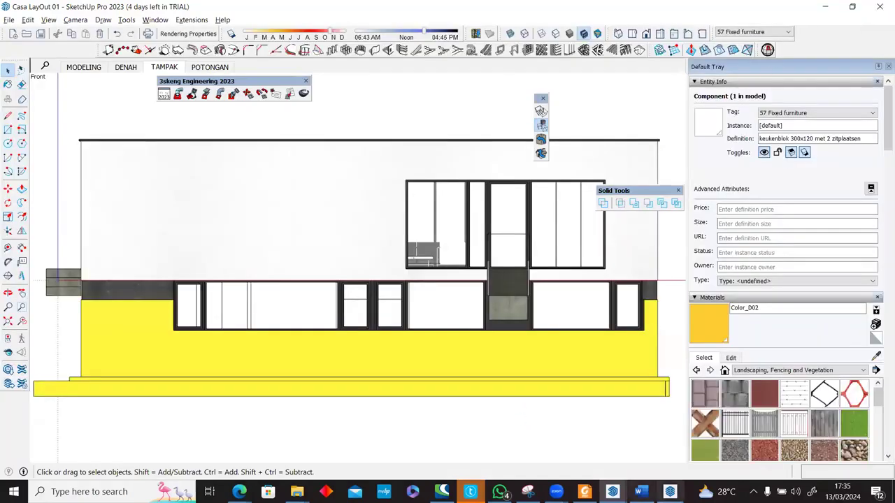
left_click(670, 491)
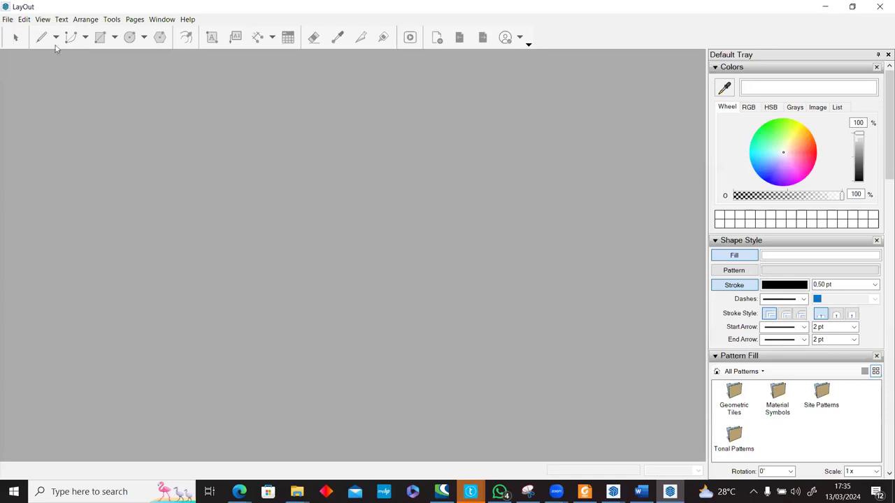
key("alt+Tab")
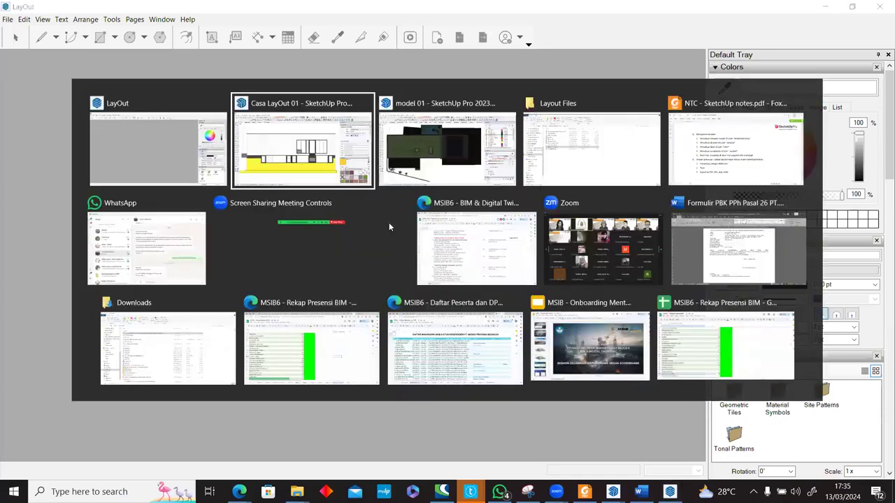
left_click(191, 147)
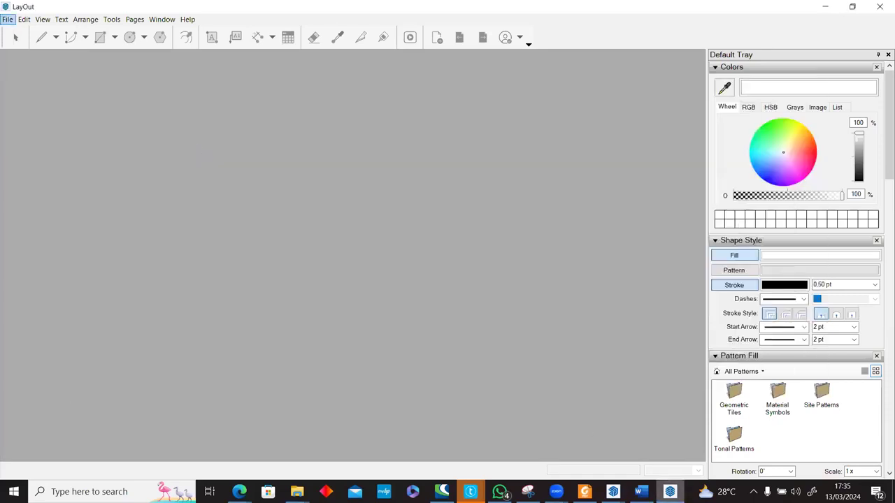
left_click(670, 489)
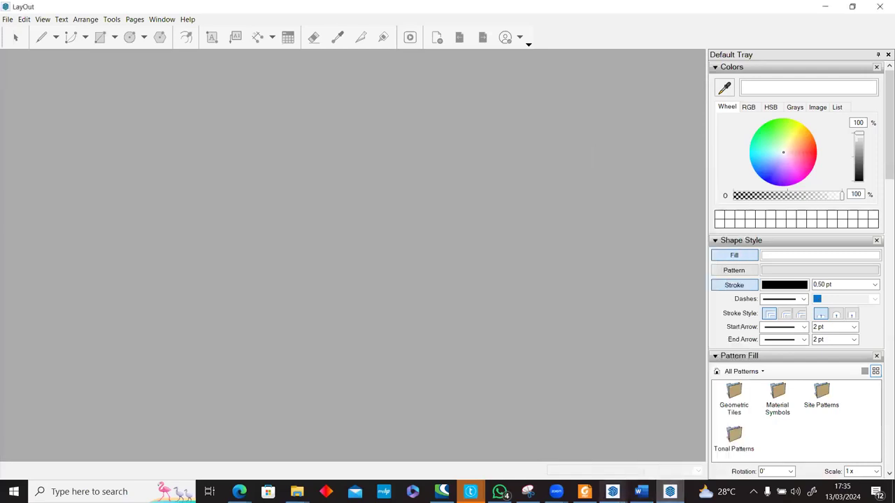
Step: Switch to the Layout Files folder in File Explorer and select Neosia Template.layout
mouse_move(297, 491)
left_click(251, 437)
left_click(180, 201)
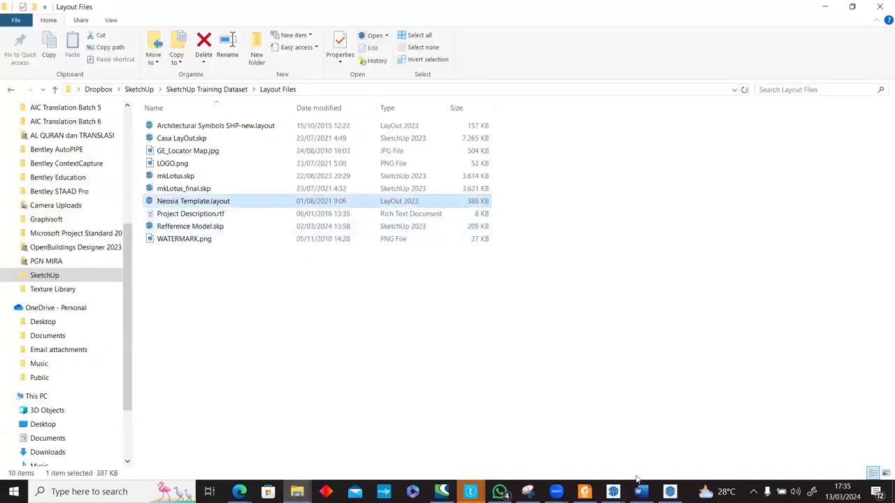
mouse_move(670, 491)
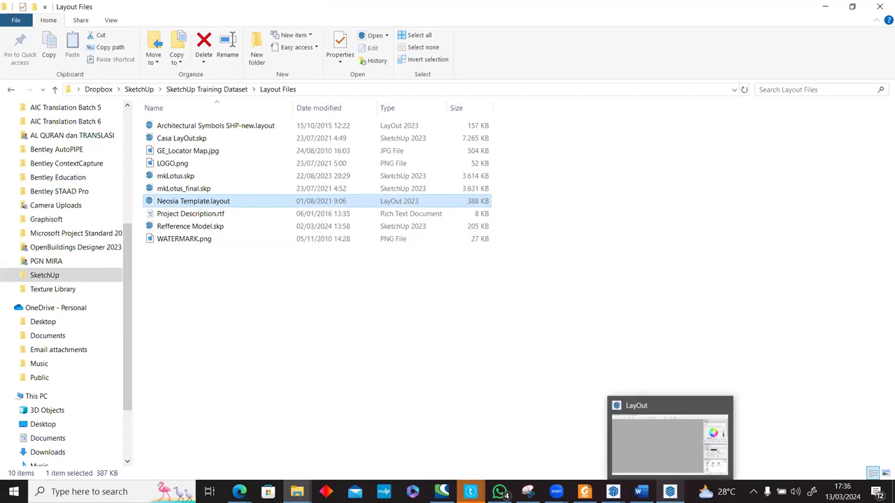
left_click(670, 441)
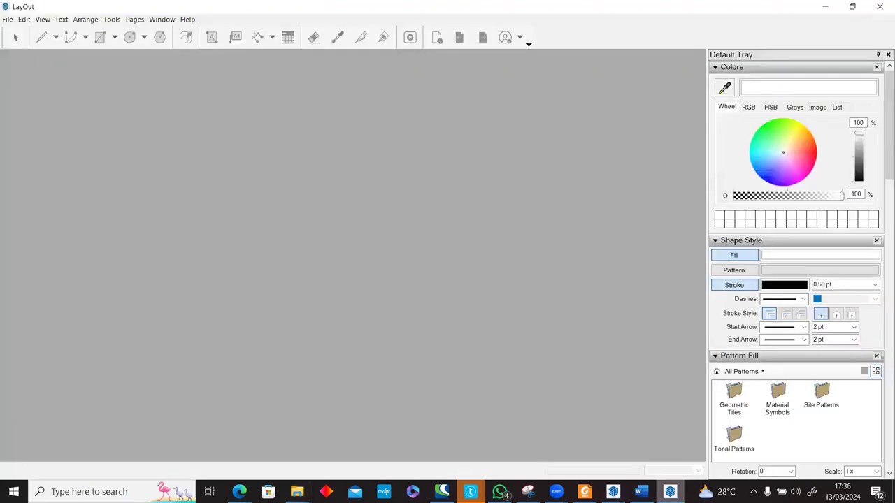
mouse_move(612, 491)
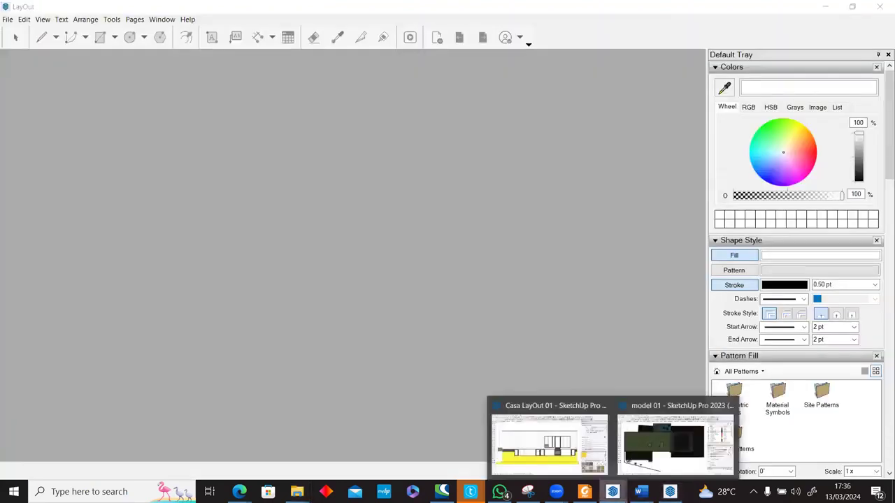
left_click(527, 422)
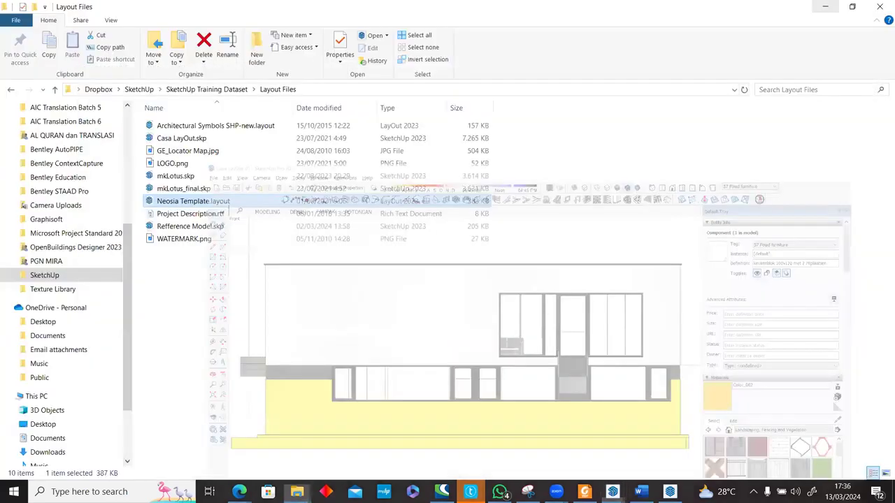
left_click(669, 491)
right_click(669, 492)
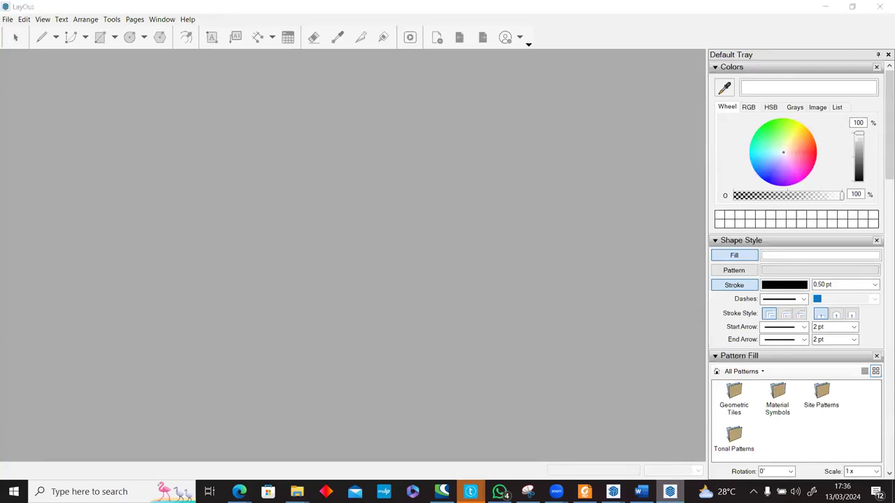
left_click(673, 469)
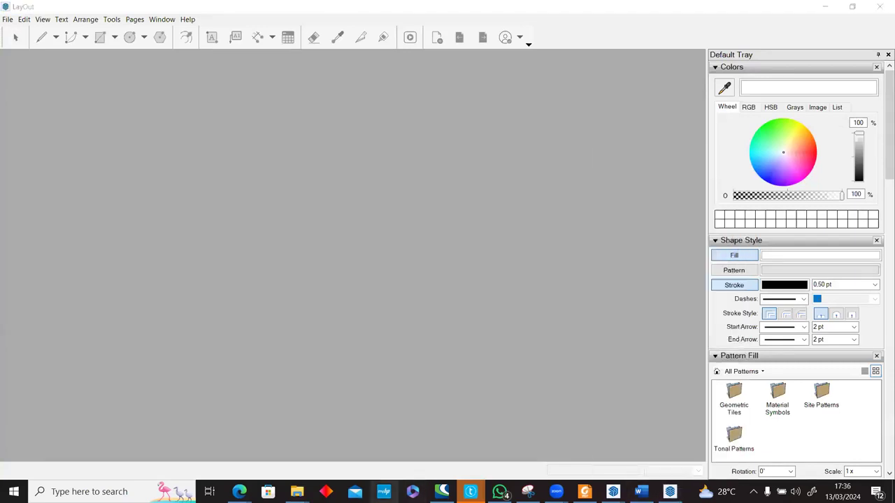
Step: End the LayOut process in Task Manager and close Task Manager
right_click(384, 492)
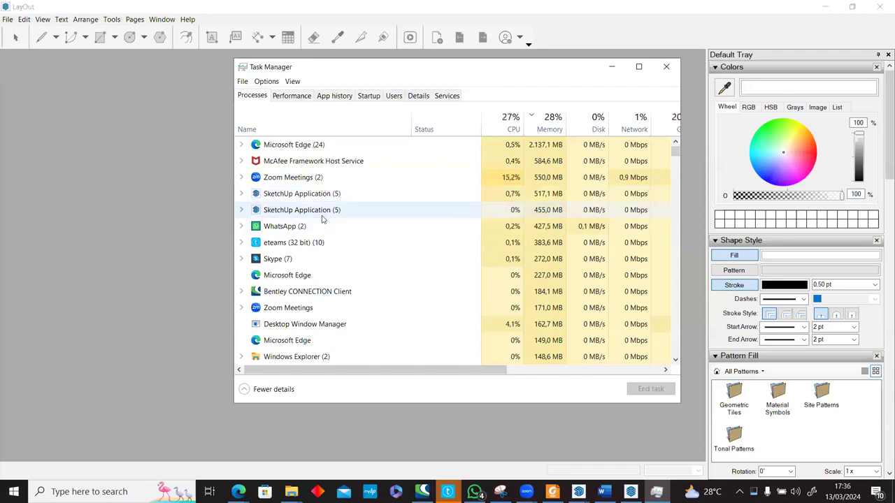
left_click(322, 210)
scroll(308, 245, "down", 3)
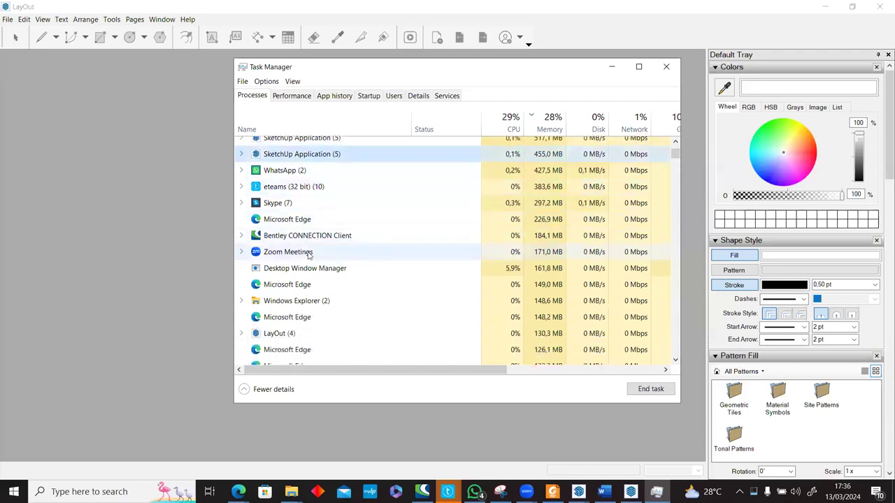
left_click(292, 277)
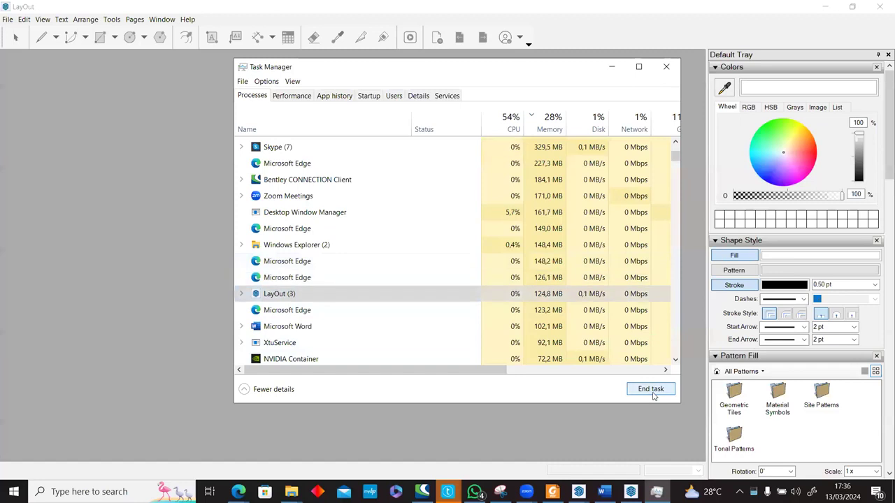
left_click(652, 390)
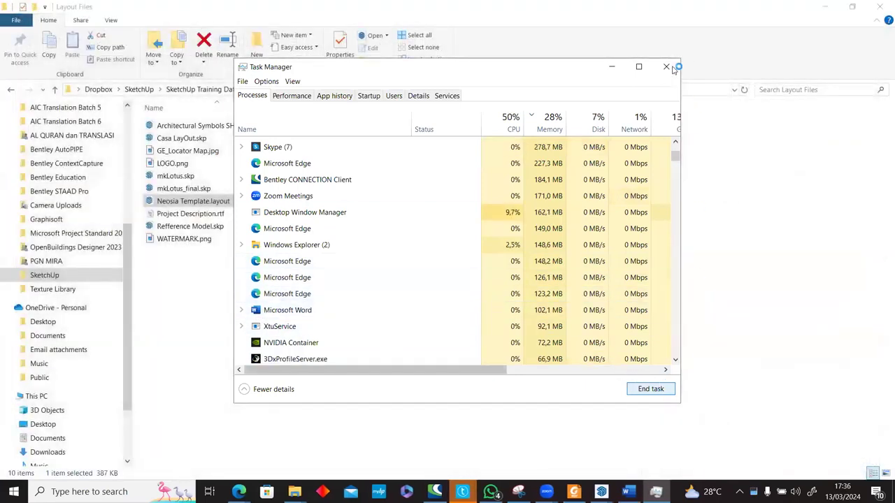
left_click(666, 67)
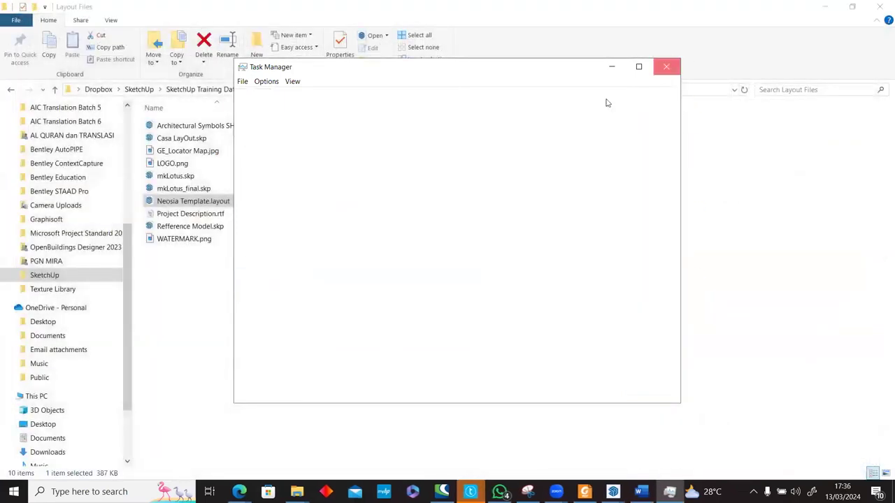
Step: Open Neosia Template.layout from the Layout Files folder in LayOut and dismiss the Document Setup references without updating them
double_click(212, 203)
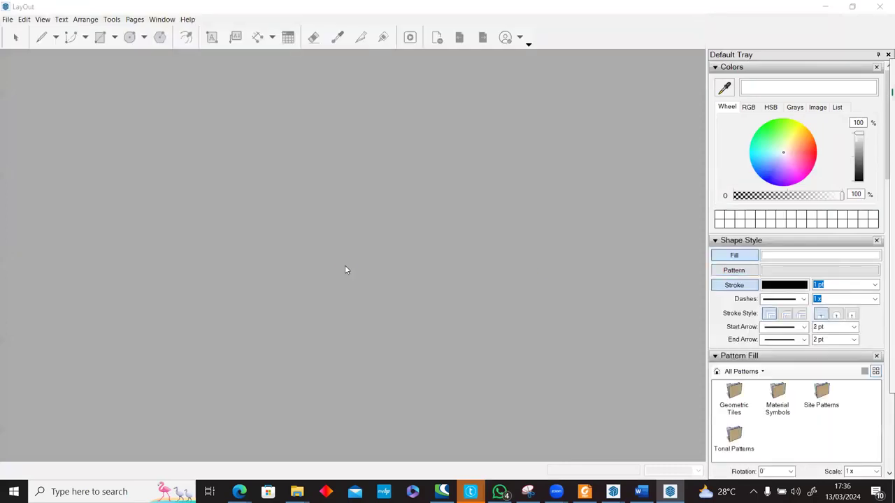
left_click(279, 88)
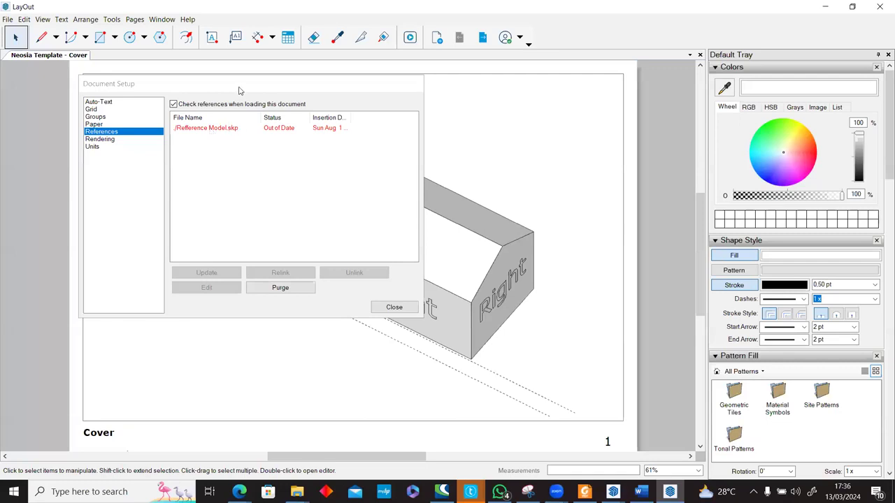
left_click_drag(242, 91, 380, 125)
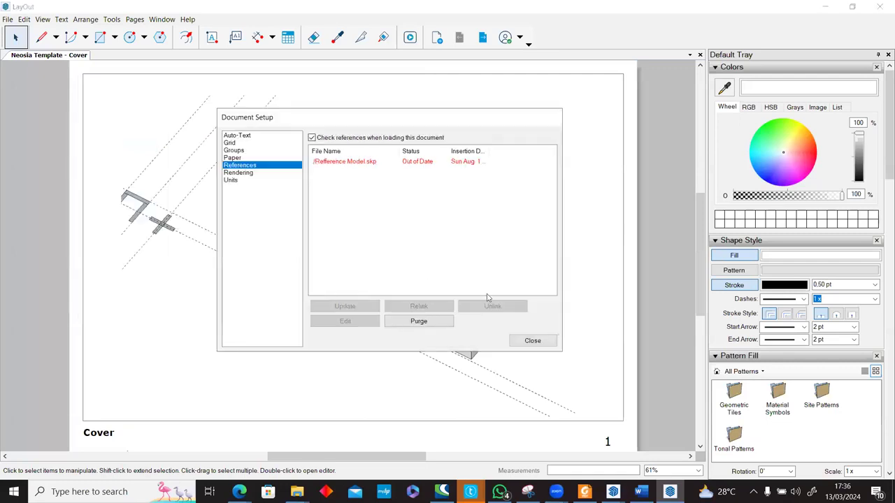
left_click(533, 340)
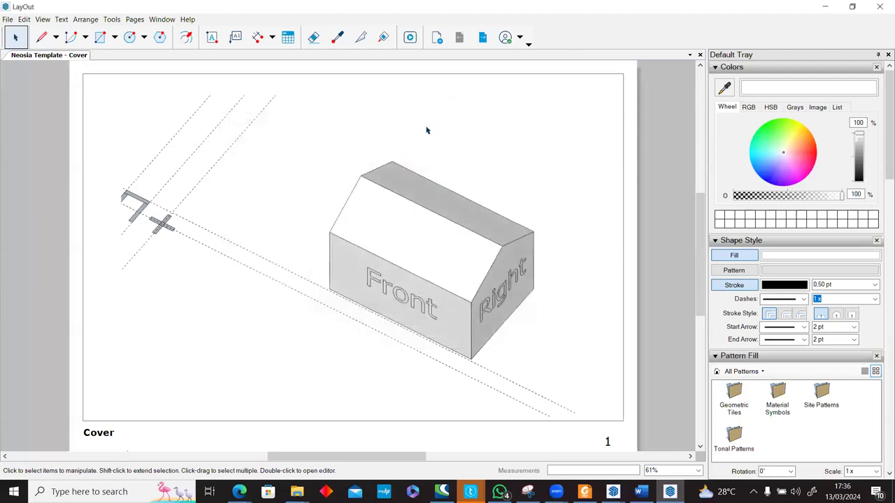
Step: Look through the template's Cover, Plan View, Elevation View and Section View pages, examining the Section 1 drawing title up close
left_click(476, 221)
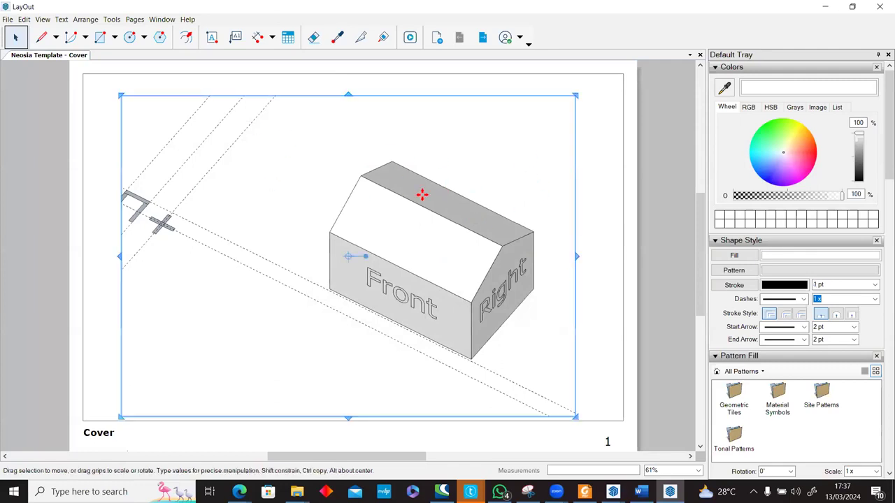
left_click_drag(886, 137, 881, 392)
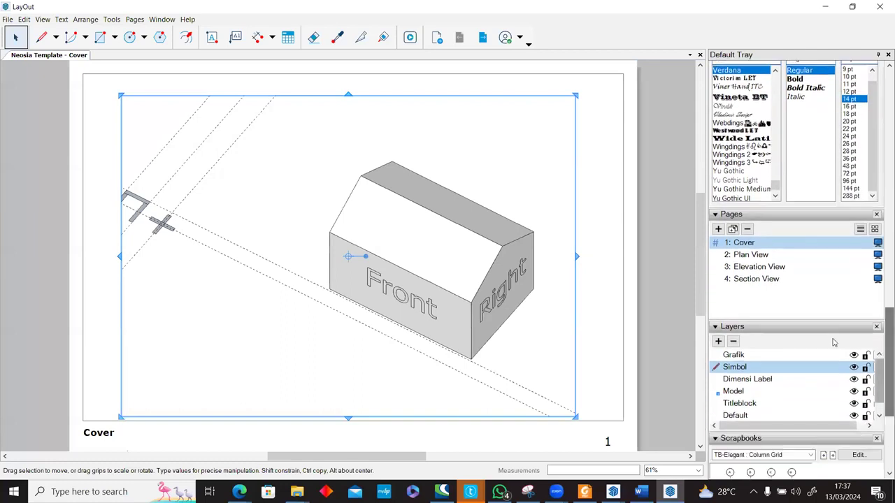
left_click(659, 212)
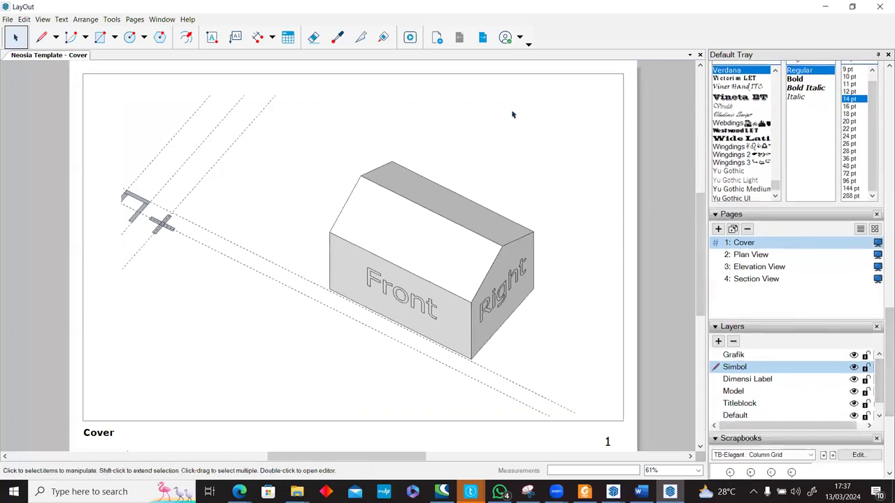
left_click(482, 38)
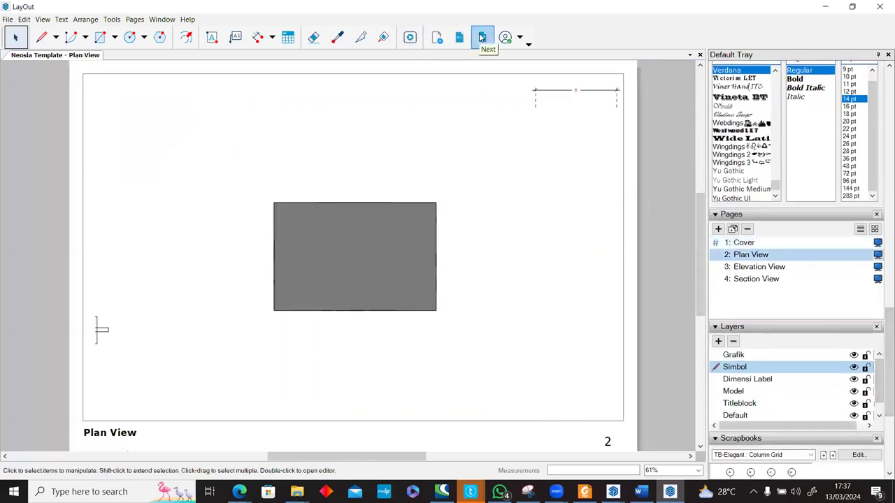
left_click(481, 37)
left_click(482, 37)
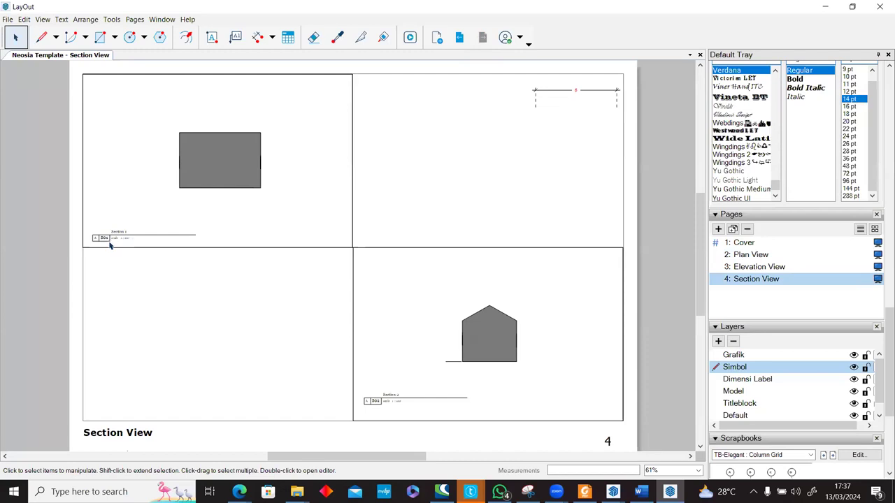
scroll(110, 244, "up", 5)
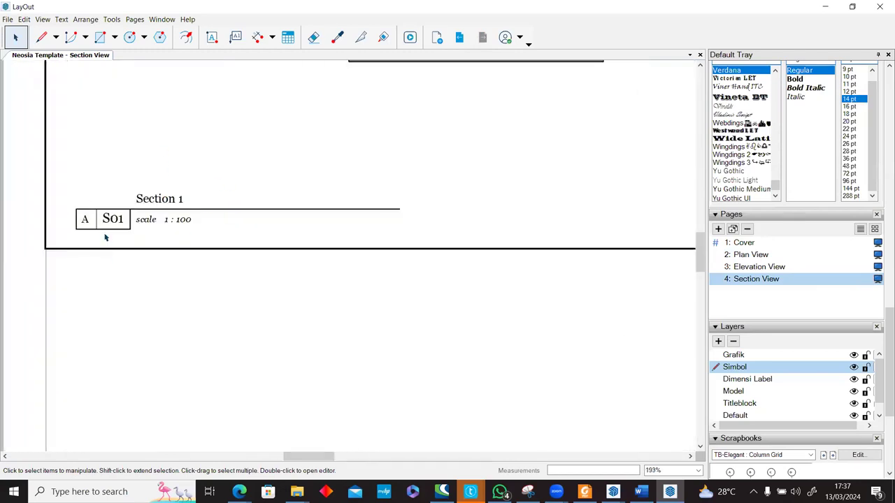
scroll(105, 237, "down", 2)
scroll(105, 221, "up", 2)
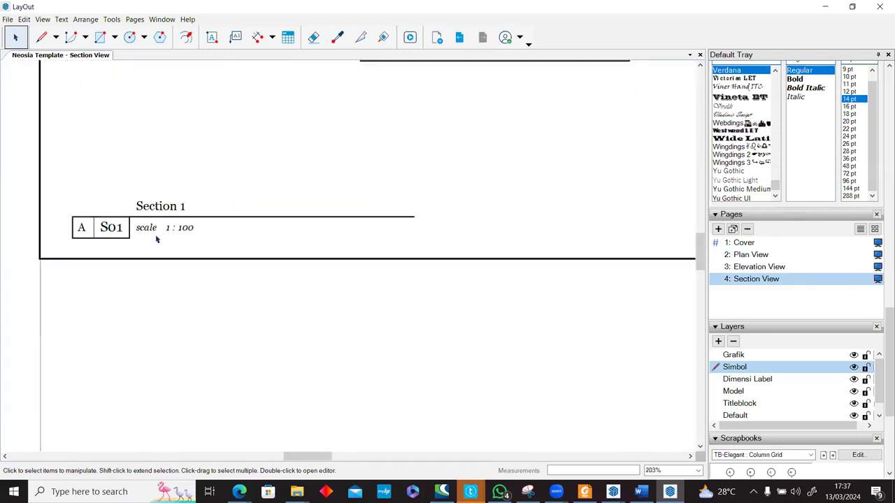
scroll(168, 204, "down", 3)
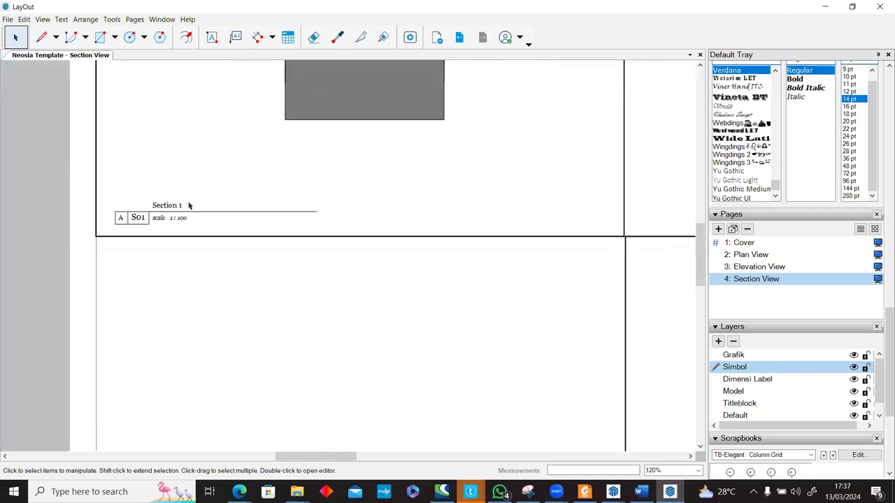
scroll(179, 208, "down", 5)
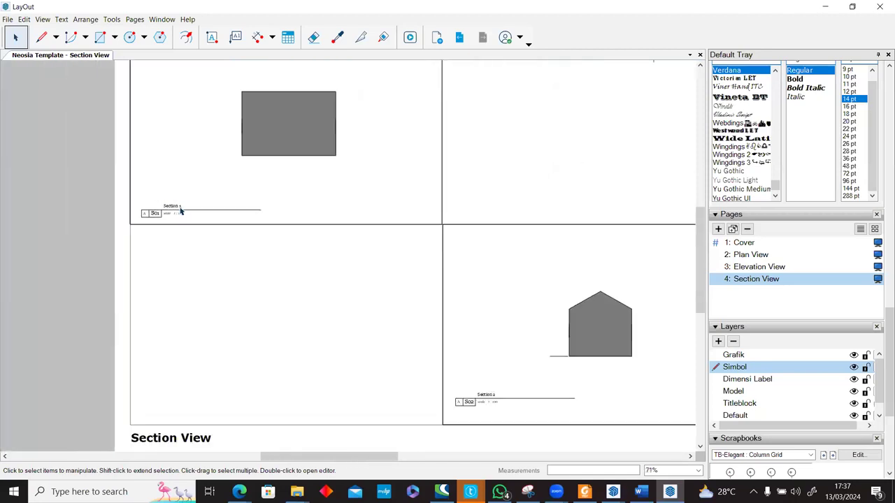
Step: Relink the document's Refference Model.skp reference to model 01.skp on the Desktop and close Document Setup
left_click(8, 19)
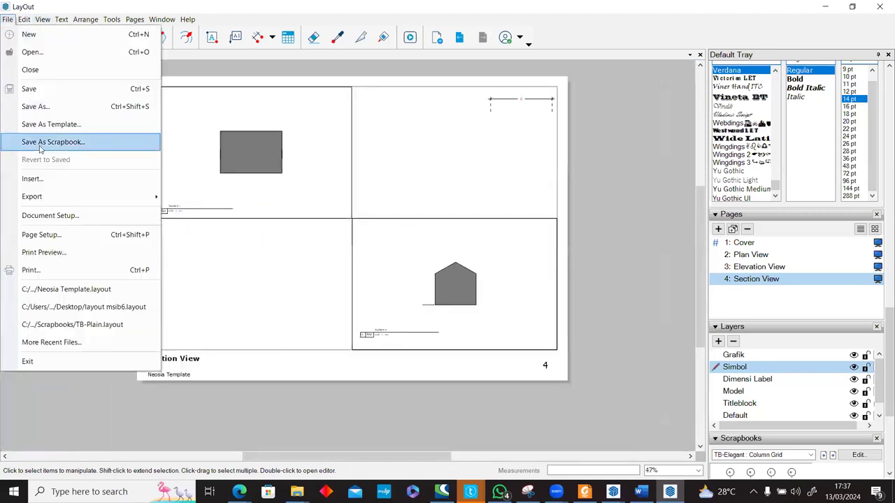
left_click(55, 215)
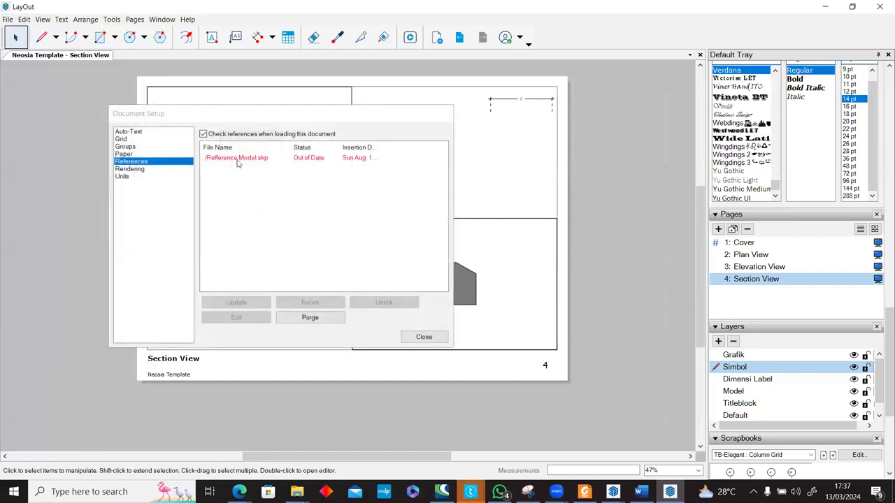
left_click(237, 160)
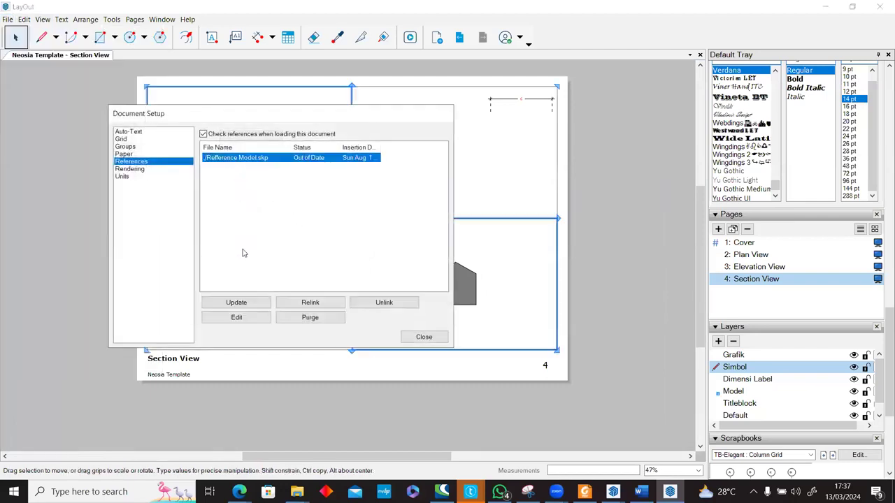
left_click(310, 303)
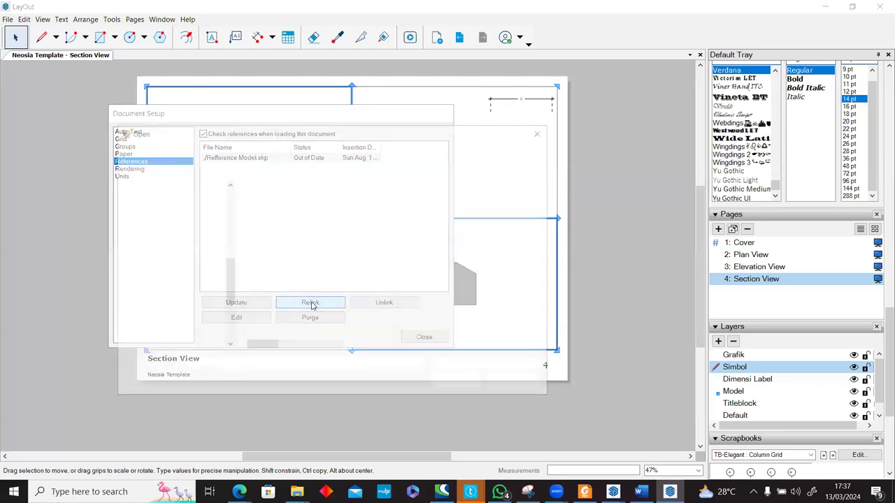
mouse_move(229, 255)
left_mouse_down()
mouse_move(230, 311)
mouse_move(230, 290)
mouse_move(230, 300)
left_mouse_up()
left_click(156, 288)
scroll(281, 269, "down", 10)
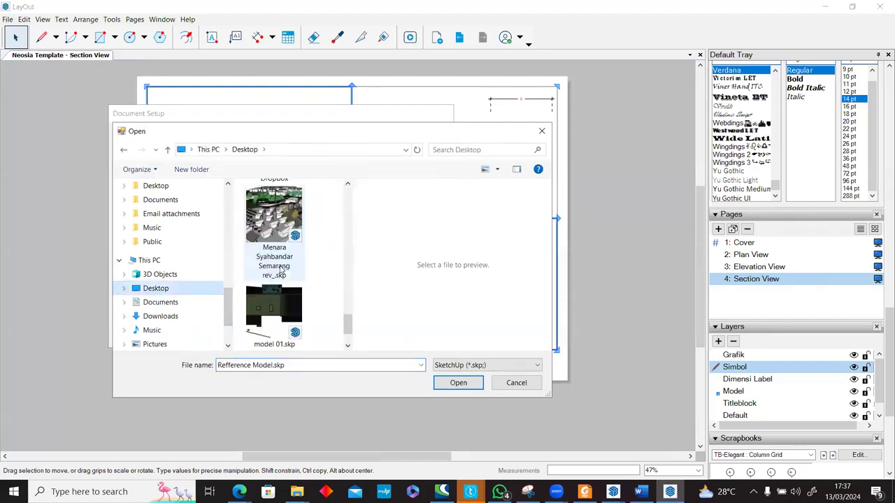
scroll(281, 270, "down", 1)
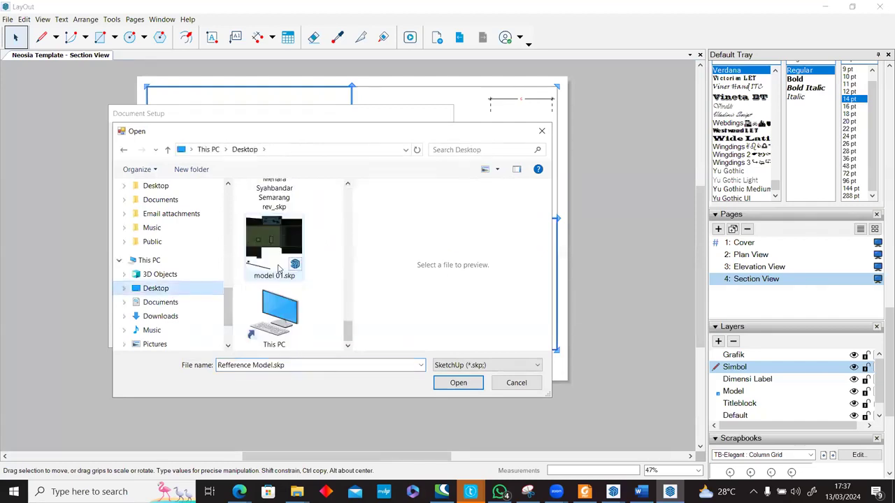
left_click(274, 248)
left_click(456, 381)
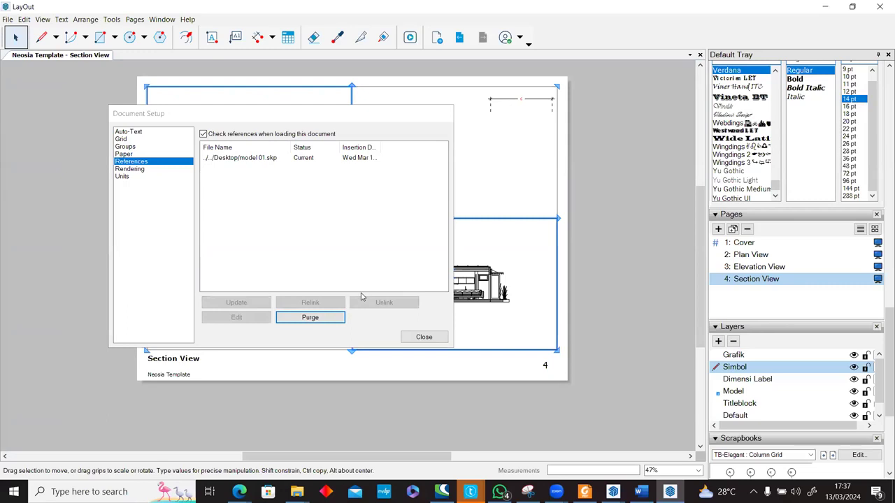
left_click(422, 337)
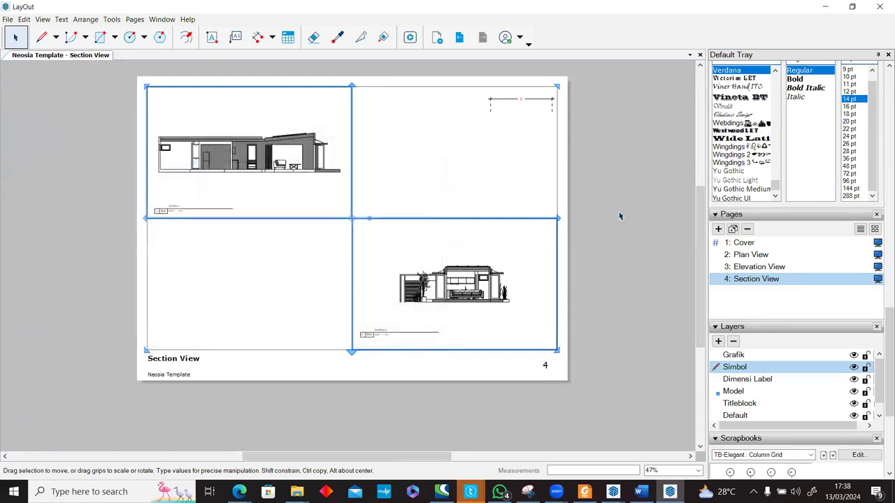
left_click(482, 177)
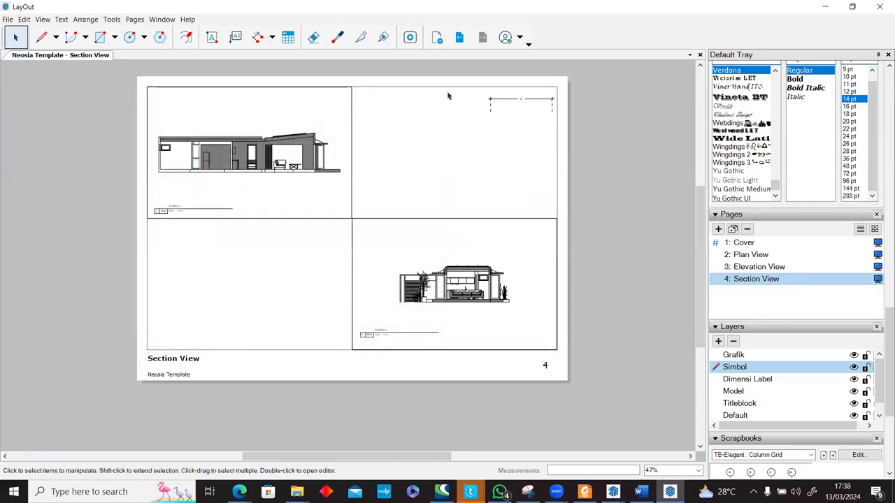
Step: Go to the Elevation View page and examine the four updated elevation viewports and their titles
left_click(459, 37)
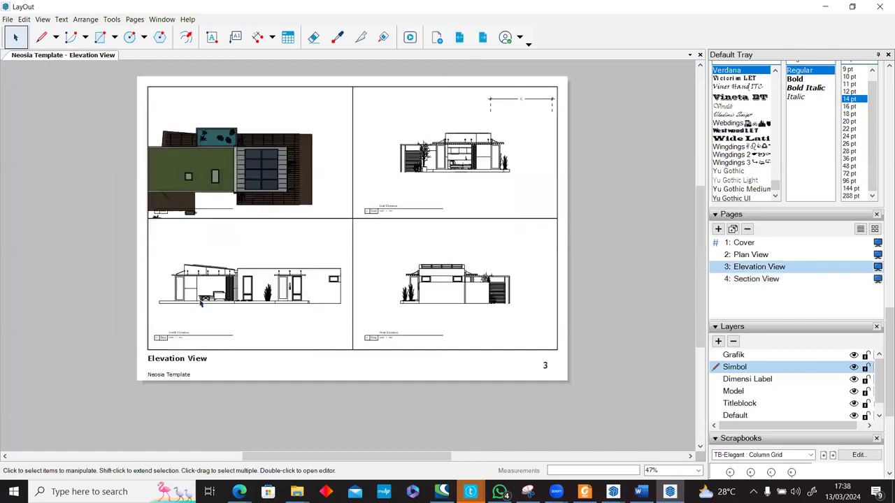
scroll(201, 302, "up", 3)
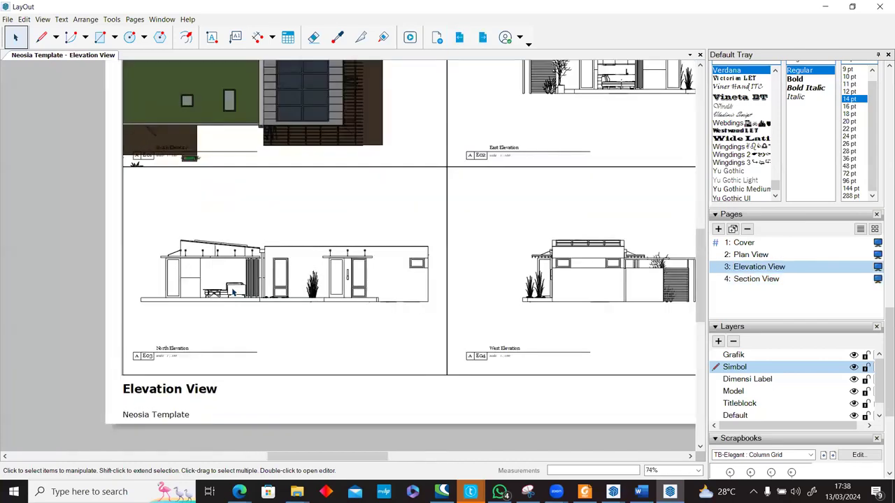
scroll(234, 291, "up", 2)
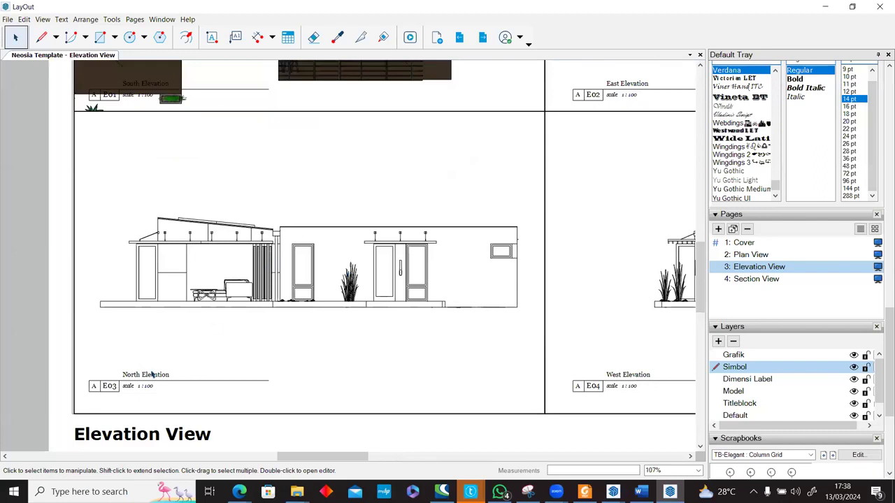
scroll(561, 360, "down", 3)
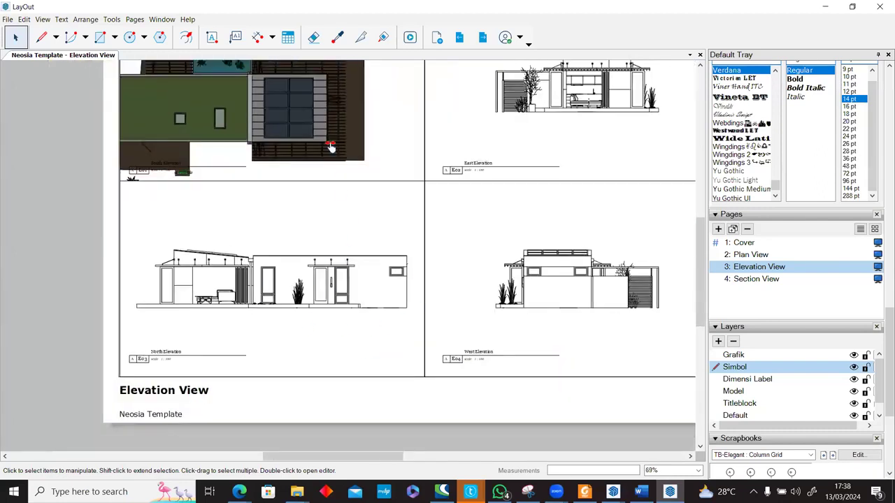
scroll(257, 273, "up", 2)
scroll(269, 274, "down", 2)
middle_click_drag(270, 273, 282, 439)
scroll(281, 256, "down", 1)
scroll(281, 256, "down", 1)
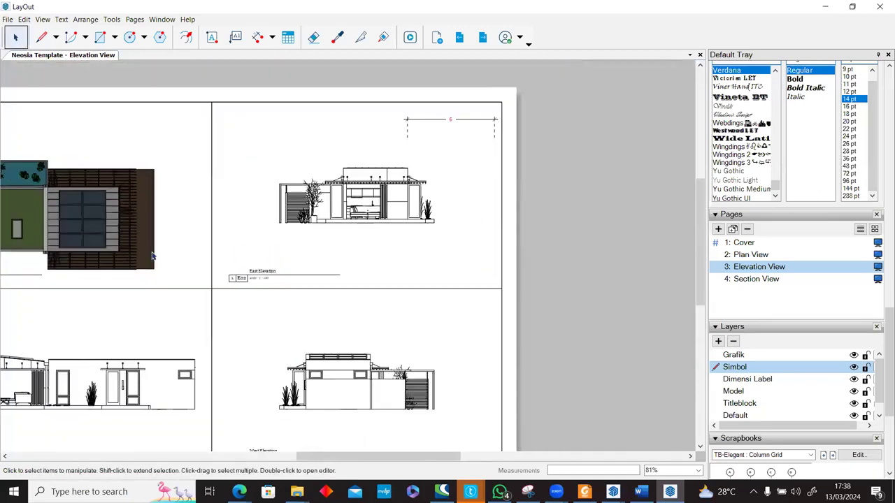
scroll(210, 217, "down", 3)
scroll(293, 199, "up", 4)
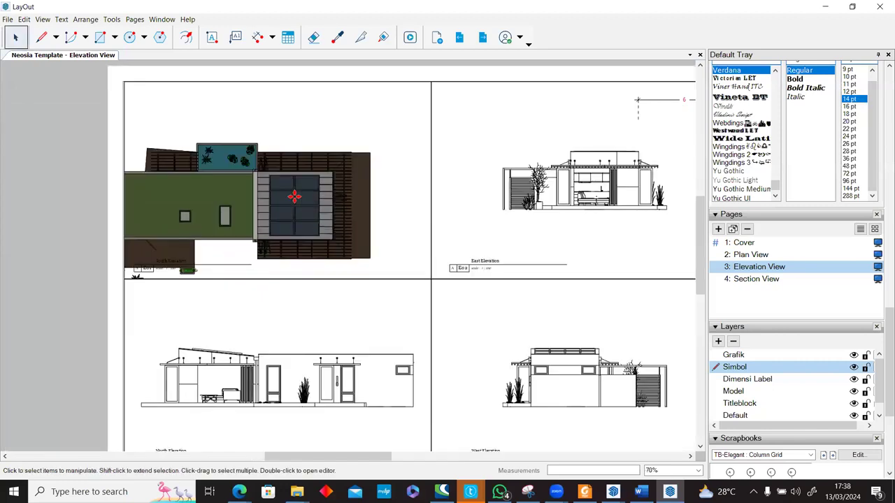
Step: Lower the upper edge of the South Elevation viewport and extend its left edge to uncover the cut-off roof
left_click(291, 196)
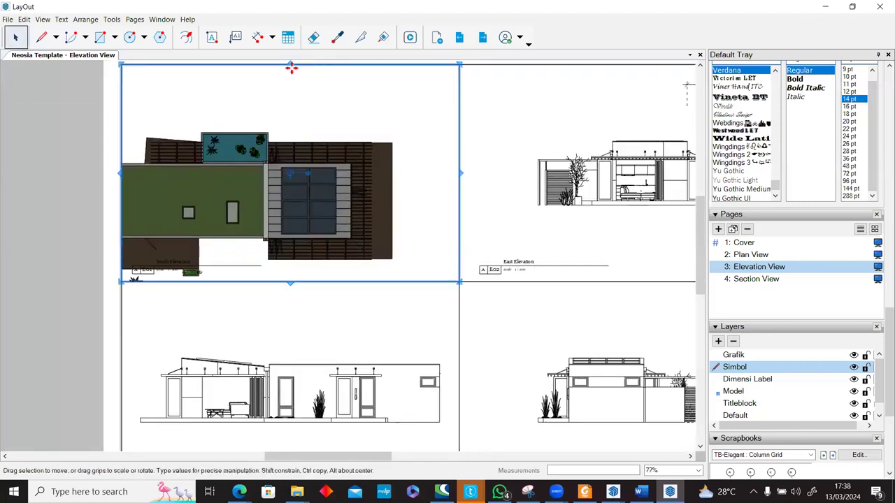
left_click_drag(287, 67, 290, 112)
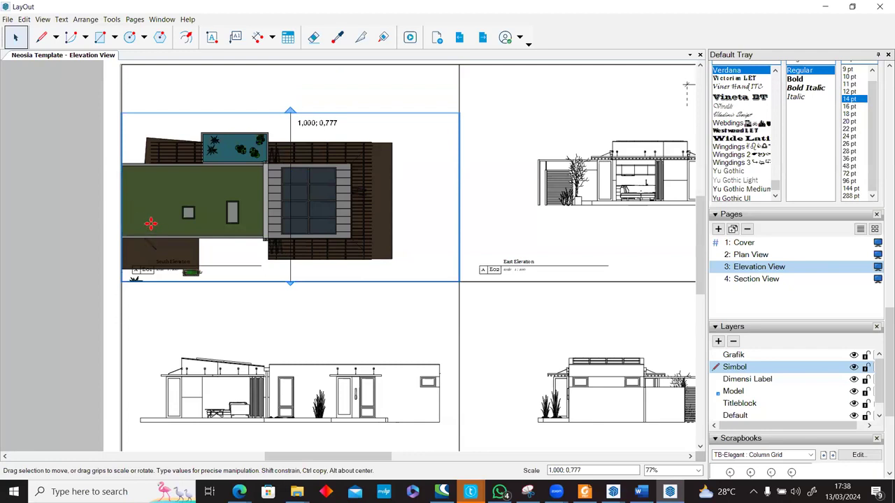
left_click_drag(98, 201, 91, 199)
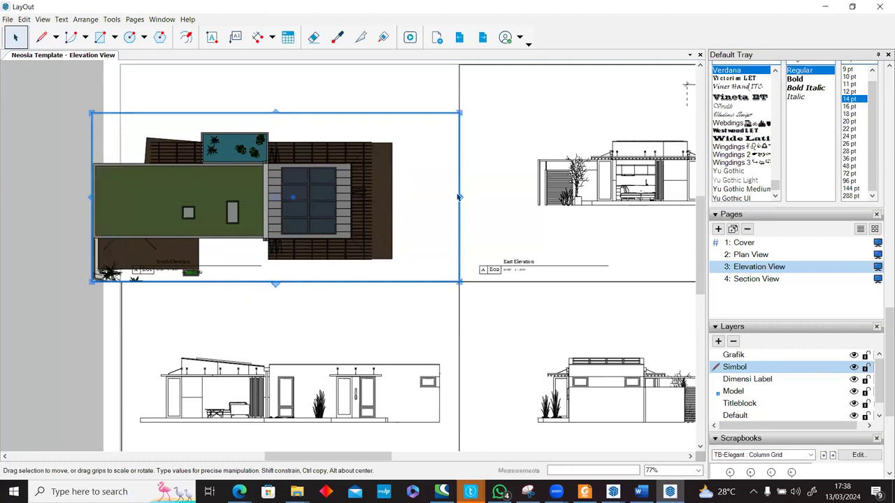
Step: Trim the South Elevation viewport's right side, shift it right against the cell border, and extend its left edge to the cell's left border
left_click_drag(461, 198, 413, 220)
left_click_drag(430, 230, 434, 224)
left_click_drag(142, 198, 117, 198)
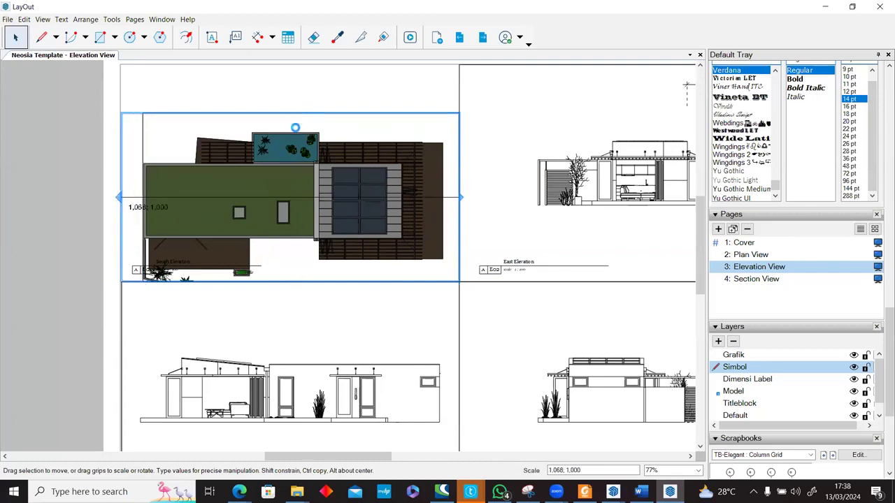
Step: Move the South Elevation viewport up to the top of its cell and extend its lower edge to the cell's bottom border
left_click_drag(303, 174, 308, 148)
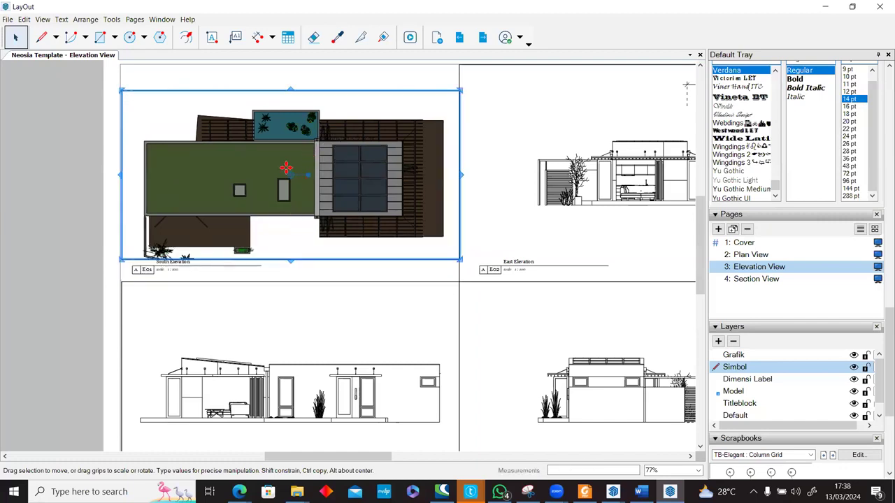
key("Up")
key("Up")
key("Up")
key("Up")
key("Up")
key("Up")
key("Up")
key("Up")
key("Up")
key("Up")
key("Up")
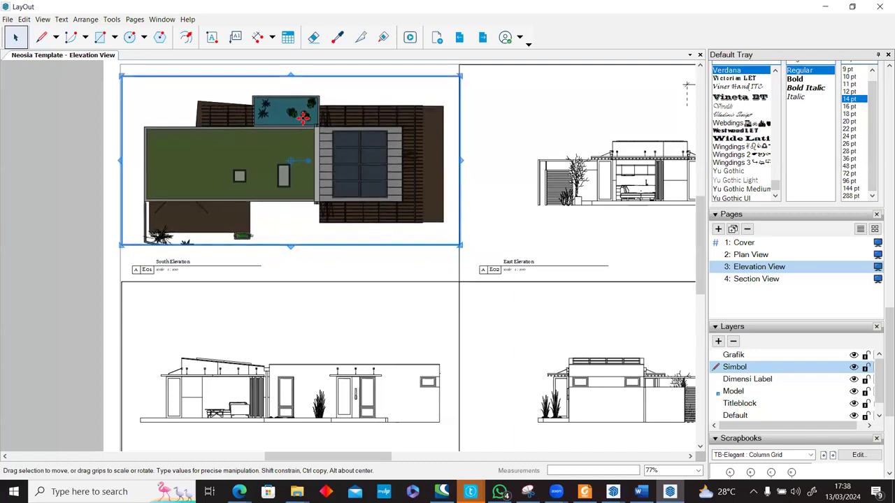
left_click_drag(285, 242, 290, 277)
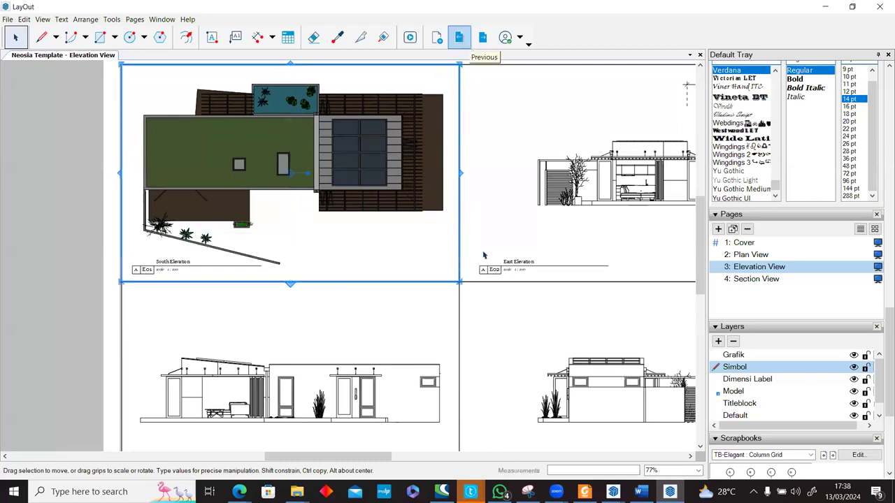
Step: Go to the Section View page and examine the Section 1 drawing of the house
scroll(318, 258, "down", 2)
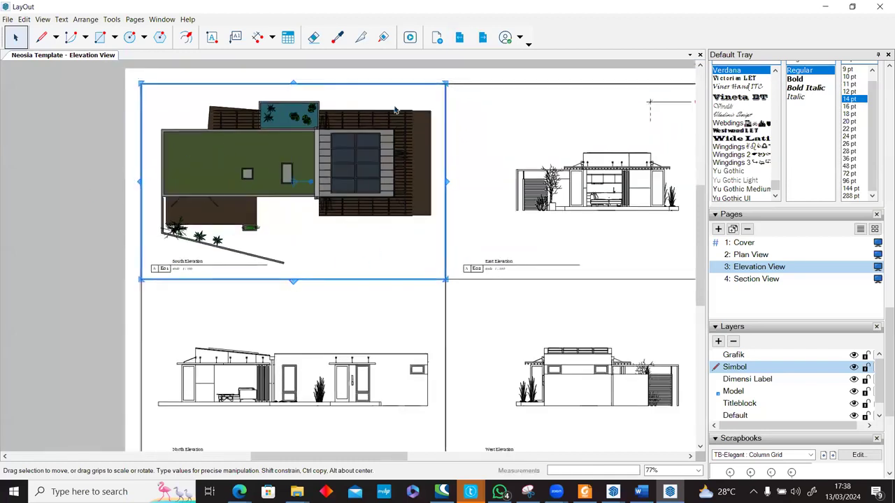
scroll(392, 161, "down", 1)
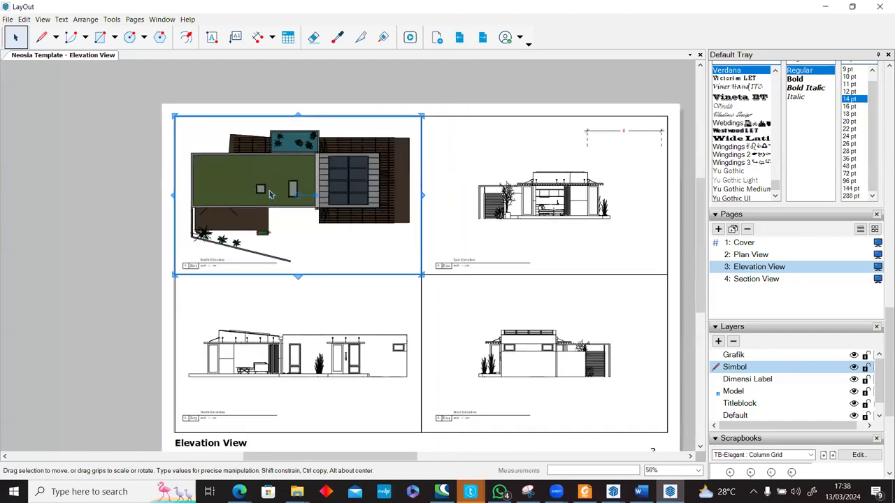
key("Page_Down")
scroll(305, 248, "up", 3)
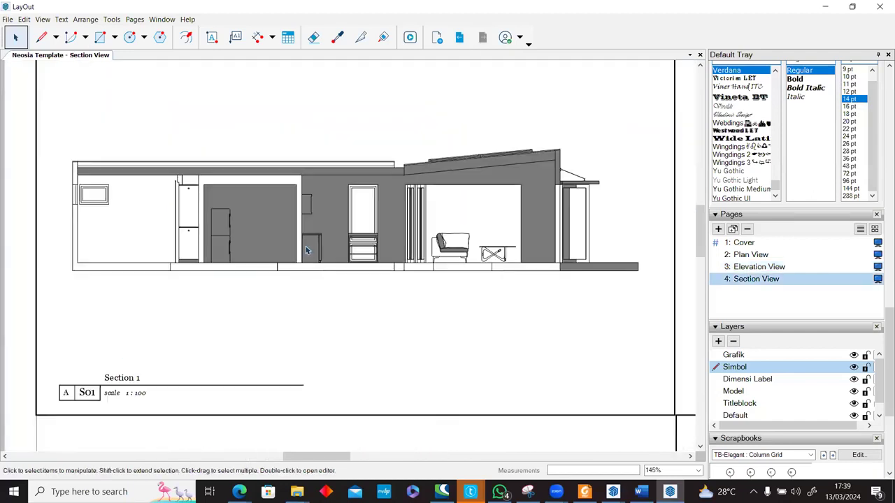
scroll(305, 246, "down", 1)
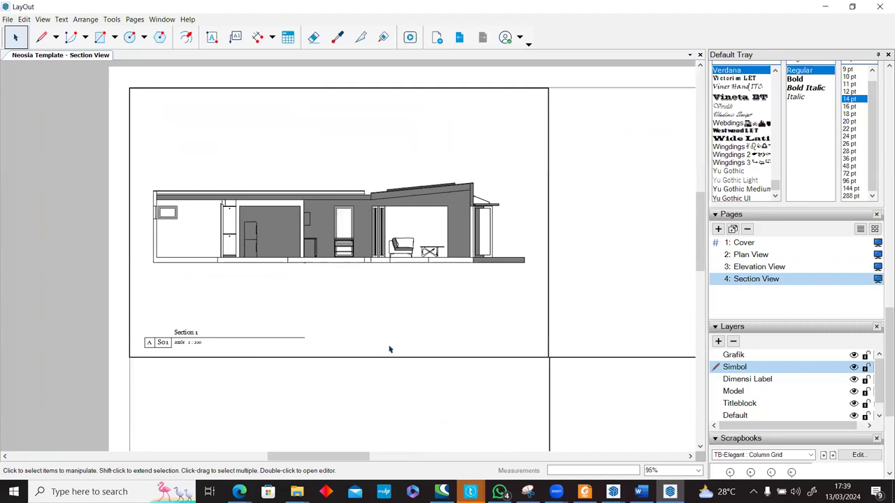
Step: Examine the Section 2 drawing and the Section 1 title and scale label on the Section View page
scroll(389, 349, "down", 4)
middle_click_drag(389, 350, 236, 212)
scroll(381, 341, "up", 4)
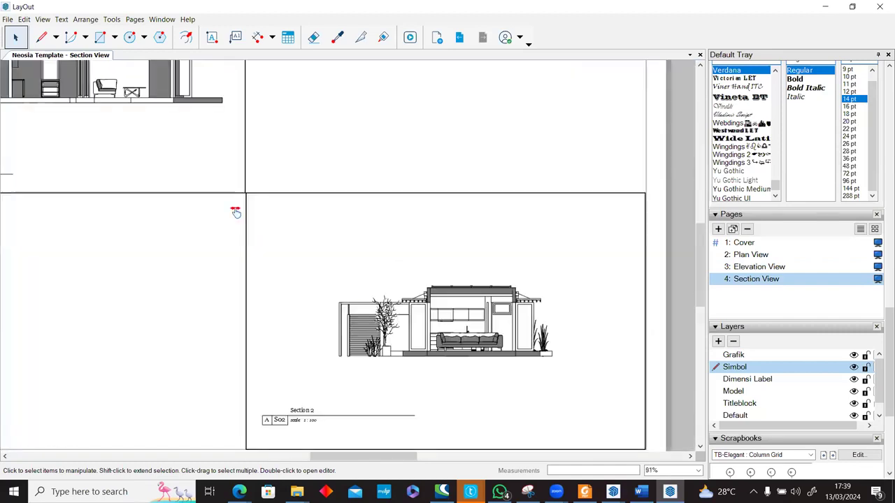
scroll(267, 260, "up", 2)
scroll(144, 296, "down", 2)
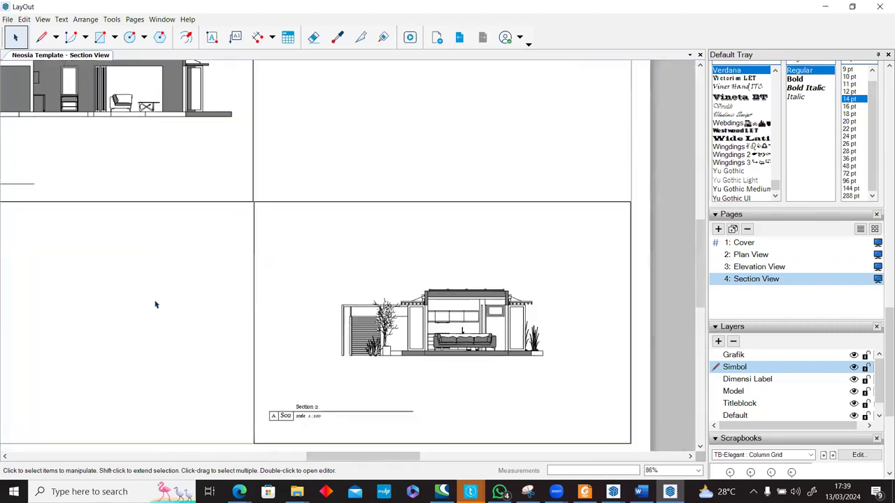
scroll(155, 304, "down", 2)
scroll(164, 306, "up", 4)
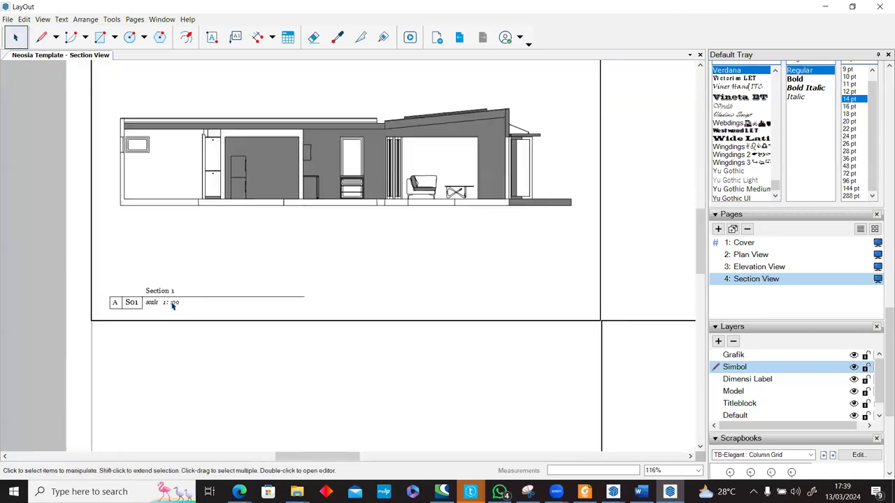
scroll(171, 305, "up", 3)
scroll(285, 289, "down", 1)
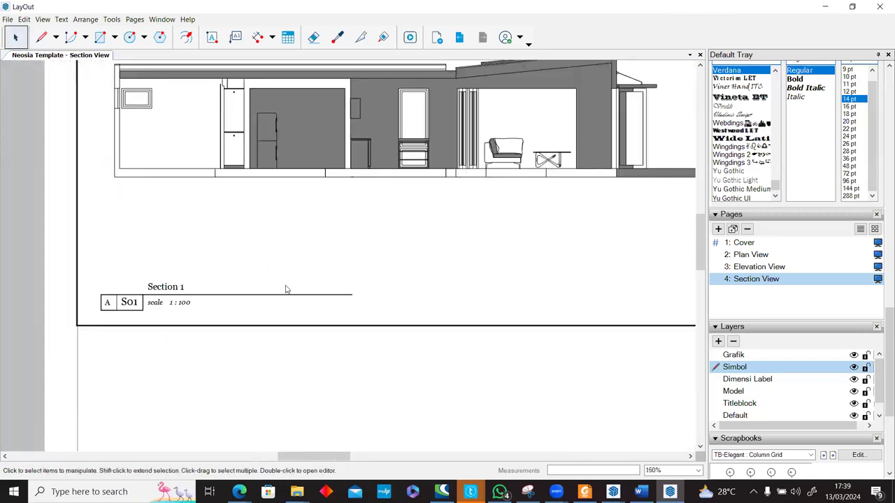
Step: Set the Section 1 viewport's scale to 1 cm:70 cm (1:70) and check how the drawing fits its cell
scroll(286, 292, "down", 1)
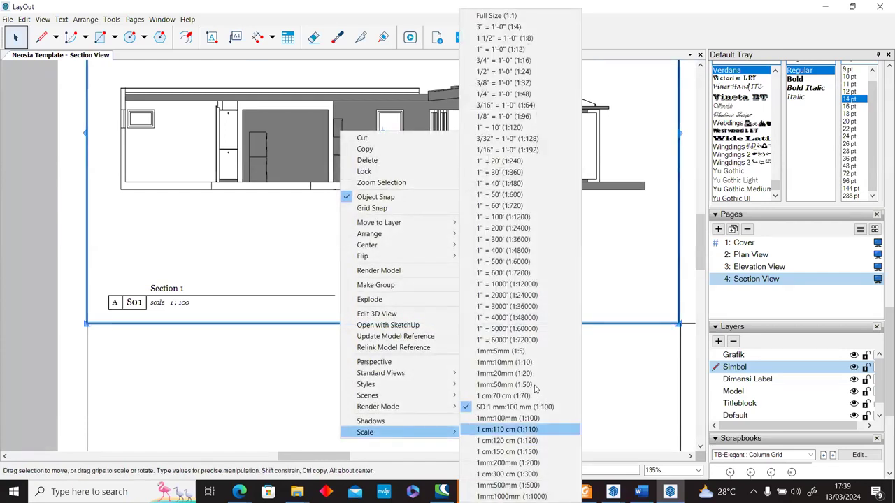
left_click(532, 388)
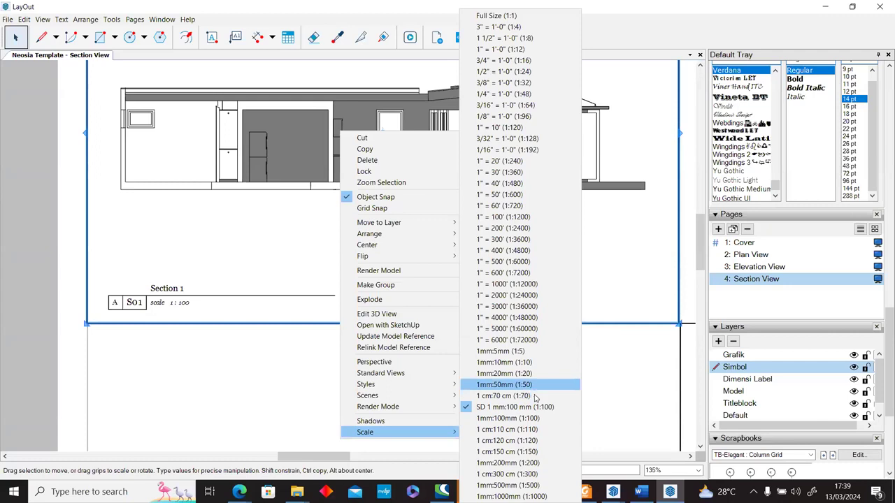
left_click(536, 398)
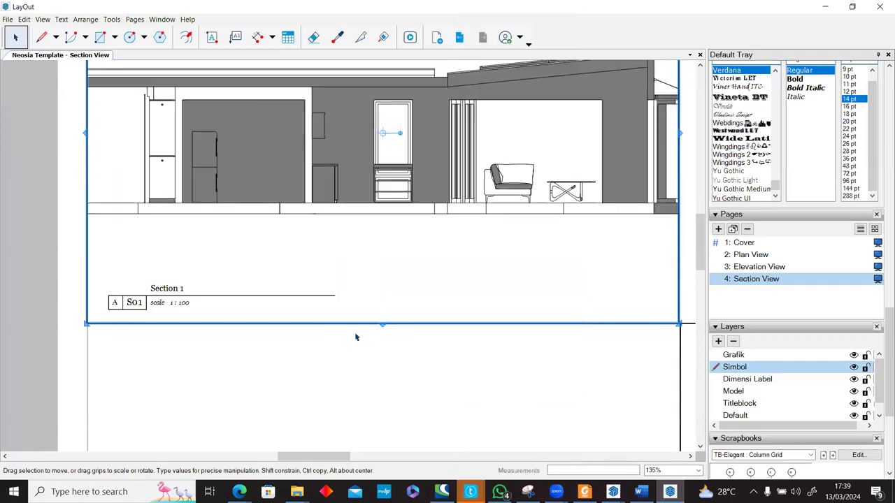
scroll(266, 327, "down", 6)
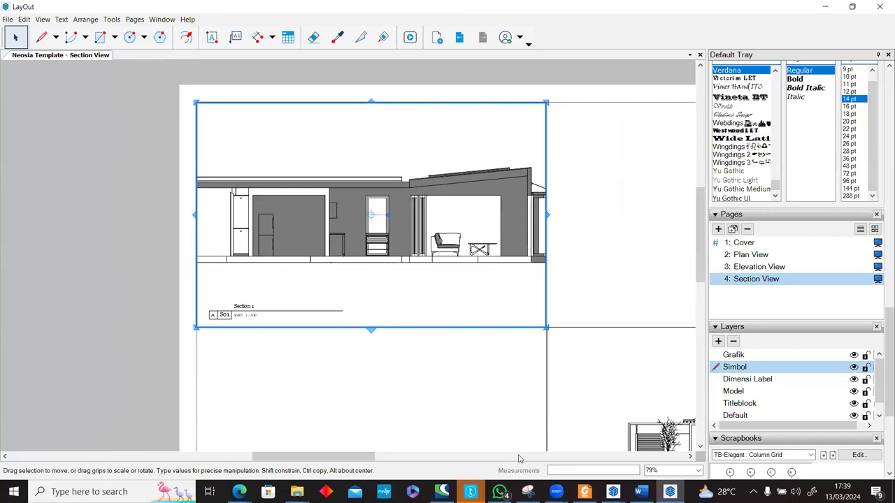
scroll(557, 426, "up", 2)
scroll(562, 419, "down", 5)
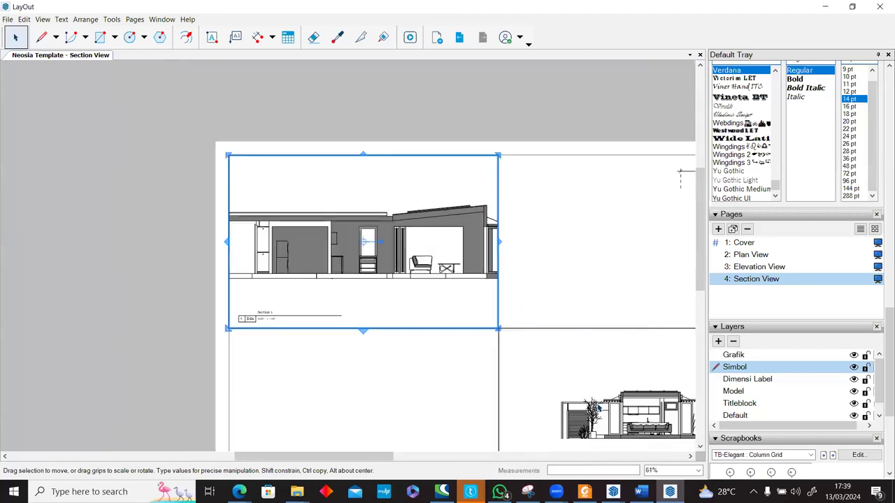
Step: Open the scale text inside the Section 2 title symbol for editing and leave it without changing the text
scroll(566, 409, "up", 4)
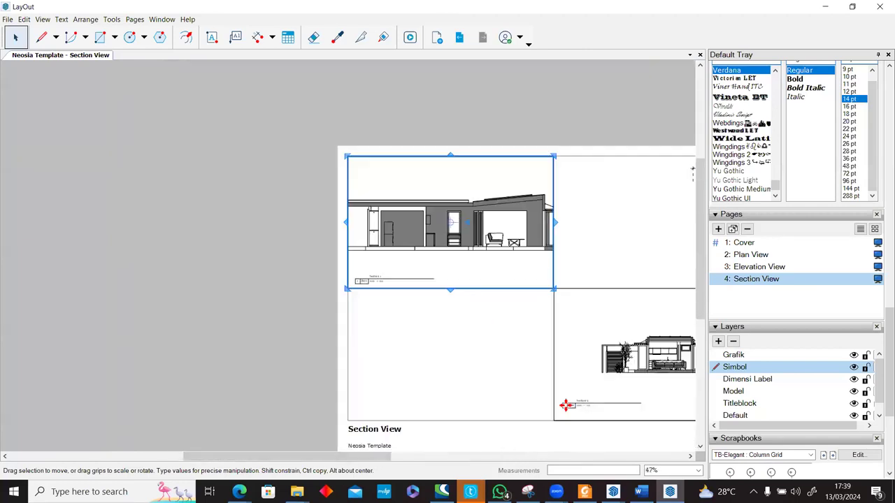
scroll(566, 404, "up", 3)
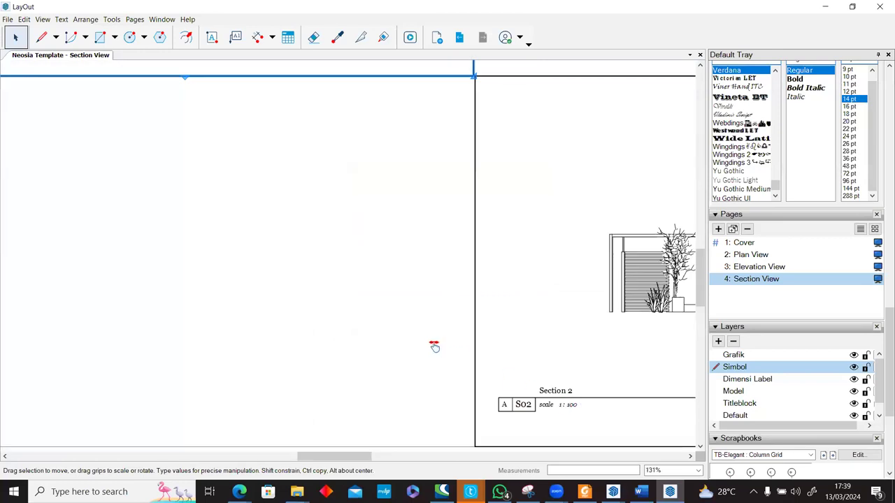
double_click(434, 350)
left_click(429, 347)
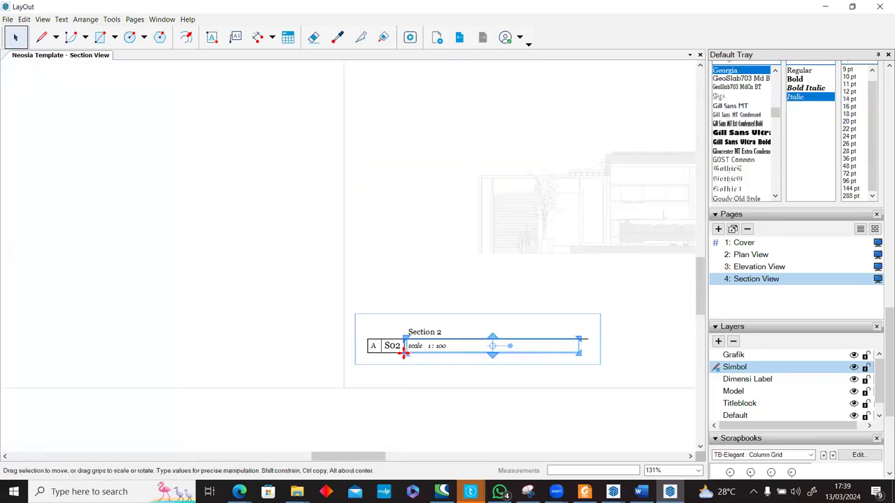
scroll(426, 349, "up", 2)
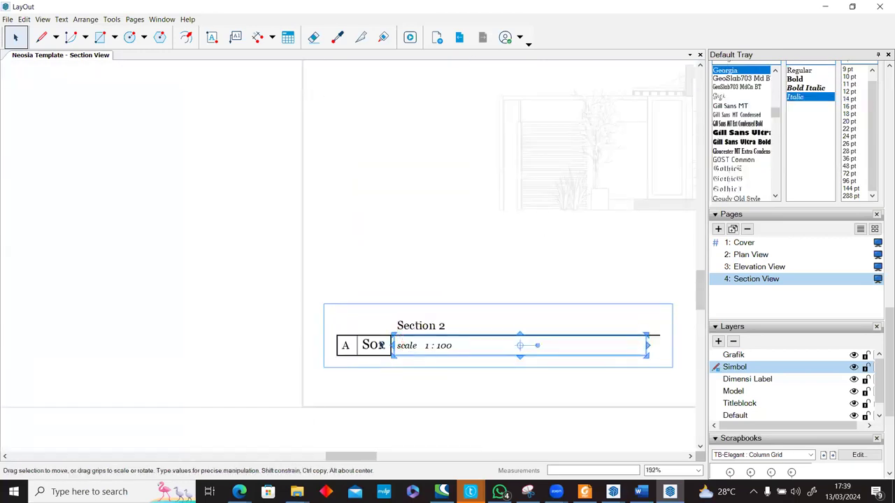
scroll(383, 350, "up", 2)
scroll(383, 350, "up", 2)
scroll(380, 350, "down", 4)
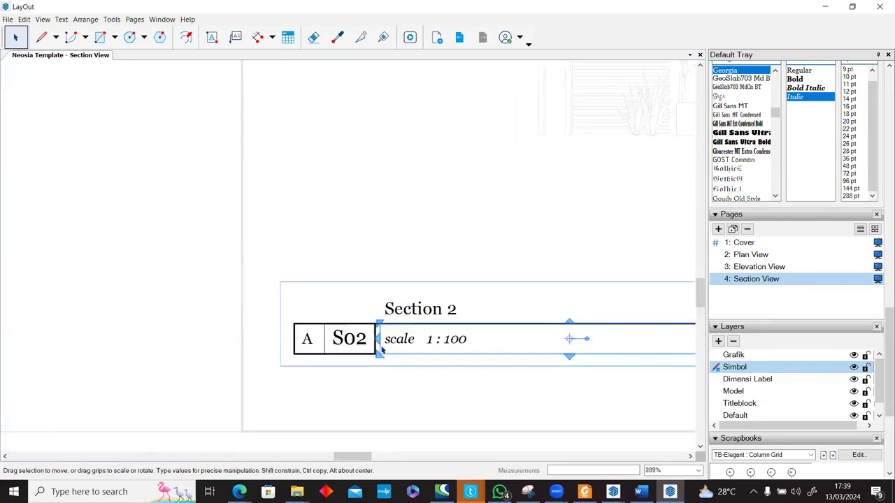
scroll(378, 345, "up", 2)
double_click(386, 353)
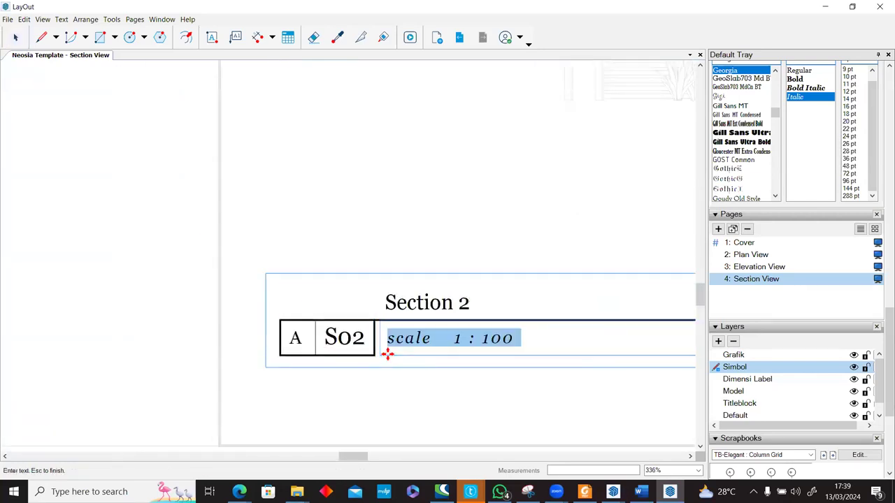
key("Escape")
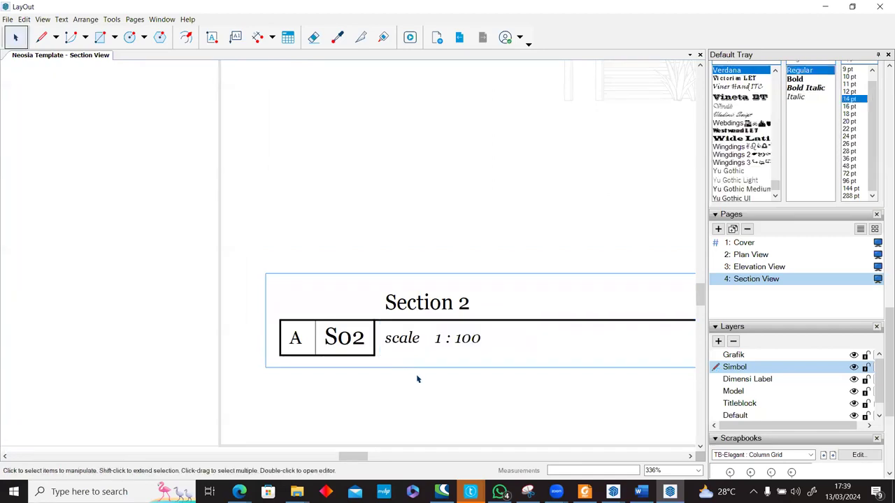
Step: Inspect the Section 2 title symbol's name and scale texts in edit mode, and exit the symbol without changes
scroll(418, 374, "down", 2)
left_click(410, 335)
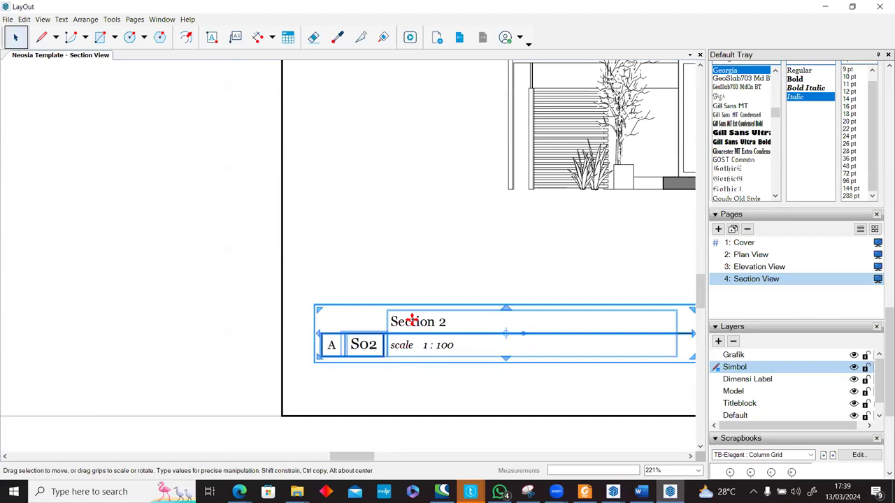
double_click(413, 320)
triple_click(412, 320)
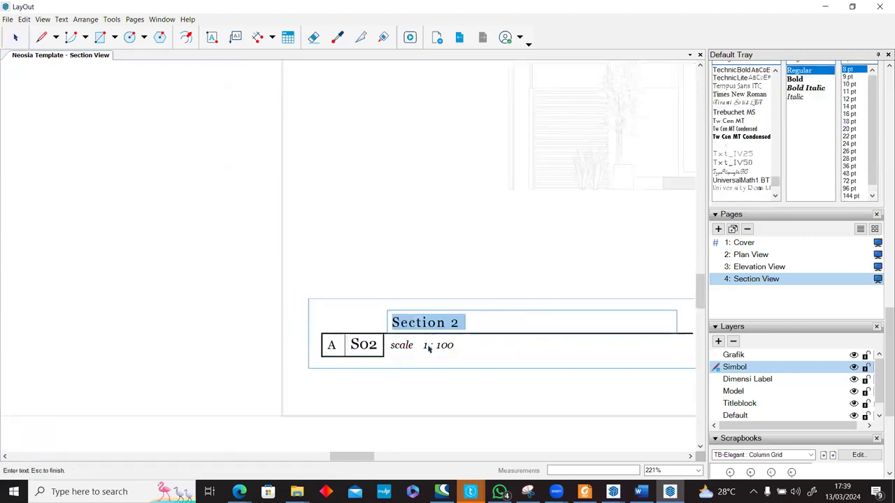
left_click(428, 347)
double_click(419, 346)
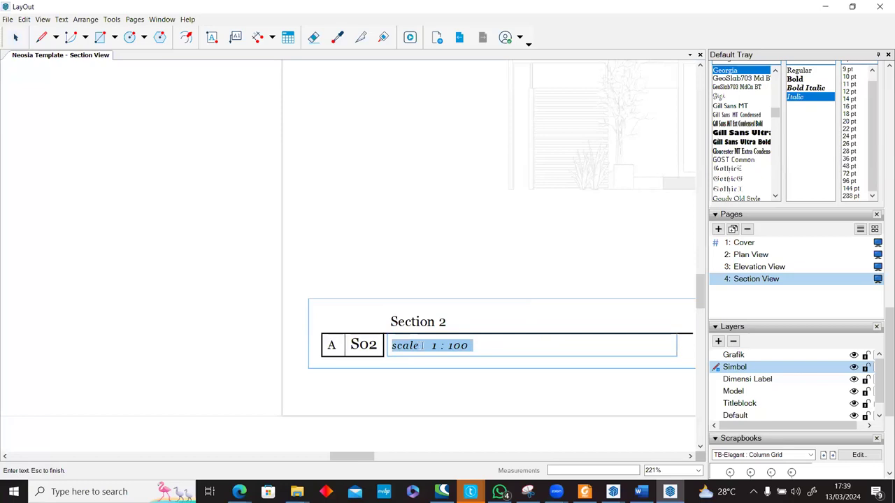
left_click(421, 345)
triple_click(428, 344)
left_click(391, 394)
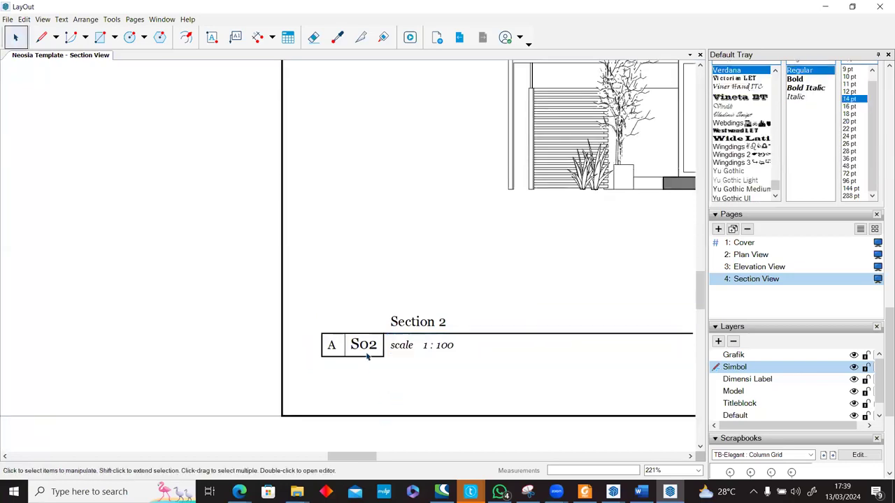
Step: Switch to File Explorer, select Neosia Template.layout in the Layout Files folder, and return to LayOut
scroll(367, 356, "down", 6)
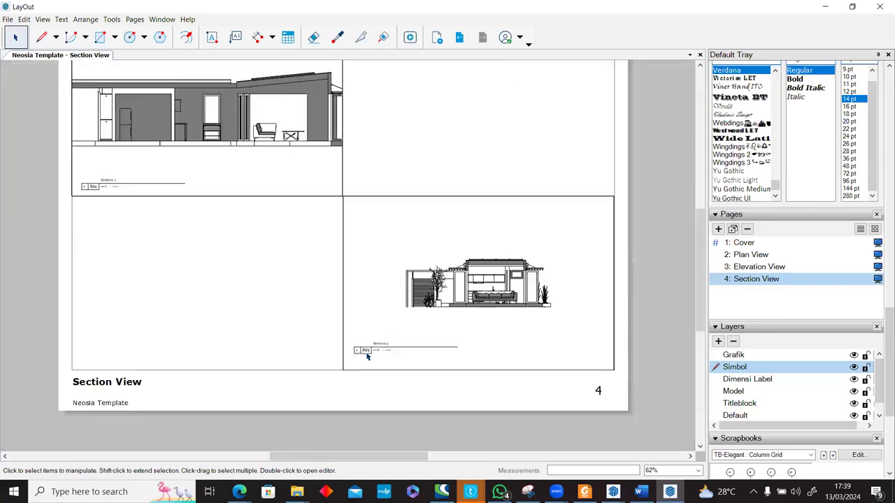
scroll(367, 354, "down", 1)
middle_click_drag(378, 267, 390, 299)
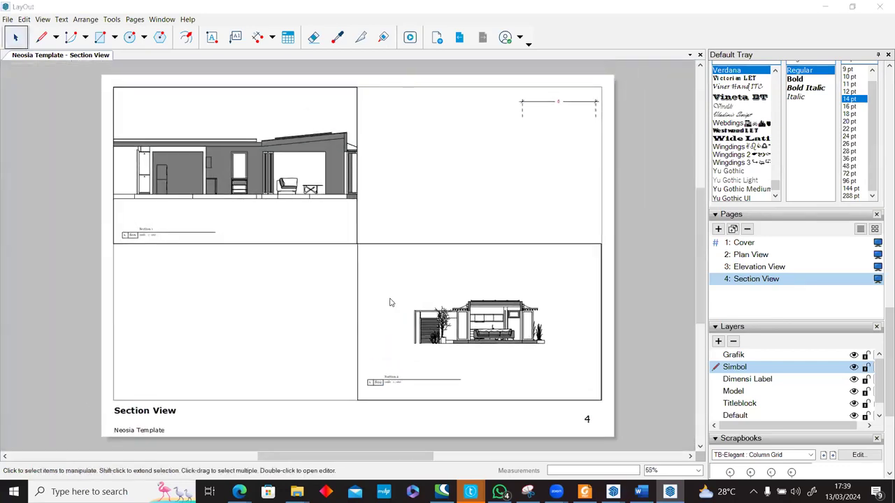
key("alt+Tab")
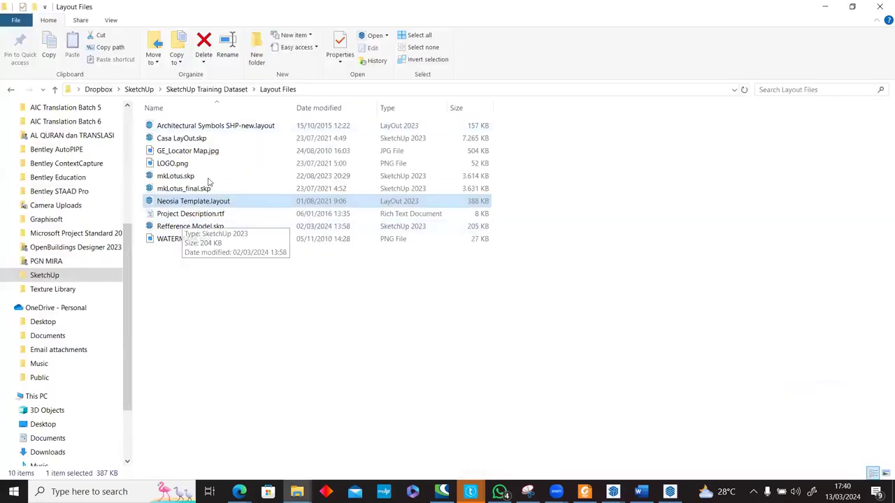
key("alt+Up")
double_click(207, 179)
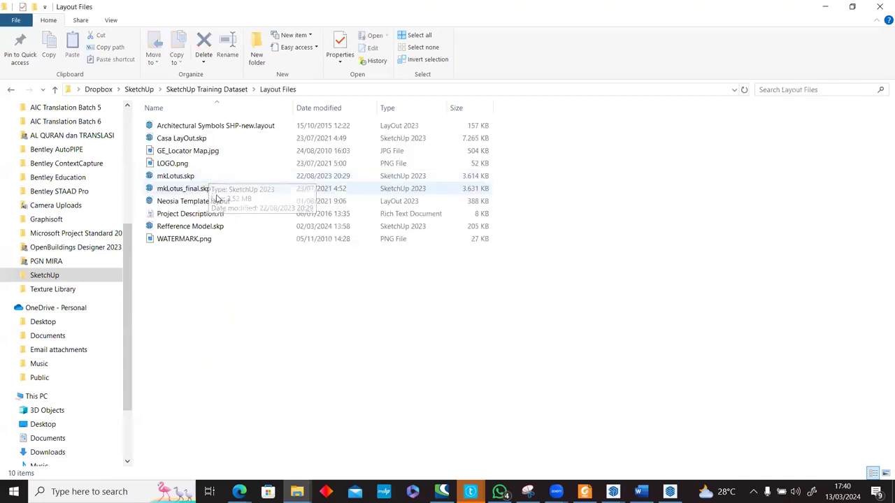
left_click(218, 200)
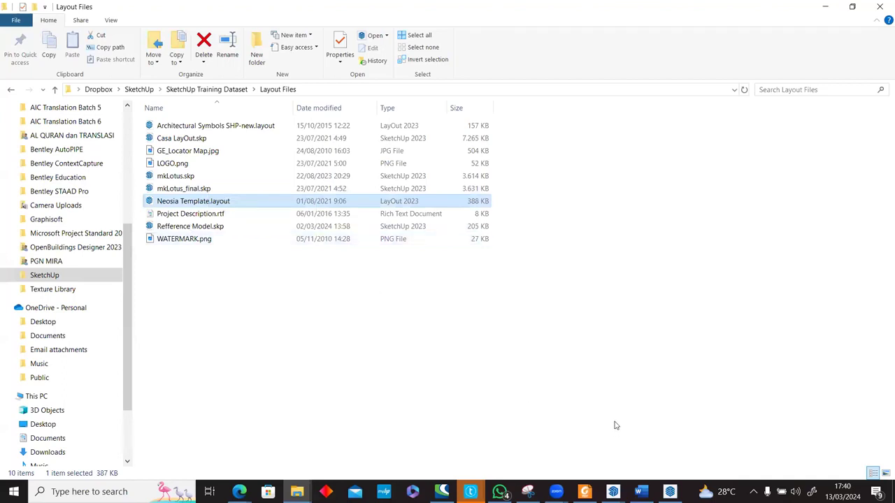
key("alt+Tab")
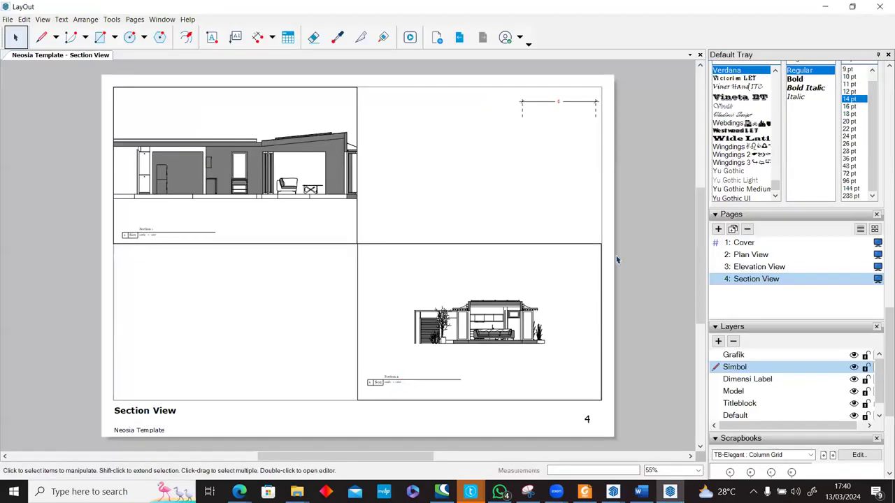
Step: Select the Section 2 title symbol in the lower cell of the Section View page
left_click(397, 383)
scroll(397, 385, "up", 5)
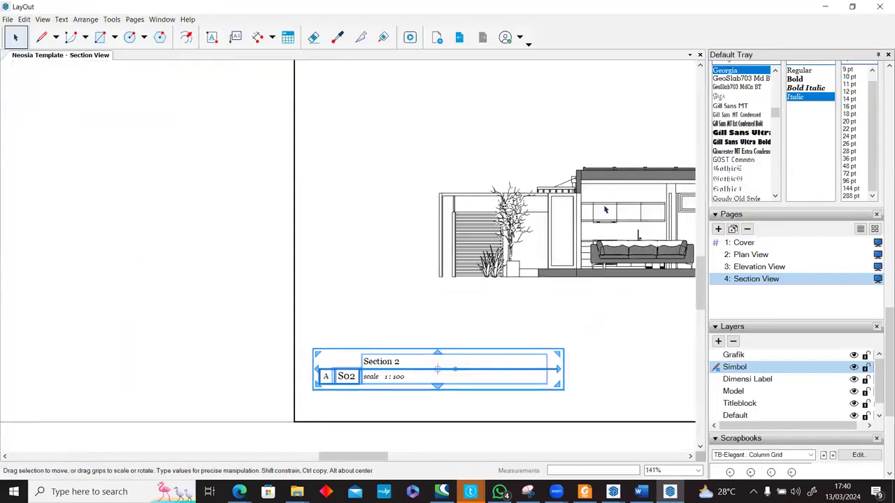